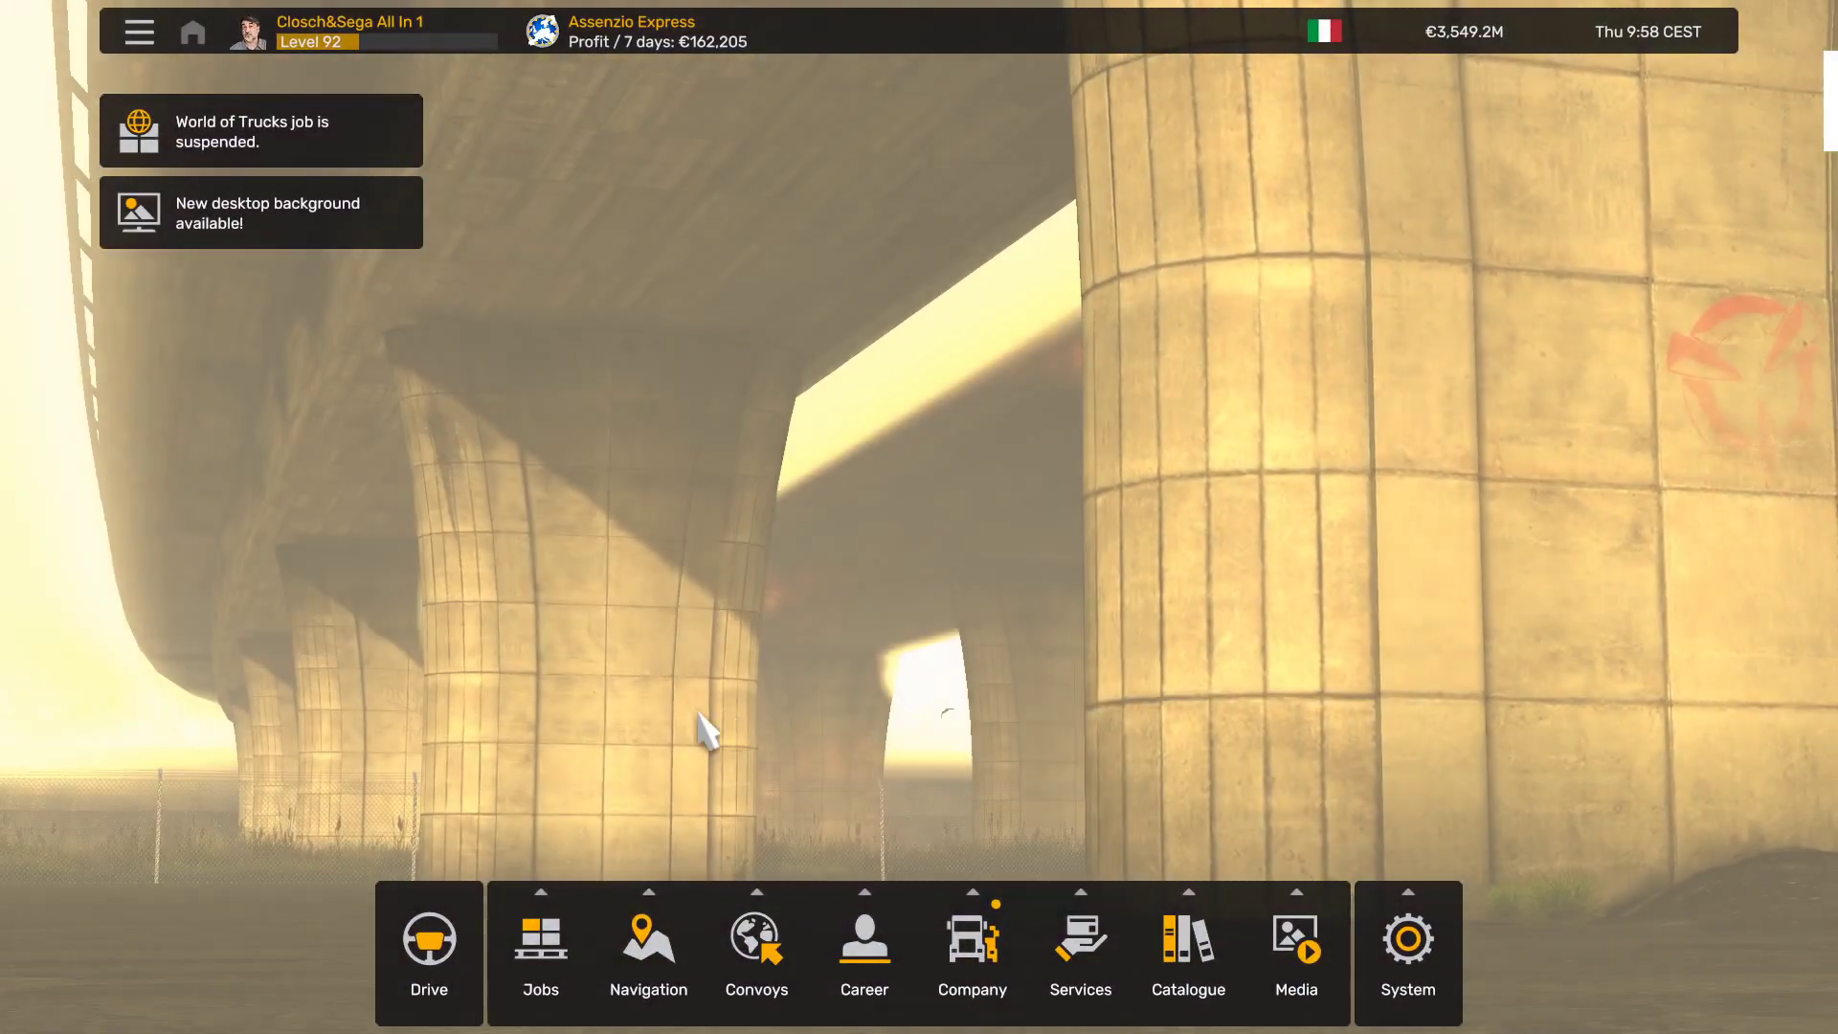
Save the current game over the existing failsafe save
{"action": "mouse_move", "coordinate": [885, 943]}
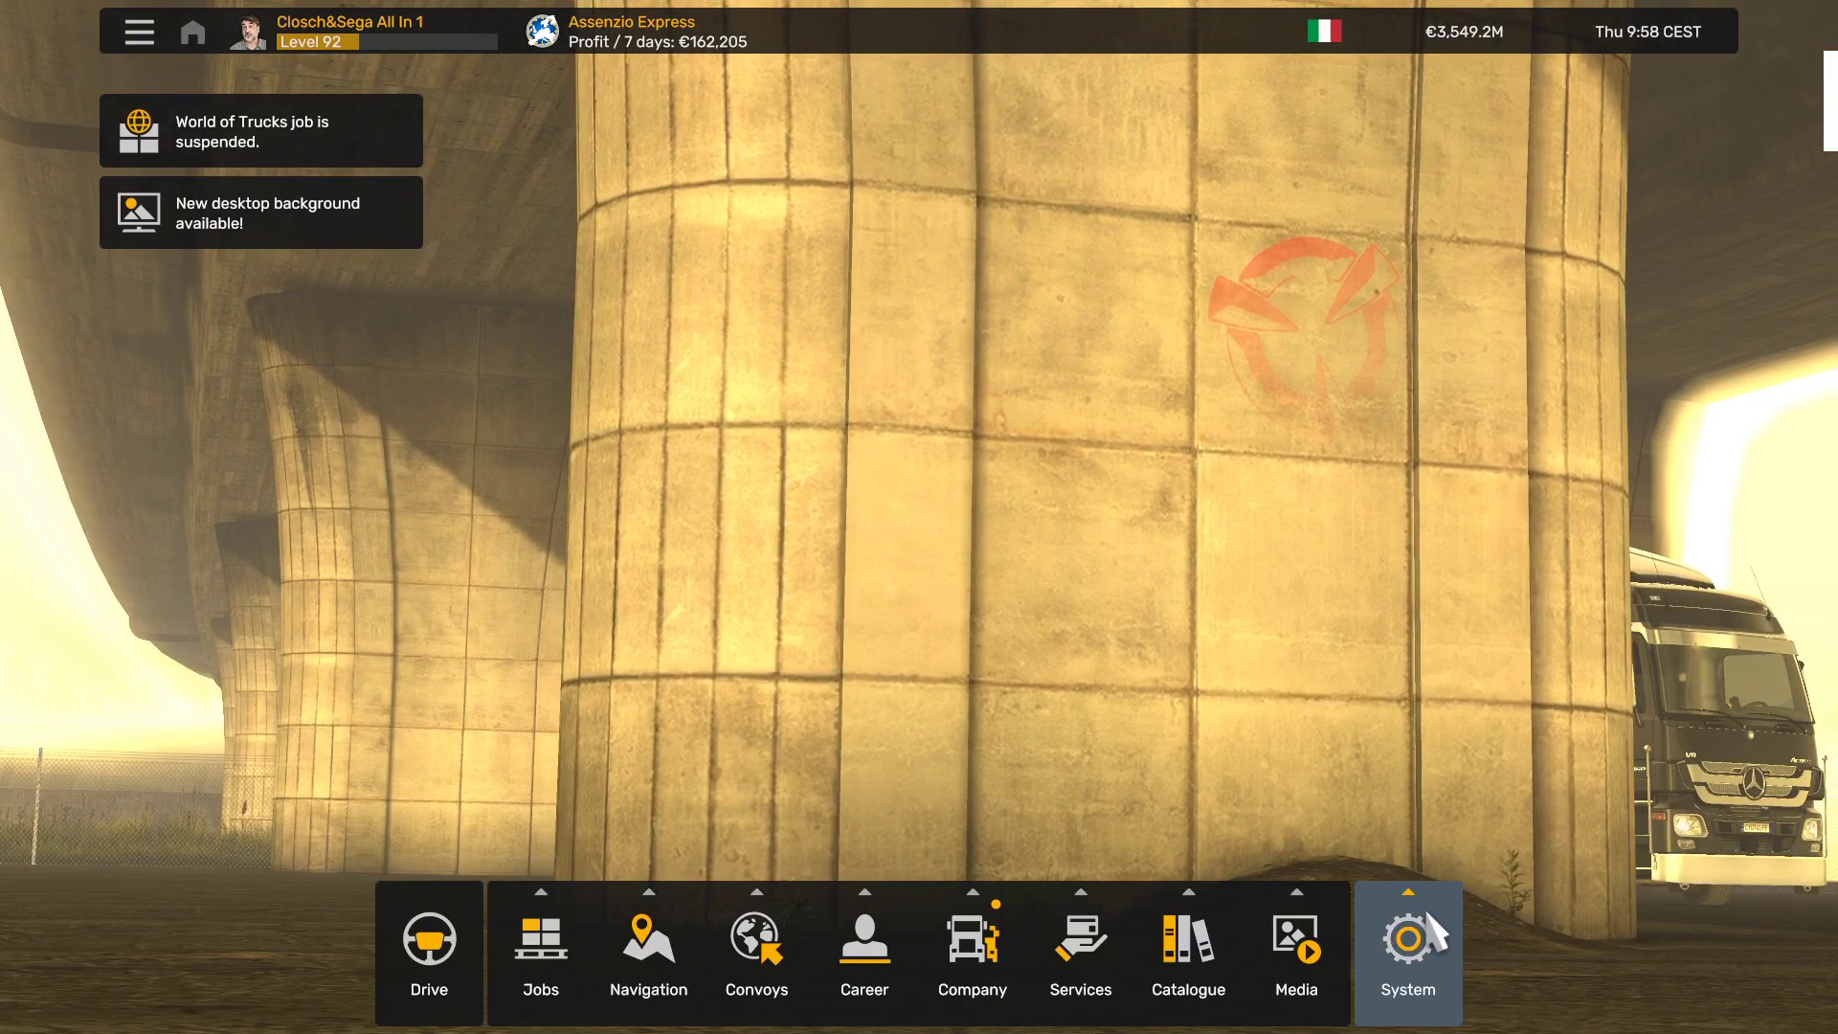
{"action": "mouse_move", "coordinate": [1436, 943]}
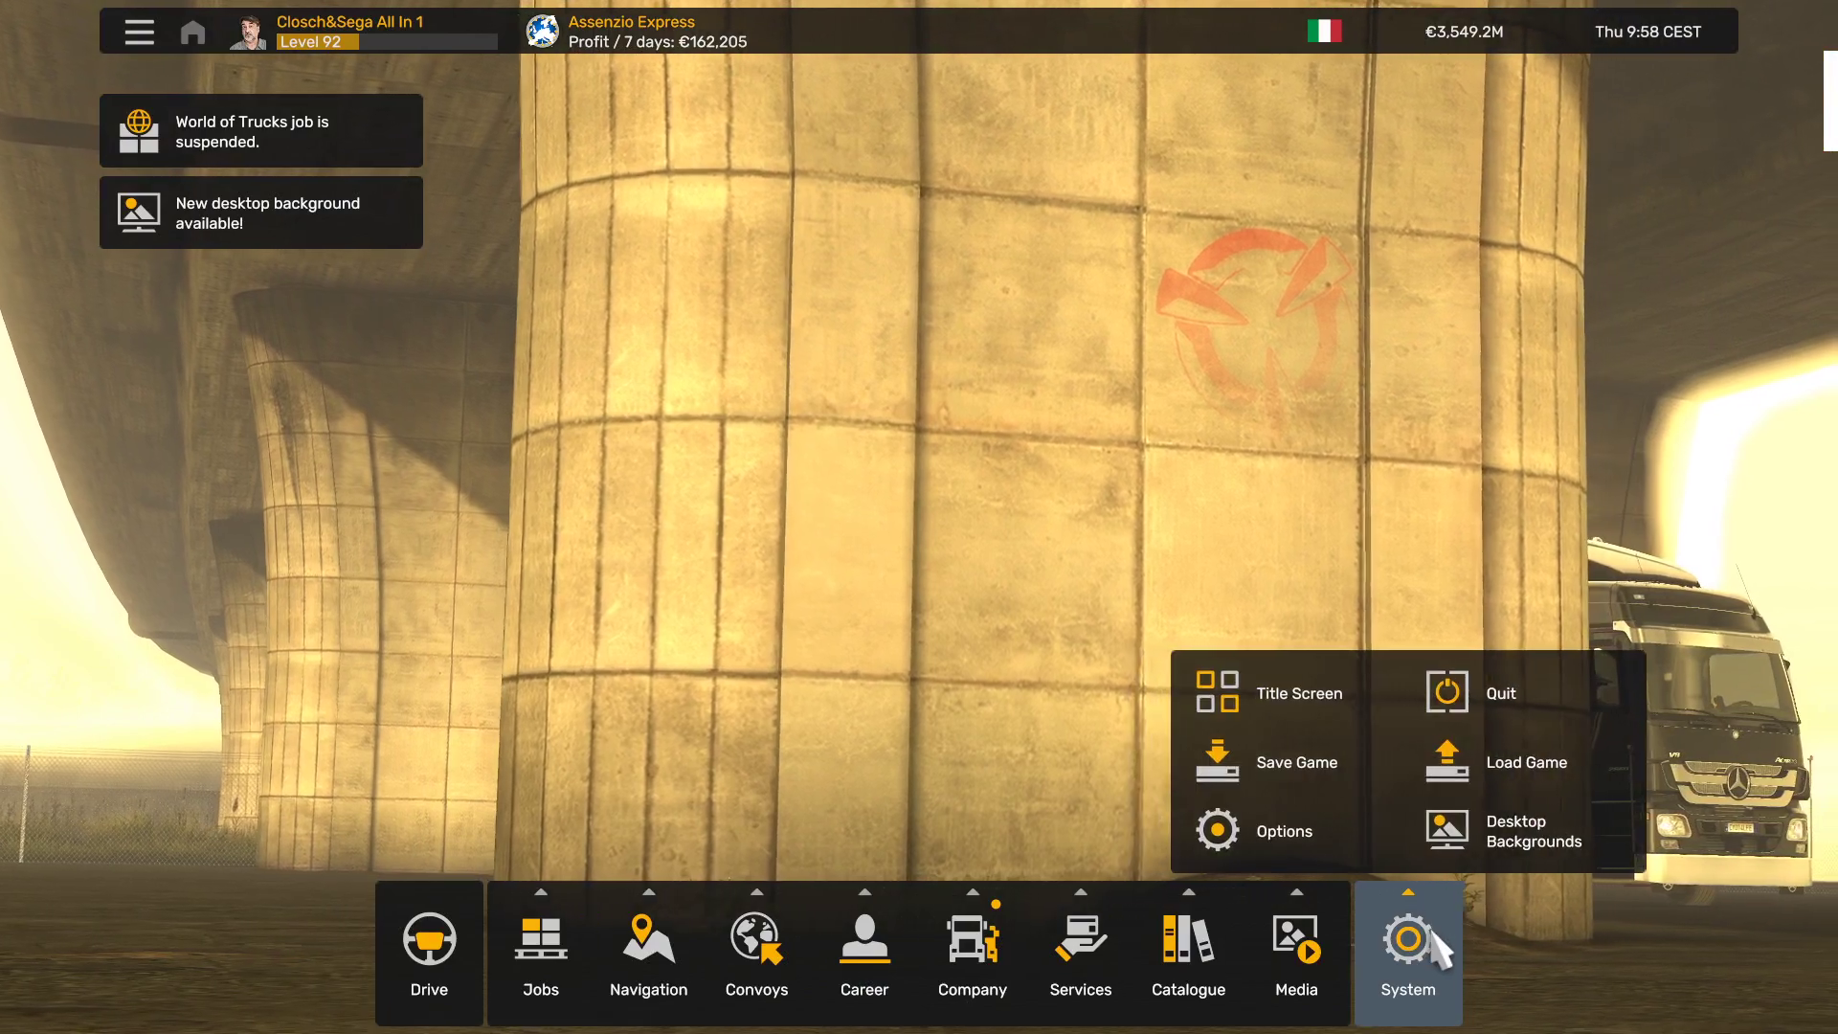
{"action": "left_click", "coordinate": [1214, 776]}
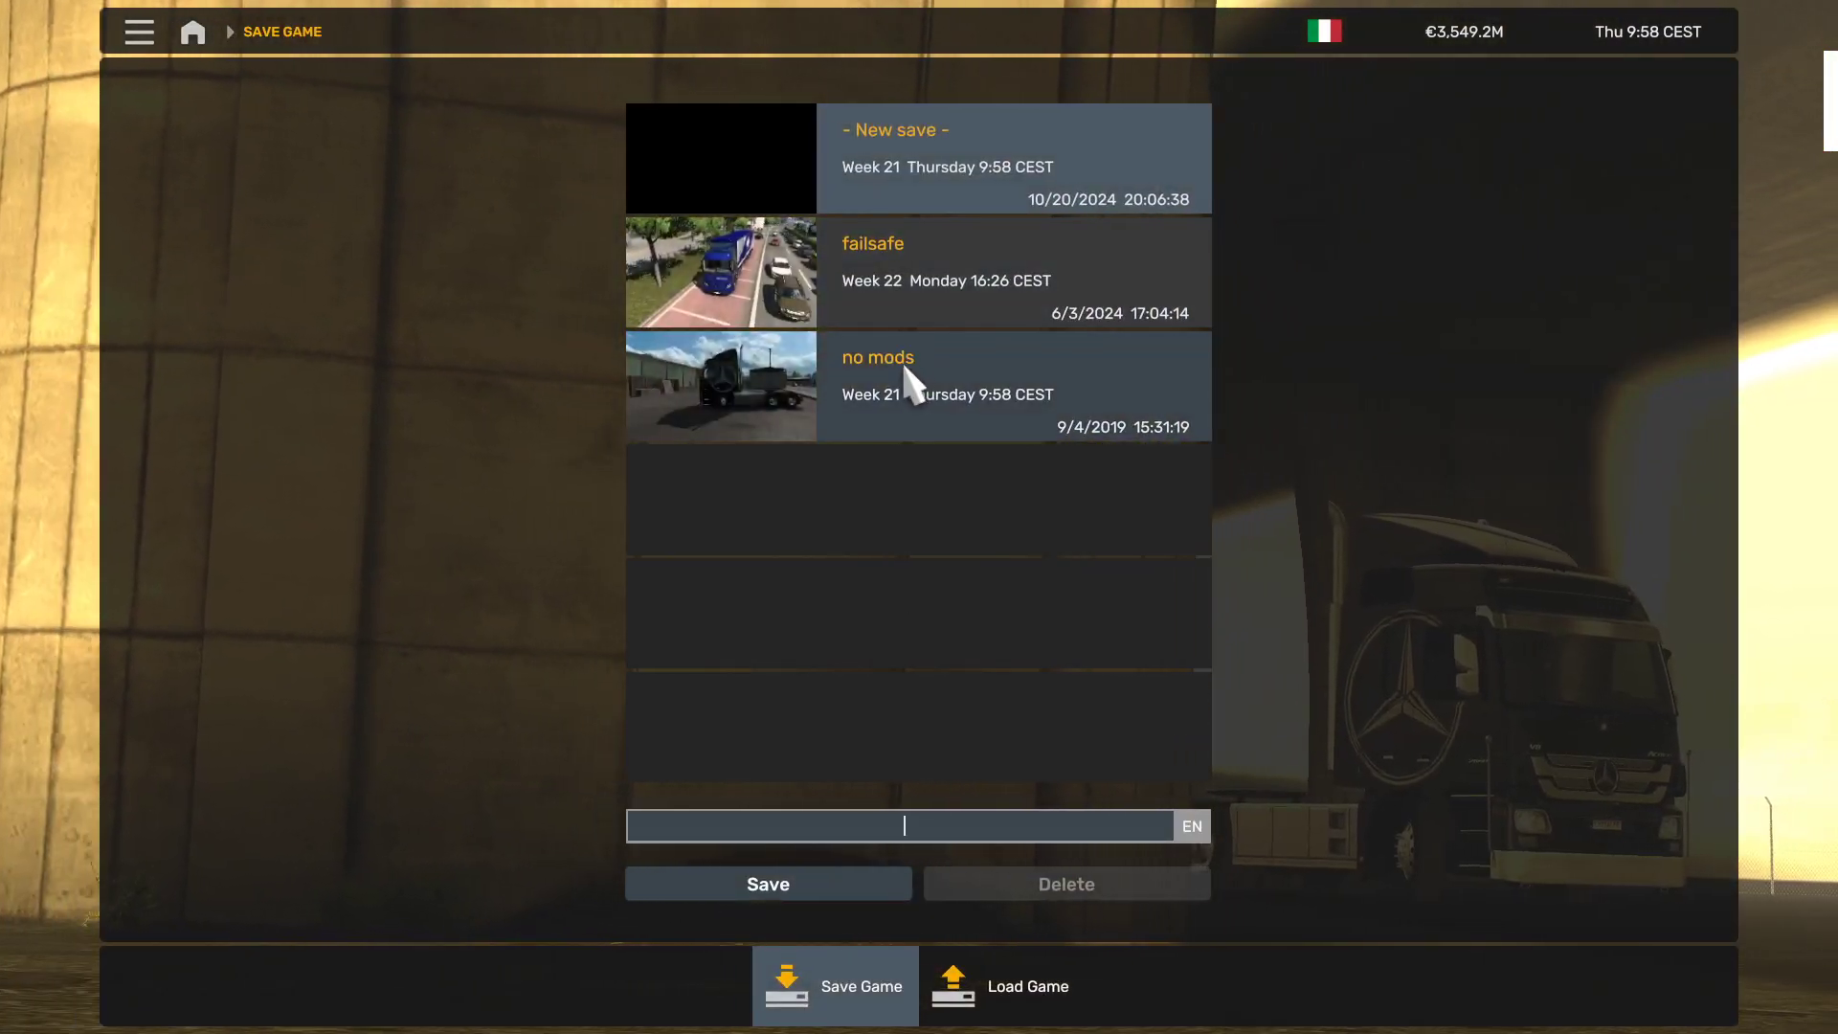
{"action": "left_click", "coordinate": [976, 287]}
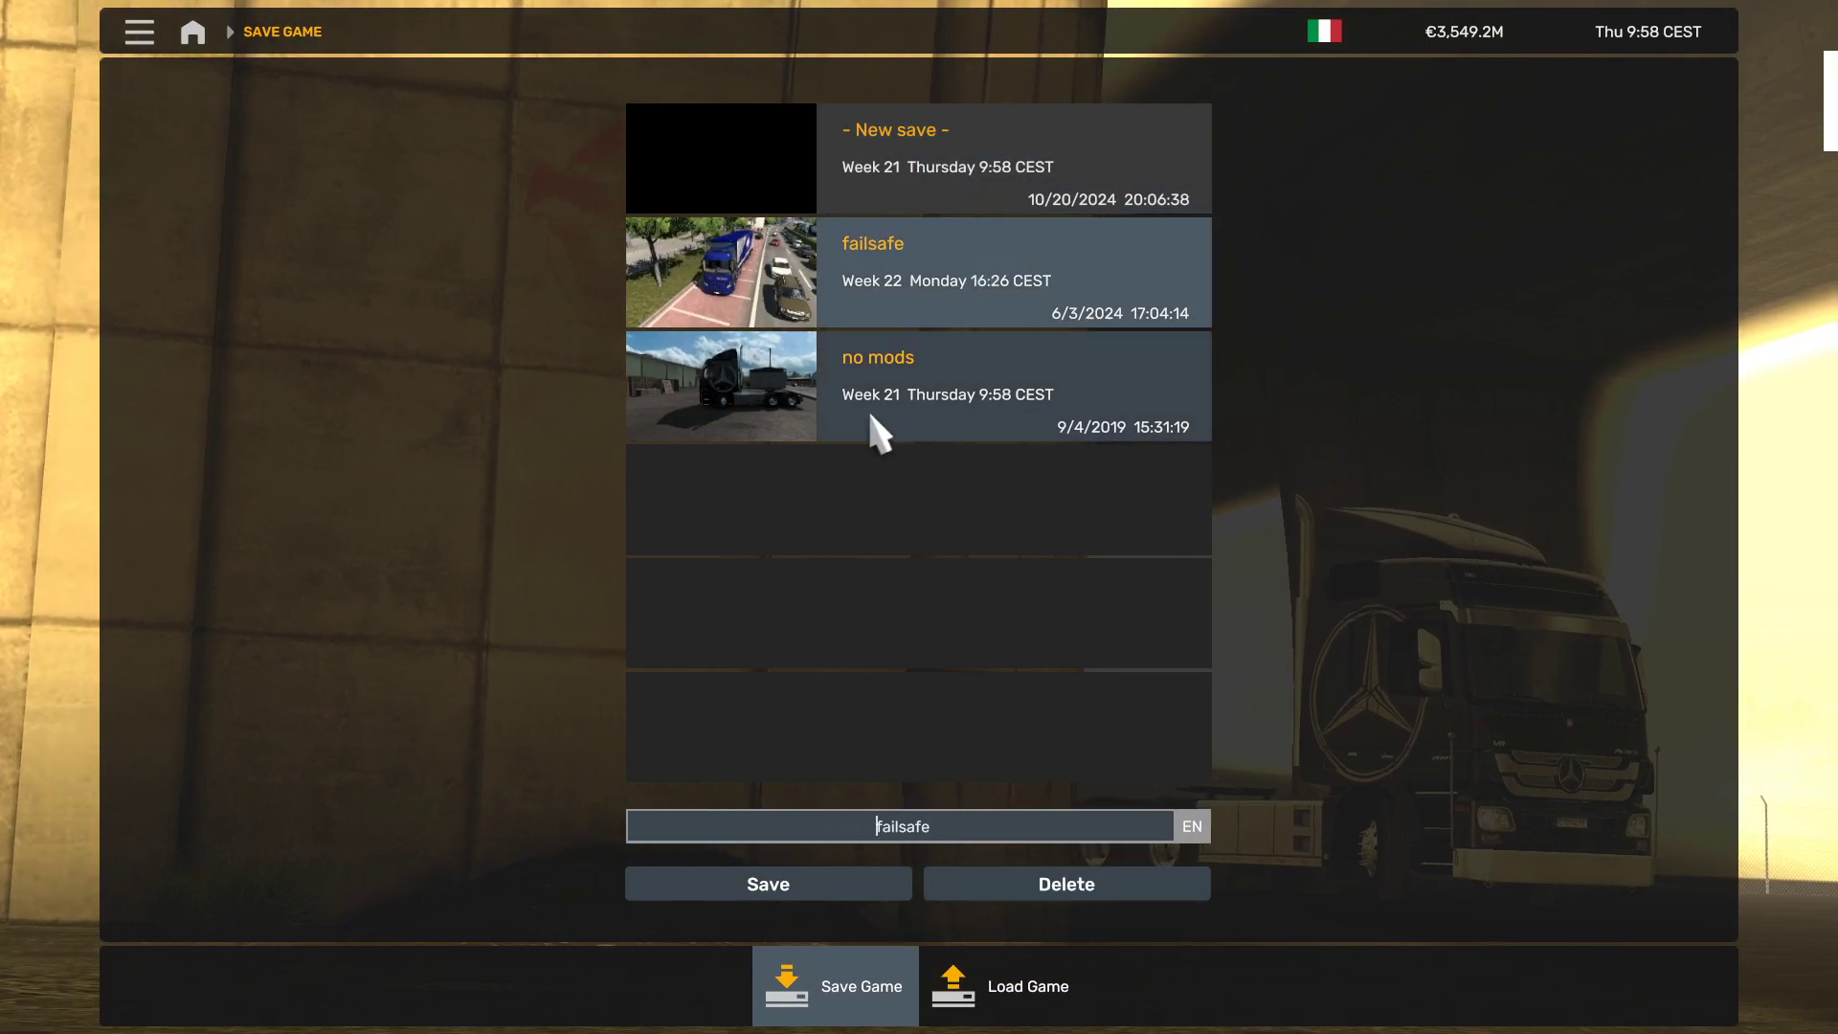
{"action": "left_click", "coordinate": [831, 890]}
{"action": "left_click", "coordinate": [867, 674]}
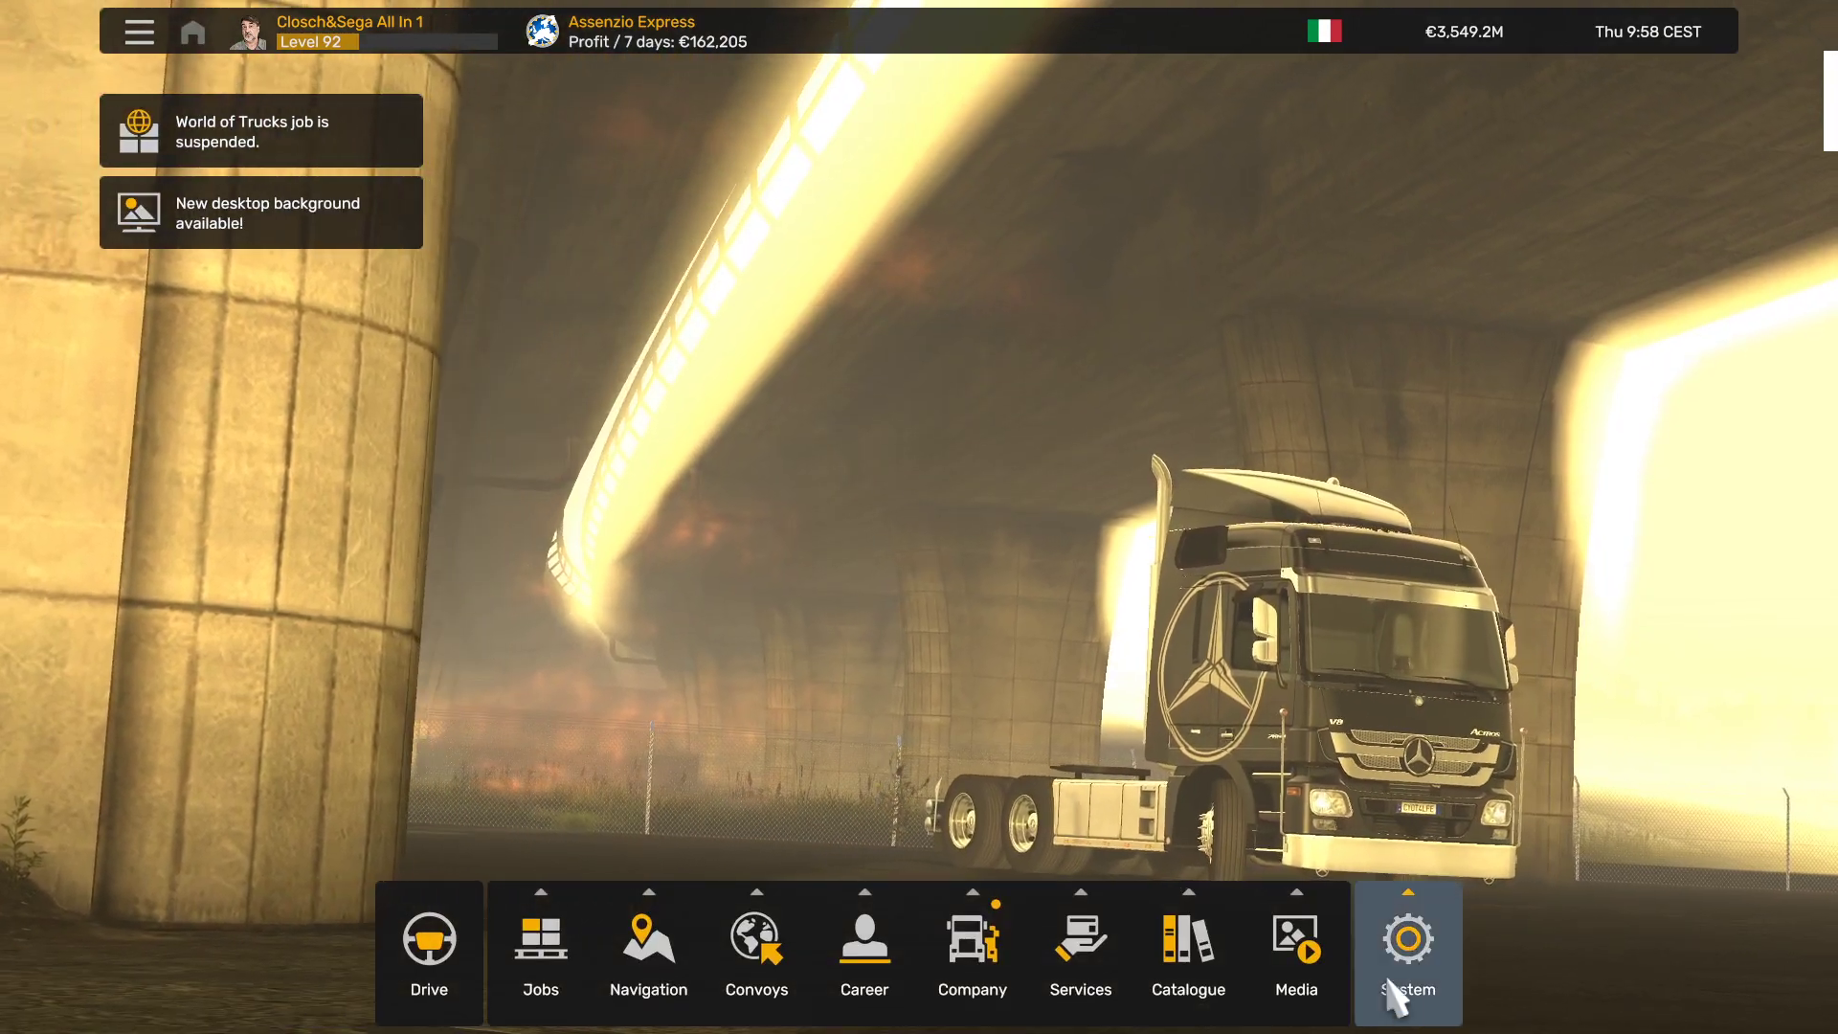
Quit Euro Truck Simulator 2 to the desktop and accept the quit confirmation
{"action": "left_click", "coordinate": [1404, 1000]}
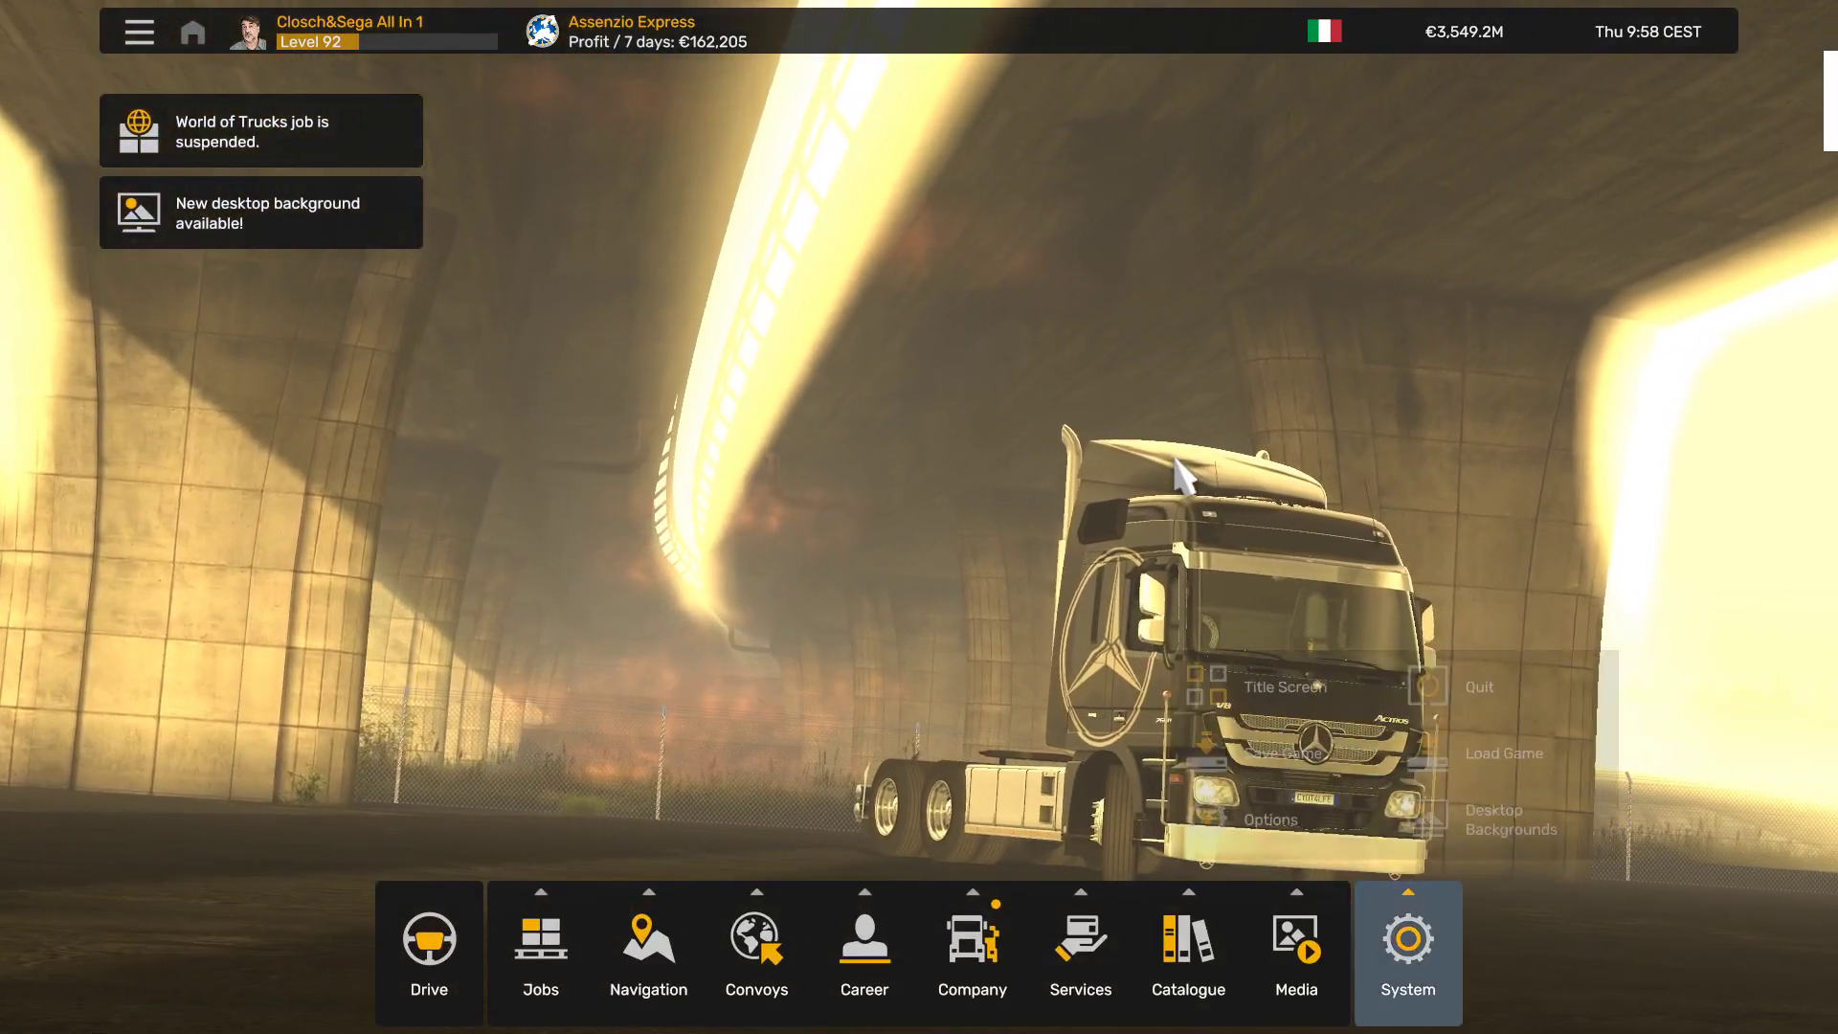
{"action": "key", "text": "alt+Tab"}
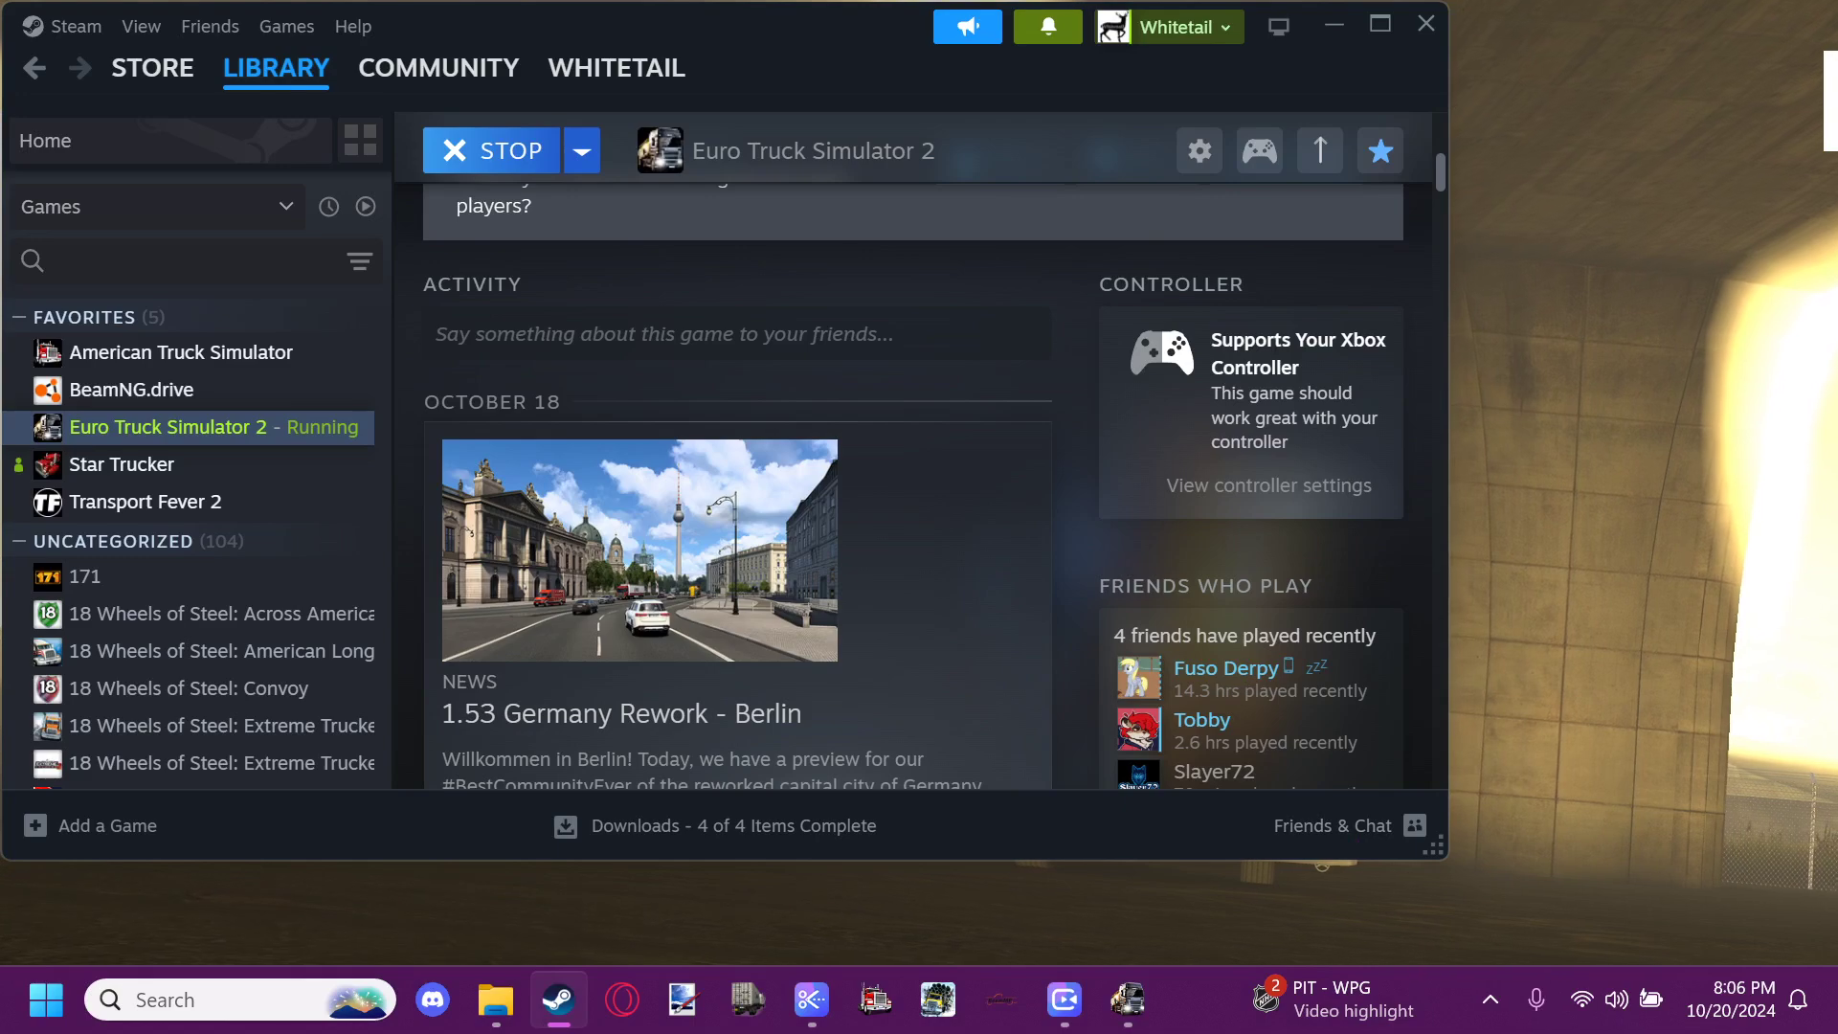
{"action": "key", "text": "alt+Tab"}
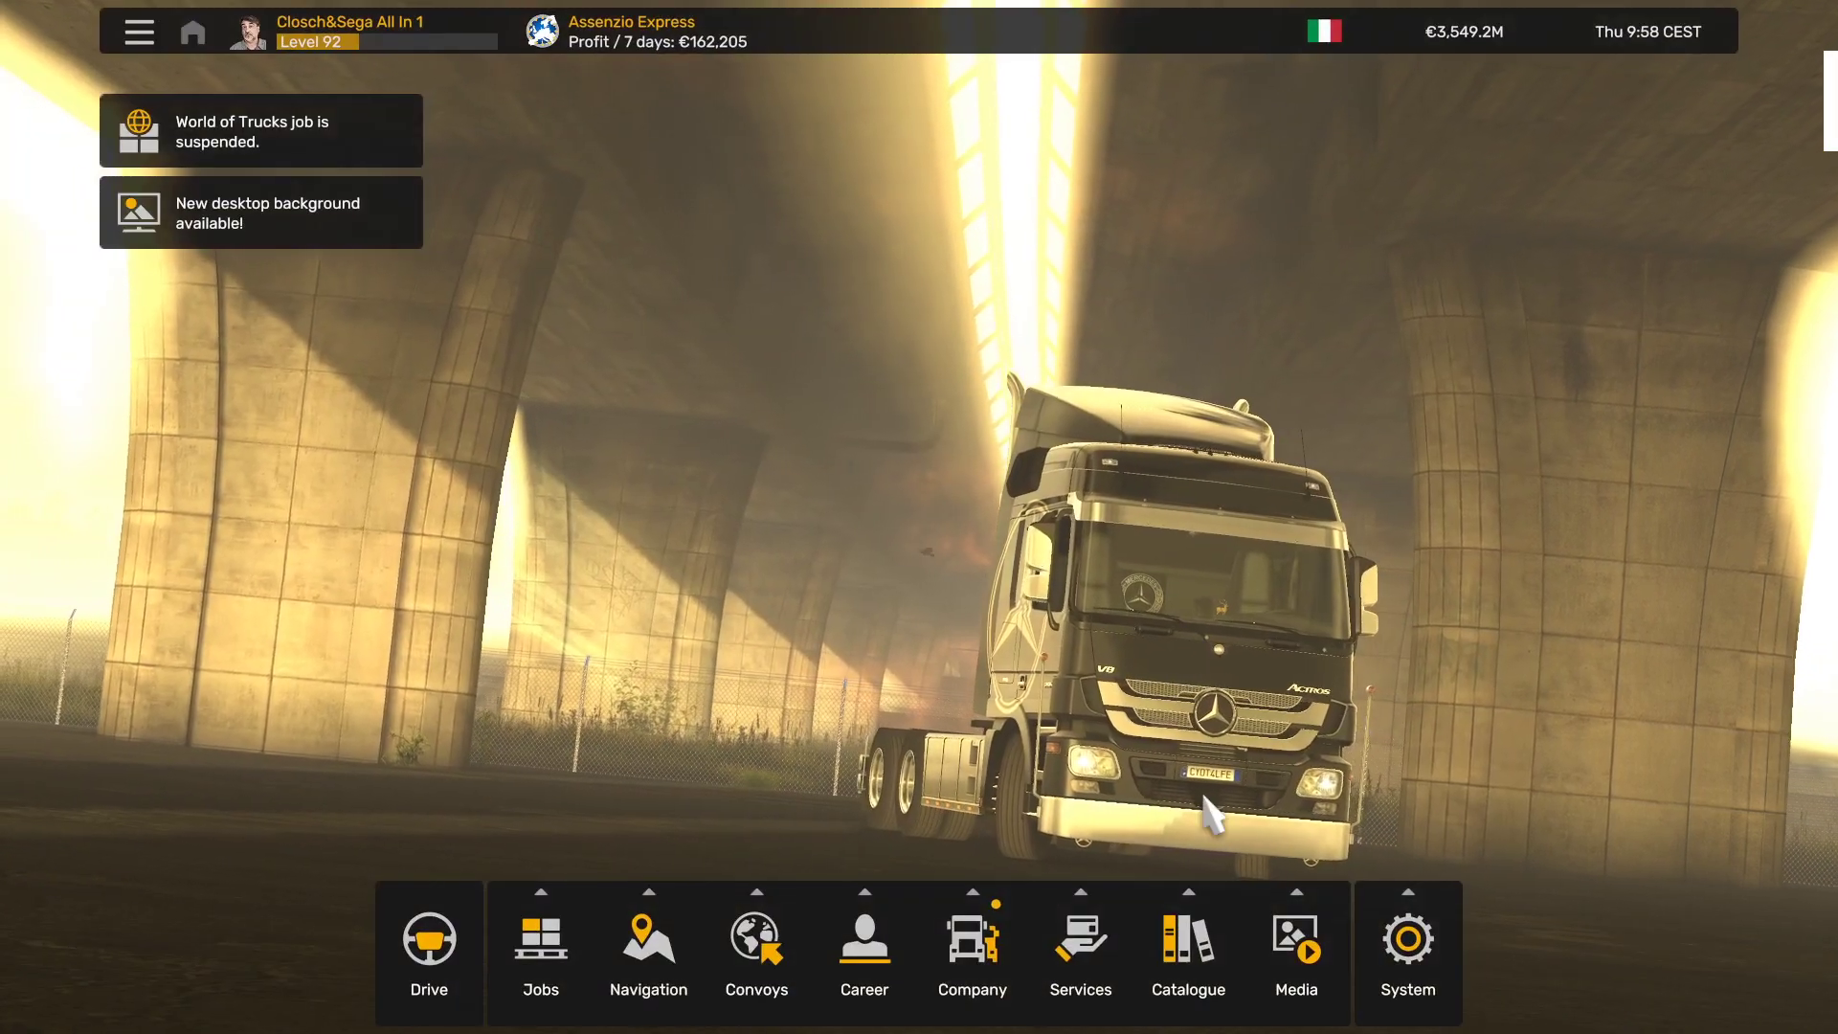
{"action": "mouse_move", "coordinate": [1410, 946]}
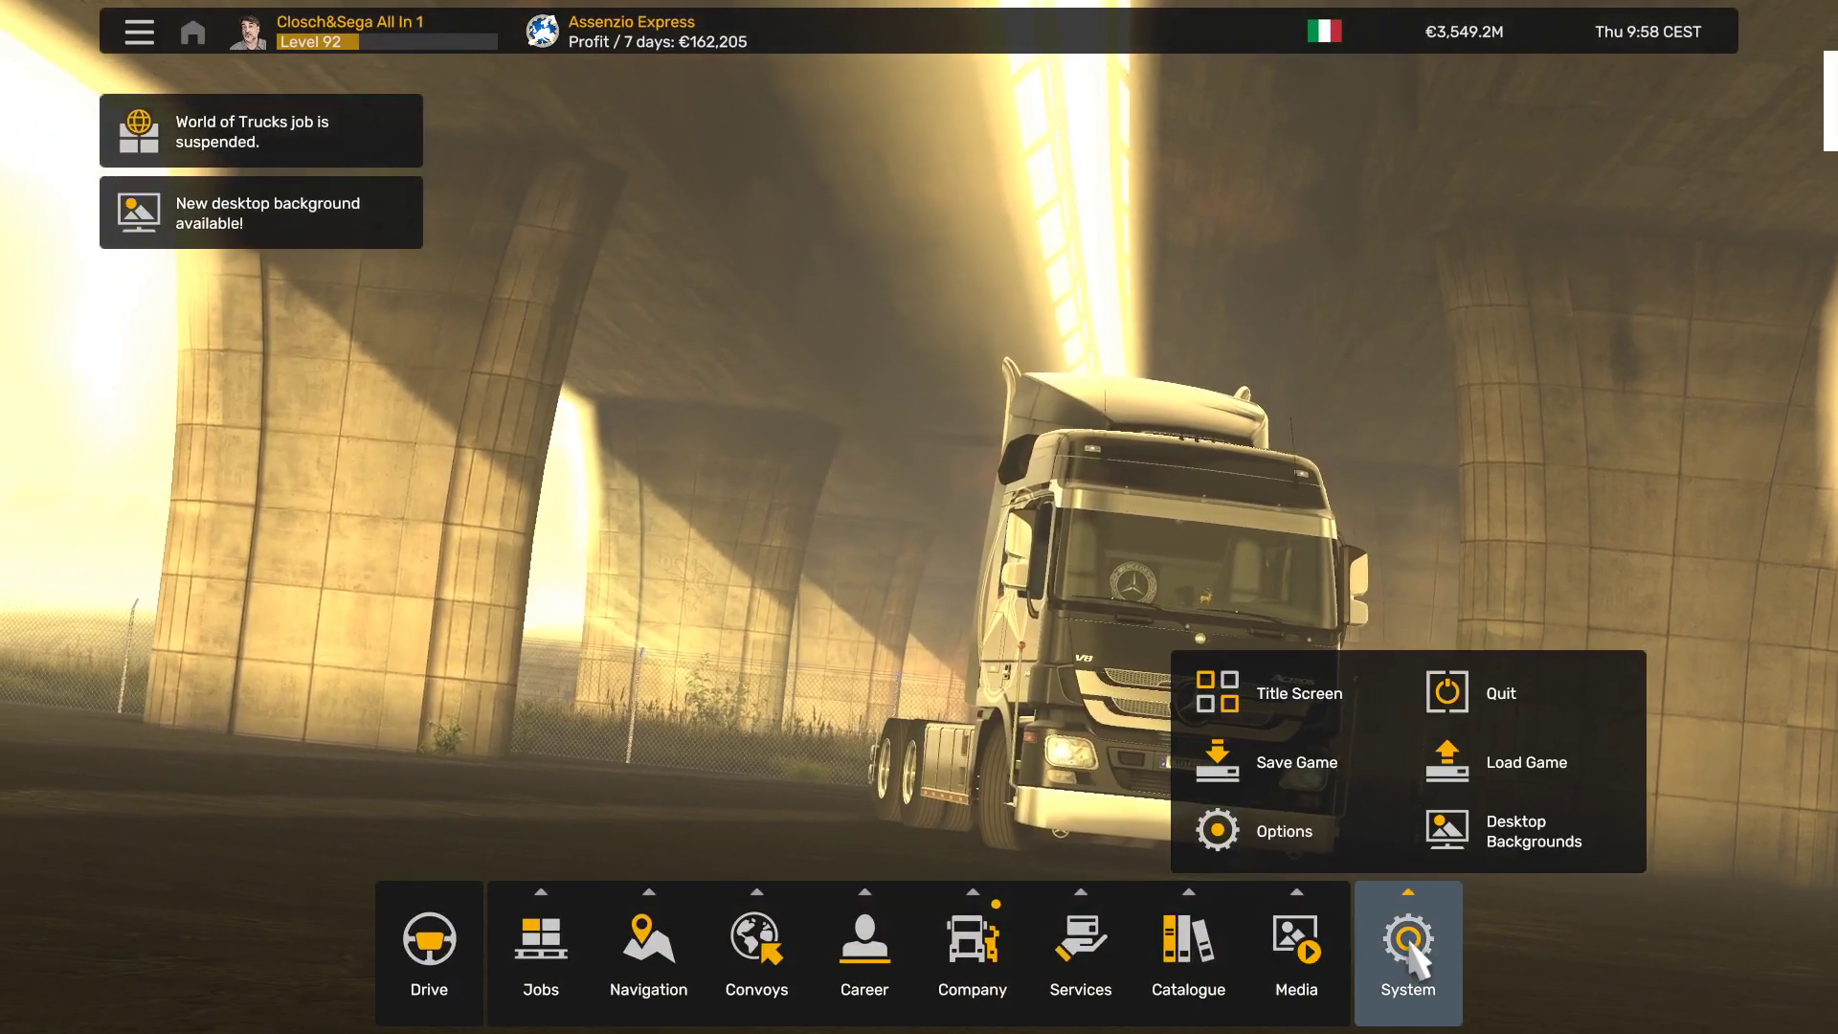
{"action": "left_click", "coordinate": [1489, 710]}
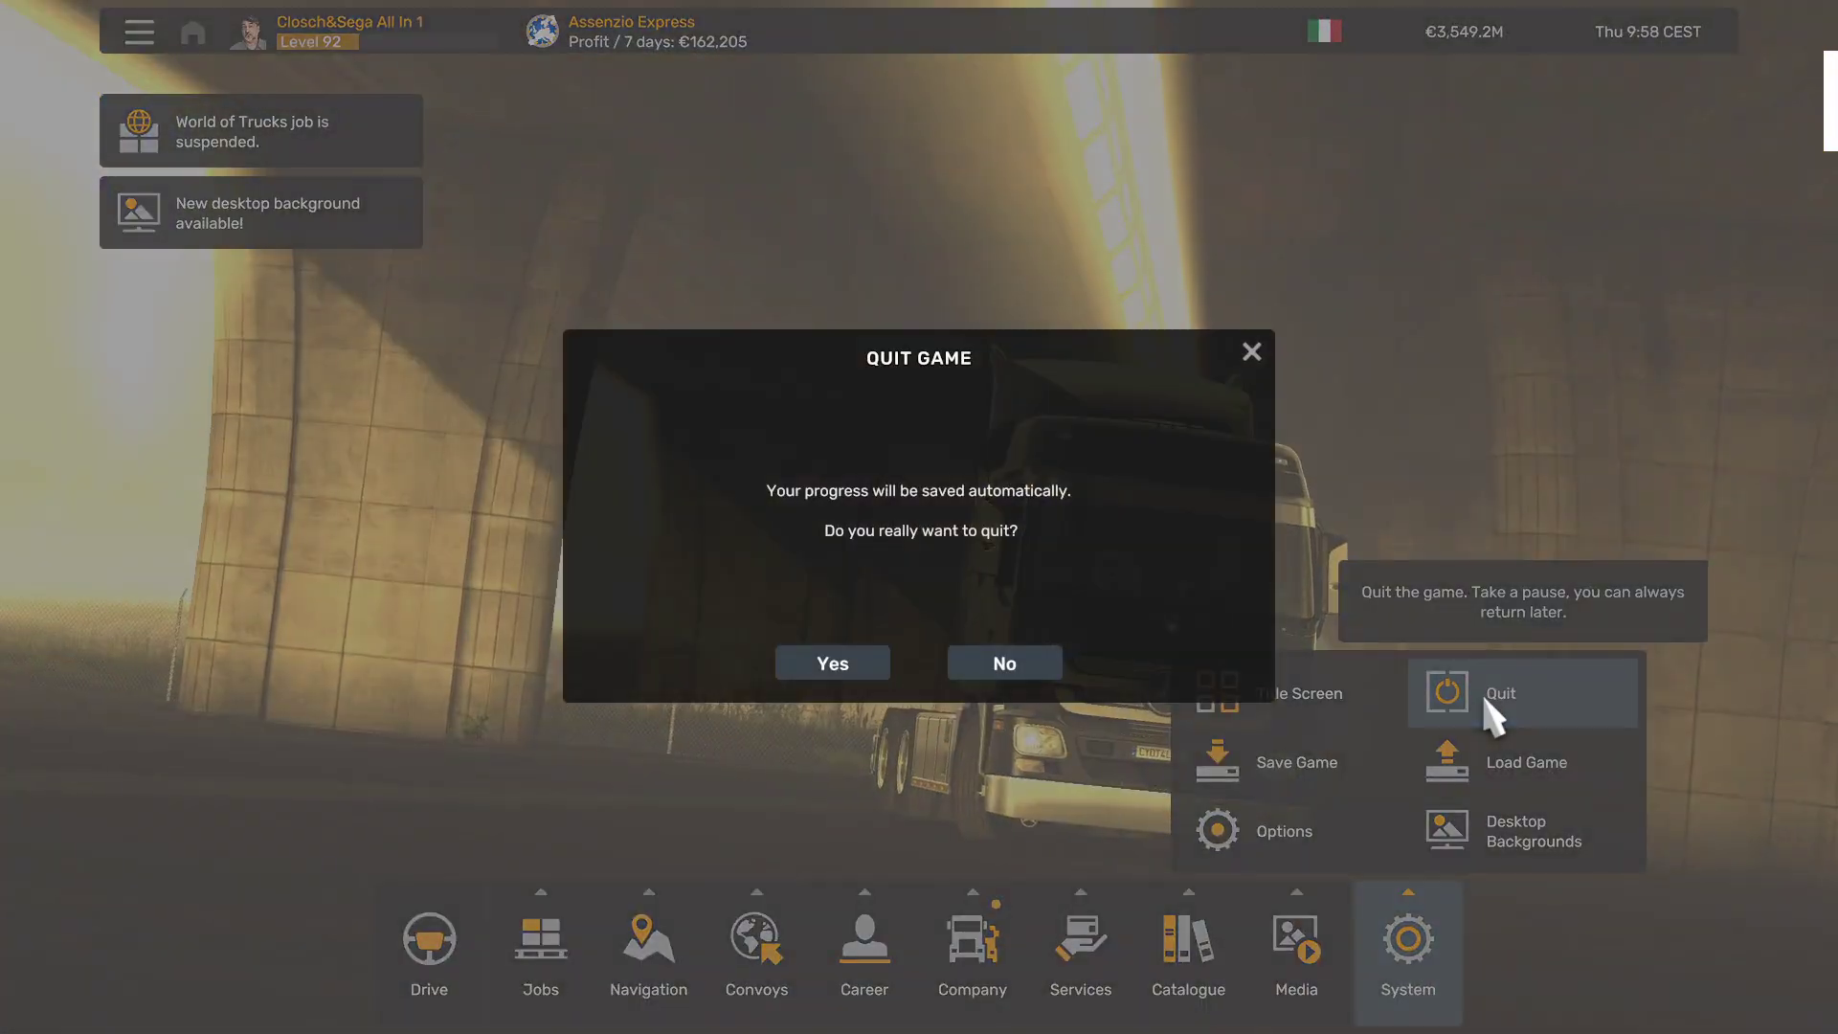
{"action": "left_click", "coordinate": [809, 670]}
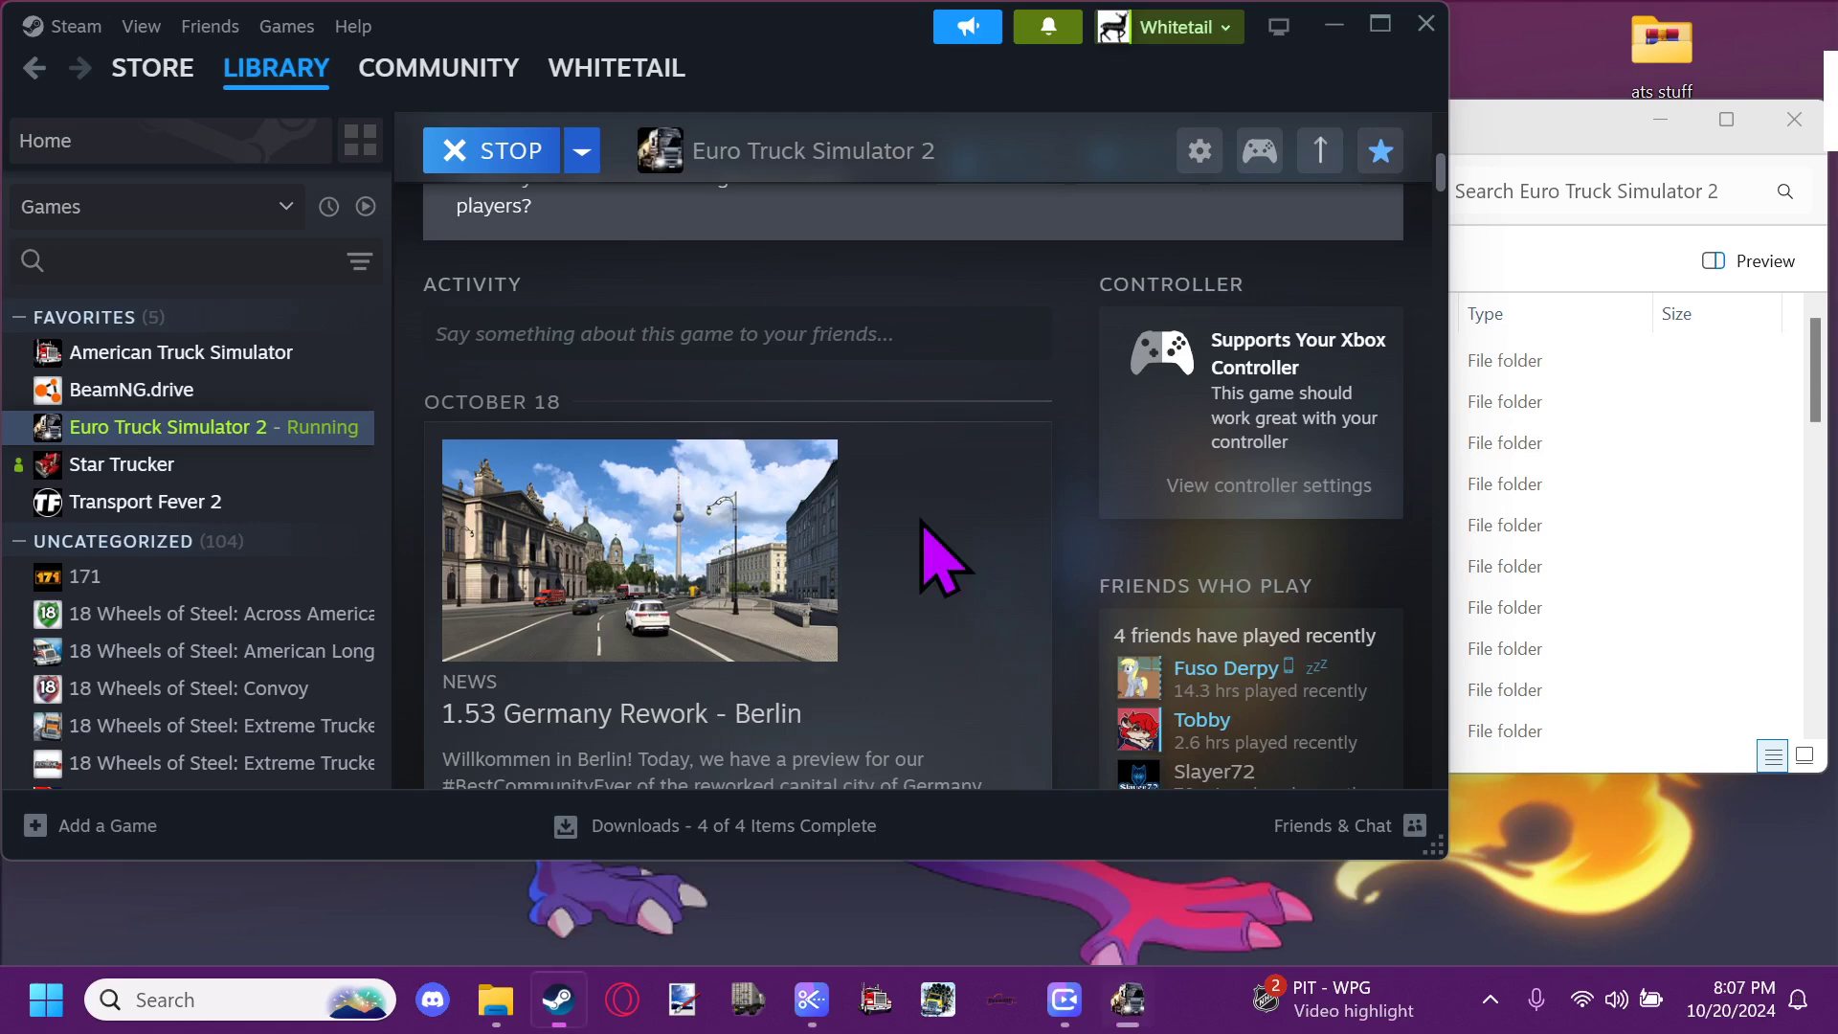
Minimize Steam and the screen recorder, and open the mod folder inside Documents\Euro Truck Simulator 2
{"action": "left_click", "coordinate": [1331, 26]}
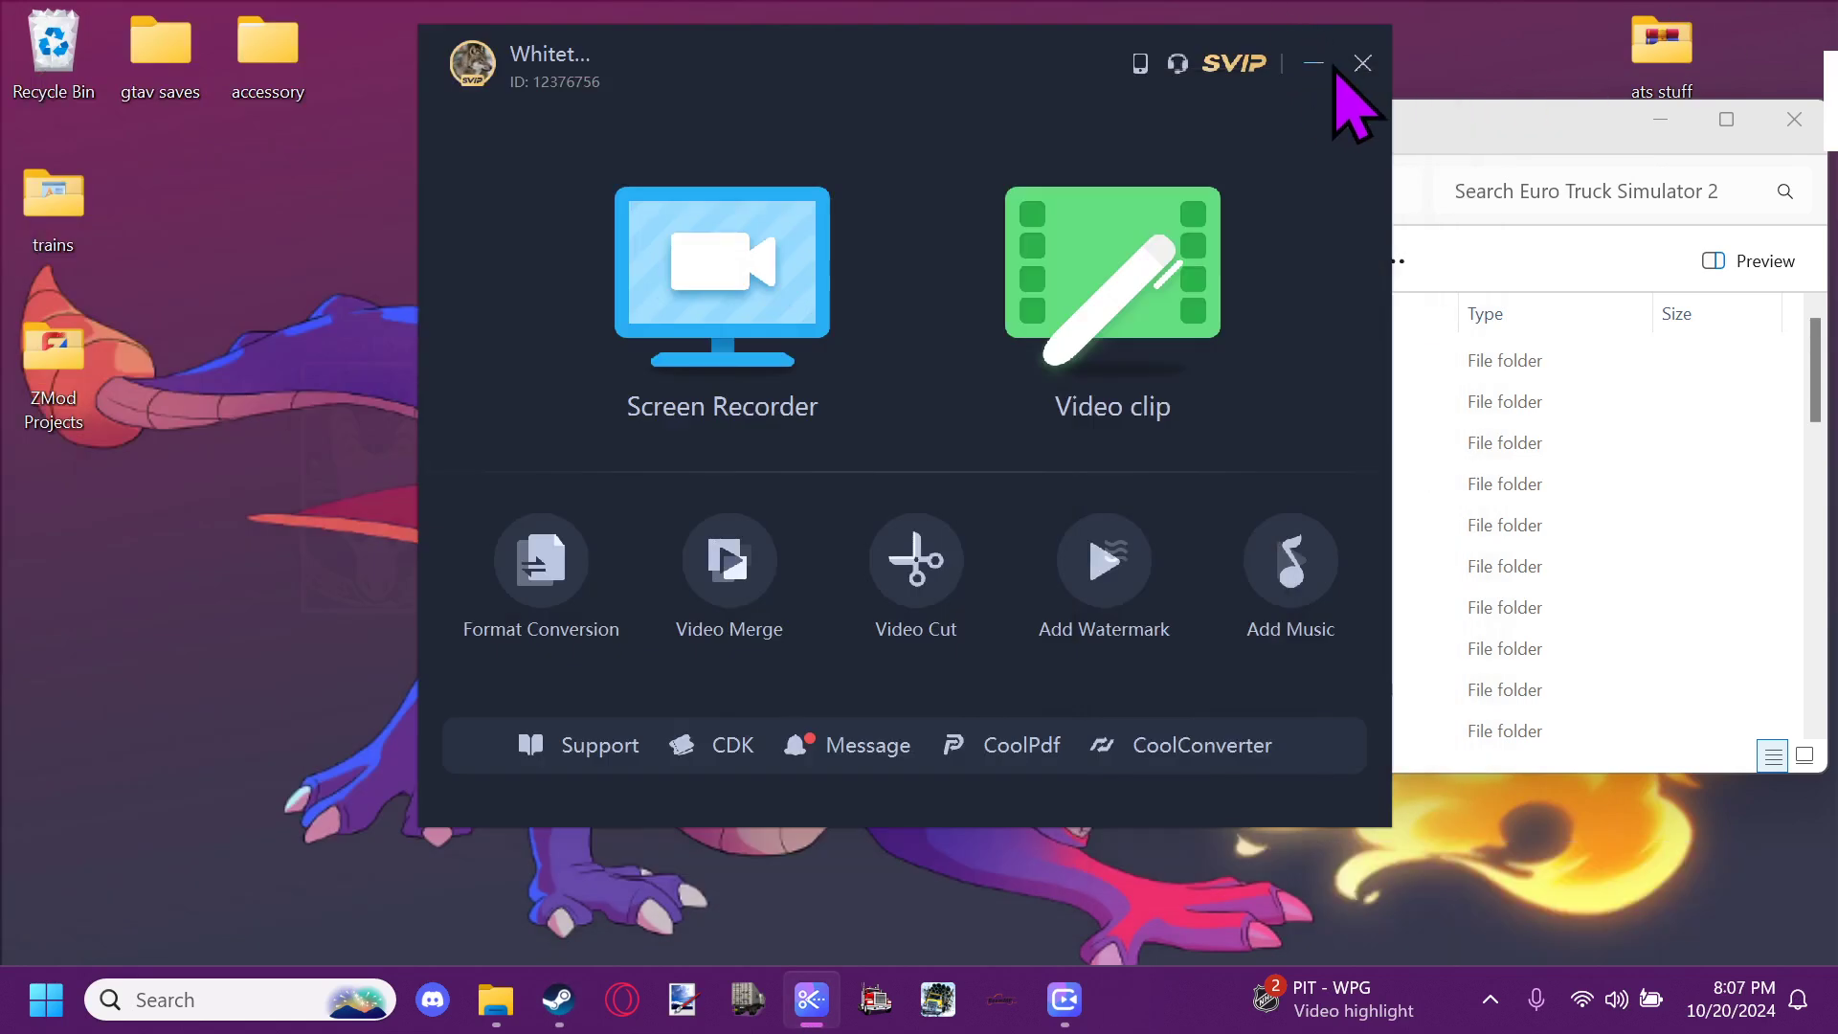
{"action": "left_click", "coordinate": [1318, 59]}
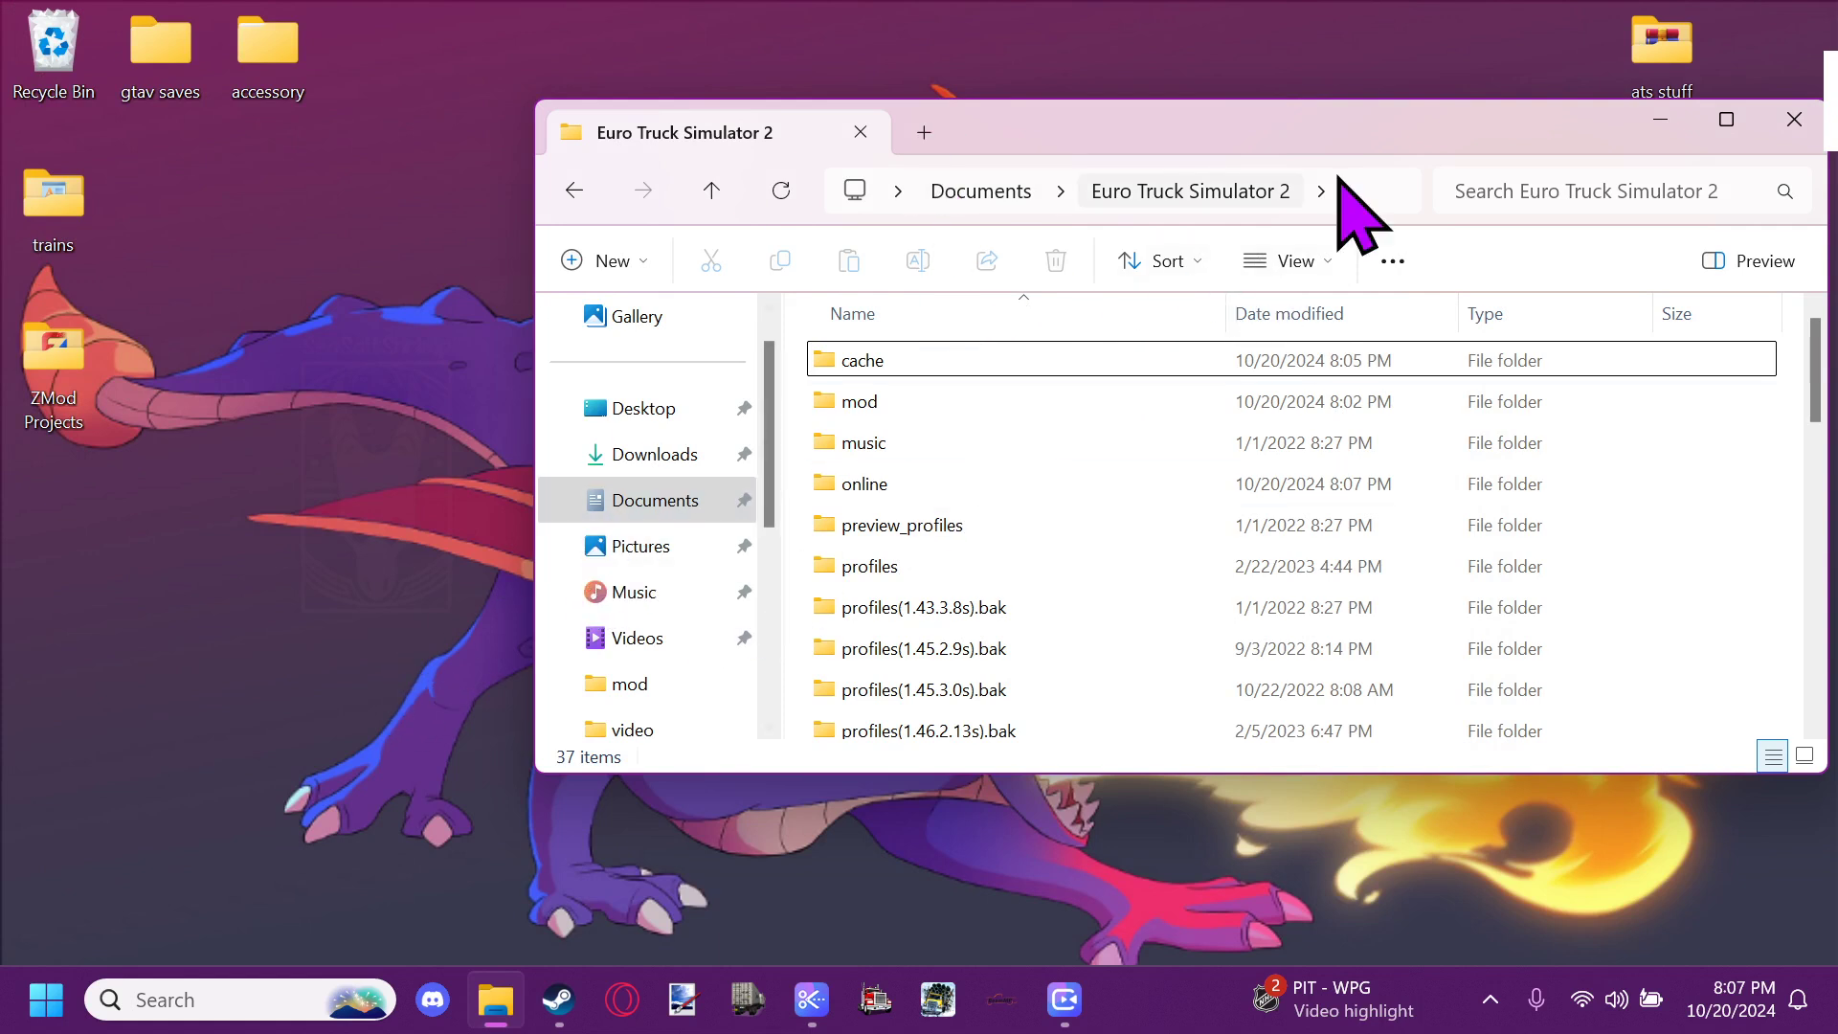
{"action": "left_click", "coordinate": [982, 190]}
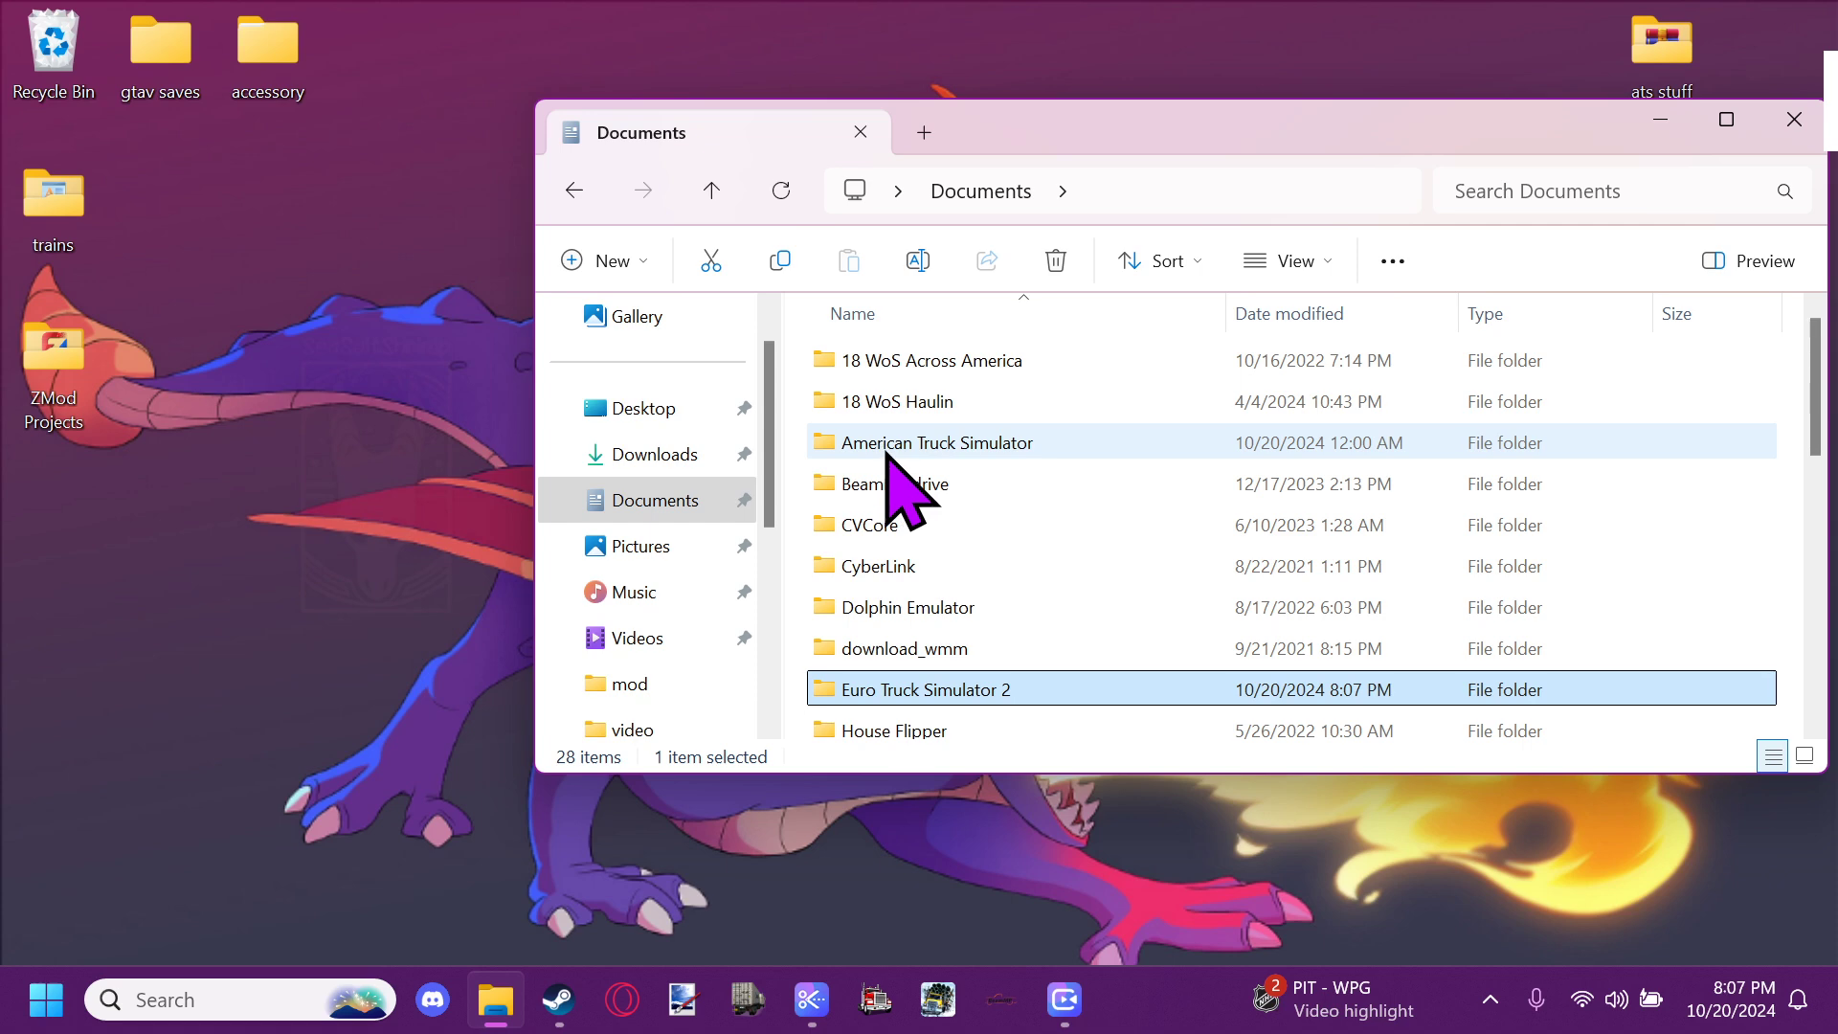
{"action": "double_click", "coordinate": [948, 699]}
{"action": "left_click", "coordinate": [881, 404]}
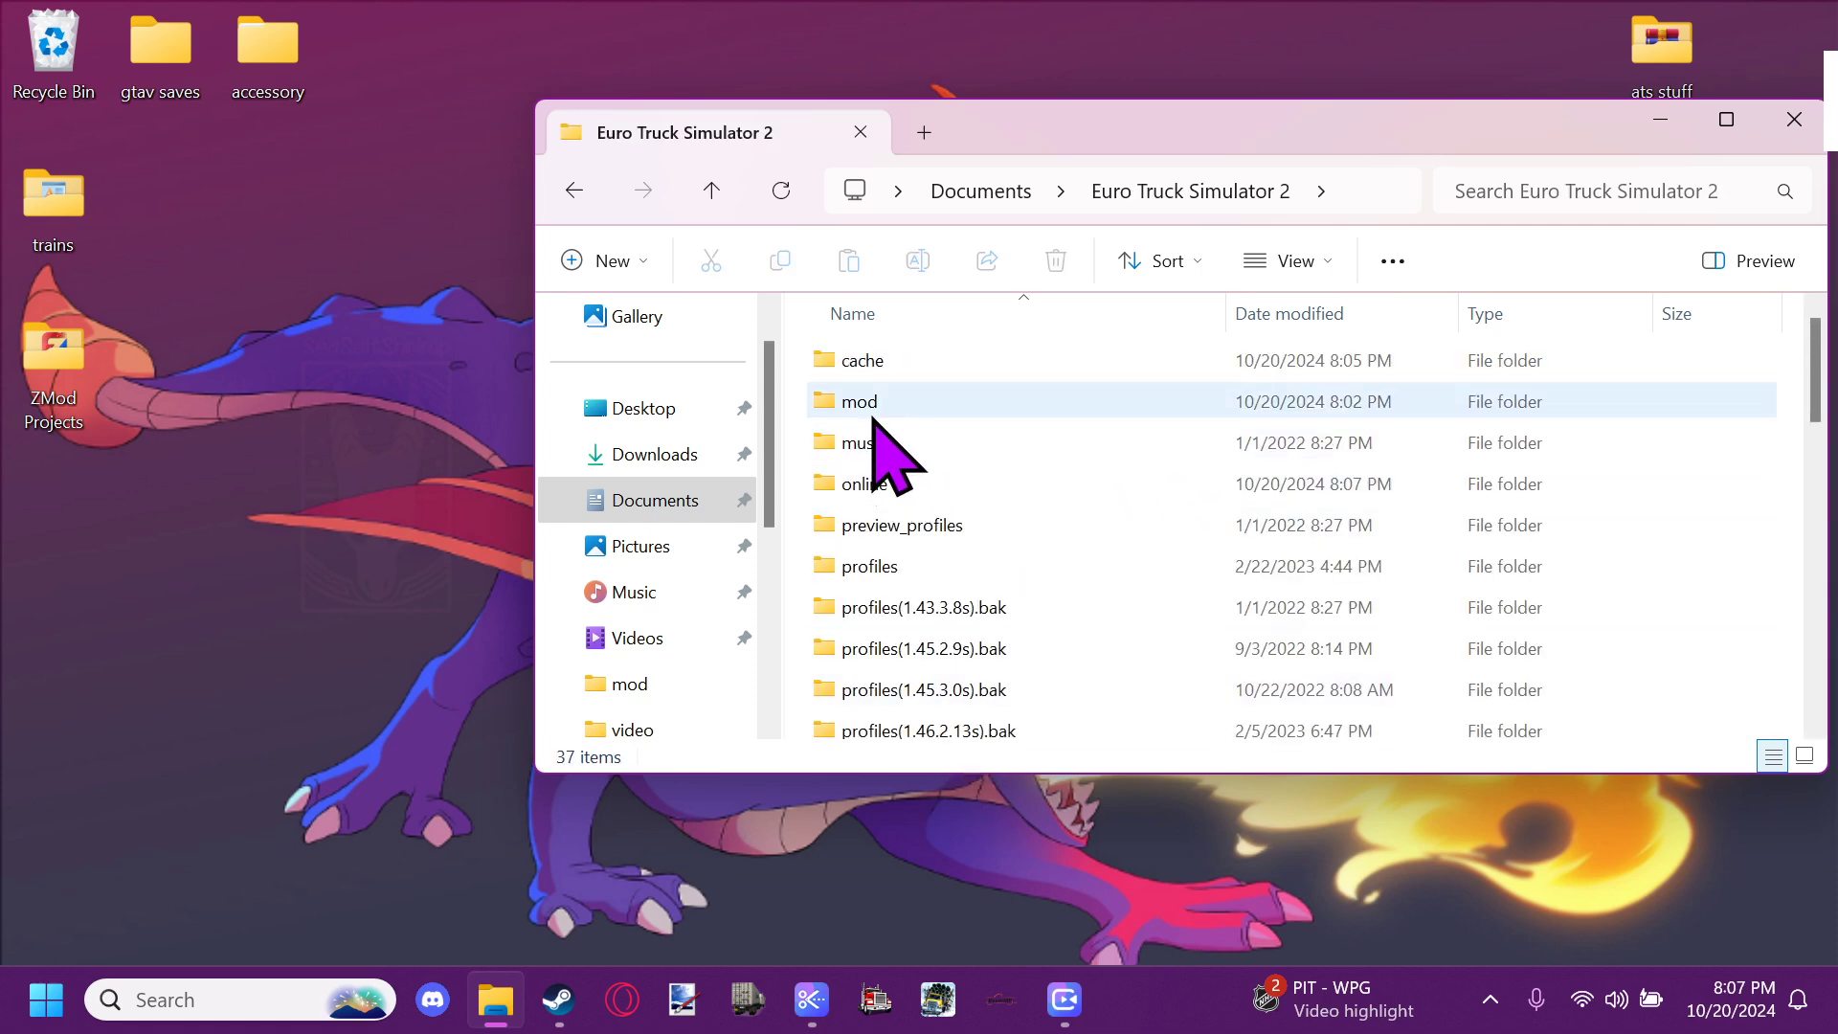
{"action": "double_click", "coordinate": [866, 402]}
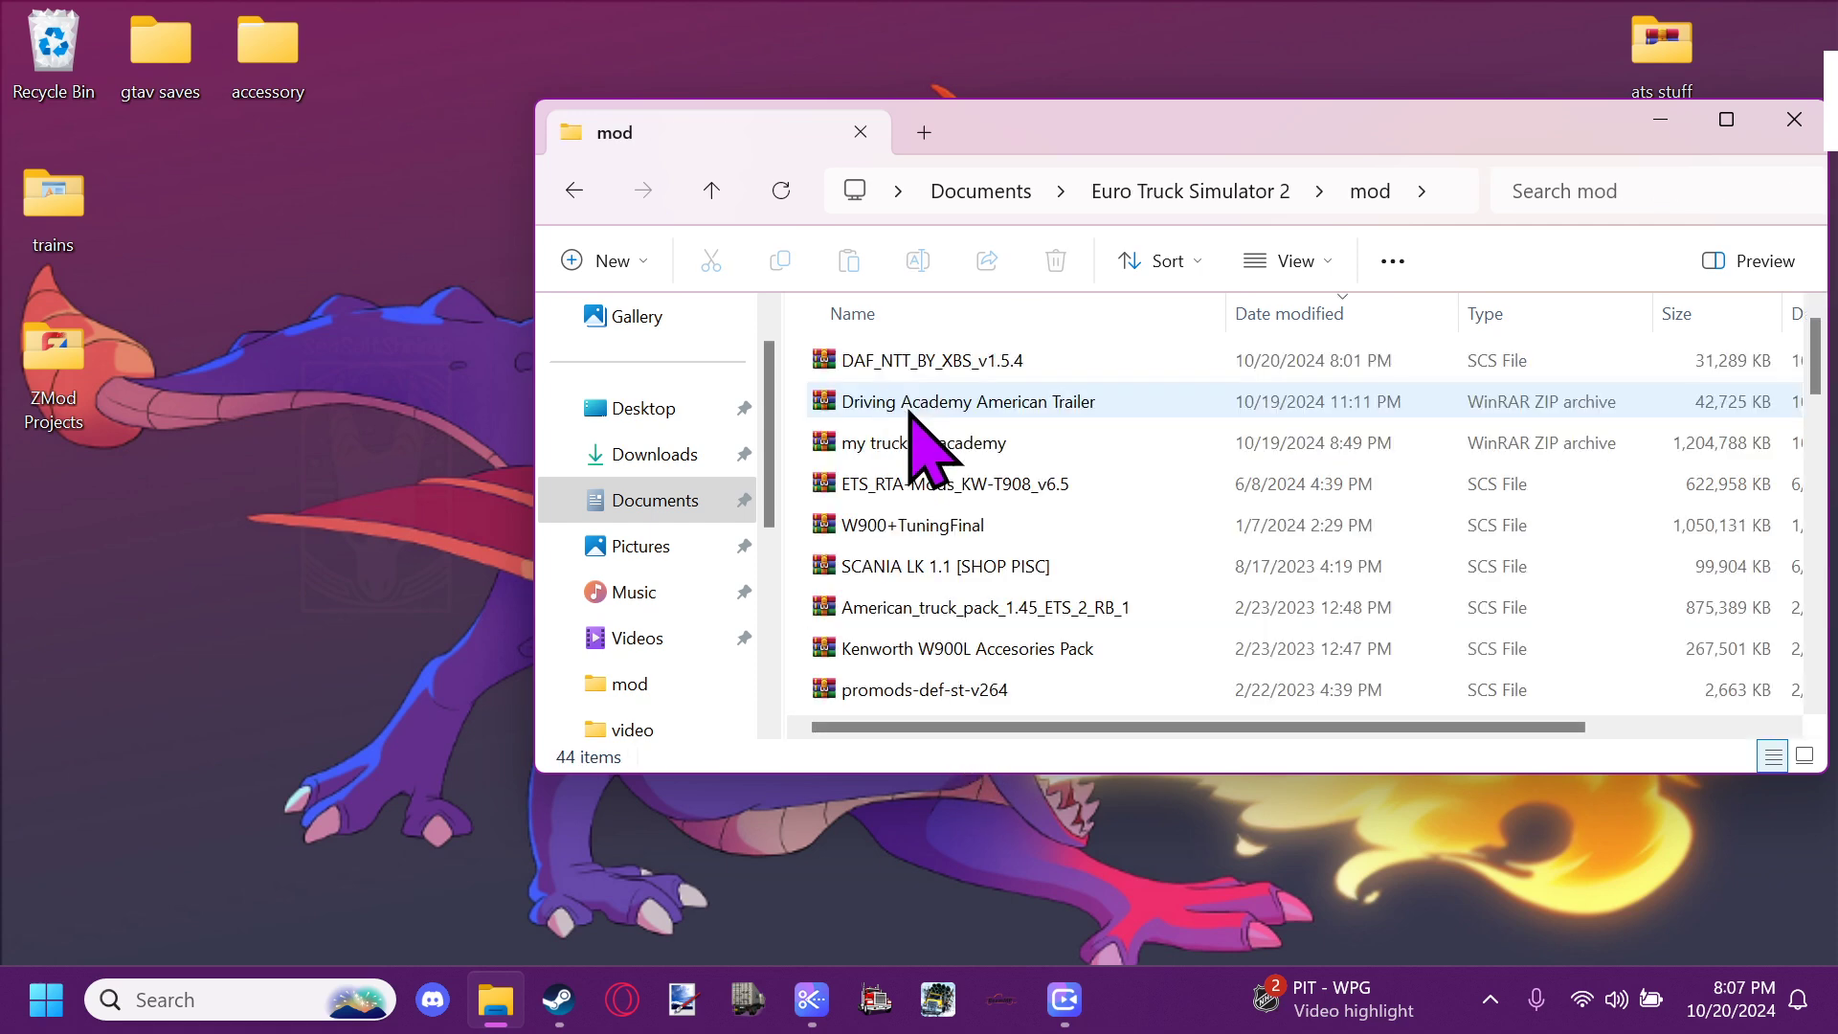
Copy the "my trucks in academy" archive from the mod folder to the desktop
{"action": "left_click", "coordinate": [1001, 445]}
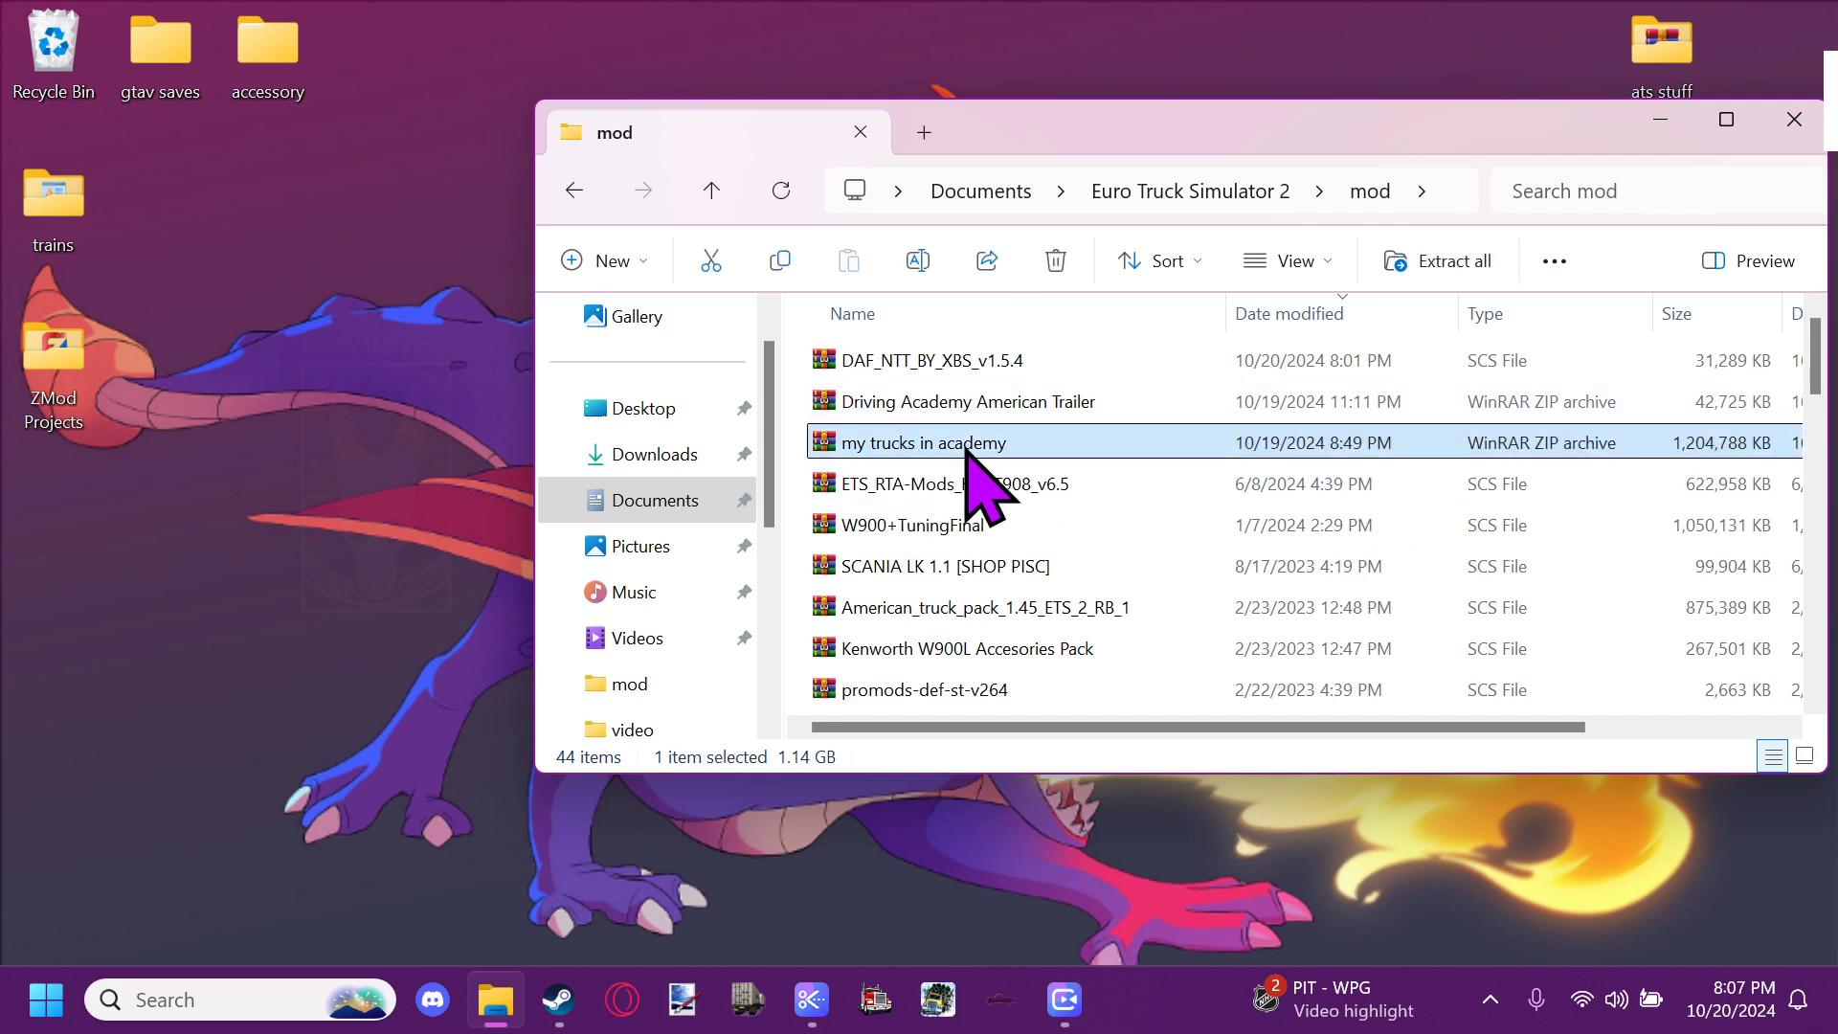
{"action": "right_click", "coordinate": [969, 450]}
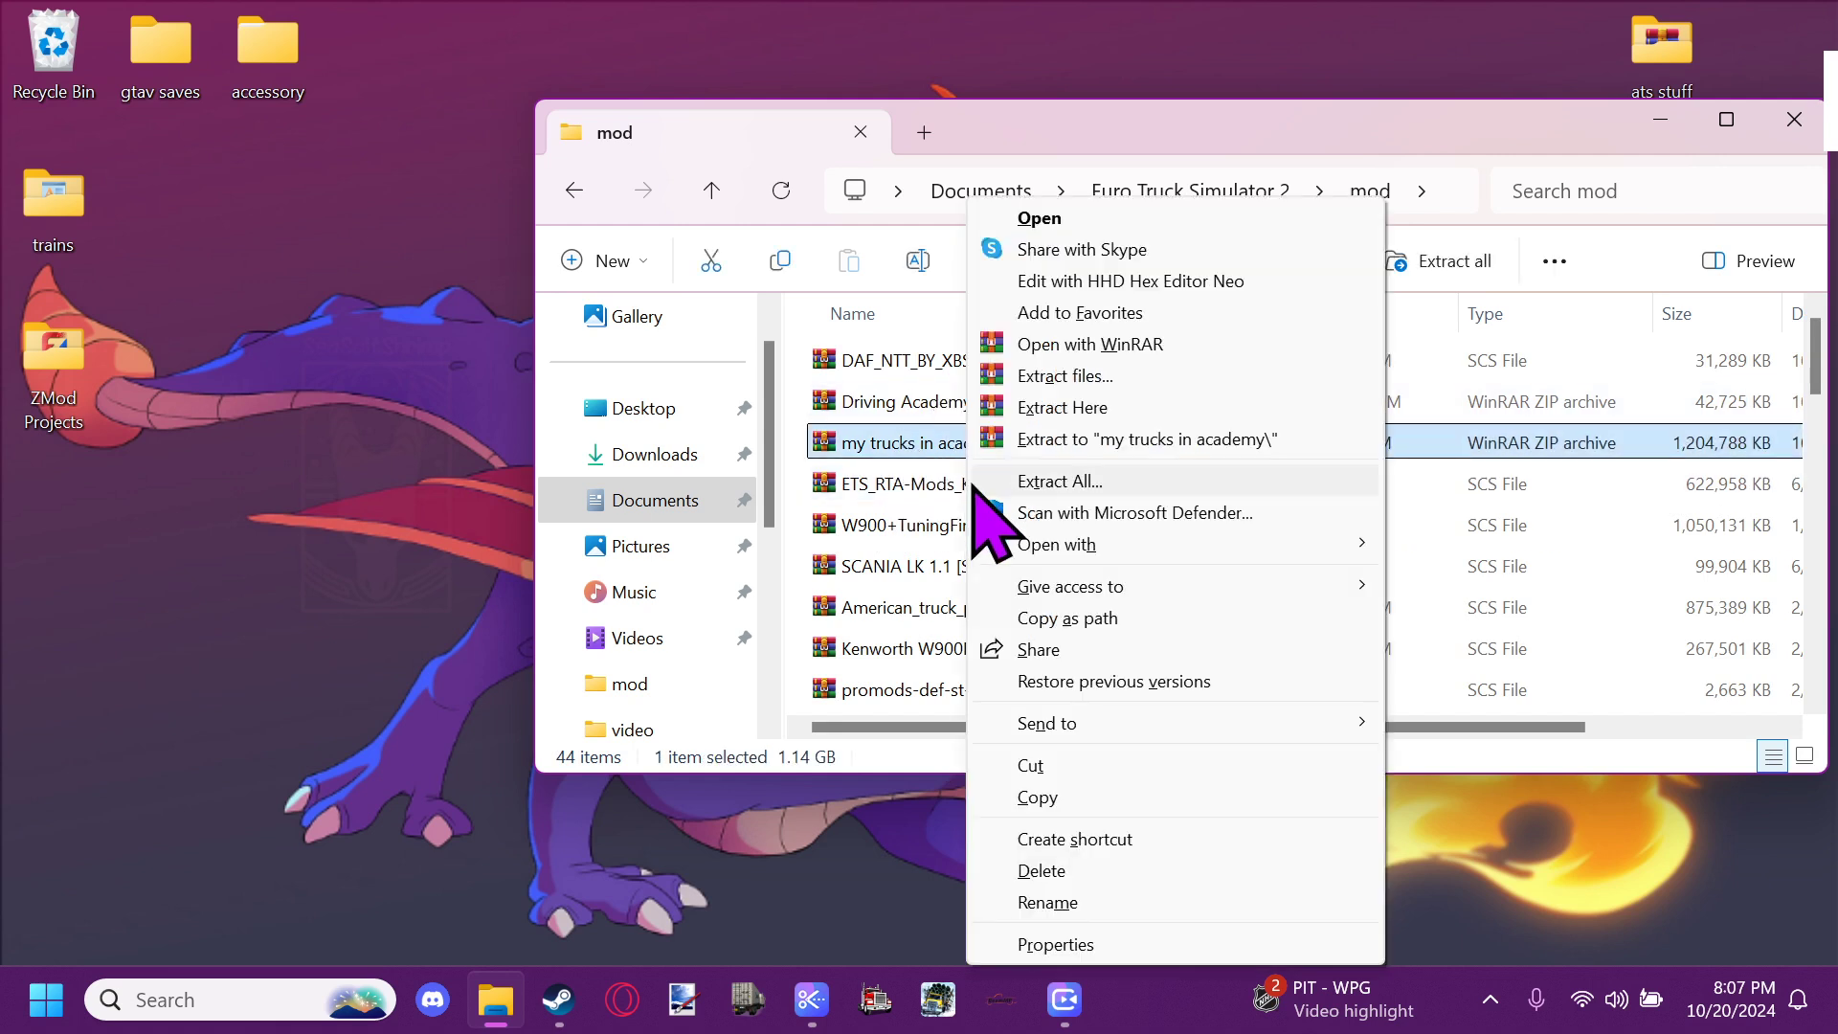
{"action": "left_click", "coordinate": [1050, 796]}
{"action": "left_click", "coordinate": [9, 609]}
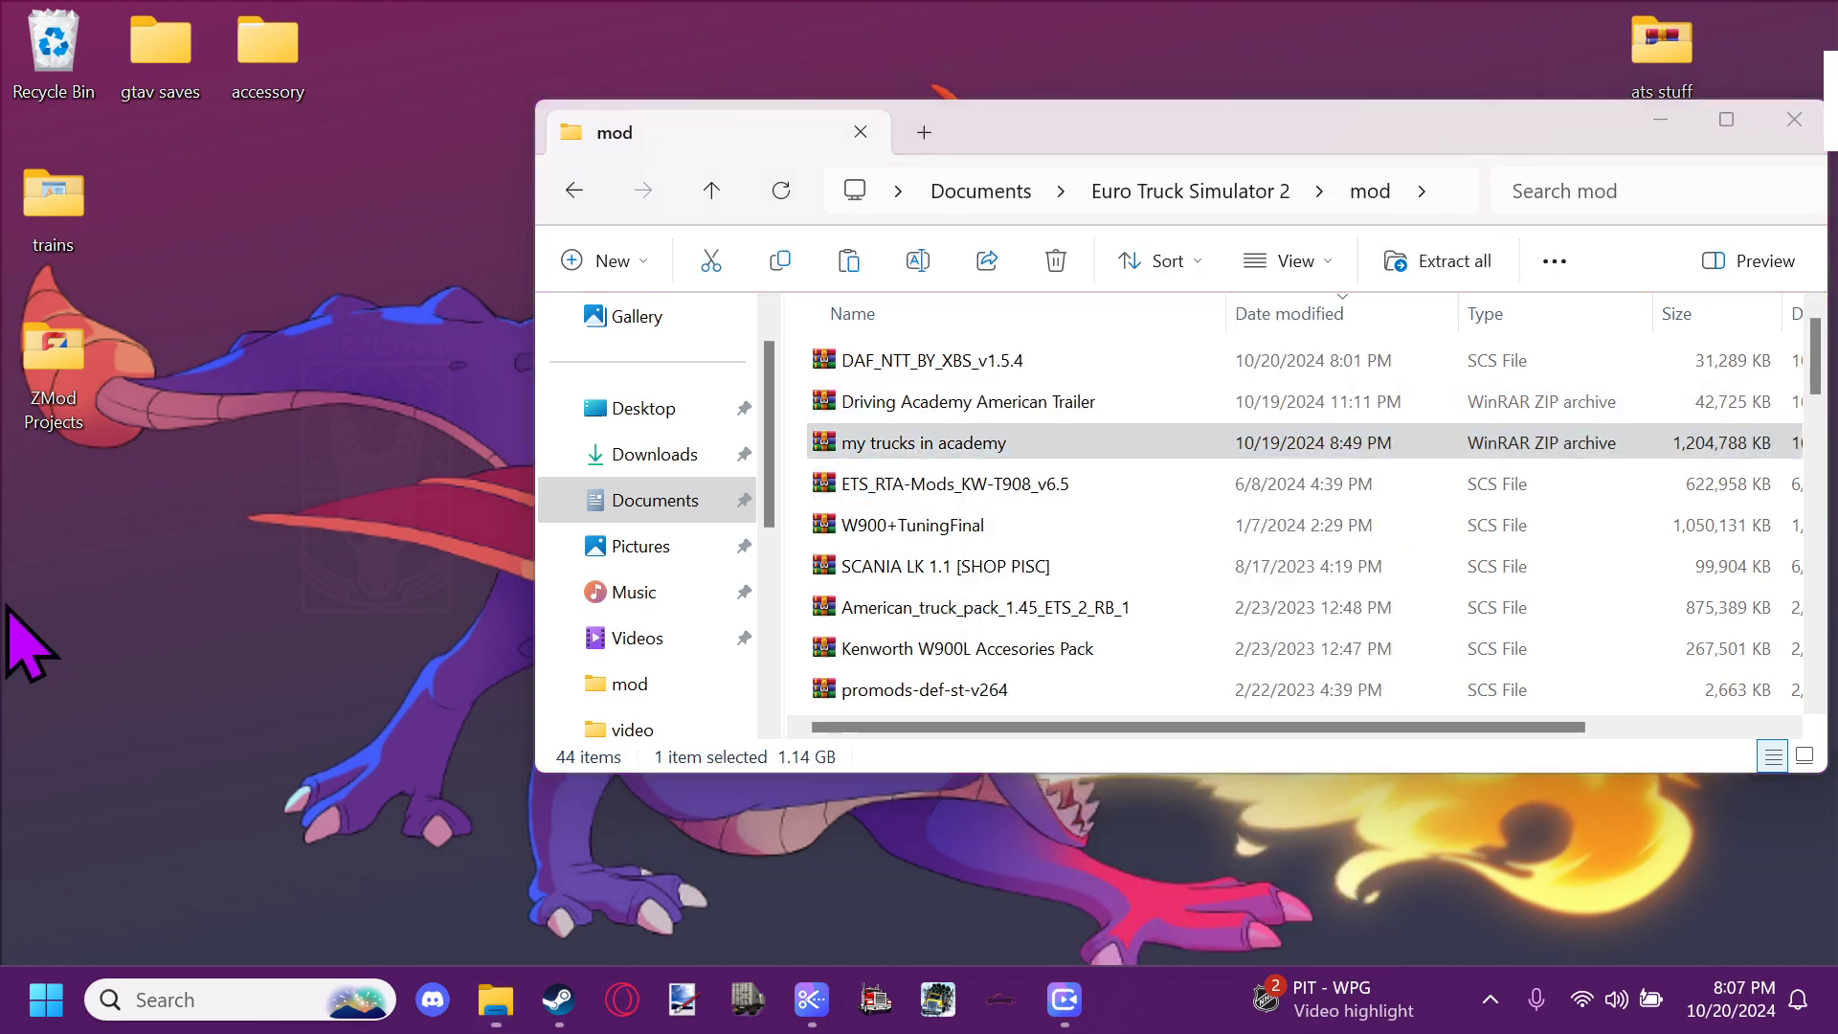
{"action": "right_click", "coordinate": [345, 607]}
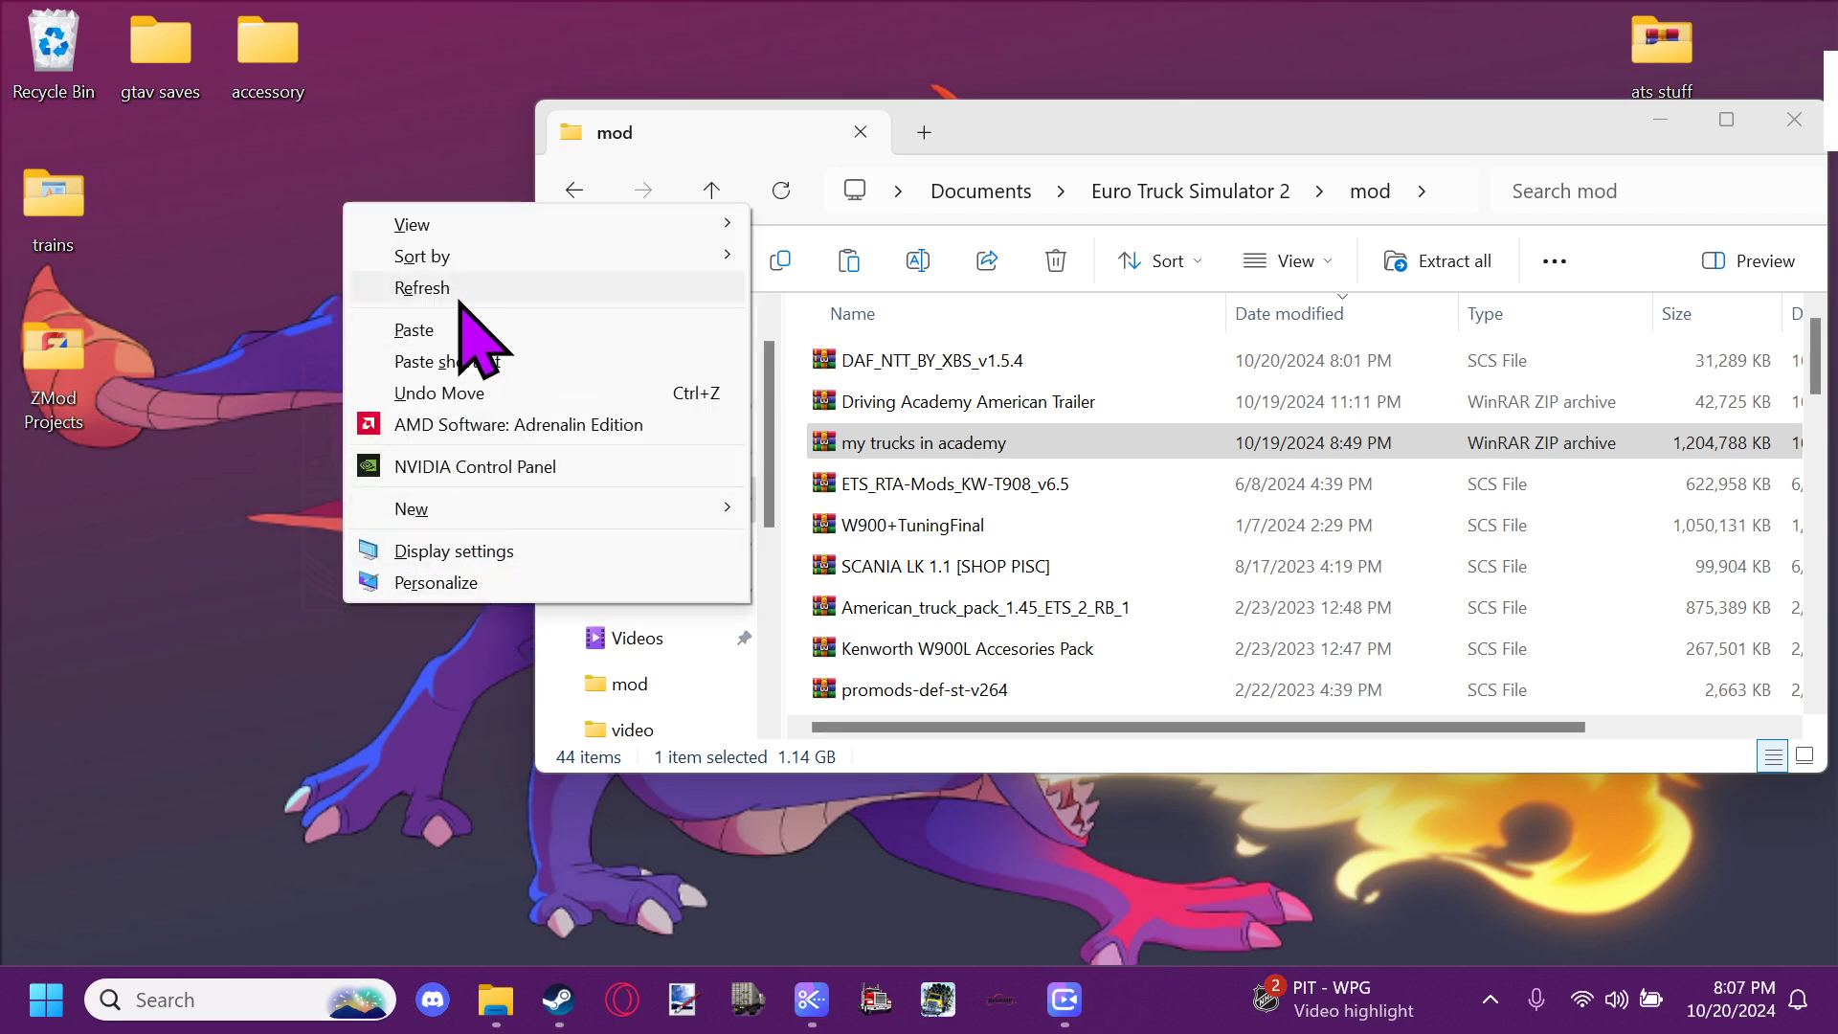
{"action": "left_click", "coordinate": [414, 329]}
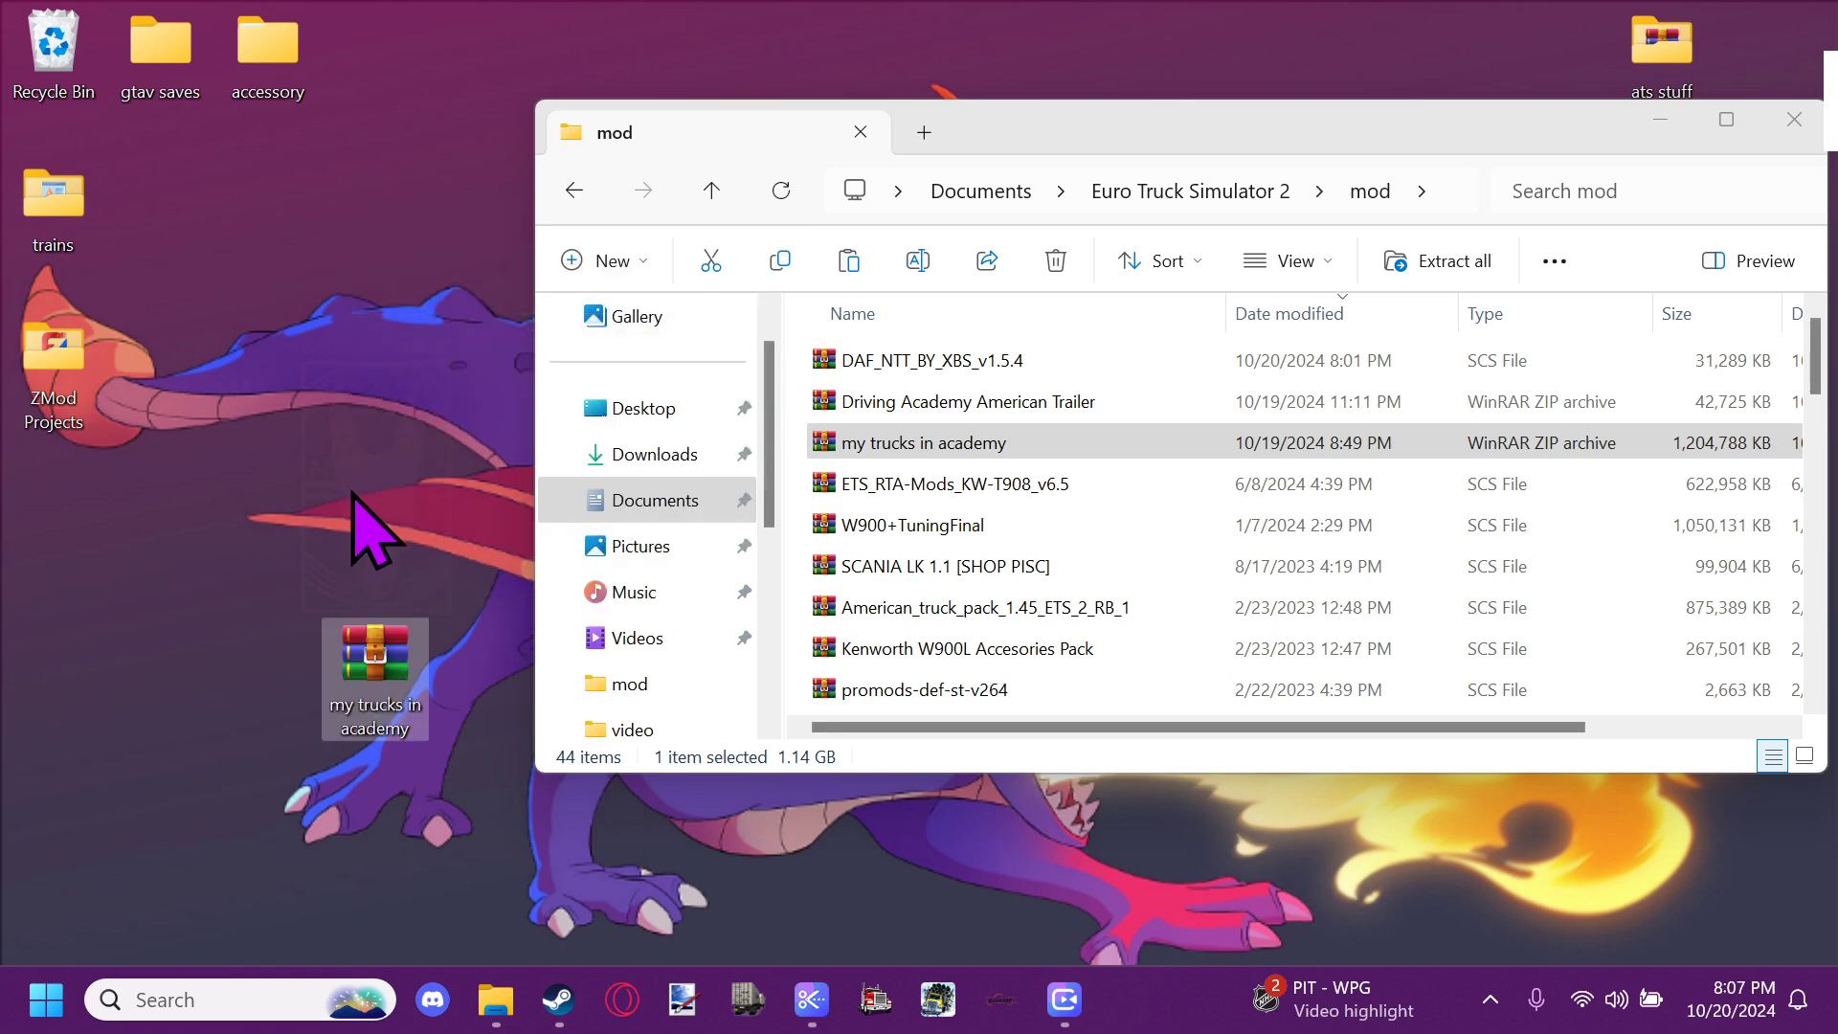
{"action": "right_click", "coordinate": [126, 549]}
{"action": "mouse_move", "coordinate": [277, 854]}
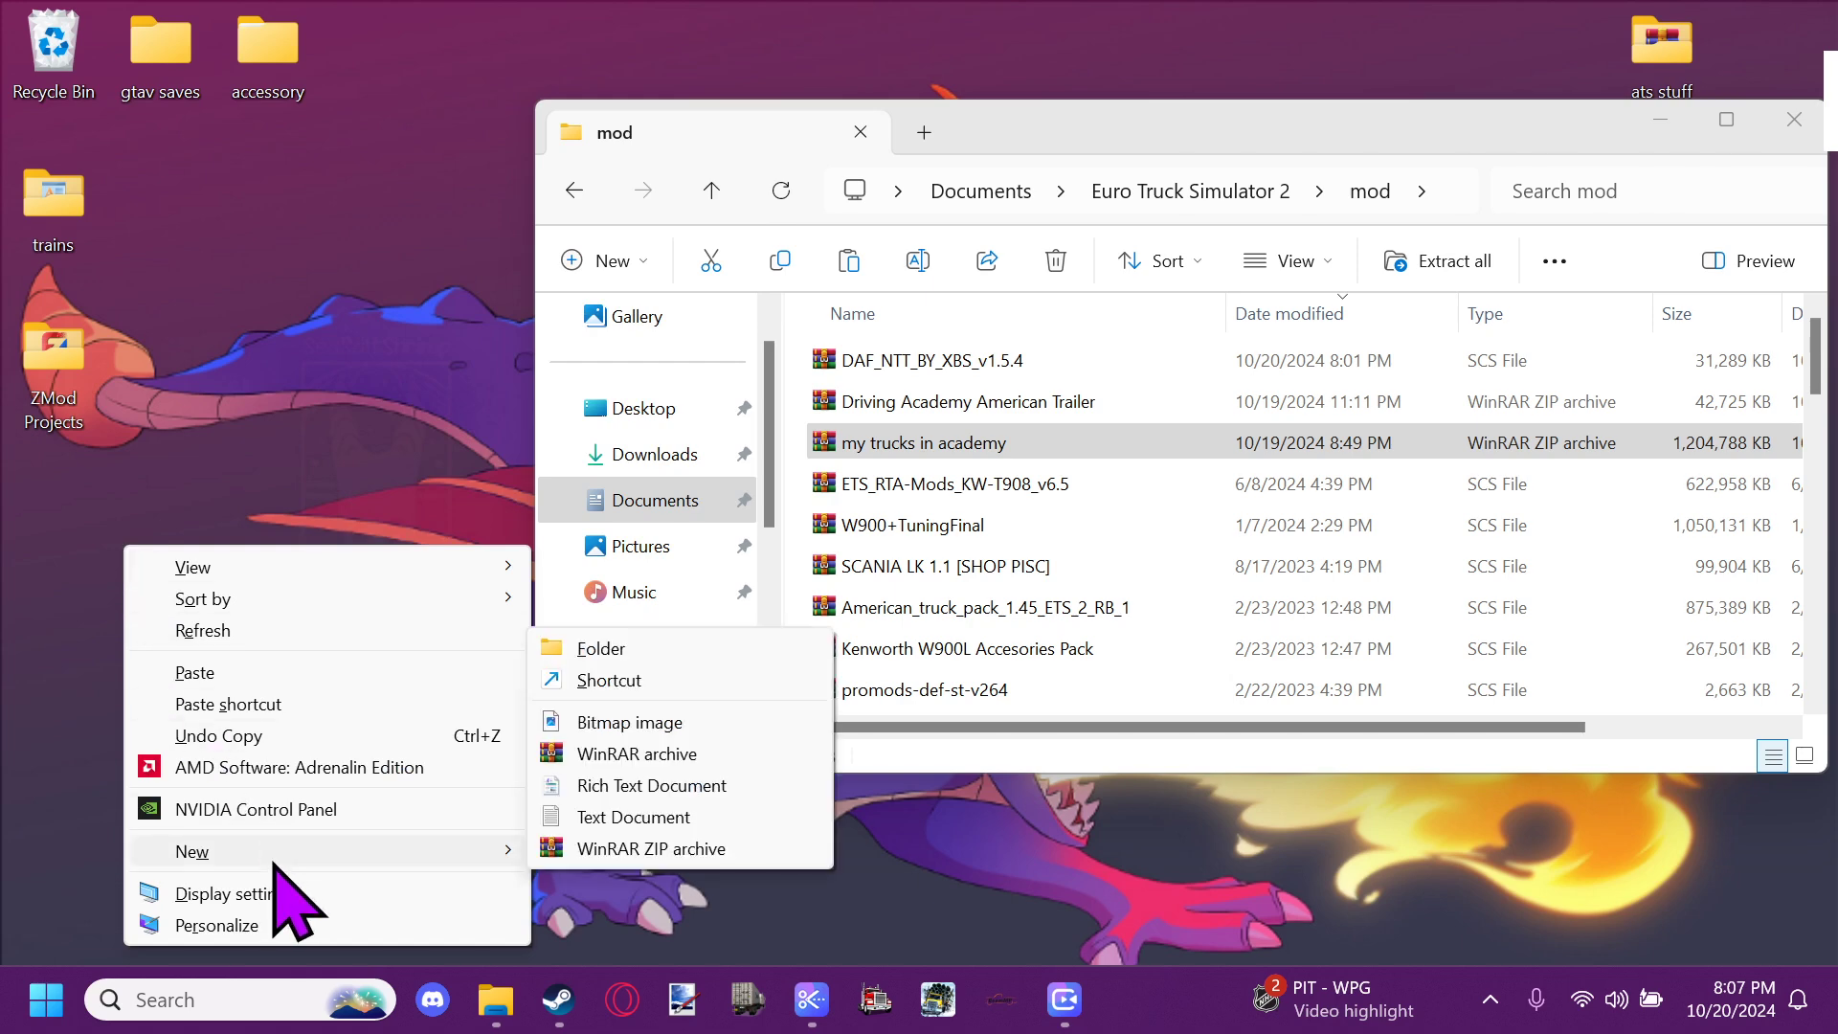
{"action": "left_click", "coordinate": [674, 924]}
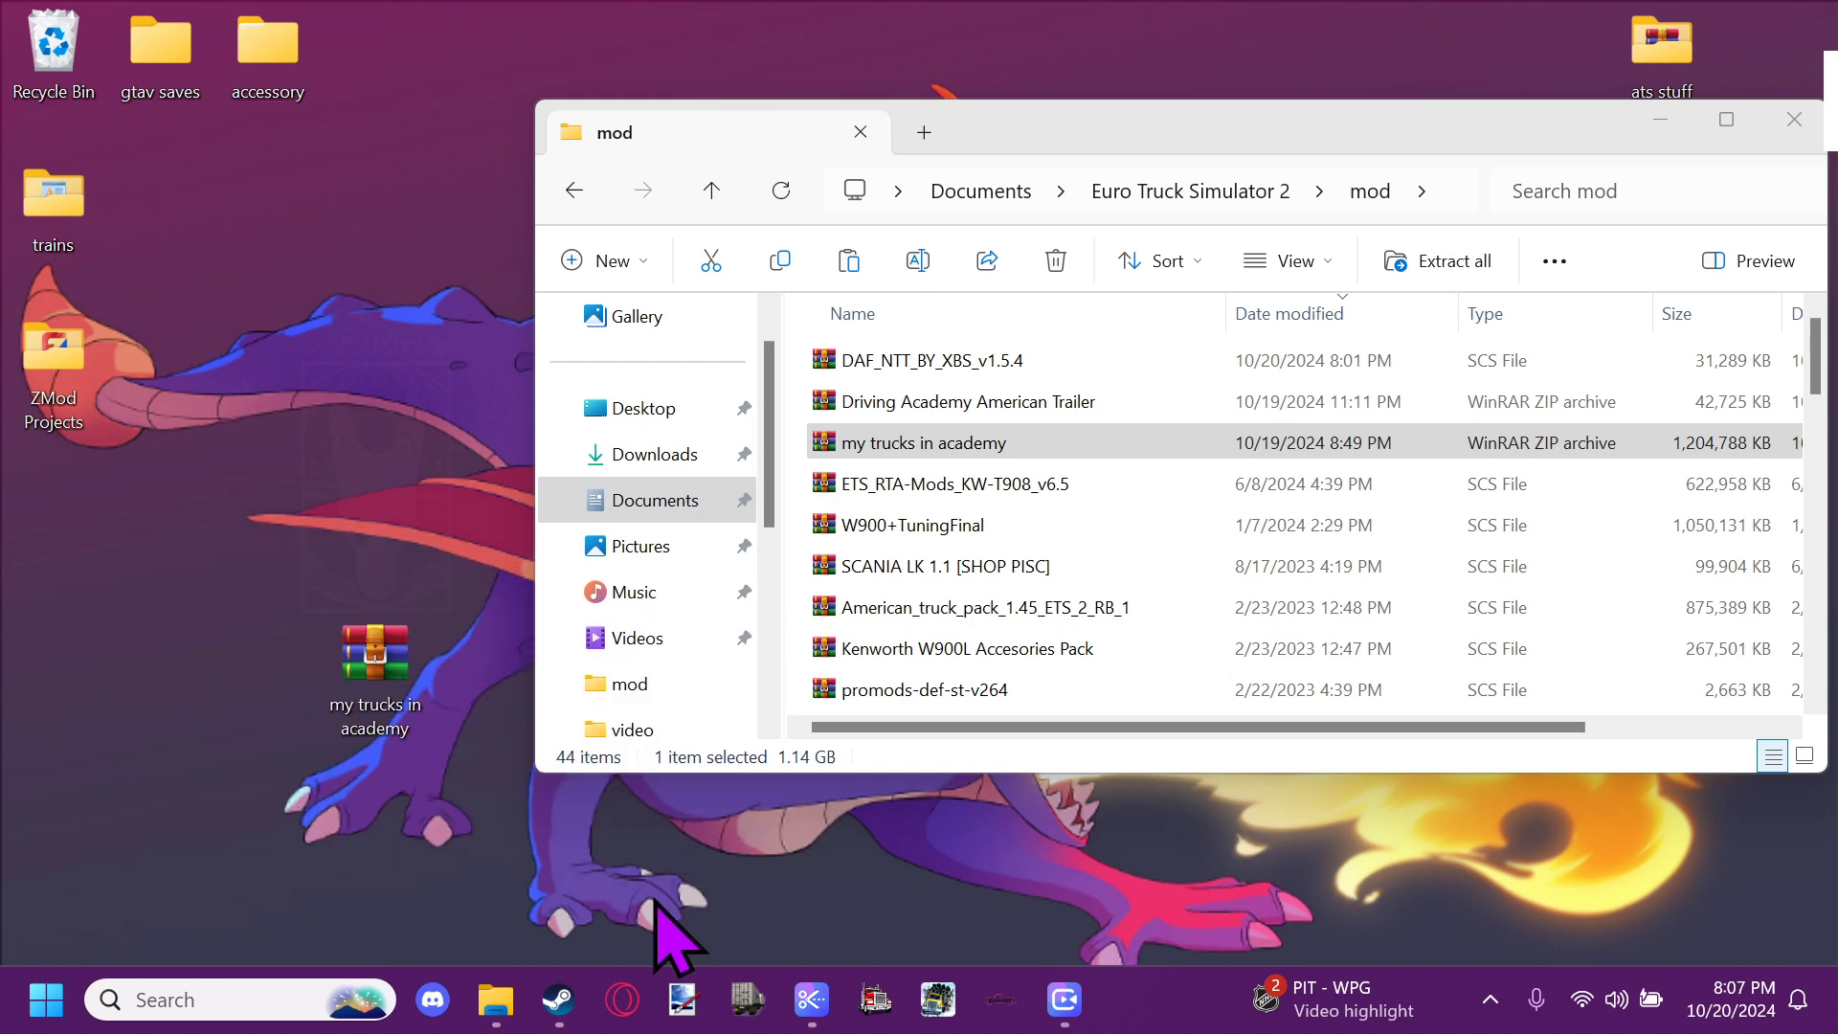
Open the desktop copy of "my trucks in academy" in WinRAR and delete its material, sound, ui and vehicle folders
{"action": "double_click", "coordinate": [414, 703]}
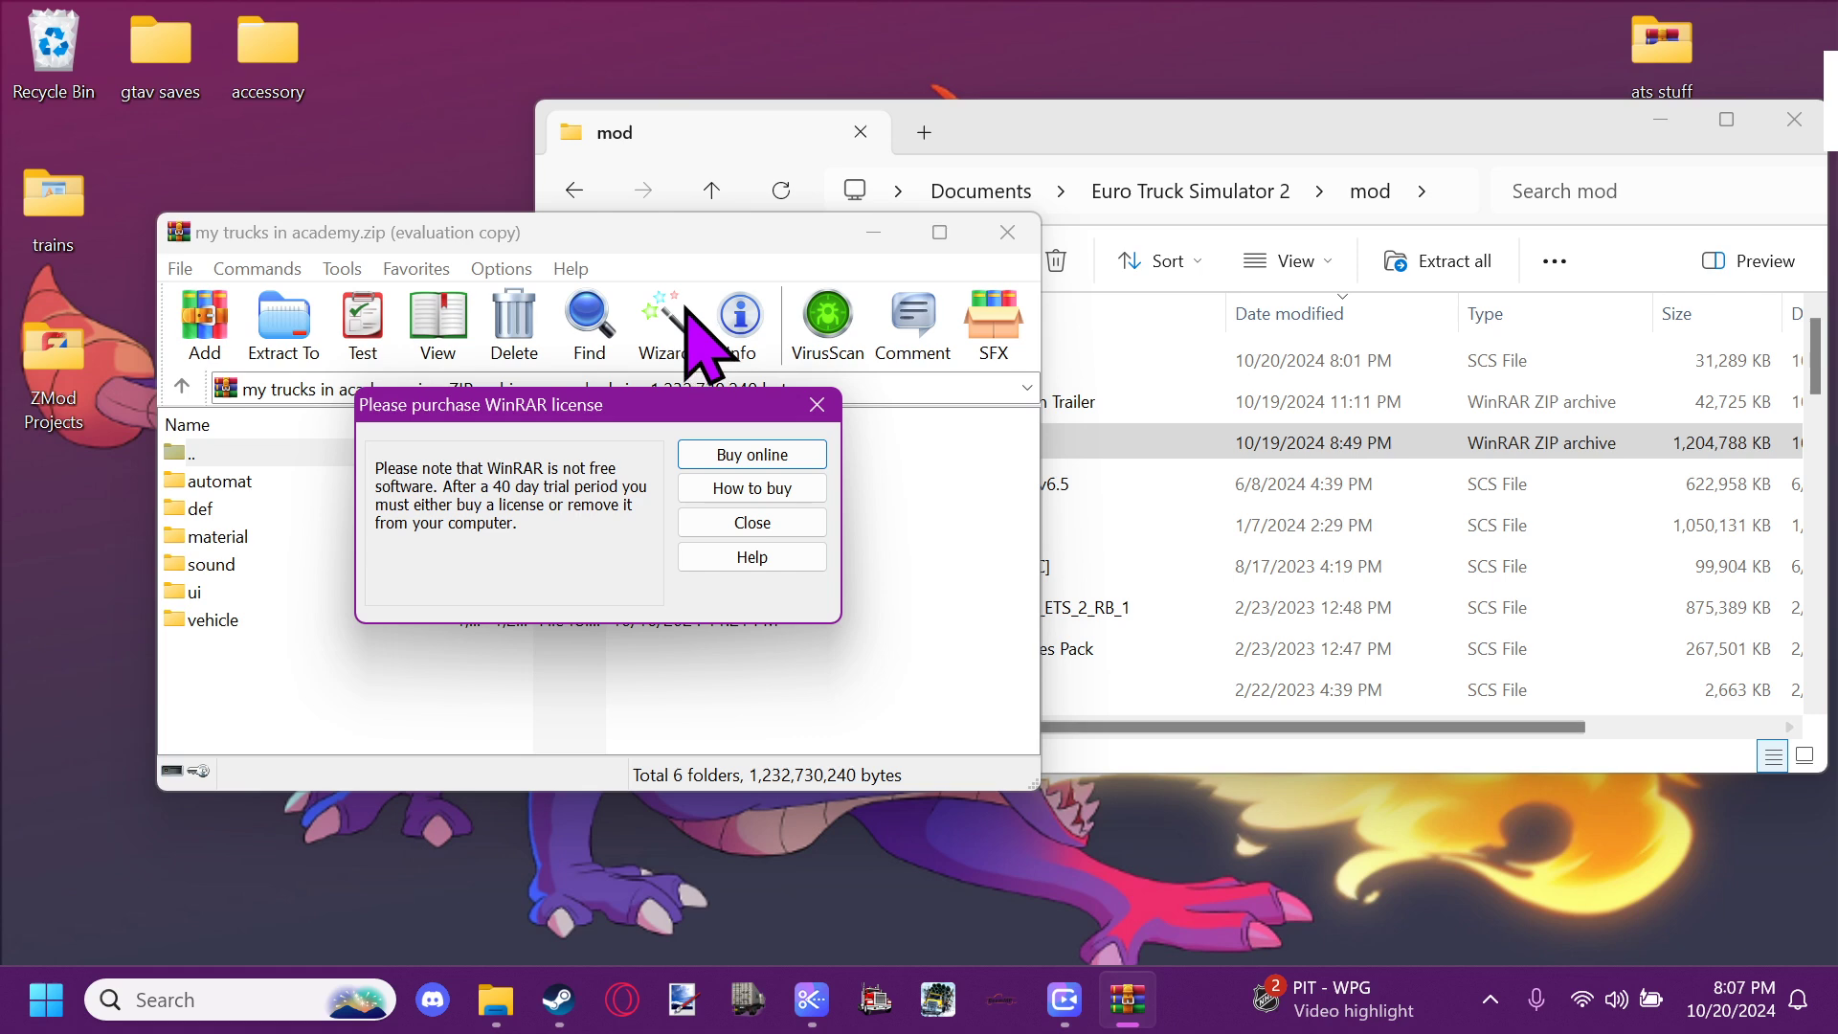
{"action": "left_click", "coordinate": [836, 409]}
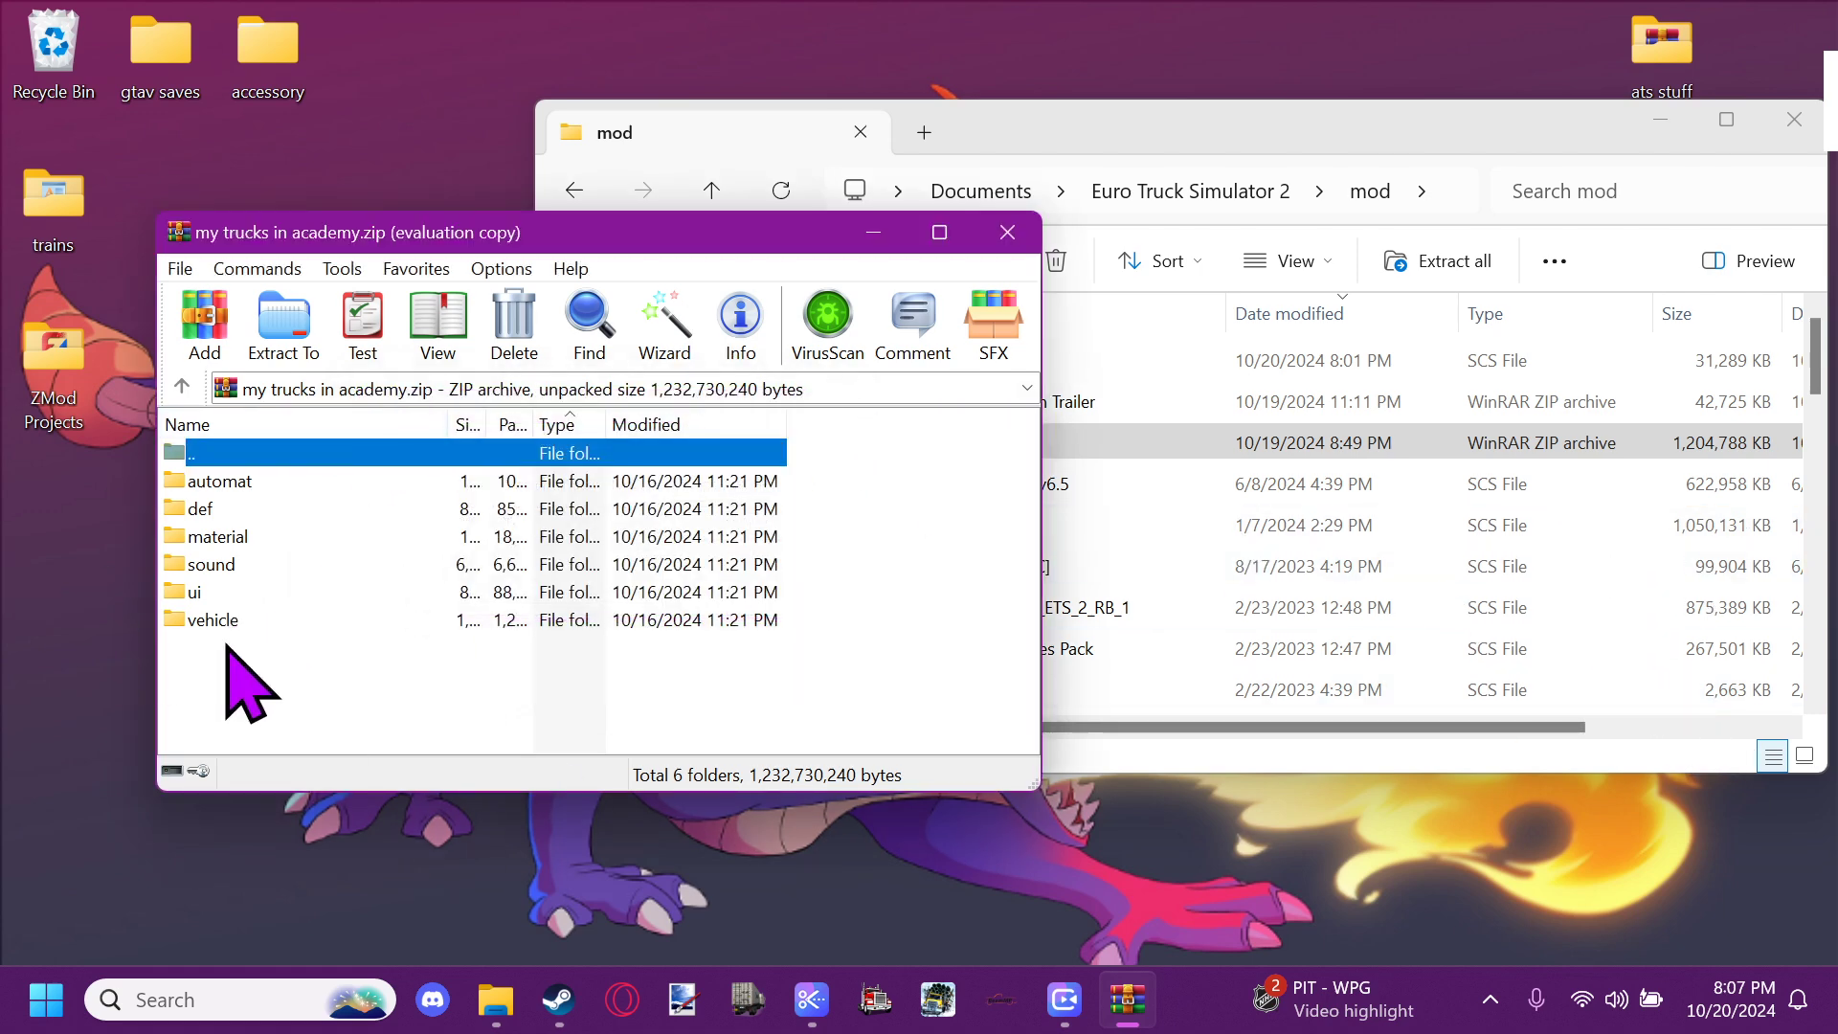
{"action": "left_click_drag", "start_coordinate": [230, 651], "coordinate": [266, 534]}
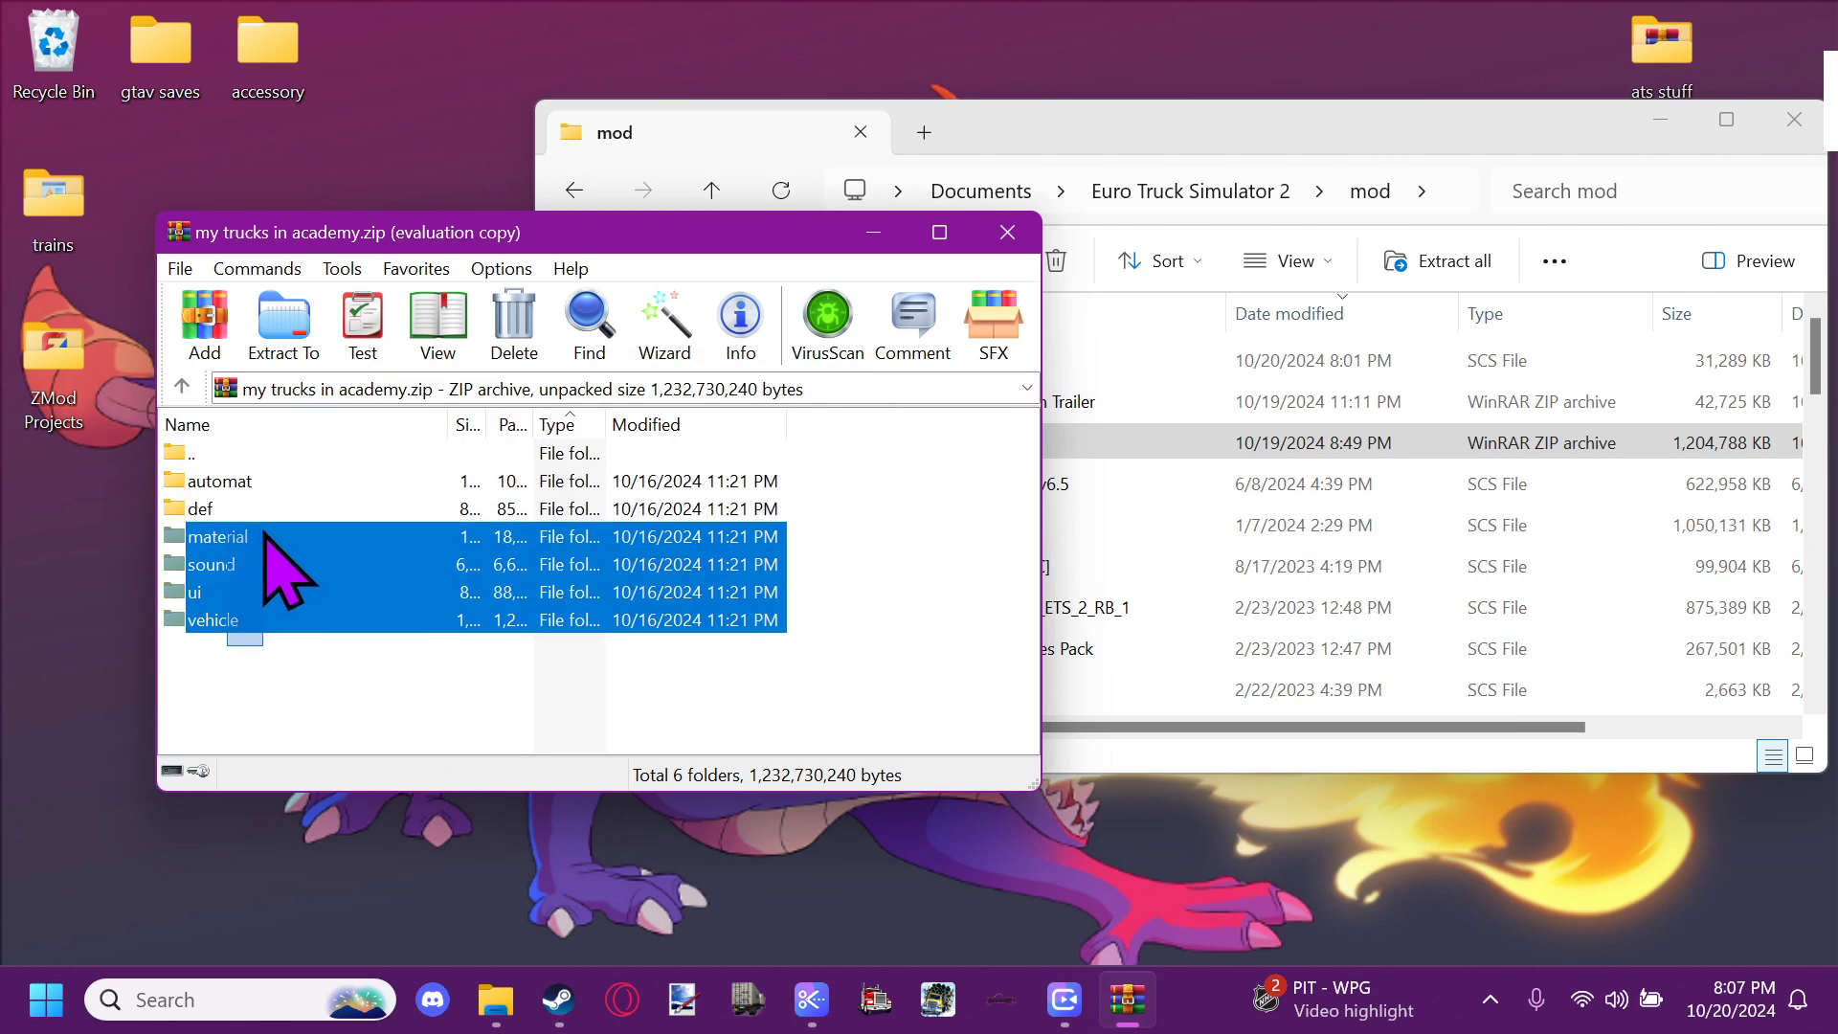
{"action": "right_click", "coordinate": [264, 533]}
{"action": "left_click", "coordinate": [383, 766]}
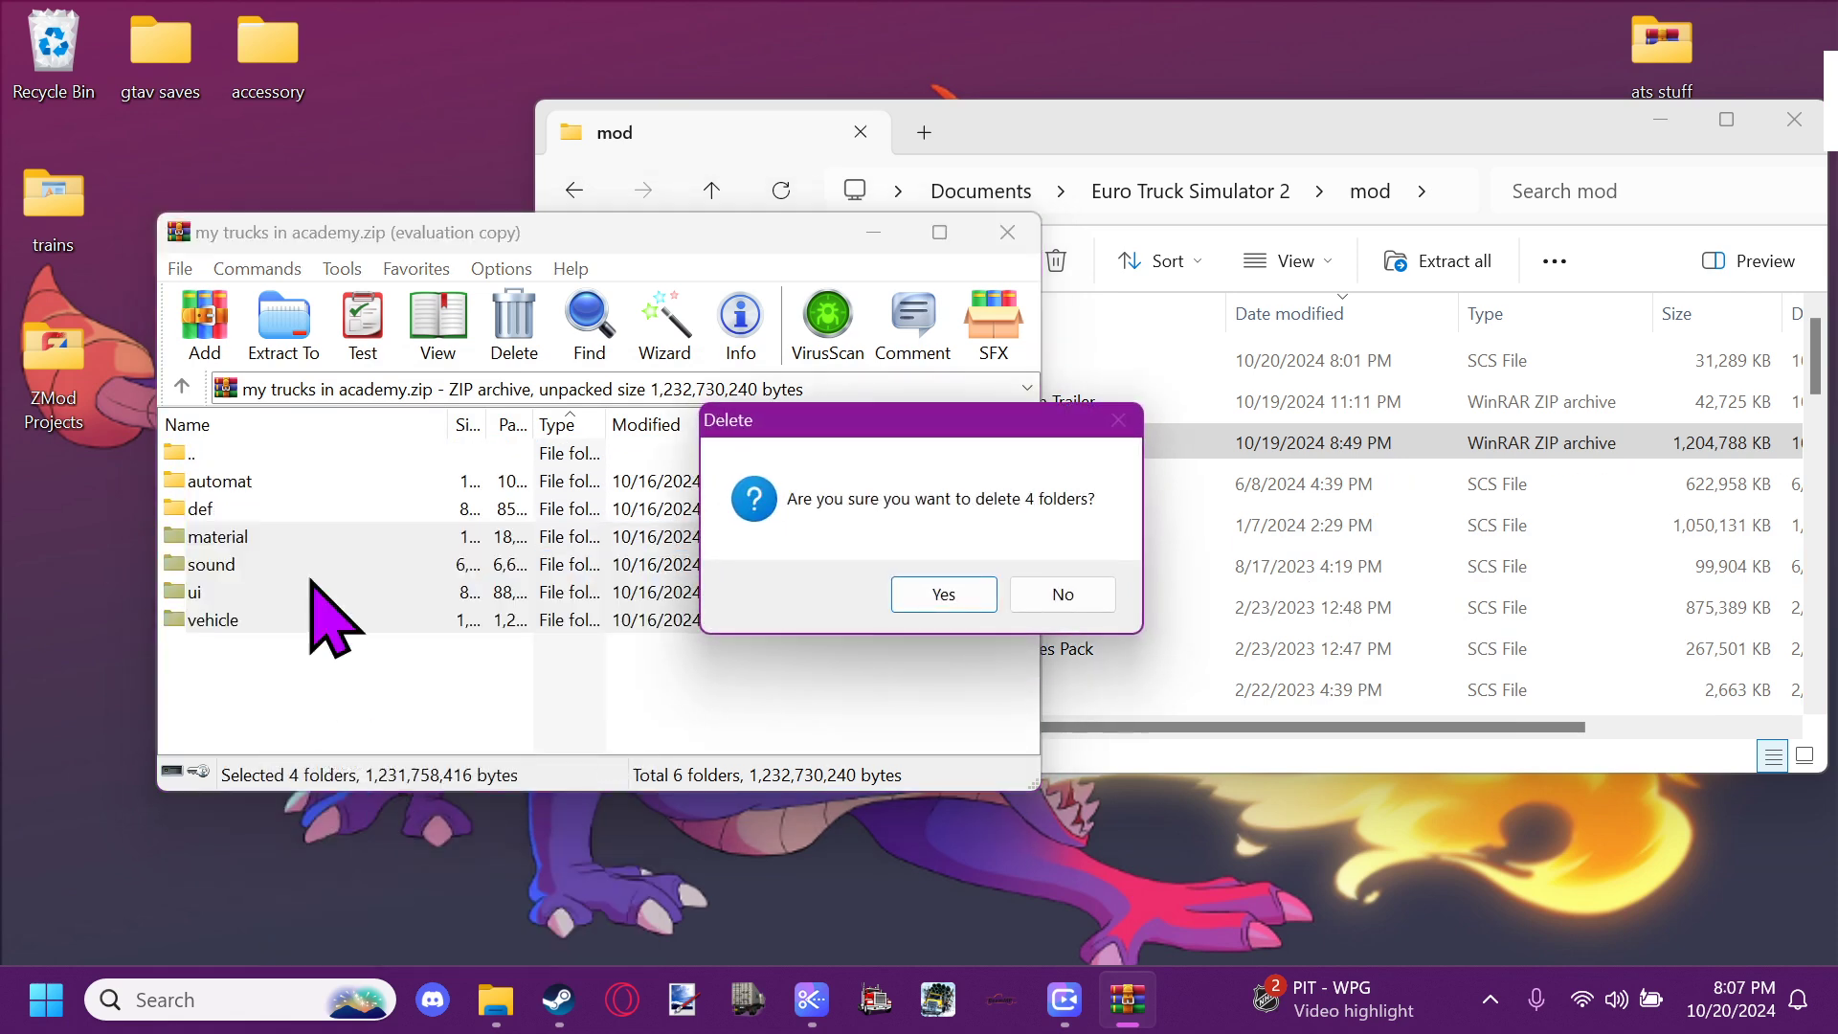
{"action": "left_click", "coordinate": [943, 594]}
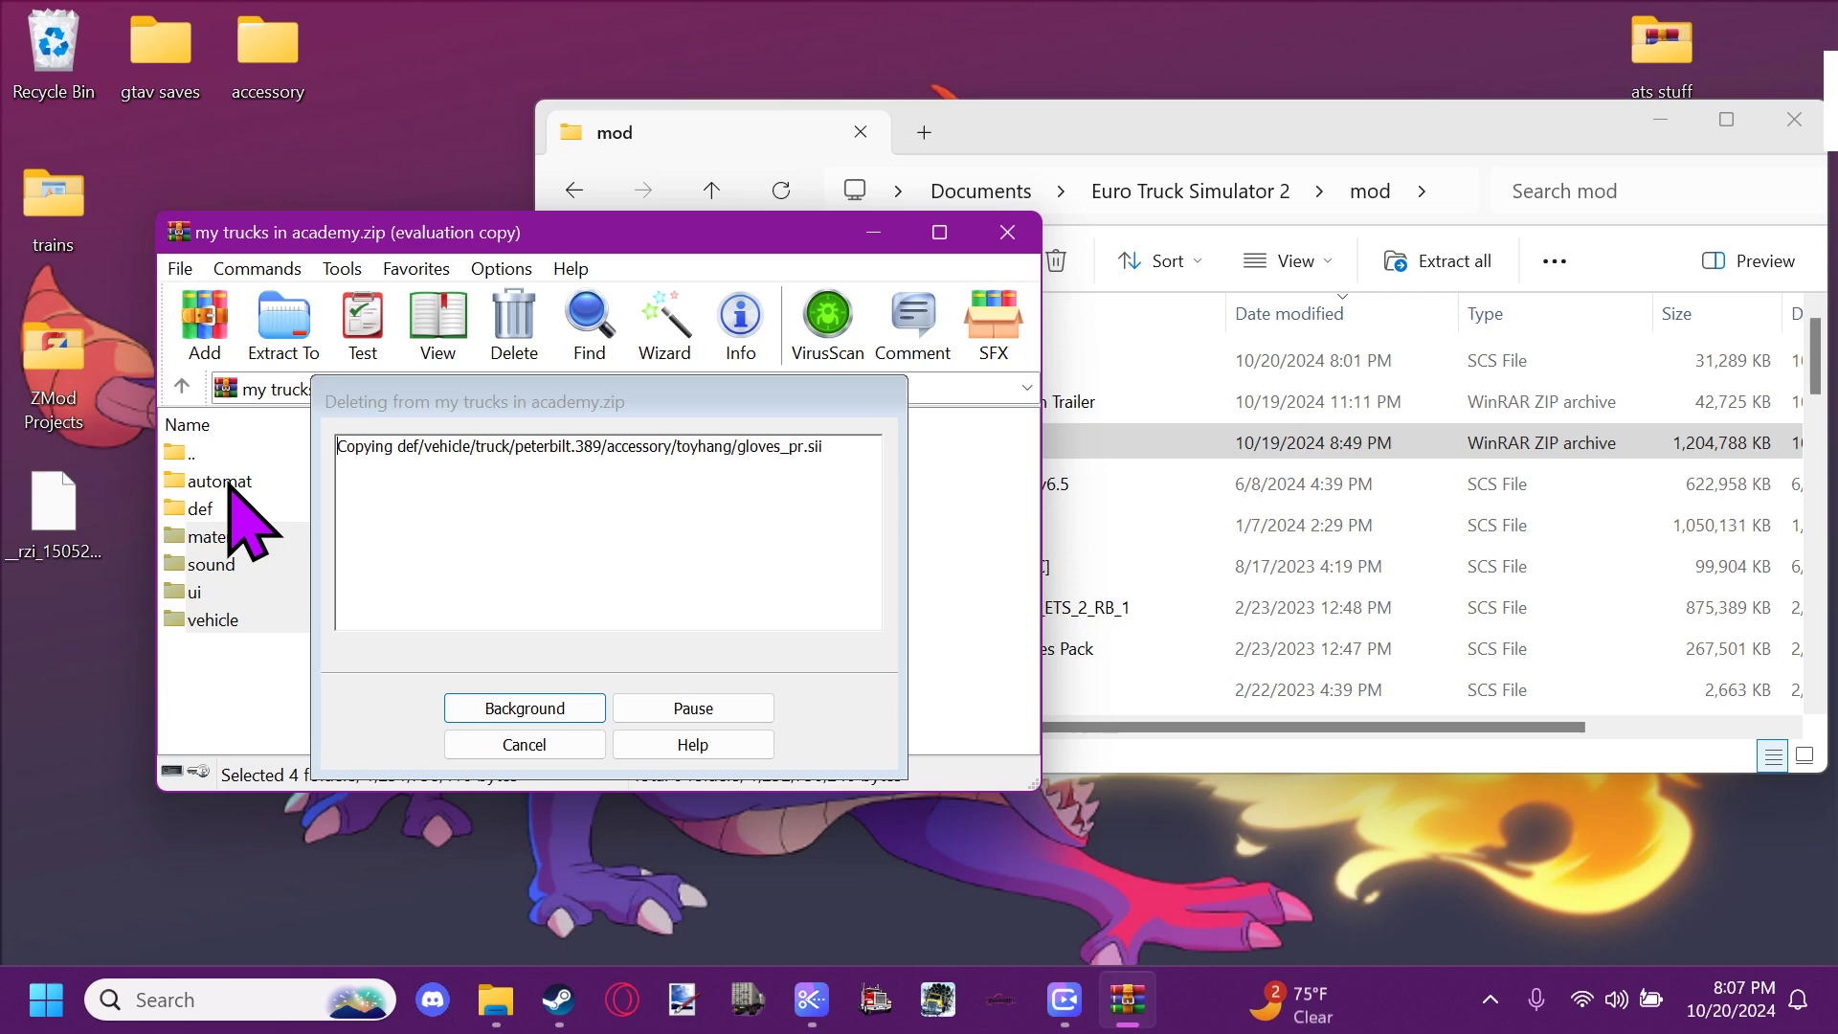
Delete the automat folder from the archive
{"action": "right_click", "coordinate": [229, 483]}
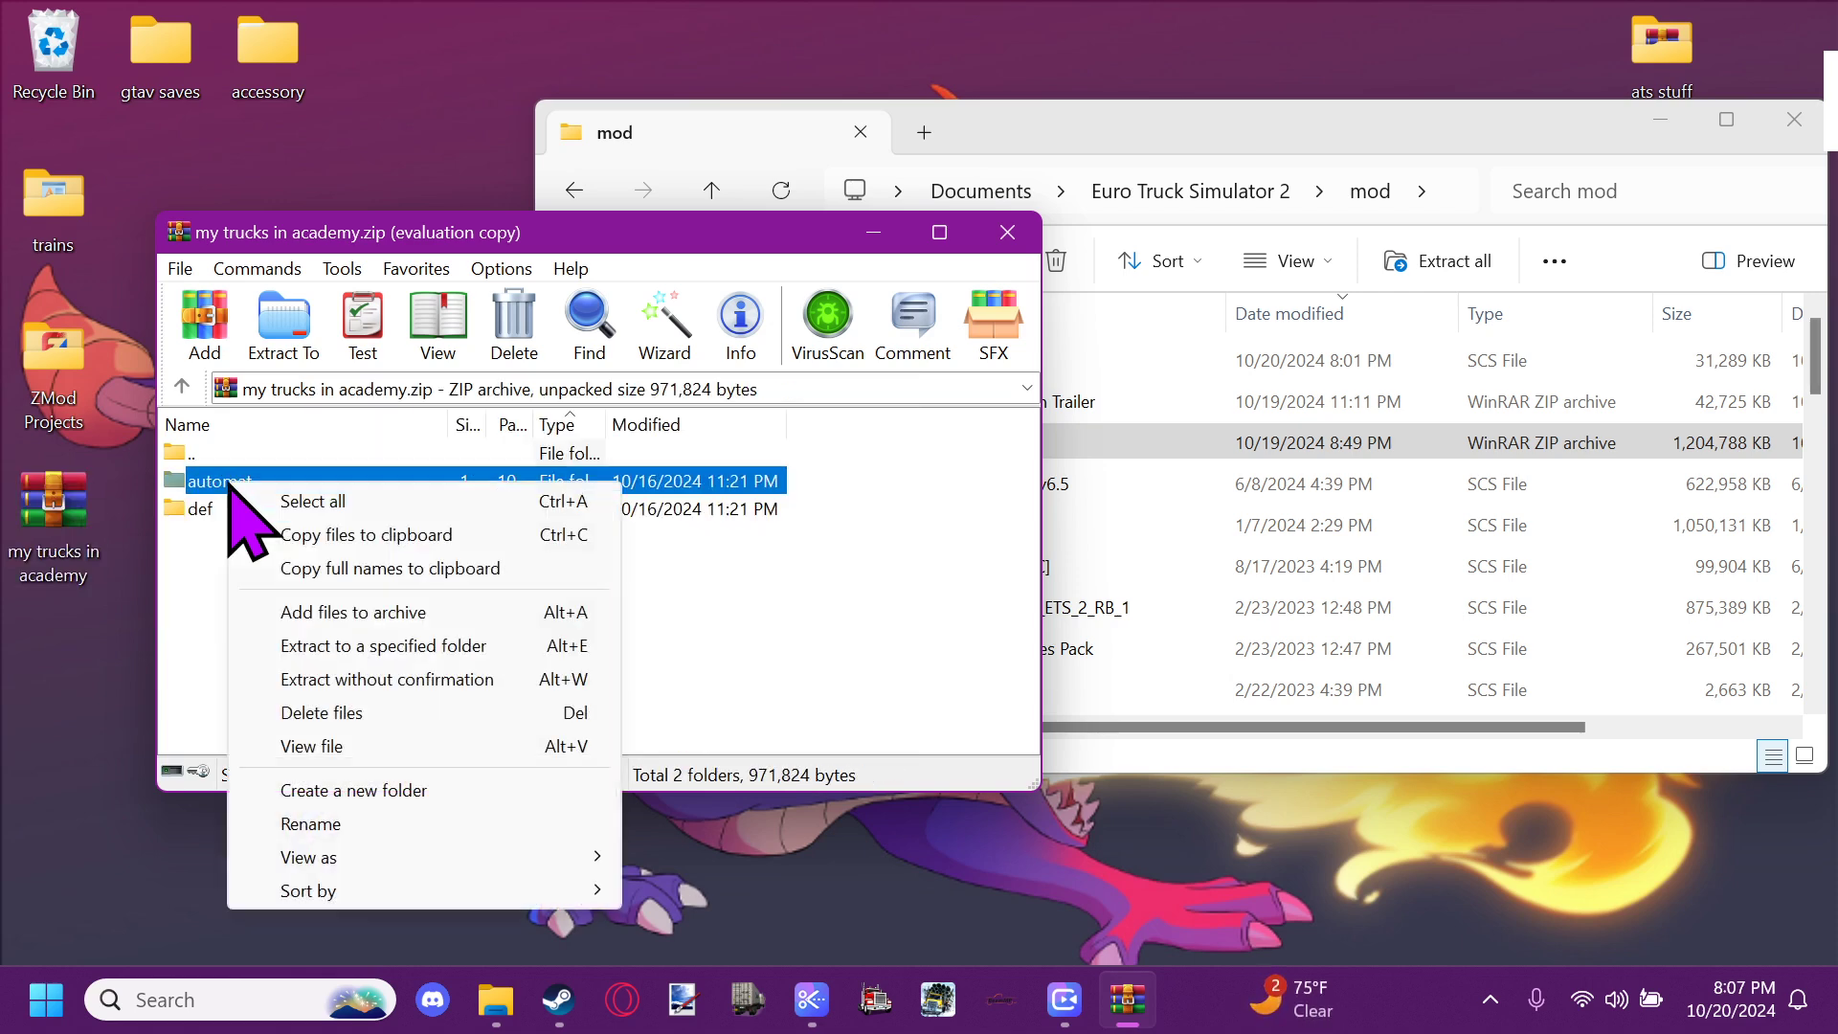
{"action": "left_click", "coordinate": [352, 717]}
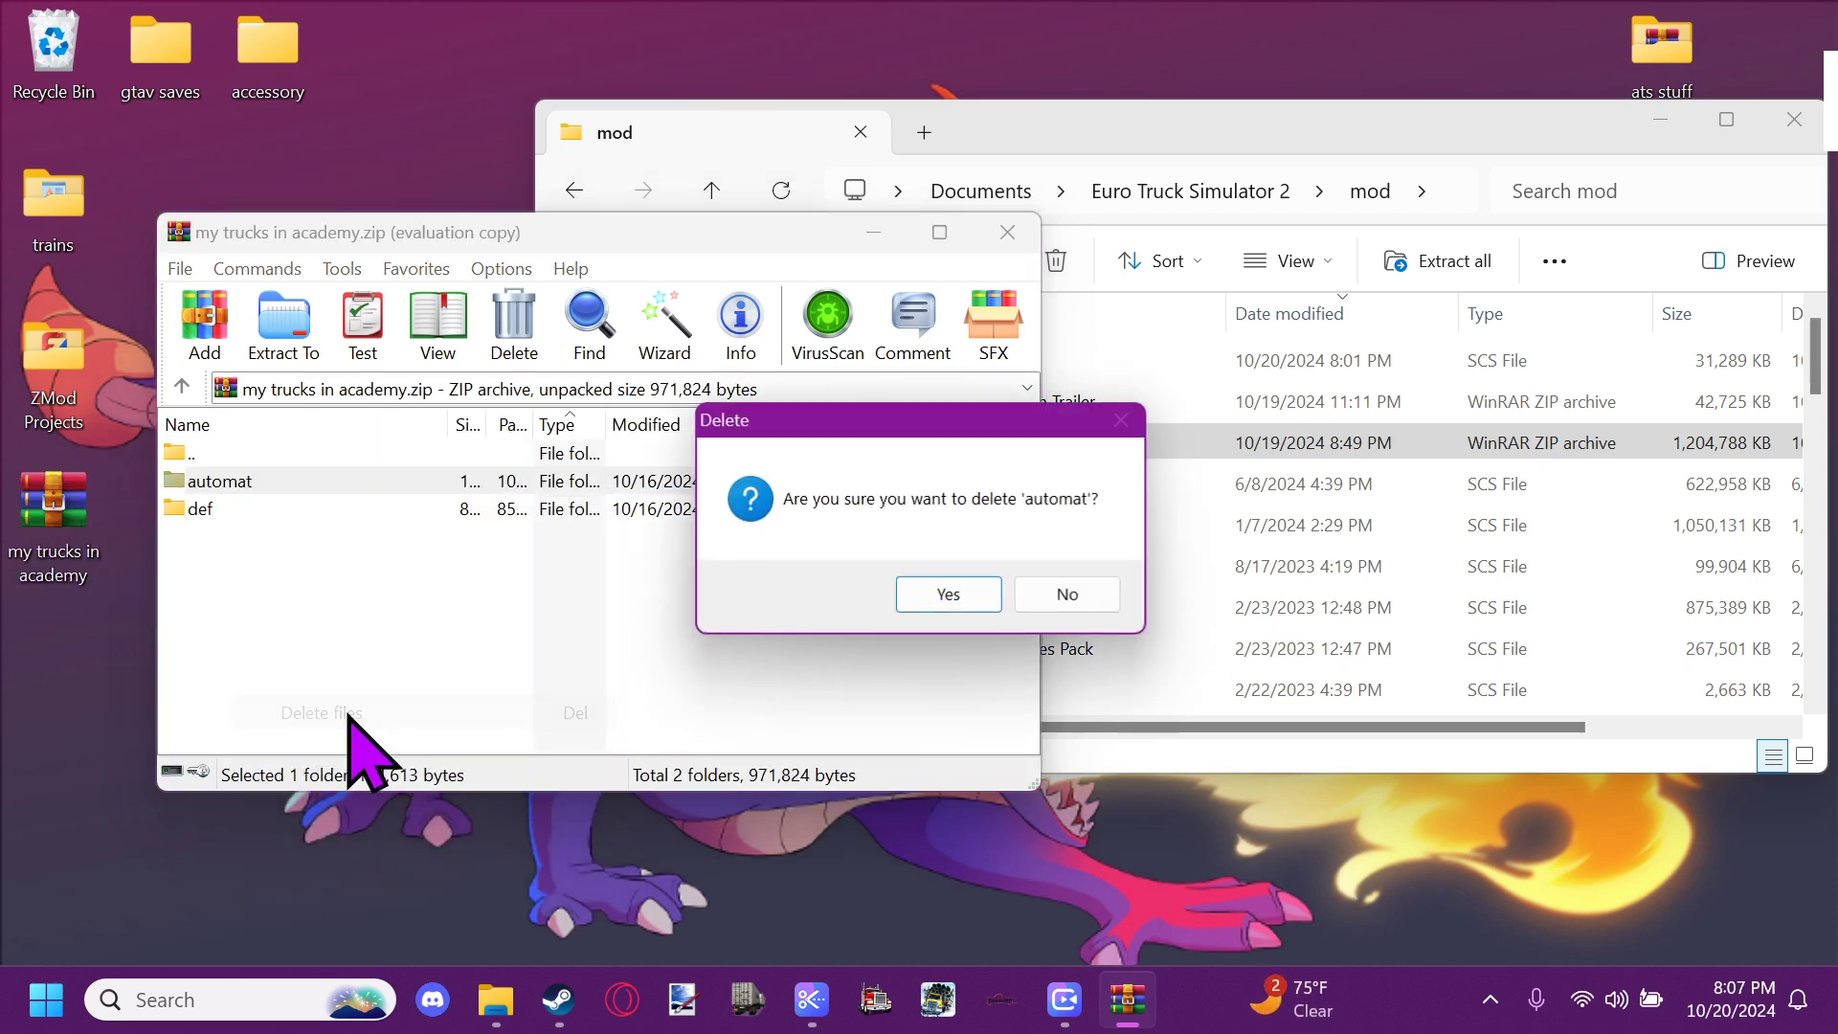
{"action": "left_click", "coordinate": [986, 593]}
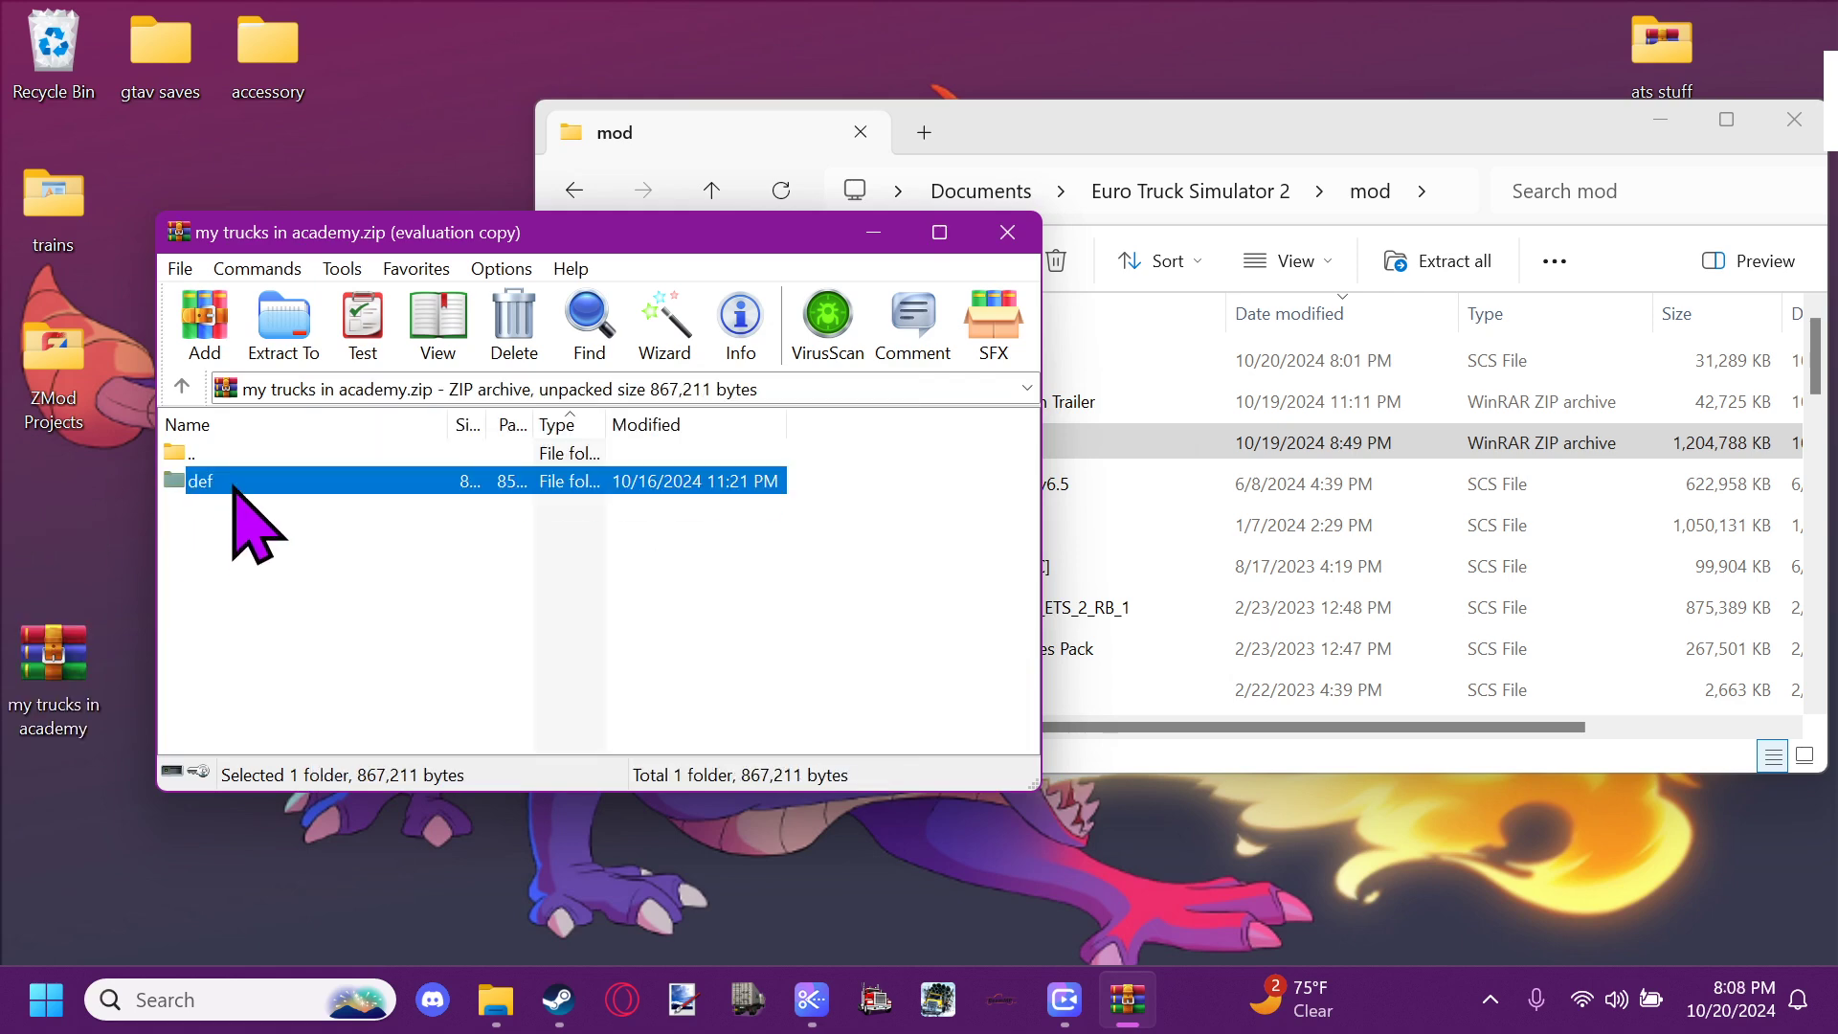
Delete the camera, initial_save and vehicle folders from the archive's def folder
{"action": "double_click", "coordinate": [234, 484]}
{"action": "left_click_drag", "start_coordinate": [214, 657], "coordinate": [246, 517]}
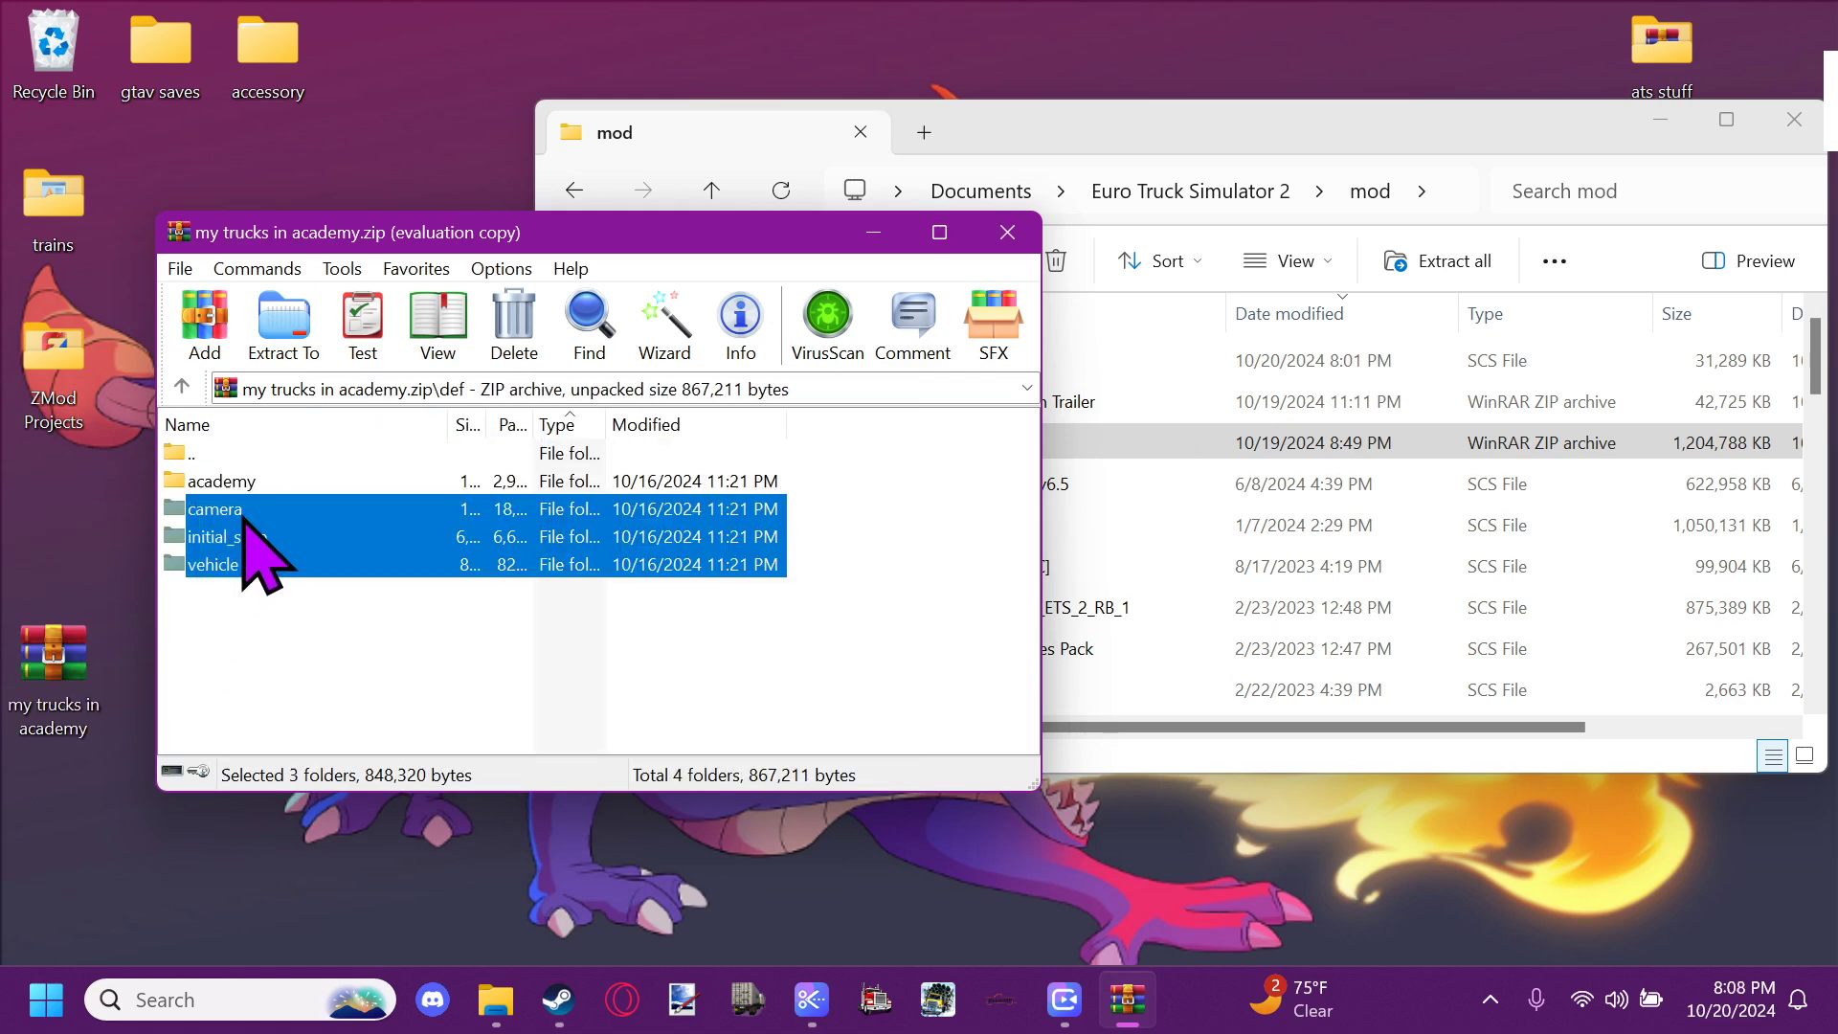
{"action": "right_click", "coordinate": [246, 517]}
{"action": "left_click", "coordinate": [383, 746]}
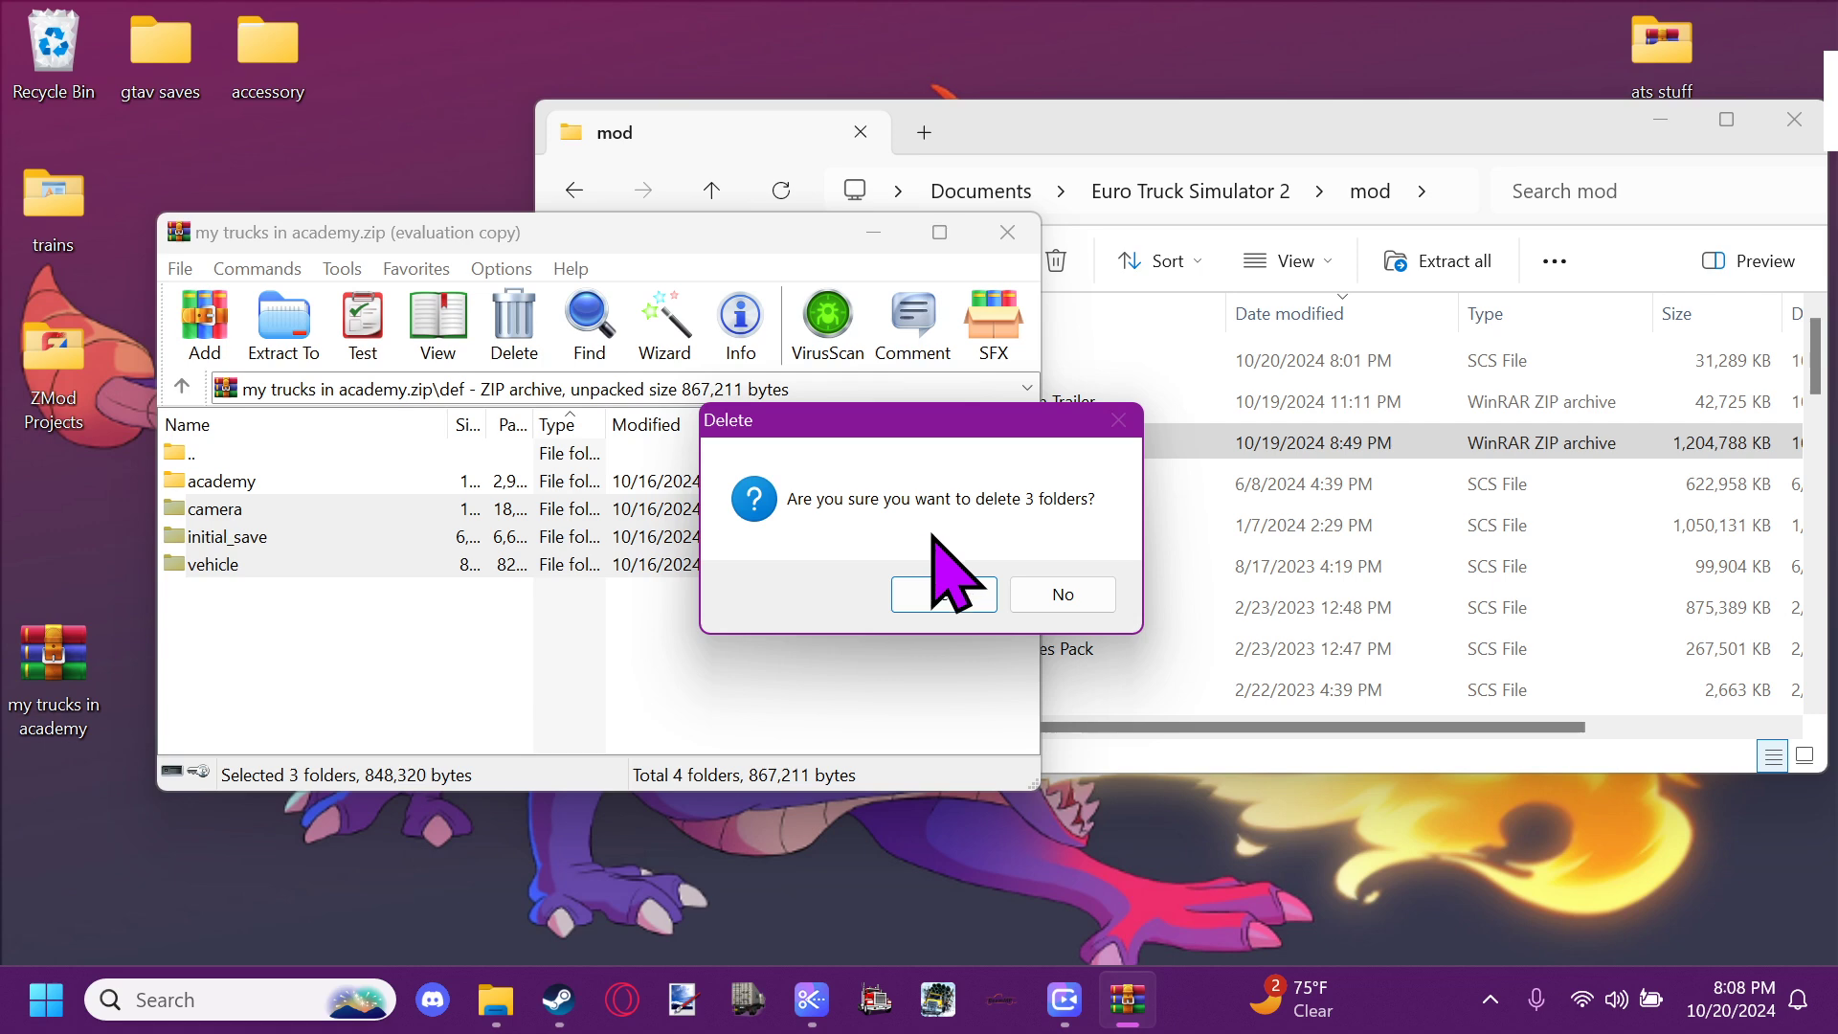
{"action": "left_click", "coordinate": [937, 586]}
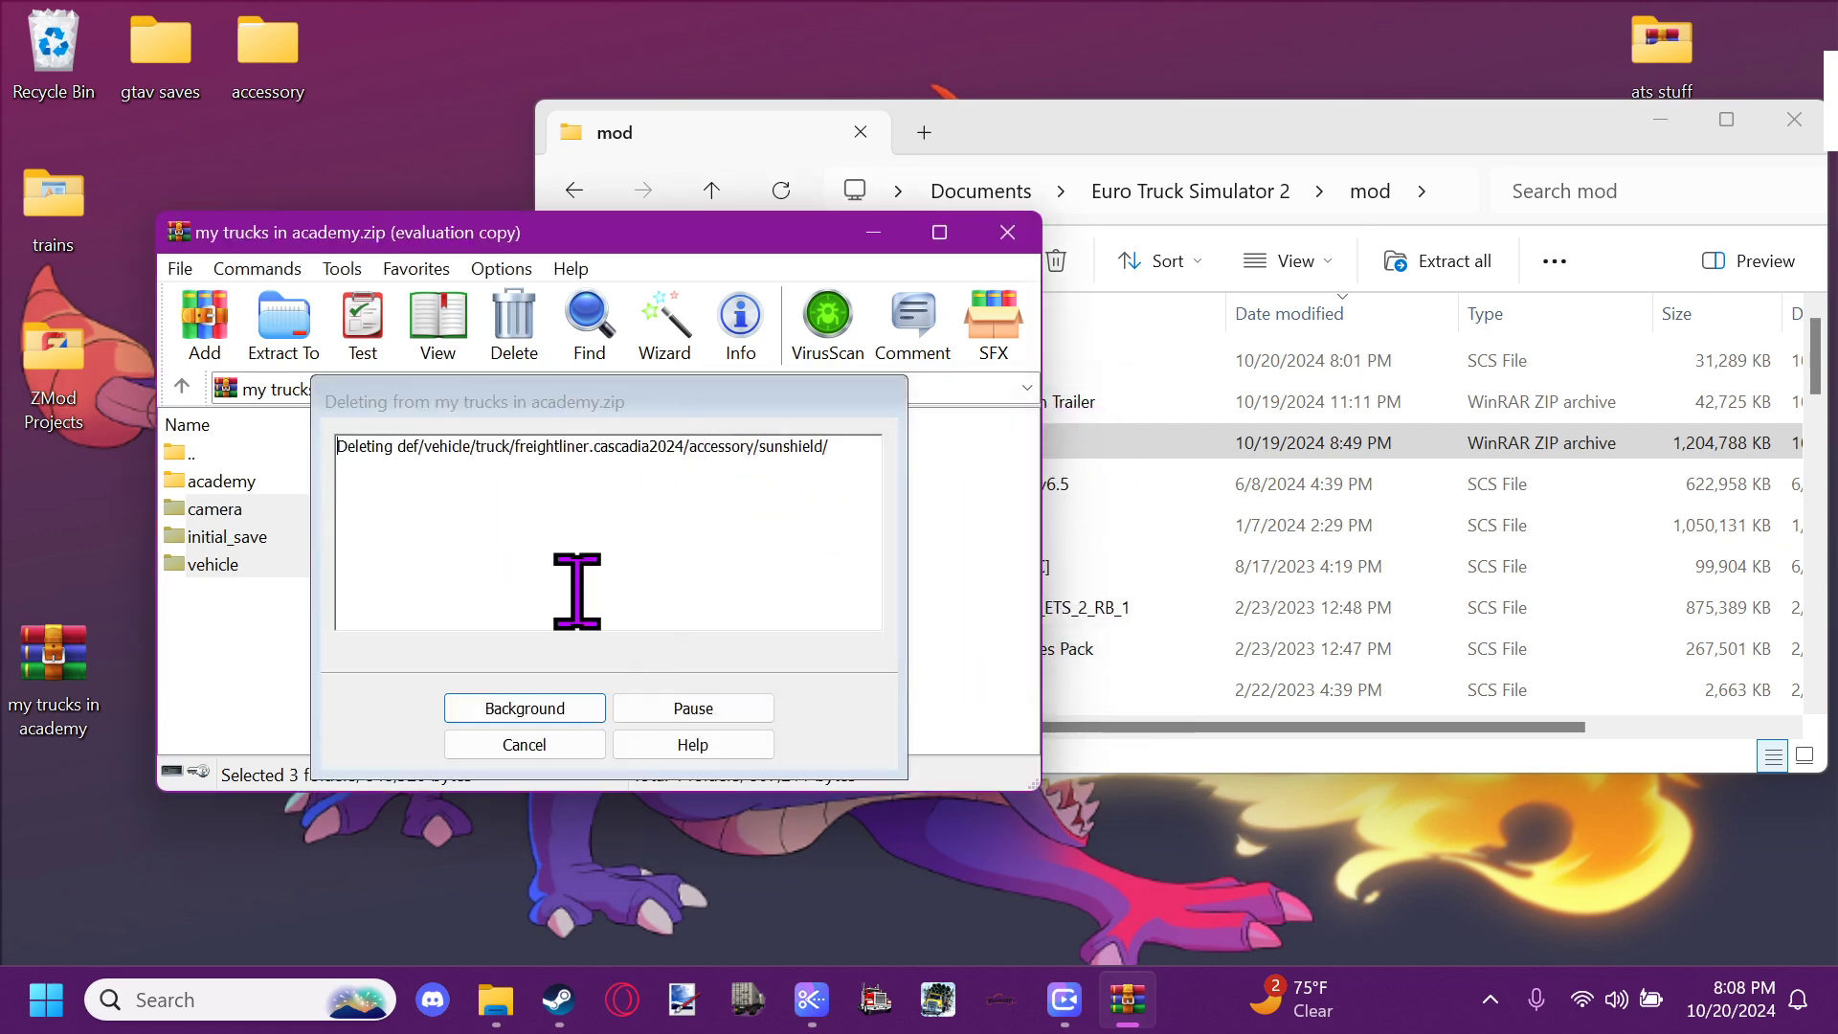
Open the archive's def/academy/truck folder and delete daf_xf_2017.sii from it
{"action": "double_click", "coordinate": [211, 483]}
{"action": "double_click", "coordinate": [207, 481]}
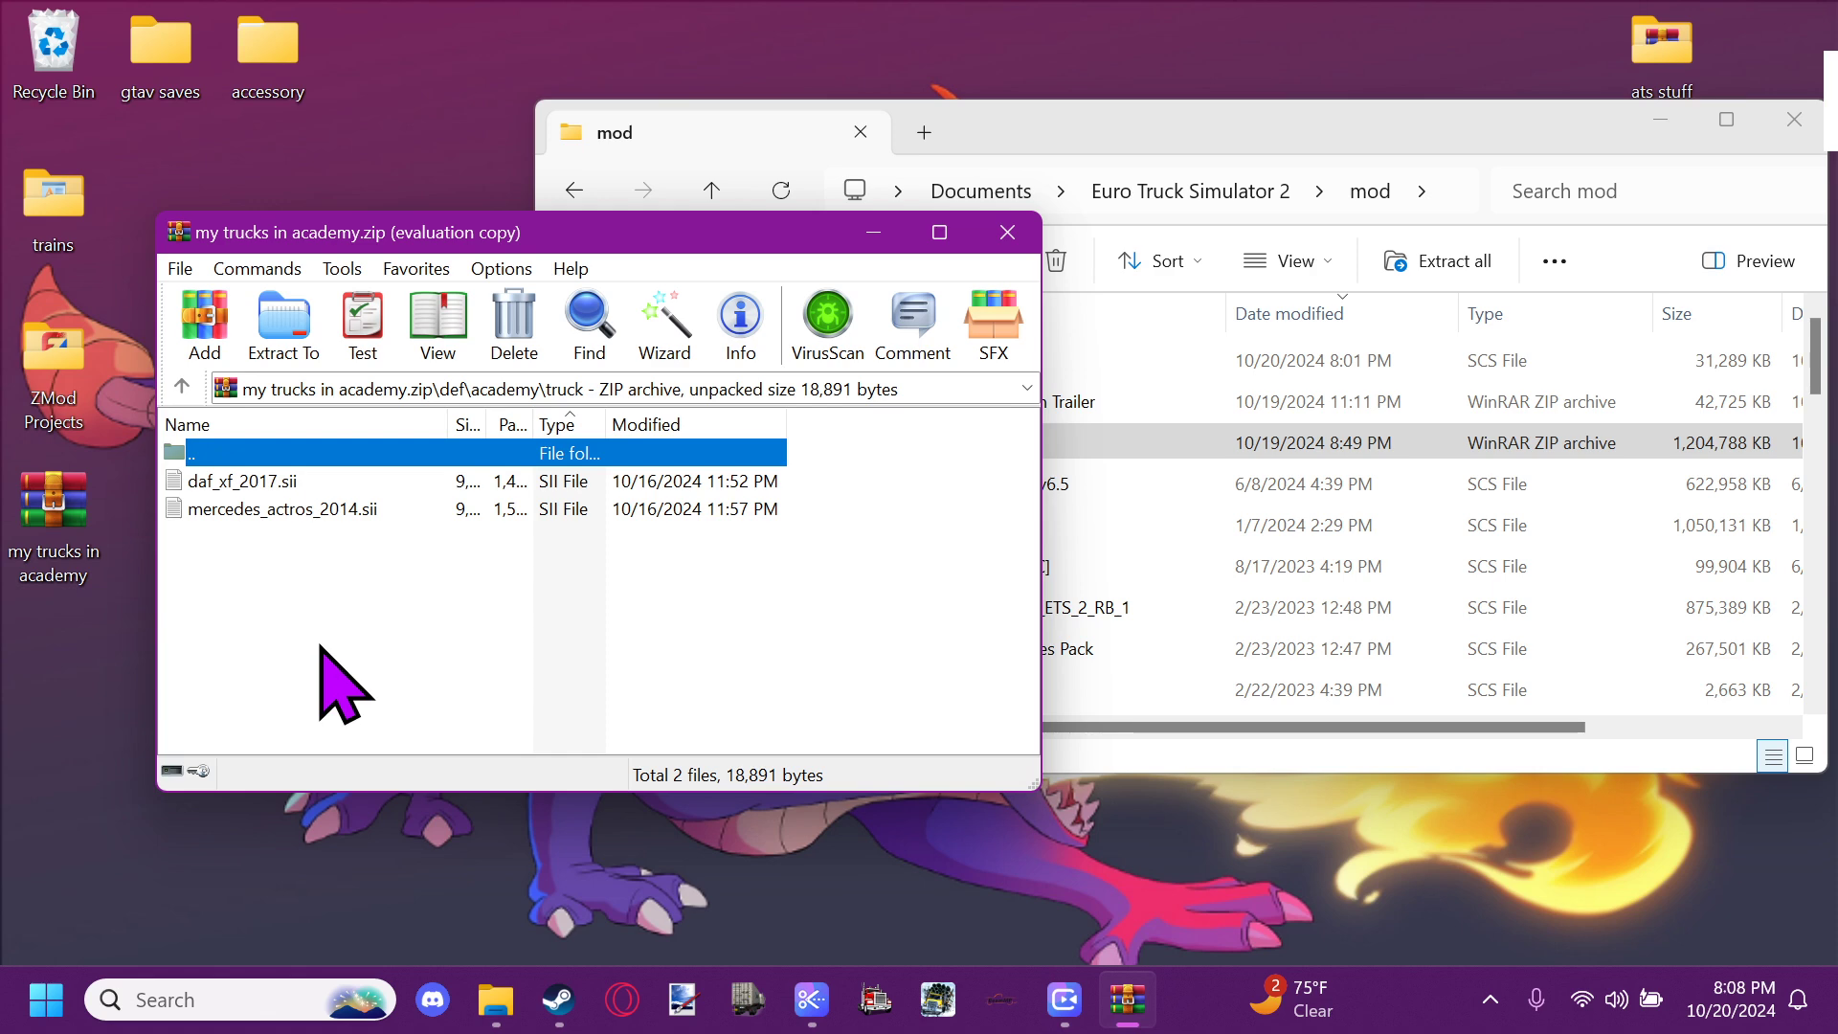
{"action": "left_click", "coordinate": [270, 482]}
{"action": "right_click", "coordinate": [271, 481]}
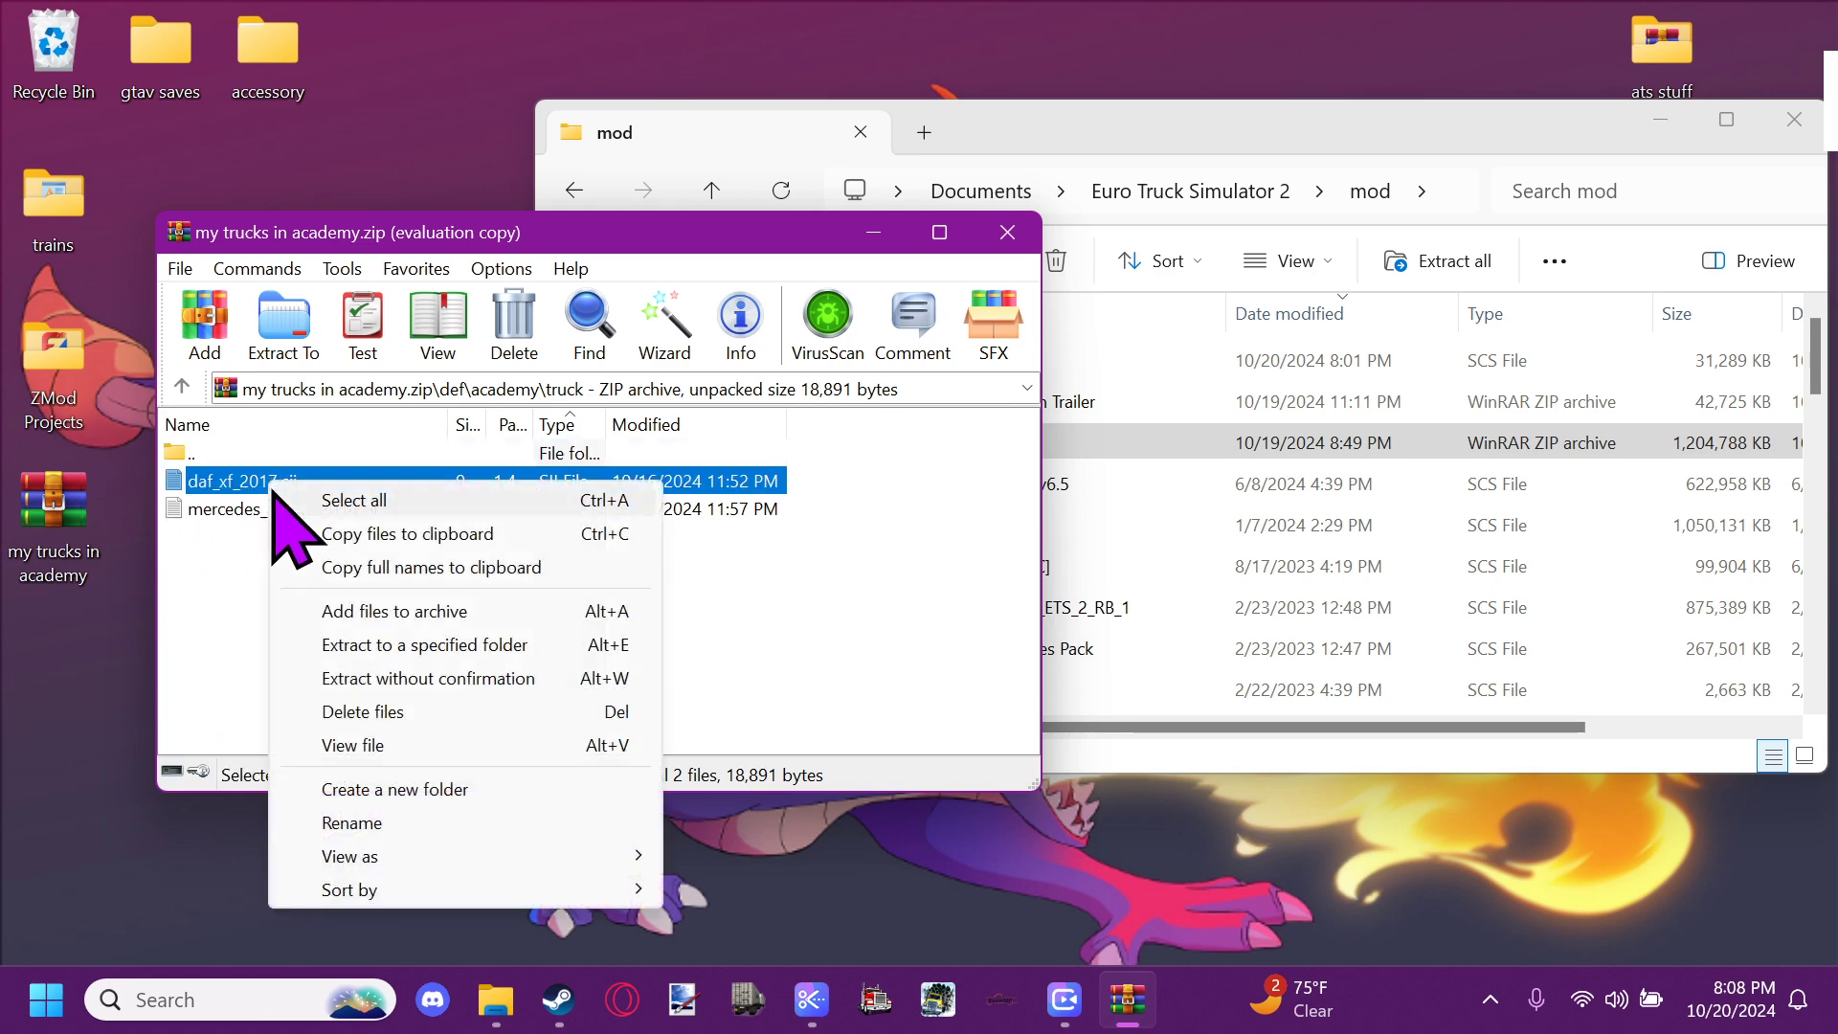
{"action": "left_click", "coordinate": [370, 711]}
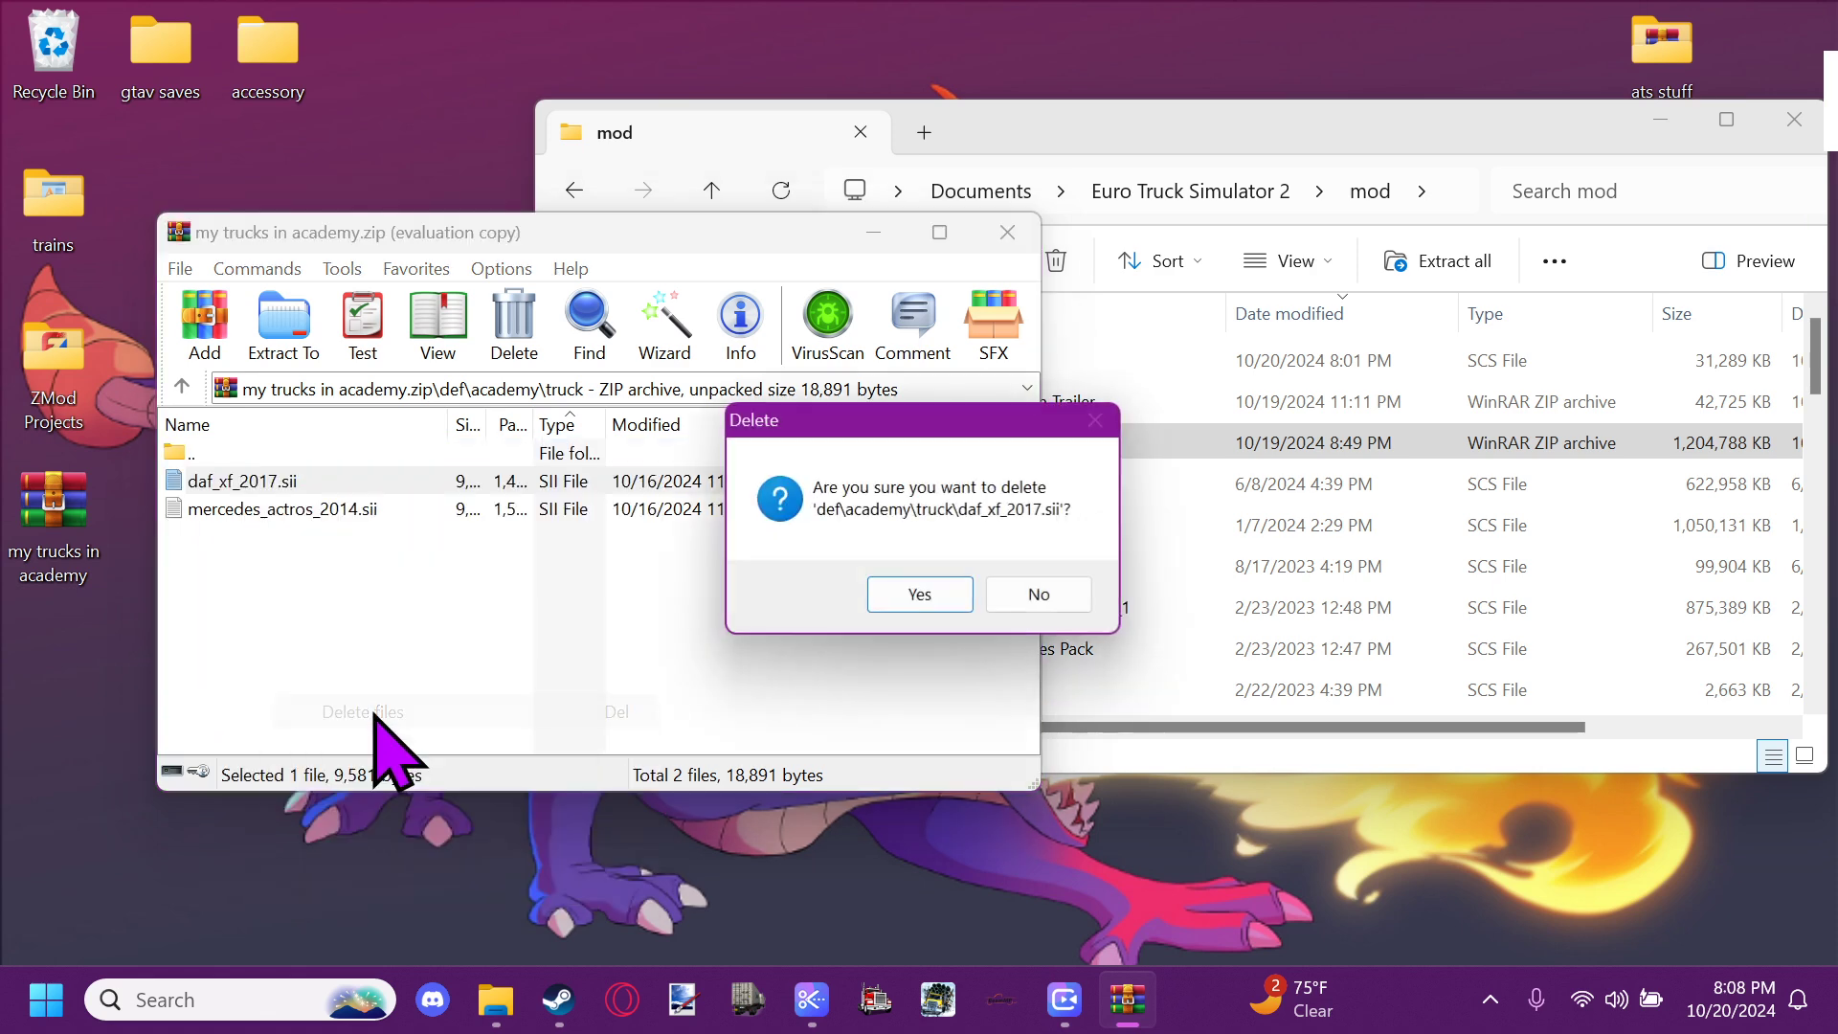
{"action": "left_click", "coordinate": [921, 593]}
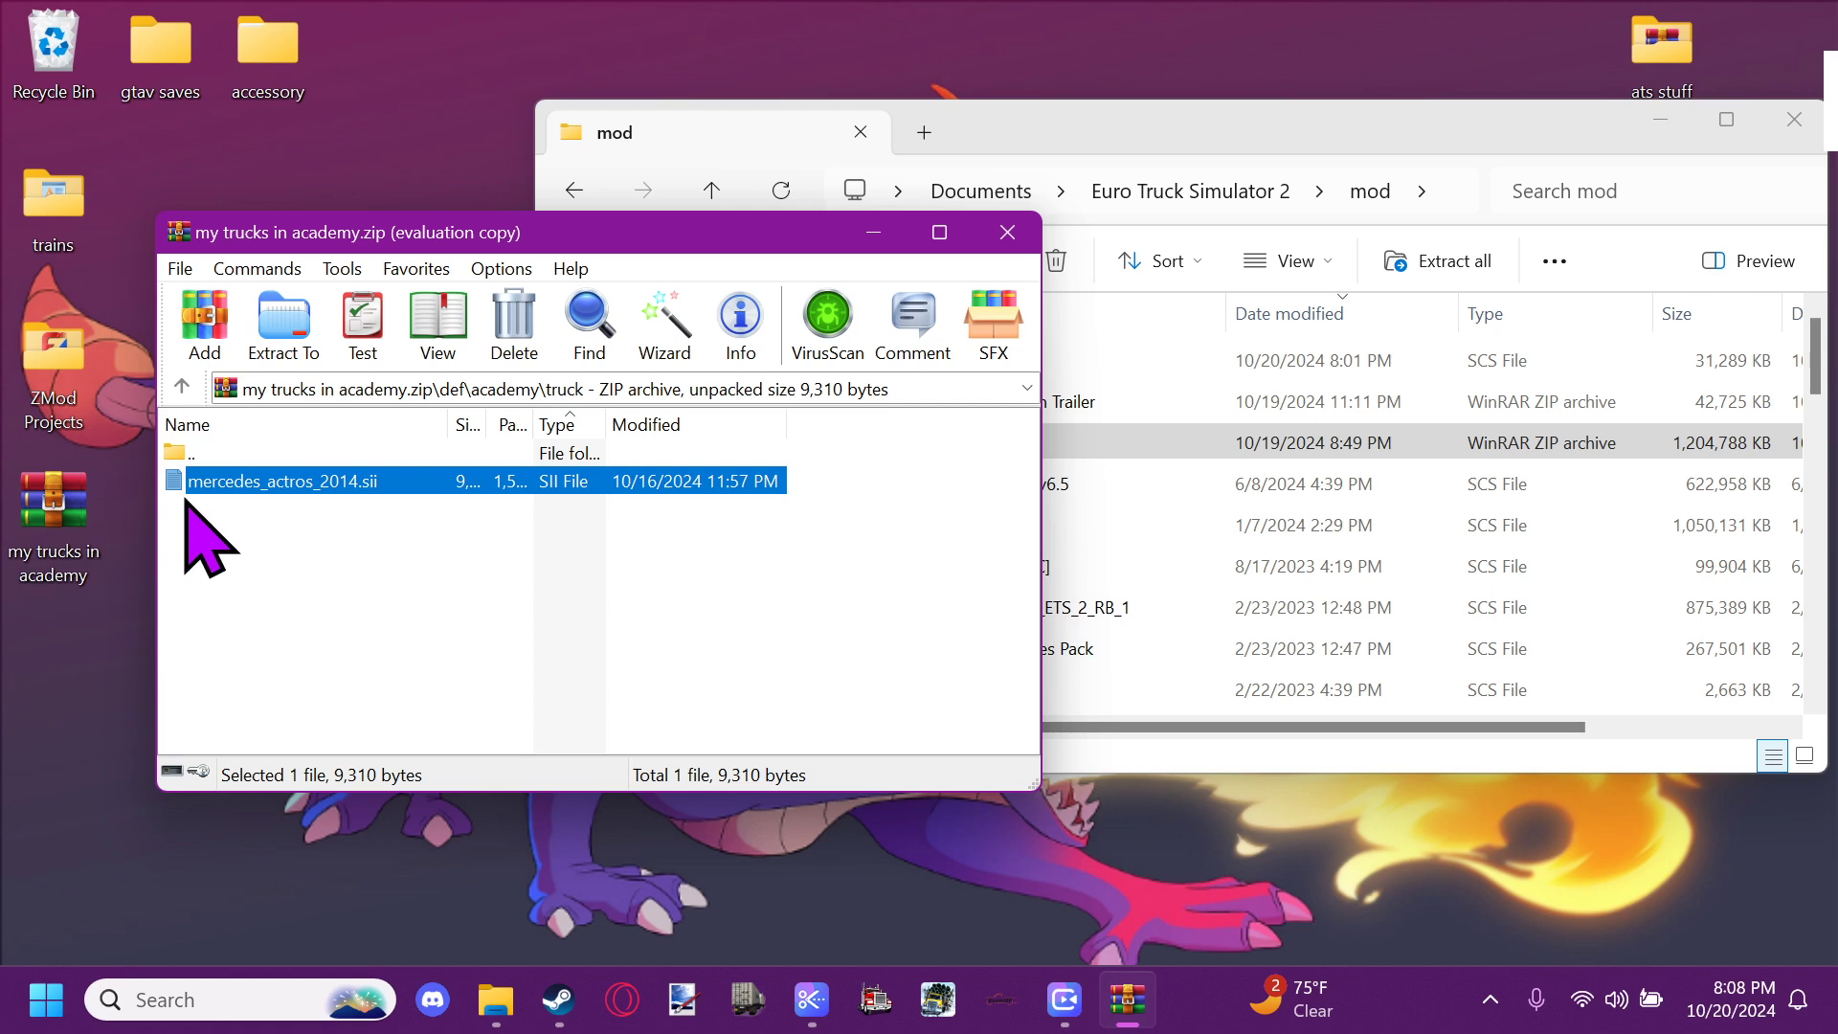
Open mercedes_actros_2014.sii from the archive's truck folder in Notepad
{"action": "left_click", "coordinate": [361, 533]}
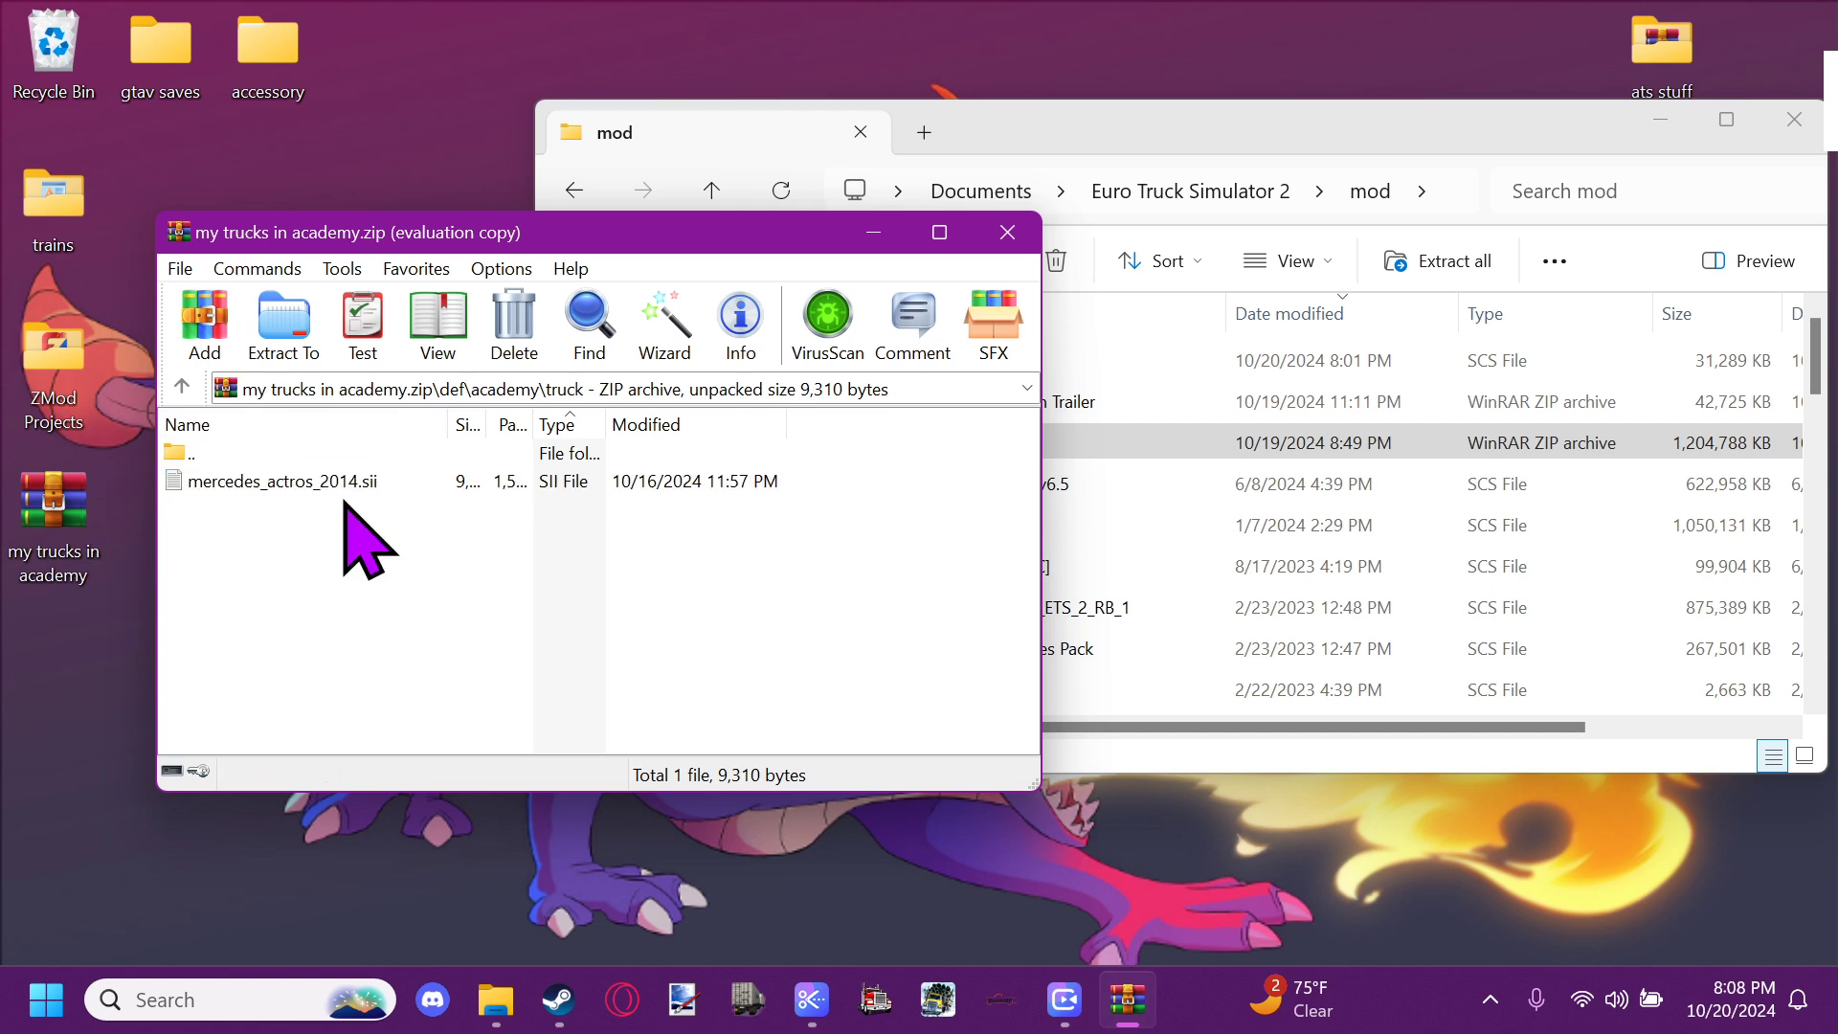
{"action": "left_click", "coordinate": [275, 488]}
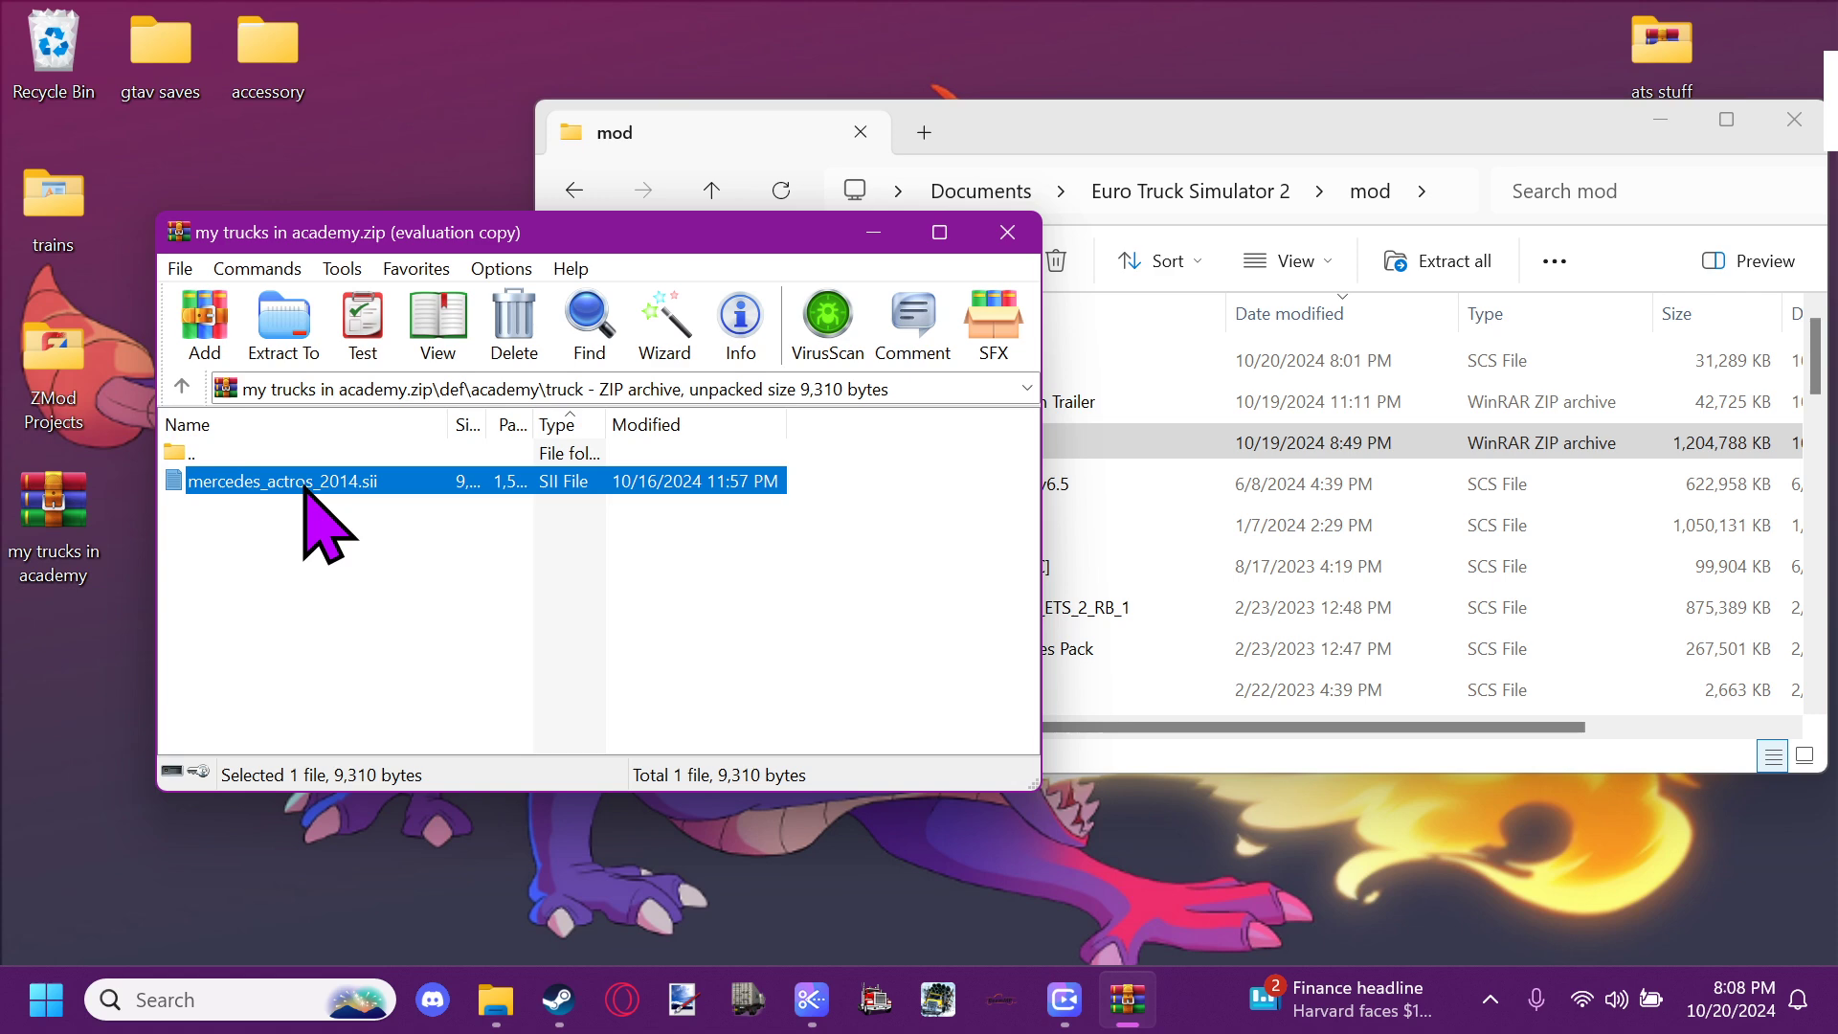
{"action": "double_click", "coordinate": [304, 488]}
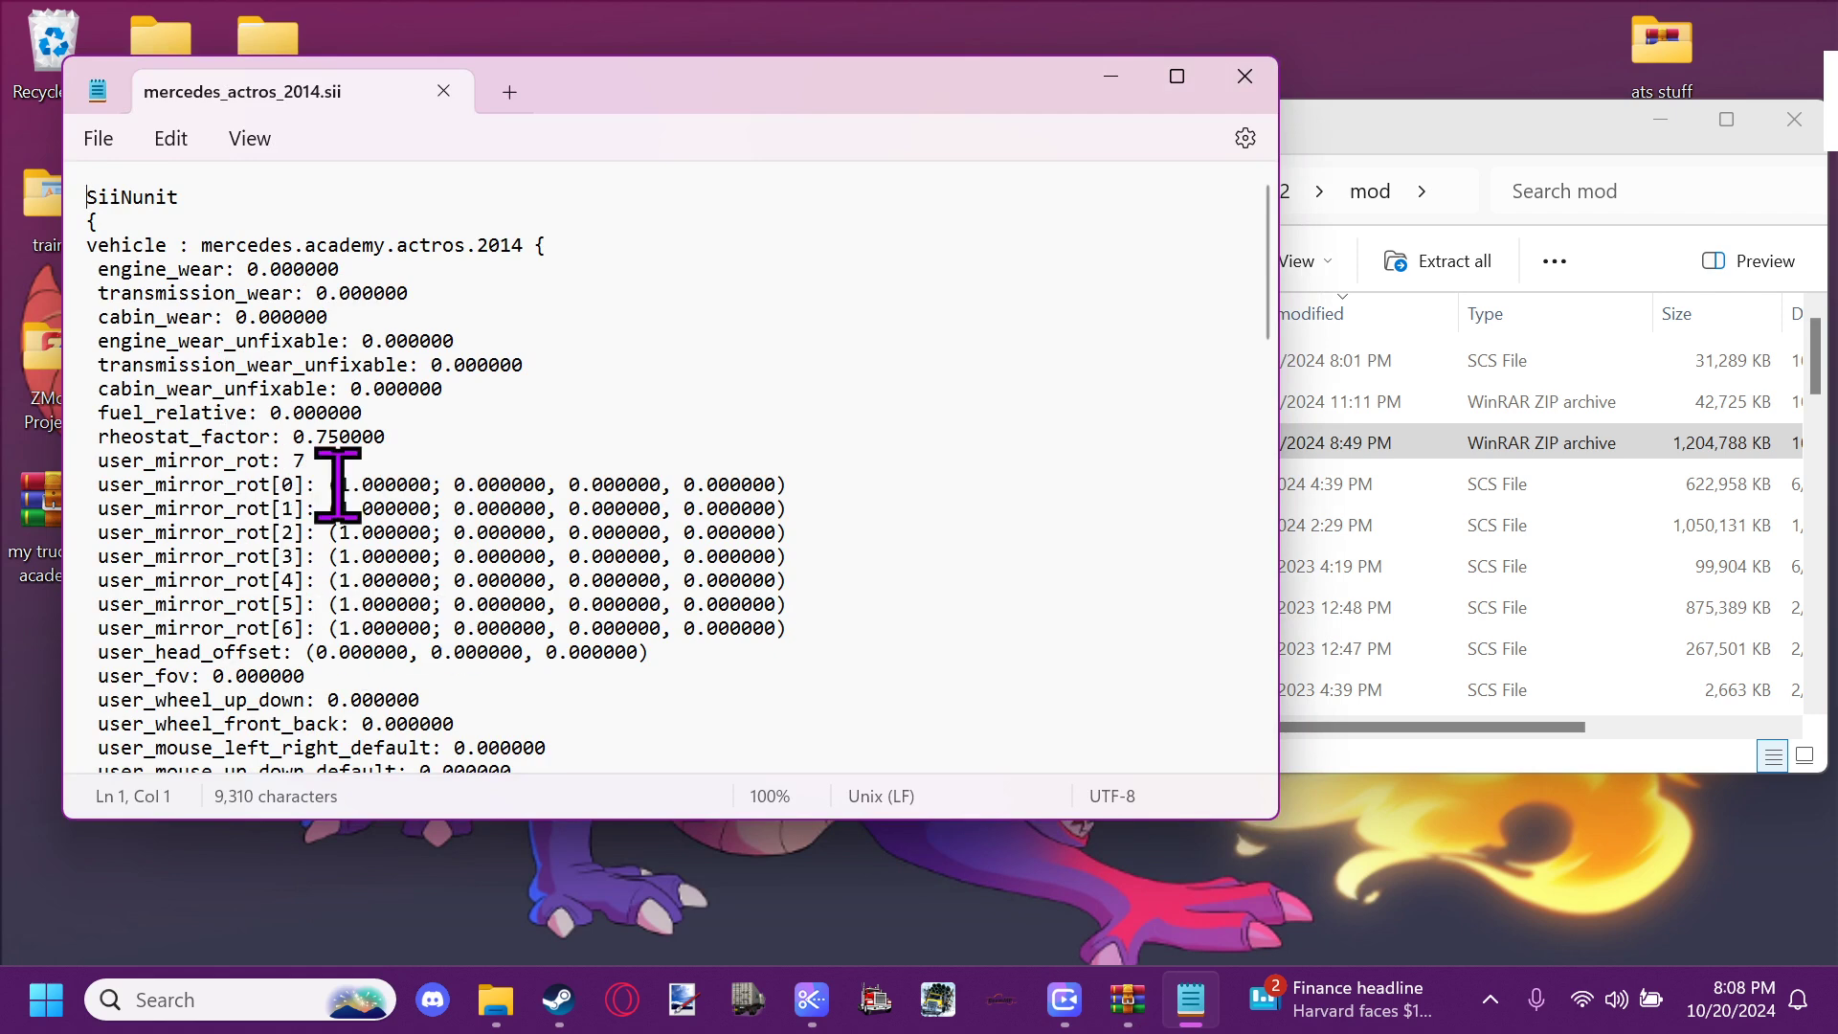
Switch to File Explorer, open save folder 2 of the most recently modified Euro Truck Simulator 2 profile, and decrypt its game file with SII_Decrypt
{"action": "left_click", "coordinate": [1428, 161]}
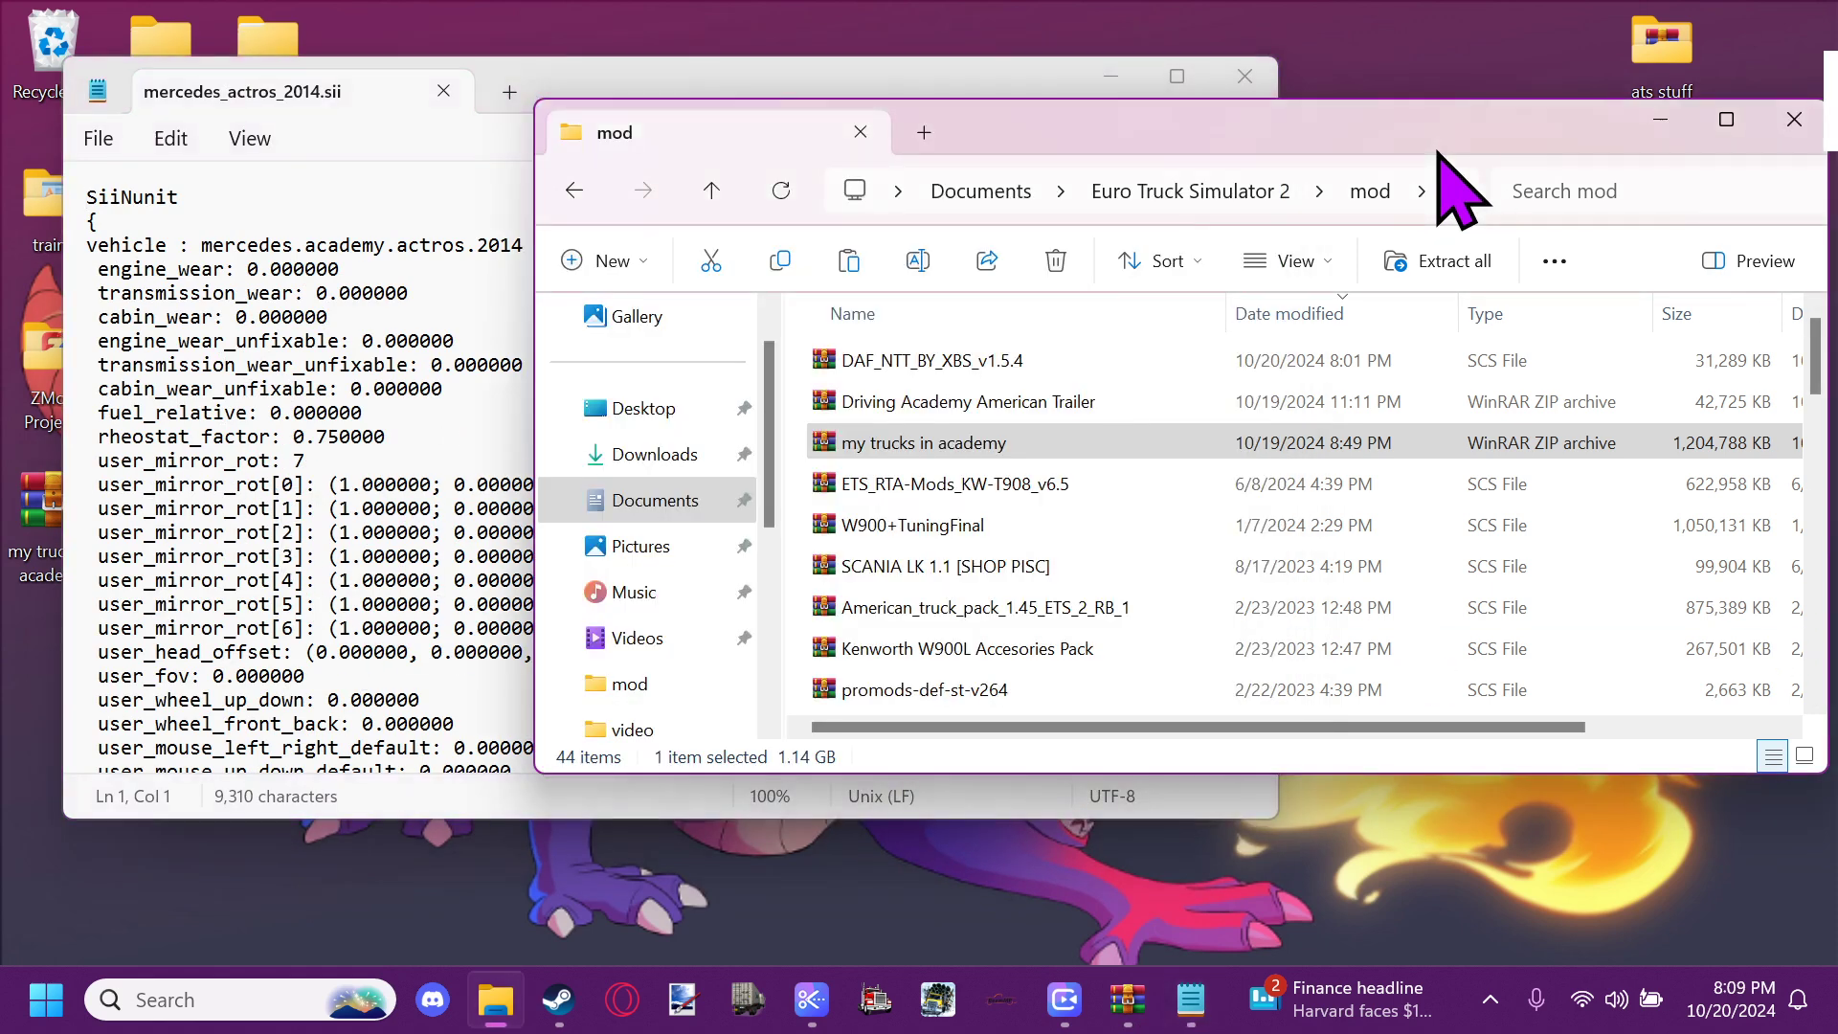
{"action": "left_click", "coordinate": [1186, 190]}
{"action": "left_click", "coordinate": [879, 566]}
{"action": "double_click", "coordinate": [879, 565]}
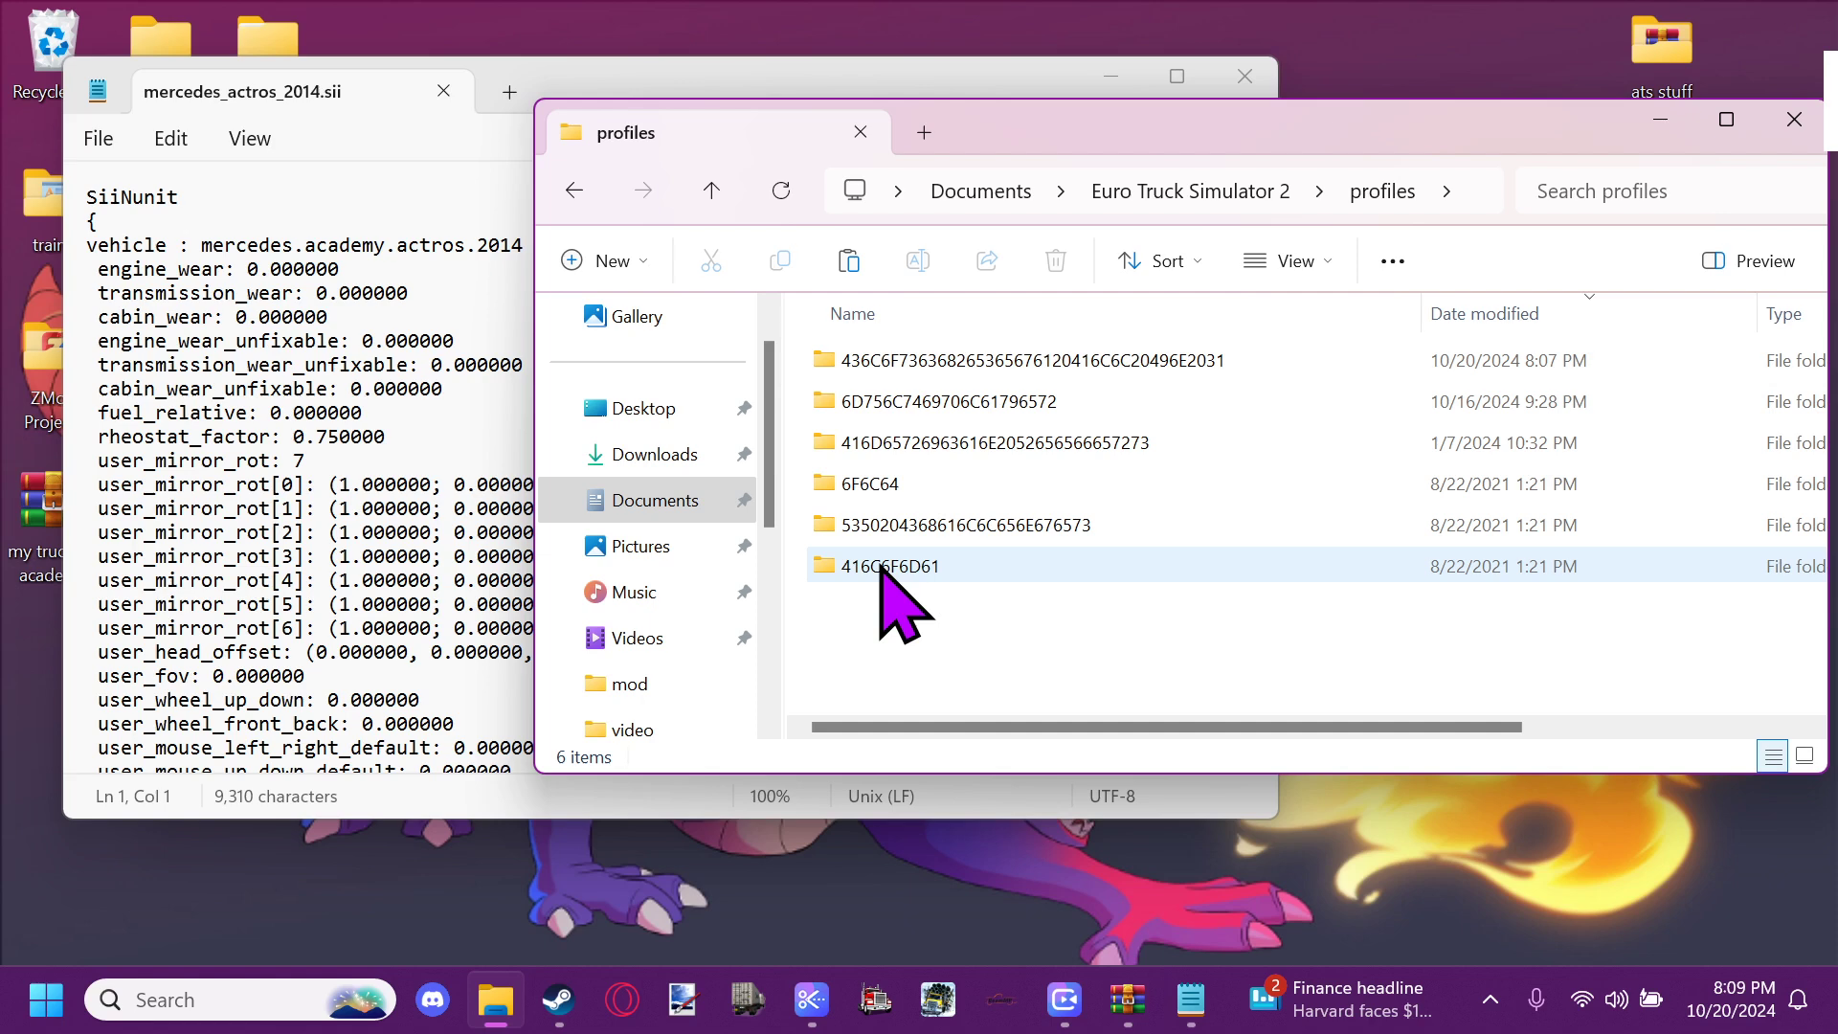
{"action": "double_click", "coordinate": [957, 364]}
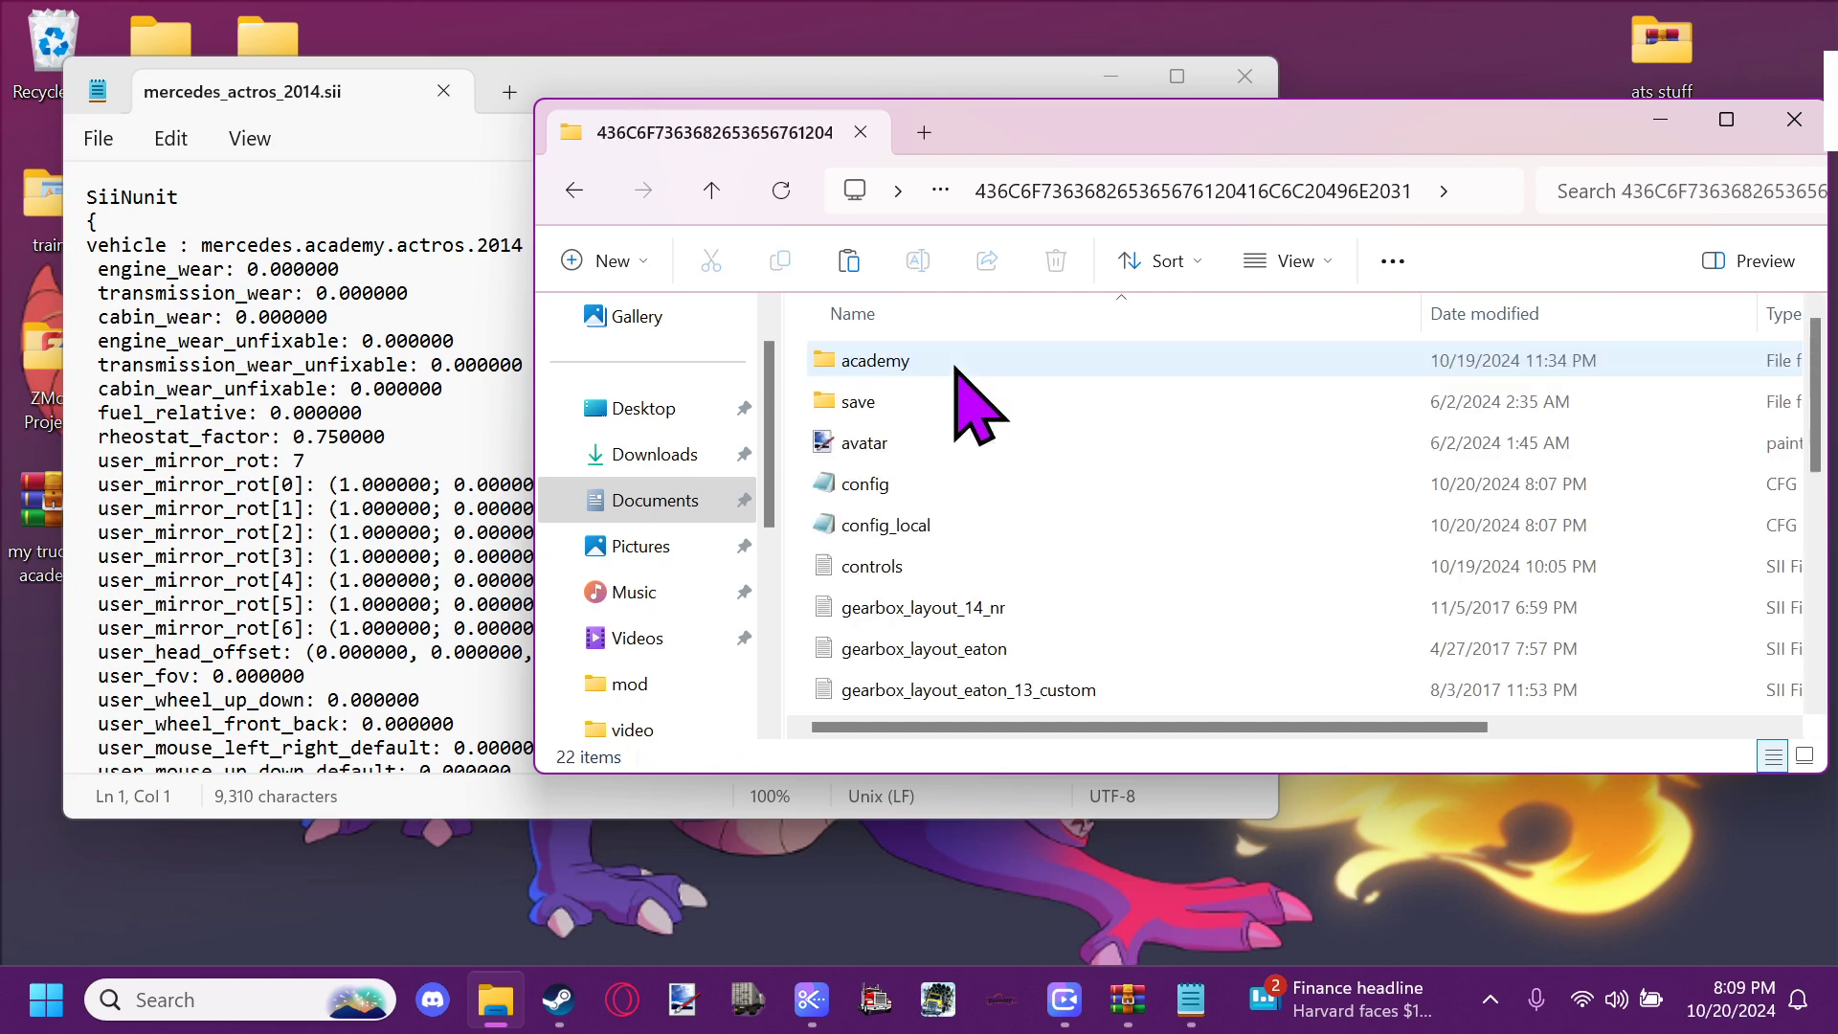
{"action": "double_click", "coordinate": [918, 402]}
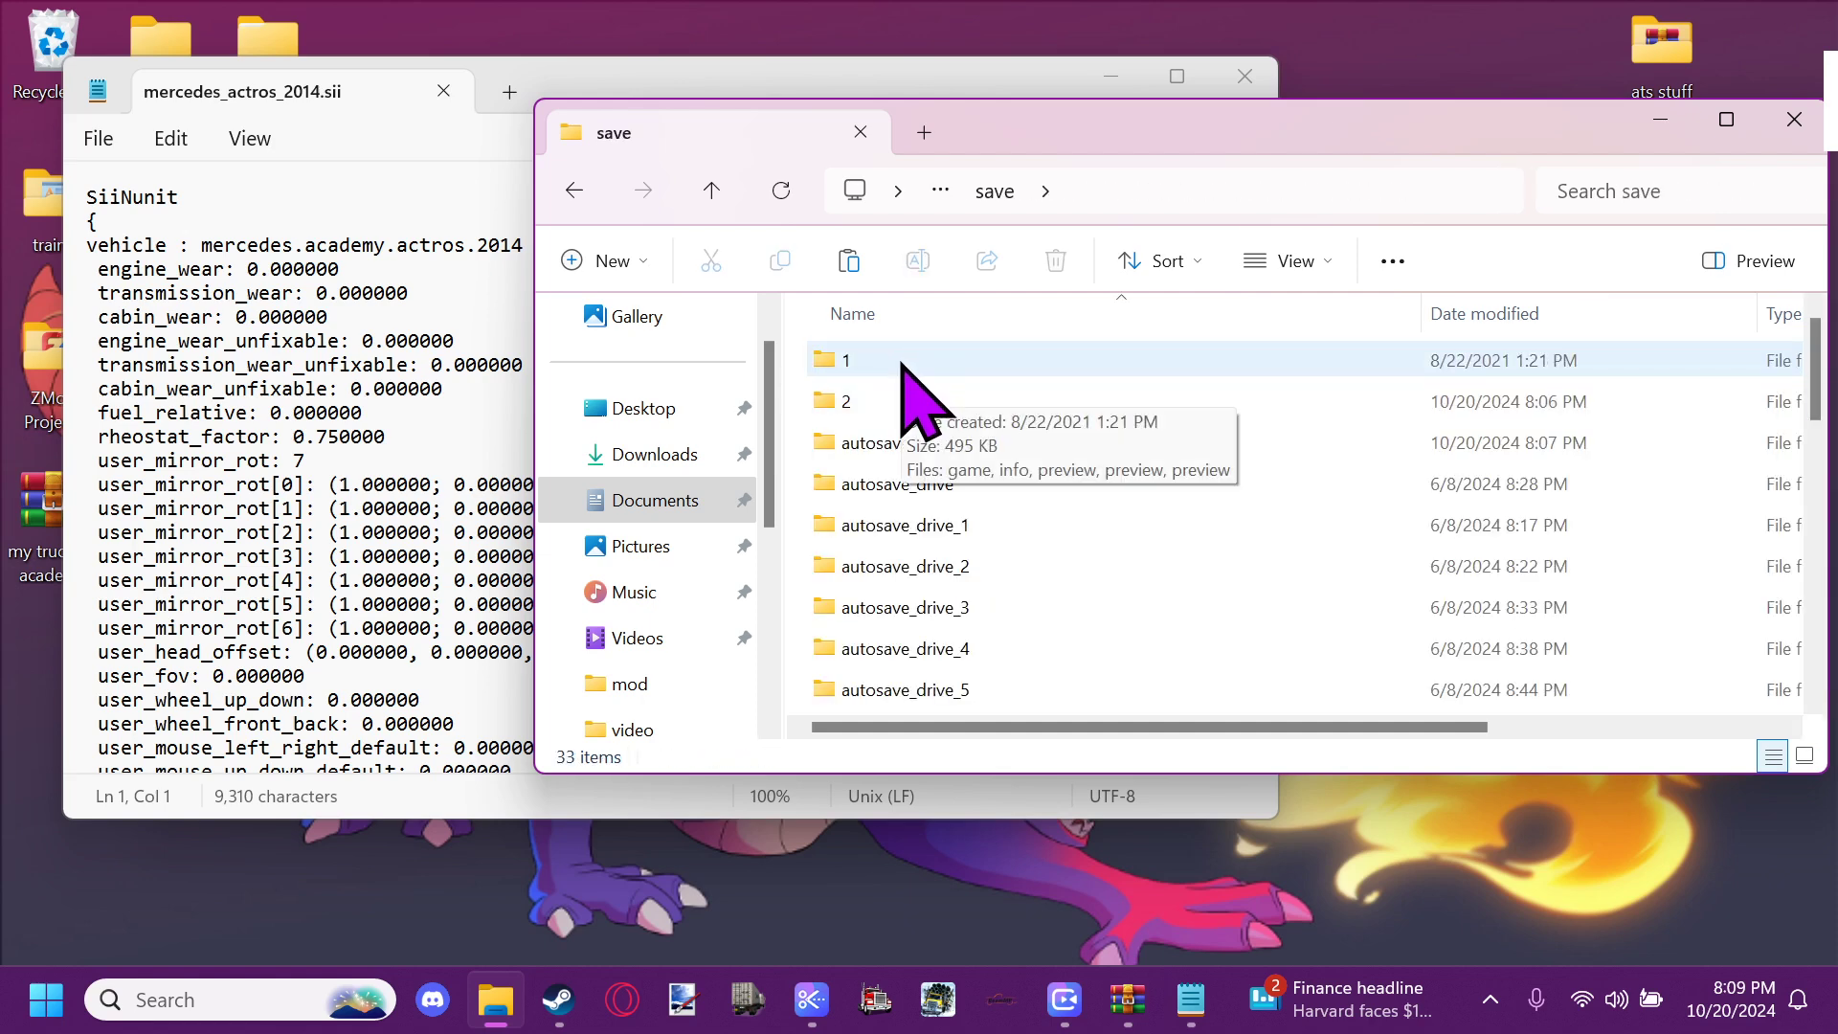
{"action": "double_click", "coordinate": [900, 362]}
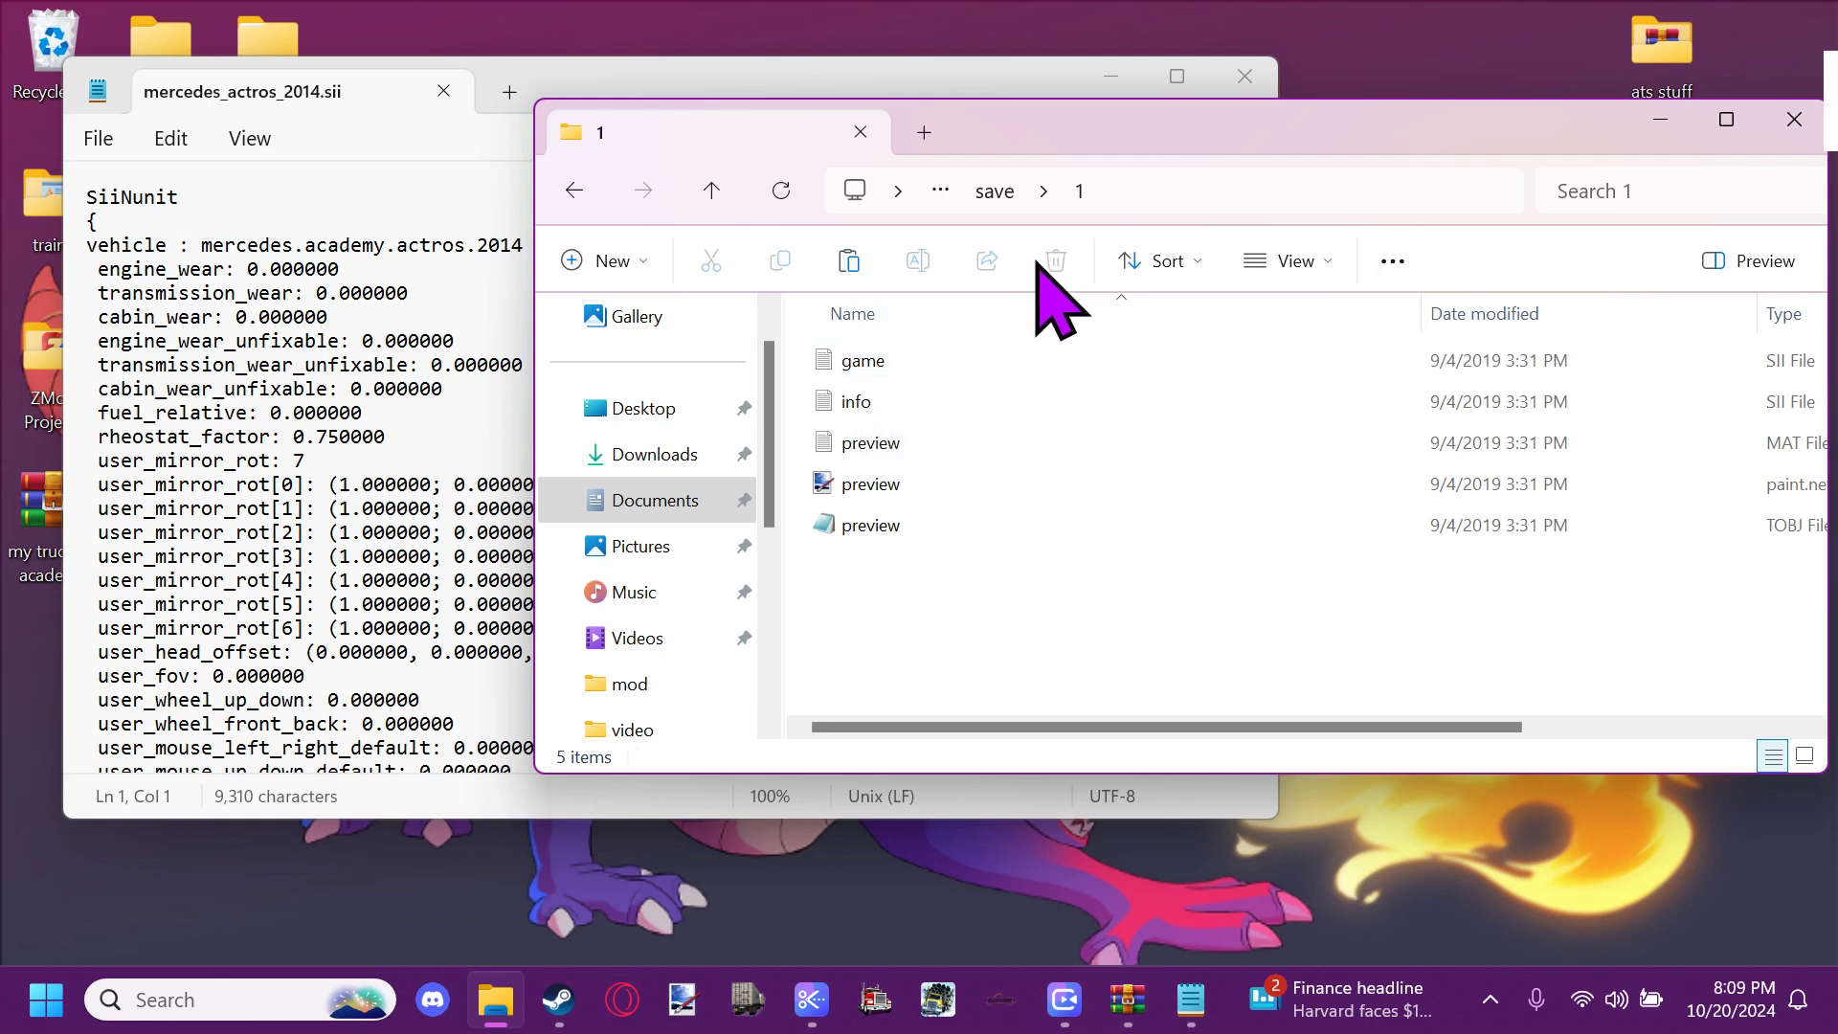
{"action": "left_click", "coordinate": [996, 192]}
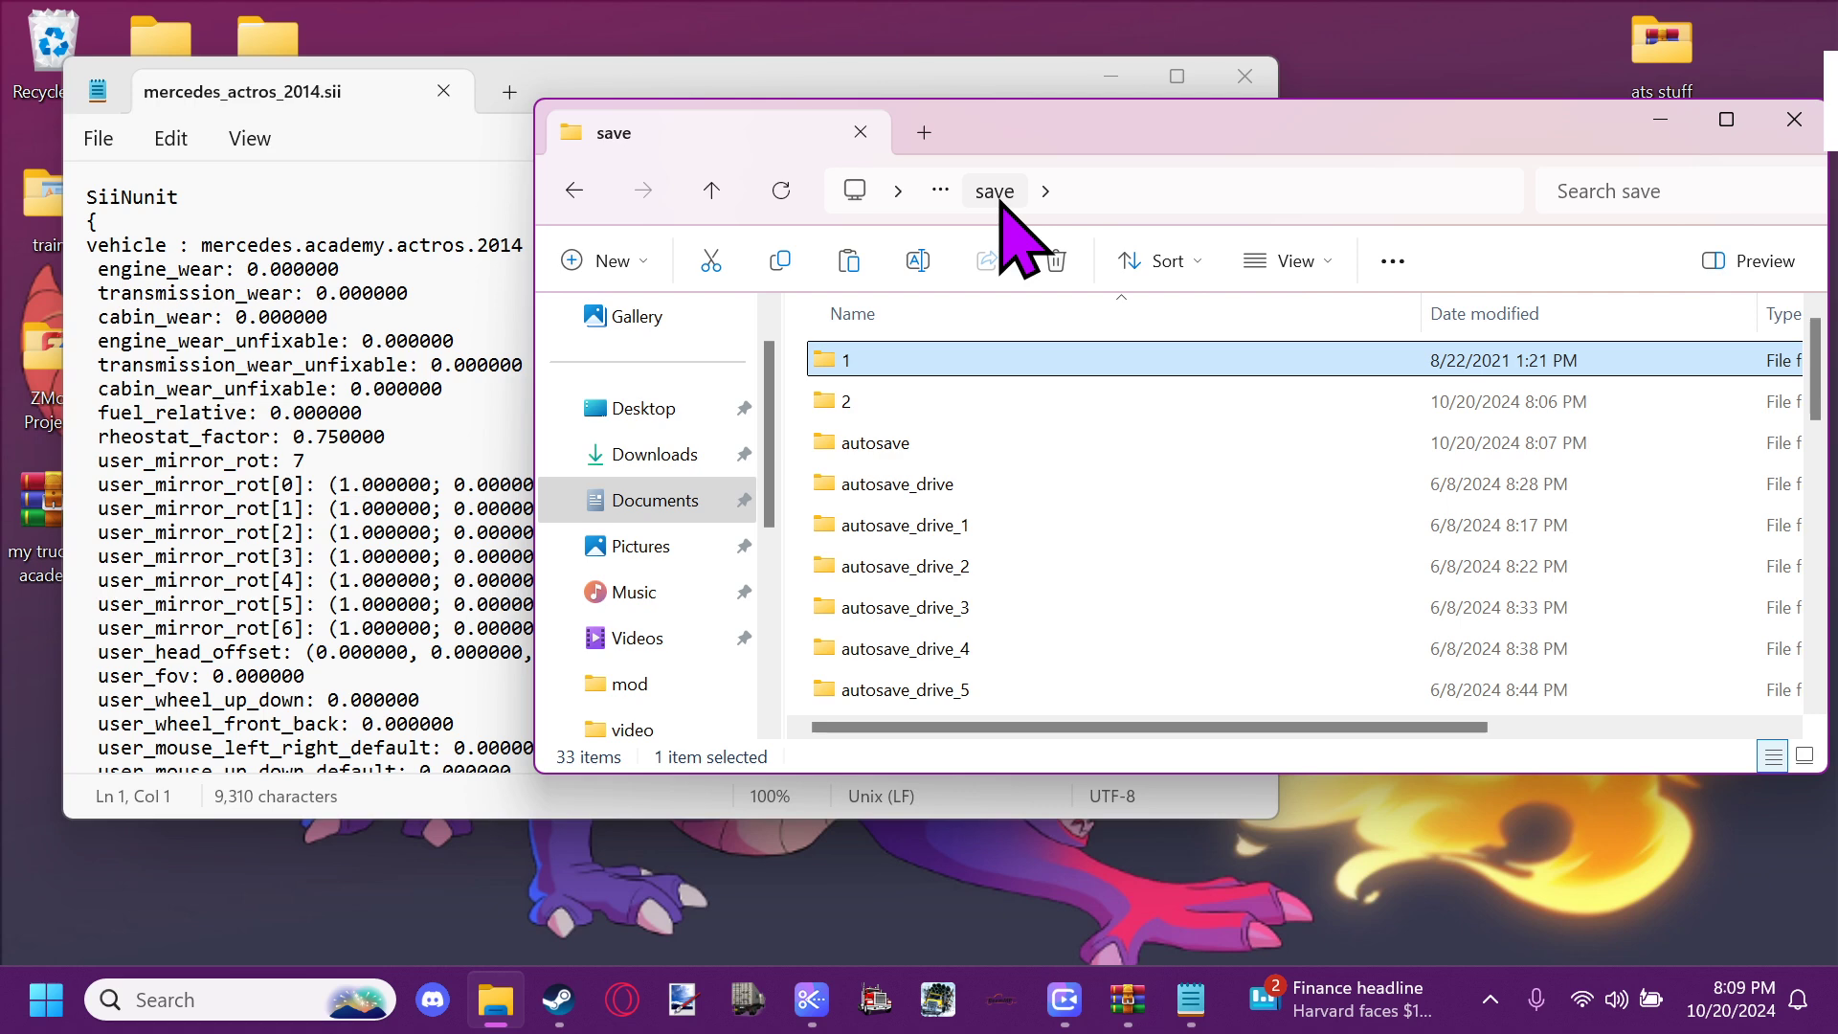
{"action": "double_click", "coordinate": [974, 404]}
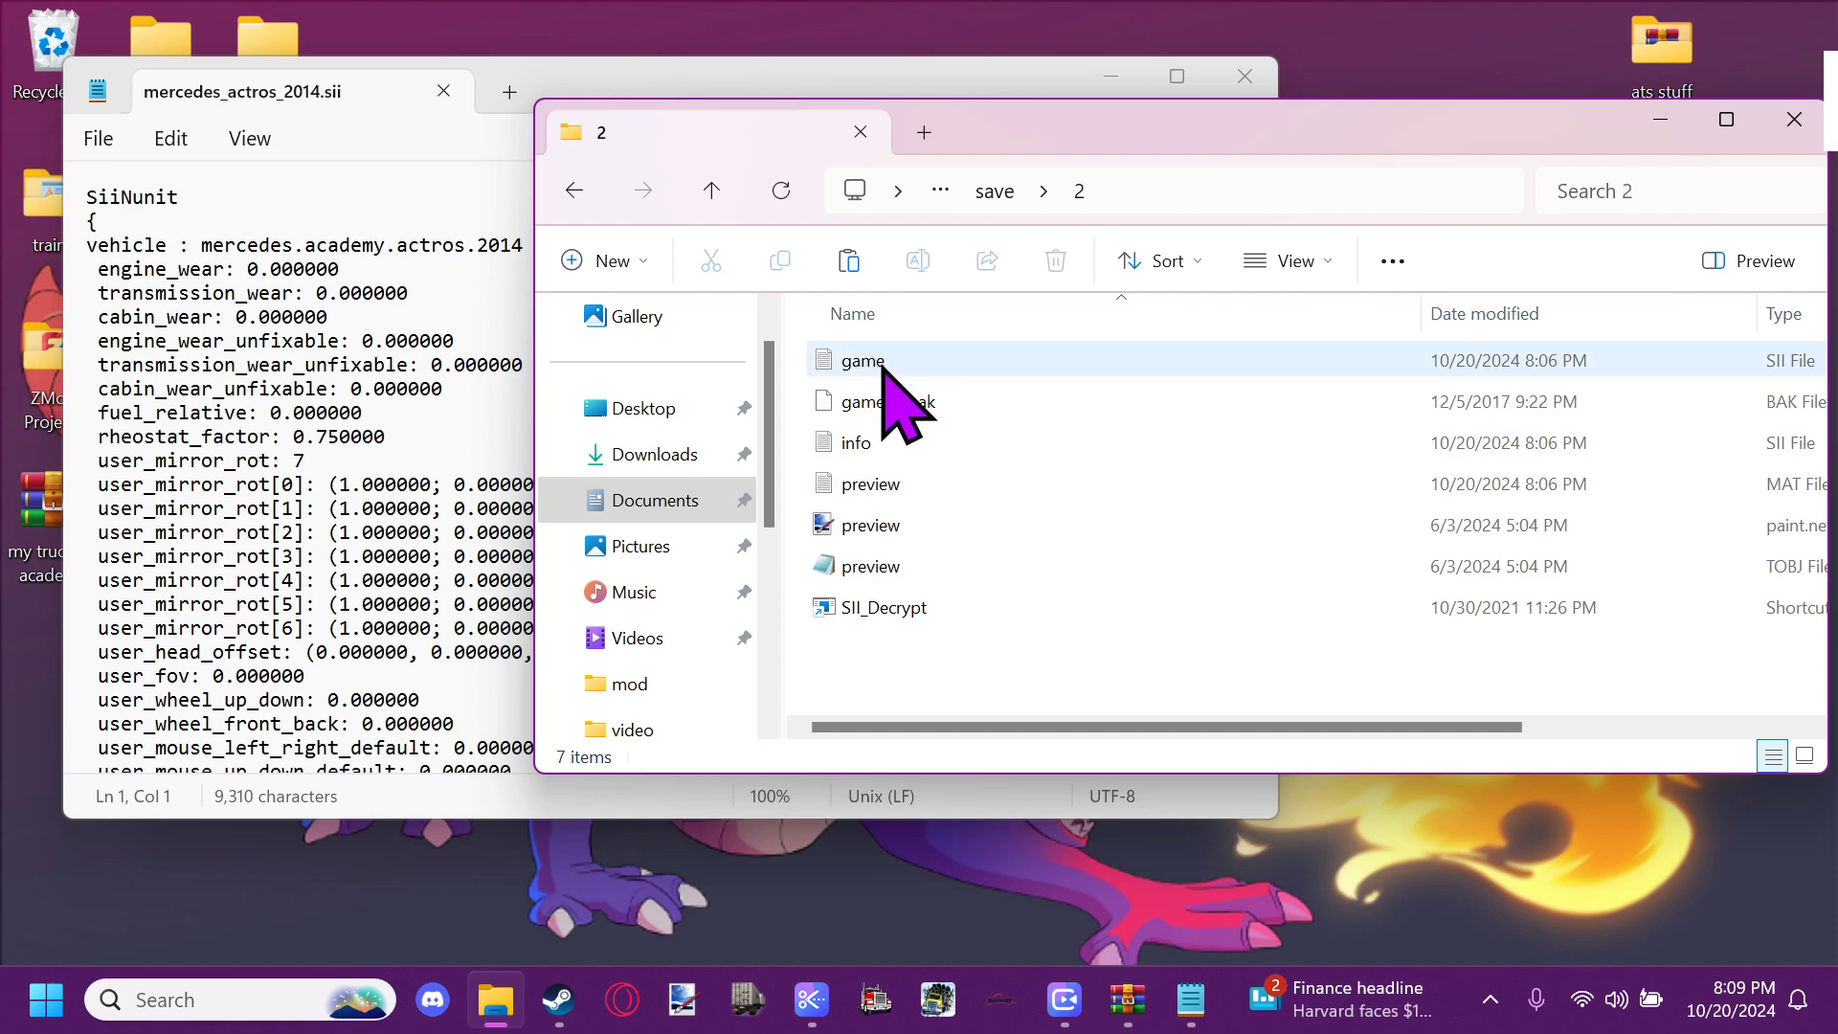
{"action": "left_click_drag", "start_coordinate": [876, 366], "coordinate": [911, 608]}
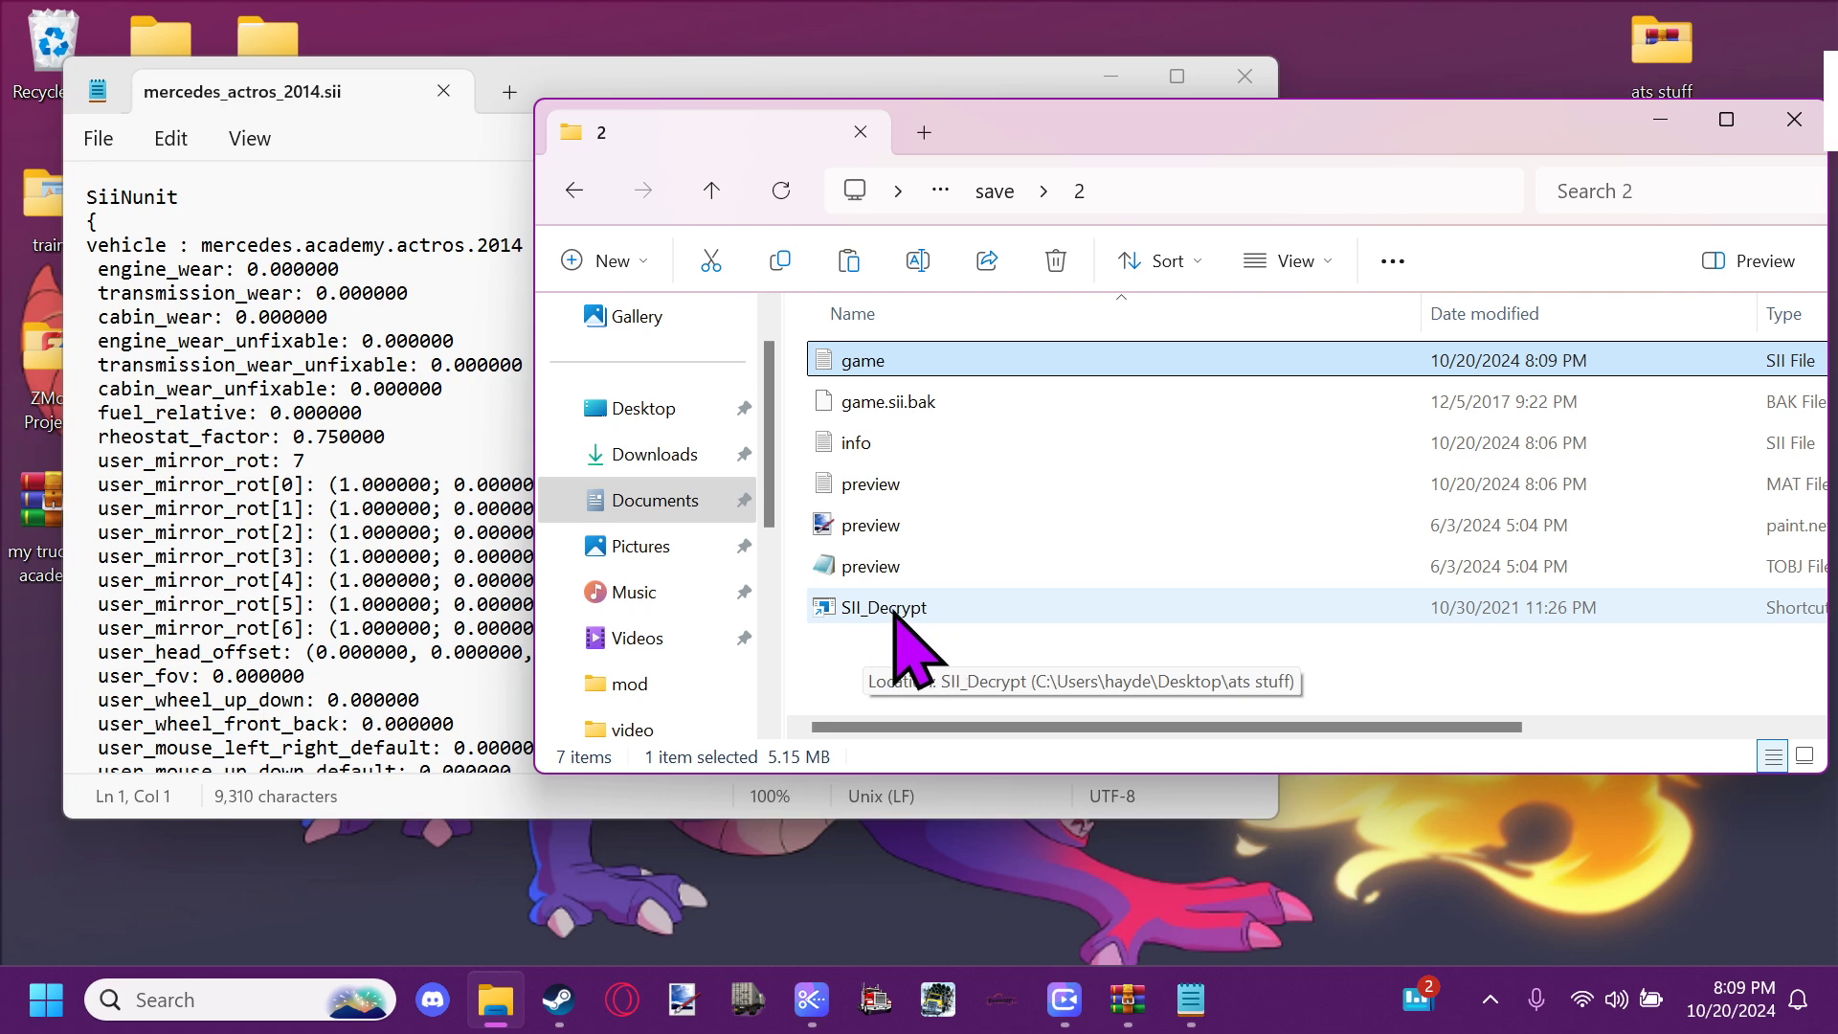
Open the decrypted game.sii, search for "my_", and select the identifier of the my_truck entry
{"action": "double_click", "coordinate": [879, 360]}
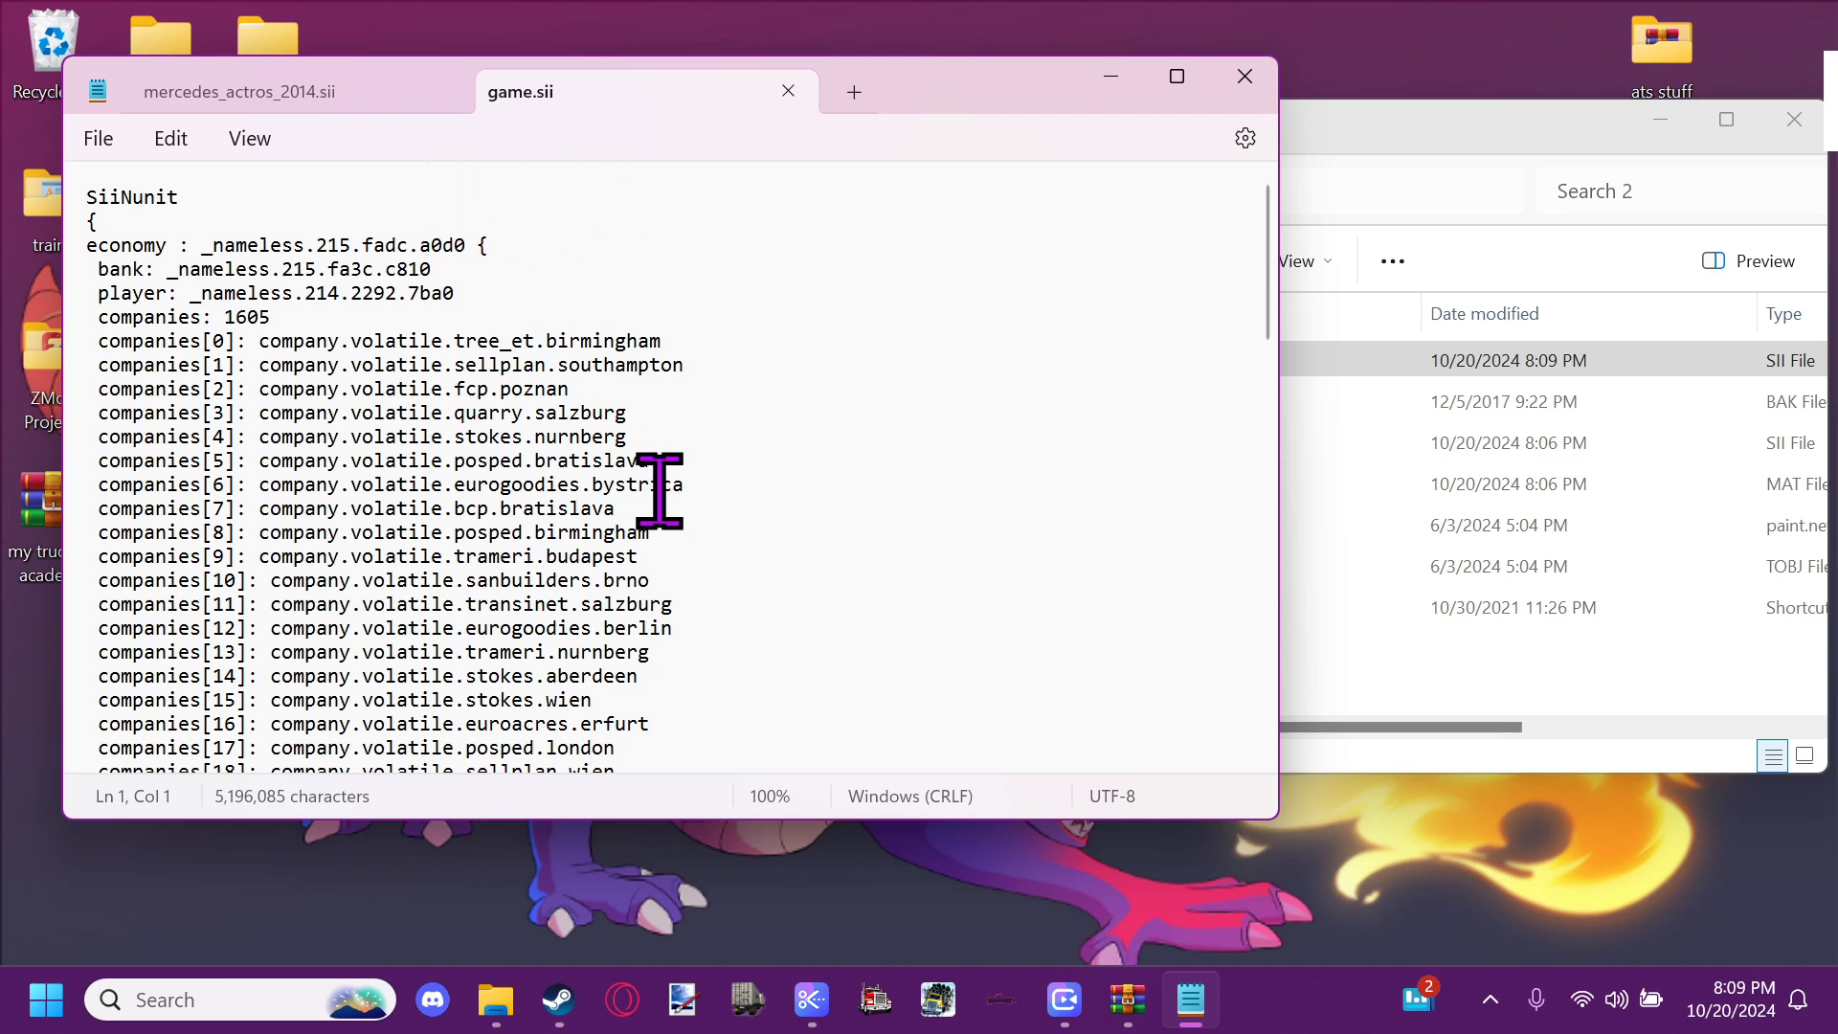
{"action": "key", "text": "ctrl+f"}
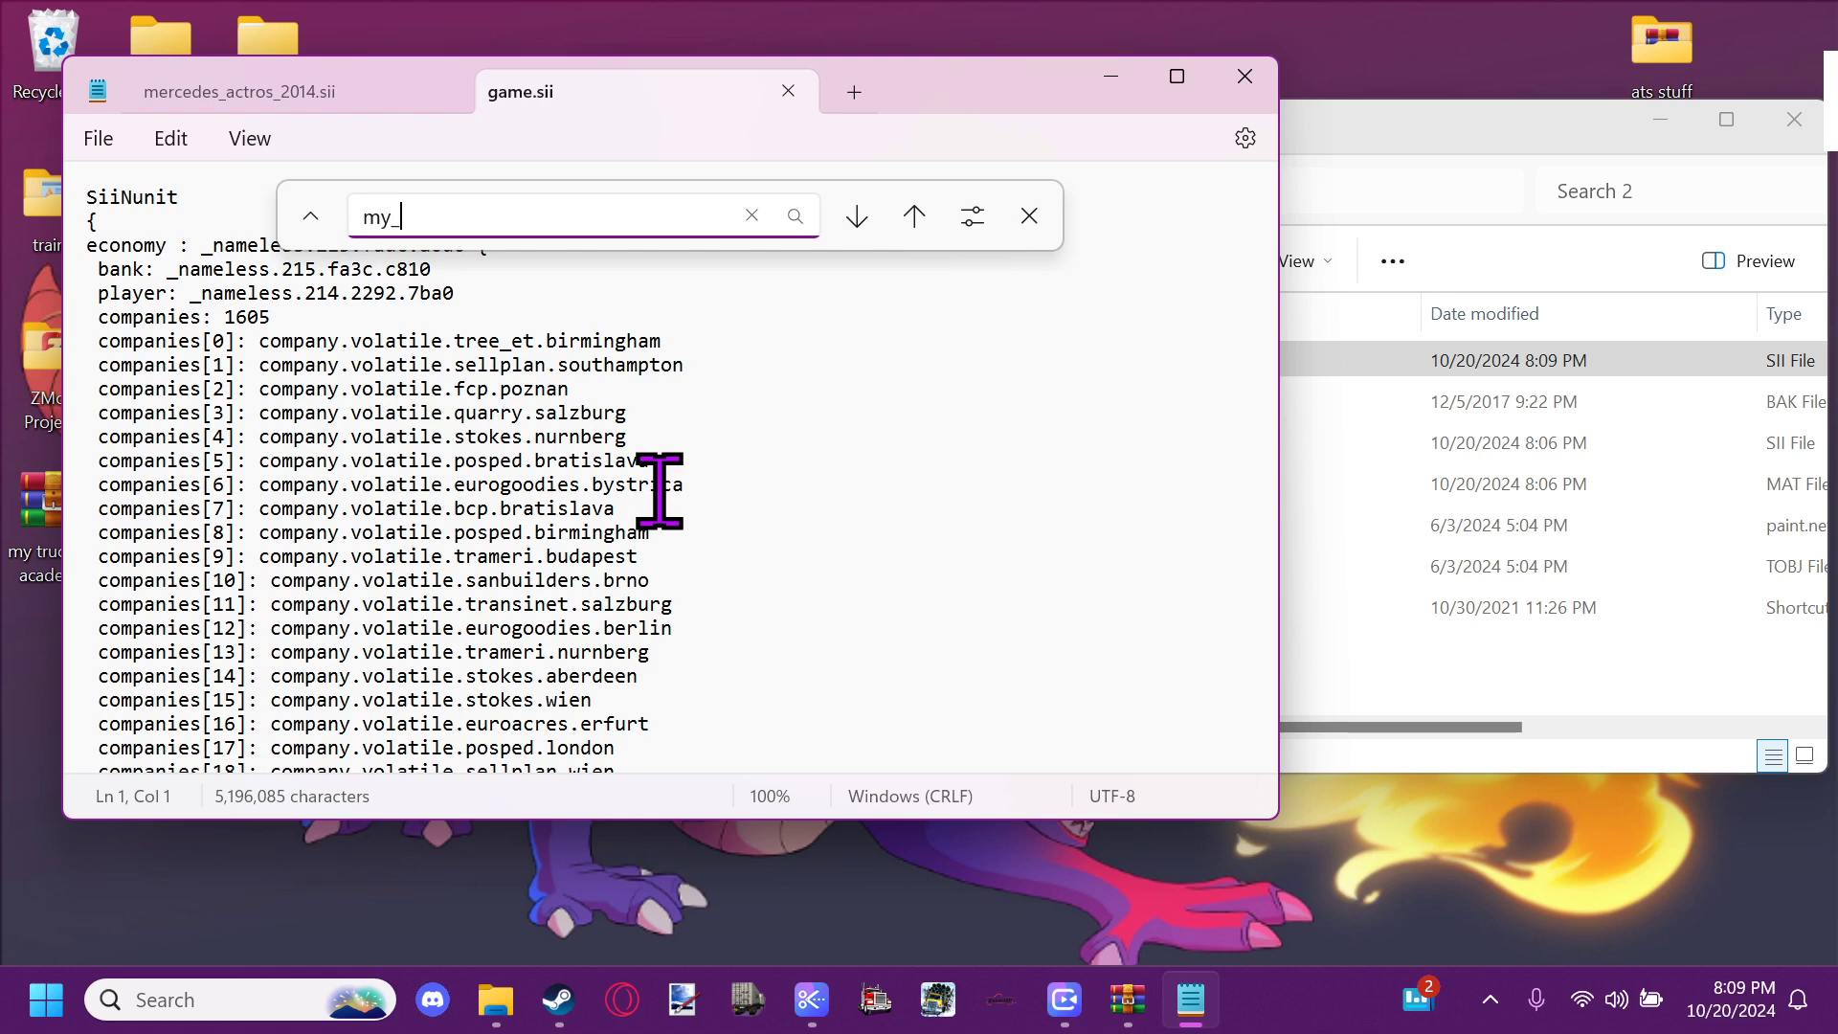
{"action": "left_click", "coordinate": [872, 217]}
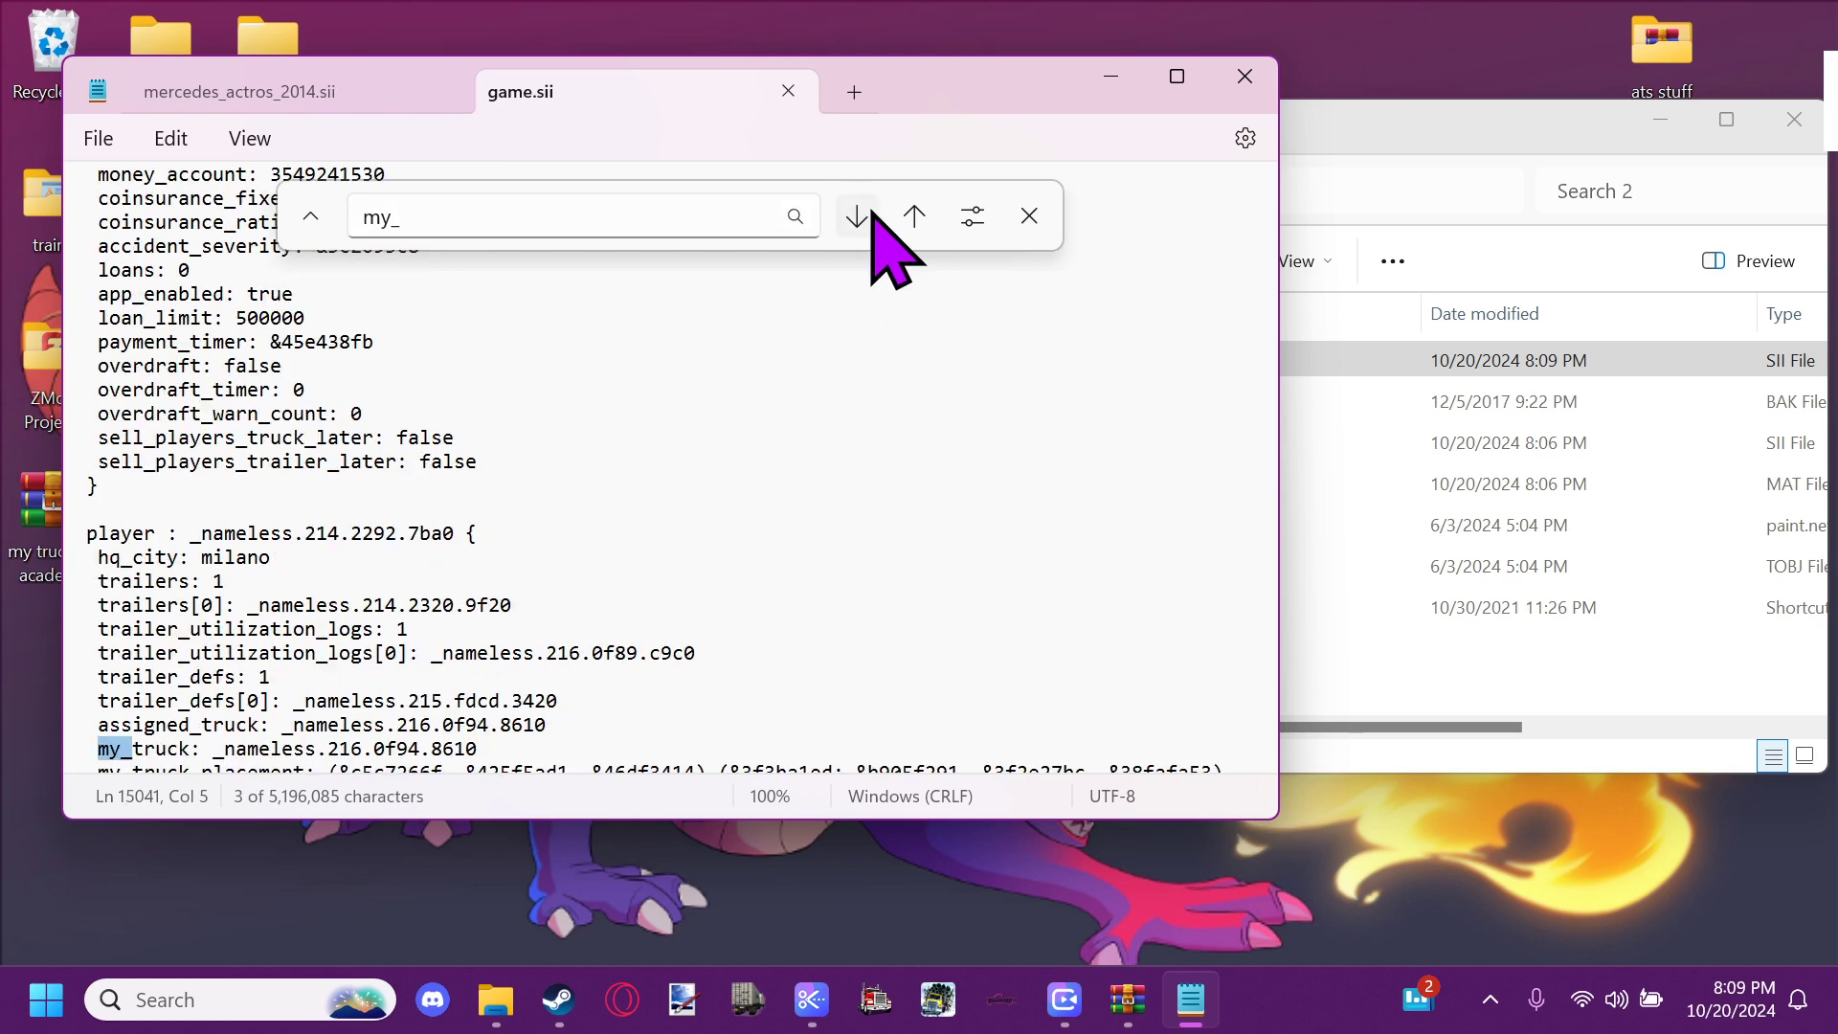
{"action": "left_click", "coordinate": [1024, 219]}
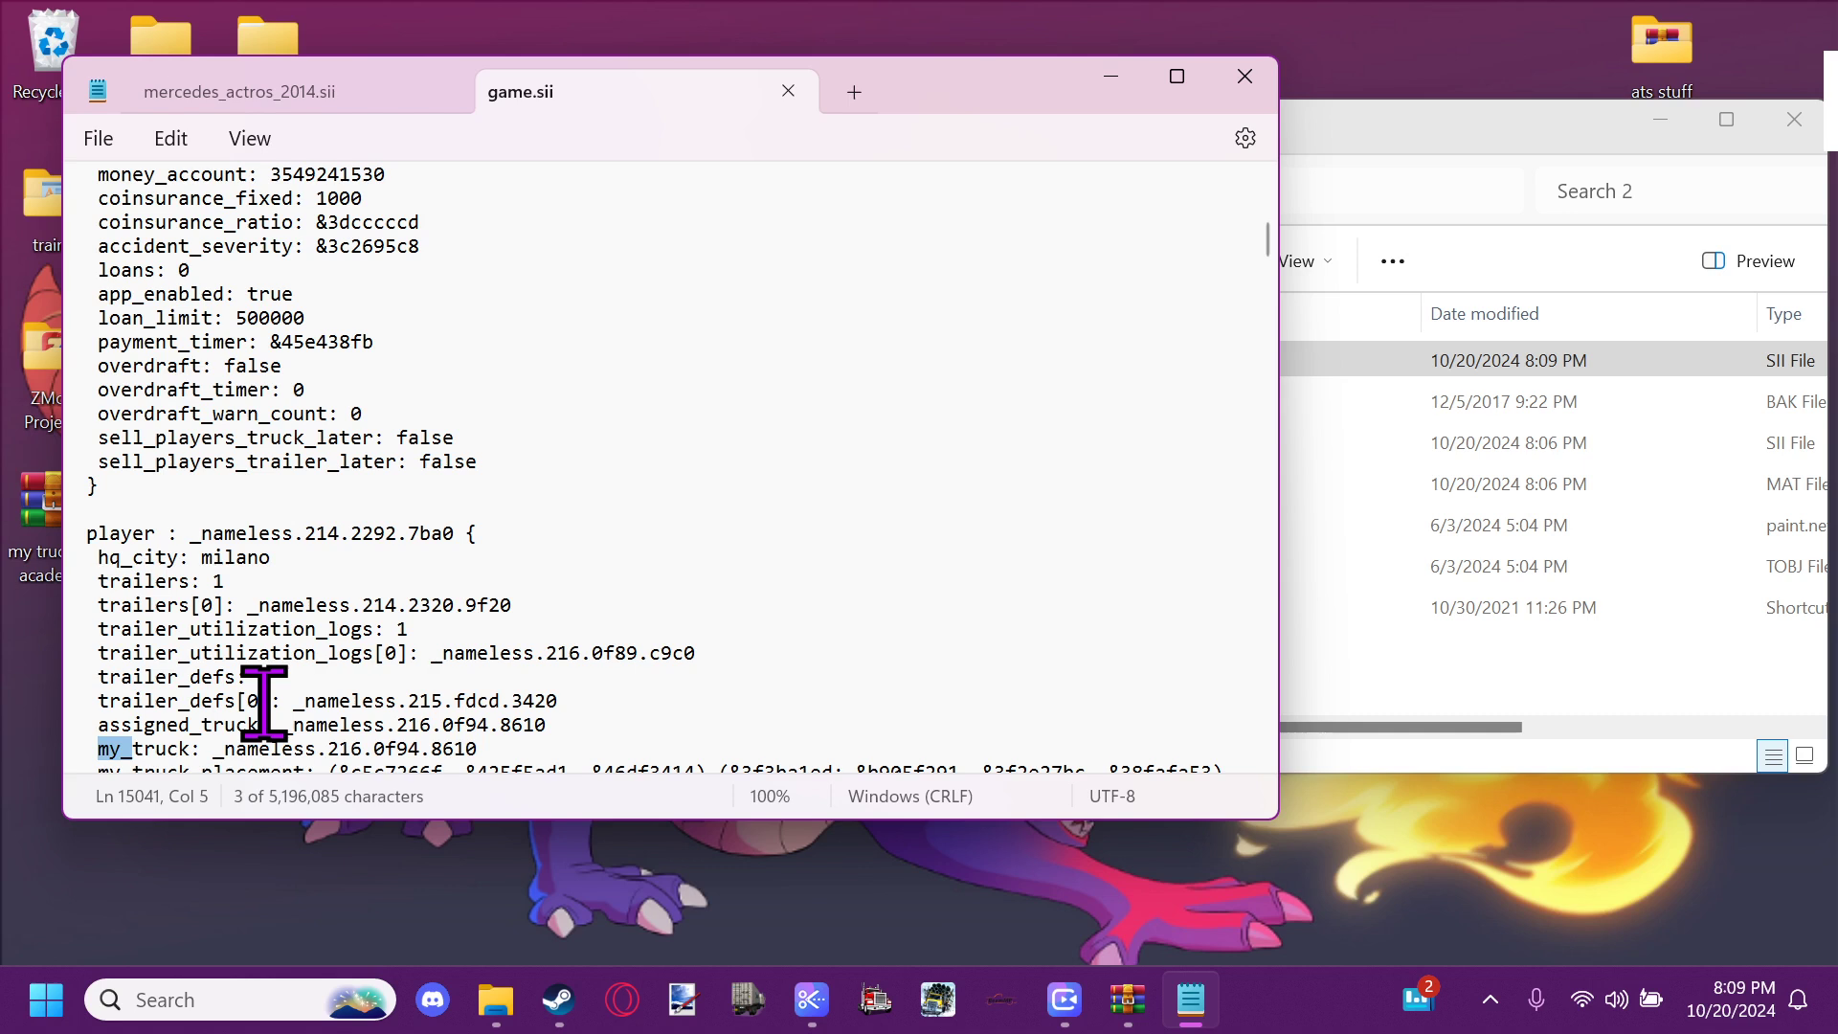
{"action": "scroll", "coordinate": [264, 706], "scroll_direction": "down", "scroll_amount": 1}
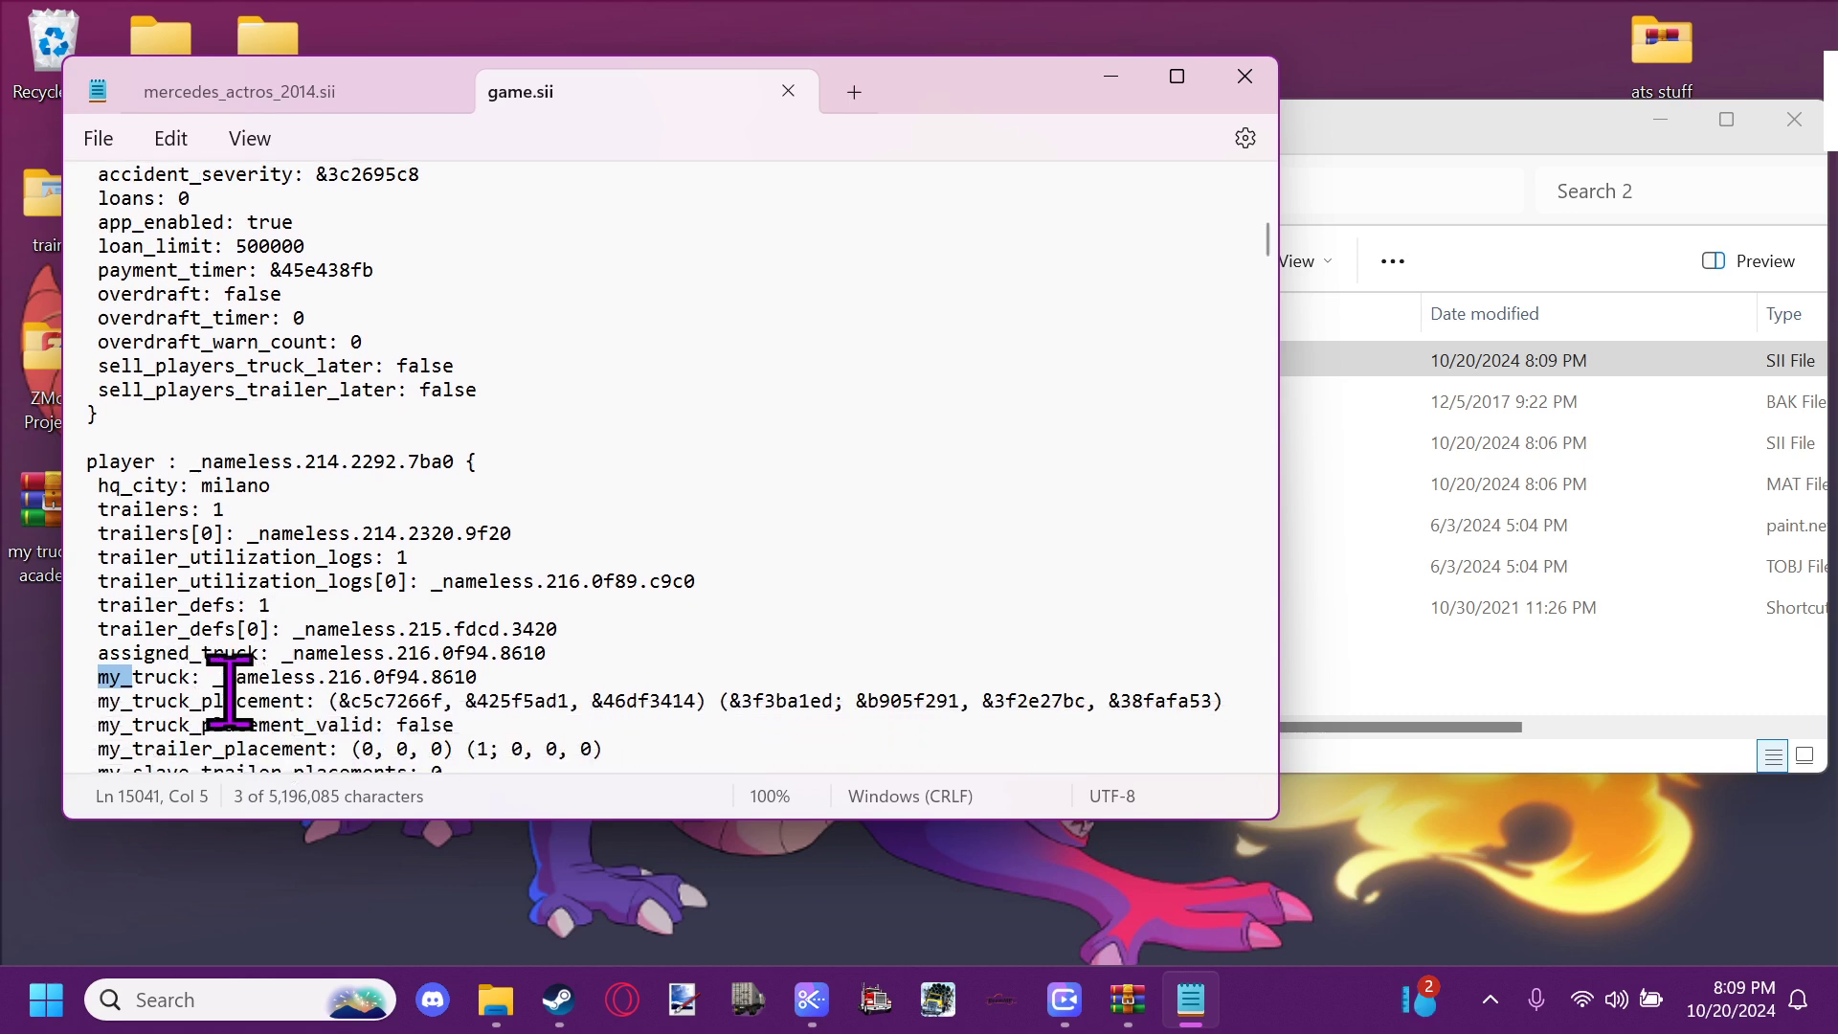
{"action": "left_click_drag", "start_coordinate": [214, 678], "coordinate": [476, 677]}
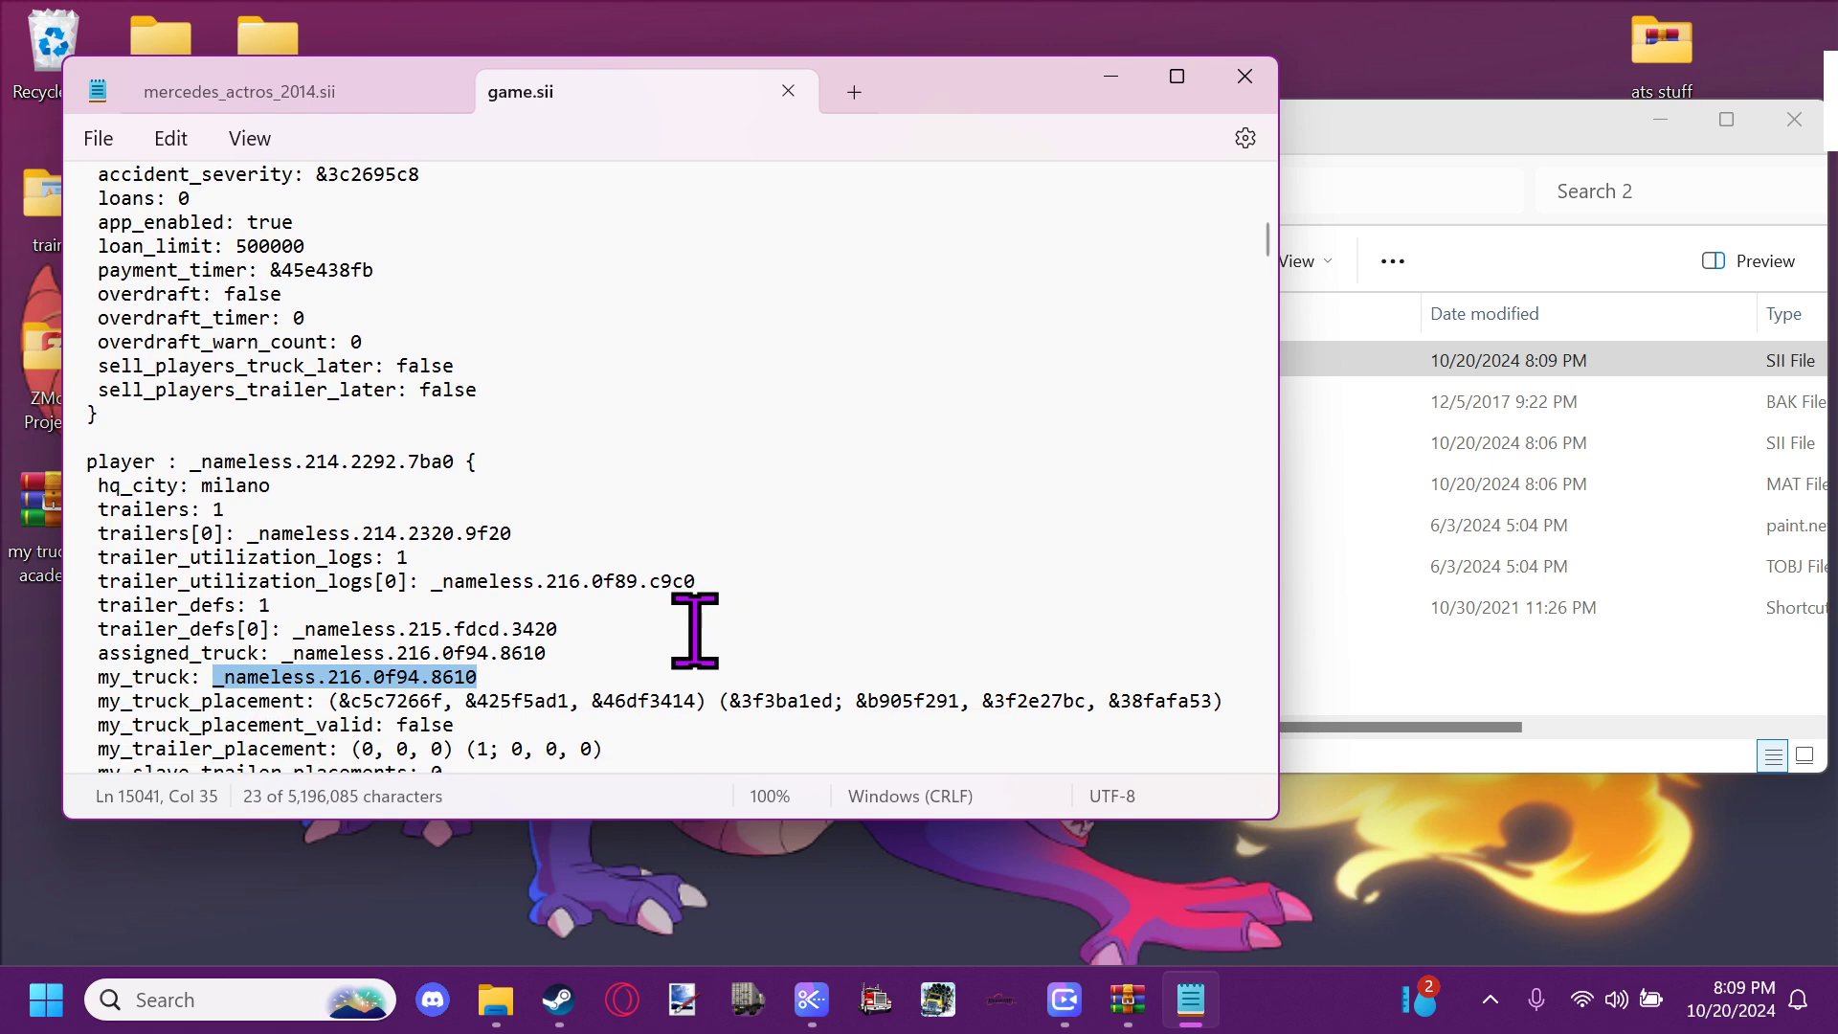
Search game.sii for _nameless.216.0f94.8610 to reach its vehicle block, and copy the entries accessories[0] to accessories[53]
{"action": "scroll", "coordinate": [695, 629], "scroll_direction": "down", "scroll_amount": 13}
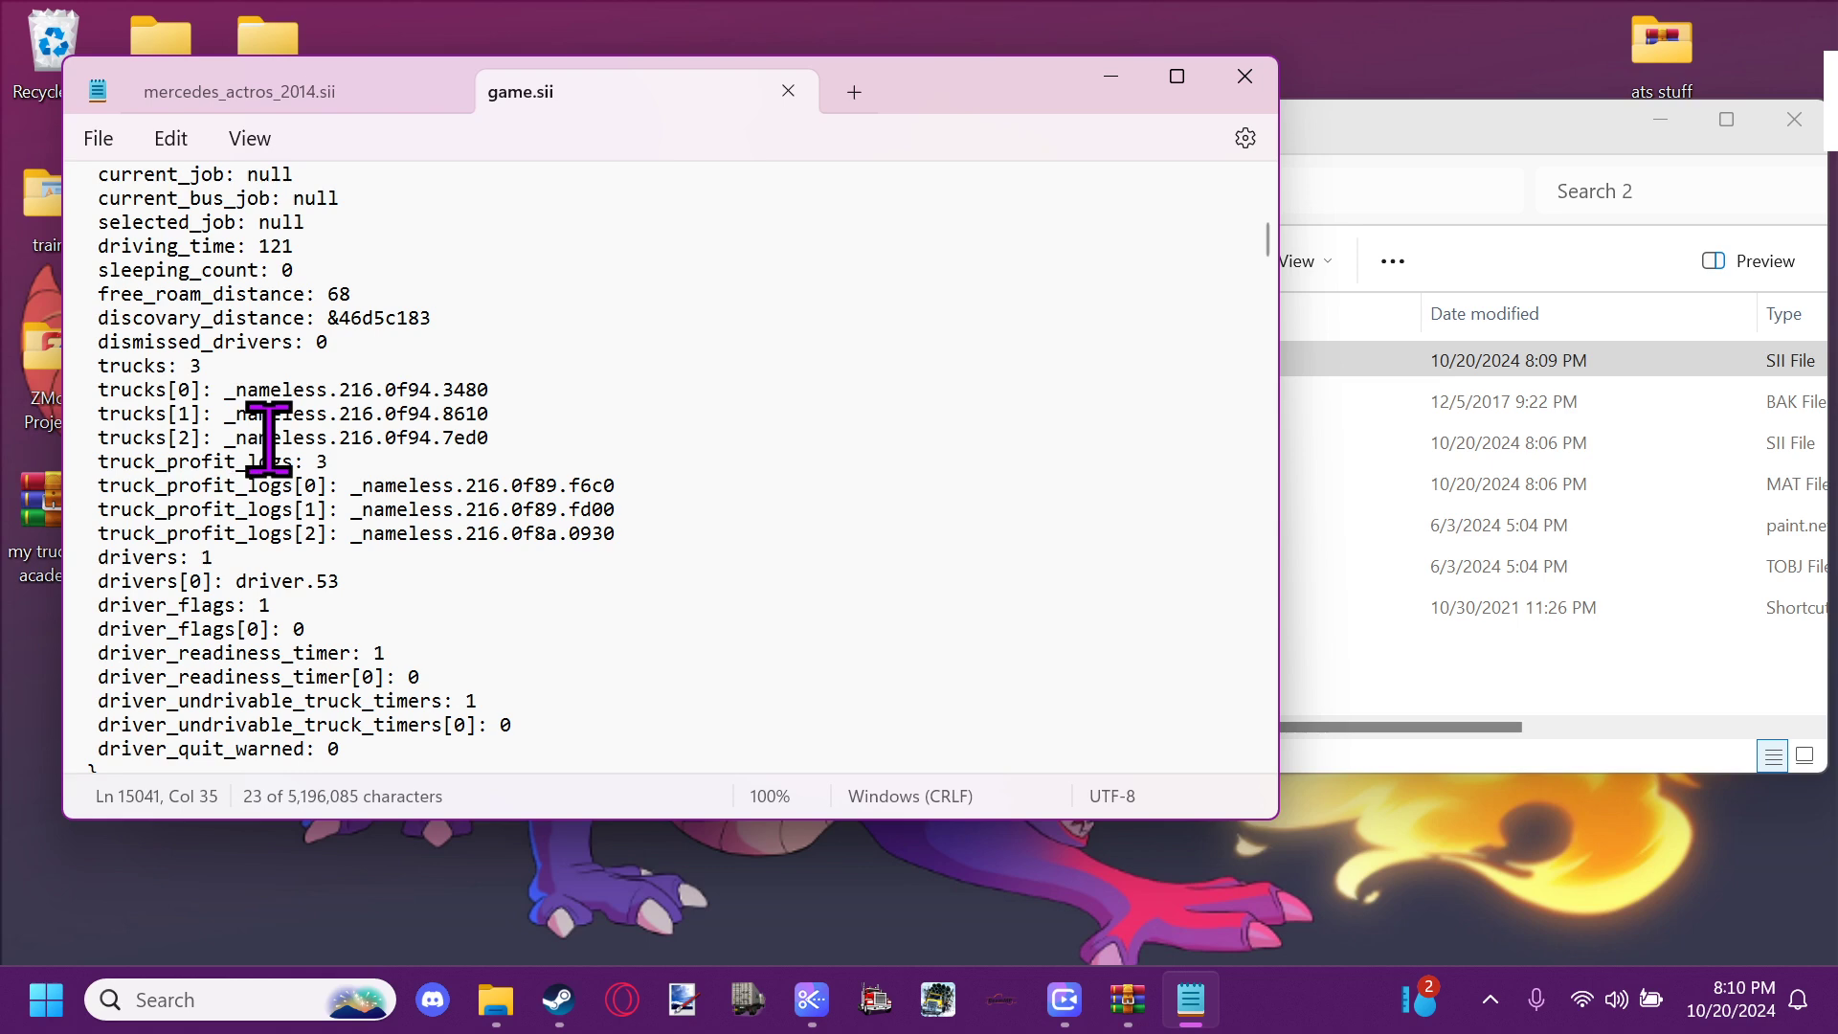
{"action": "scroll", "coordinate": [574, 421], "scroll_direction": "up", "scroll_amount": 9}
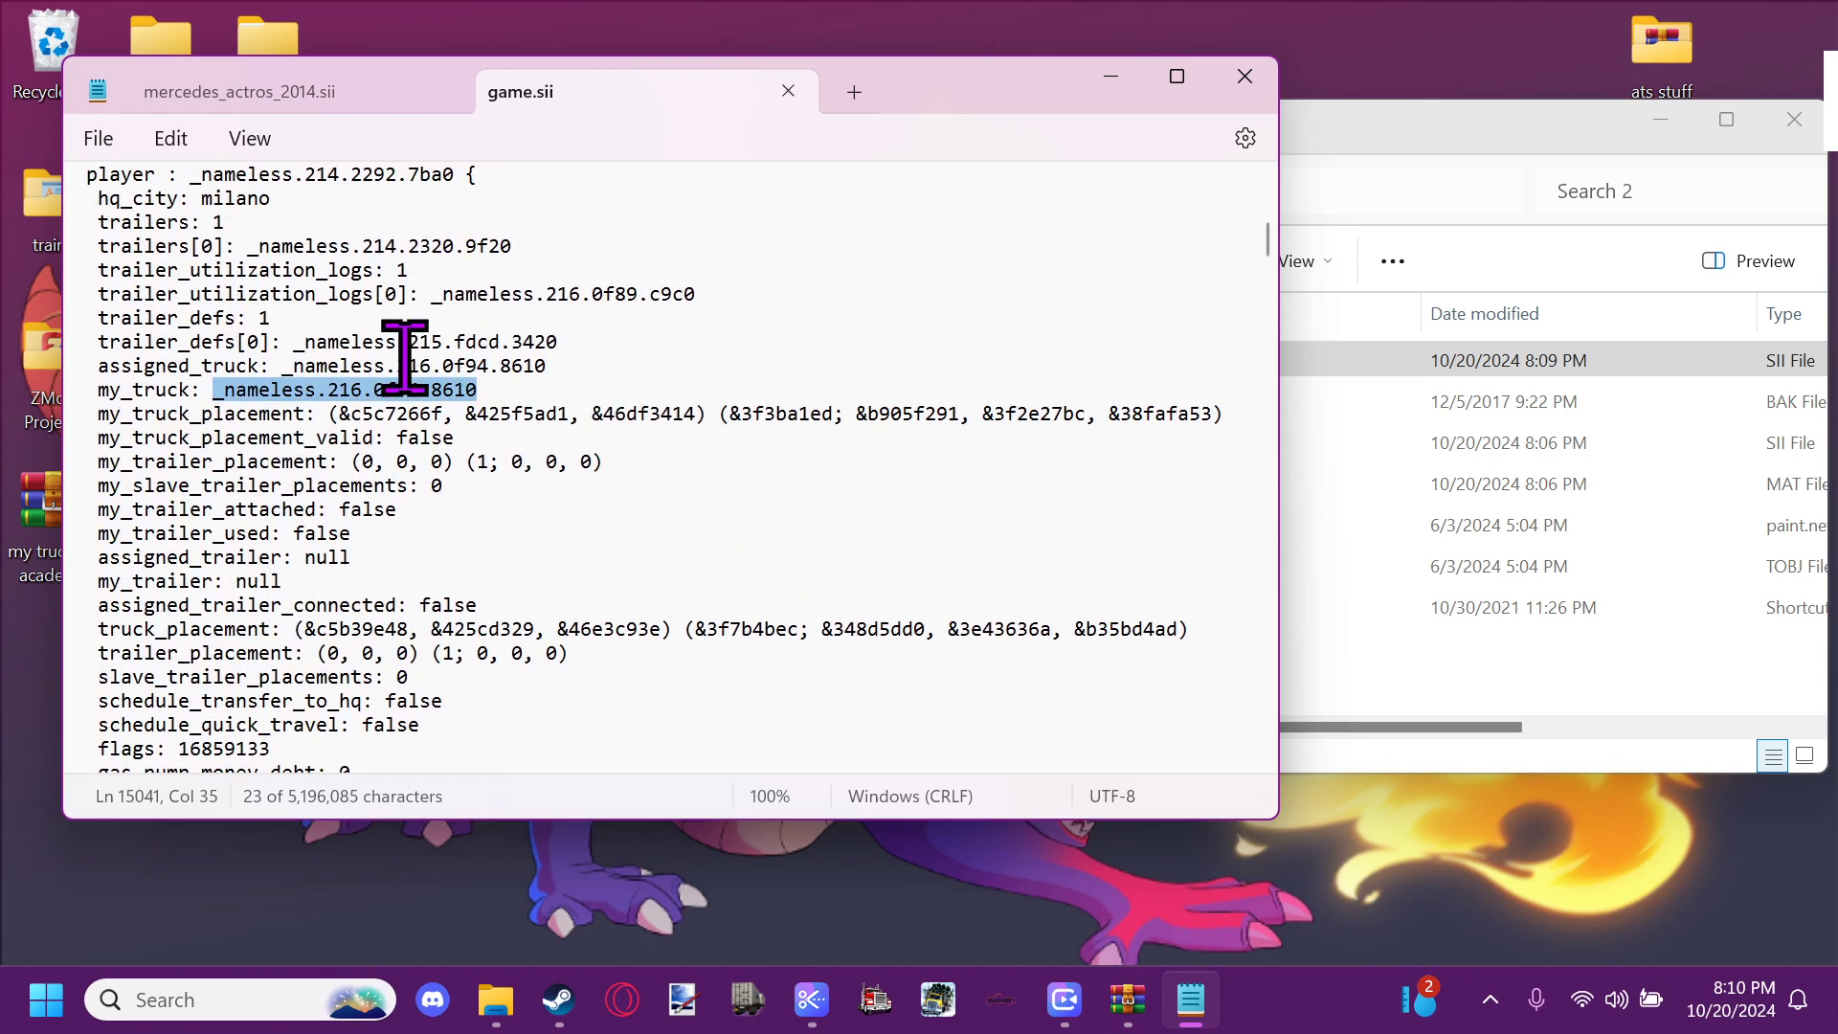
{"action": "key", "text": "ctrl+f"}
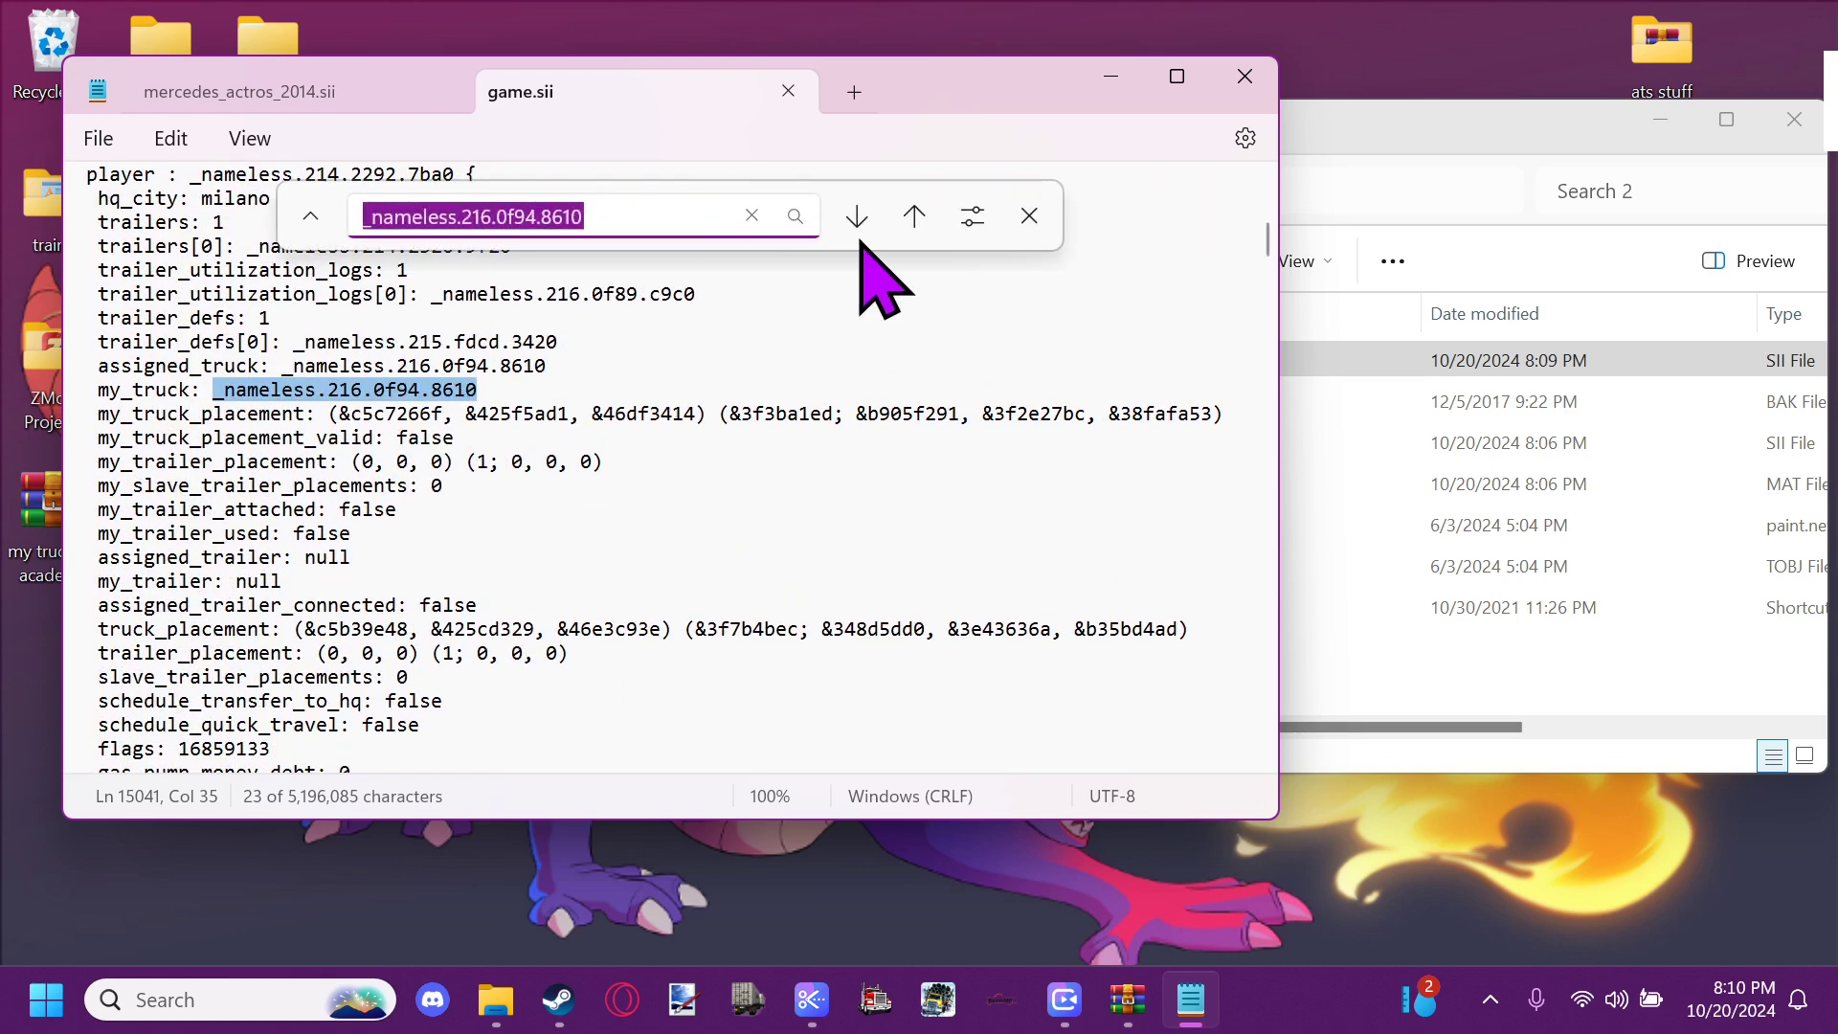
{"action": "left_click", "coordinate": [859, 222]}
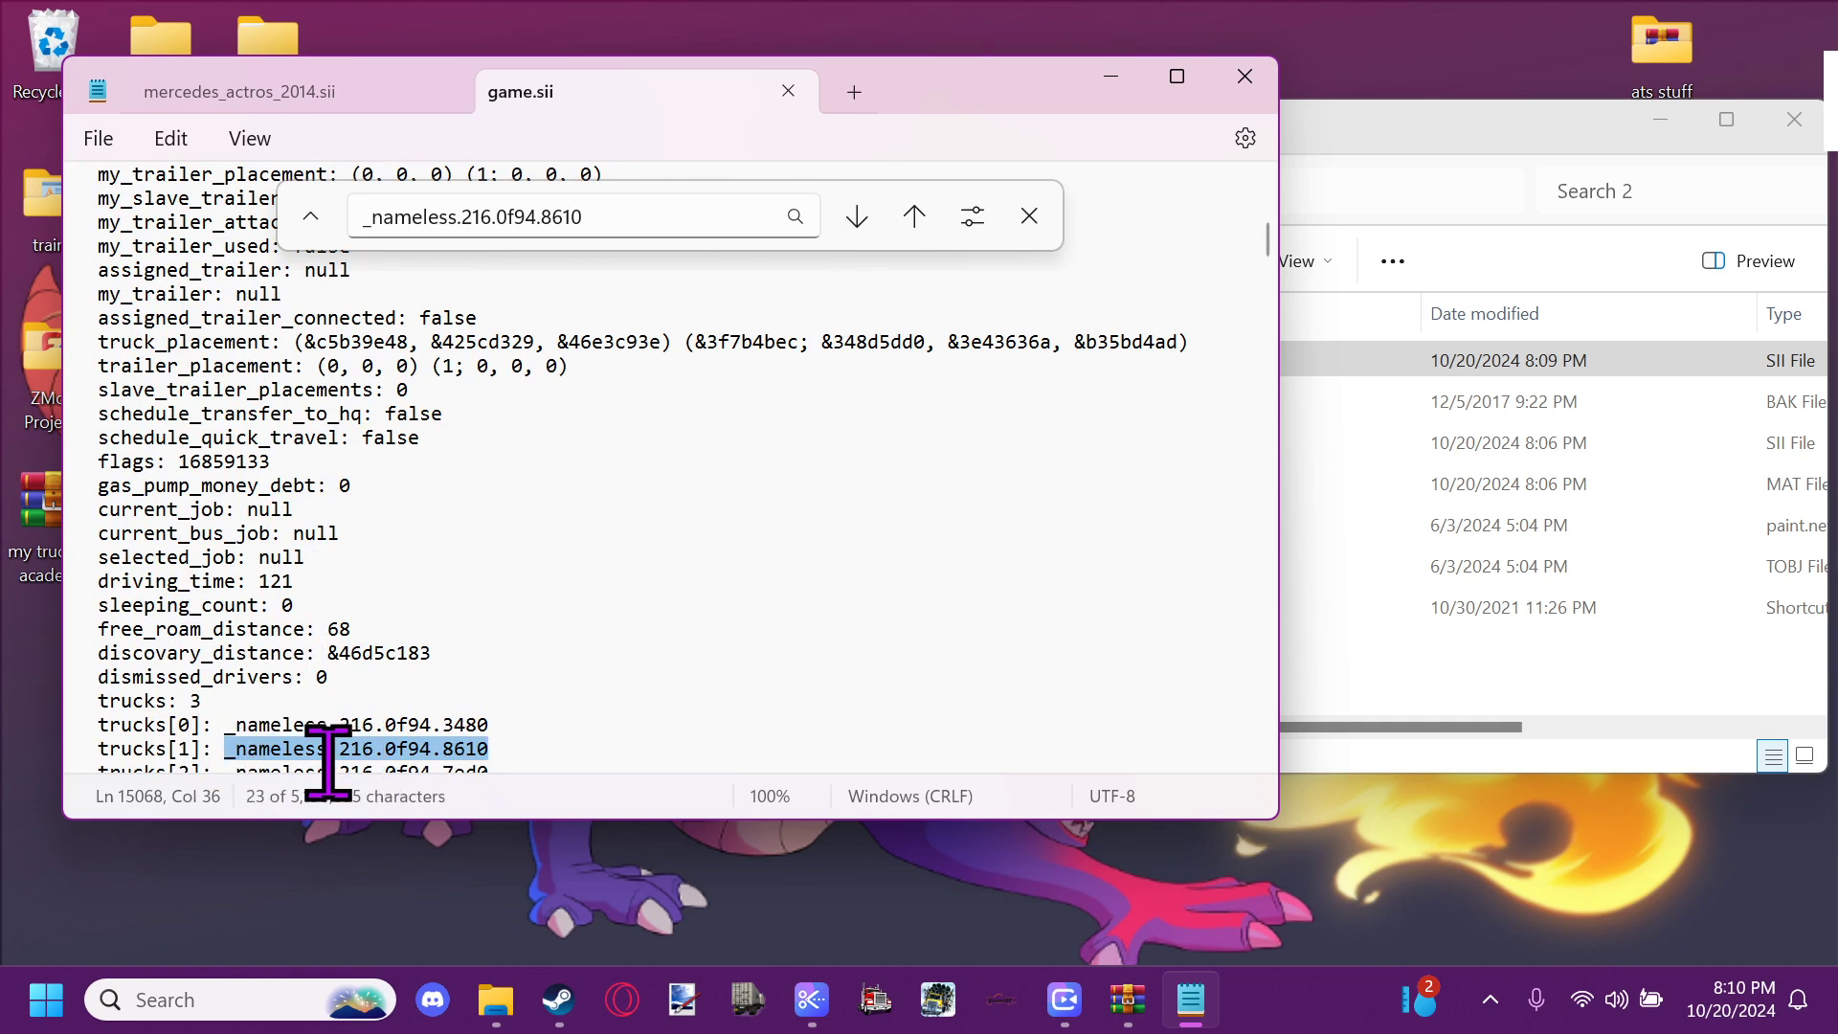
{"action": "left_click", "coordinate": [857, 217]}
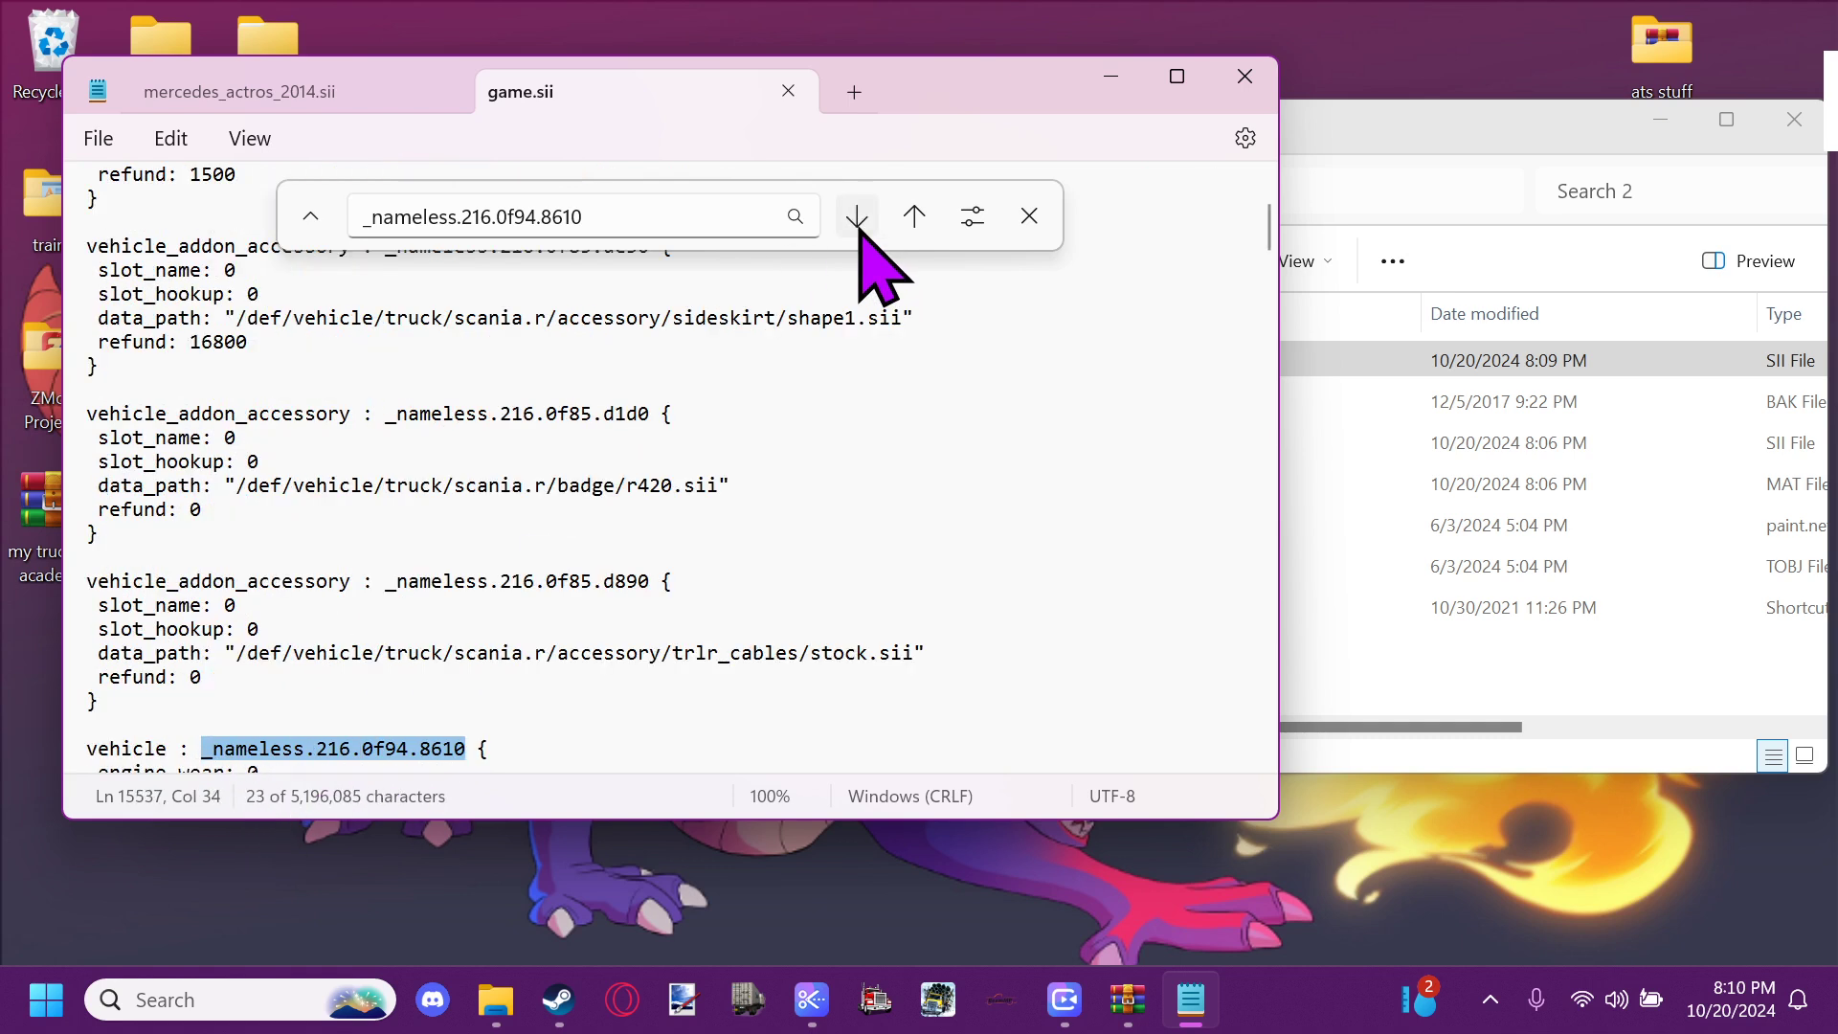
{"action": "left_click", "coordinate": [1029, 217]}
{"action": "scroll", "coordinate": [594, 589], "scroll_direction": "down", "scroll_amount": 9}
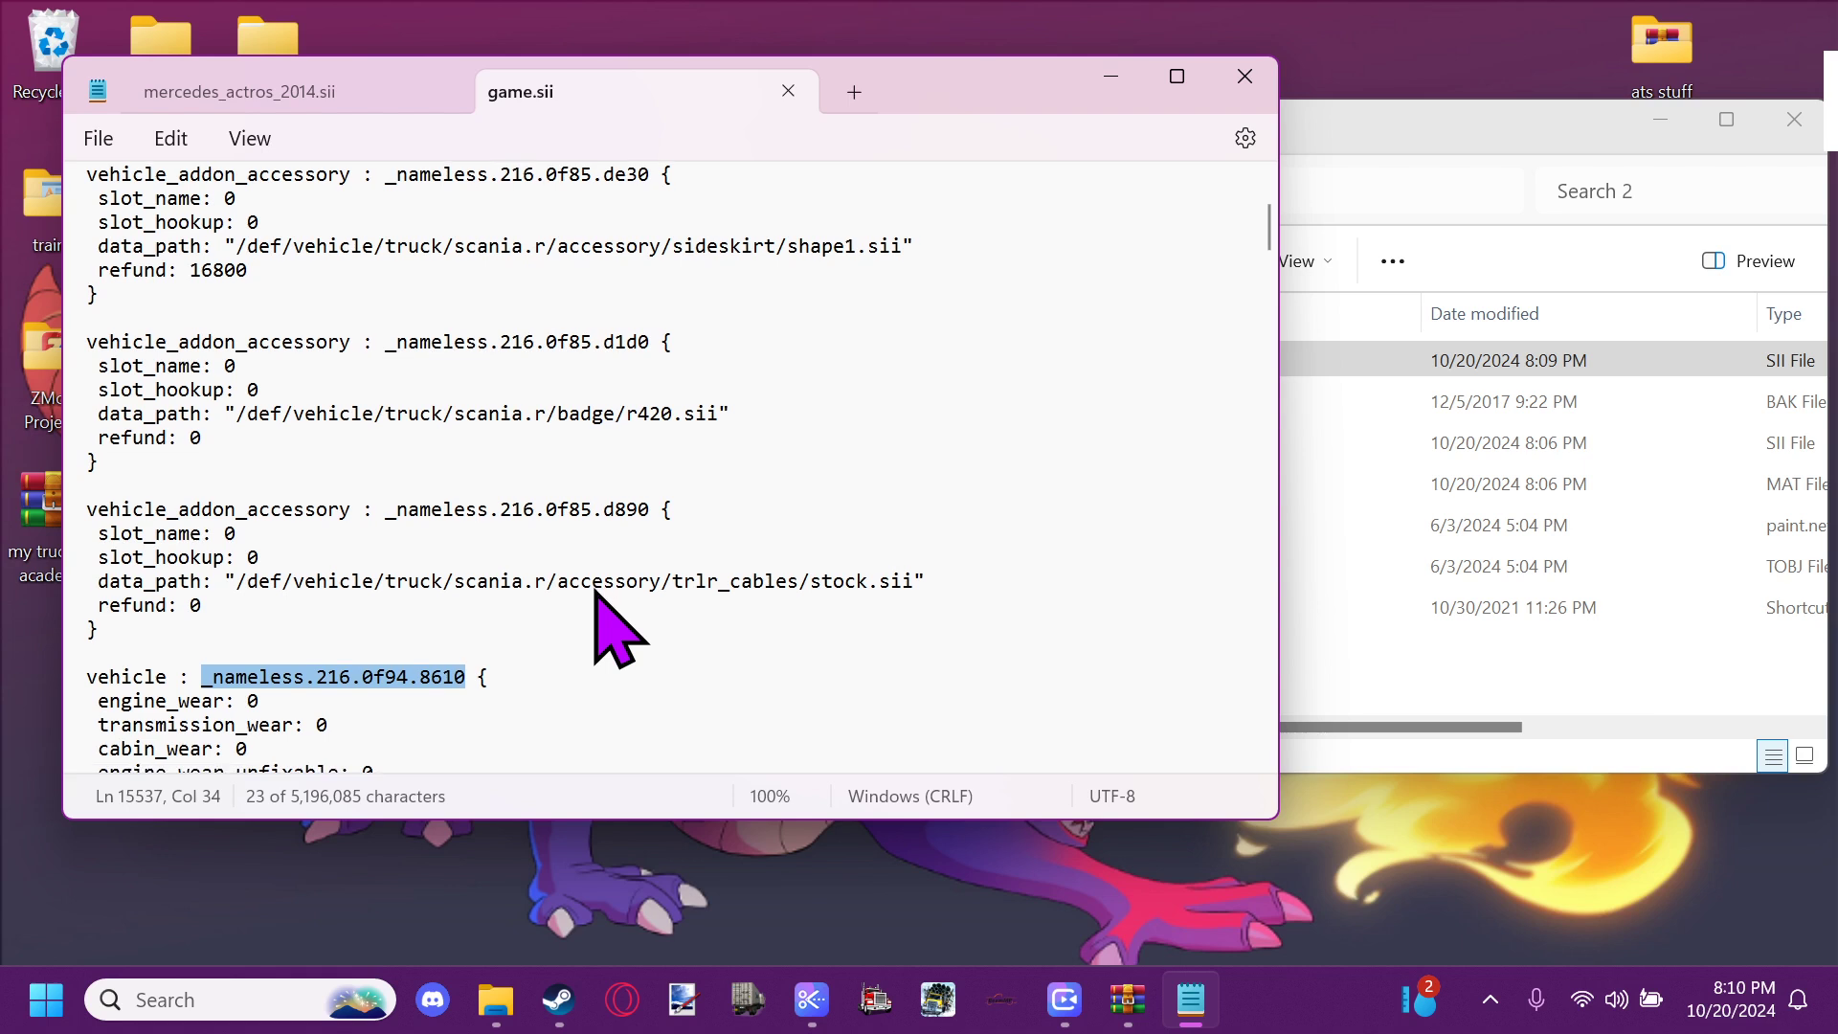
{"action": "scroll", "coordinate": [596, 591], "scroll_direction": "down", "scroll_amount": 5}
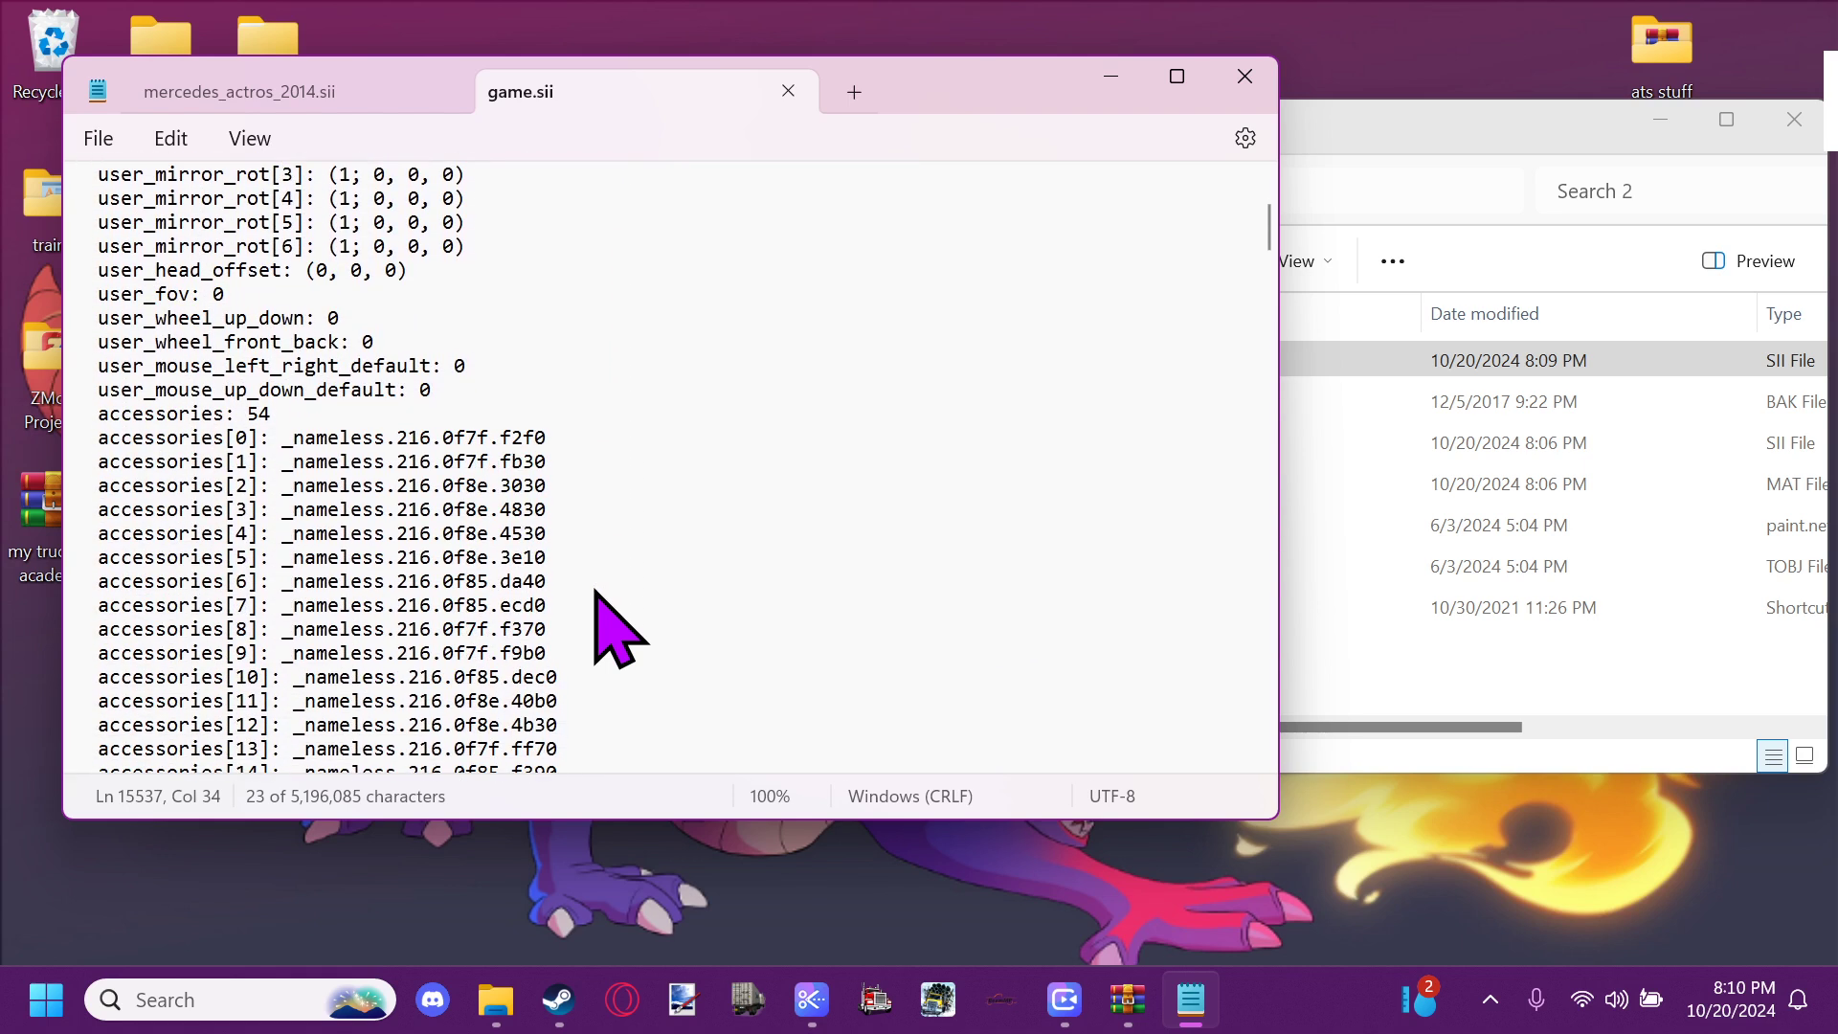
{"action": "left_click_drag", "start_coordinate": [88, 342], "coordinate": [542, 488]}
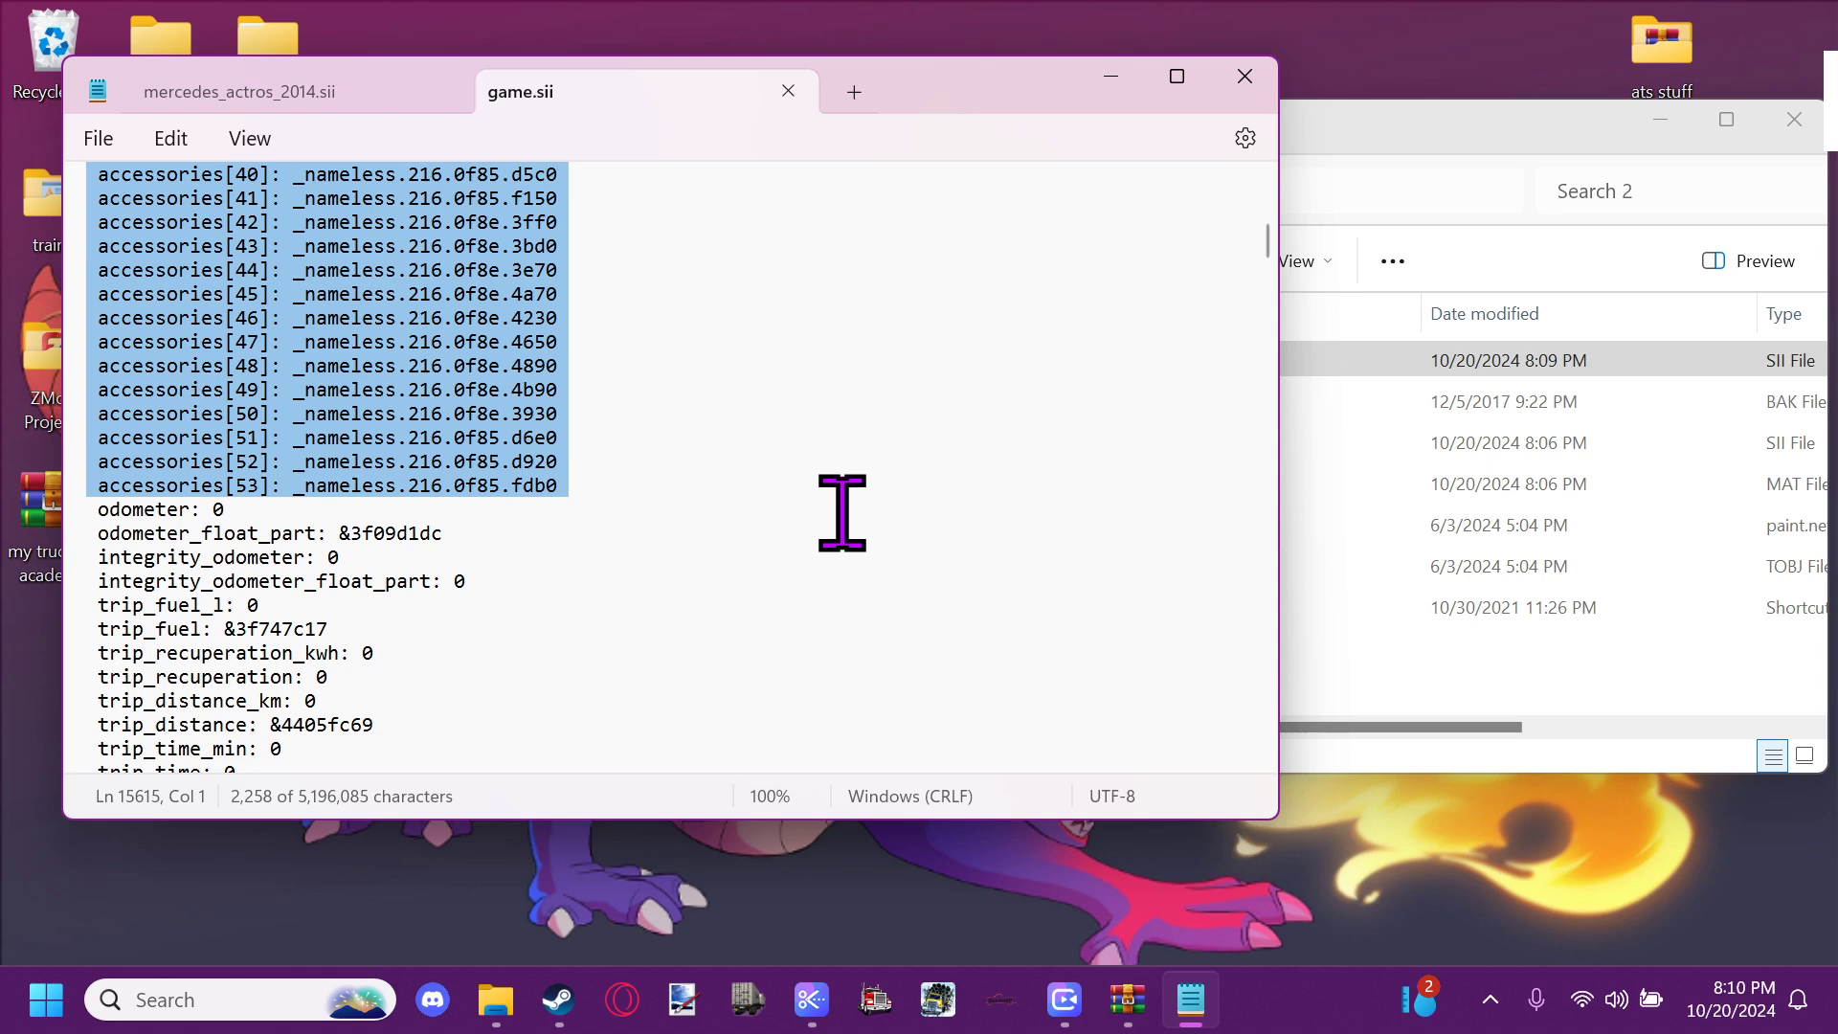
Replace the numbered accessories entries in mercedes_actros_2014.sii with the list copied from game.sii
{"action": "left_click", "coordinate": [348, 85]}
{"action": "scroll", "coordinate": [414, 329], "scroll_direction": "down", "scroll_amount": 1}
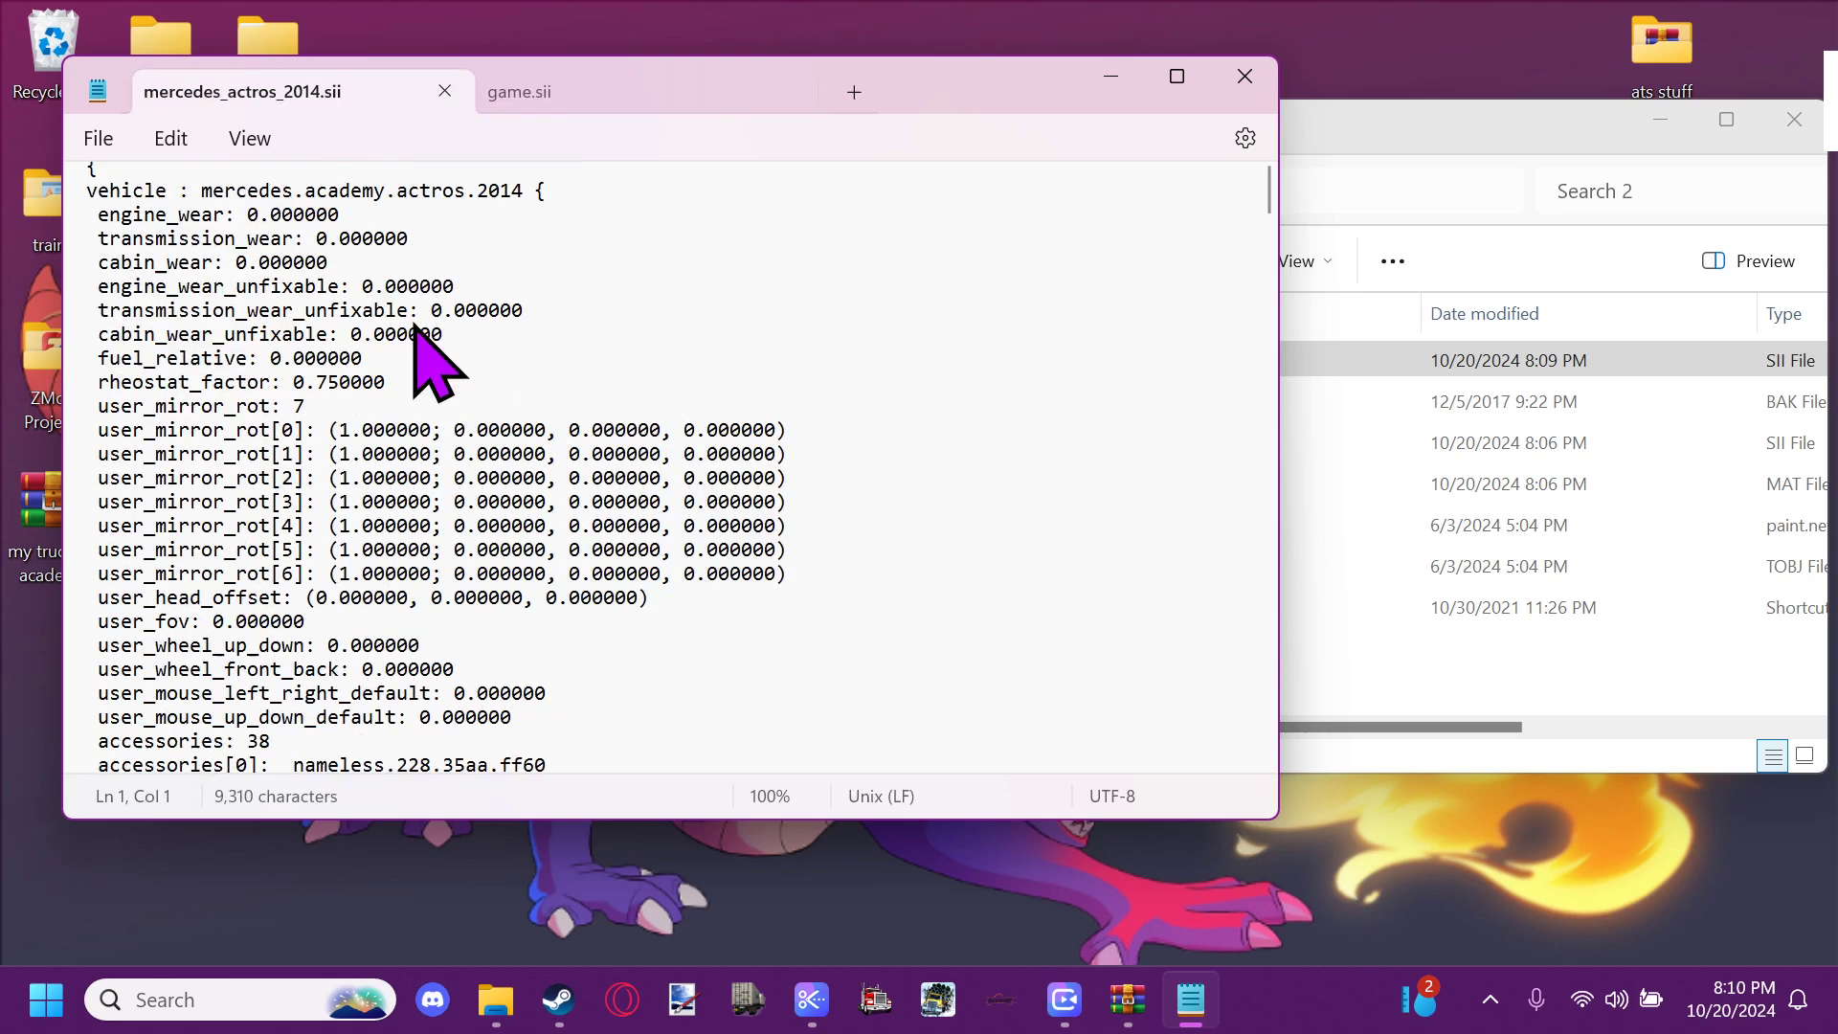
{"action": "scroll", "coordinate": [415, 332], "scroll_direction": "down", "scroll_amount": 5}
{"action": "left_click_drag", "start_coordinate": [70, 439], "coordinate": [172, 678]}
{"action": "key", "text": "ctrl+v"}
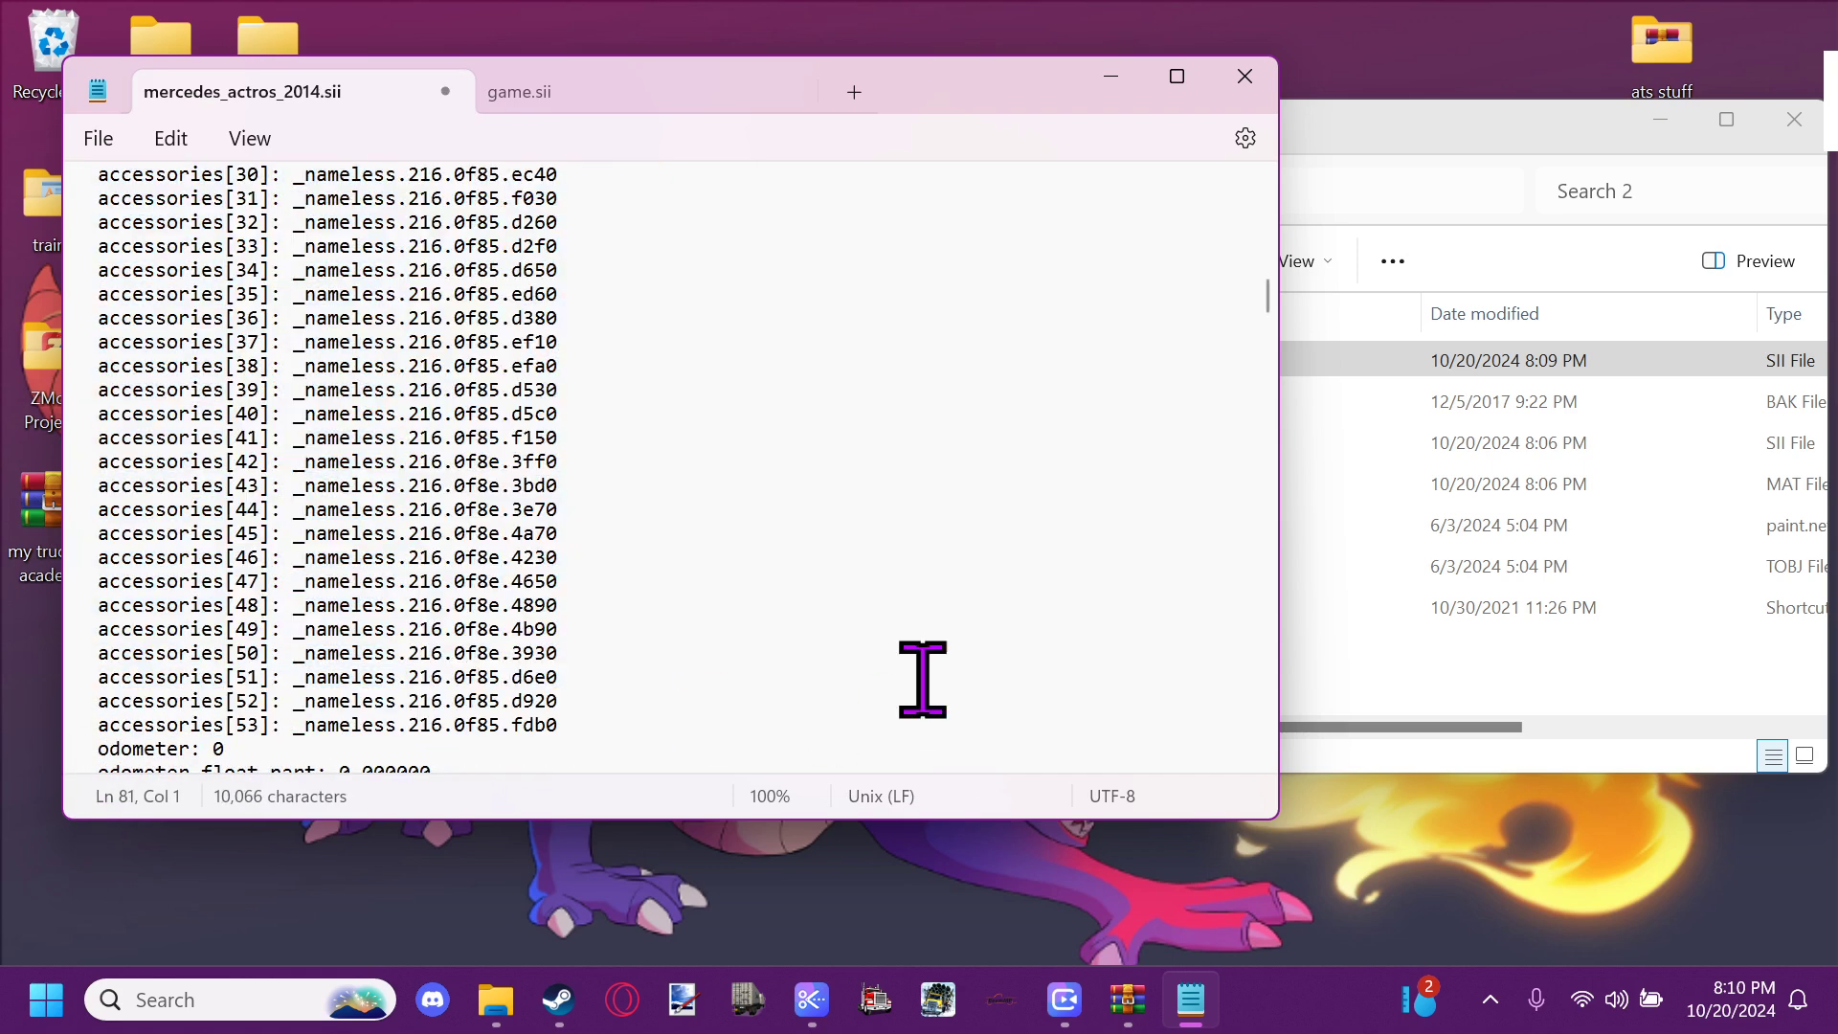
Set the accessories count above the pasted list in mercedes_actros_2014.sii to 54
{"action": "scroll", "coordinate": [756, 543], "scroll_direction": "up", "scroll_amount": 7}
{"action": "scroll", "coordinate": [426, 397], "scroll_direction": "up", "scroll_amount": 6}
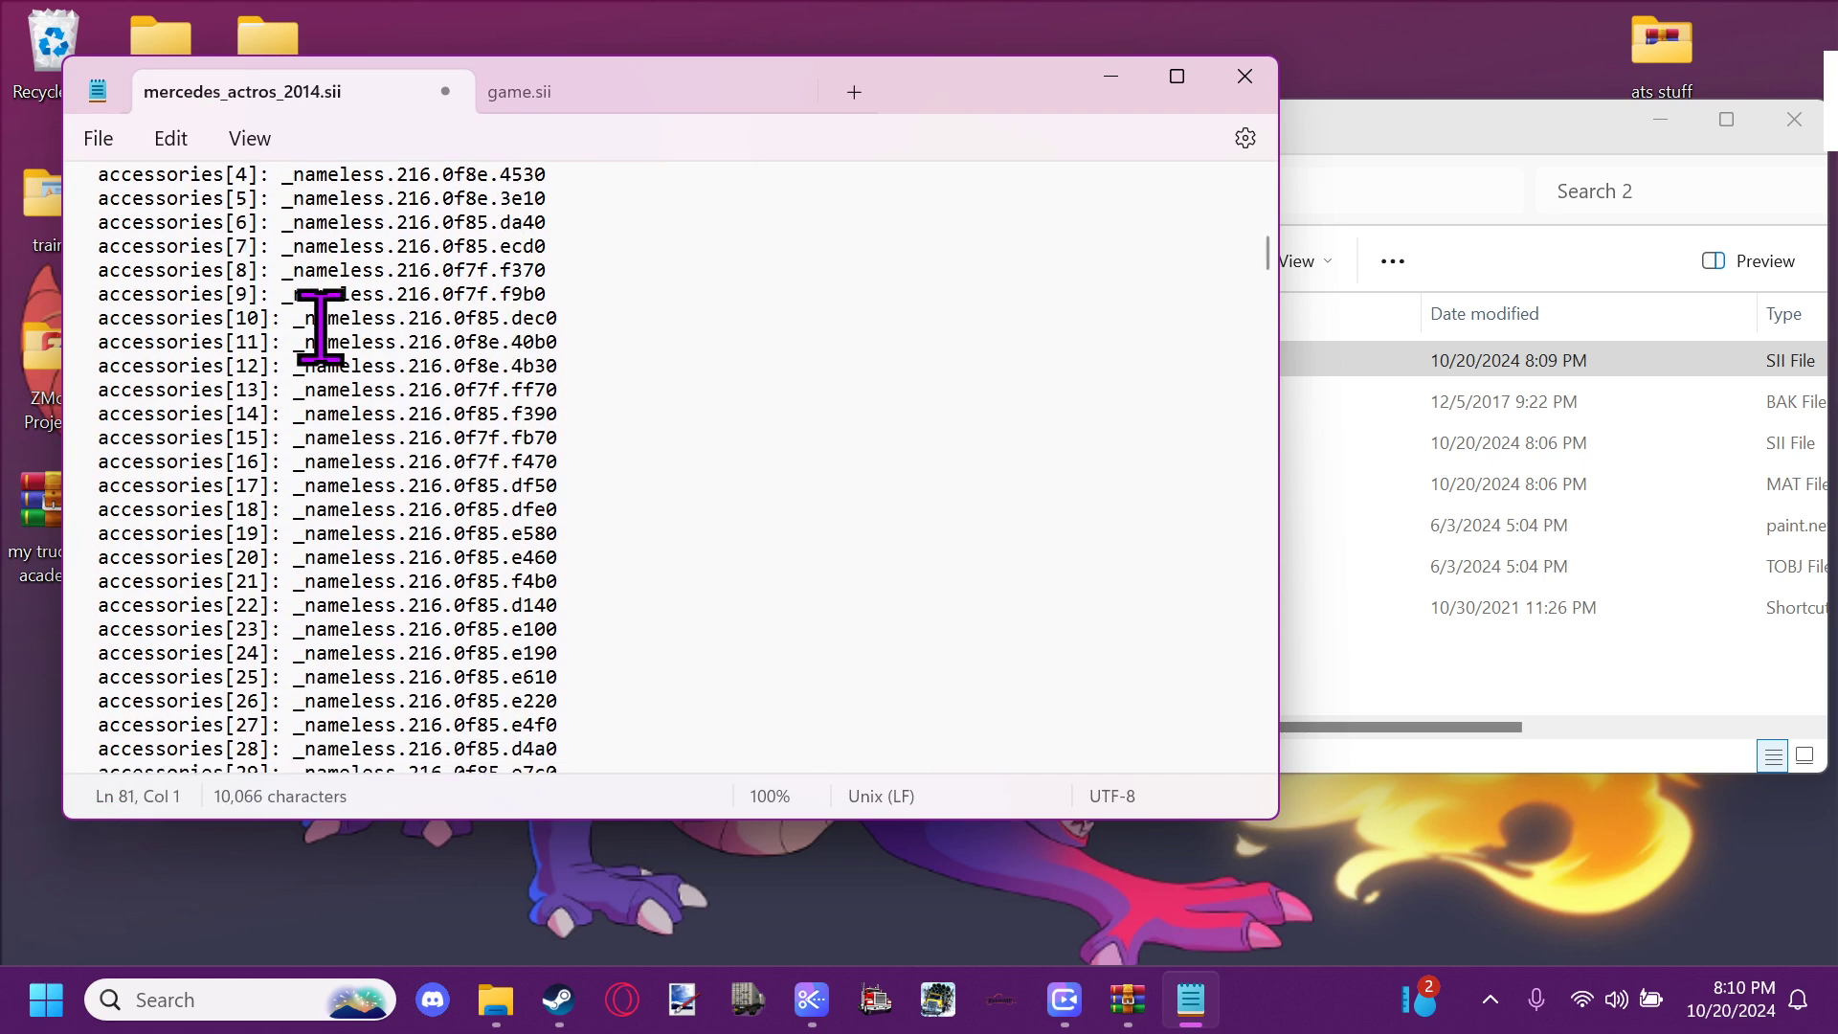
{"action": "left_click", "coordinate": [276, 342]}
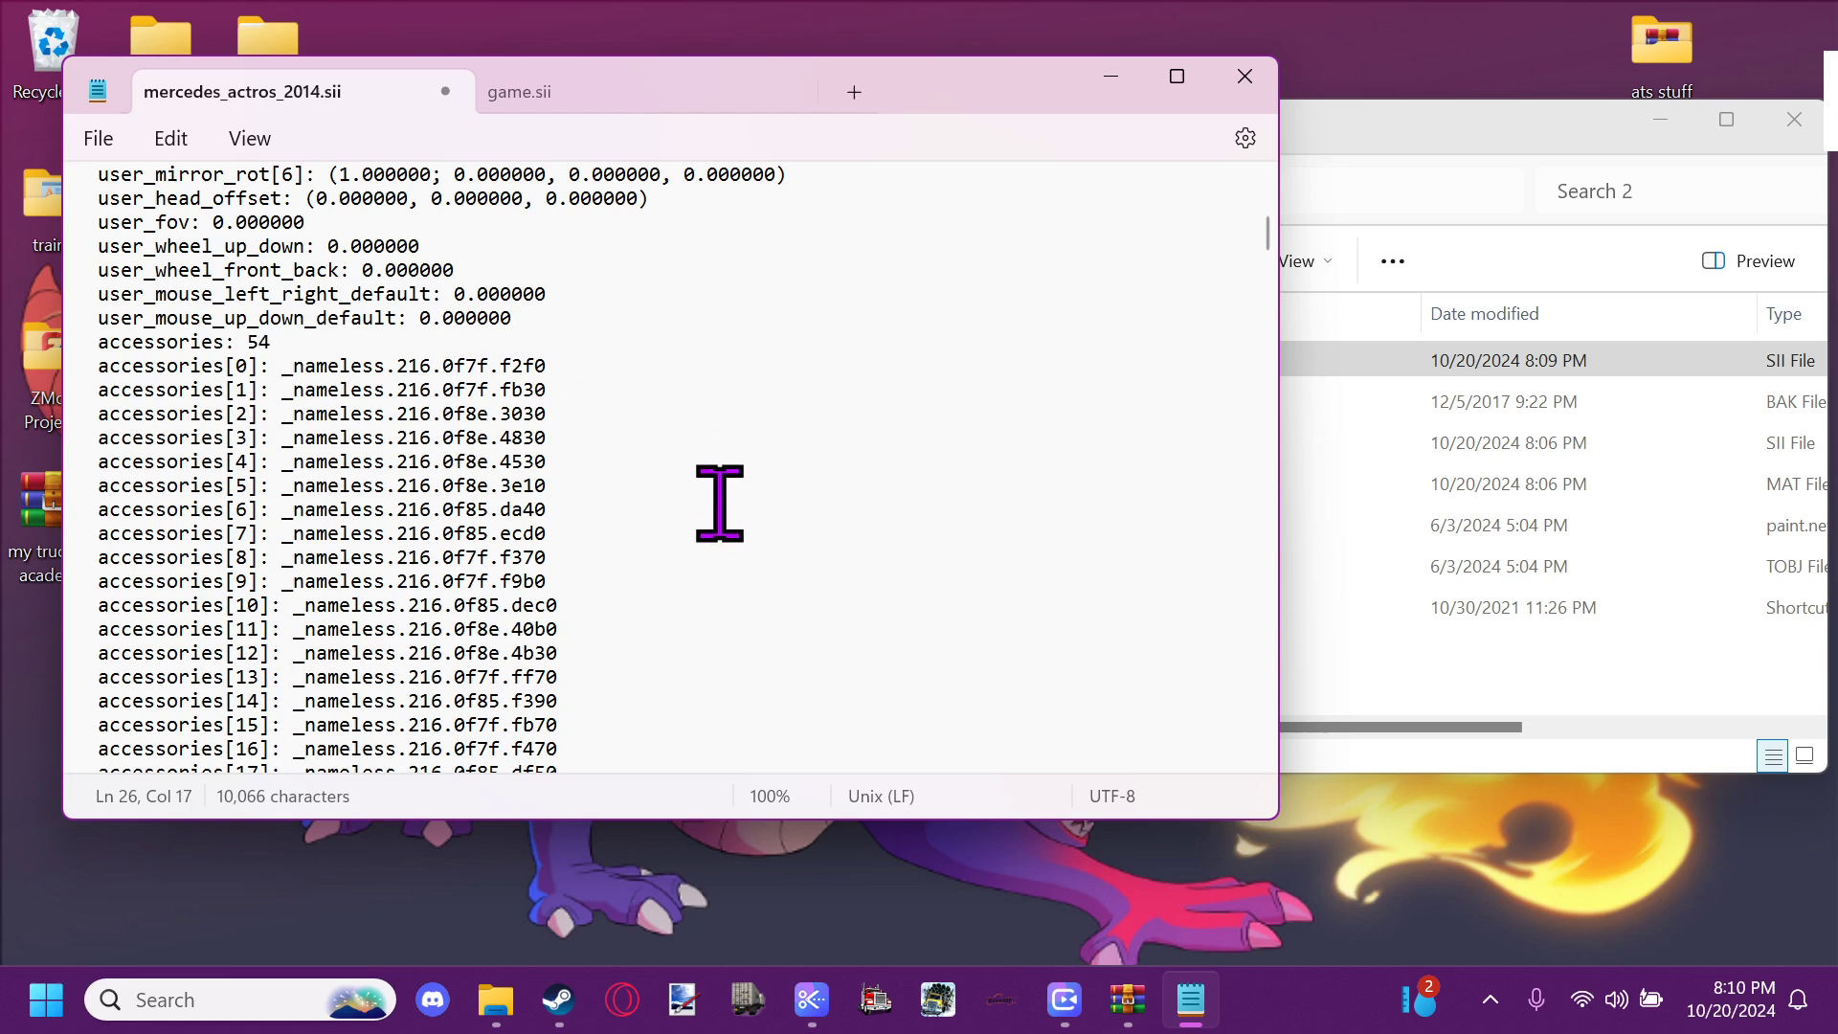
Locate the Freightliner accessory blocks in mercedes_actros_2014.sii, and return to the copied truck's vehicle block in game.sii
{"action": "scroll", "coordinate": [720, 503], "scroll_direction": "down", "scroll_amount": 16}
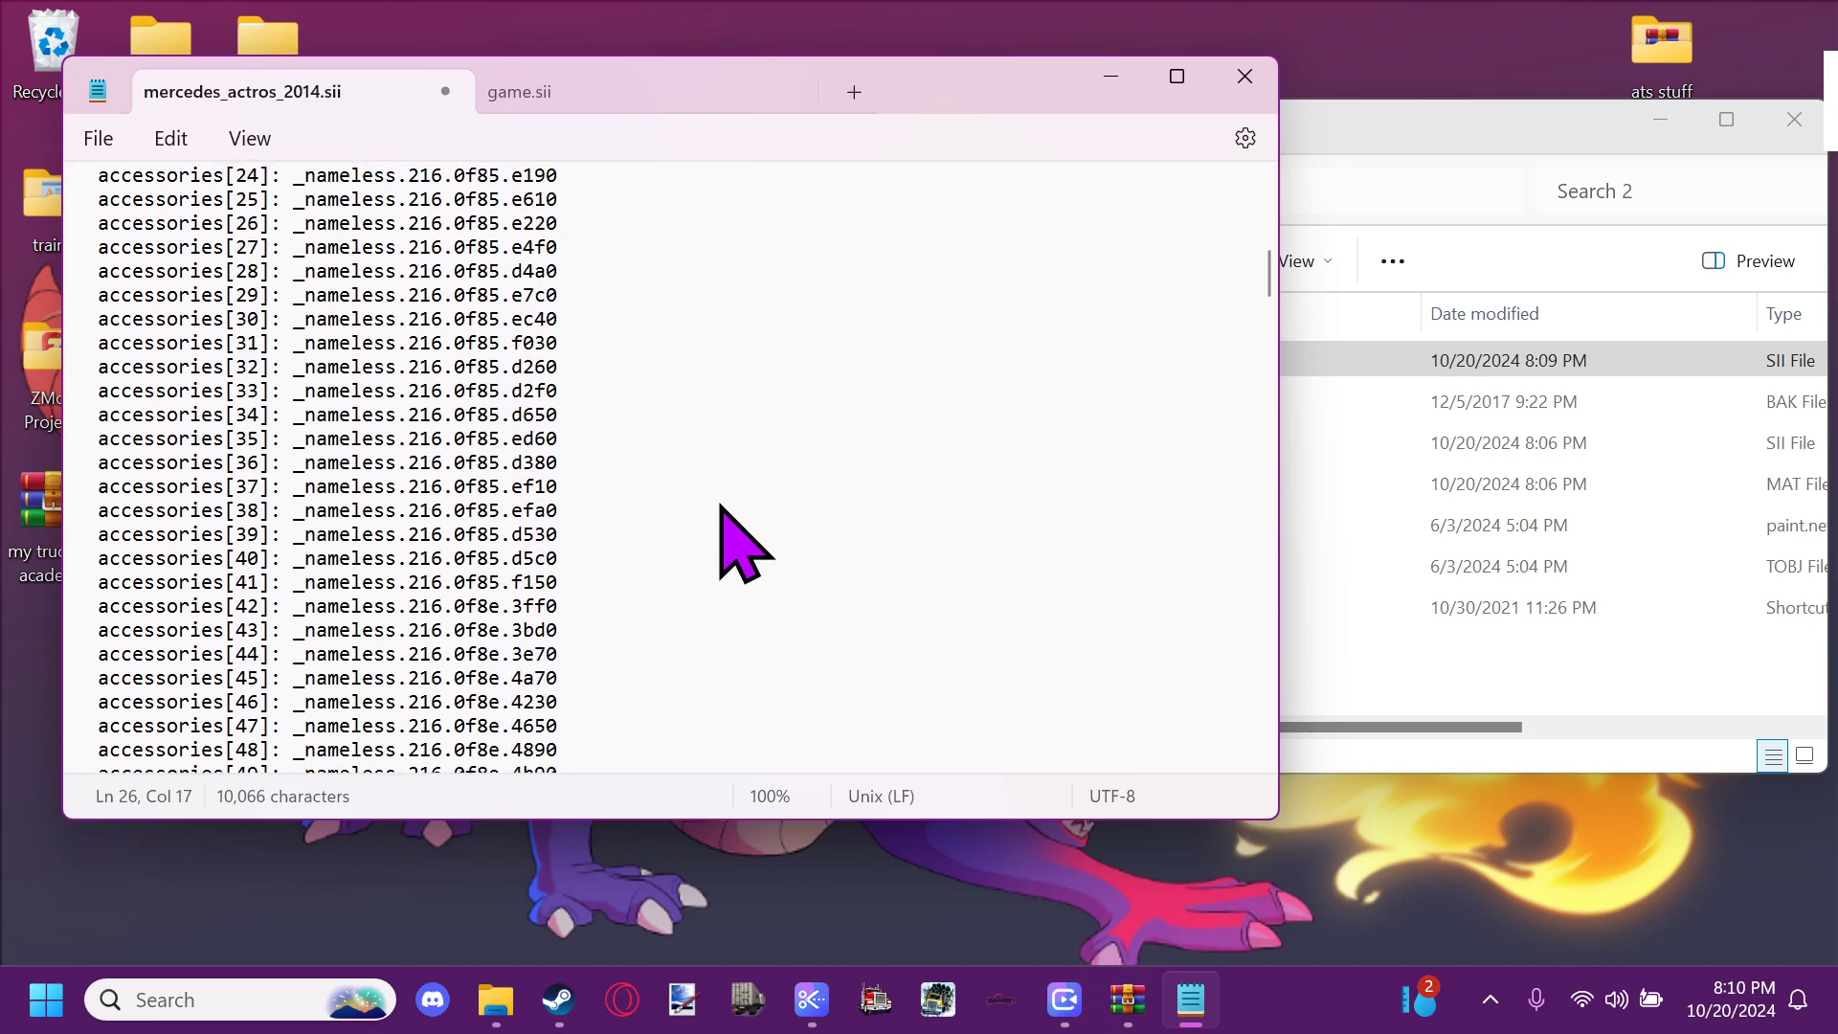
{"action": "scroll", "coordinate": [720, 504], "scroll_direction": "down", "scroll_amount": 6}
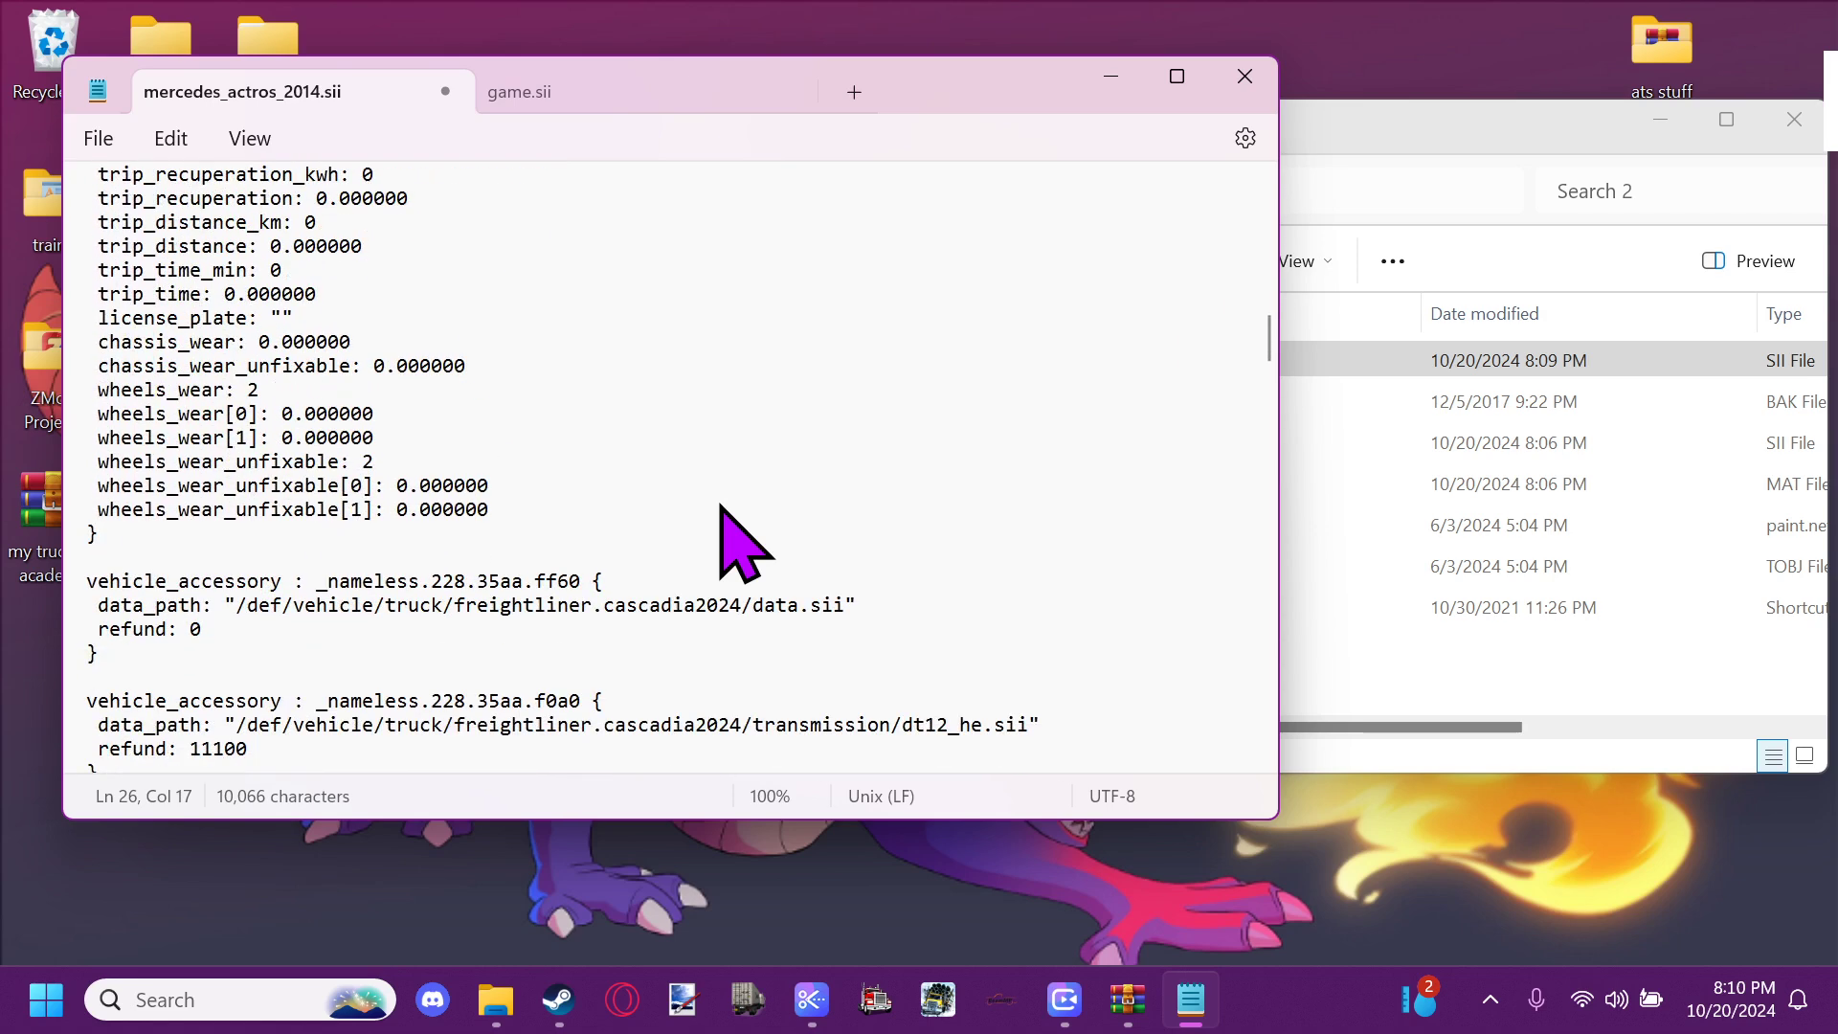
{"action": "left_click", "coordinate": [619, 92]}
{"action": "scroll", "coordinate": [287, 392], "scroll_direction": "down", "scroll_amount": 8}
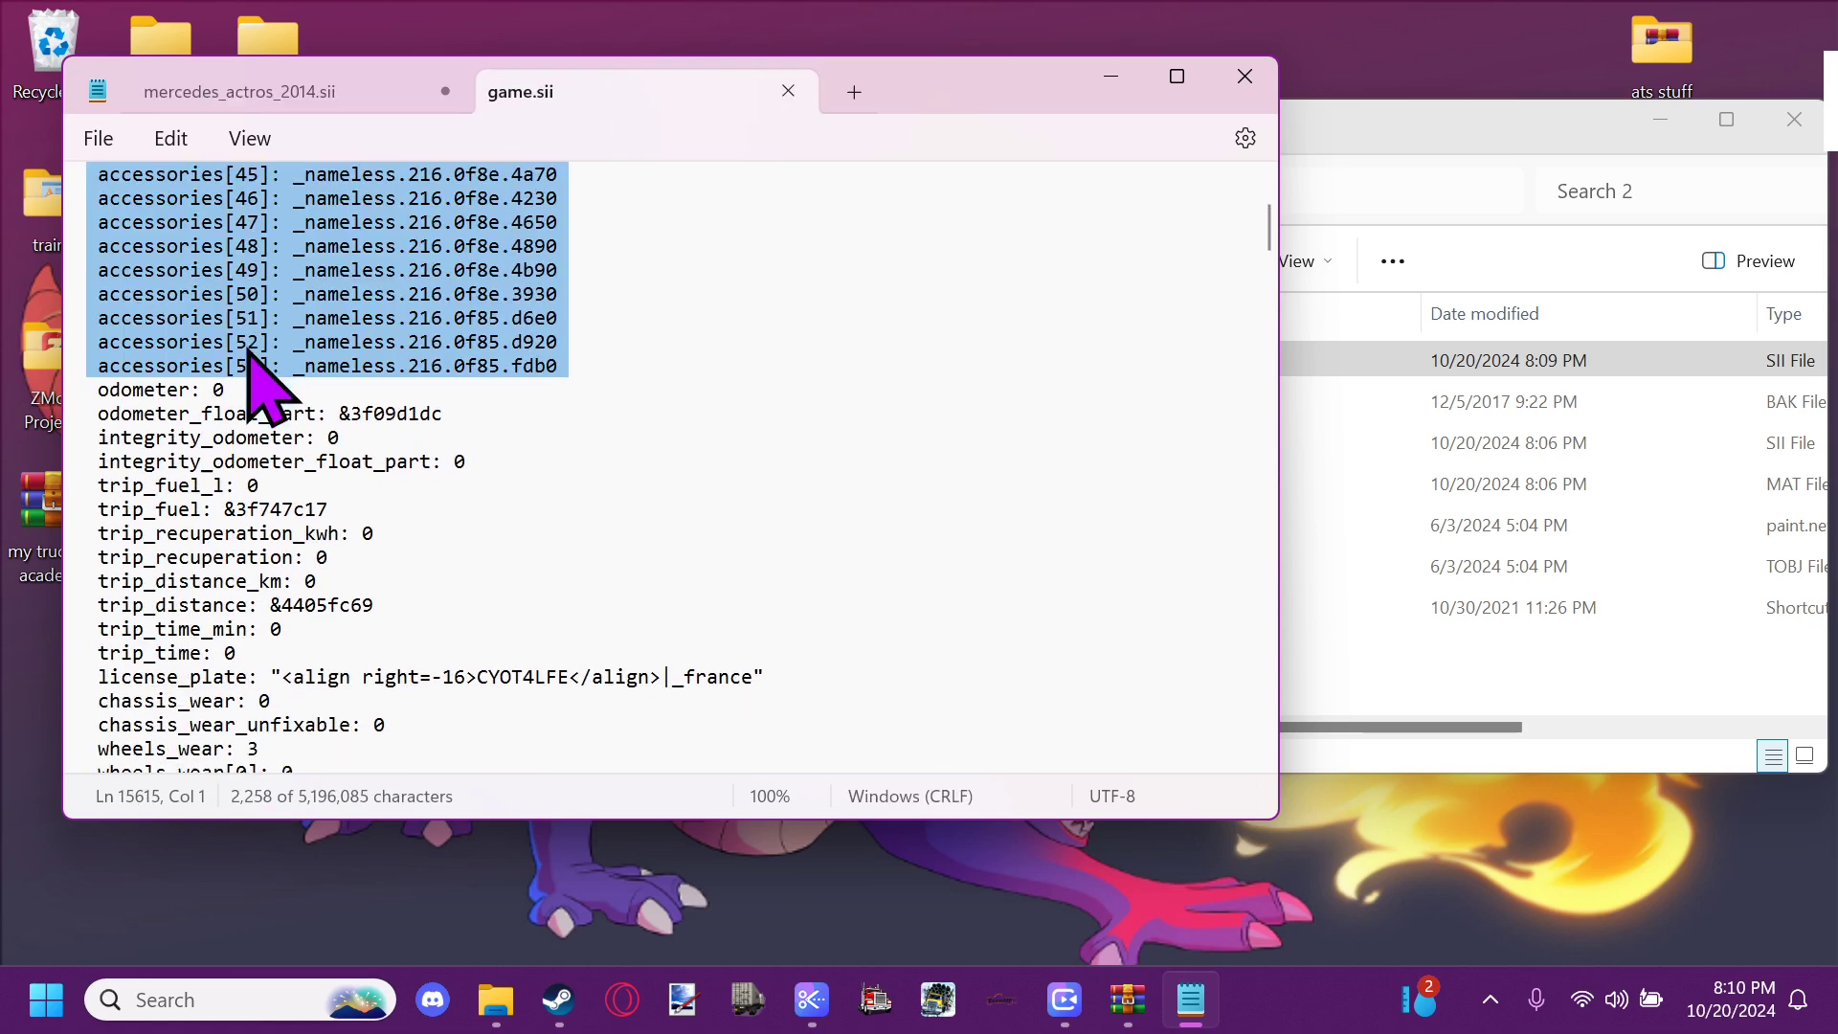
{"action": "left_click_drag", "start_coordinate": [72, 483], "coordinate": [134, 728]}
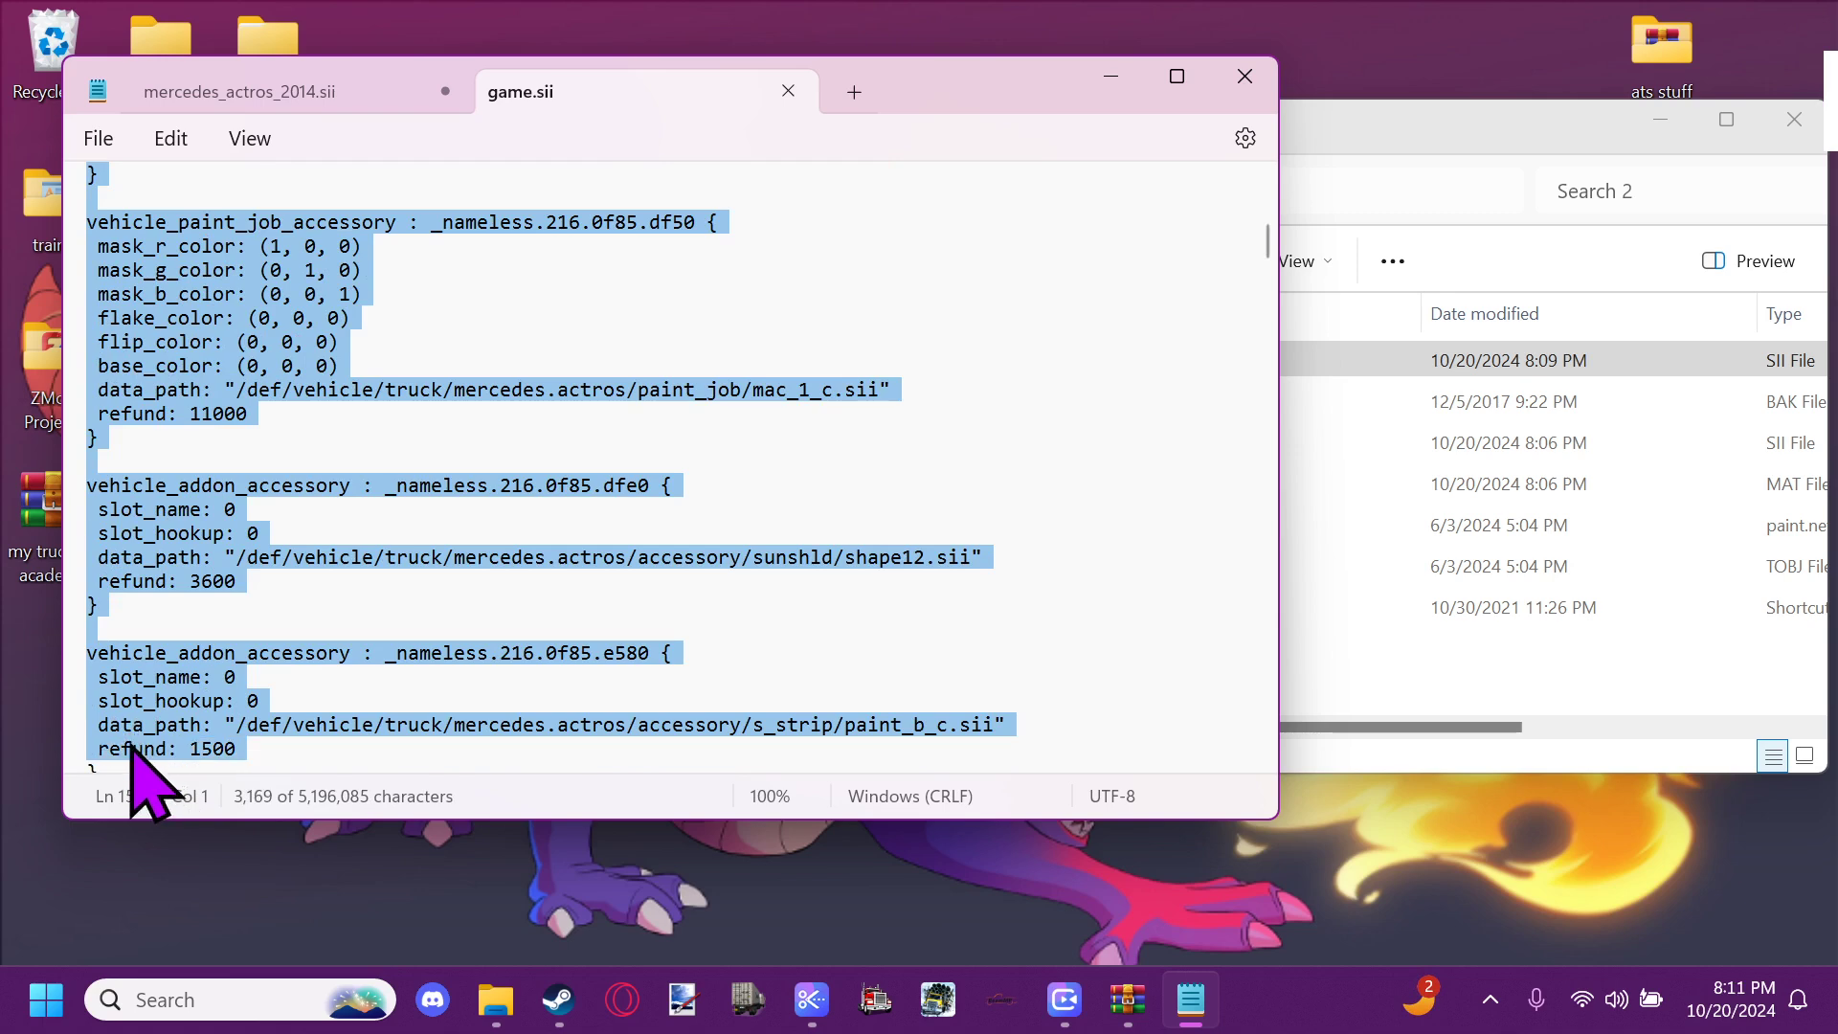
{"action": "left_click_drag", "start_coordinate": [132, 765], "coordinate": [519, 653]}
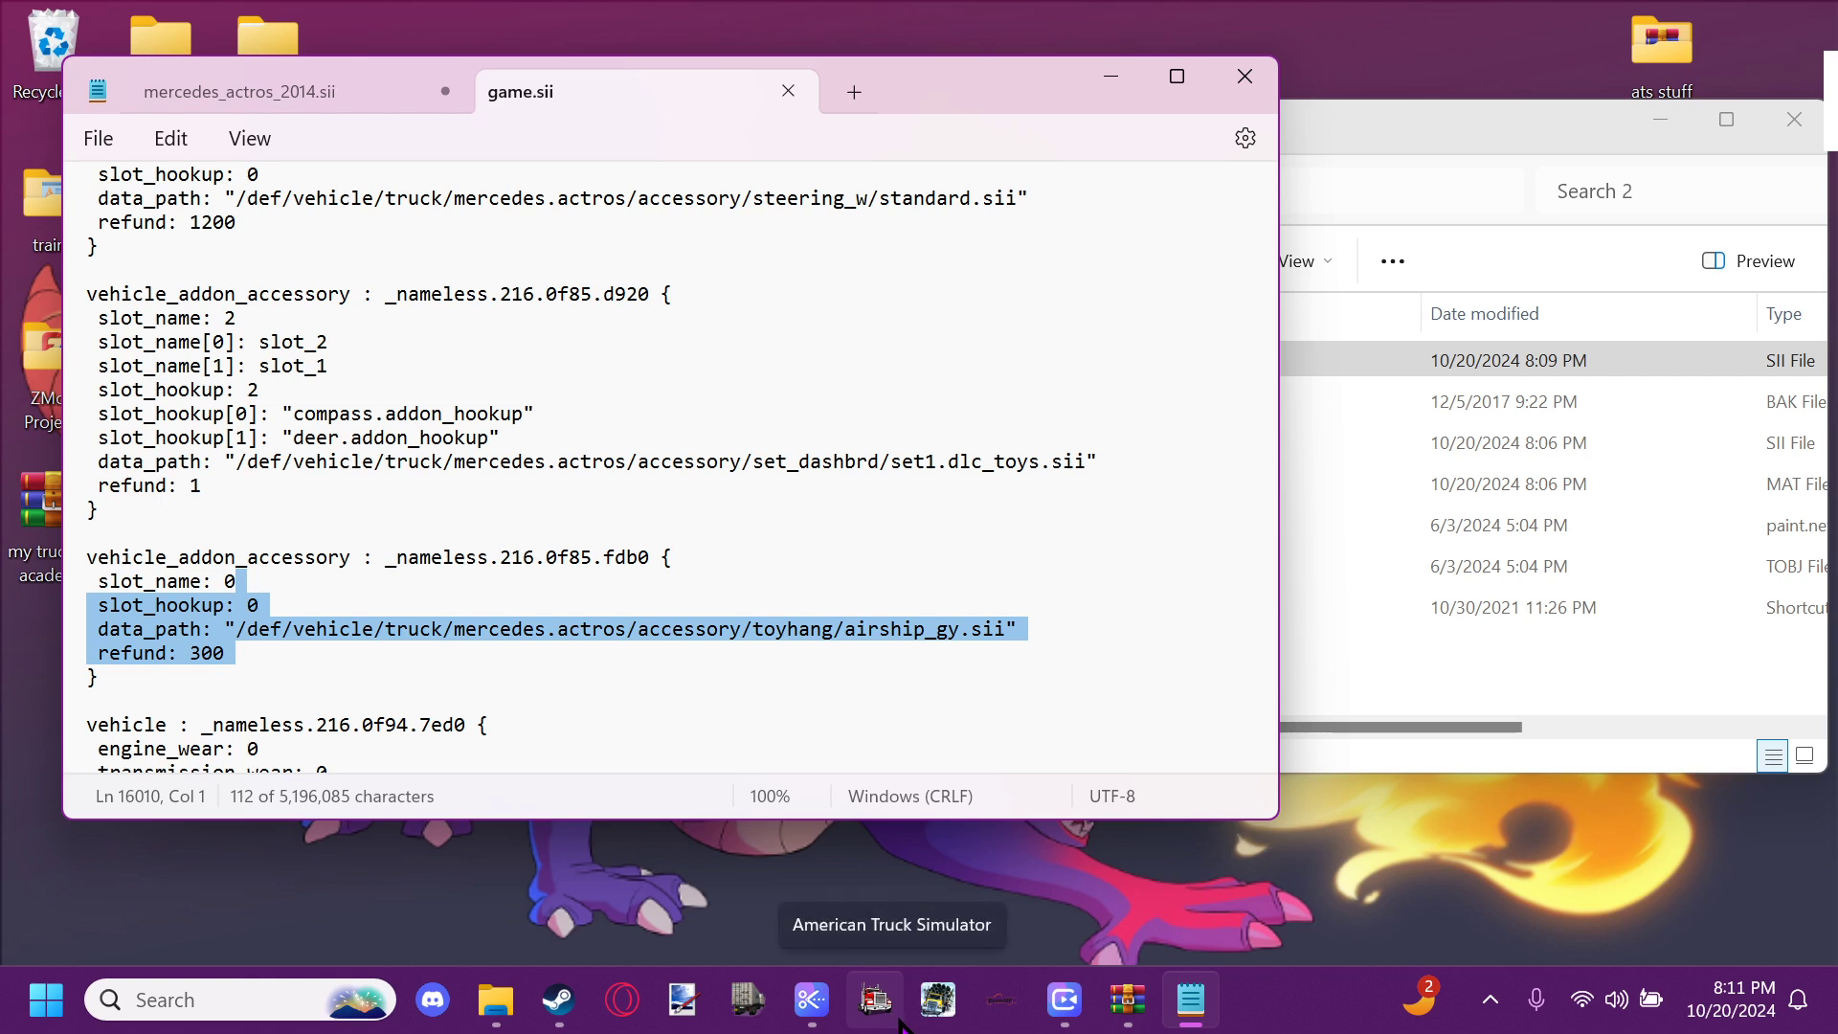
{"action": "left_click", "coordinate": [804, 529]}
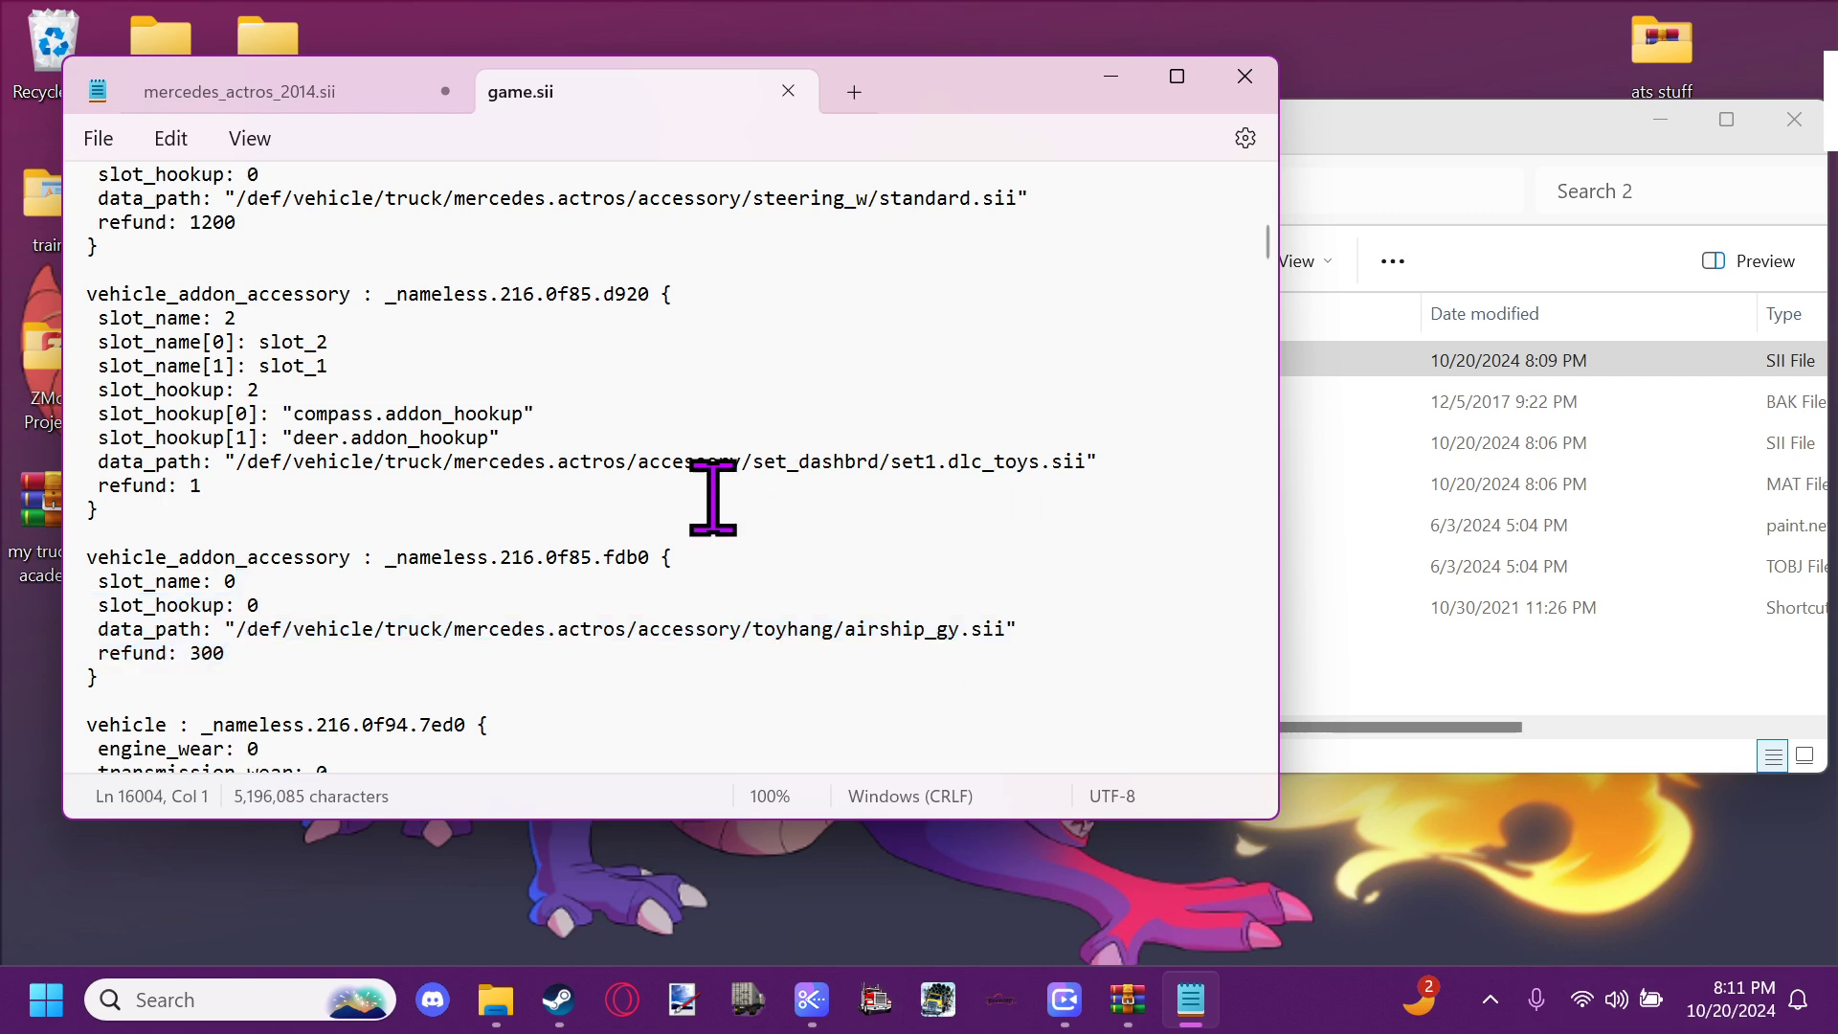
Select and copy all the truck's accessory blocks in game.sii, from _nameless.216.0f7f.f2f0 through the end of _nameless.216.0f85.fdb0
{"action": "scroll", "coordinate": [612, 388], "scroll_direction": "up", "scroll_amount": 1}
{"action": "scroll", "coordinate": [612, 388], "scroll_direction": "down", "scroll_amount": 15}
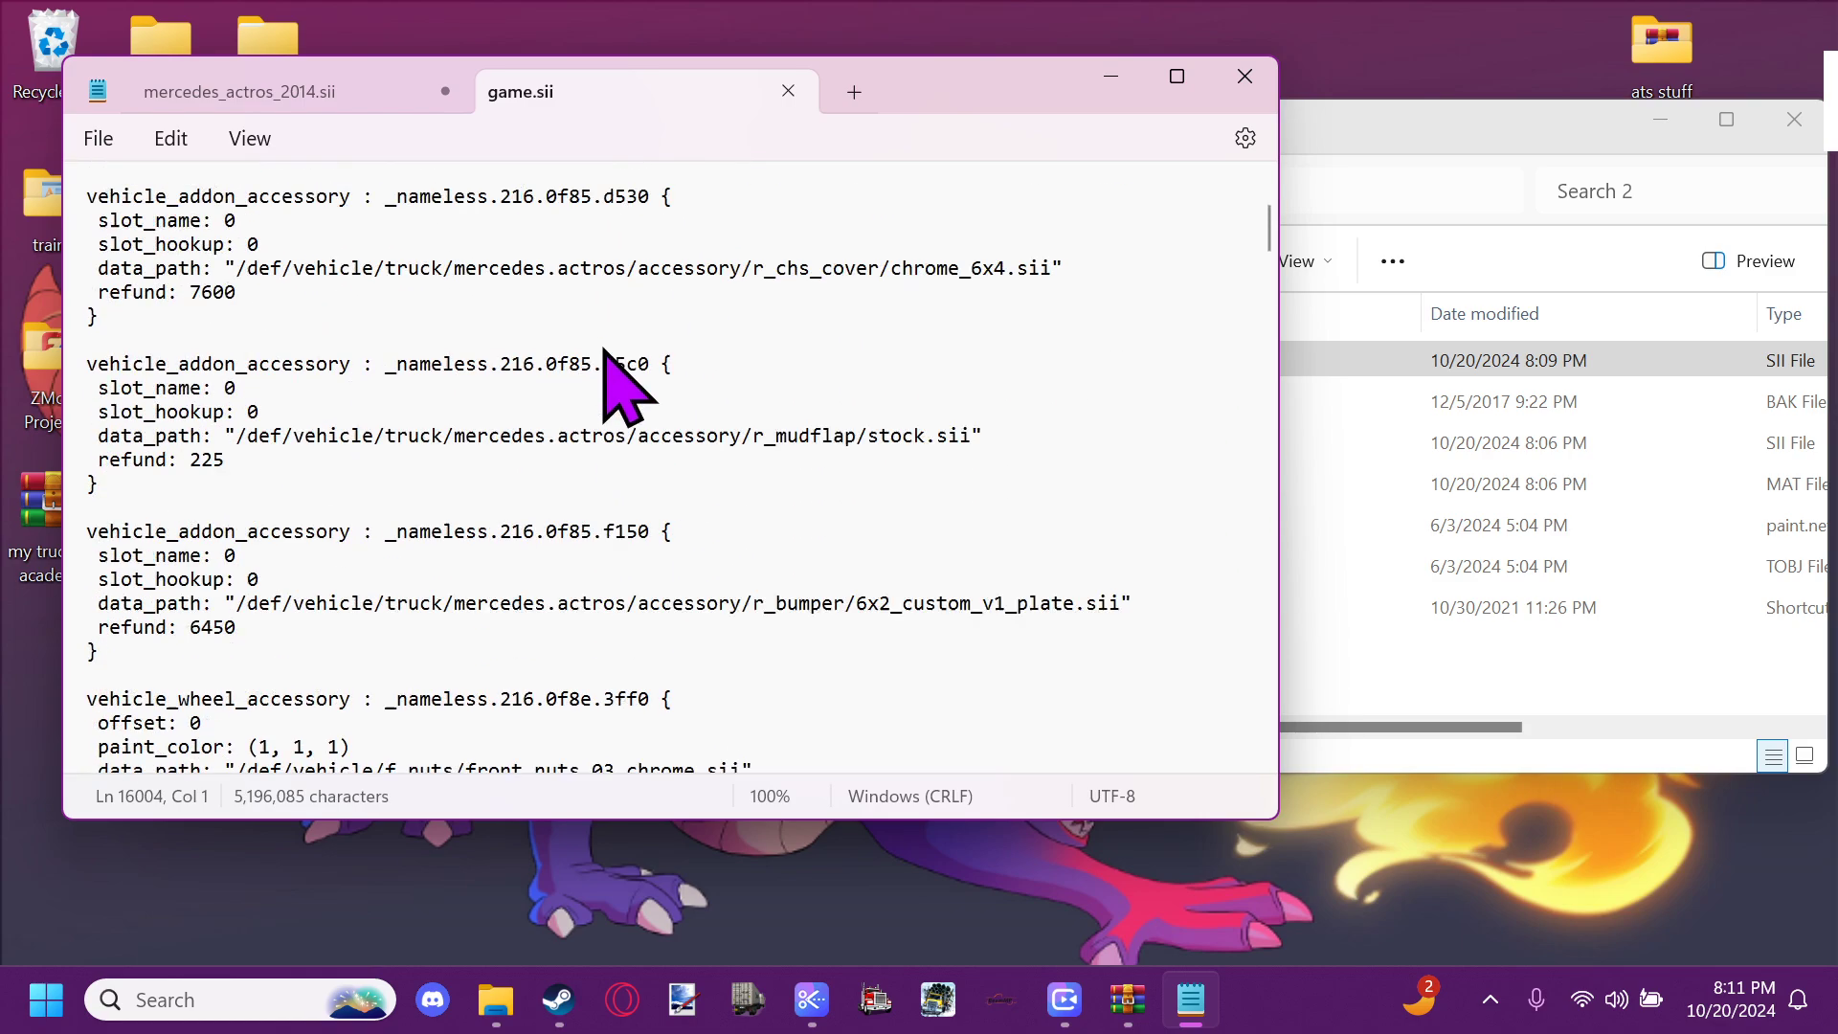
{"action": "scroll", "coordinate": [605, 352], "scroll_direction": "down", "scroll_amount": 20}
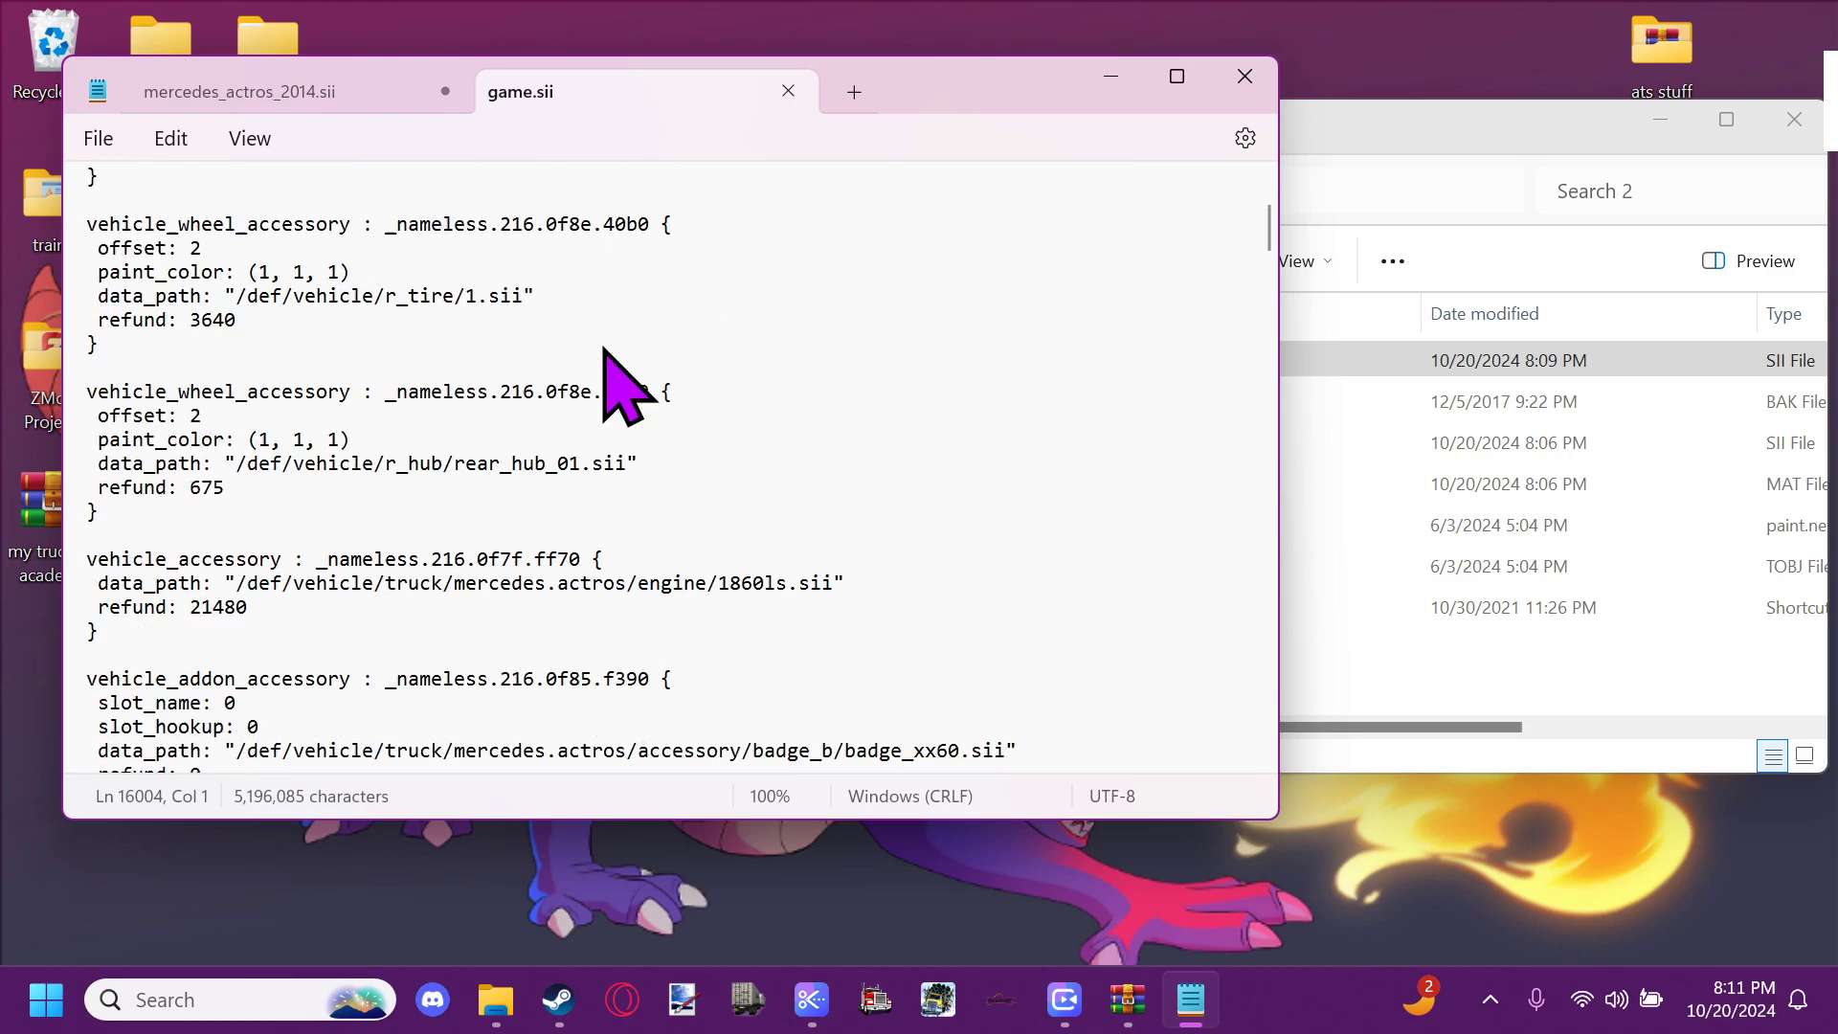
{"action": "scroll", "coordinate": [605, 353], "scroll_direction": "up", "scroll_amount": 15}
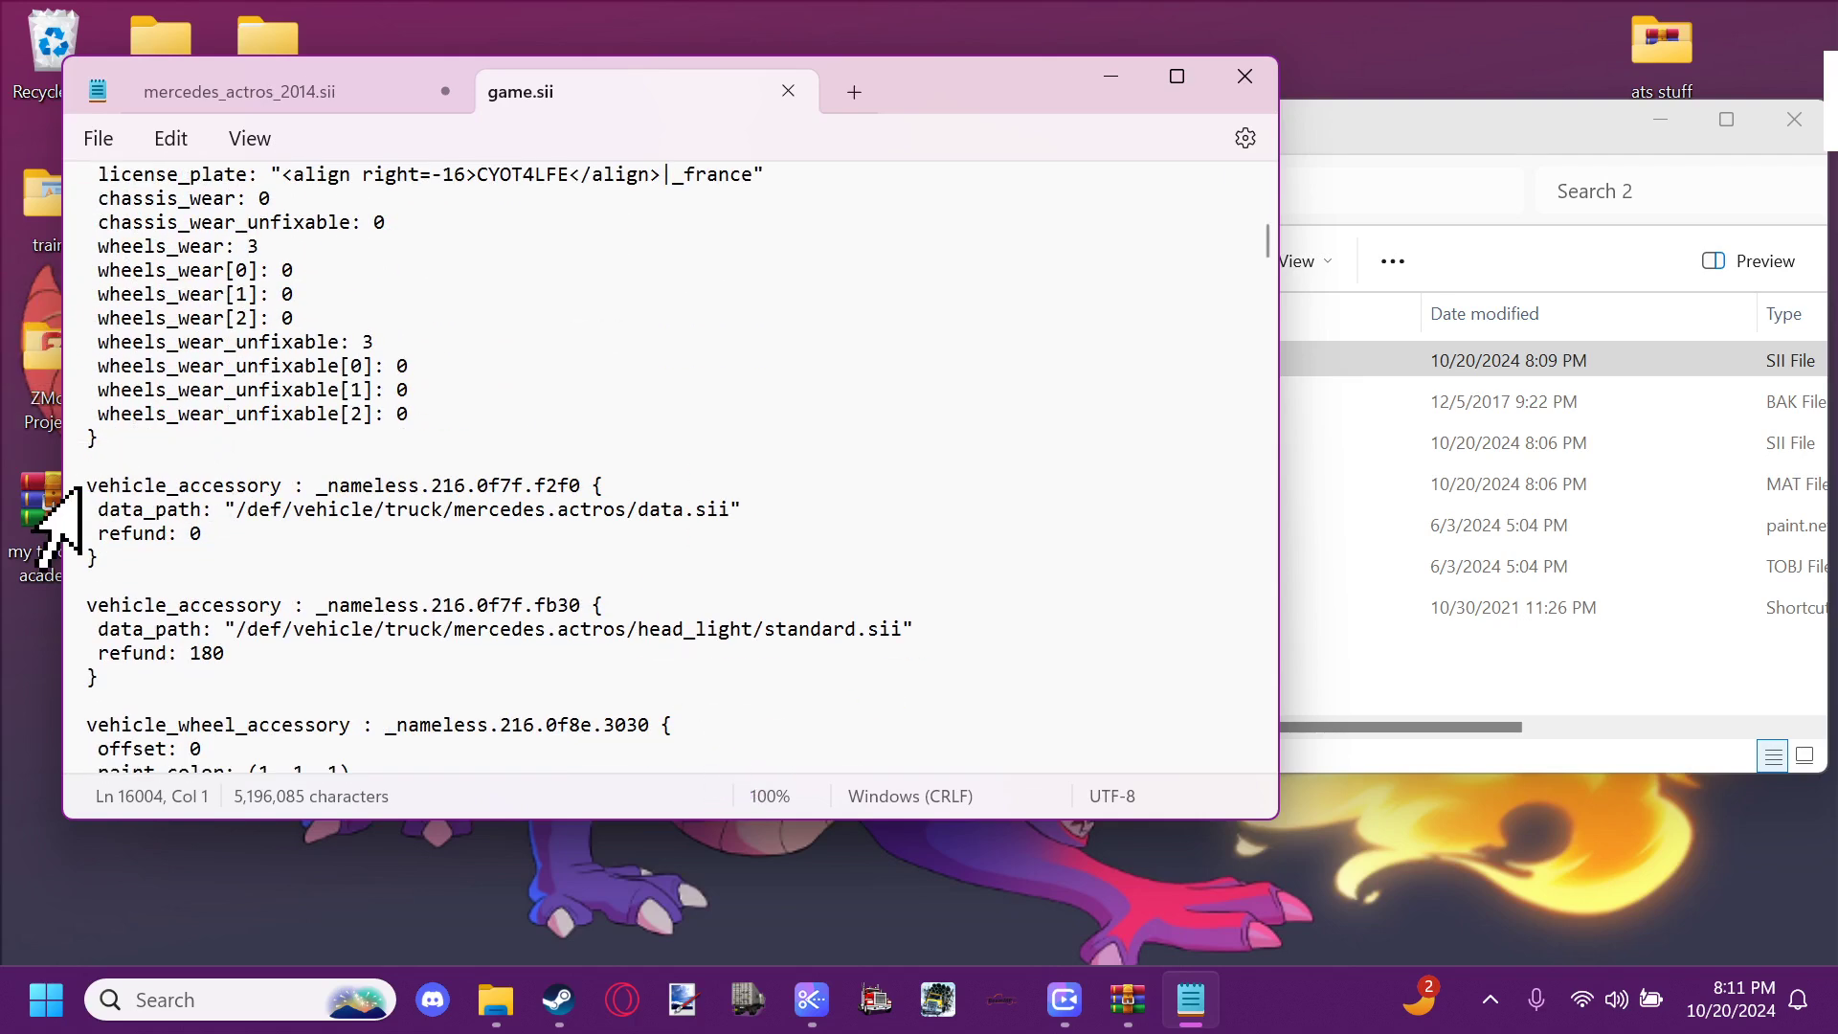
{"action": "left_click_drag", "start_coordinate": [83, 487], "coordinate": [209, 627]}
{"action": "scroll", "coordinate": [90, 548], "scroll_direction": "down", "scroll_amount": 15}
{"action": "scroll", "coordinate": [205, 615], "scroll_direction": "down", "scroll_amount": 20}
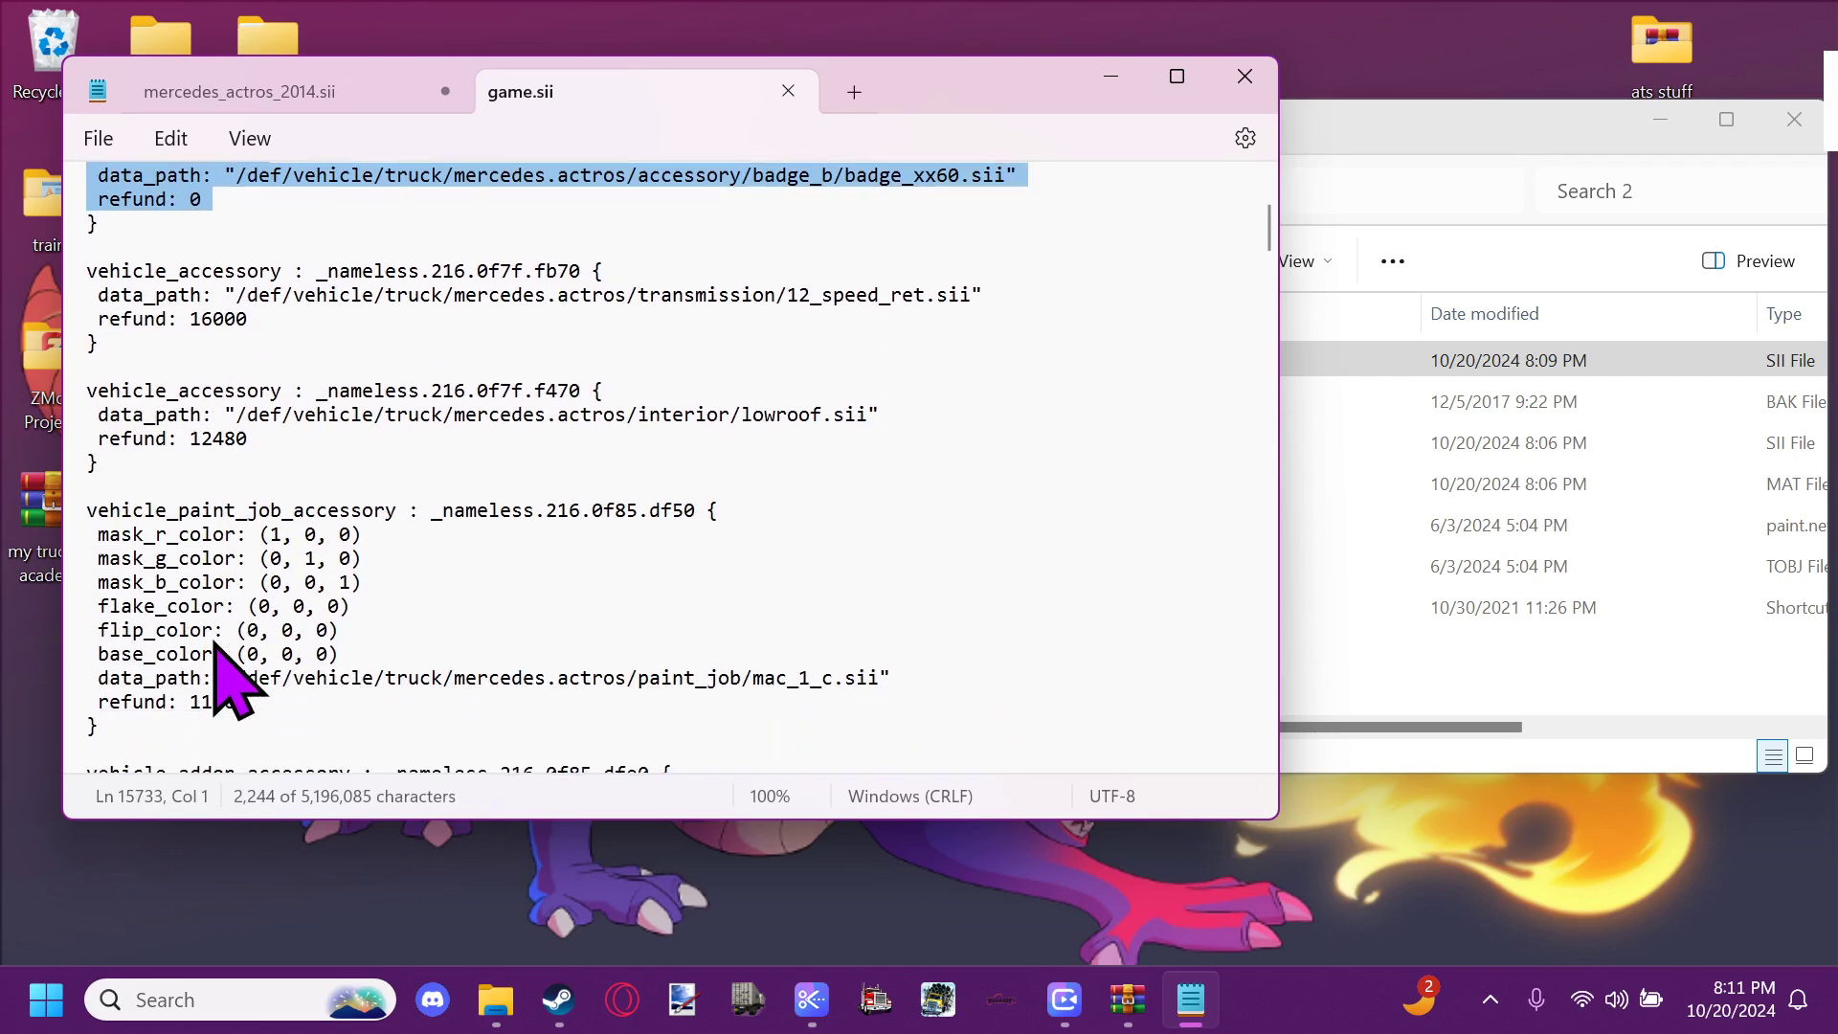
{"action": "scroll", "coordinate": [218, 661], "scroll_direction": "down", "scroll_amount": 14}
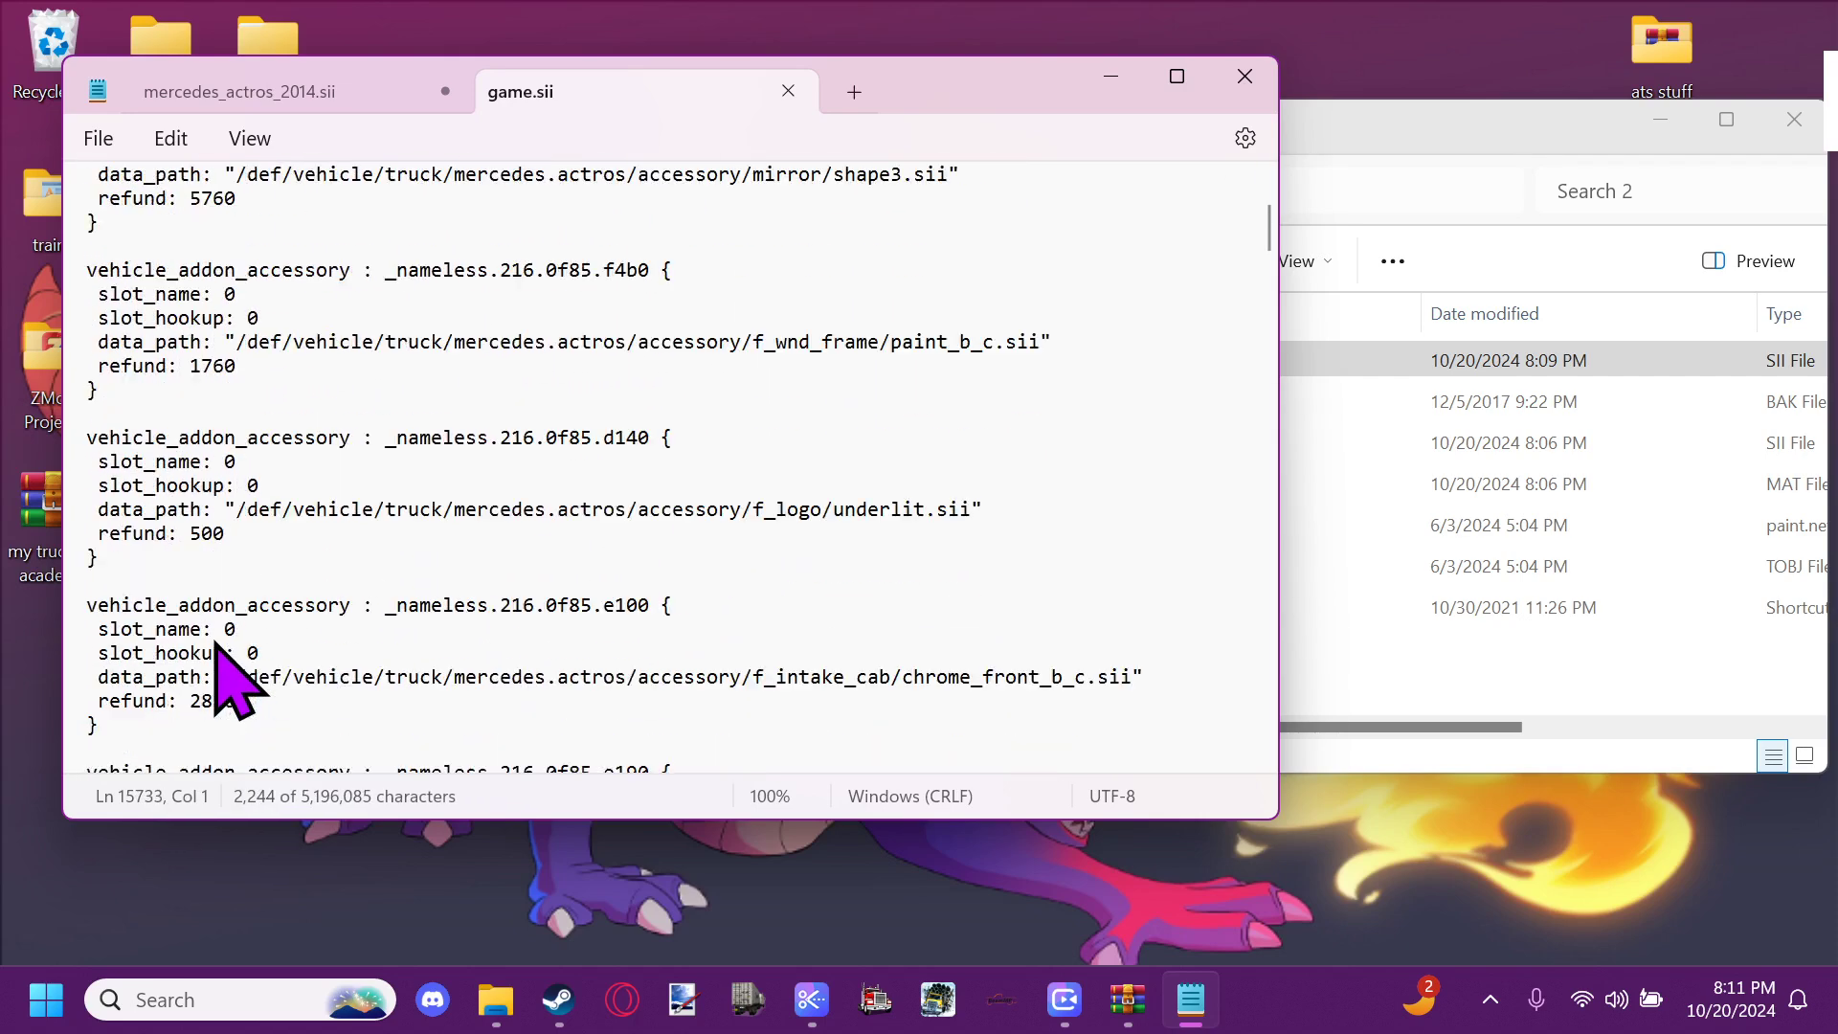
{"action": "scroll", "coordinate": [216, 647], "scroll_direction": "down", "scroll_amount": 10}
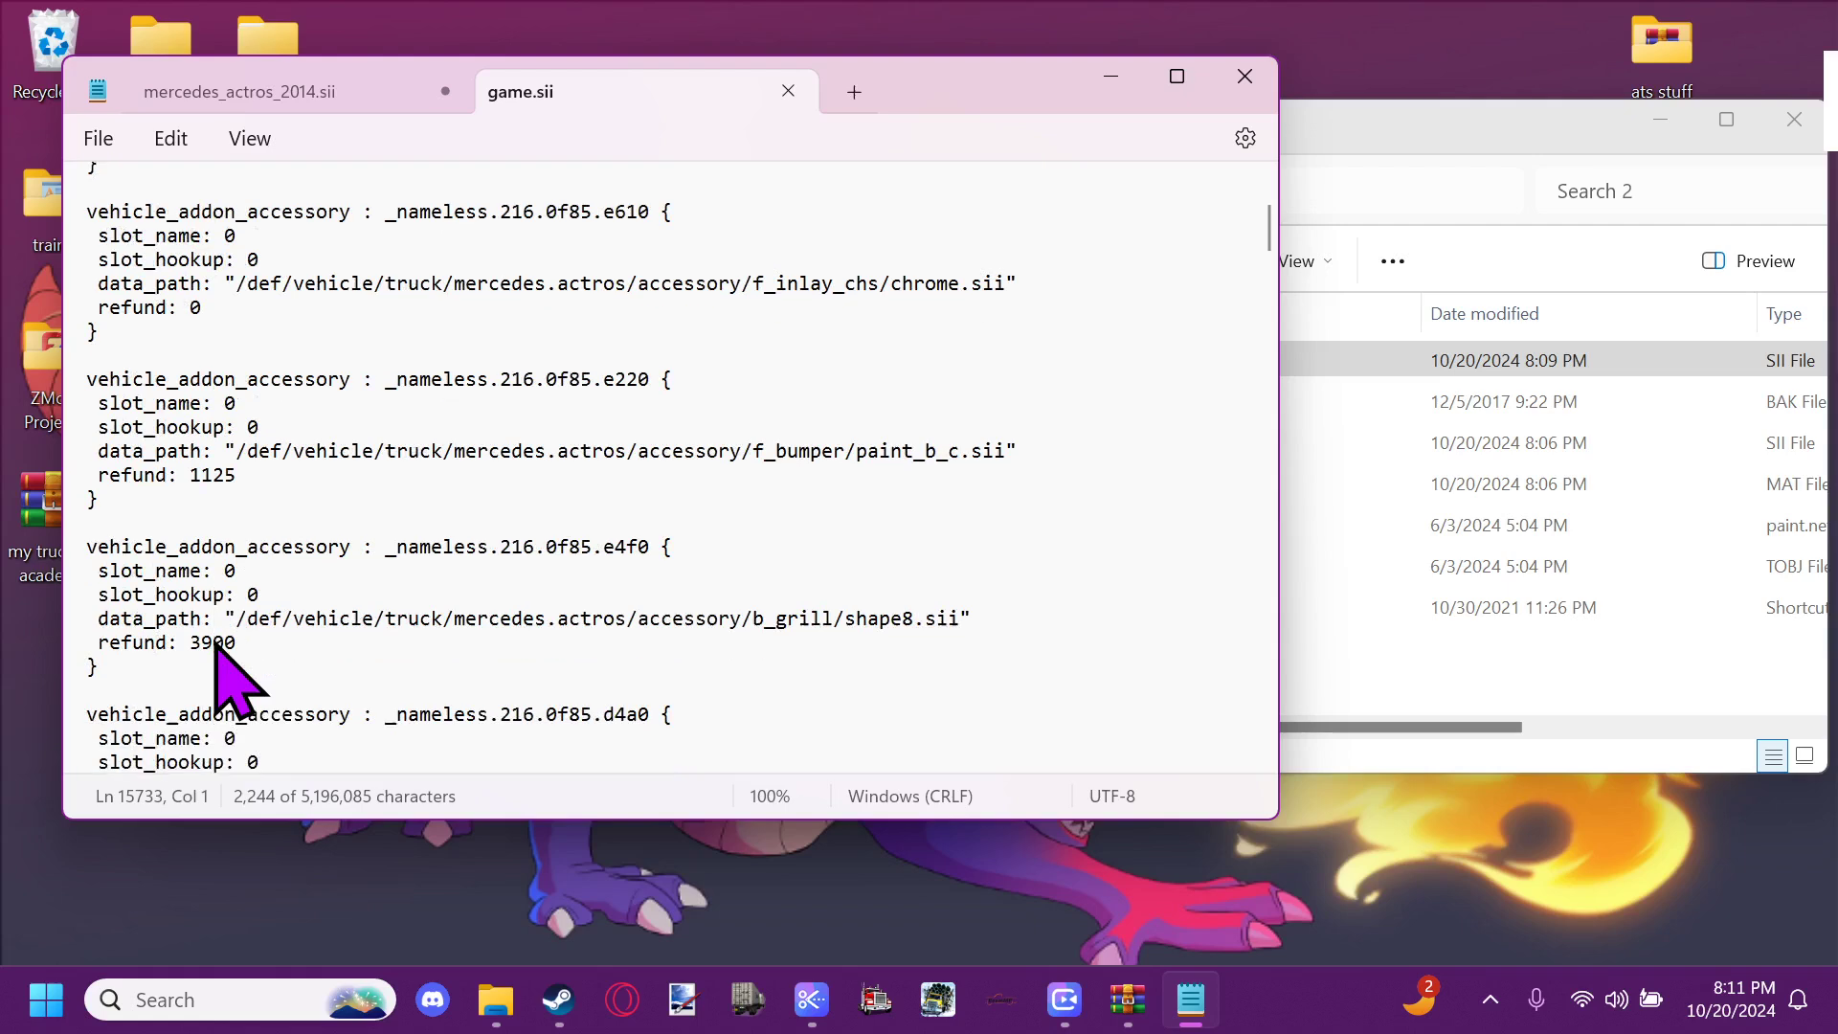
{"action": "scroll", "coordinate": [216, 646], "scroll_direction": "down", "scroll_amount": 8}
{"action": "left_click", "coordinate": [215, 651], "text": "shift"}
{"action": "scroll", "coordinate": [210, 655], "scroll_direction": "down", "scroll_amount": 2}
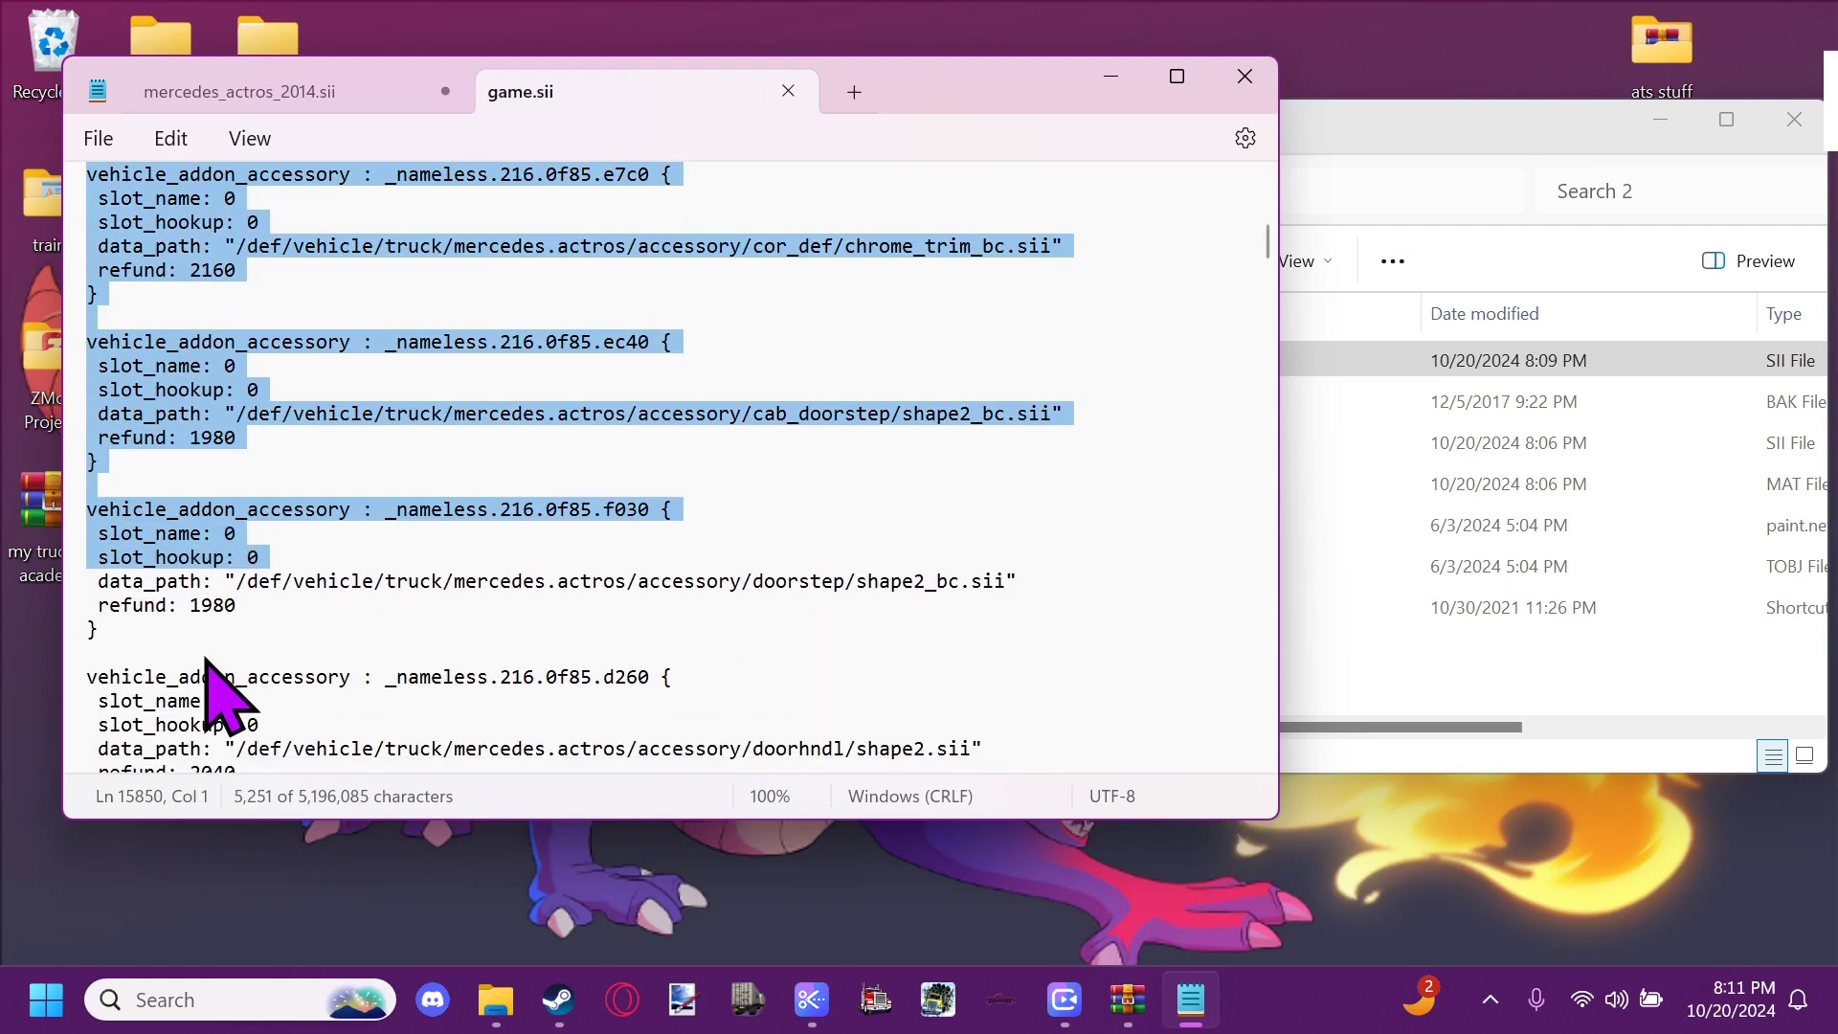
{"action": "key", "text": "shift+Down"}
{"action": "key", "text": "shift+Down"}
{"action": "key", "text": "shift+Down"}
{"action": "key", "text": "shift+Down"}
{"action": "key", "text": "shift+Down"}
{"action": "key", "text": "shift+Down"}
{"action": "key", "text": "shift+Down"}
{"action": "key", "text": "shift+Down"}
{"action": "key", "text": "shift+Down"}
{"action": "key", "text": "shift+Down"}
{"action": "key", "text": "shift+Down"}
{"action": "key", "text": "shift+Down"}
{"action": "key", "text": "shift+Down"}
{"action": "scroll", "coordinate": [230, 680], "scroll_direction": "down", "scroll_amount": 6}
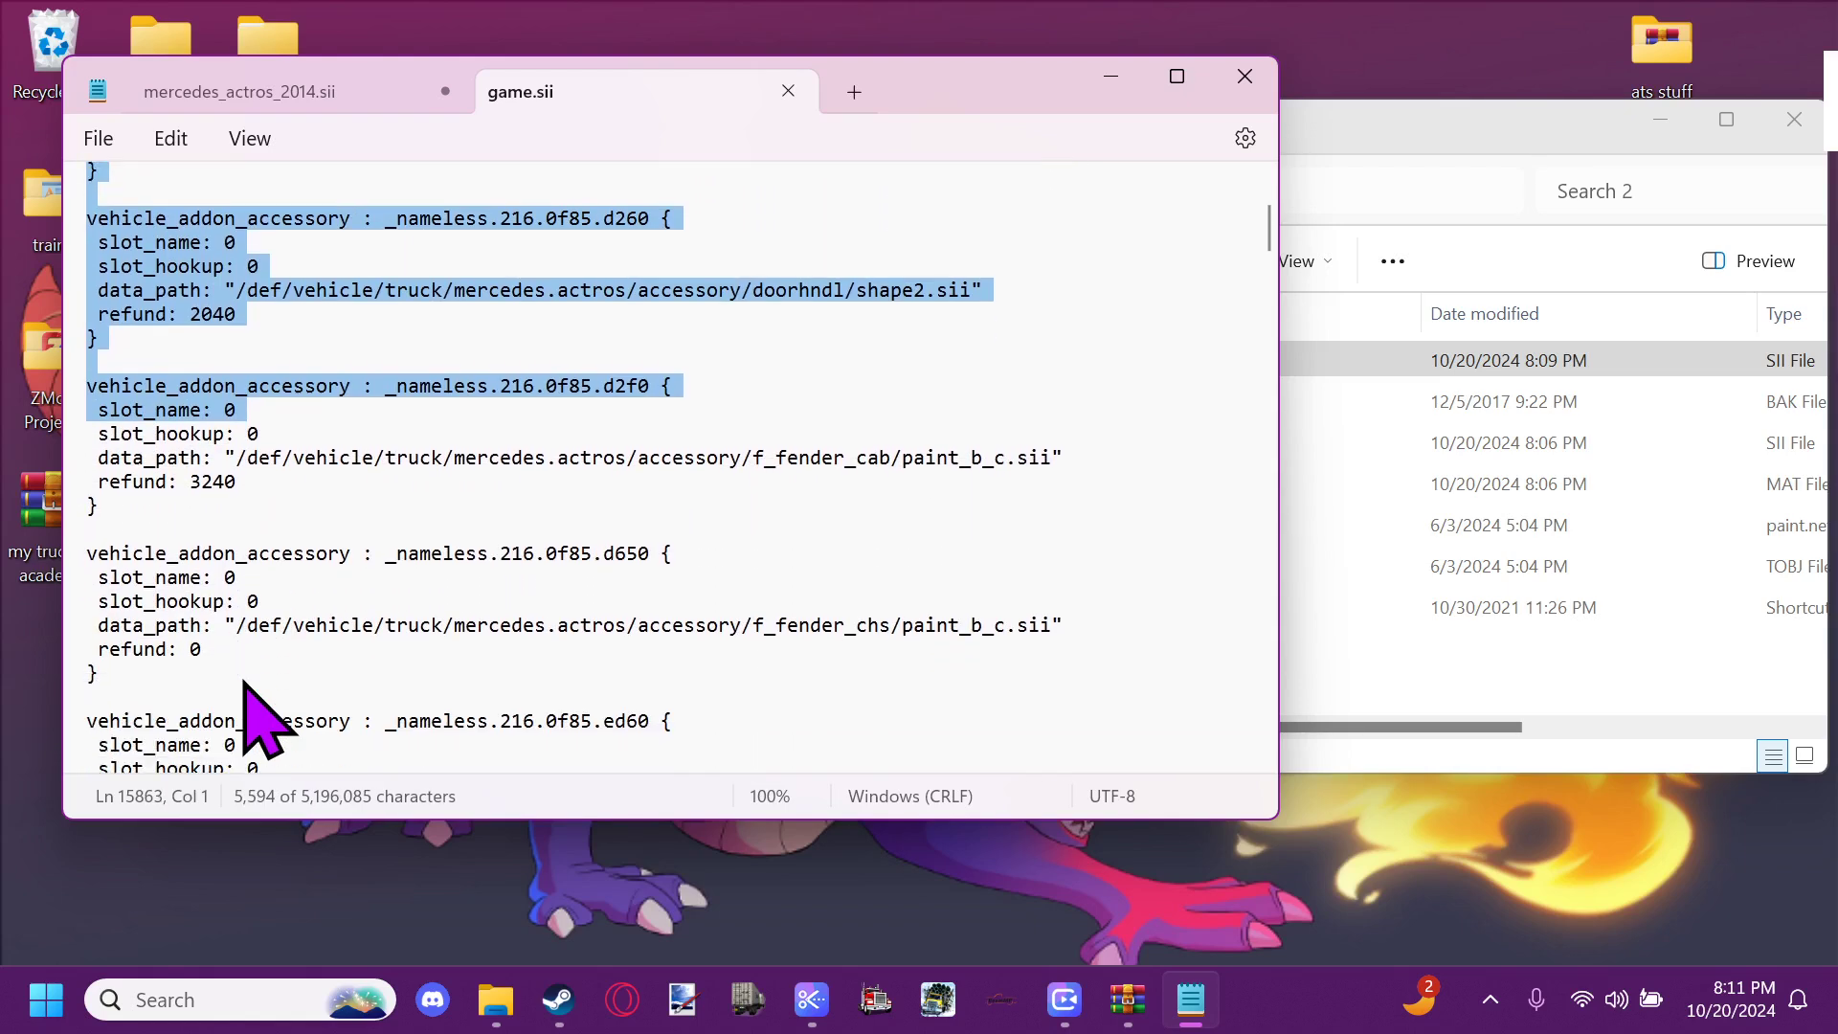
{"action": "scroll", "coordinate": [244, 681], "scroll_direction": "down", "scroll_amount": 14}
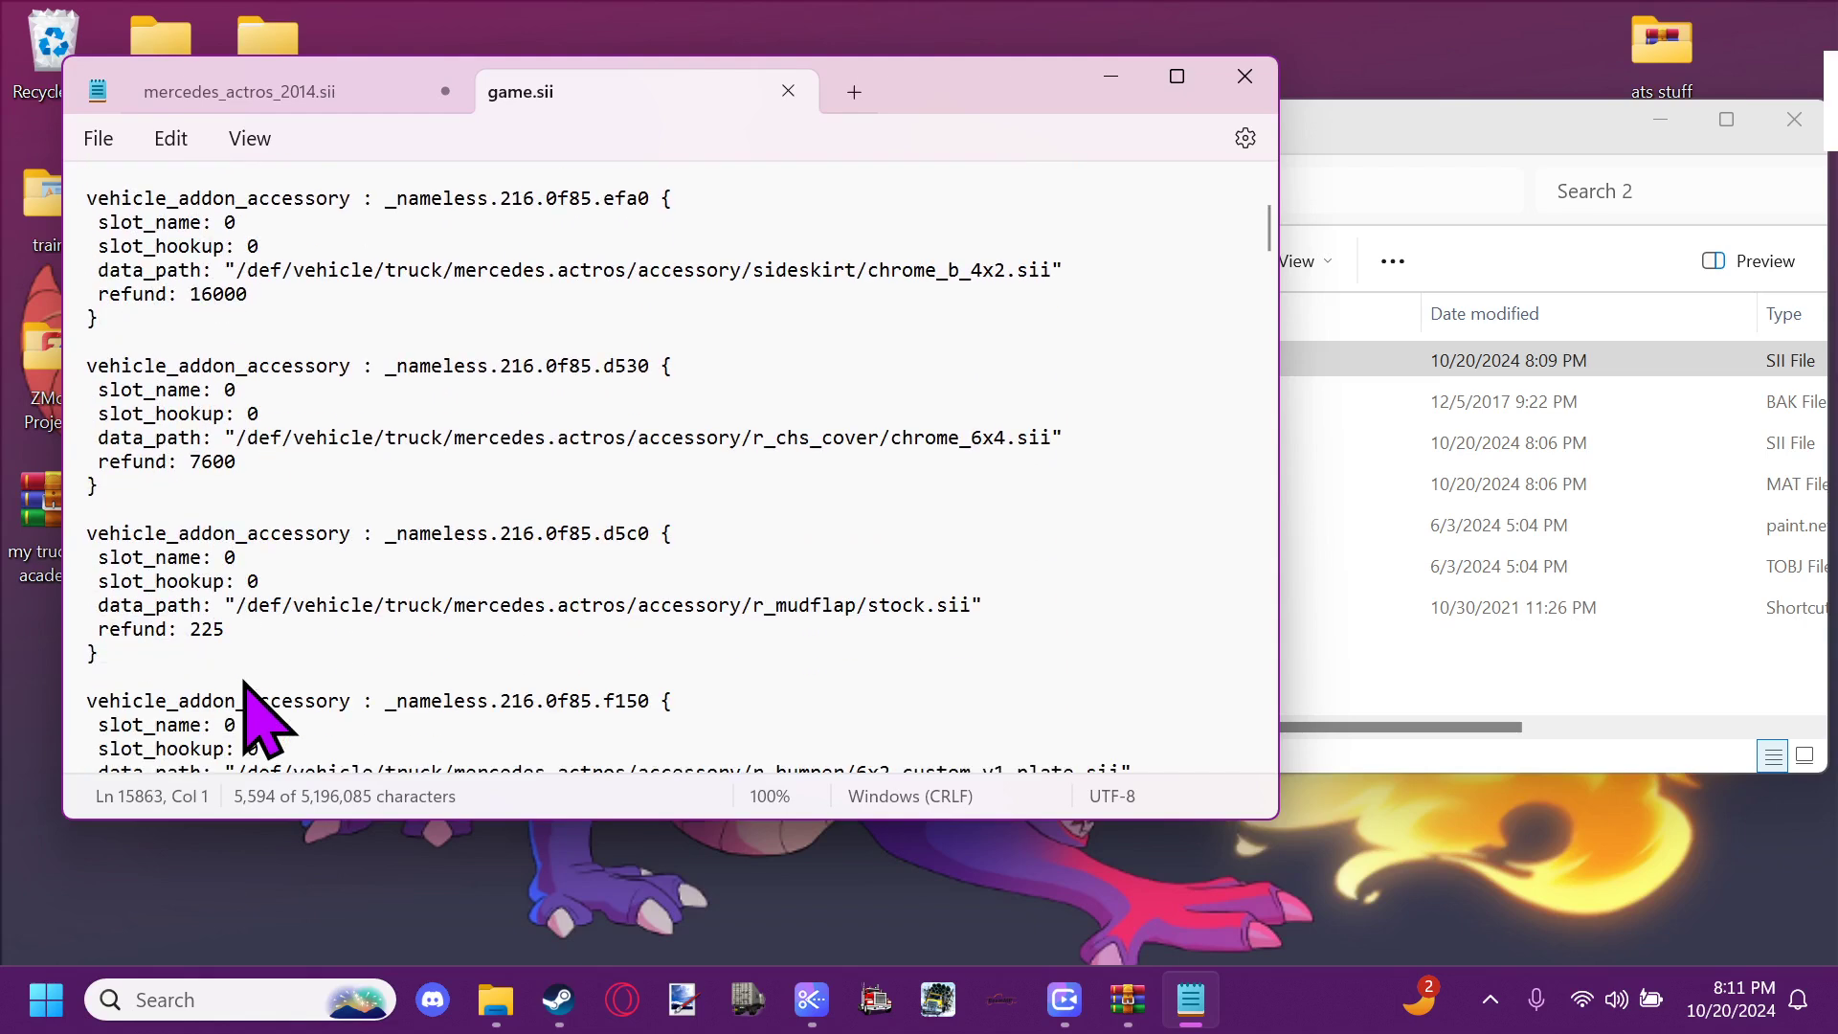
{"action": "scroll", "coordinate": [245, 682], "scroll_direction": "down", "scroll_amount": 13}
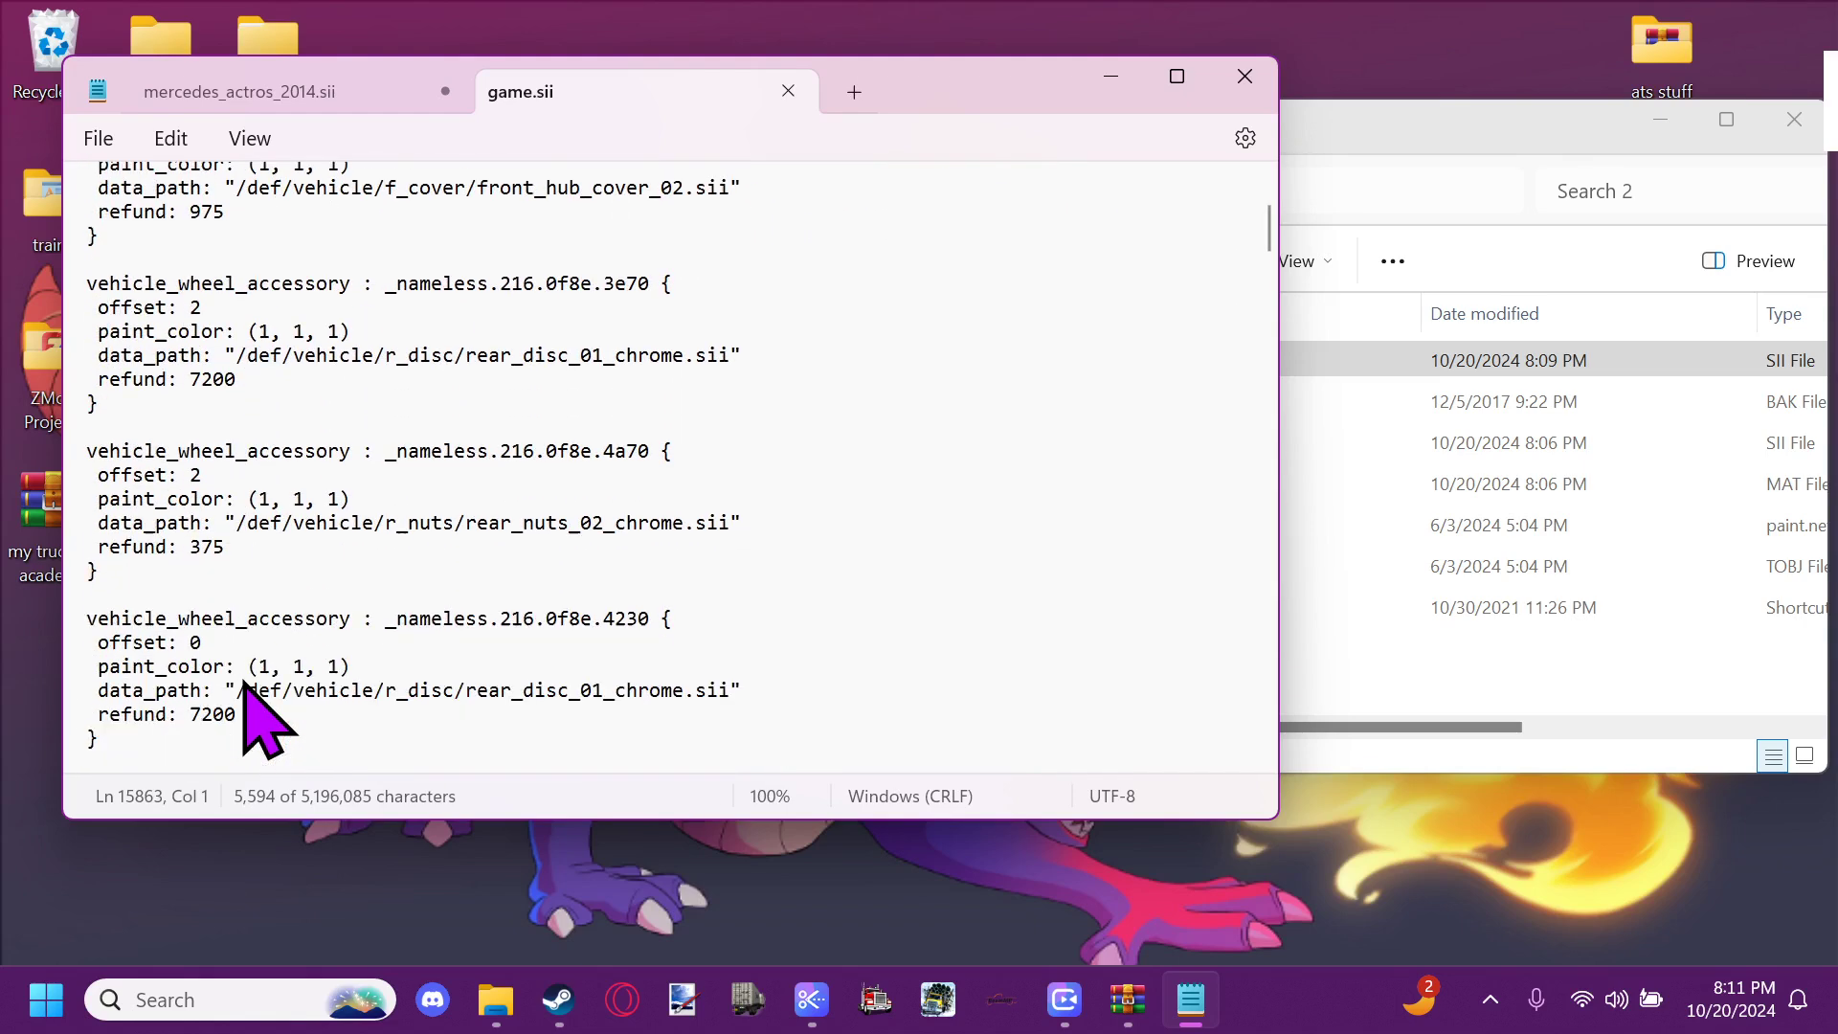
{"action": "scroll", "coordinate": [244, 682], "scroll_direction": "down", "scroll_amount": 12}
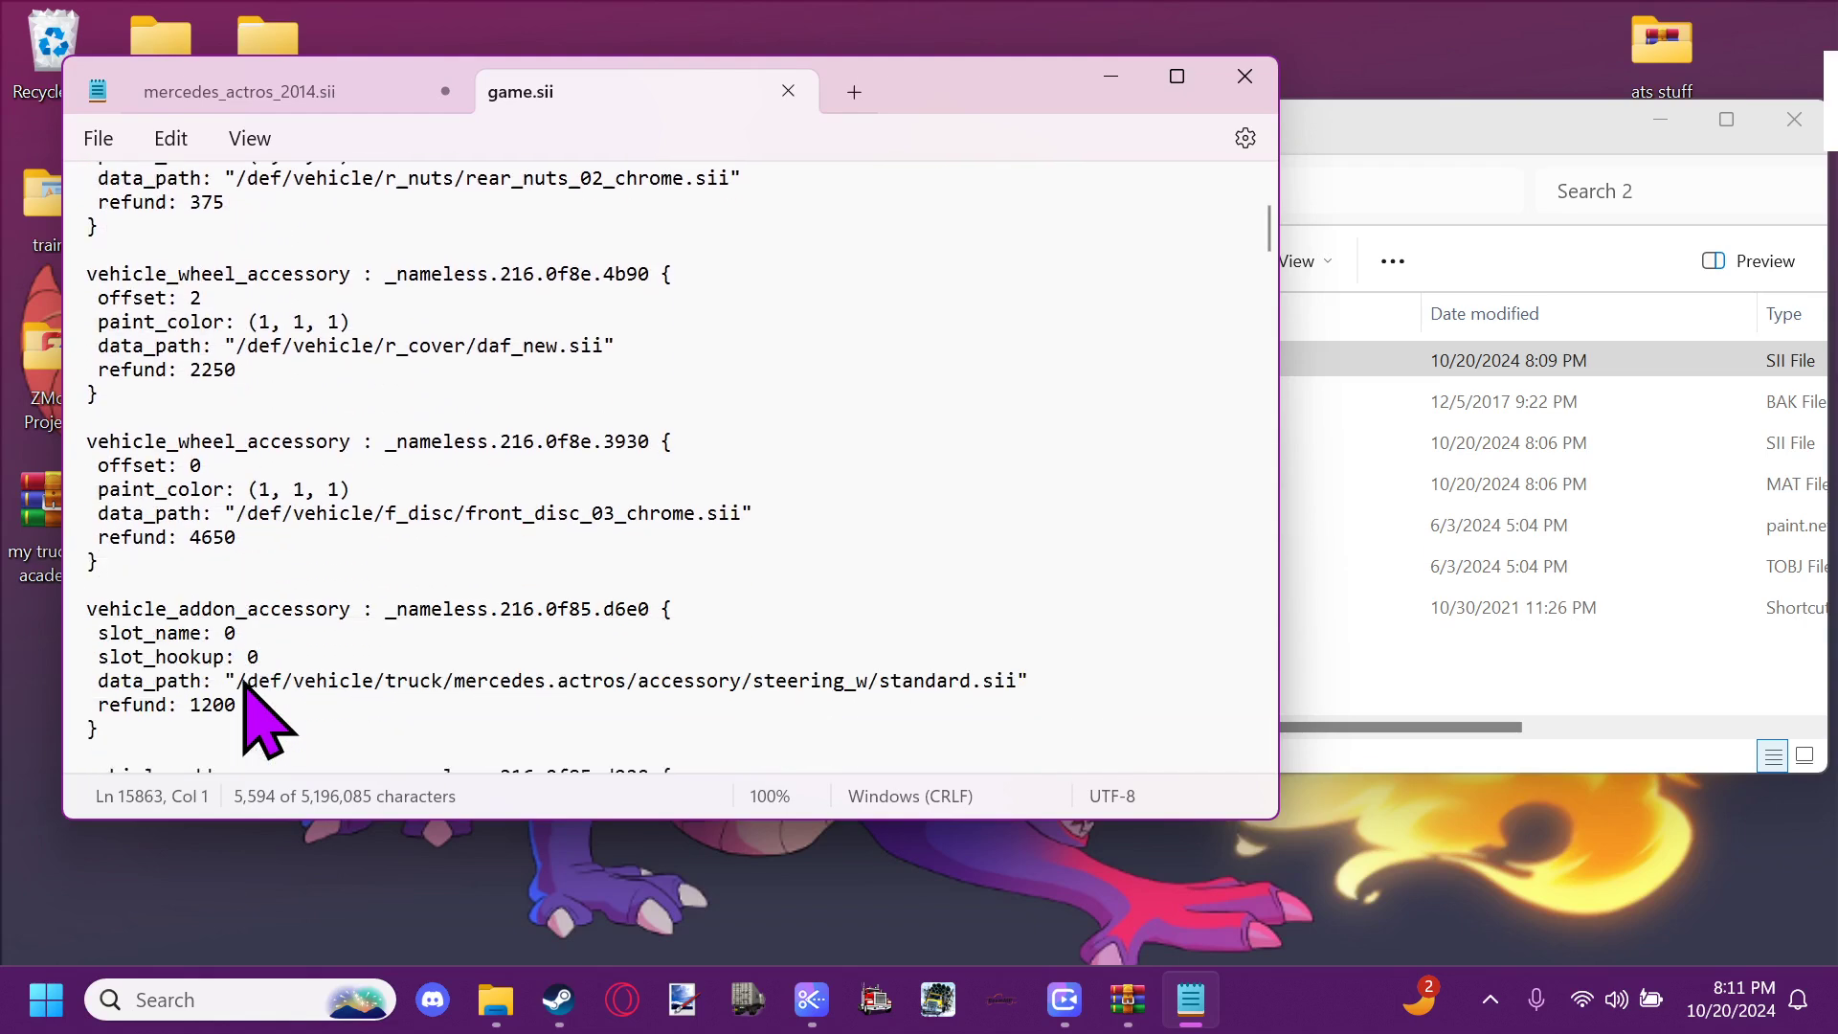
{"action": "scroll", "coordinate": [244, 682], "scroll_direction": "down", "scroll_amount": 10}
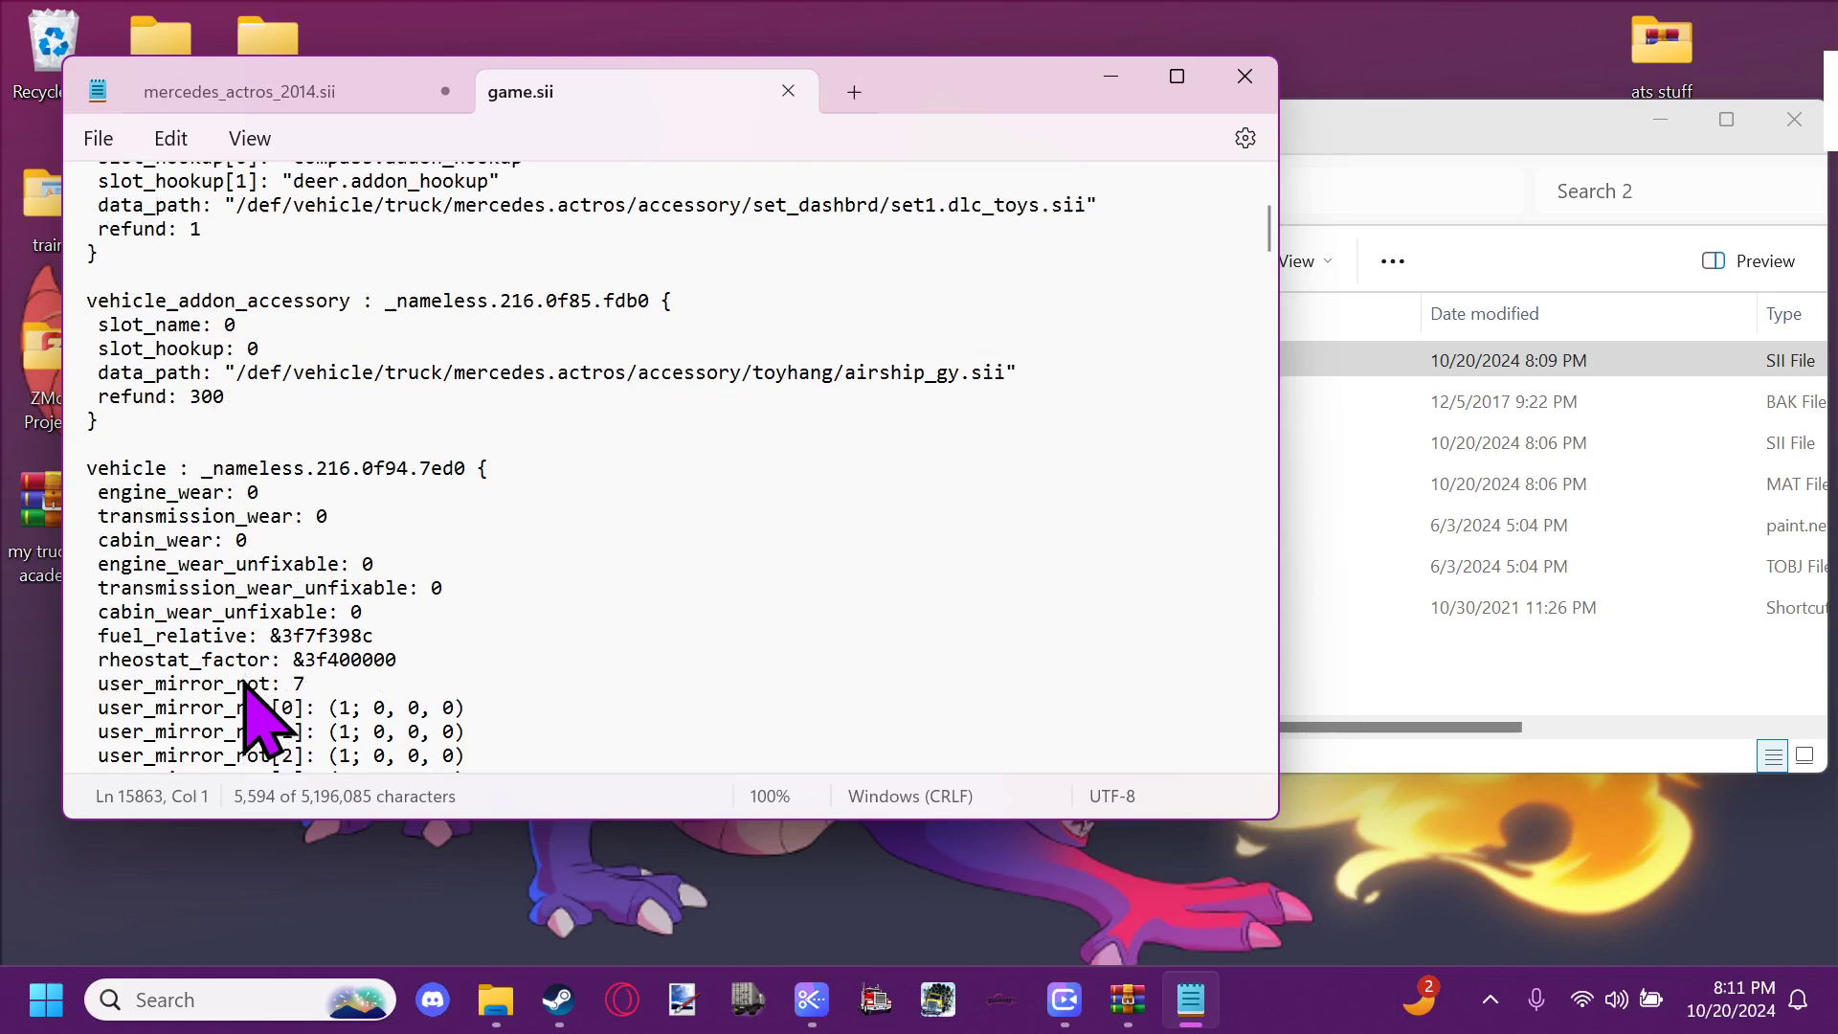
{"action": "scroll", "coordinate": [244, 681], "scroll_direction": "down", "scroll_amount": 1}
{"action": "left_click_drag", "start_coordinate": [244, 682], "coordinate": [287, 362]}
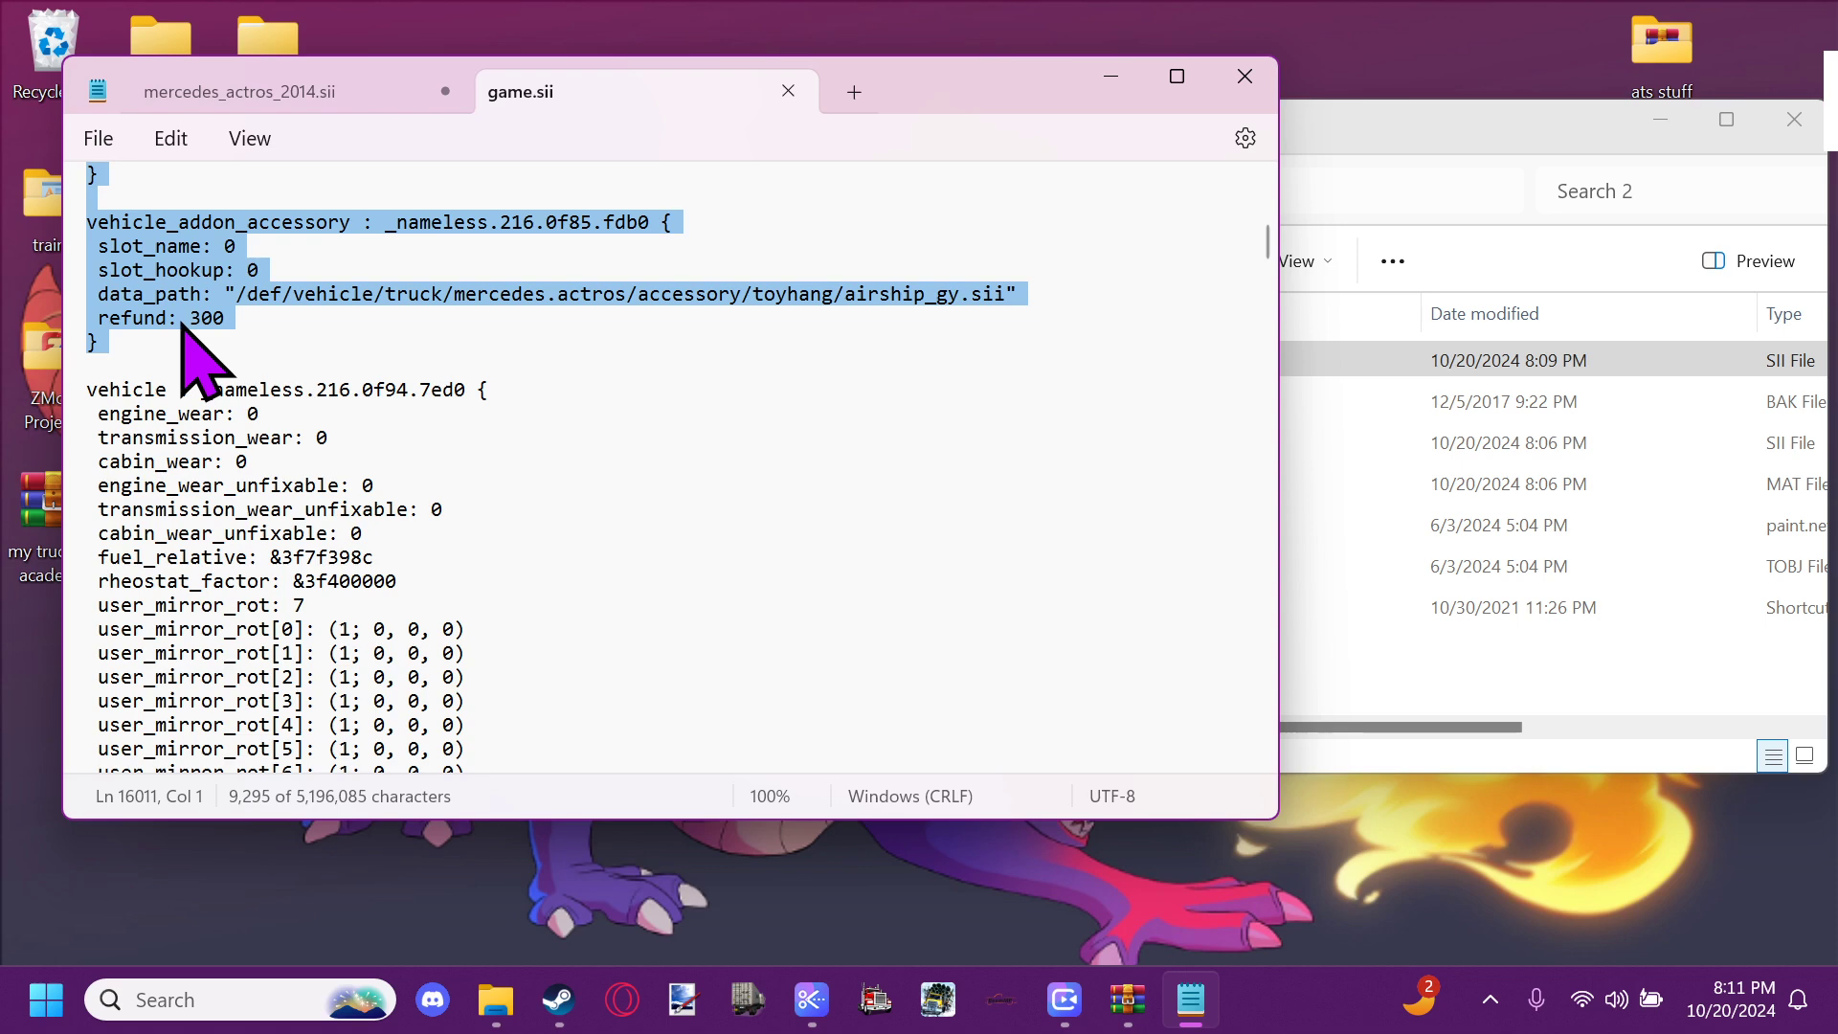
Replace the Freightliner accessory blocks below the vehicle block in mercedes_actros_2014.sii with the blocks copied from game.sii
{"action": "left_click", "coordinate": [266, 94]}
{"action": "left_click_drag", "start_coordinate": [75, 586], "coordinate": [154, 737]}
{"action": "key", "text": "ctrl+v"}
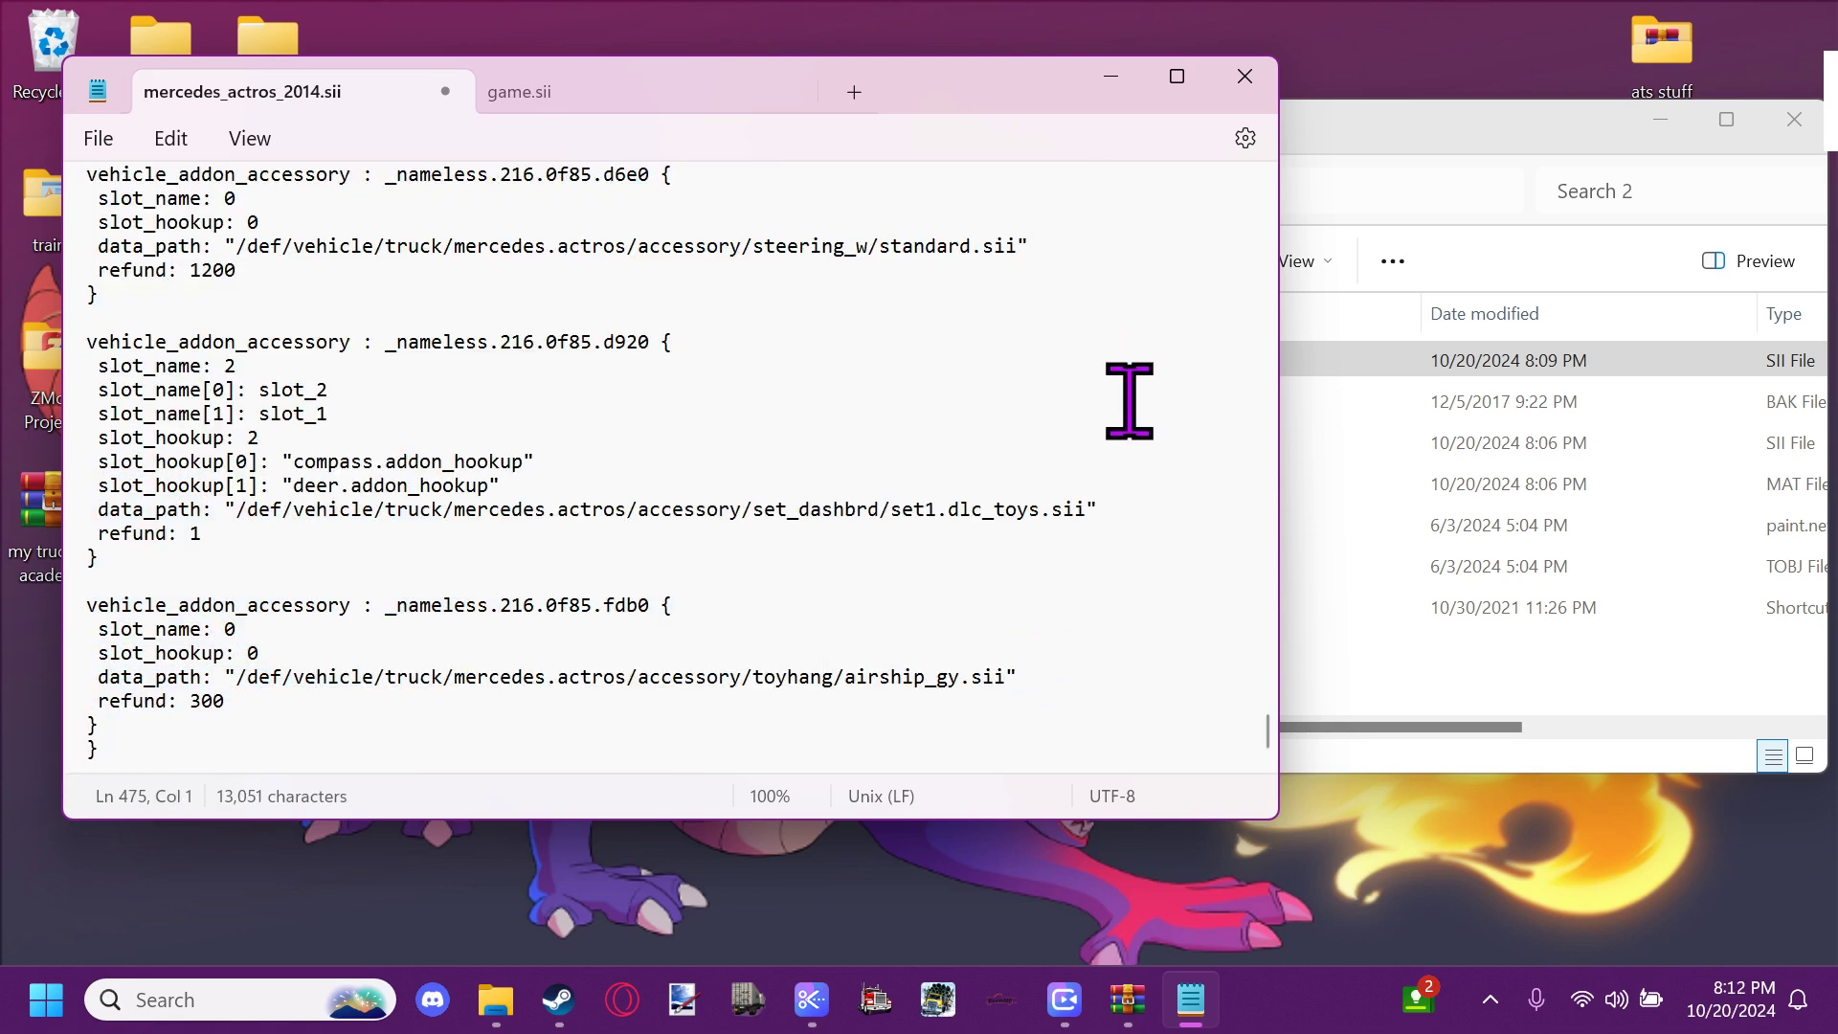
Save mercedes_actros_2014.sii, update it in the my trucks in academy archive, and close the archive
{"action": "left_click", "coordinate": [100, 141]}
{"action": "left_click", "coordinate": [134, 333]}
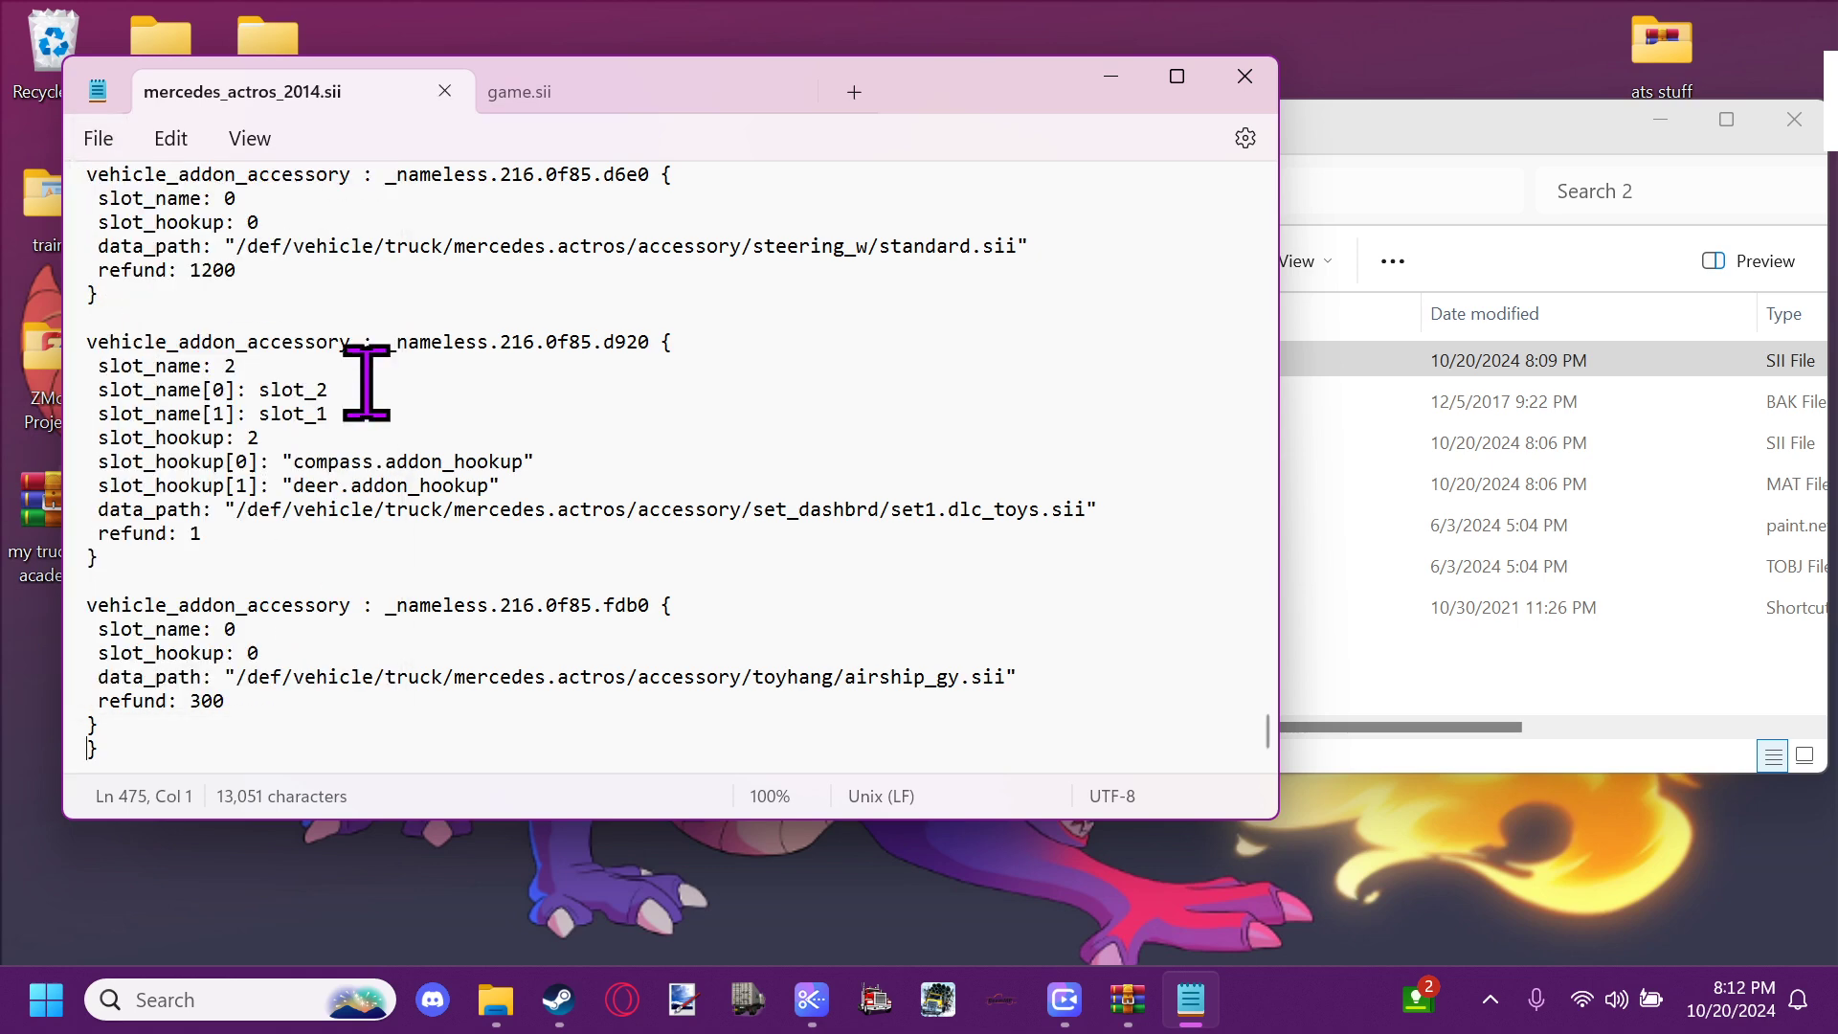
{"action": "left_click", "coordinate": [1124, 86]}
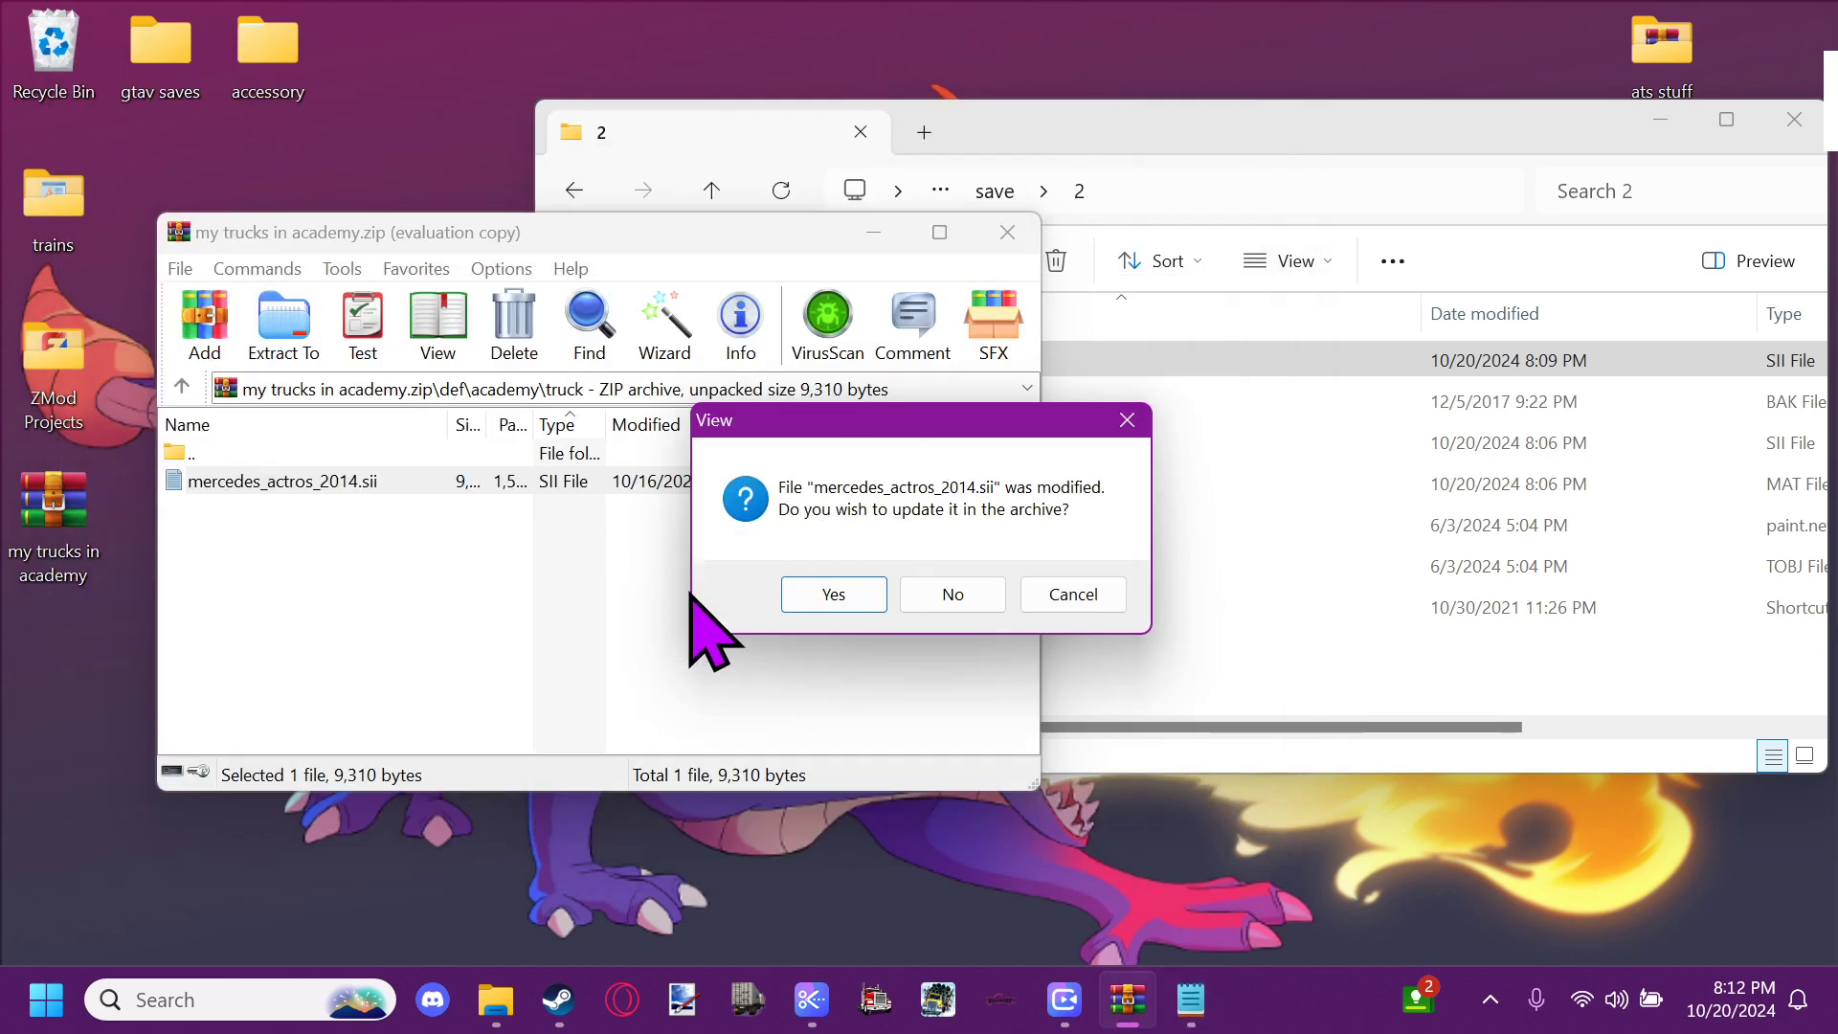
{"action": "left_click", "coordinate": [833, 593]}
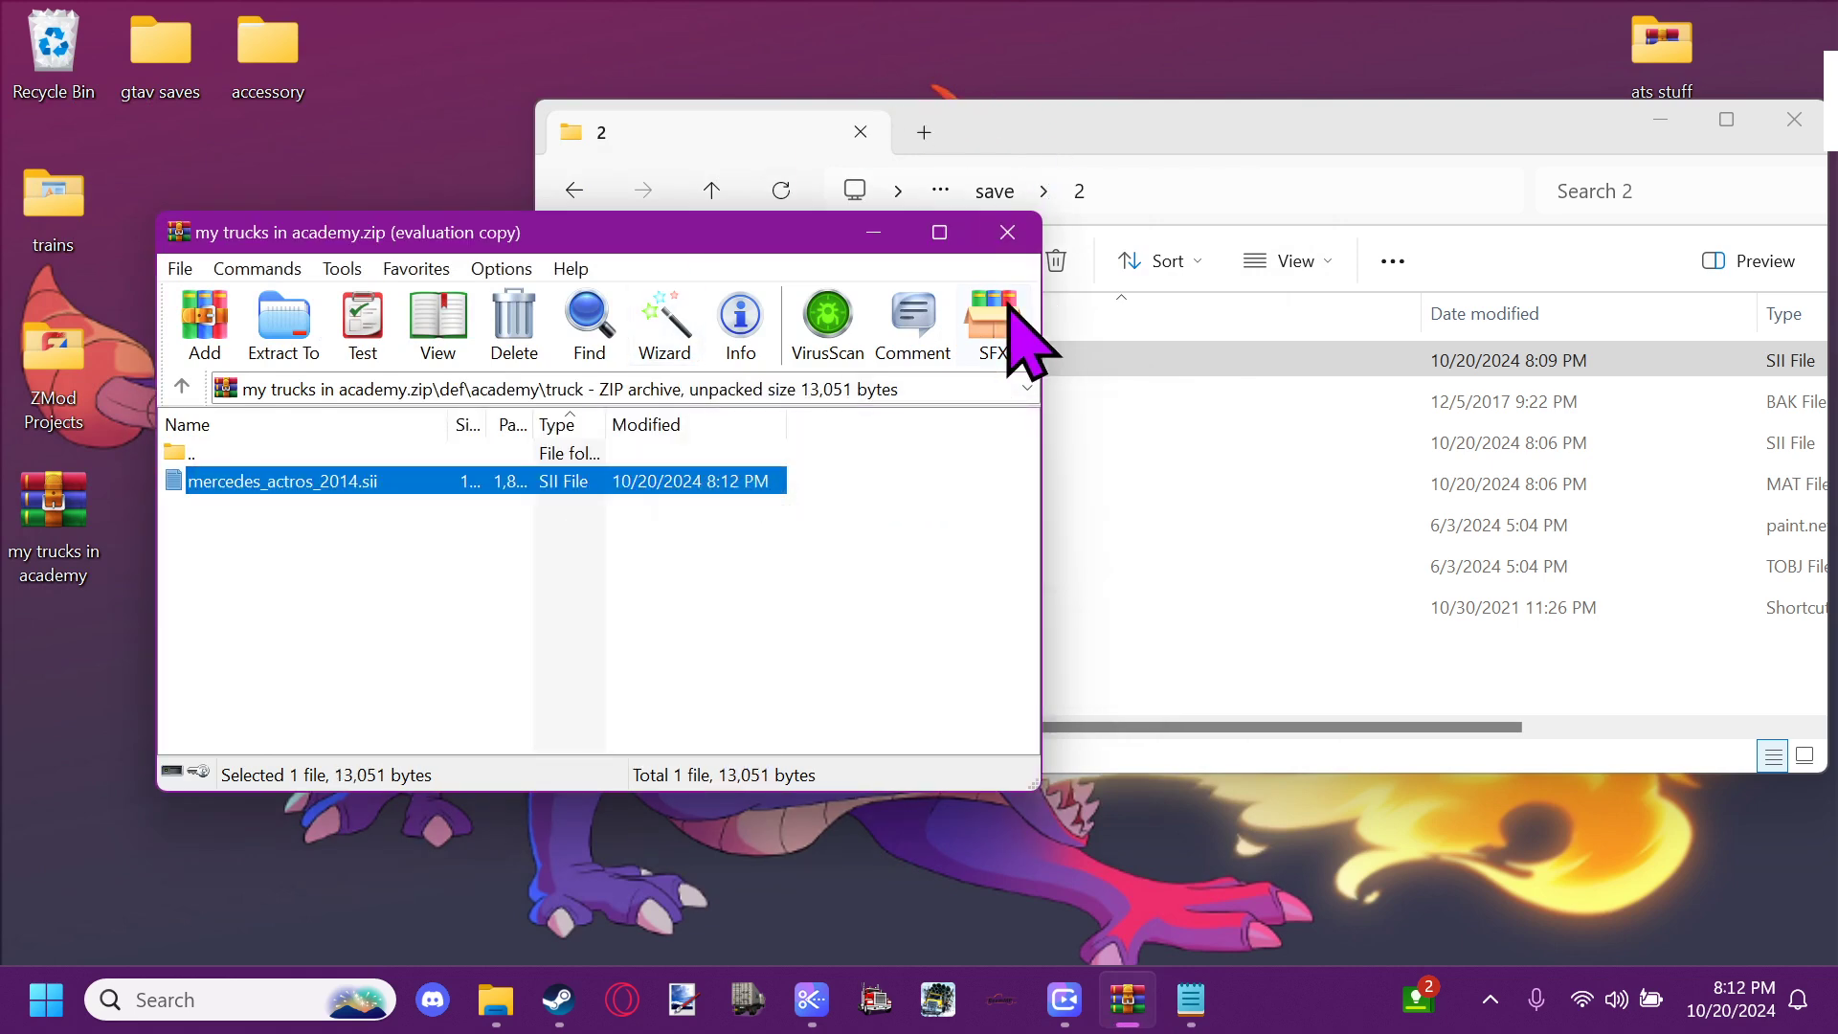
{"action": "left_click", "coordinate": [1008, 232]}
Open the mod folder inside Documents > Euro Truck Simulator 2
{"action": "left_click", "coordinate": [992, 191]}
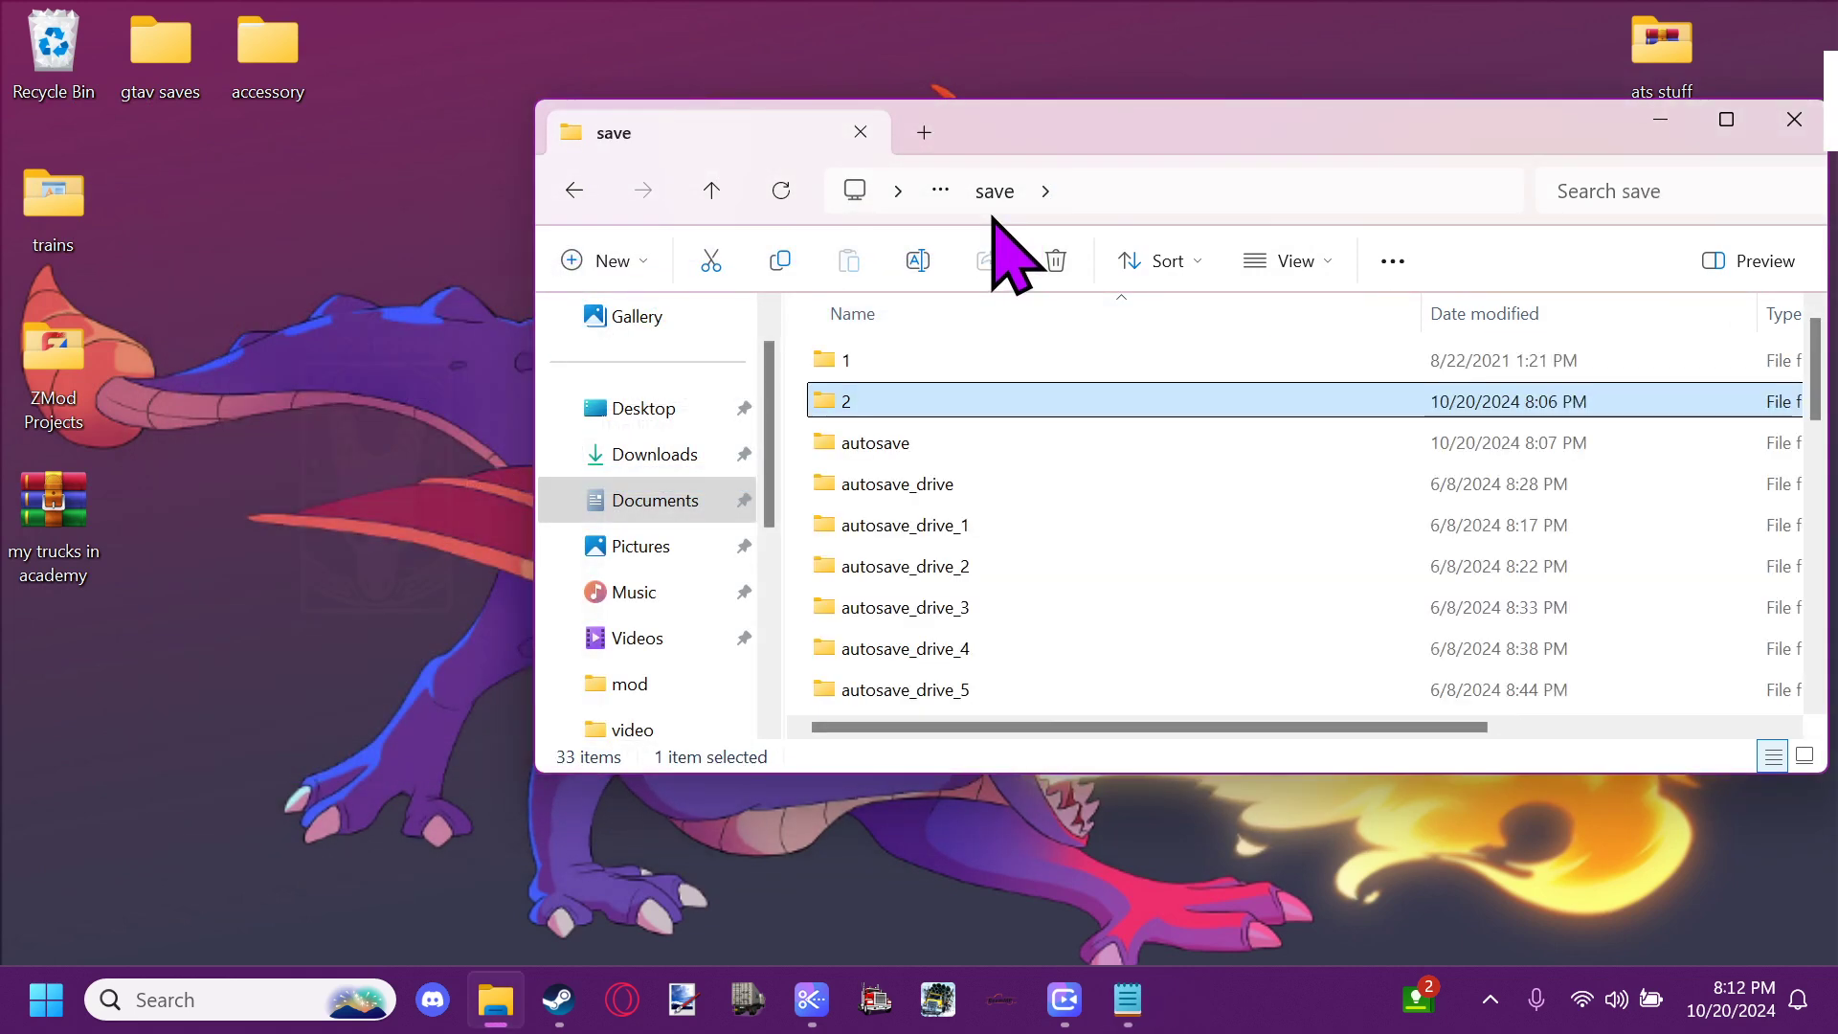
{"action": "left_click", "coordinate": [574, 190]}
{"action": "left_click", "coordinate": [575, 190]}
{"action": "left_click", "coordinate": [575, 191]}
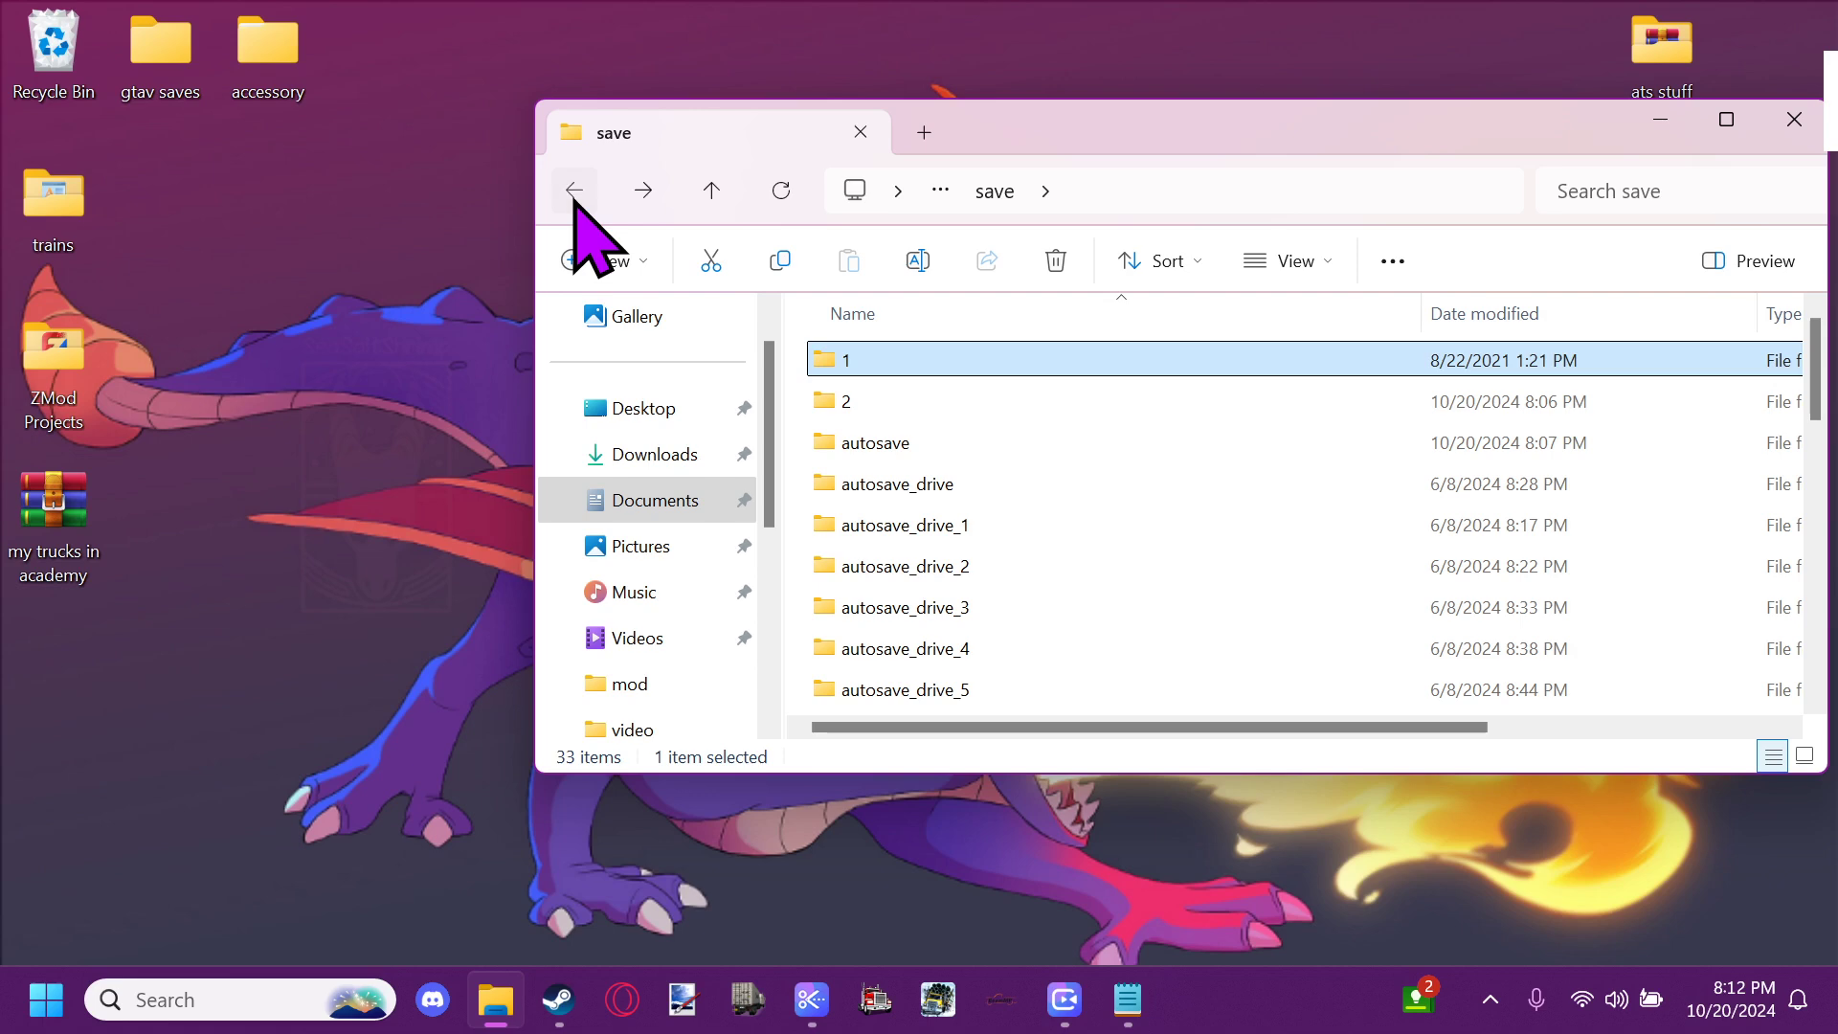
{"action": "left_click", "coordinate": [574, 191]}
{"action": "left_click", "coordinate": [574, 190]}
{"action": "left_click", "coordinate": [1197, 192]}
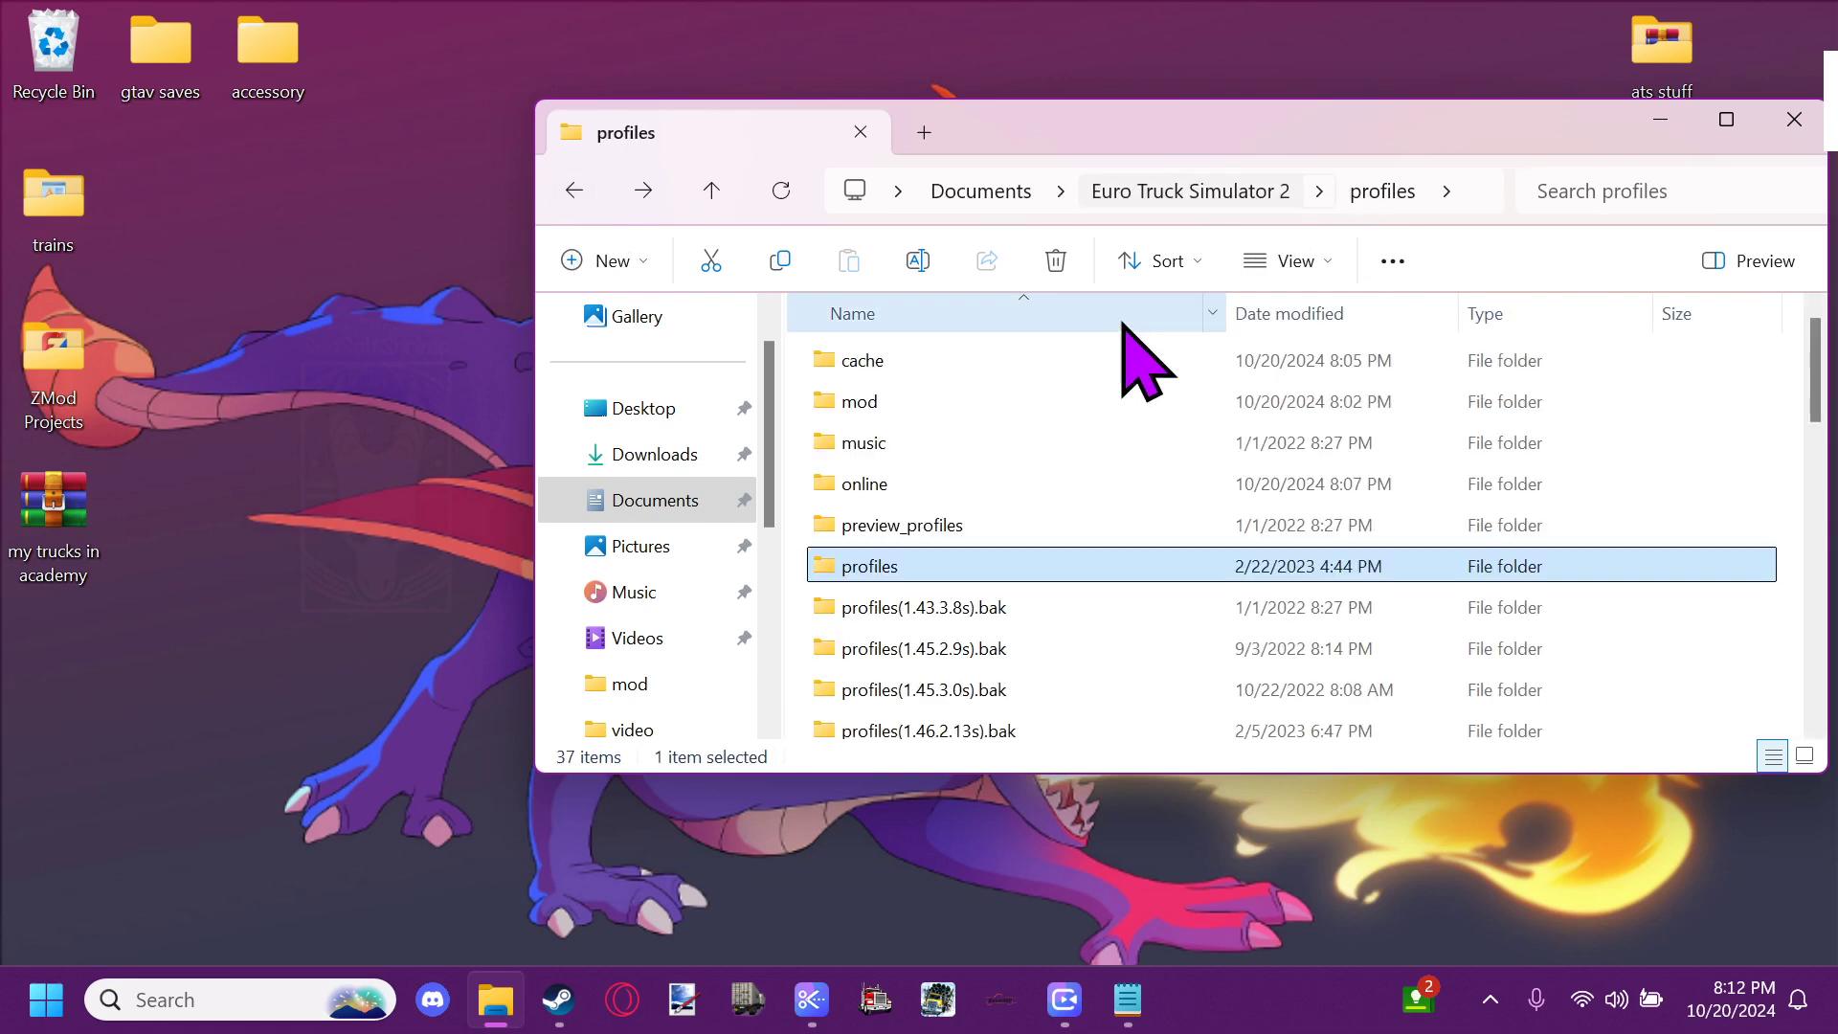
{"action": "double_click", "coordinate": [957, 400]}
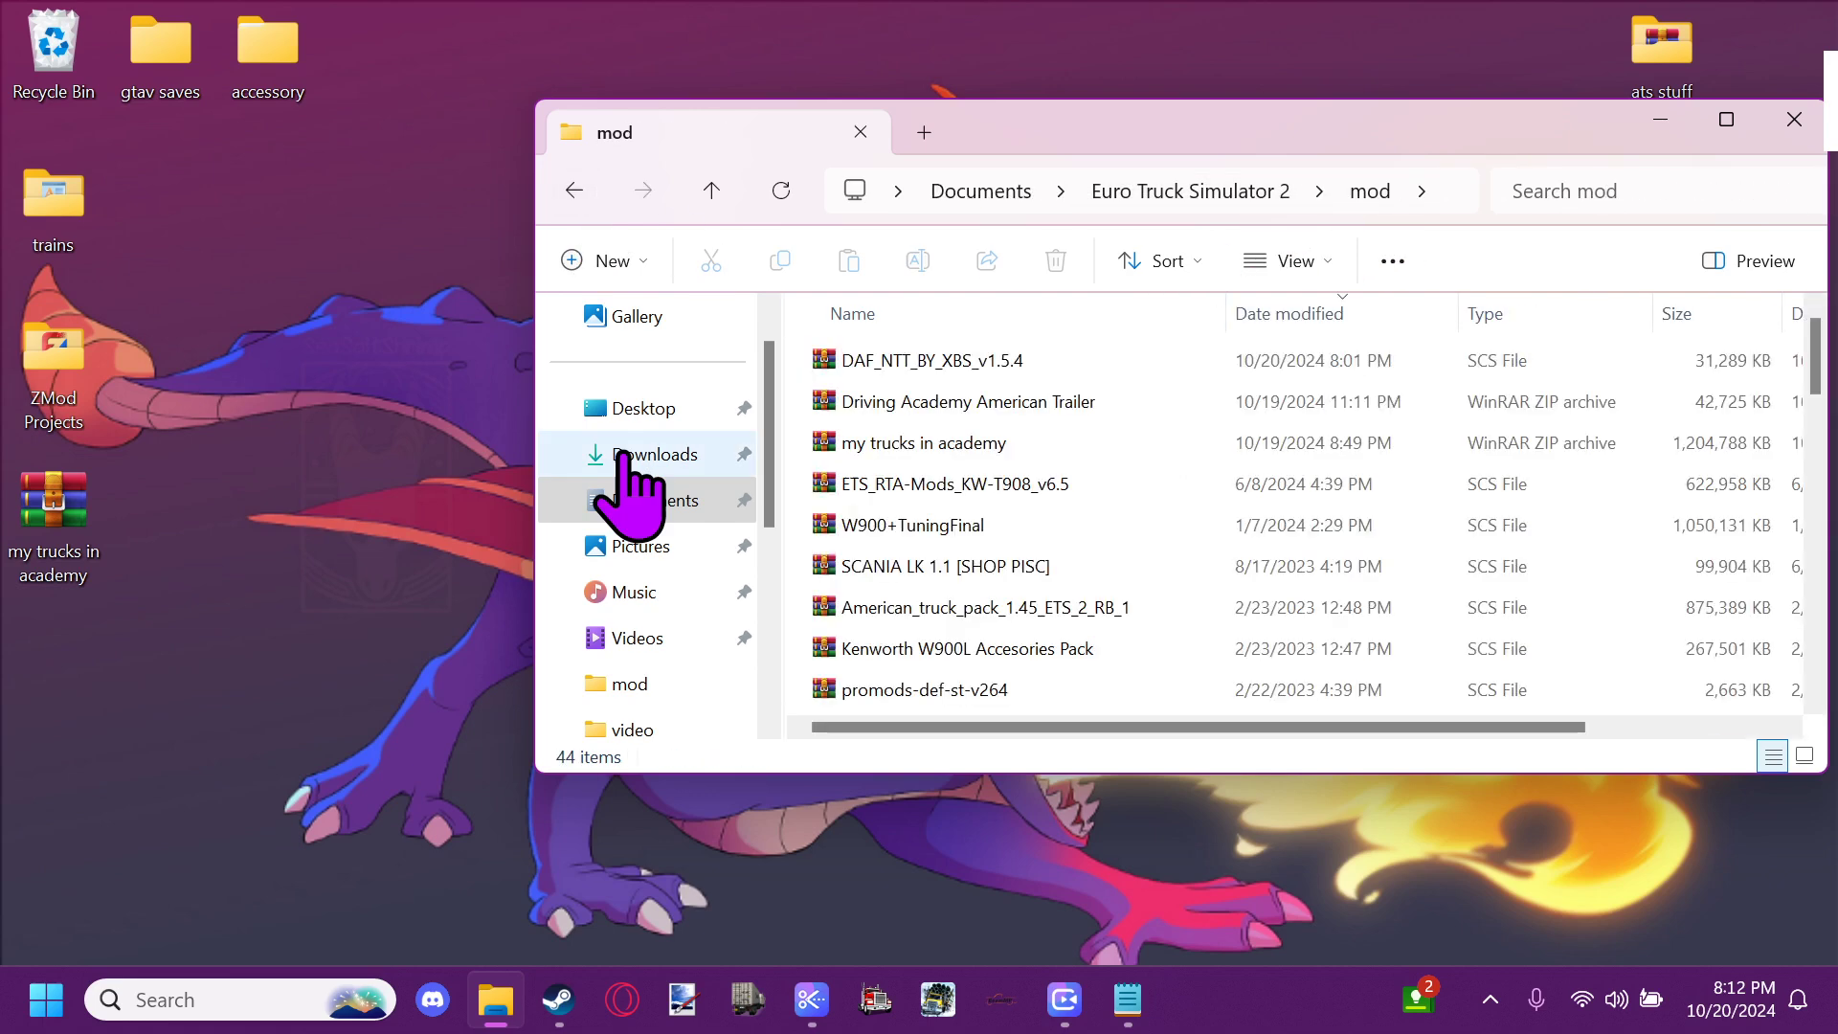
Rename the desktop archive my trucks in academy to "old actros academy" and move it into the mod folder
{"action": "right_click", "coordinate": [110, 570]}
{"action": "left_click", "coordinate": [273, 890]}
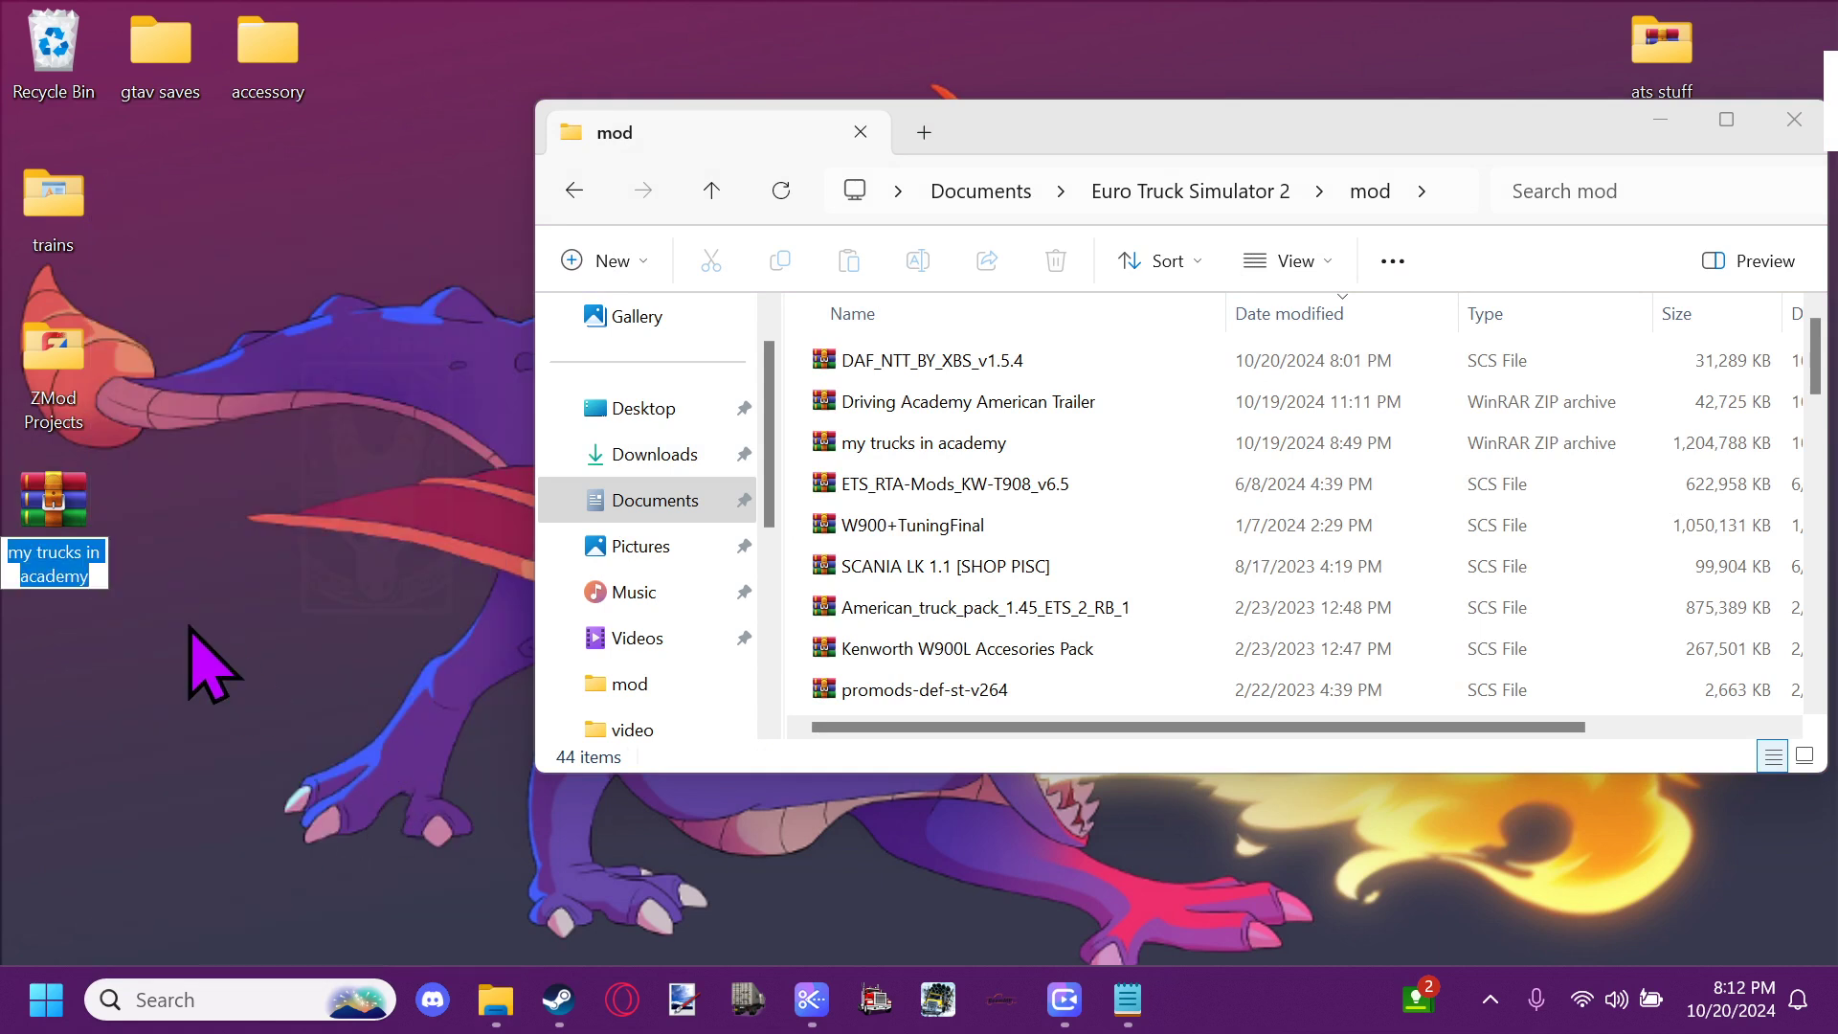
{"action": "left_click_drag", "start_coordinate": [10, 553], "coordinate": [76, 553]}
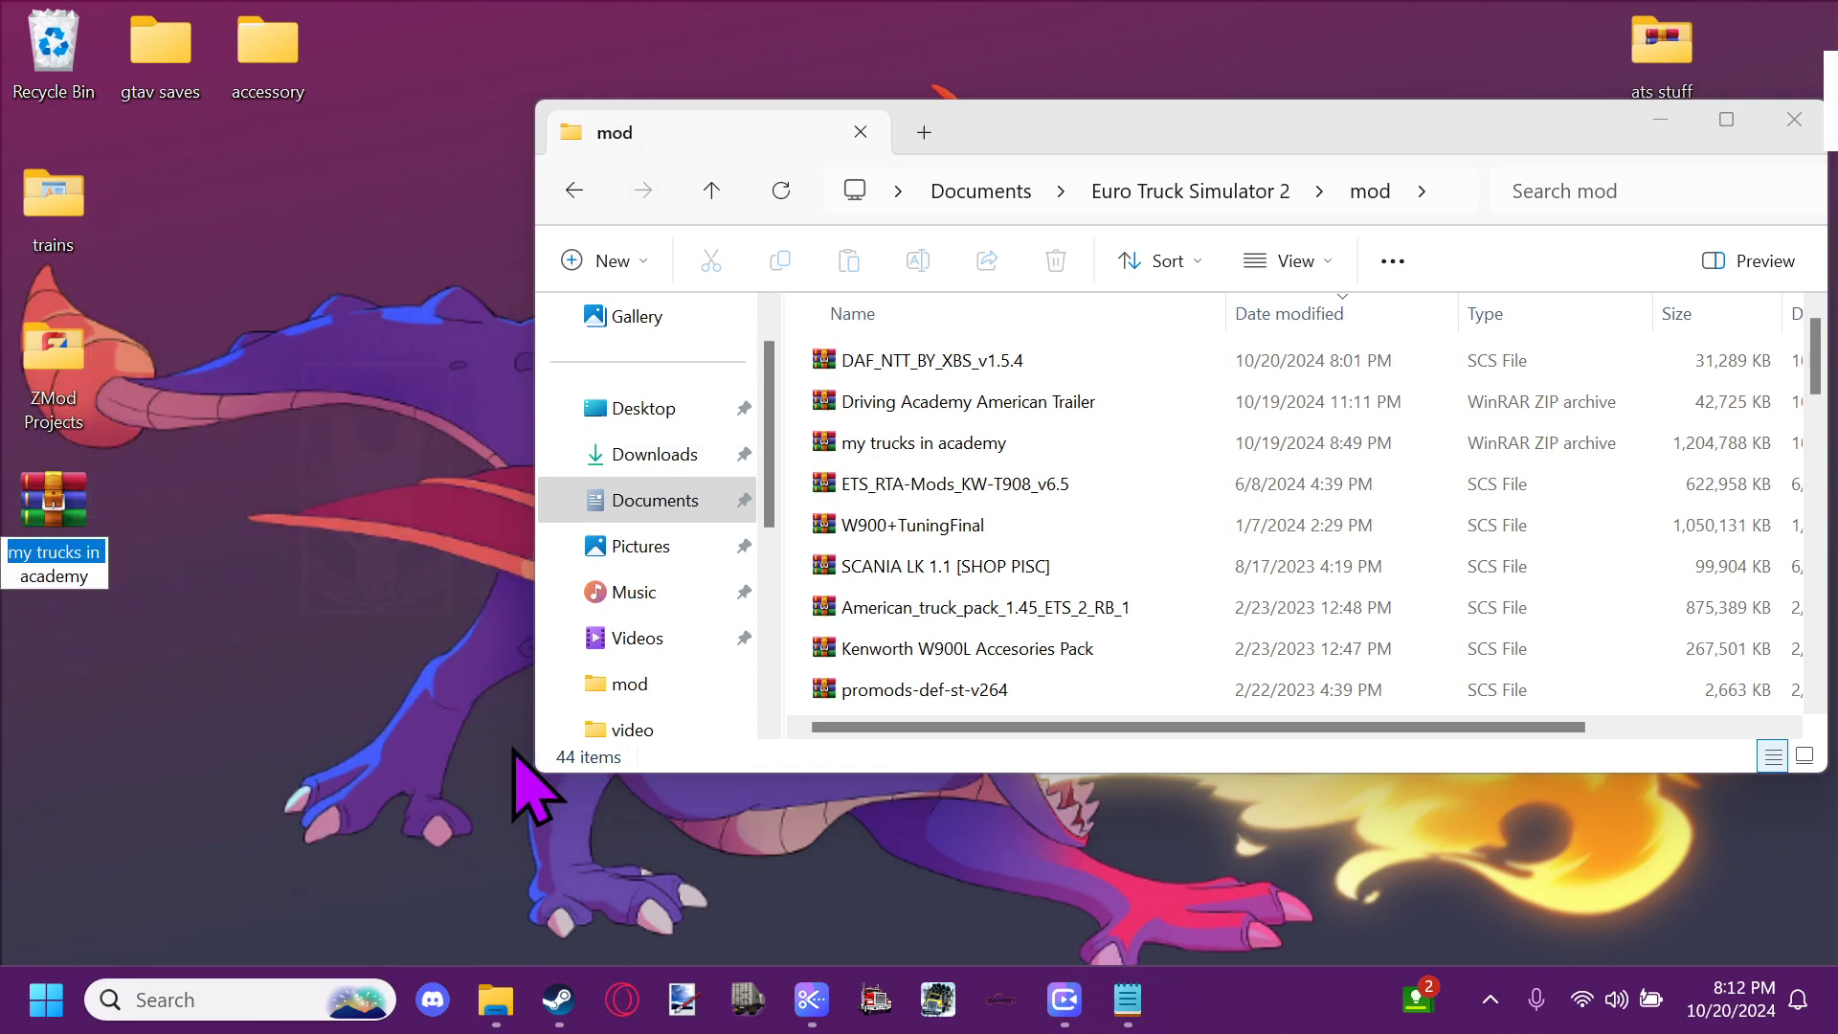
{"action": "type", "text": "o"}
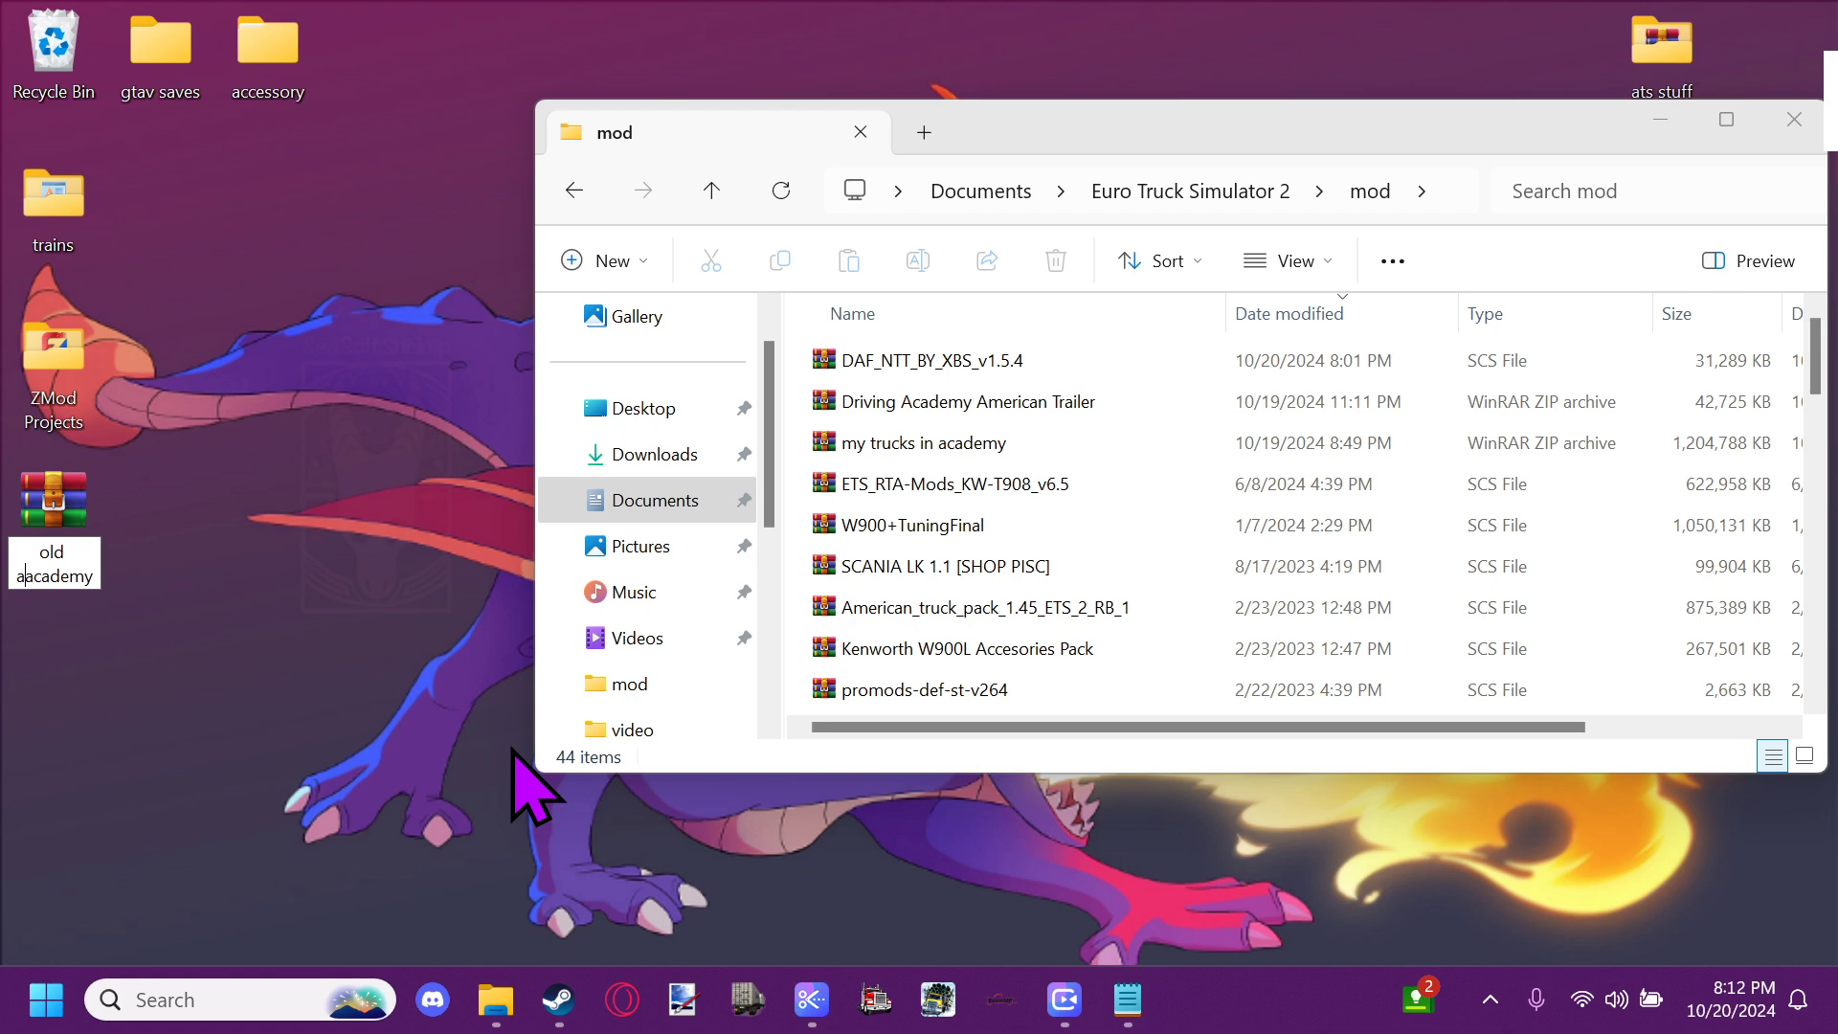
{"action": "type", "text": "ld actros"}
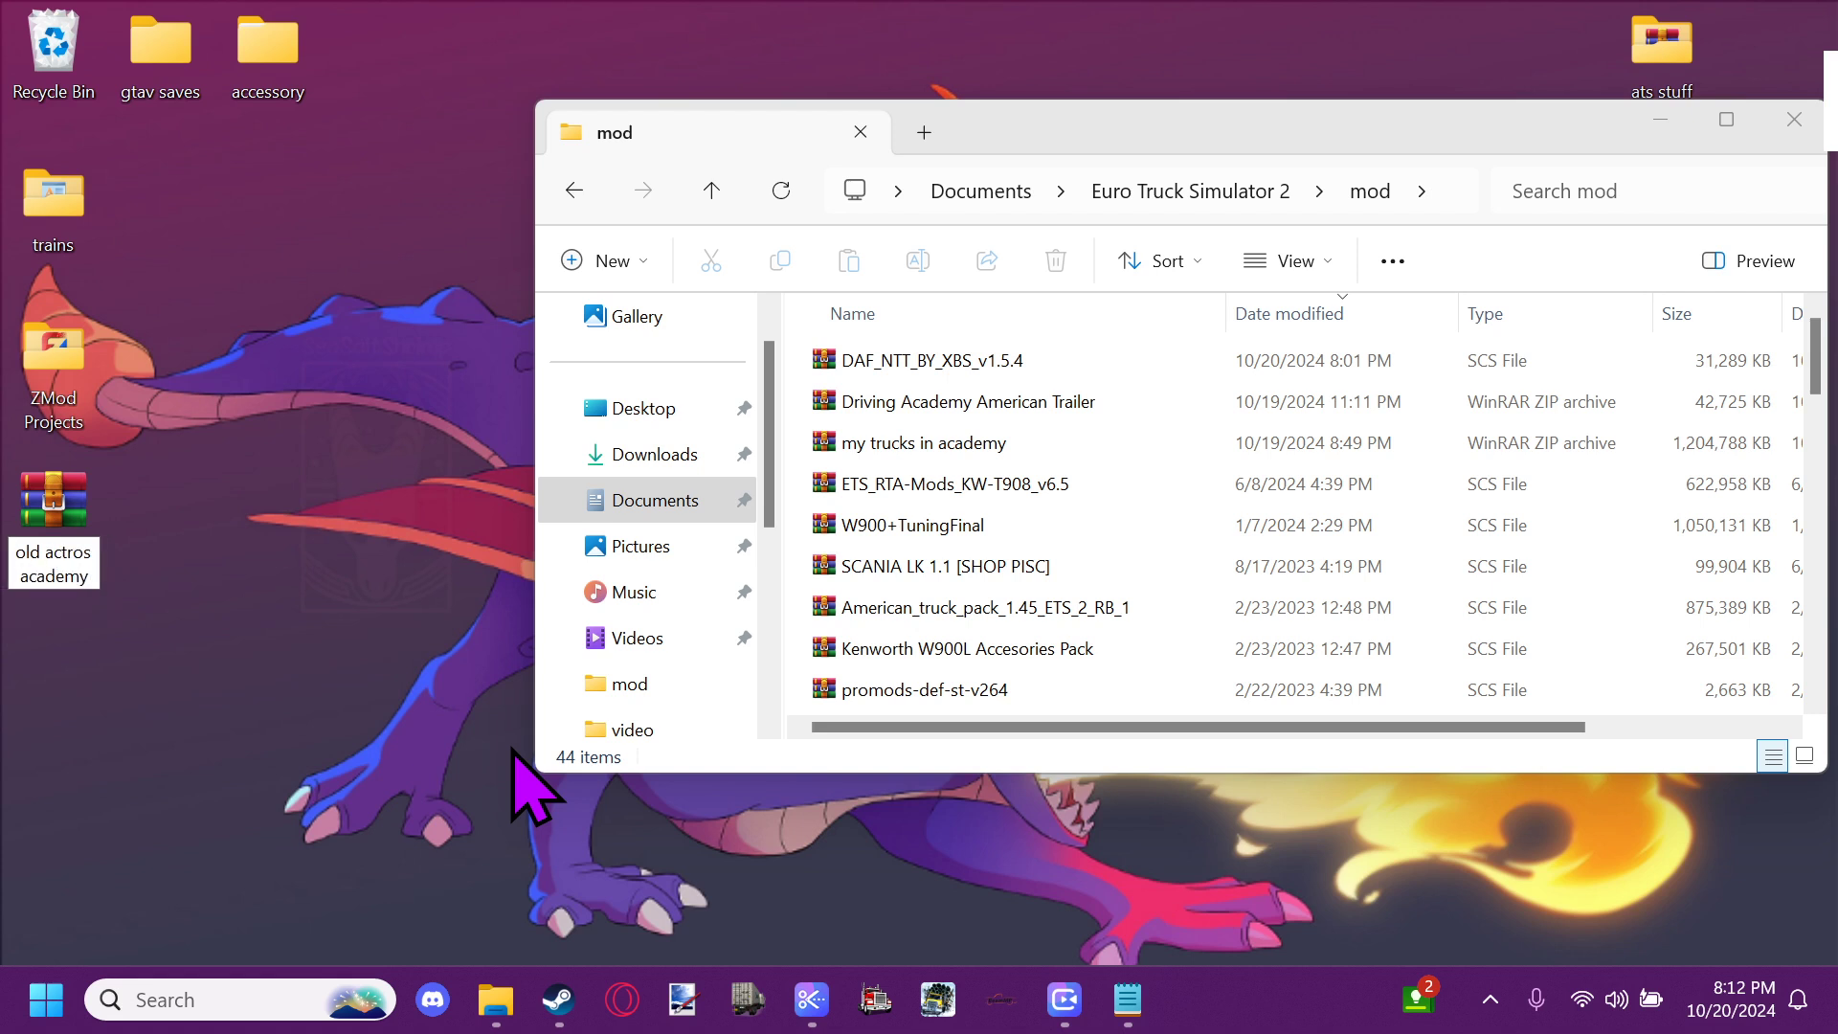
{"action": "left_click_drag", "start_coordinate": [54, 502], "coordinate": [861, 383]}
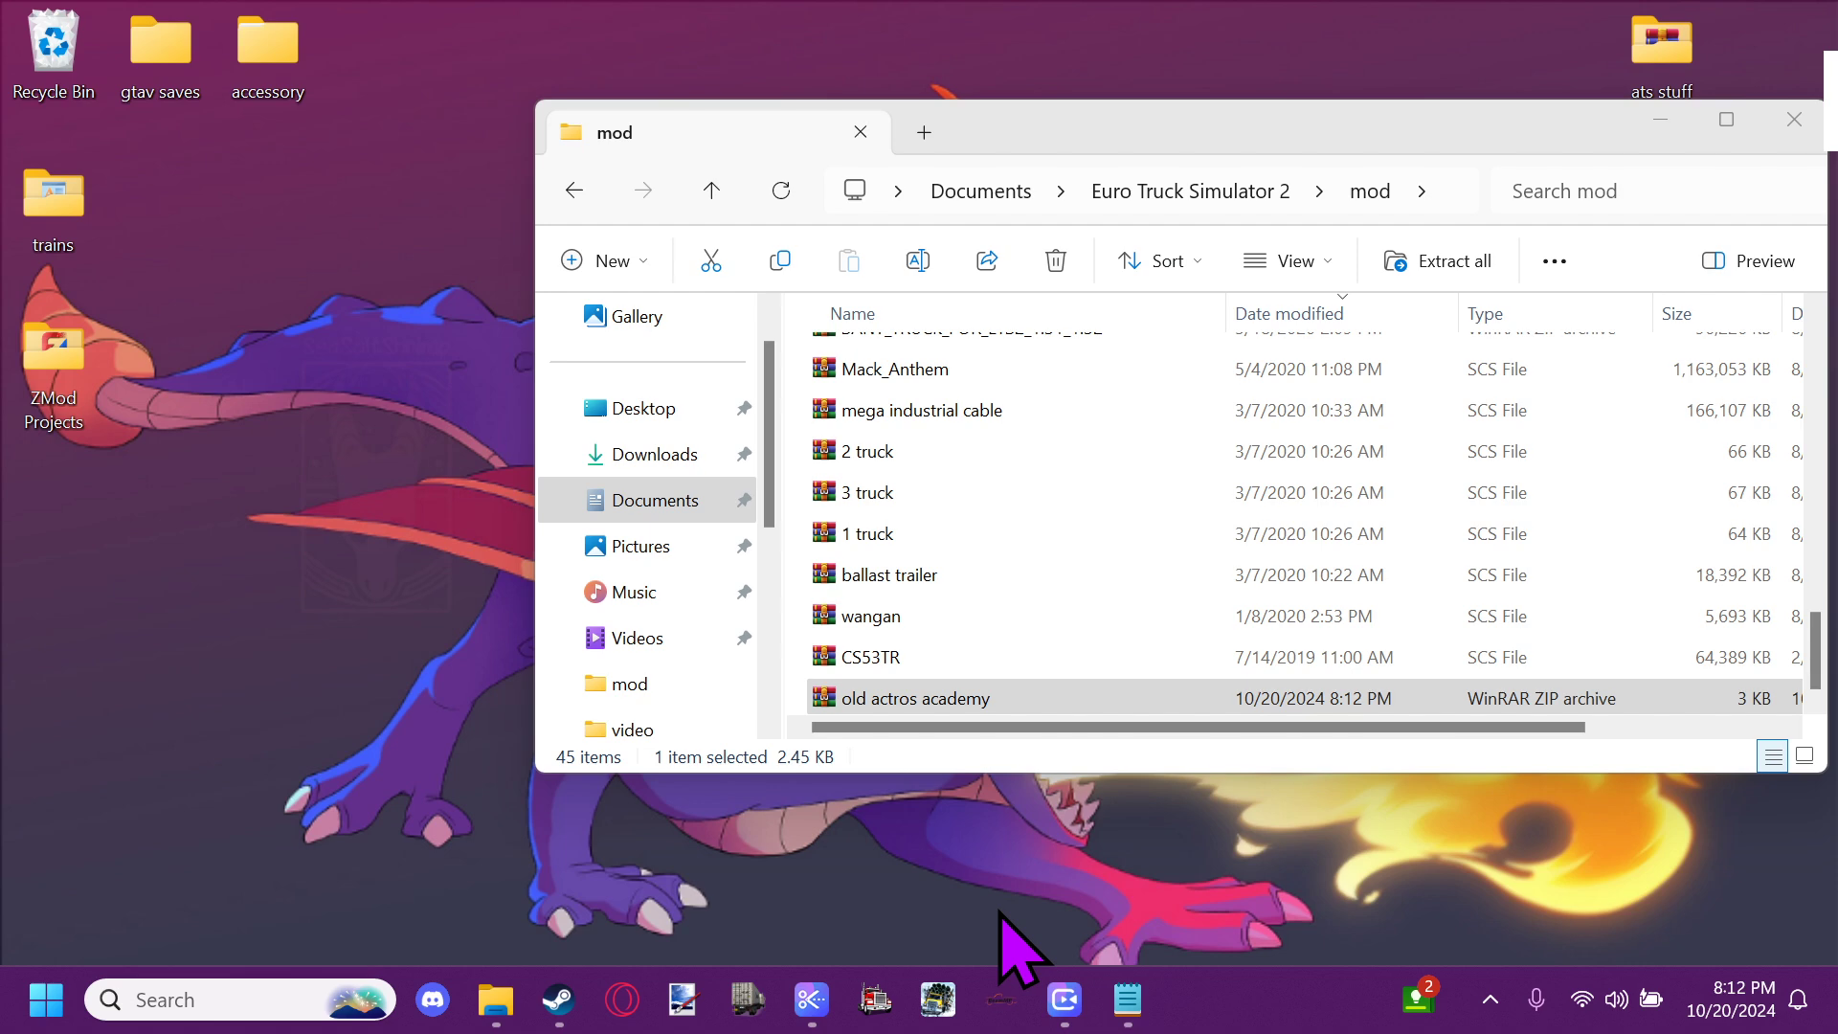
Switch to Steam and stop the running American Truck Simulator game
{"action": "left_click", "coordinate": [558, 999]}
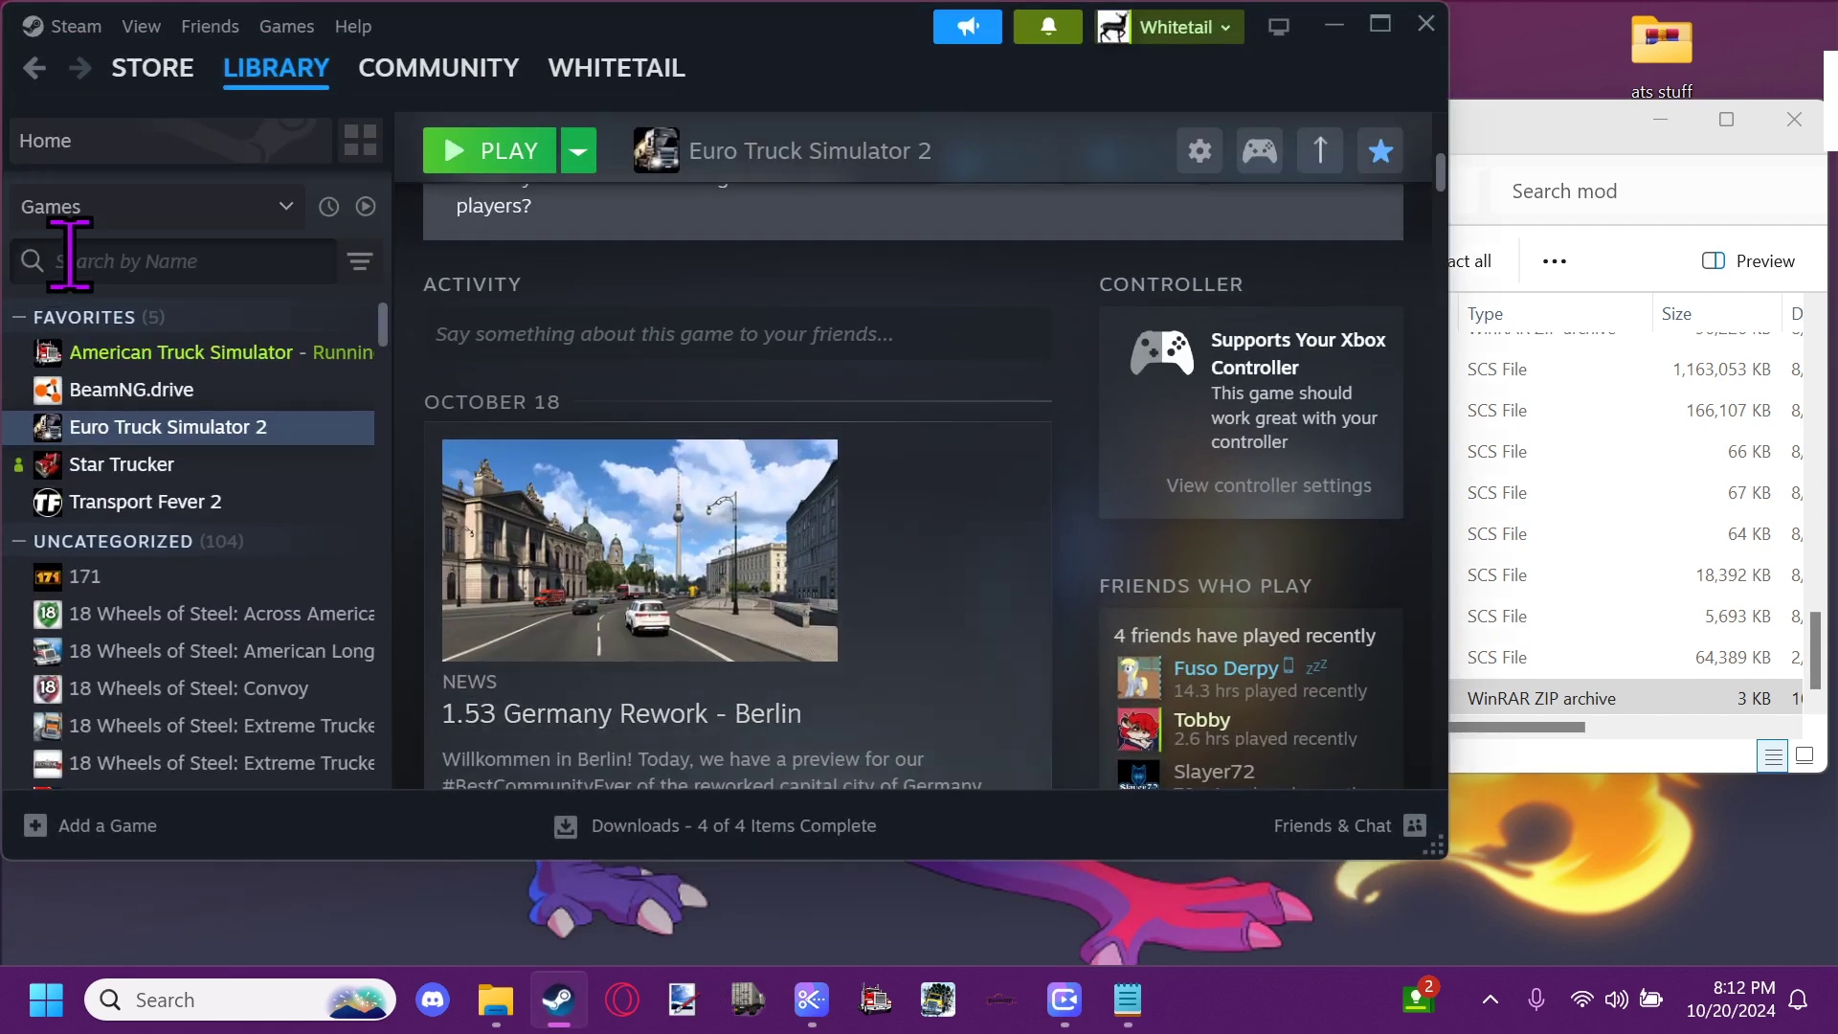
{"action": "left_click", "coordinate": [239, 354]}
{"action": "left_click", "coordinate": [516, 161]}
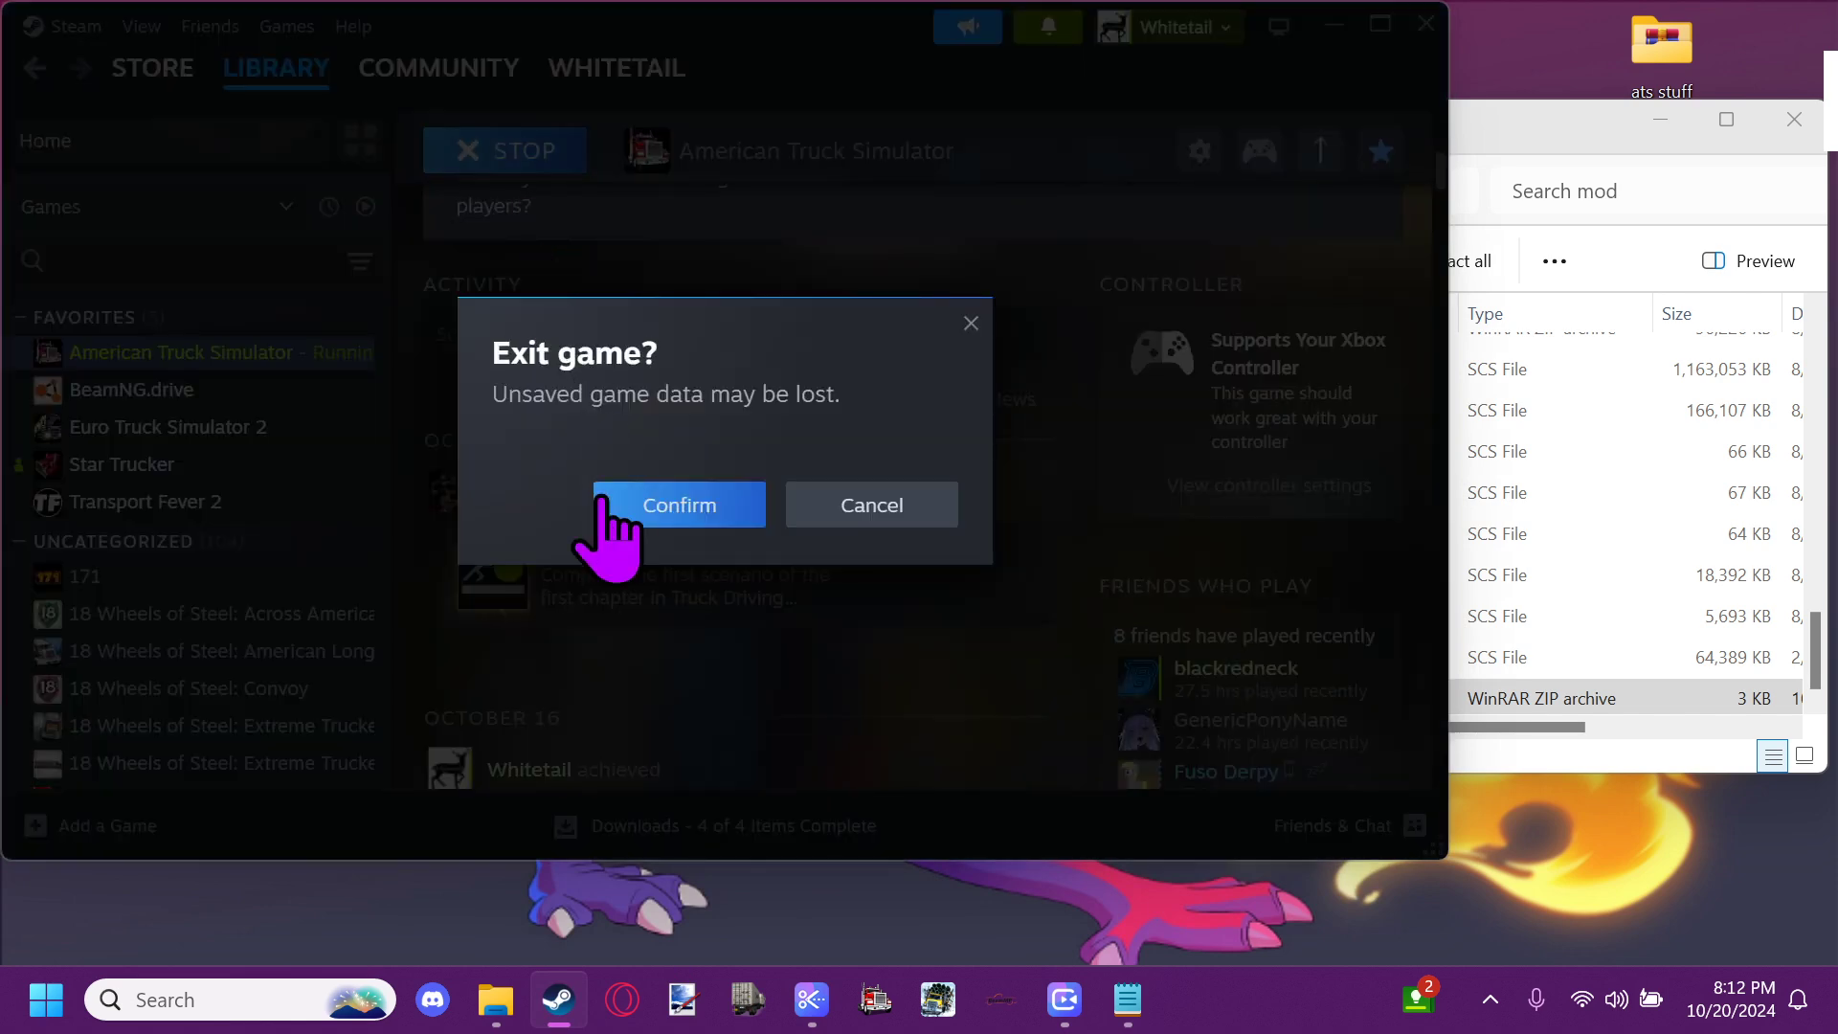
{"action": "left_click", "coordinate": [617, 522]}
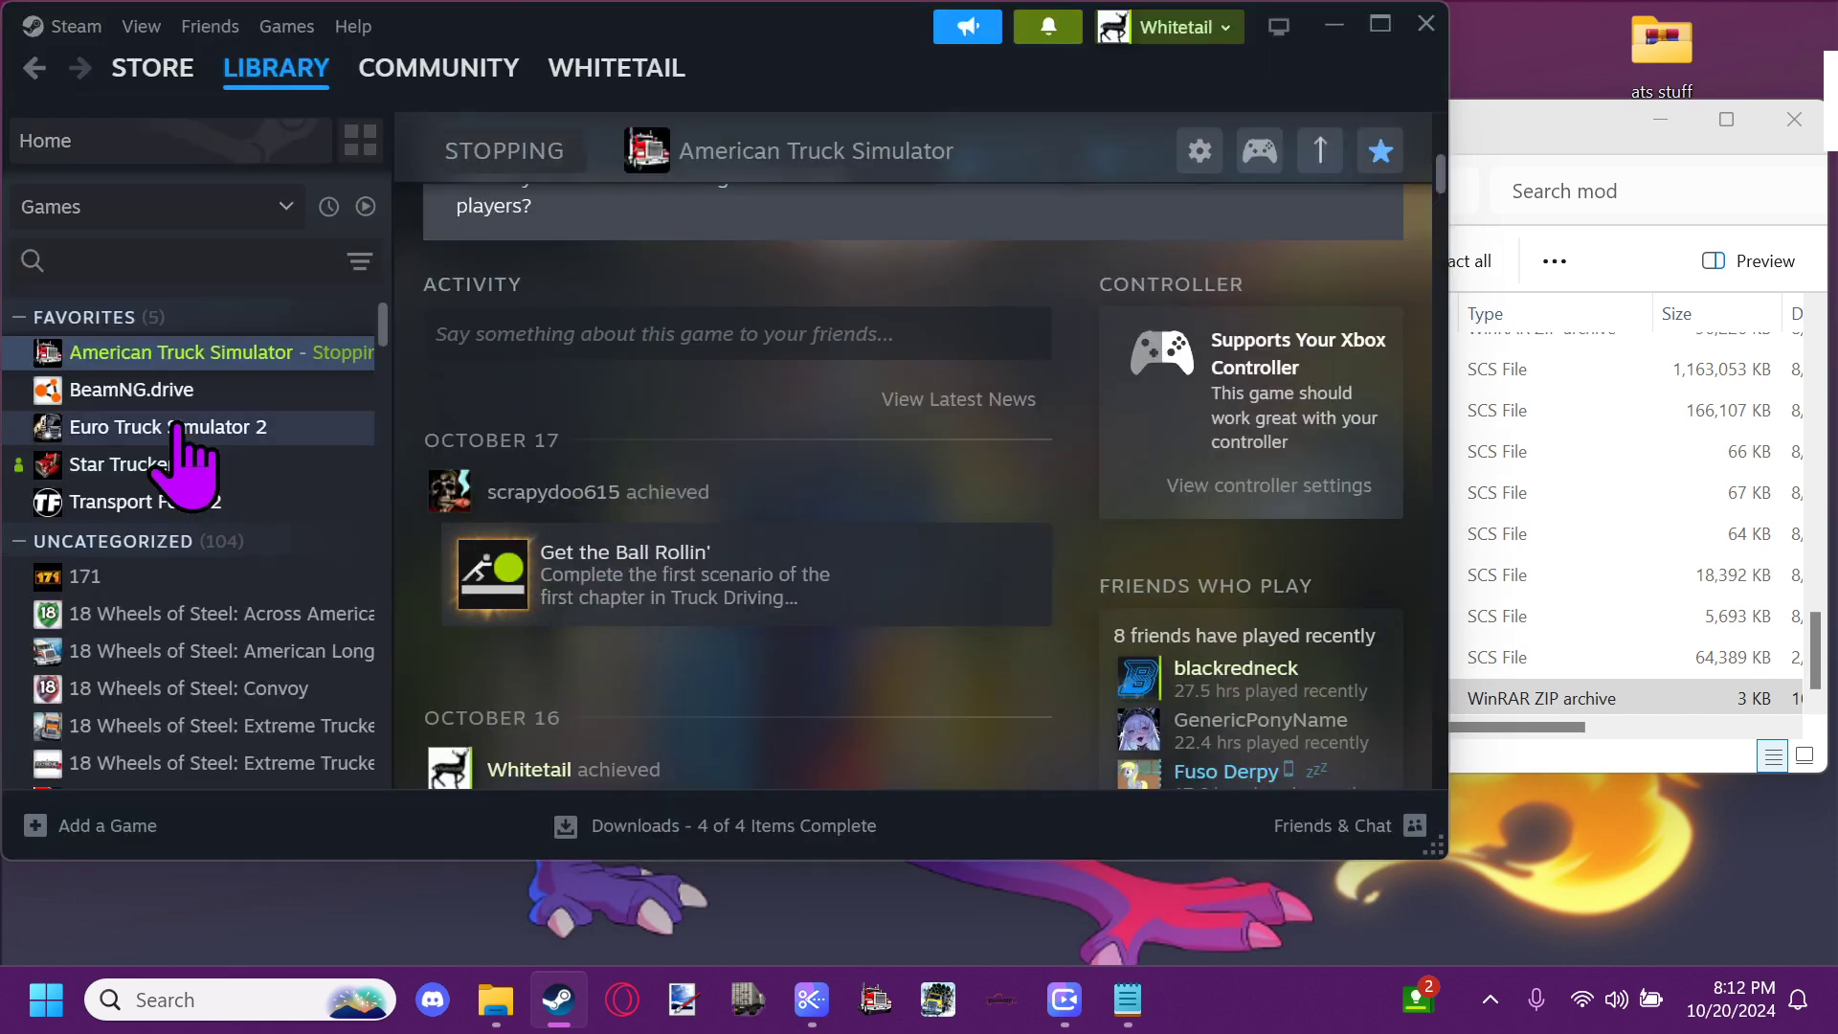
Launch Euro Truck Simulator 2 from the Steam library, confirm the launch dialog, and close the Steam window
{"action": "left_click", "coordinate": [261, 427]}
{"action": "mouse_move", "coordinate": [196, 71]}
{"action": "mouse_move", "coordinate": [661, 95]}
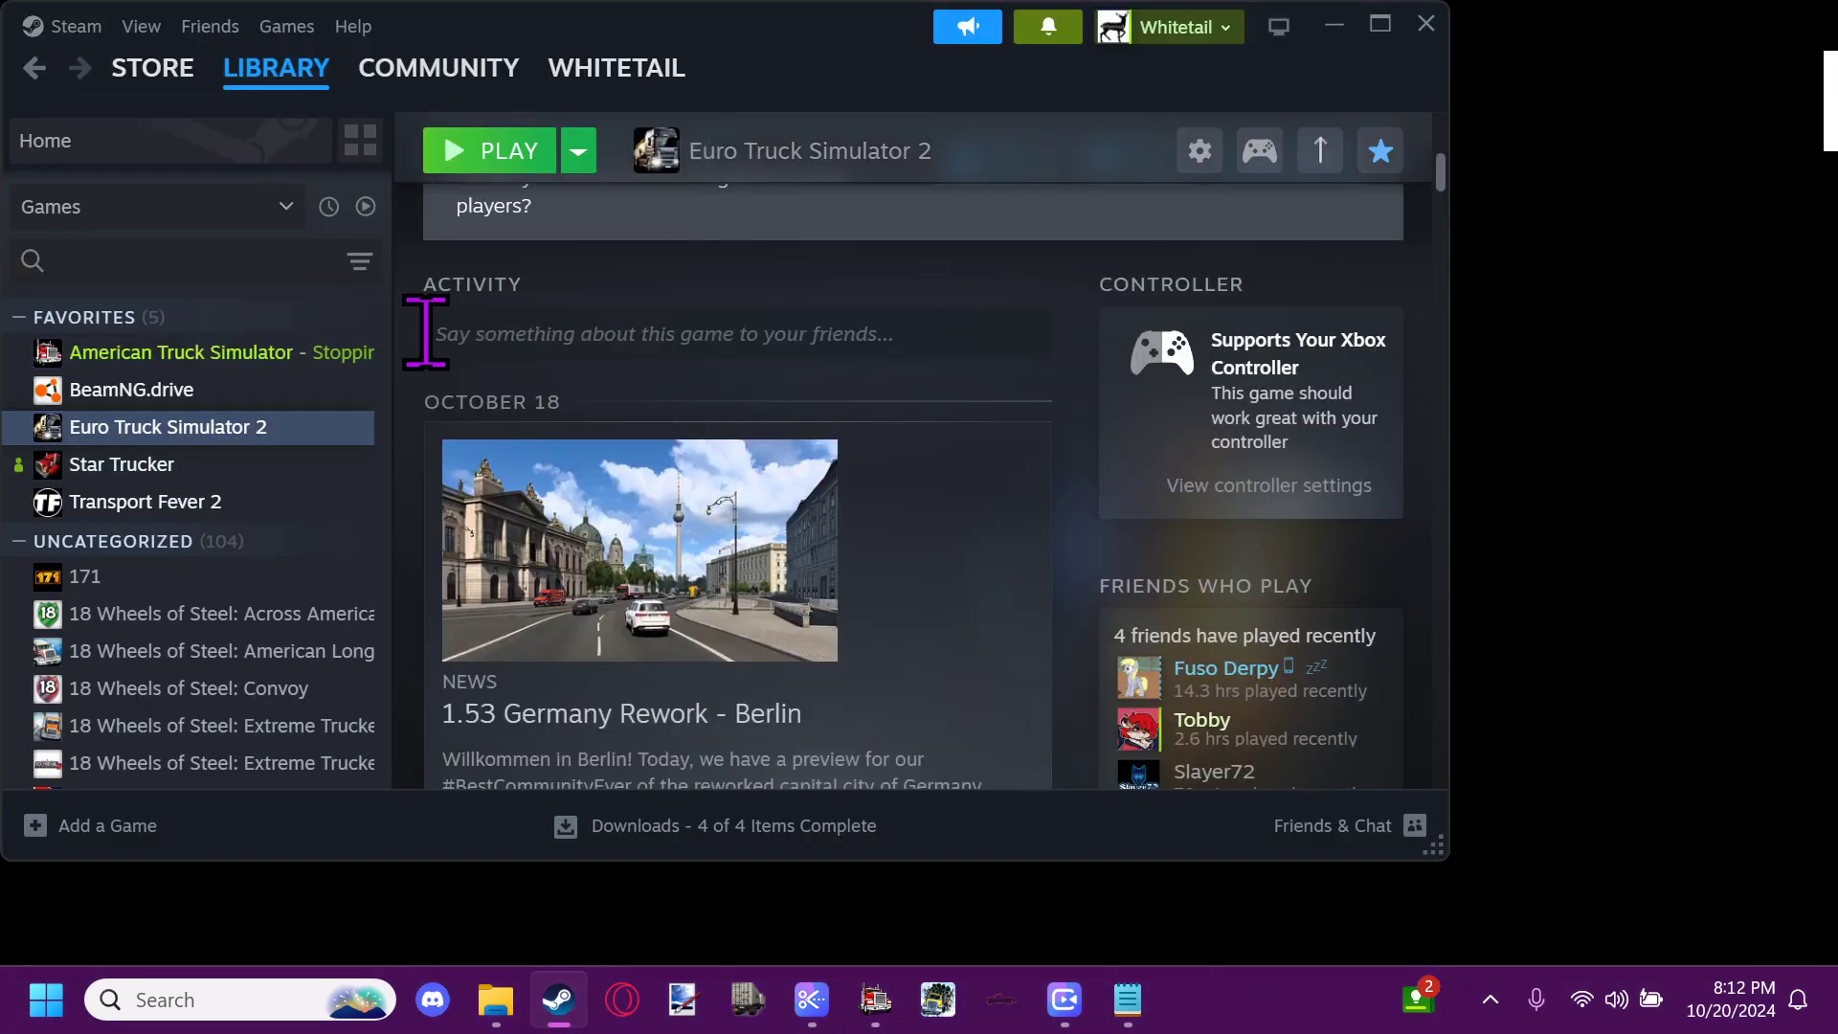
{"action": "left_click", "coordinate": [499, 153]}
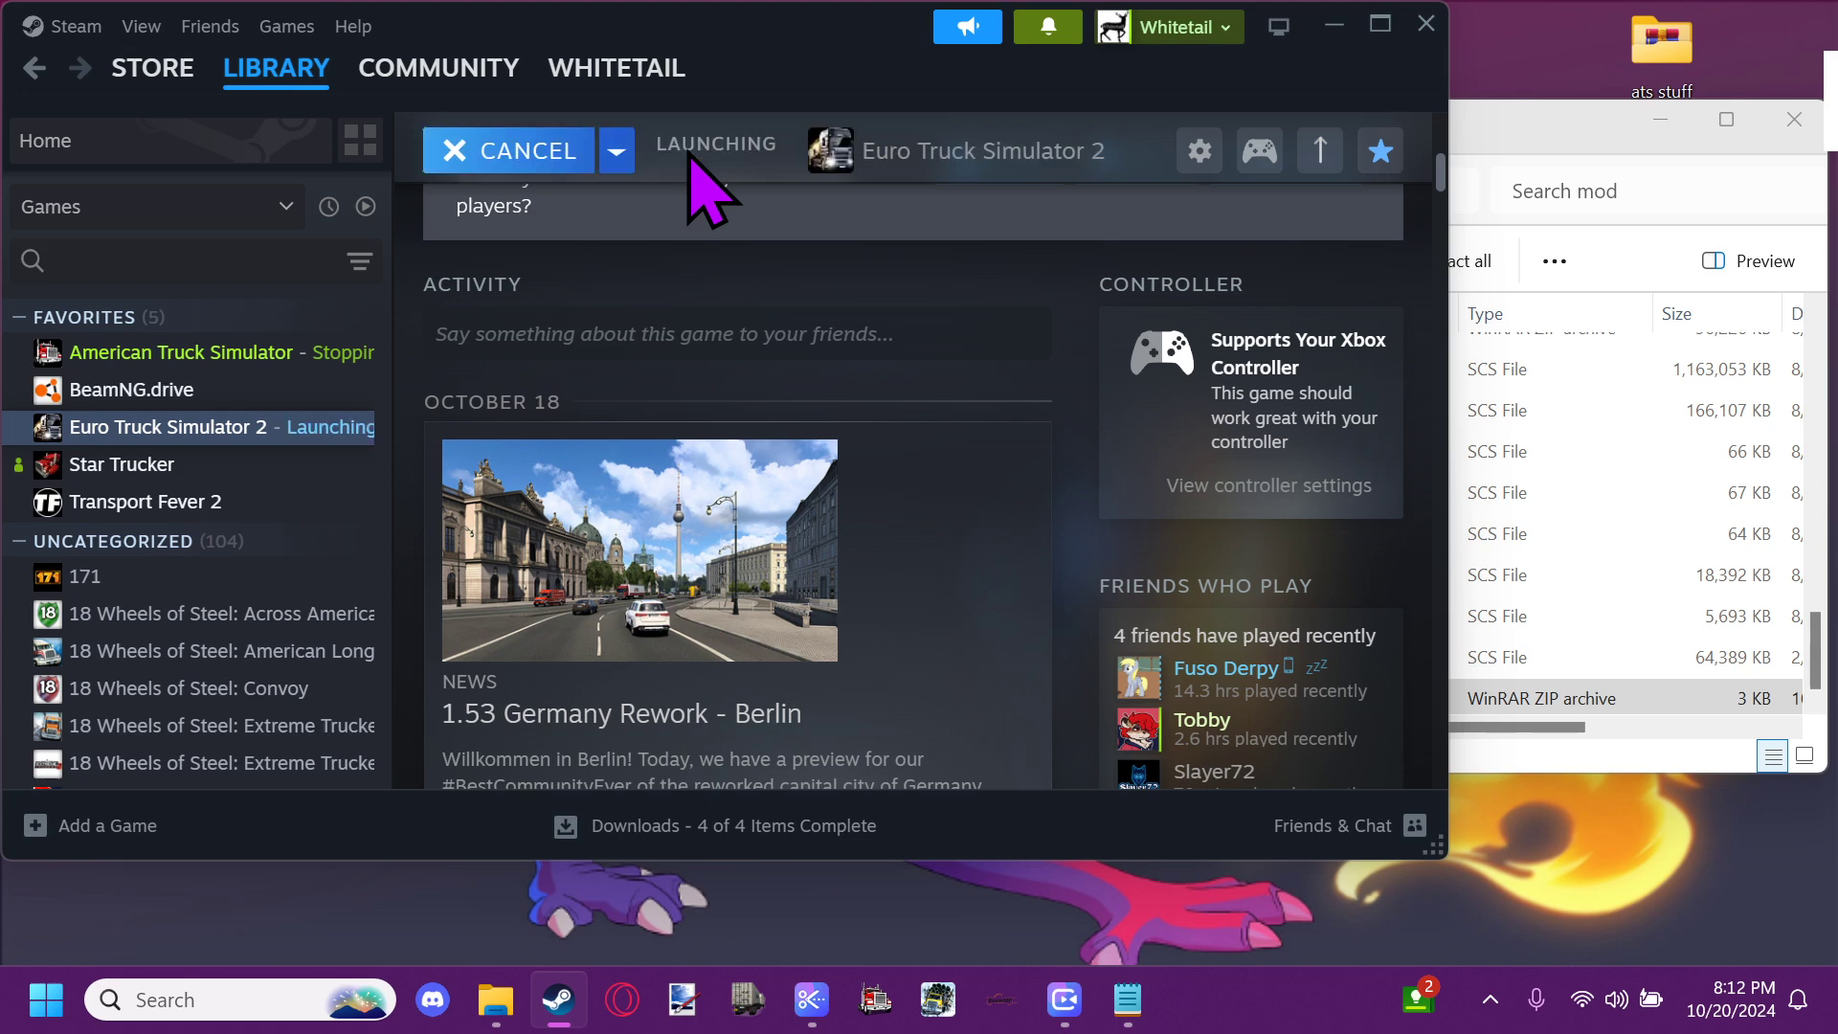
{"action": "left_click", "coordinate": [825, 691]}
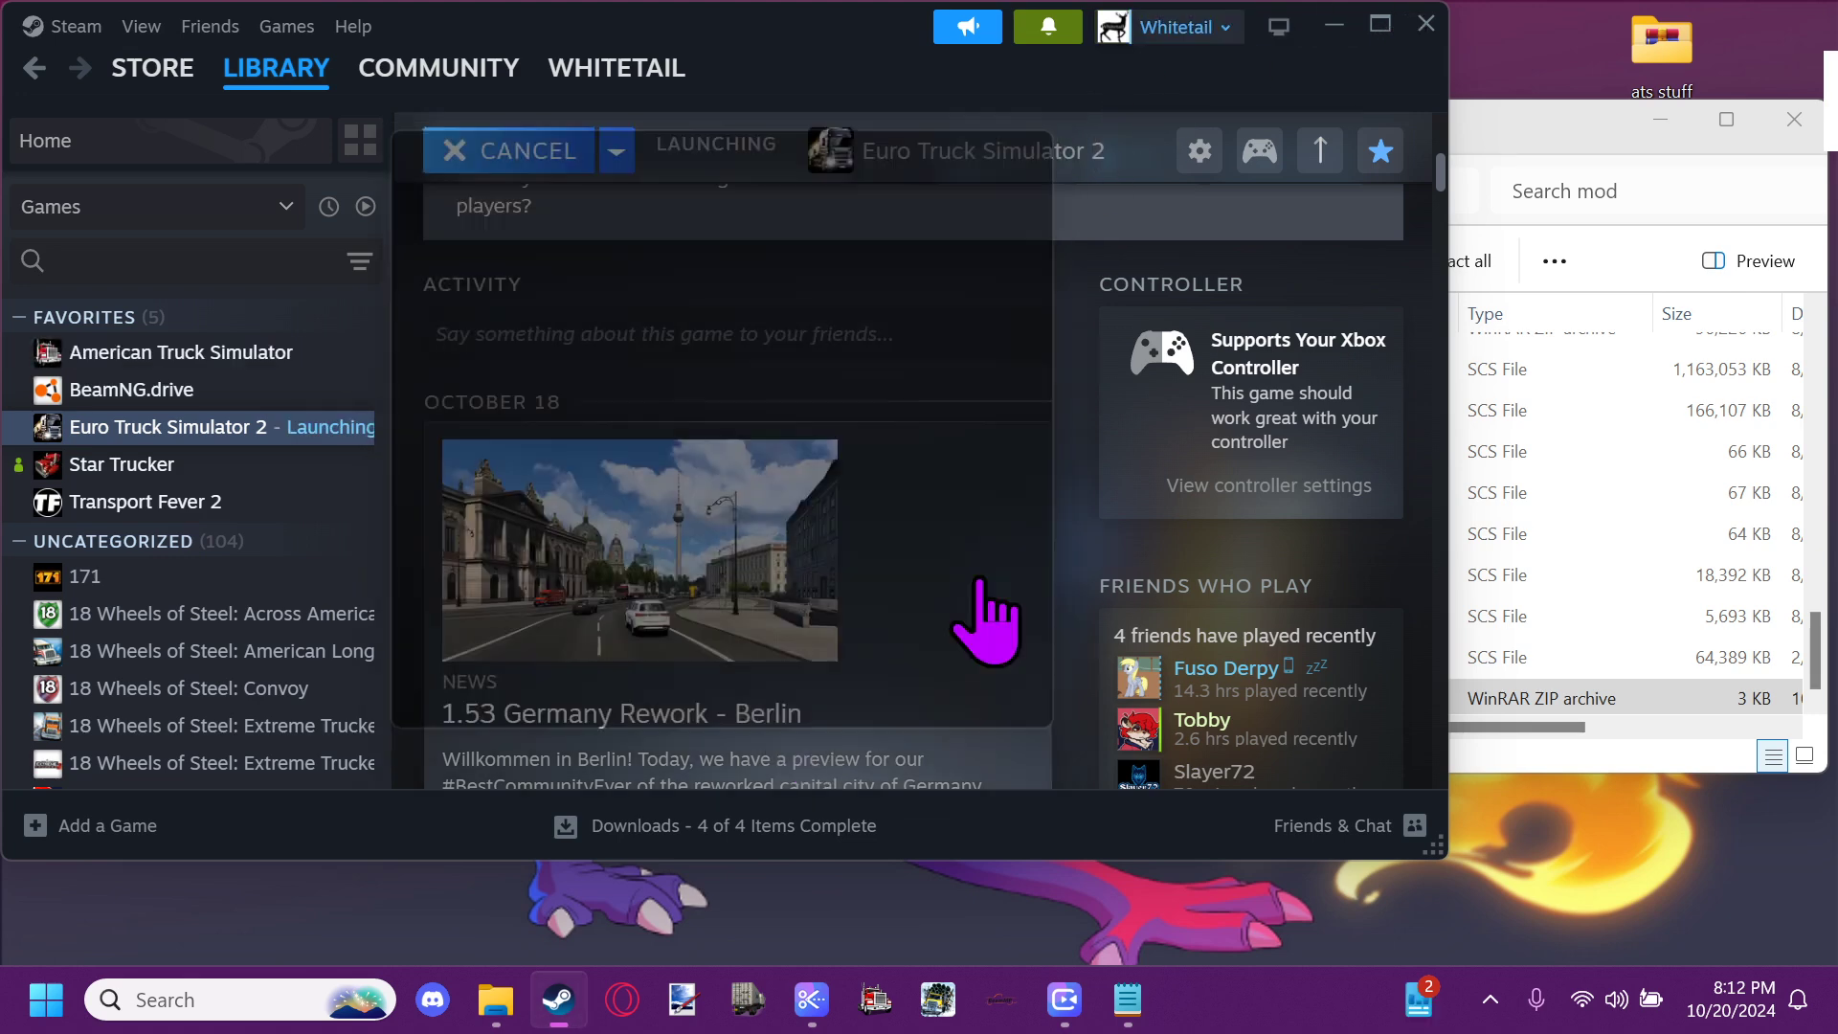
{"action": "left_click", "coordinate": [1425, 24]}
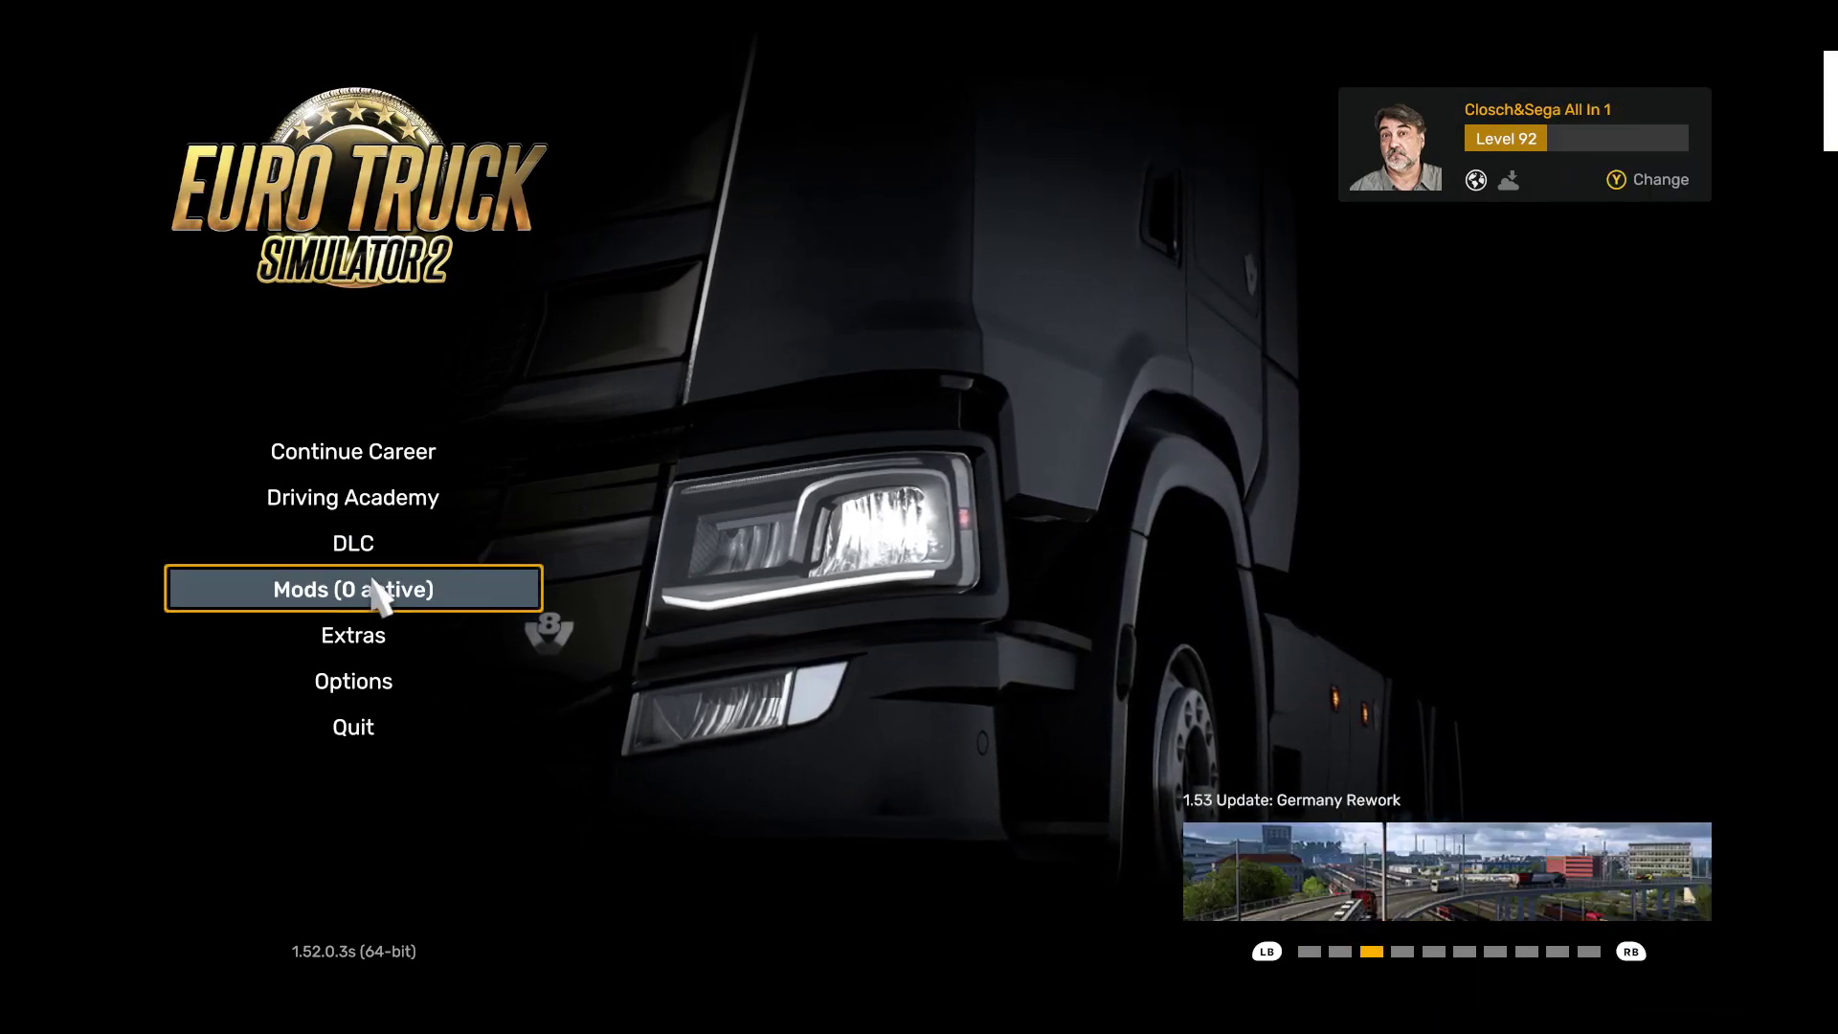
Activate the "old actros academy" mod in the Mod Manager and confirm the changes
{"action": "left_click", "coordinate": [507, 590]}
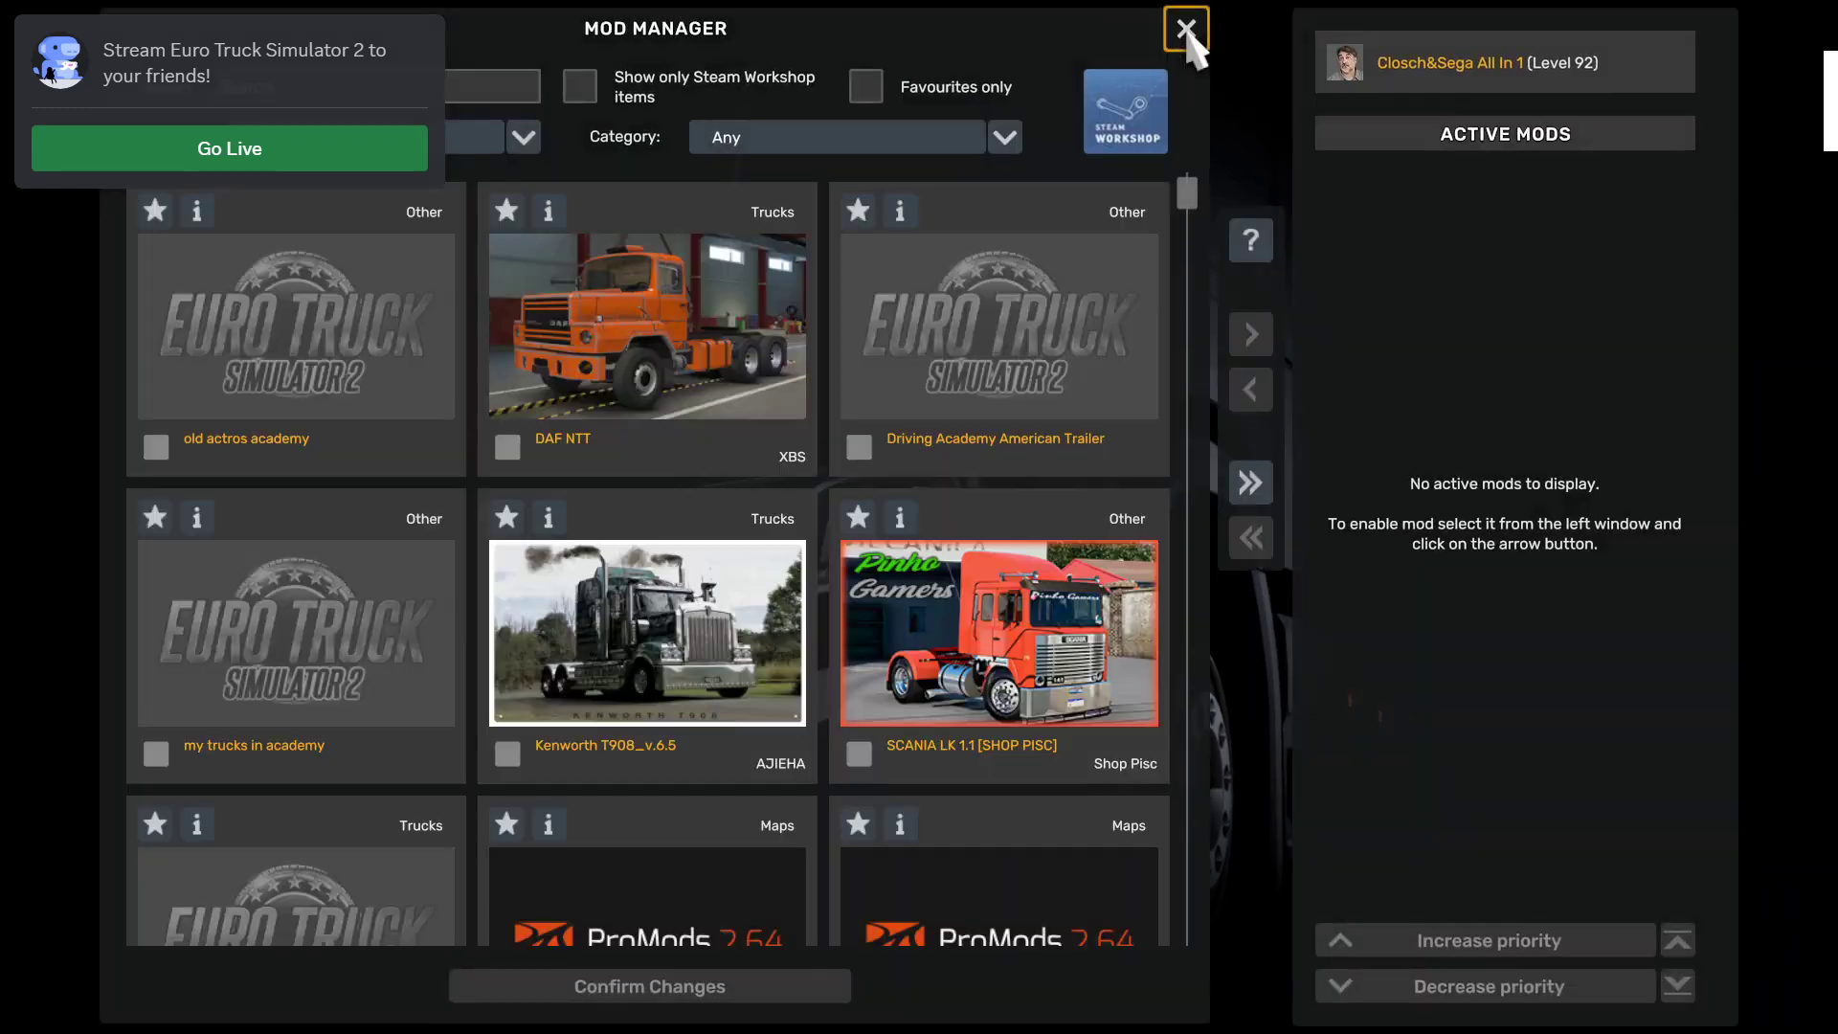
{"action": "double_click", "coordinate": [391, 381]}
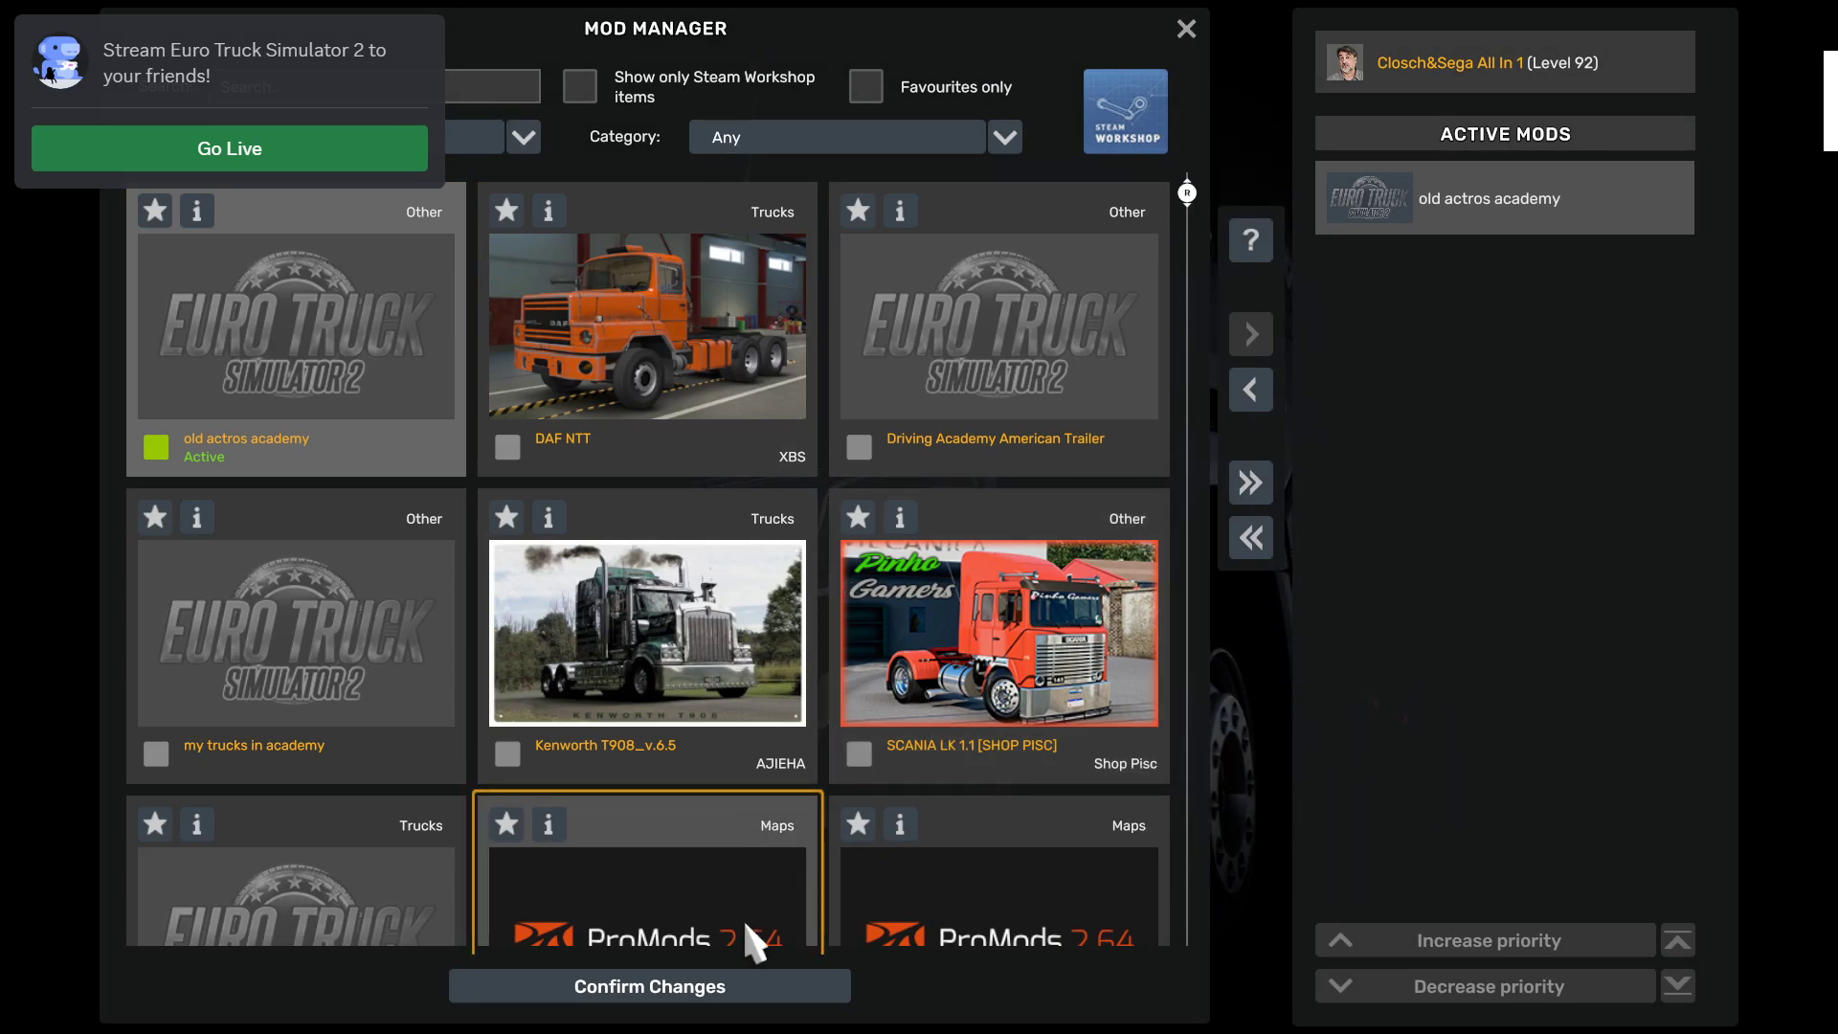
{"action": "left_click", "coordinate": [660, 986]}
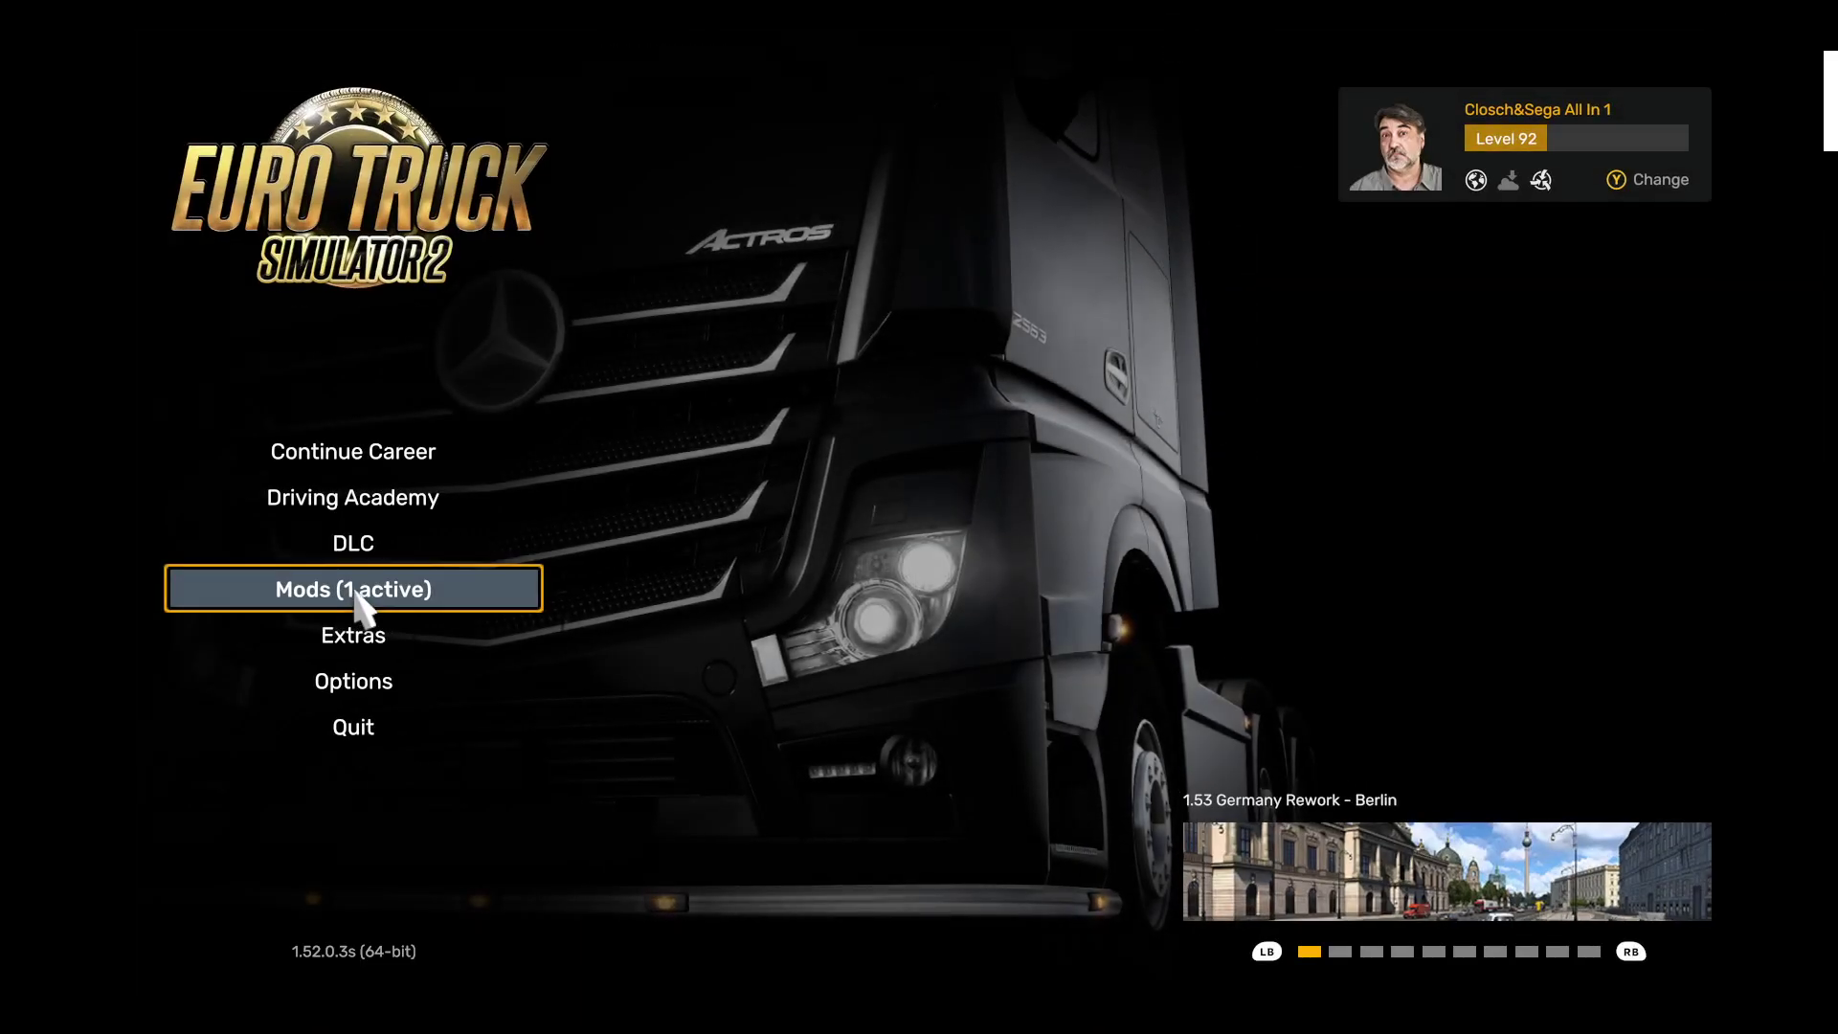
Enter Truck Driving Basics in the Driving Academy, accepting the disclaimer, and choose the Mercedes-Benz Actros High Roof Sleeper as the truck
{"action": "left_click", "coordinate": [240, 507]}
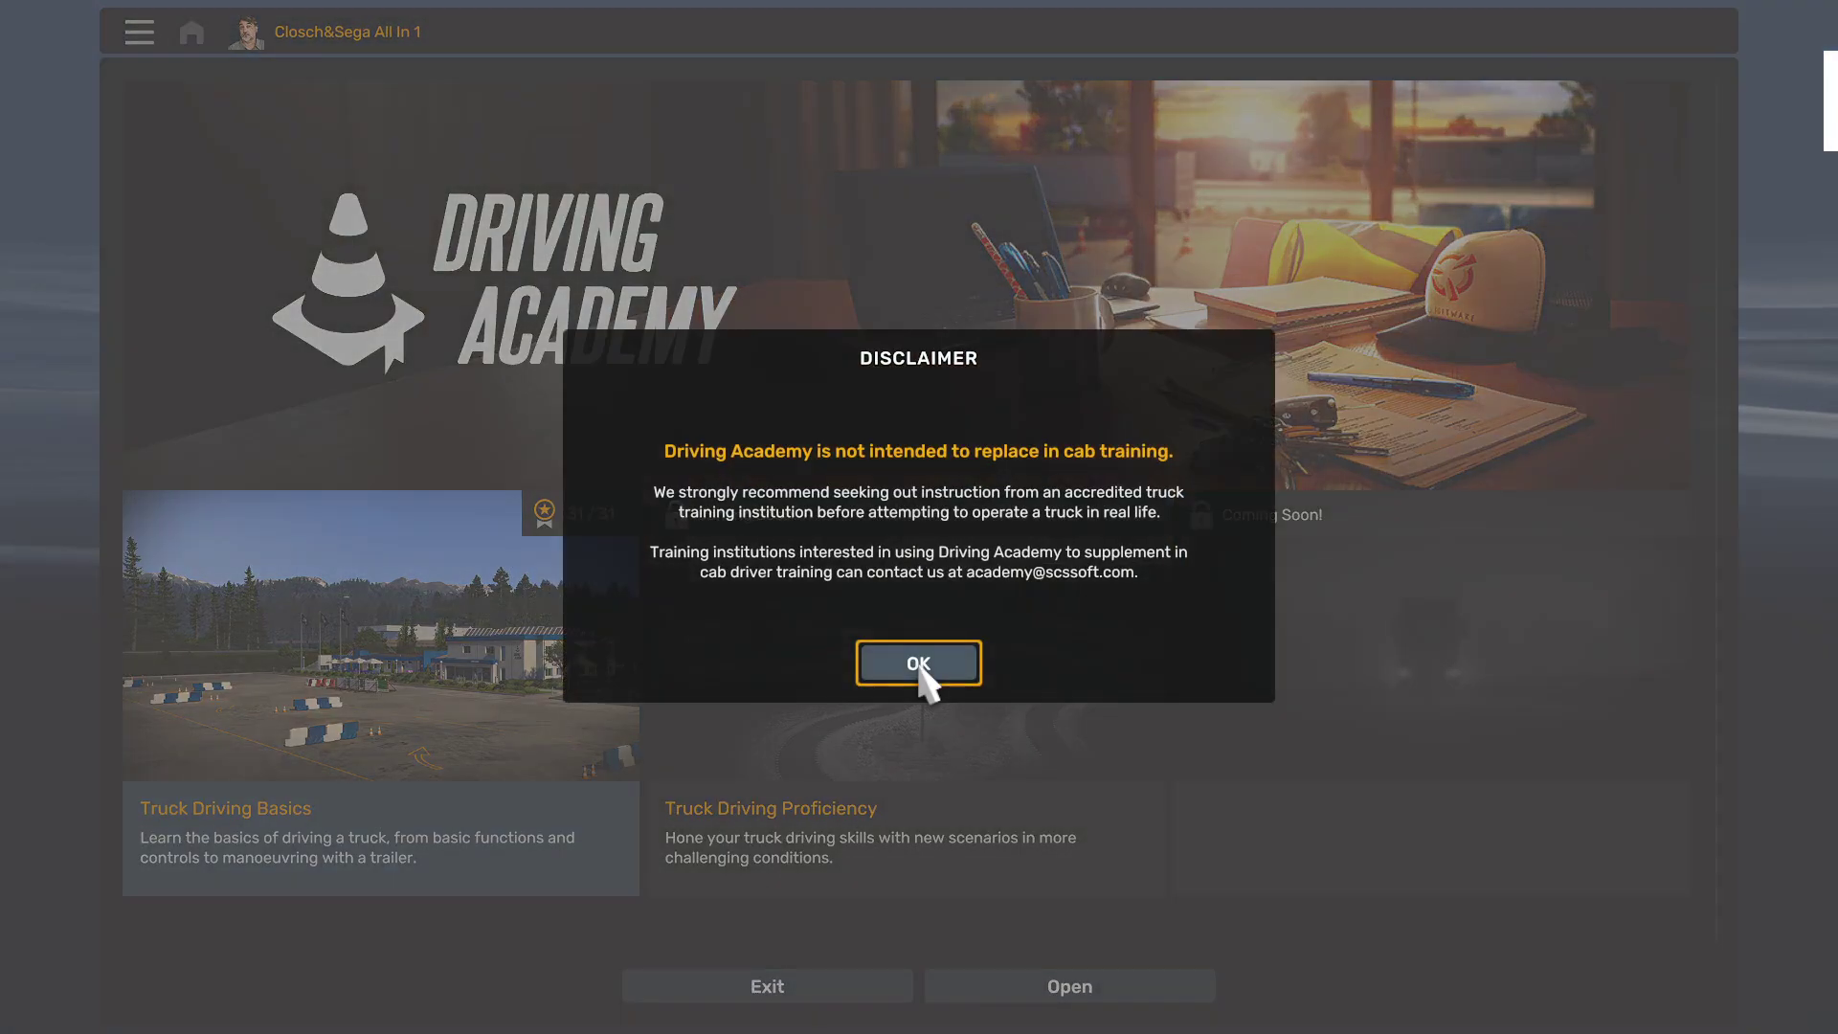
{"action": "left_click", "coordinate": [920, 665]}
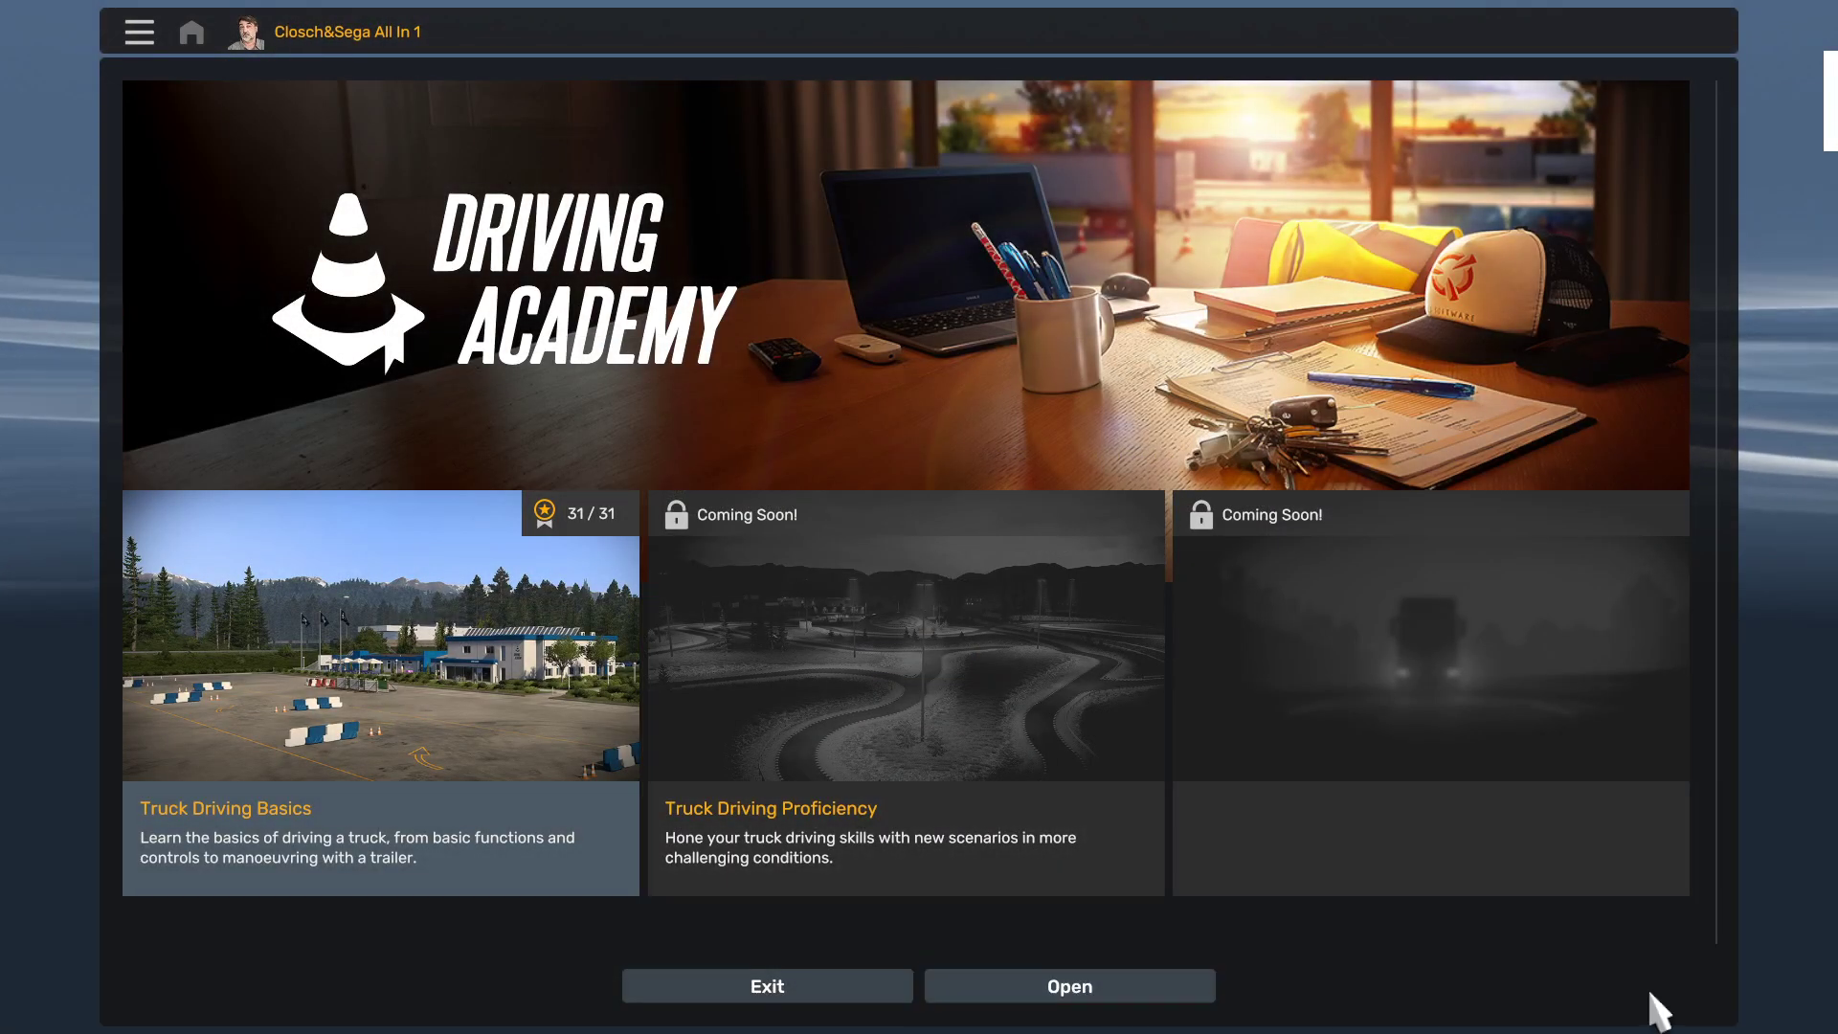
{"action": "left_click", "coordinate": [1204, 1010]}
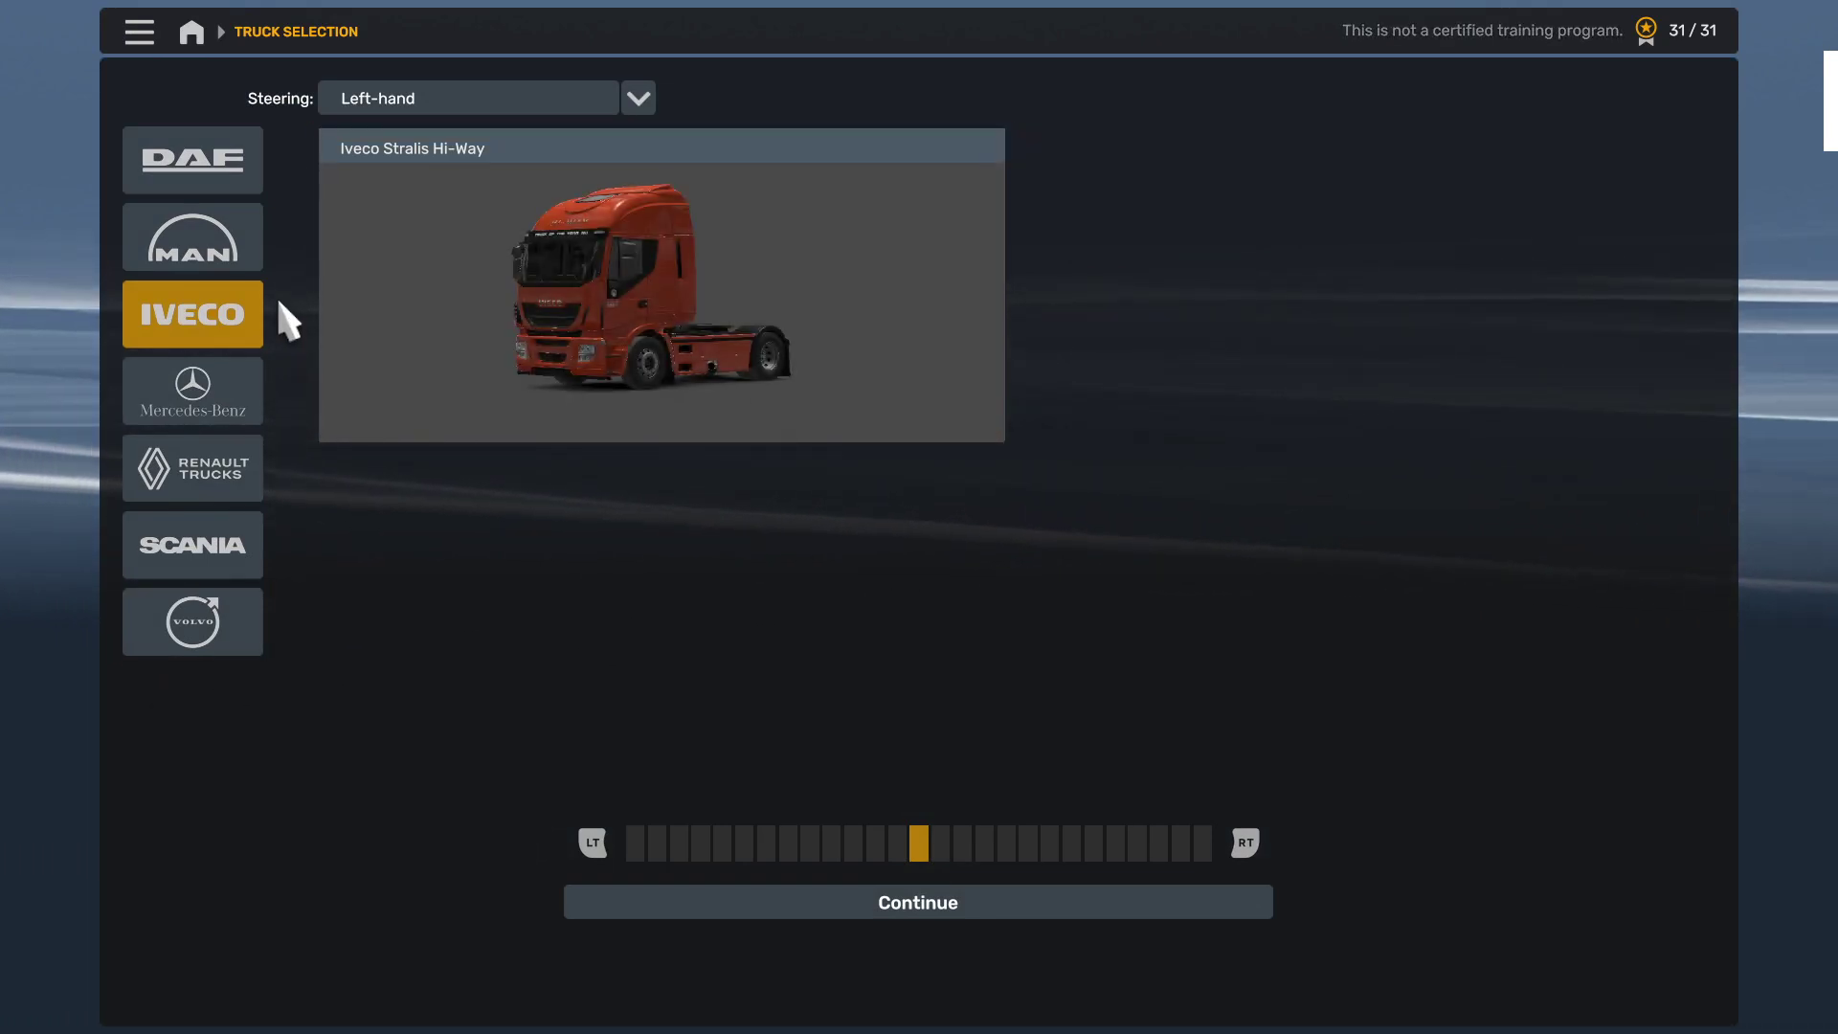
{"action": "left_click", "coordinate": [215, 426]}
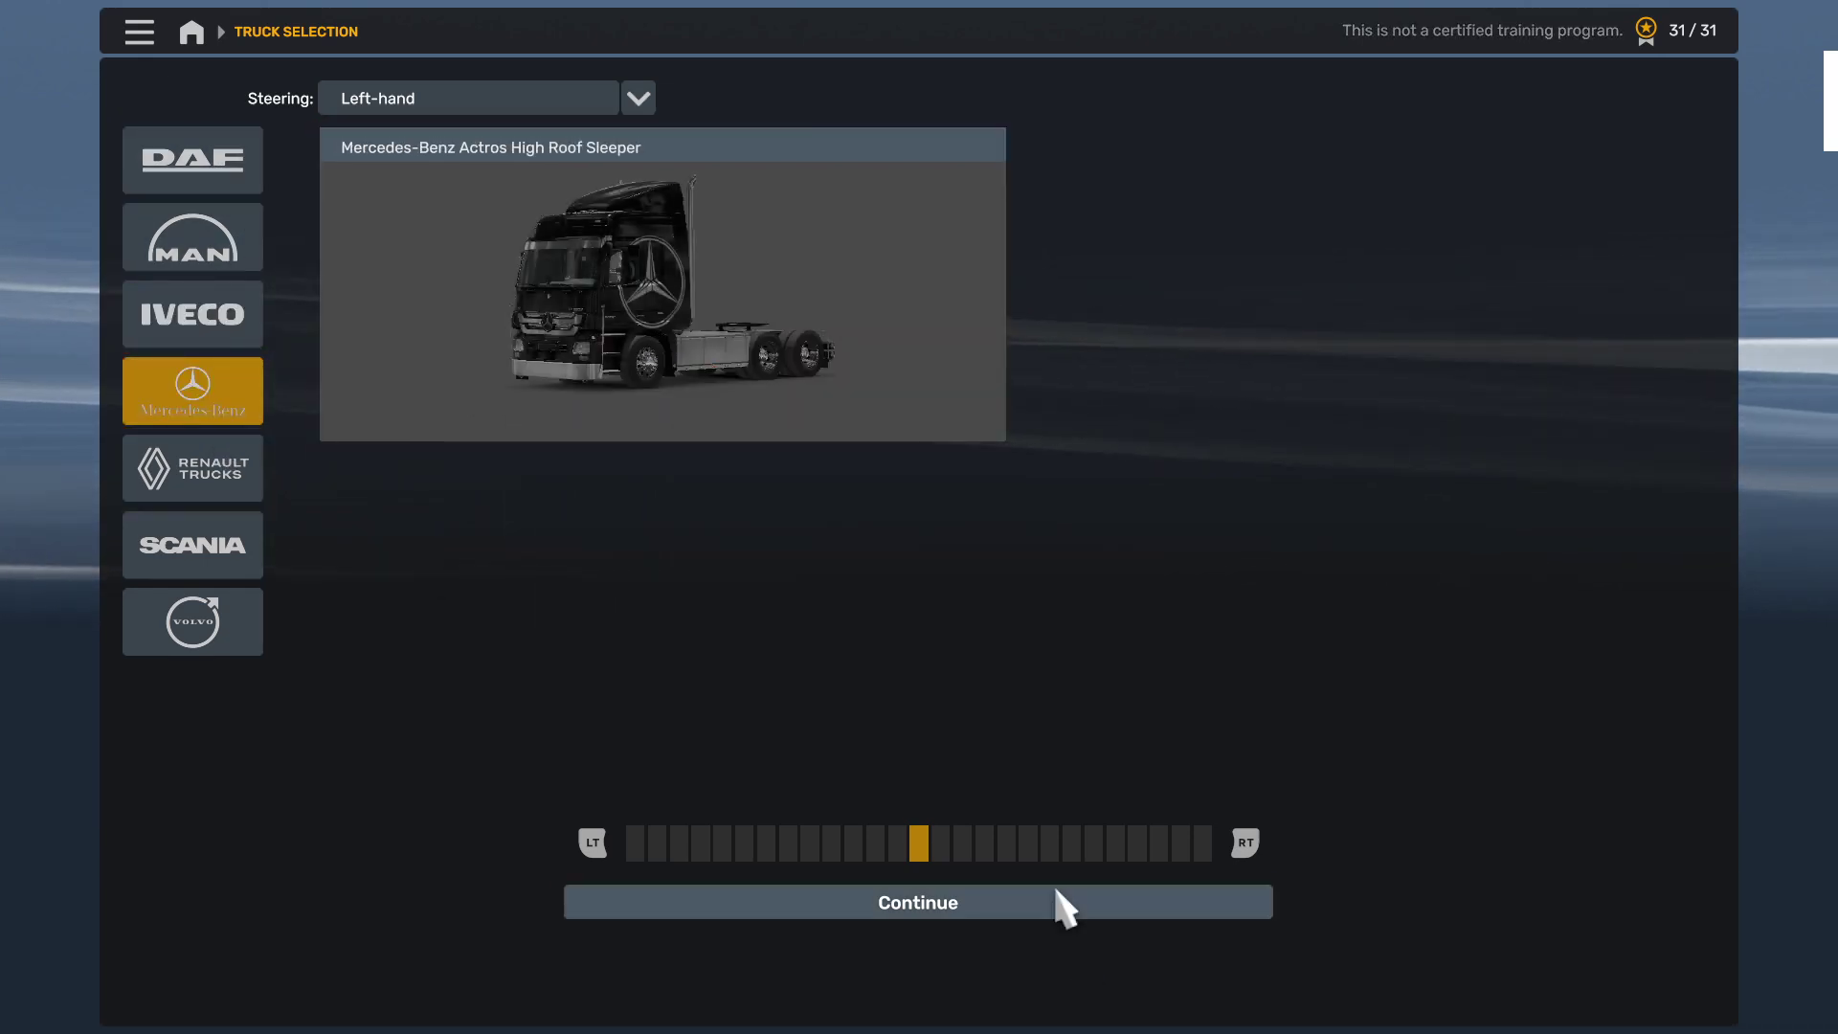
{"action": "left_click", "coordinate": [1010, 905]}
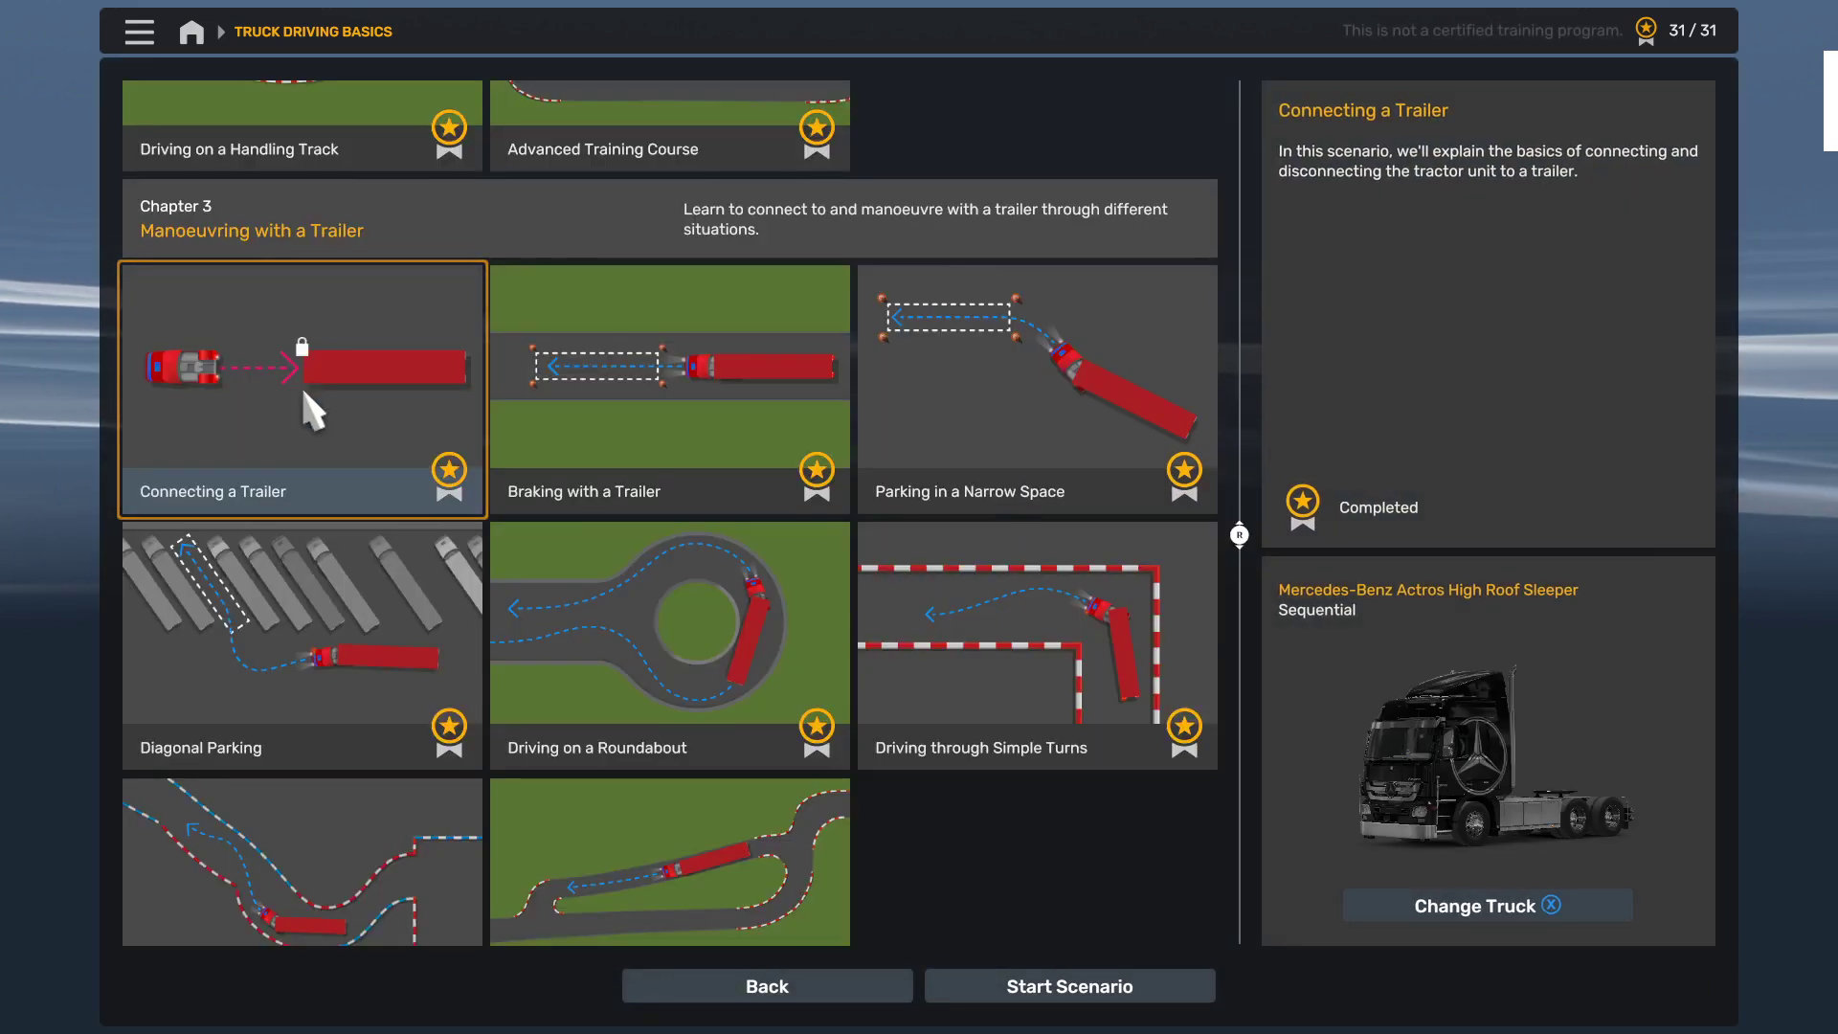
Start the Connecting a Trailer scenario from Chapter 3 and continue past its opening instructions
{"action": "scroll", "coordinate": [300, 383], "scroll_direction": "up", "scroll_amount": 1}
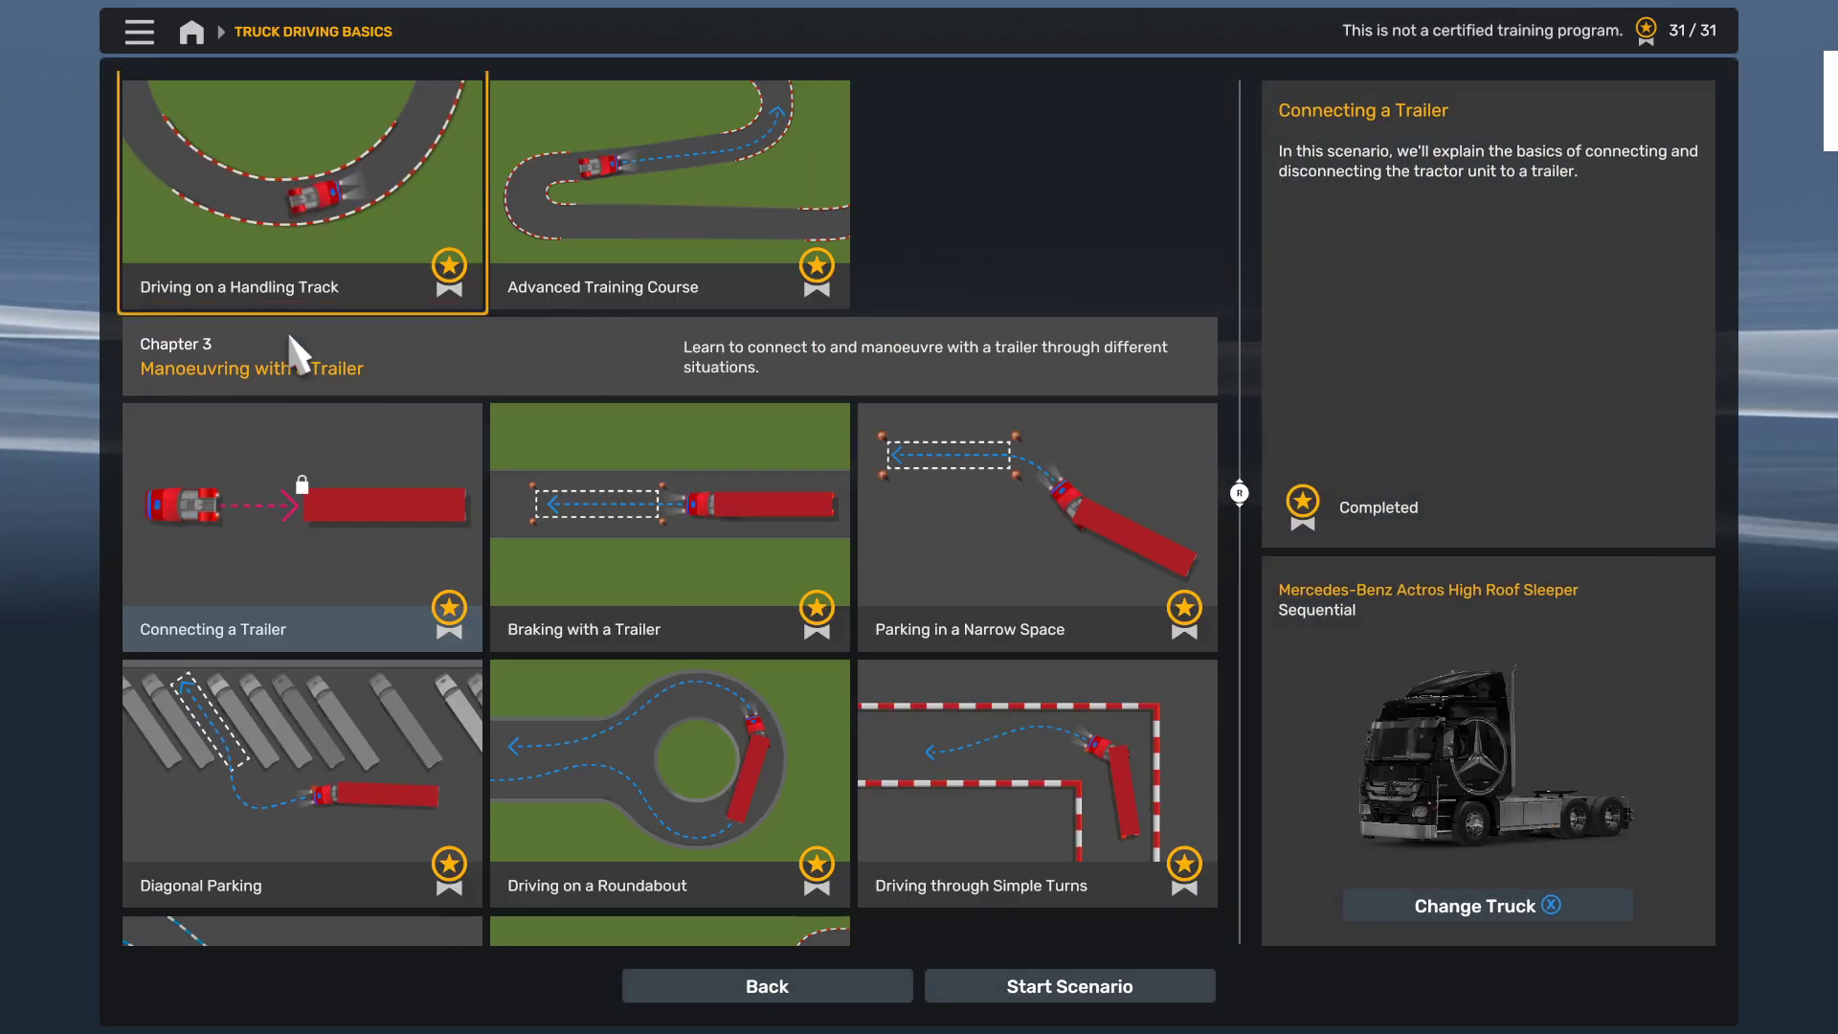
{"action": "left_click", "coordinate": [1187, 1000]}
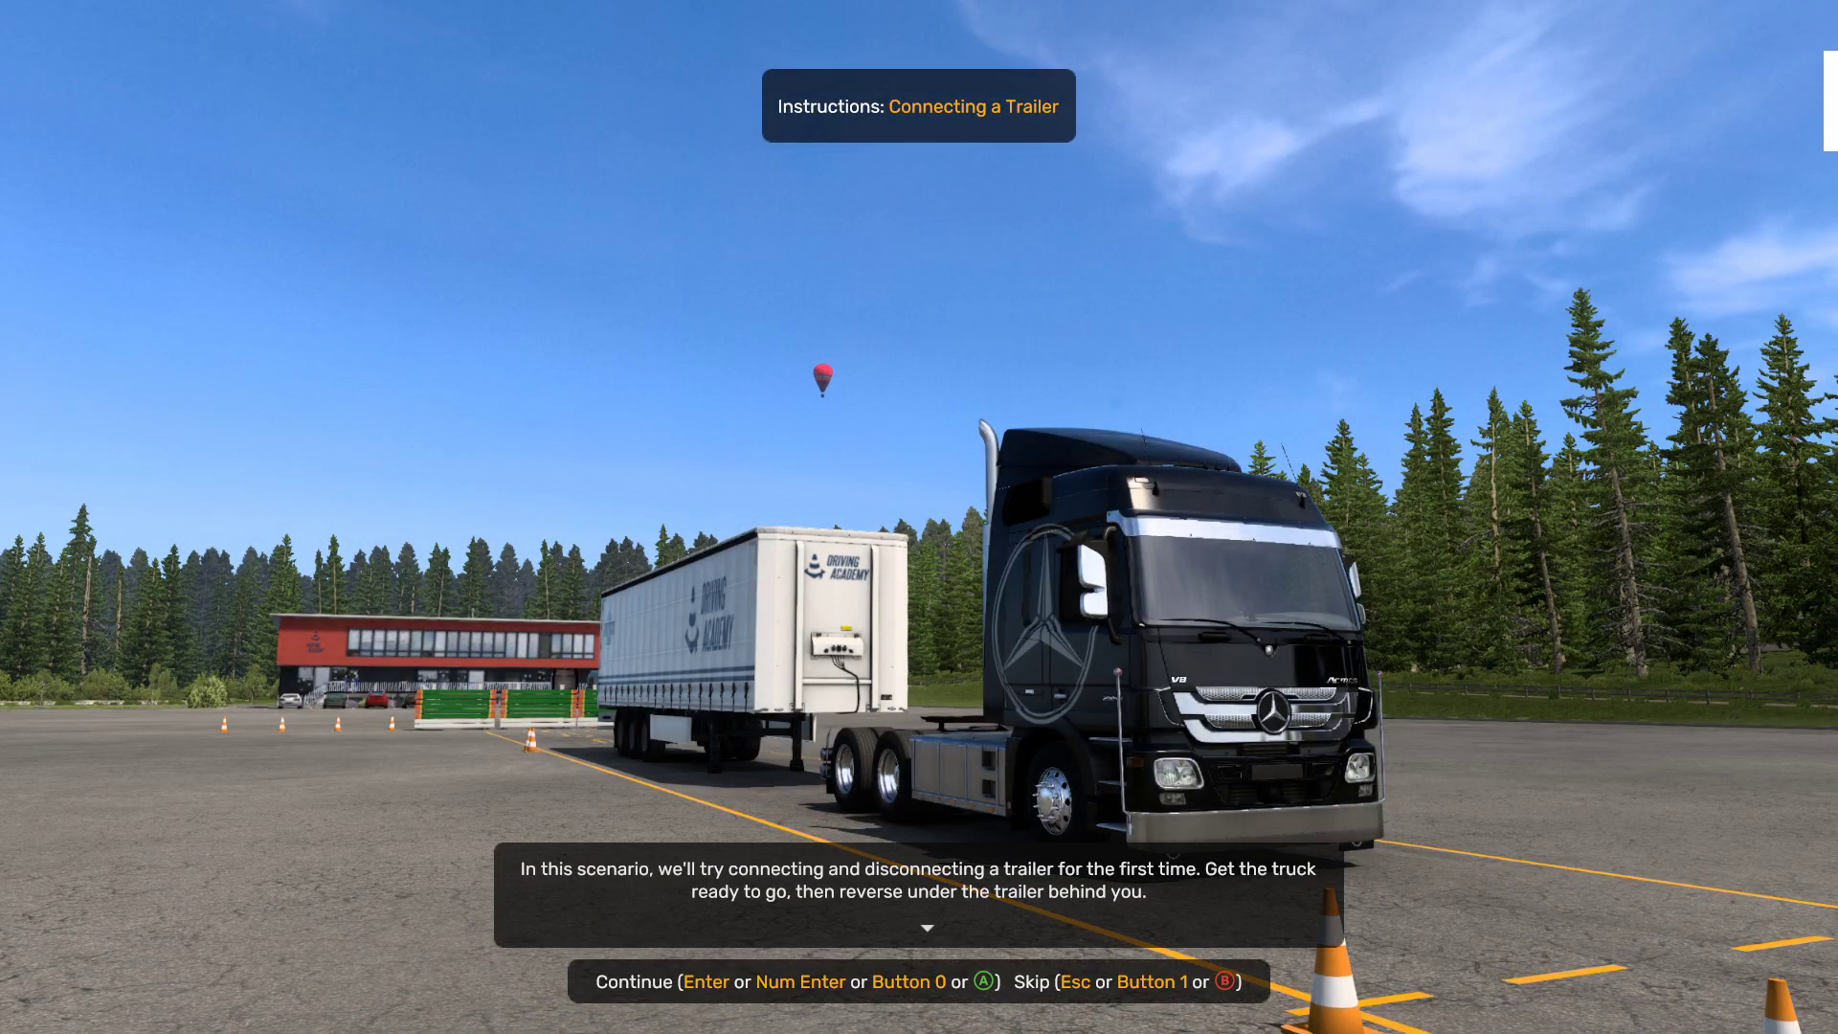
{"action": "key", "text": "Return"}
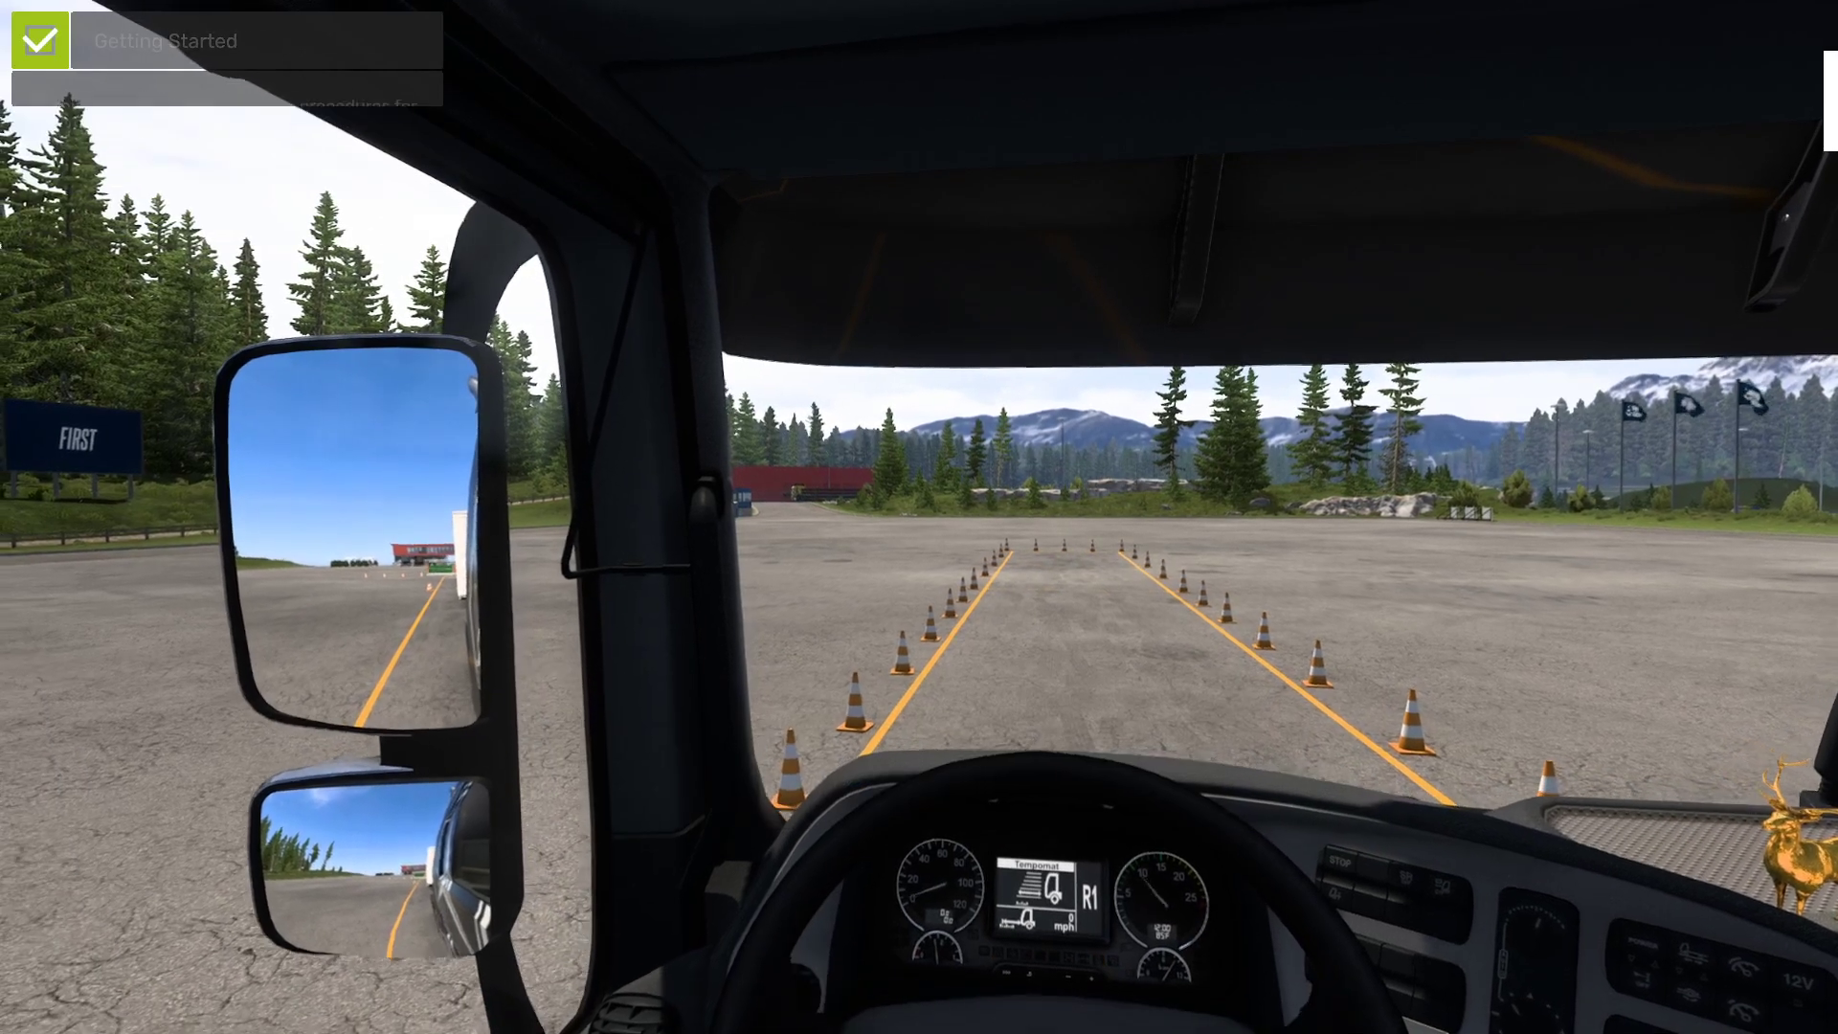
Switch to the exterior view, connect the trailer, and drive the truck forwards through the scenario's marked areas
{"action": "key", "text": "2"}
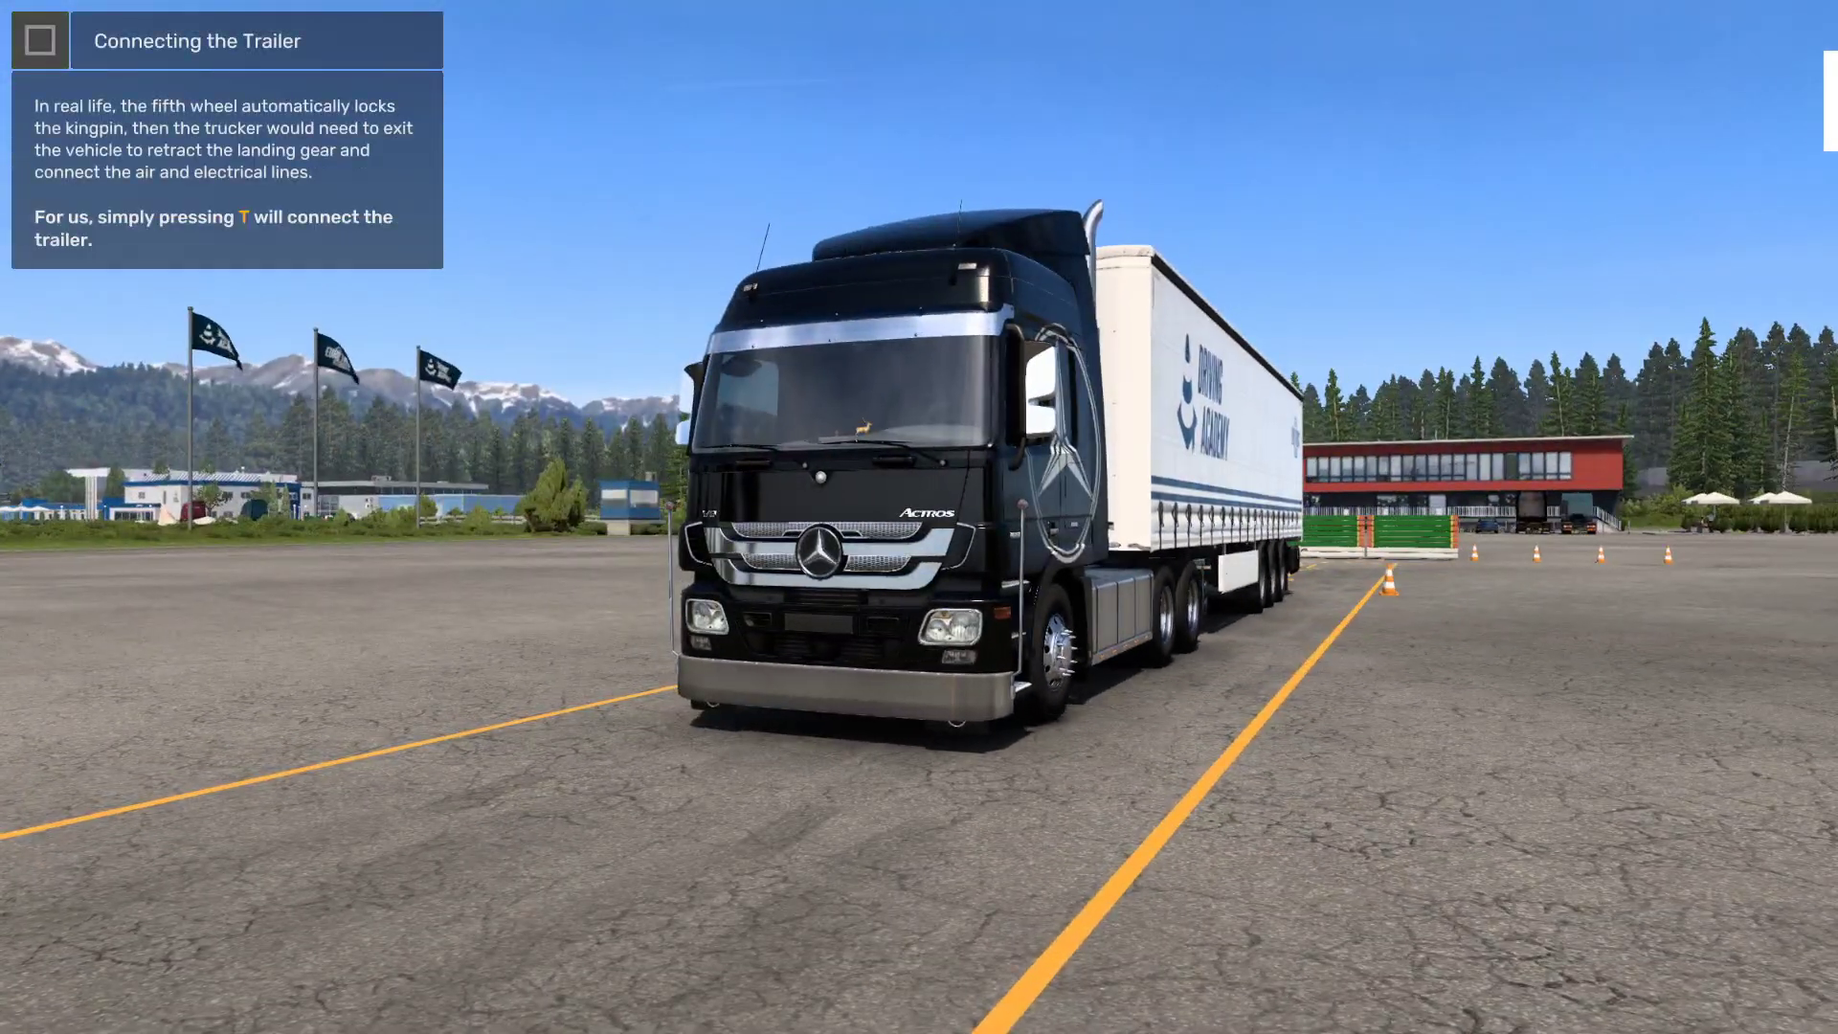
{"action": "key", "text": "t"}
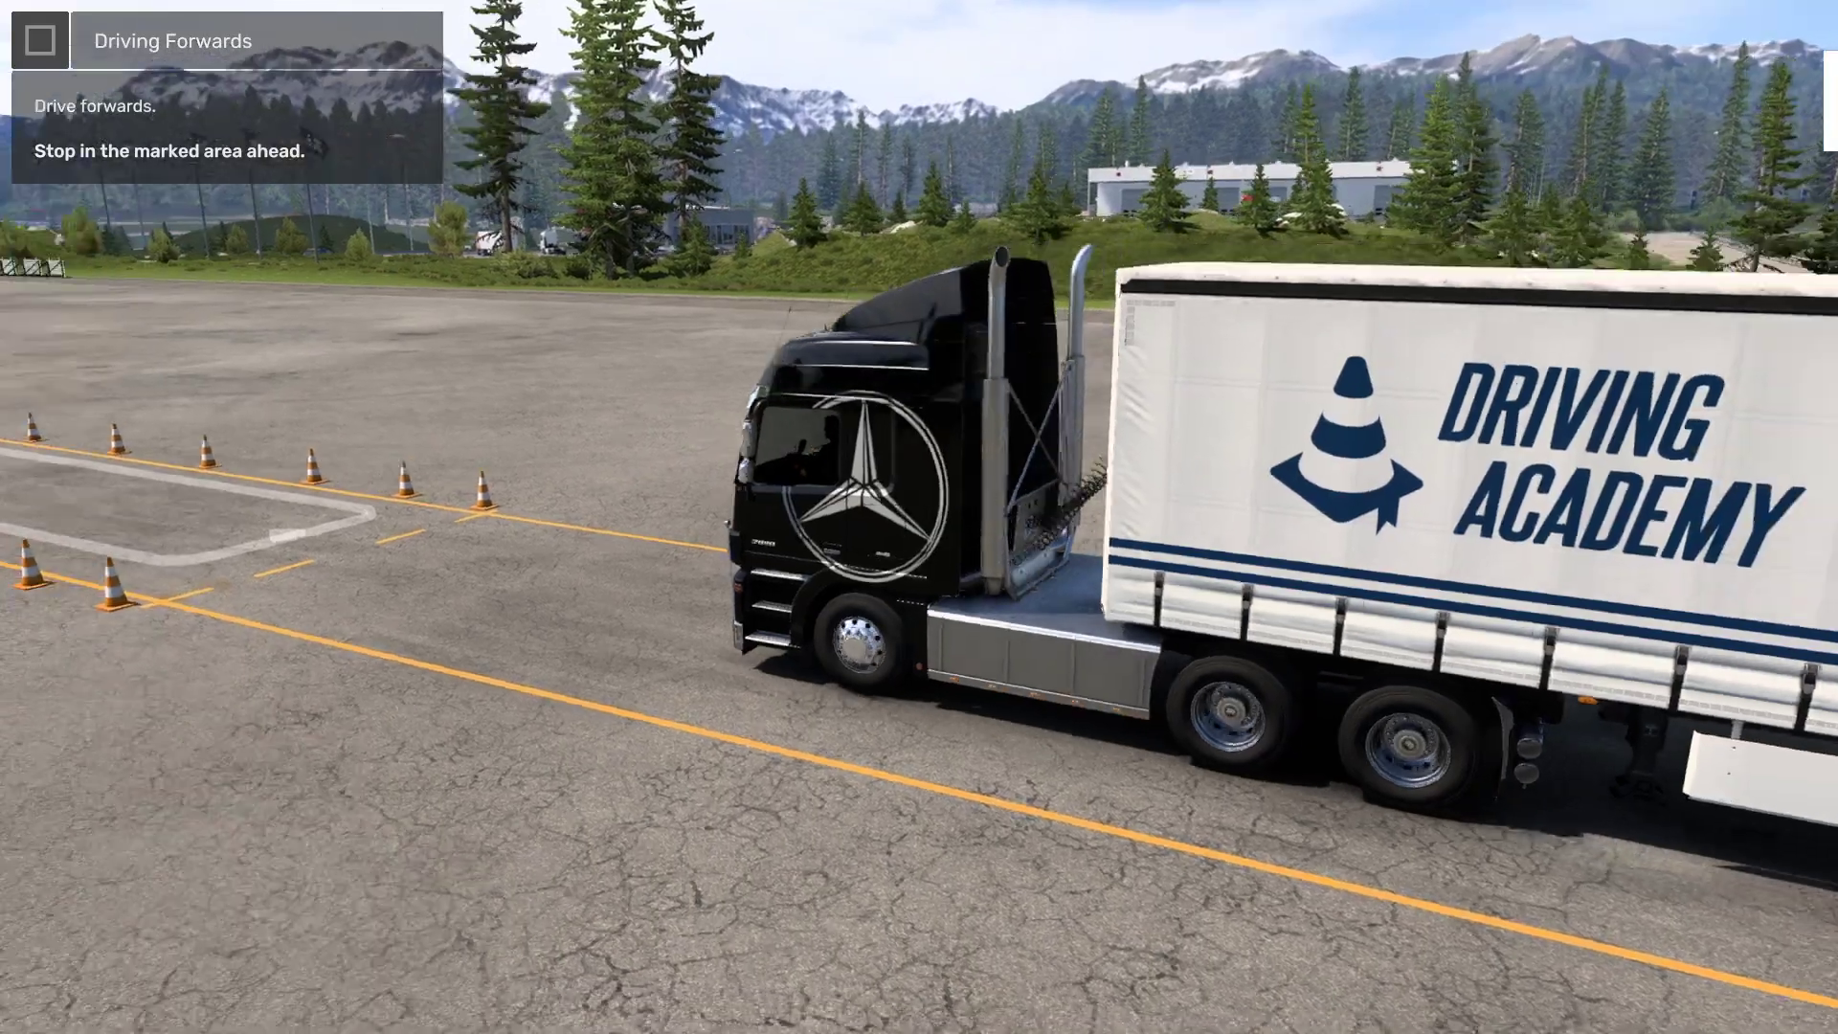
{"action": "key", "text": "w"}
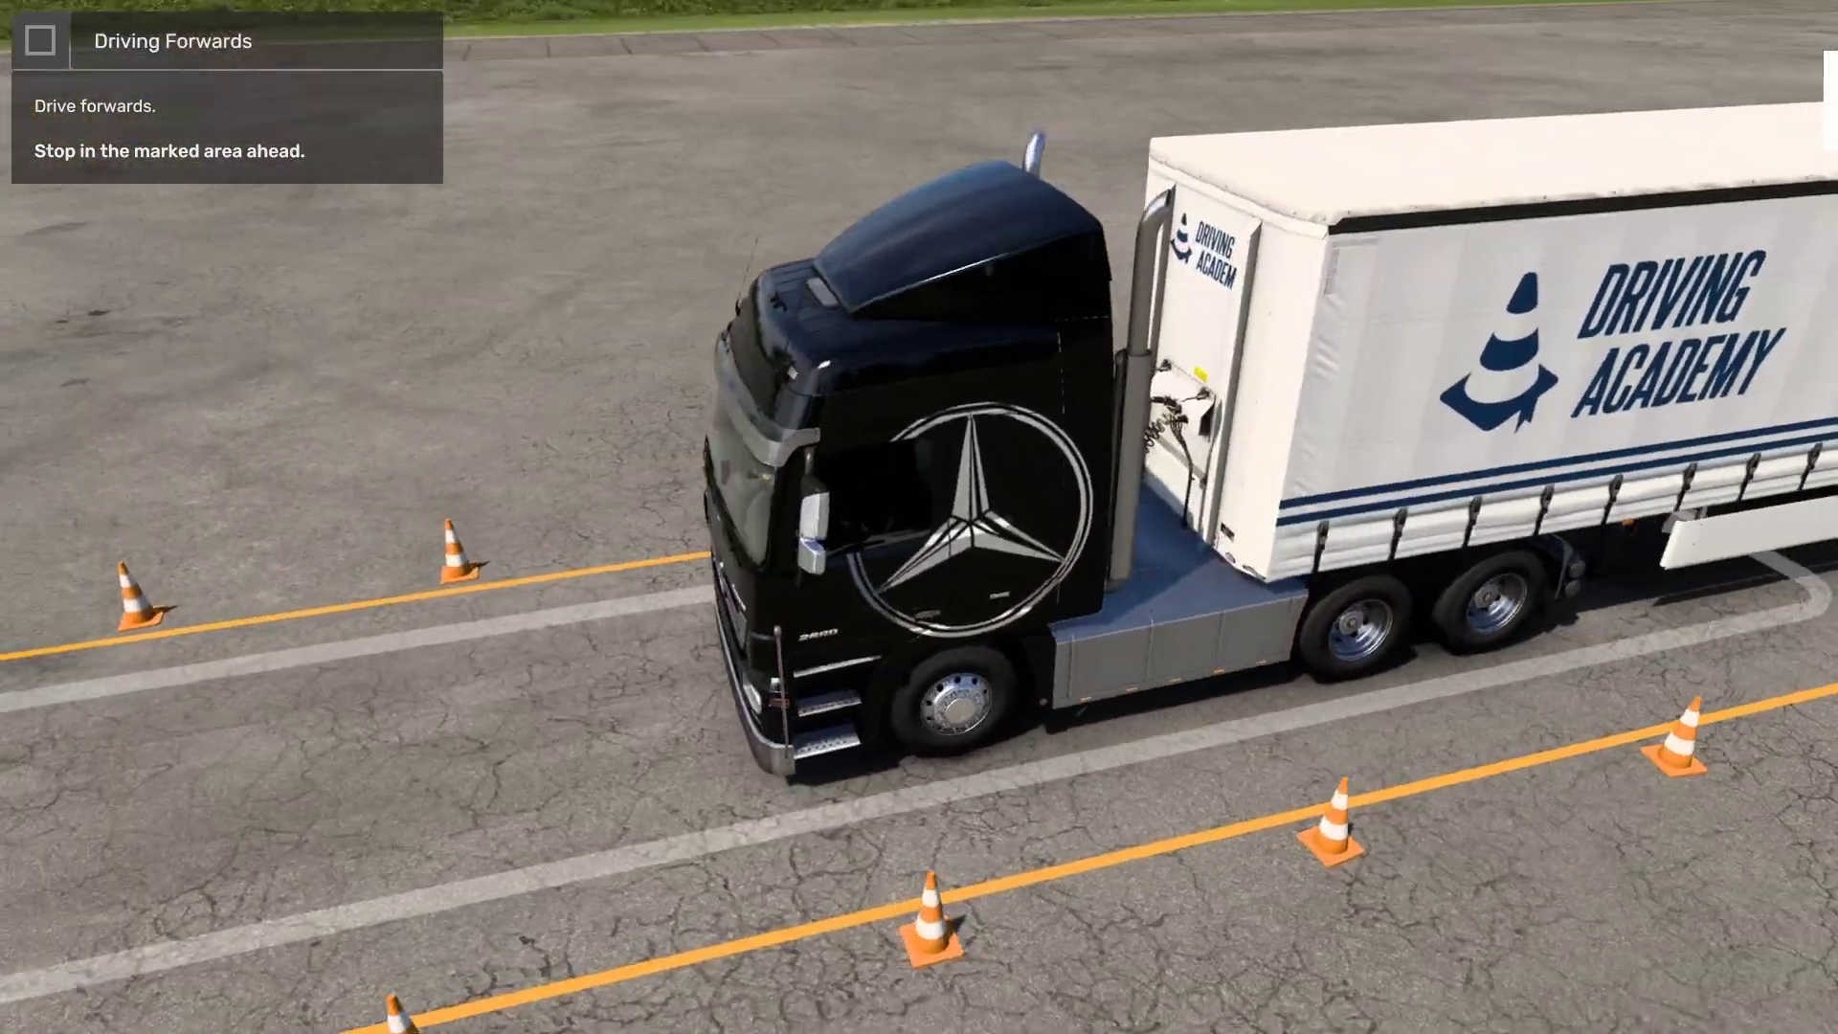
{"action": "key", "text": "w"}
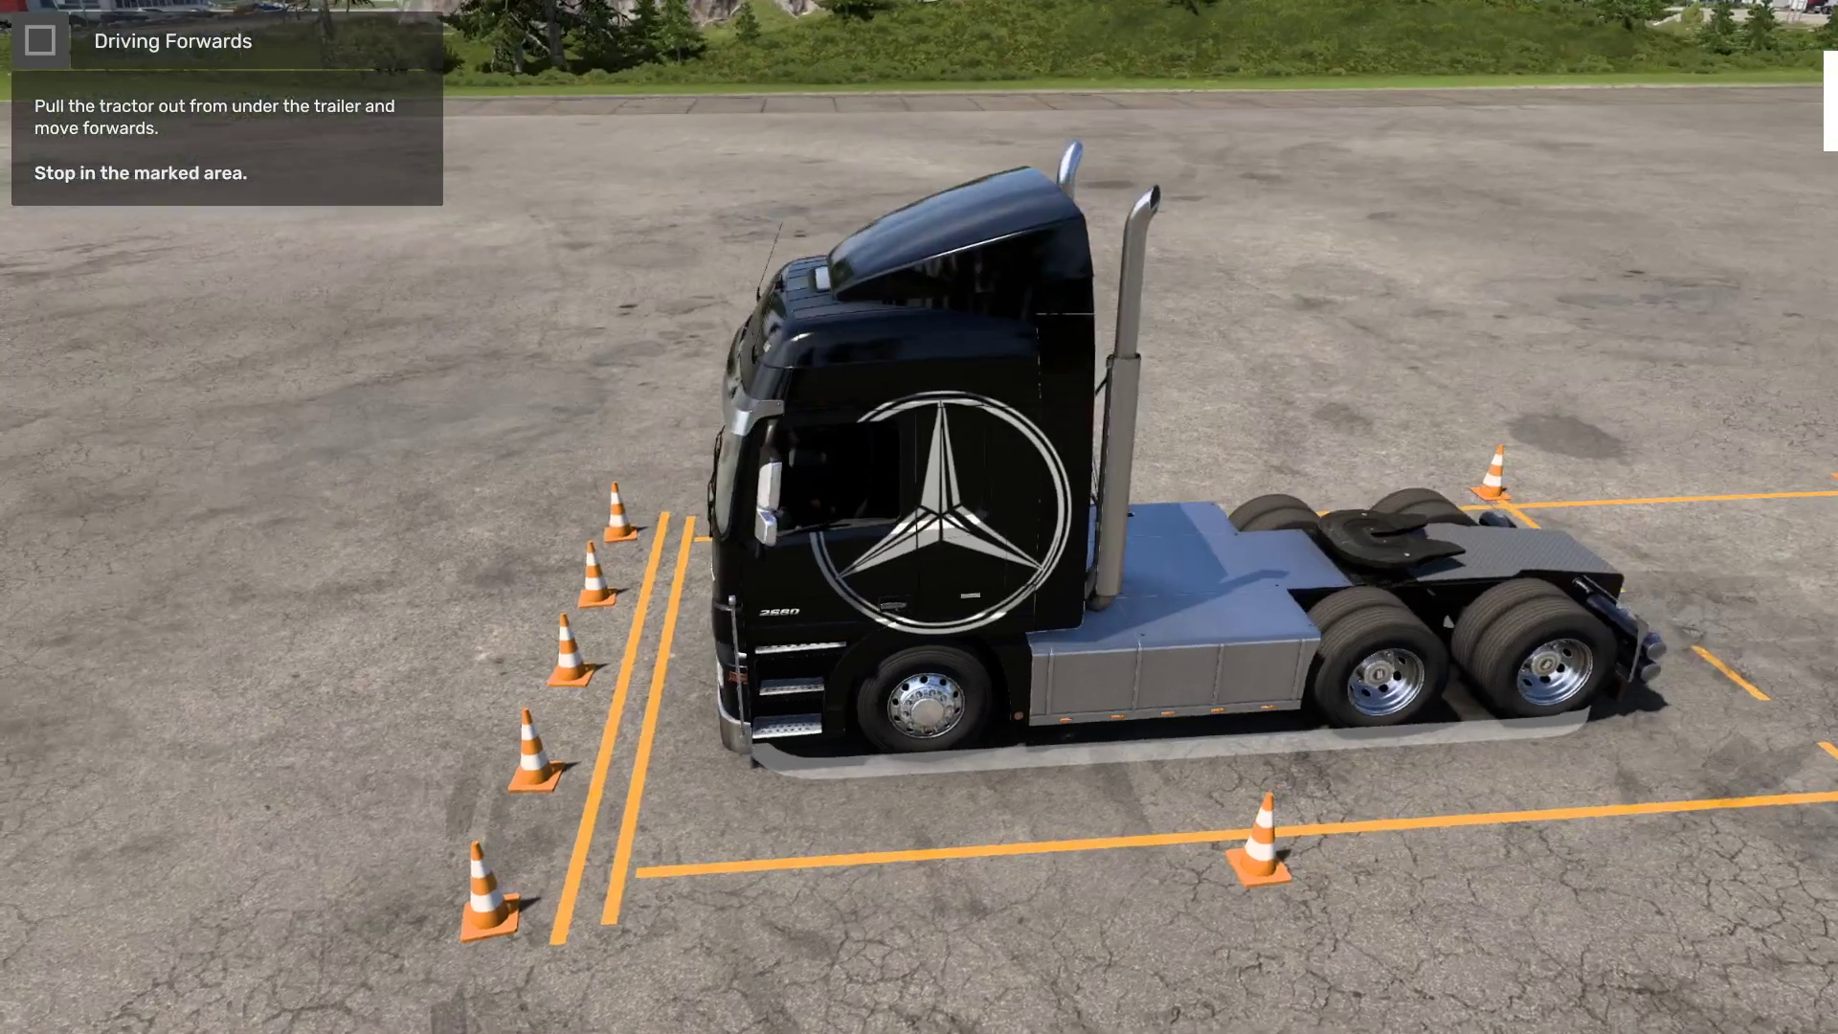
{"action": "key", "text": "w"}
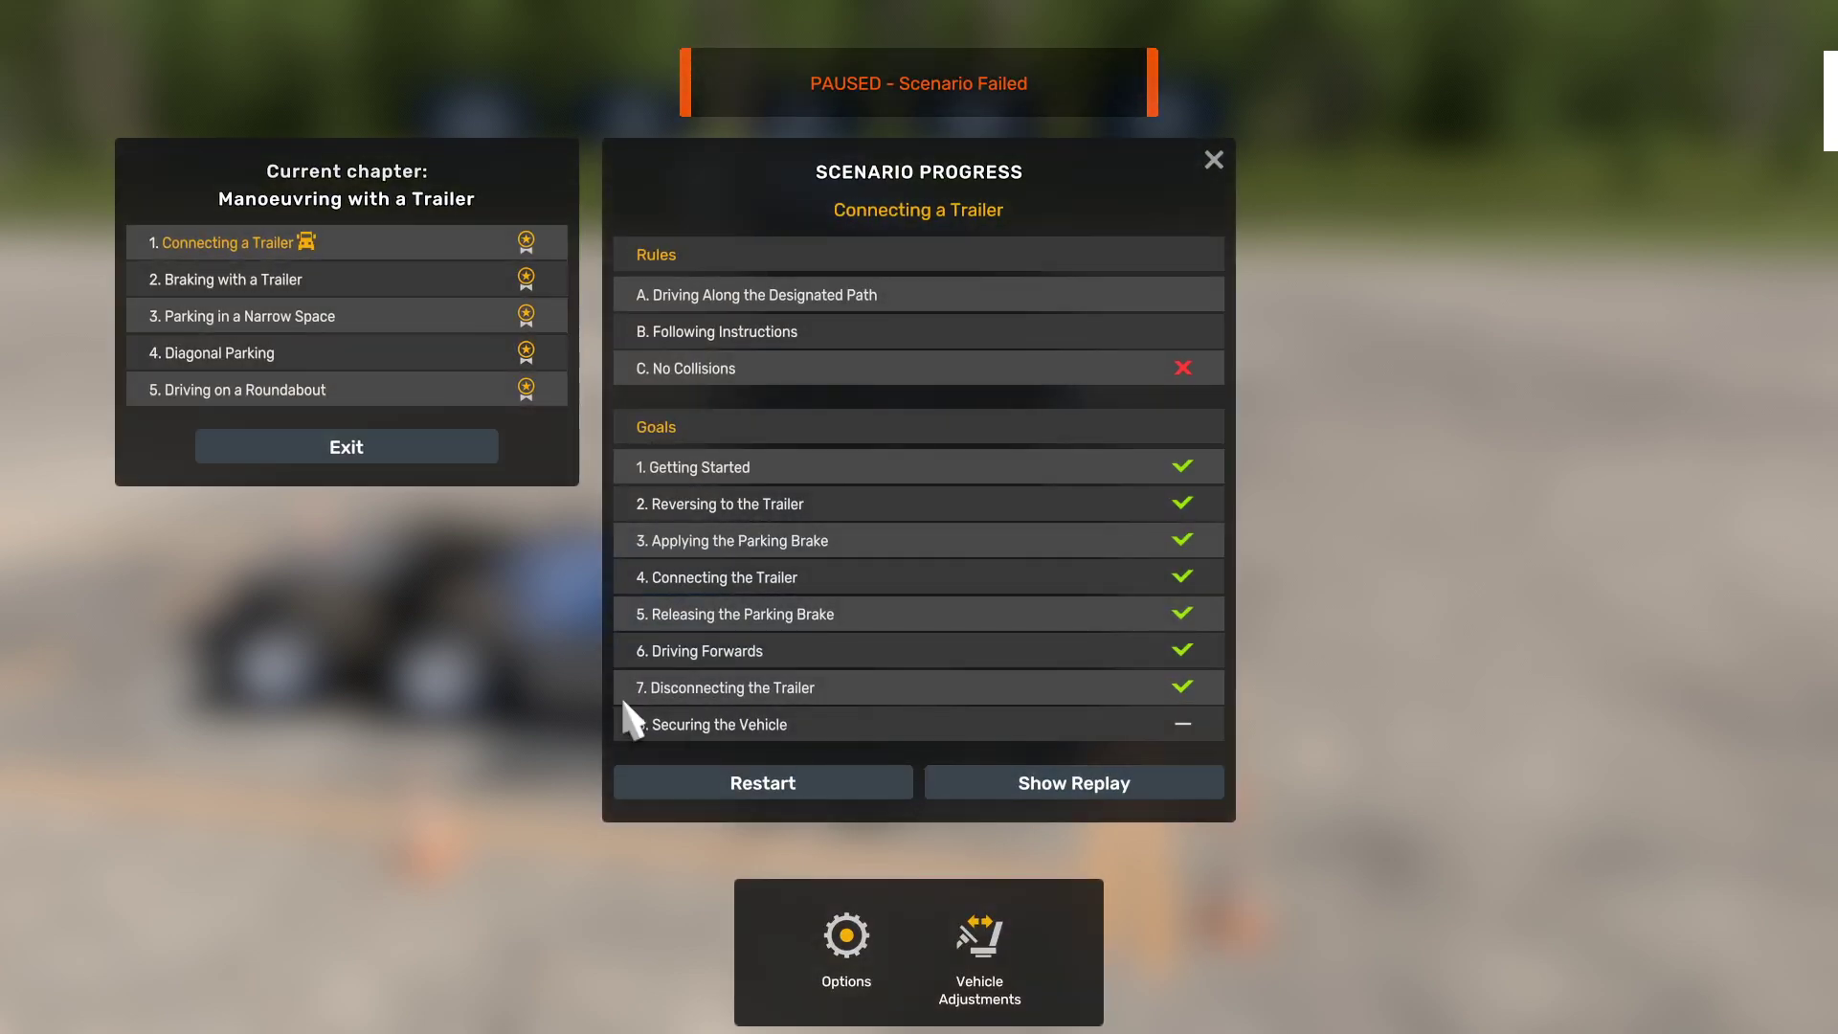
End the Connecting a Trailer scenario and return to the Driving Academy's main page
{"action": "left_click", "coordinate": [349, 451]}
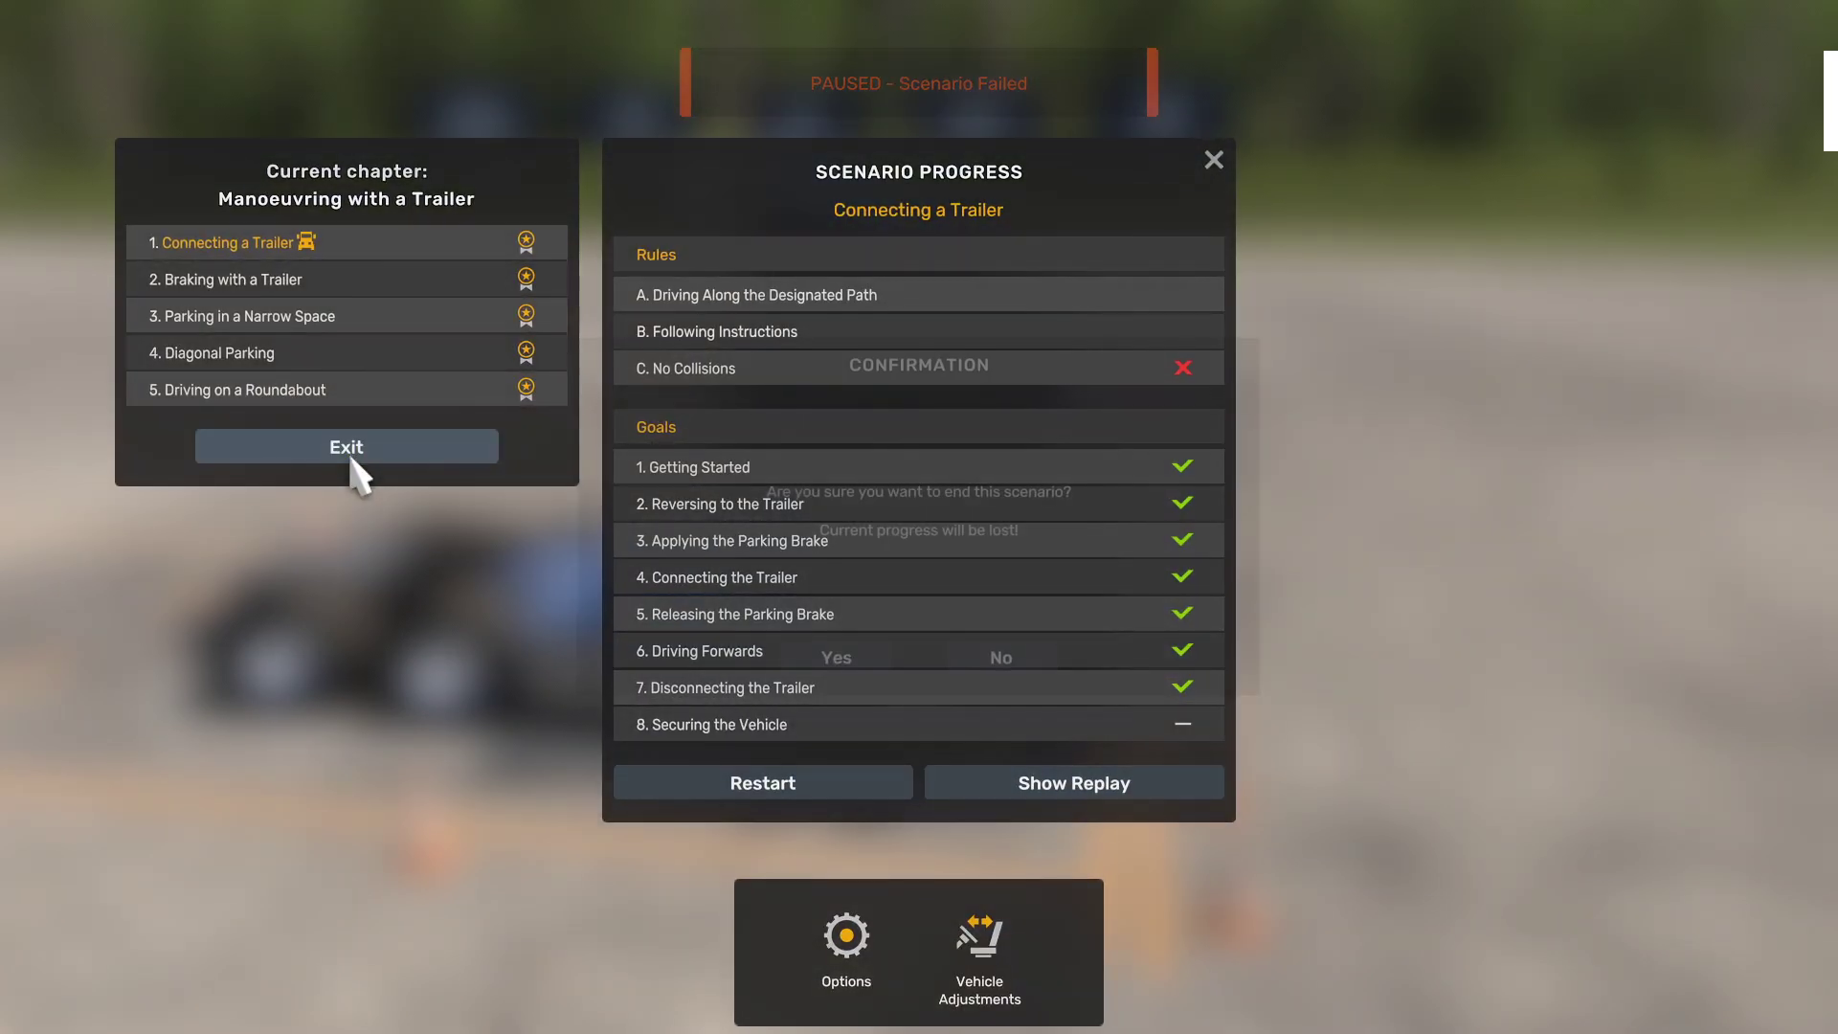
{"action": "left_click", "coordinate": [838, 670]}
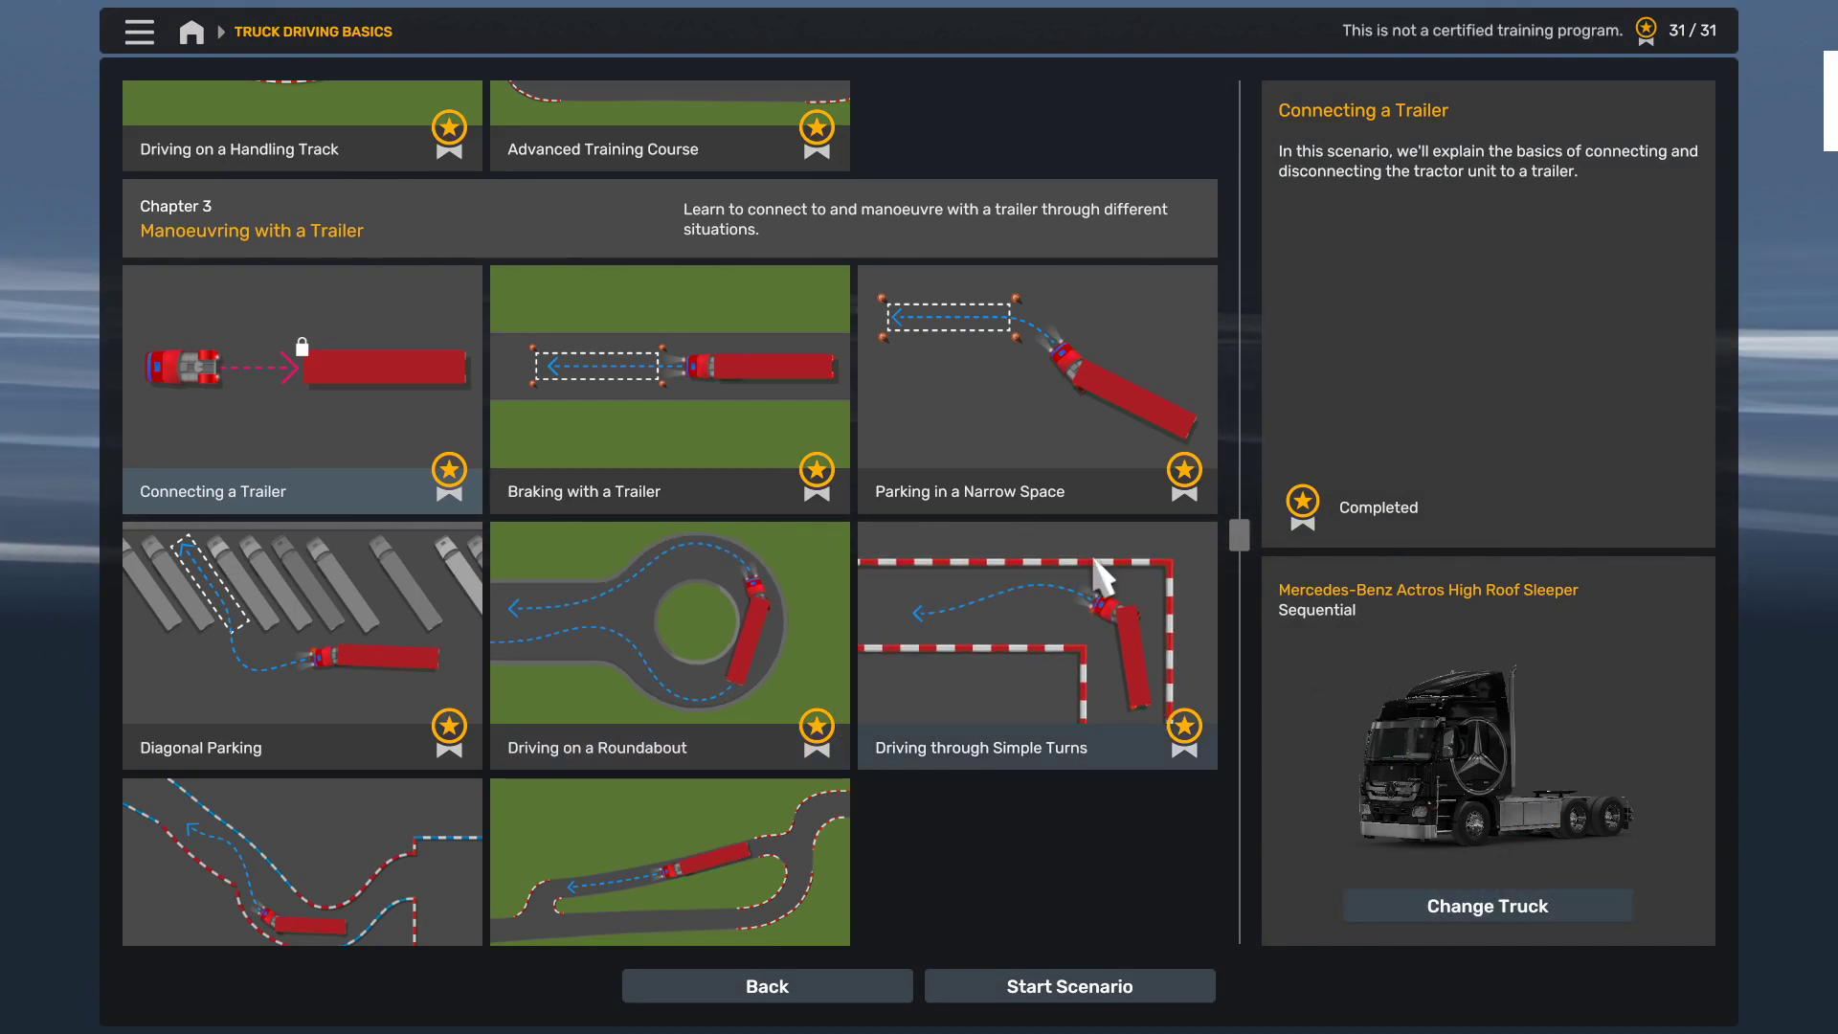
{"action": "left_click", "coordinate": [762, 985]}
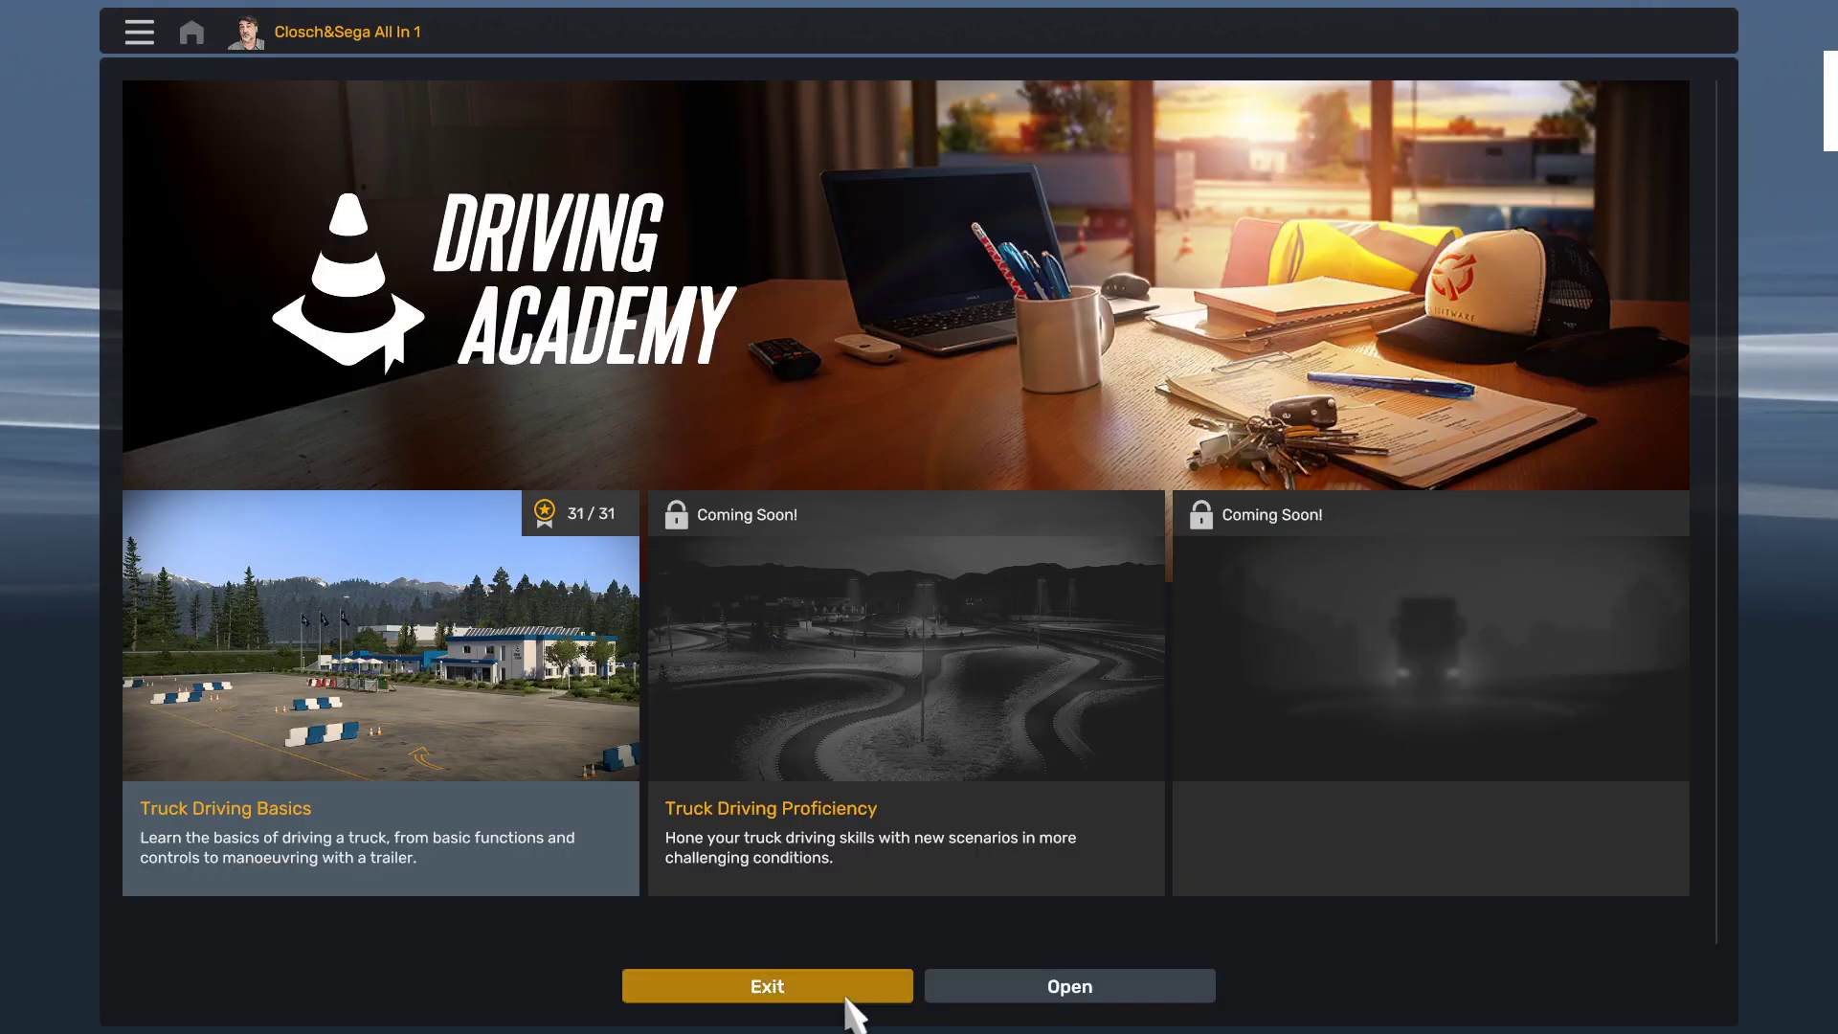
Leave the Driving Academy to the title screen and quit Euro Truck Simulator 2
{"action": "left_click", "coordinate": [849, 998]}
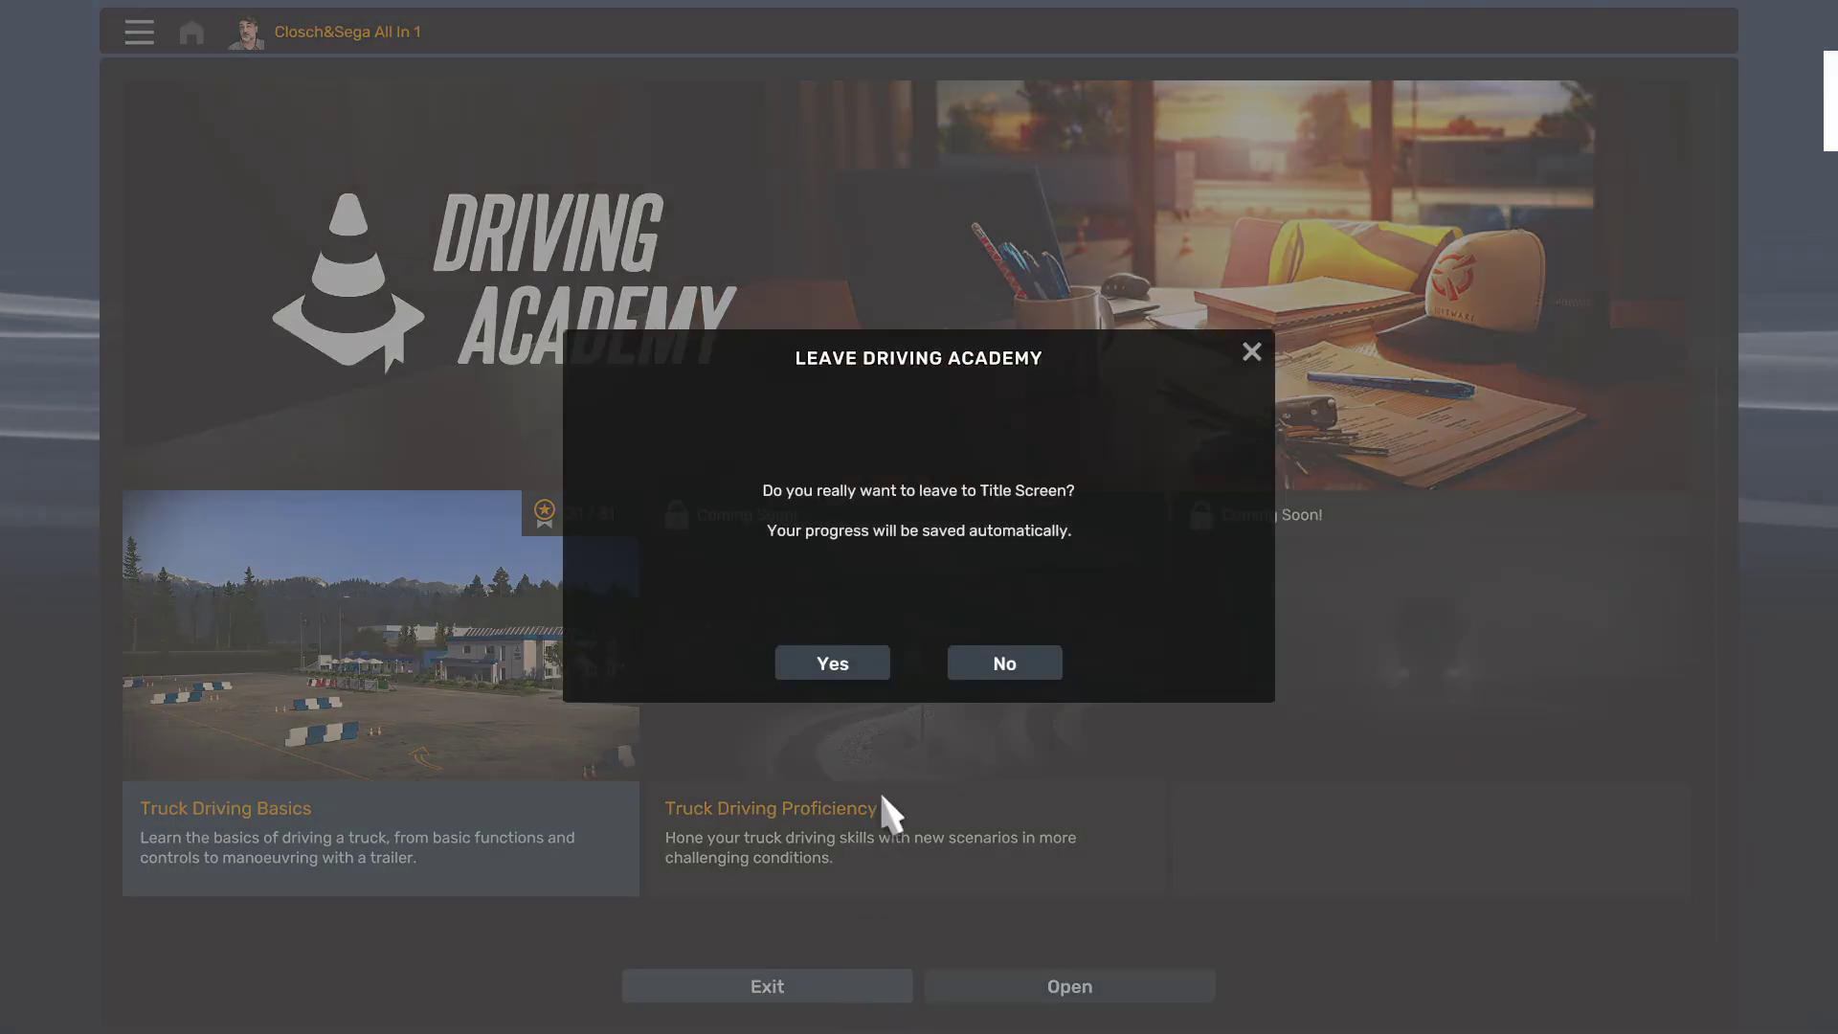
{"action": "left_click", "coordinate": [821, 676]}
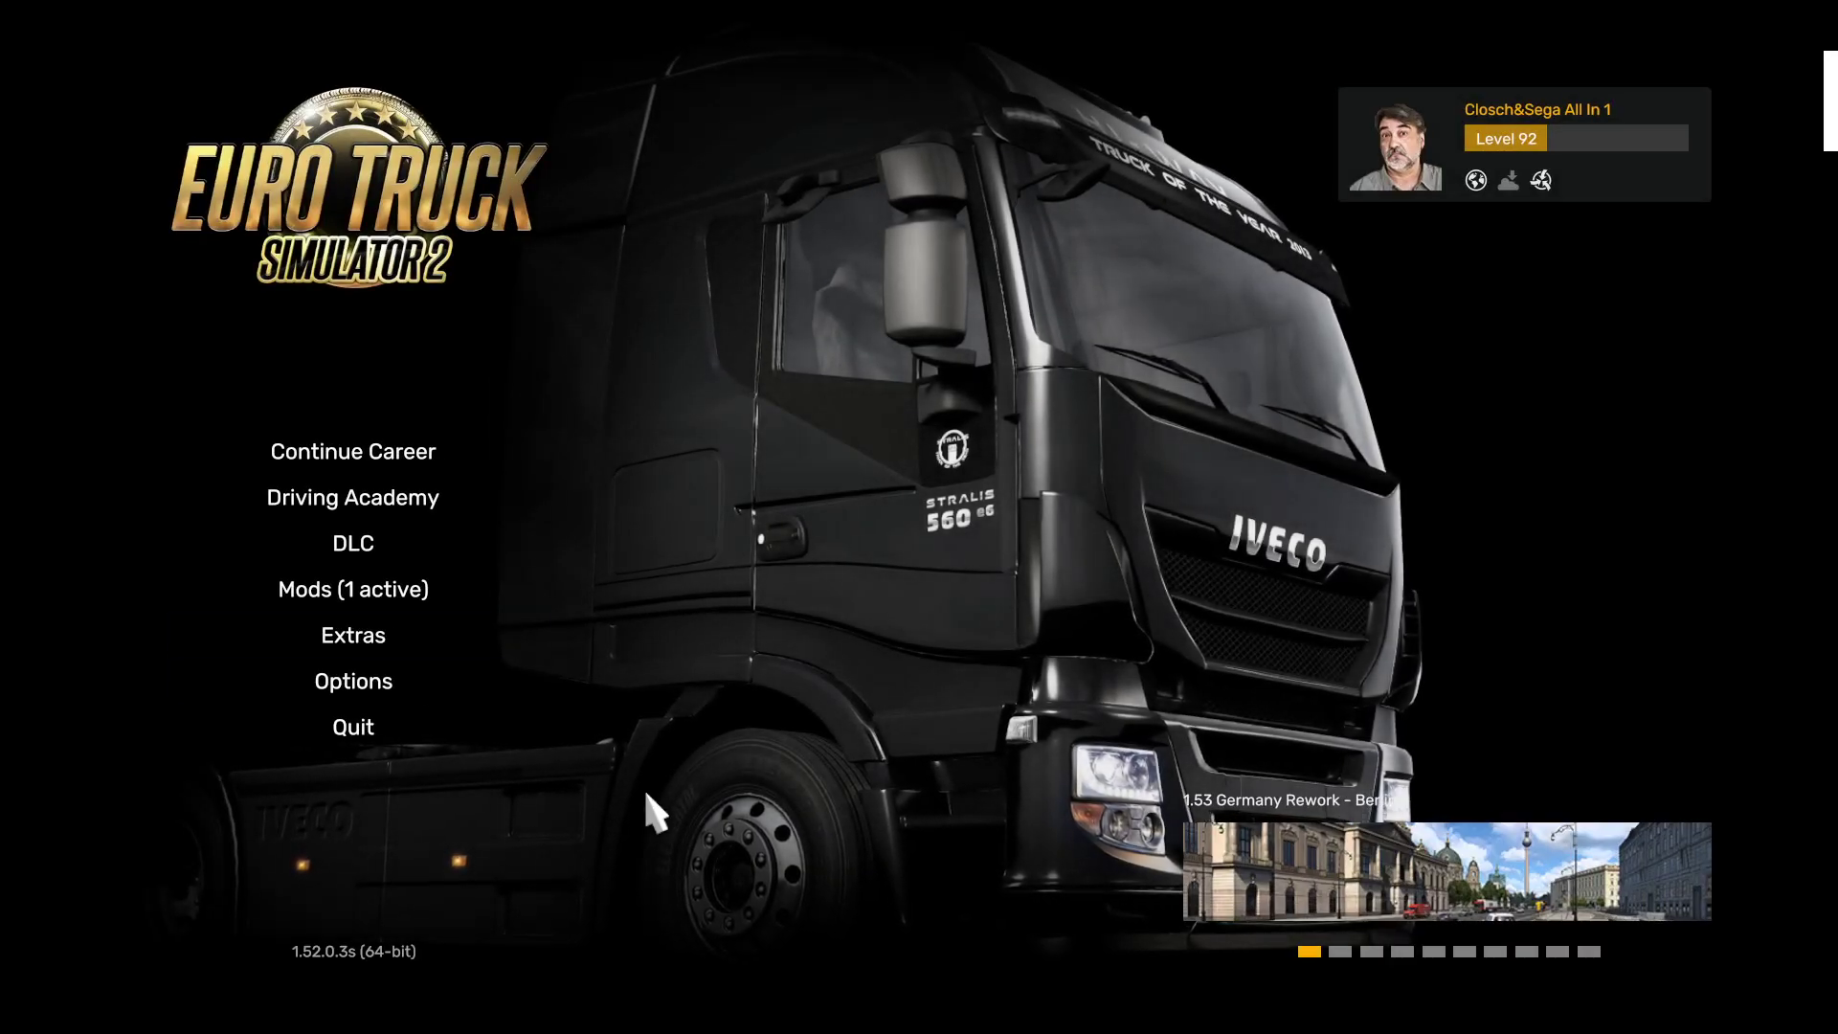
{"action": "left_click", "coordinate": [522, 735]}
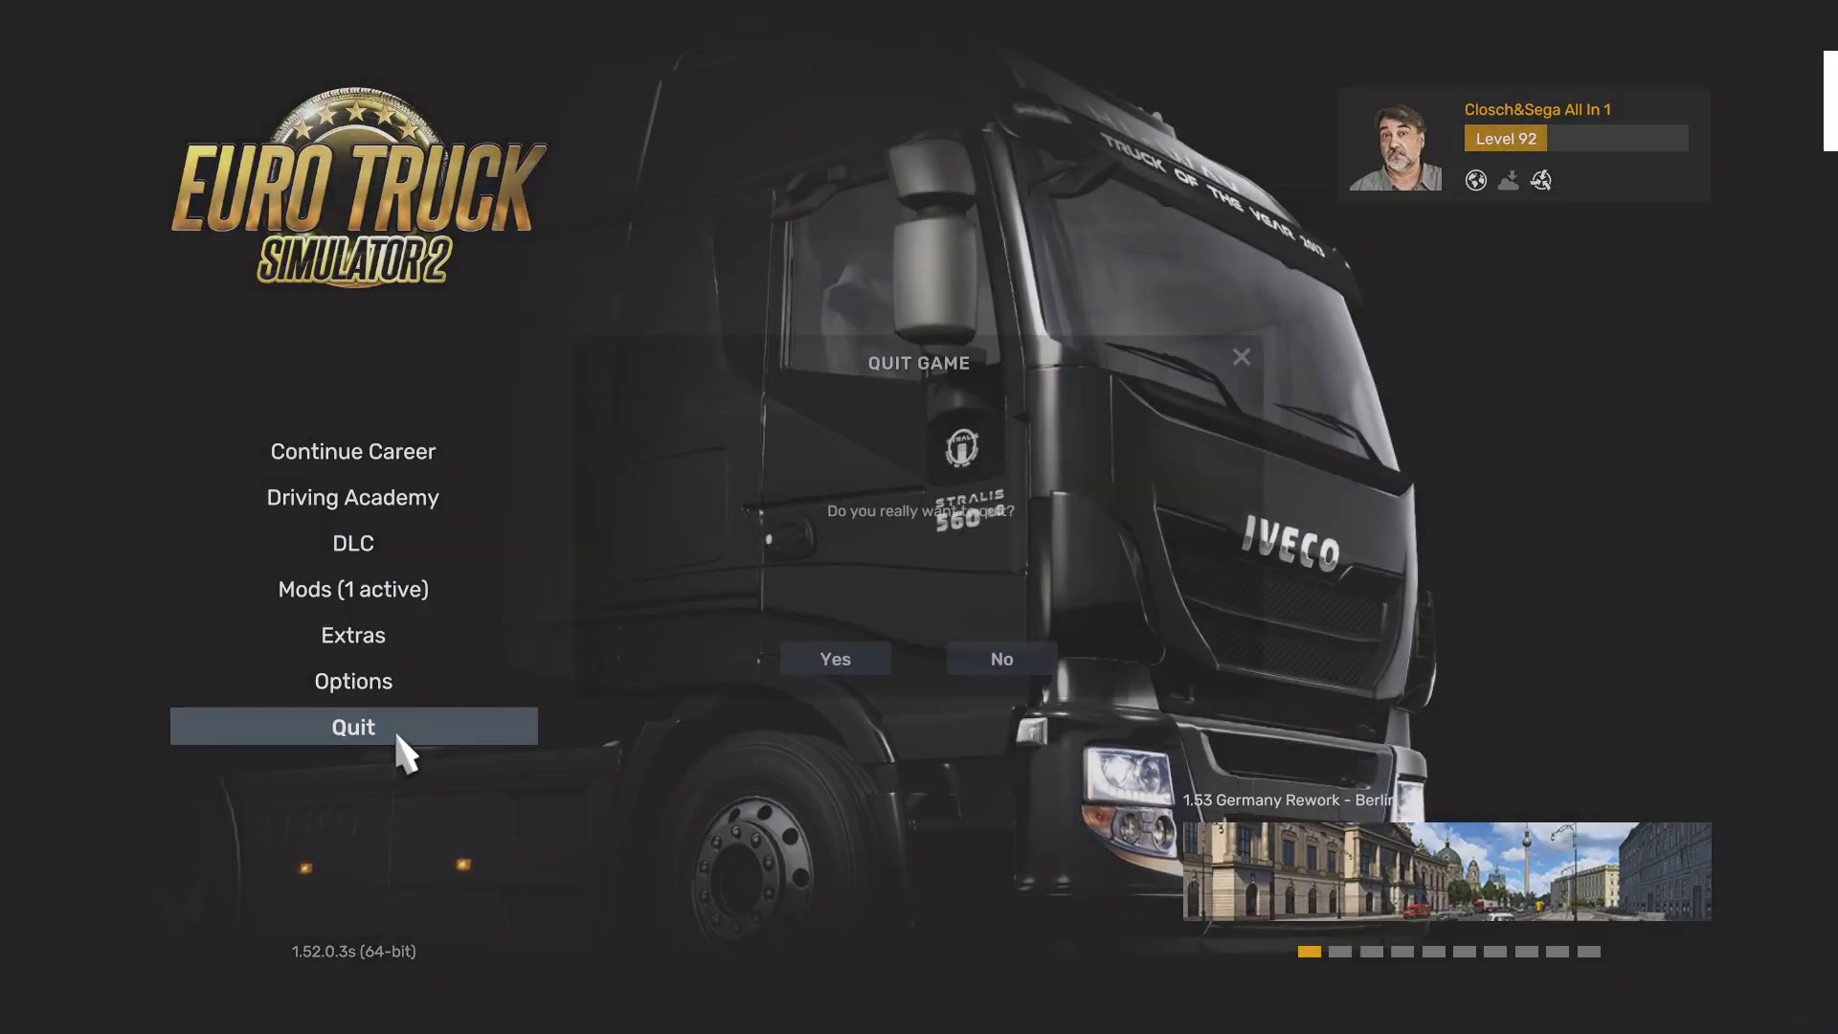
{"action": "left_click", "coordinate": [781, 673]}
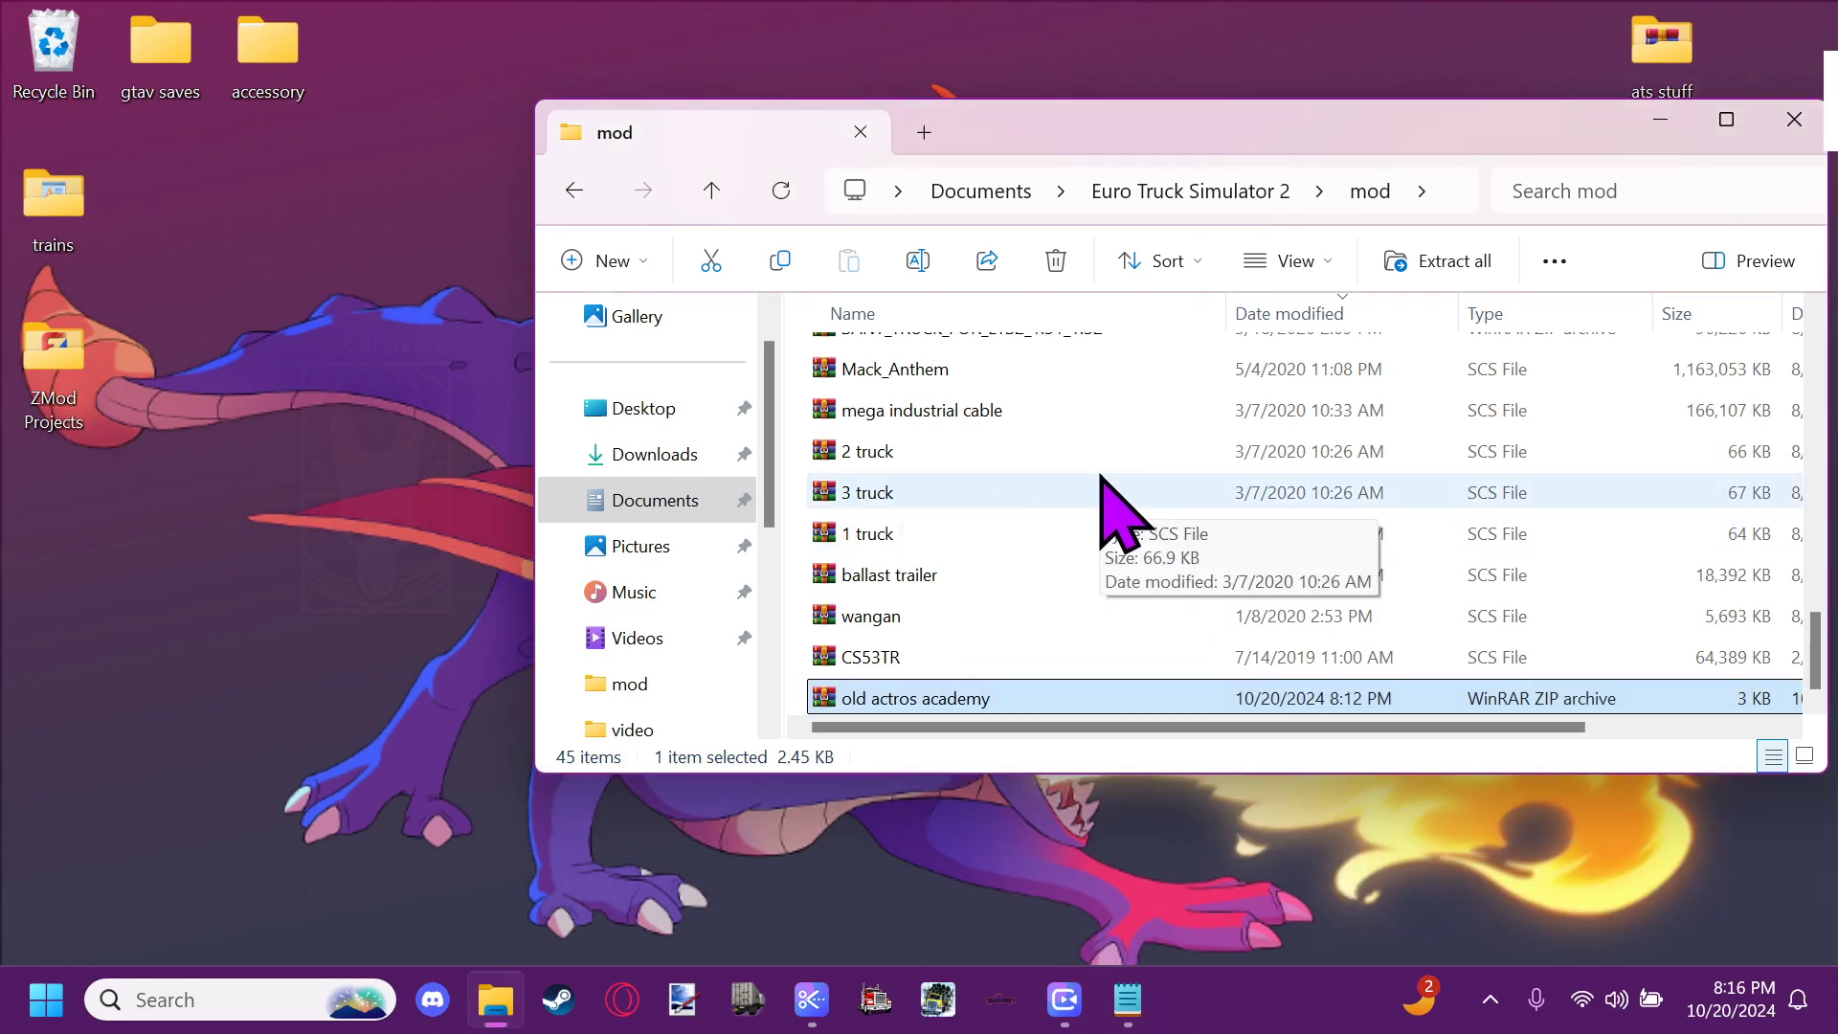
Open DAF_NTT_BY_XBS_v1.5.4.scs from the mod folder in WinRAR and dismiss the licence reminder
{"action": "scroll", "coordinate": [987, 505], "scroll_direction": "up", "scroll_amount": 1}
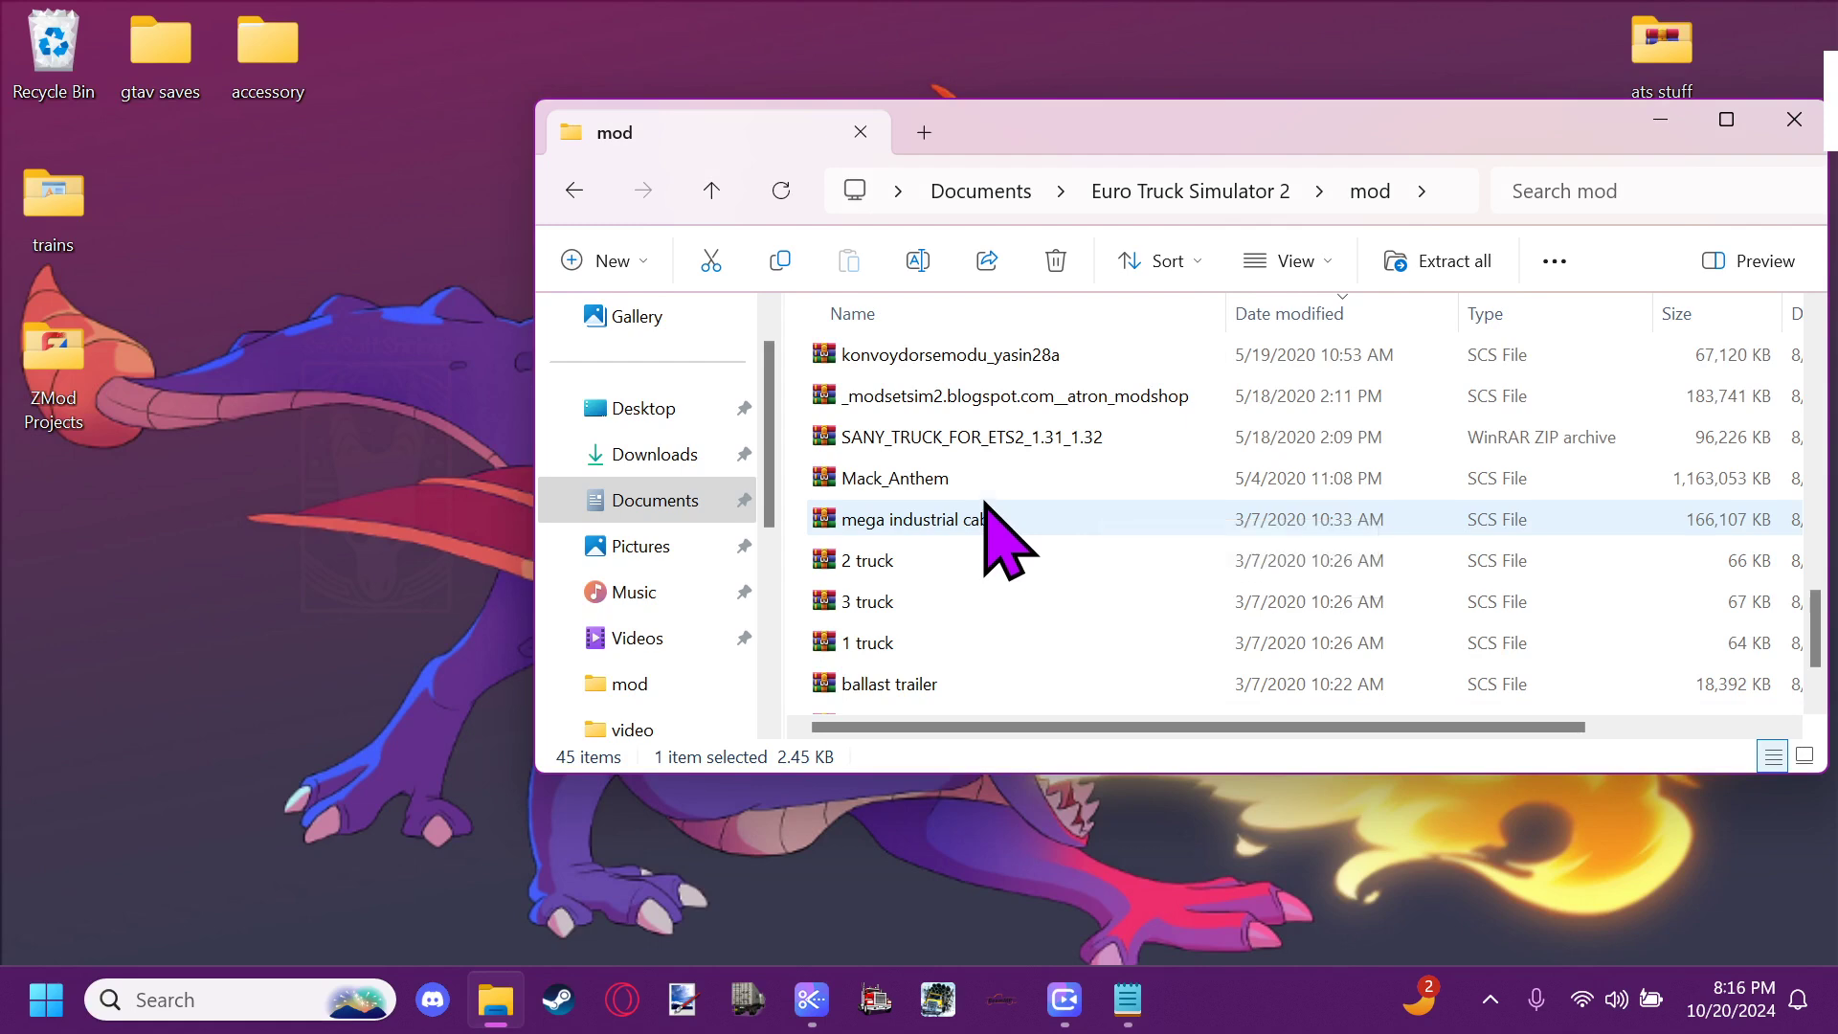
{"action": "scroll", "coordinate": [987, 504], "scroll_direction": "up", "scroll_amount": 10}
{"action": "double_click", "coordinate": [984, 360]}
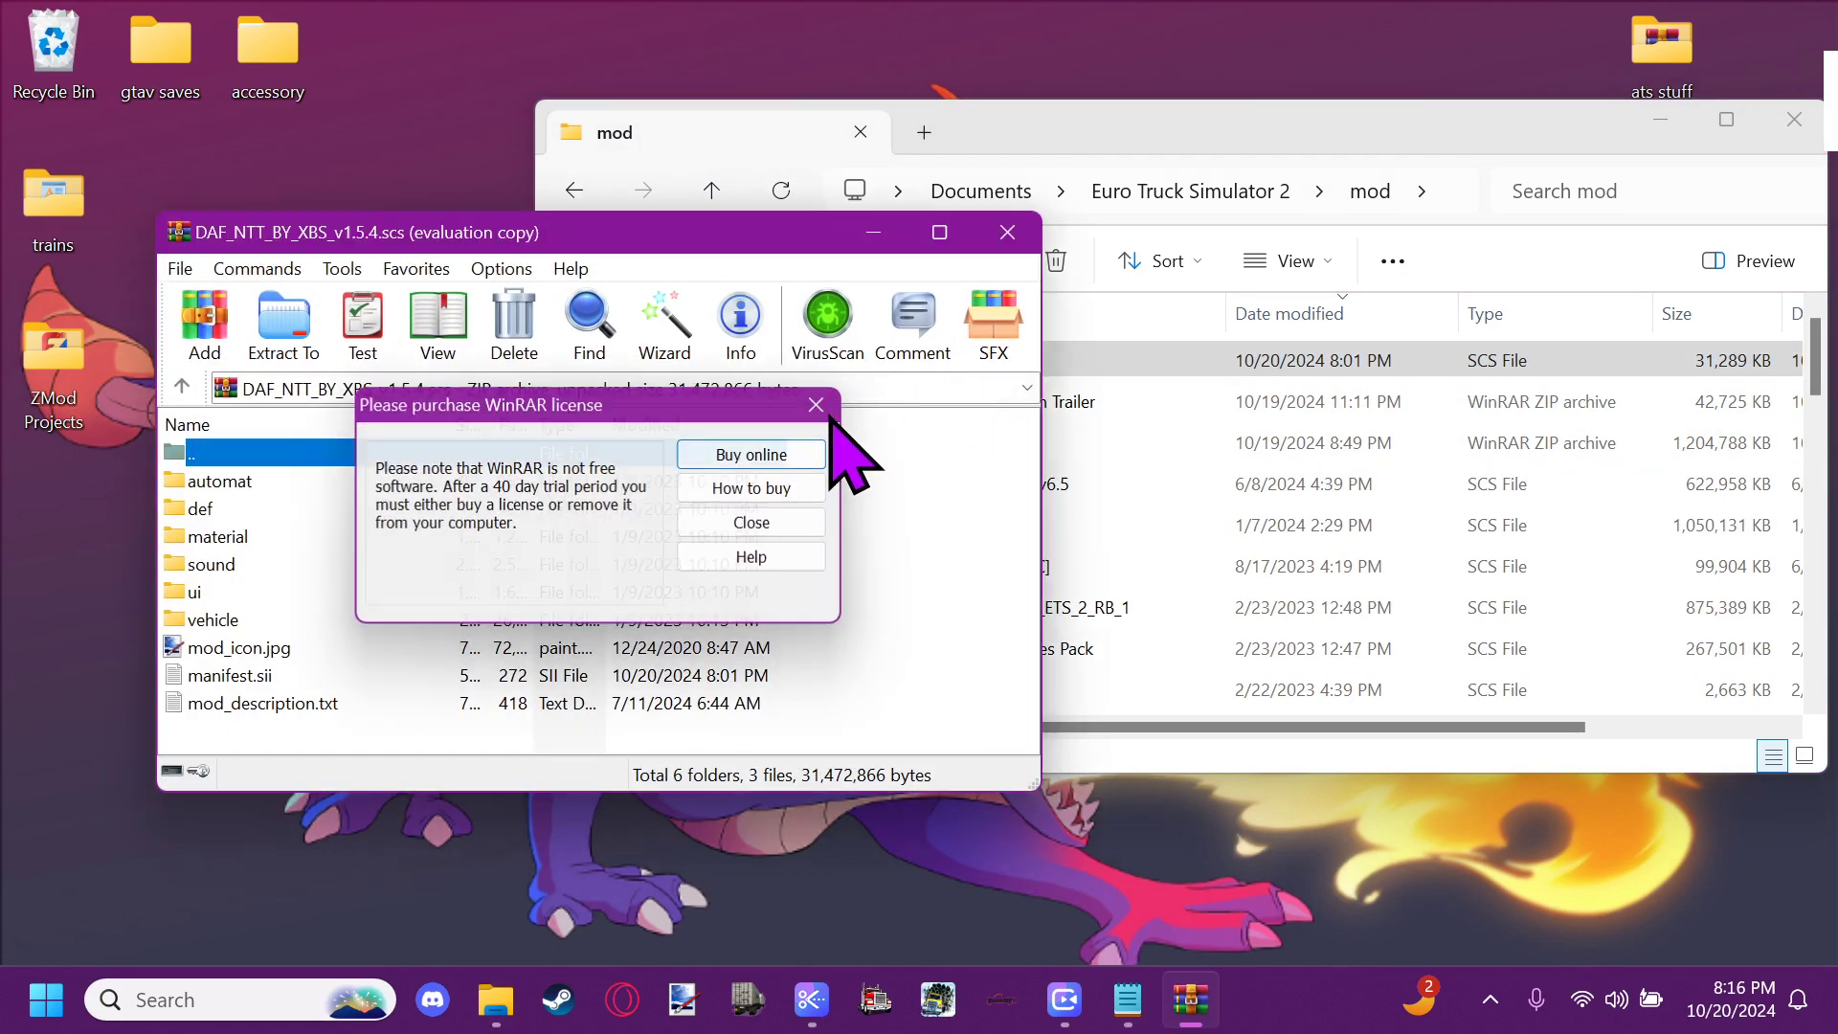
{"action": "left_click", "coordinate": [822, 408]}
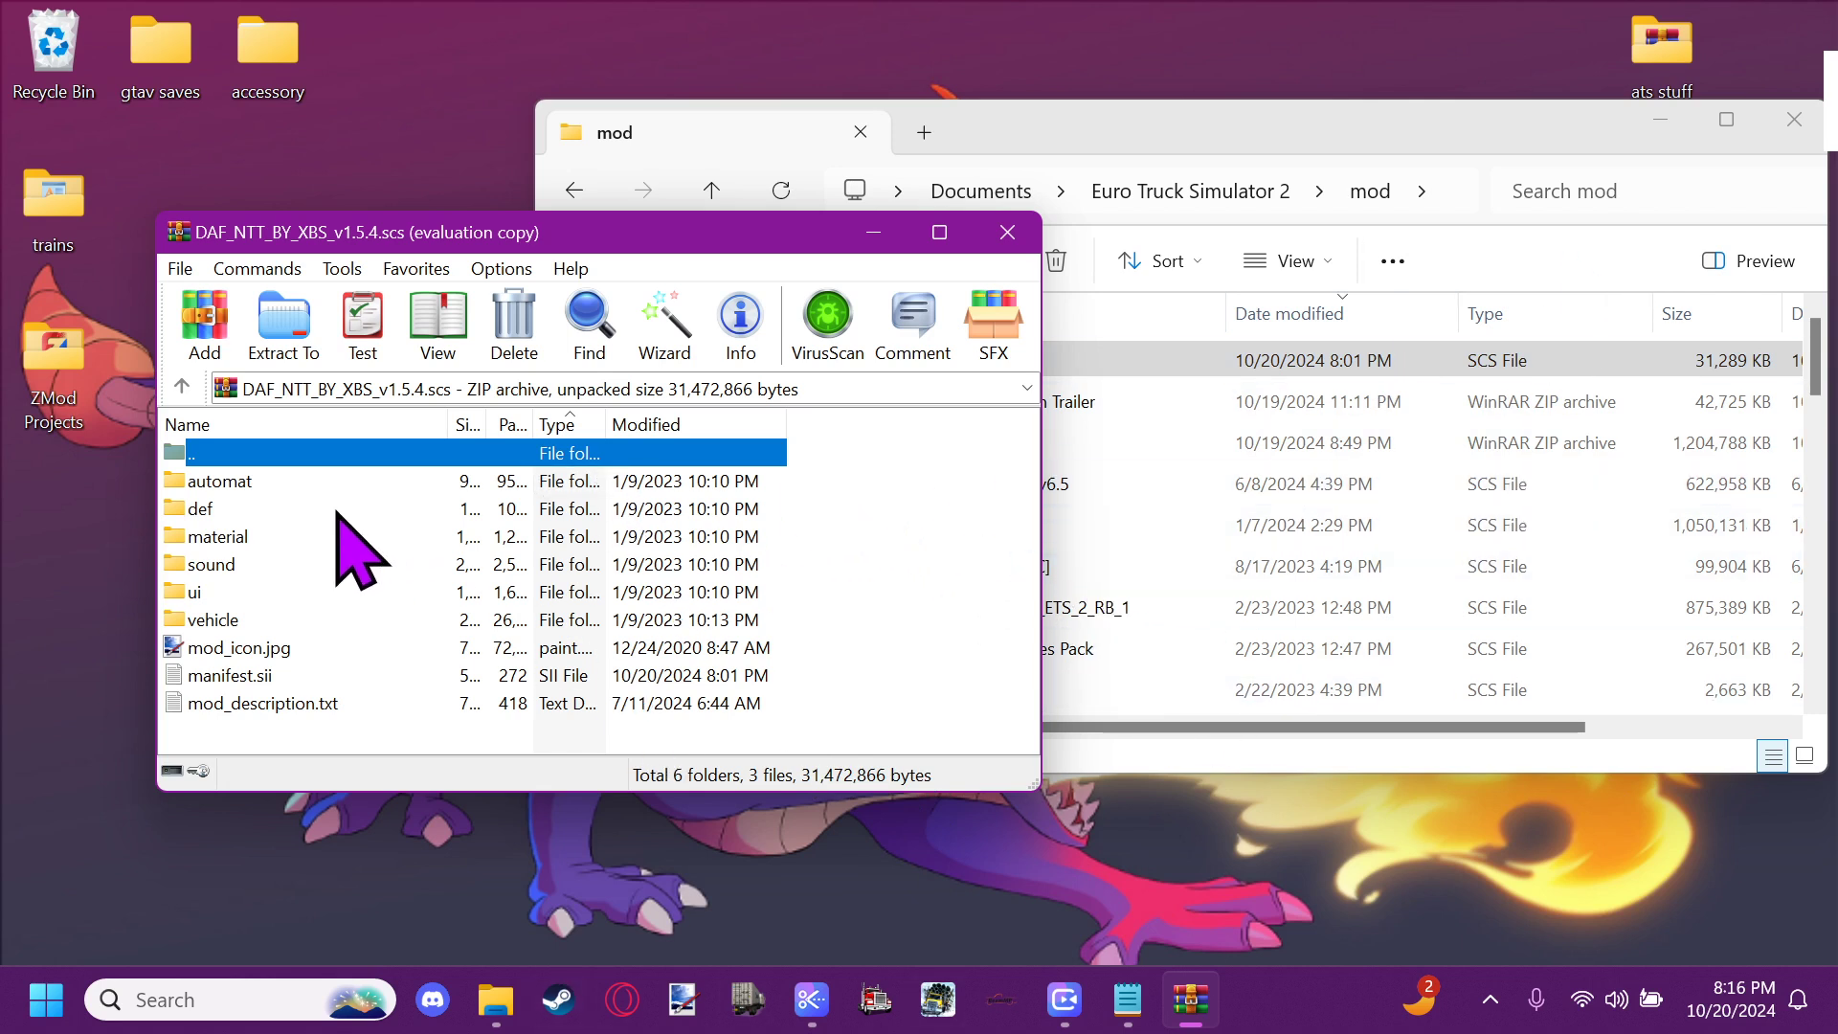
Open daf_13.sii from def\vehicle\truck_dealer\daf in Notepad, dismiss the path error, and leave it as the only open file
{"action": "double_click", "coordinate": [251, 510]}
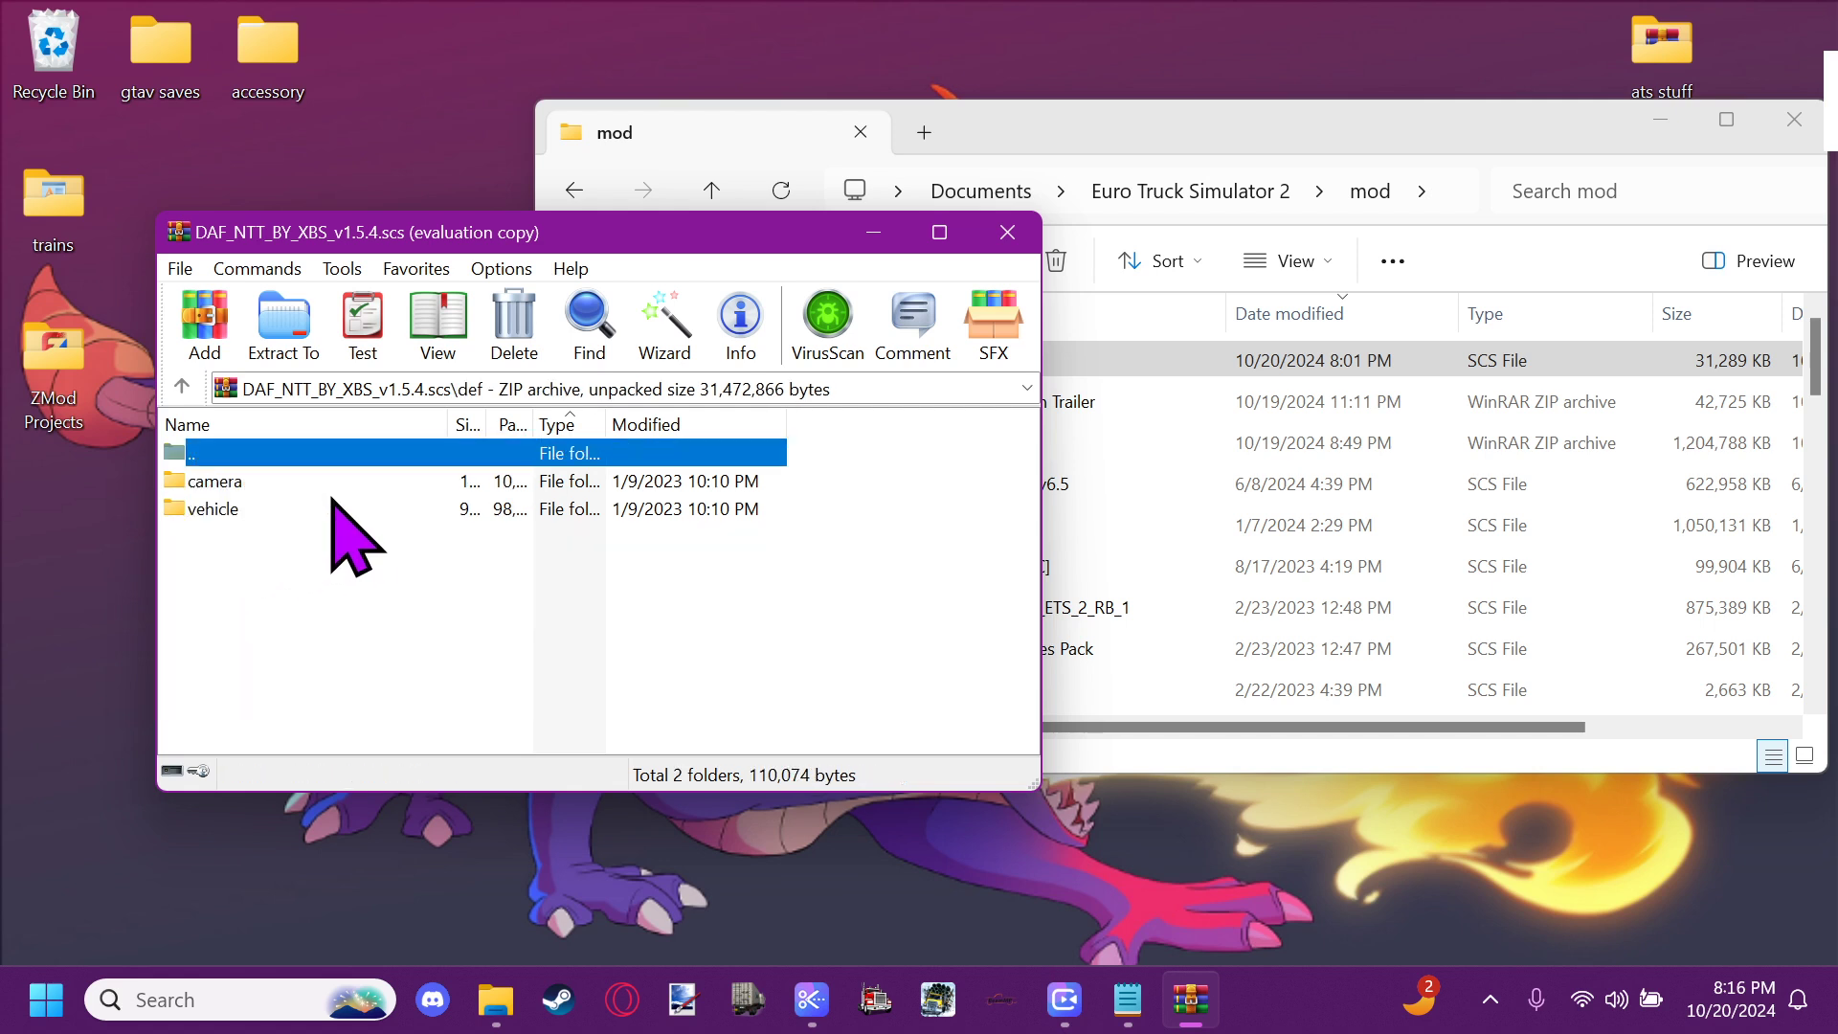
{"action": "double_click", "coordinate": [276, 513]}
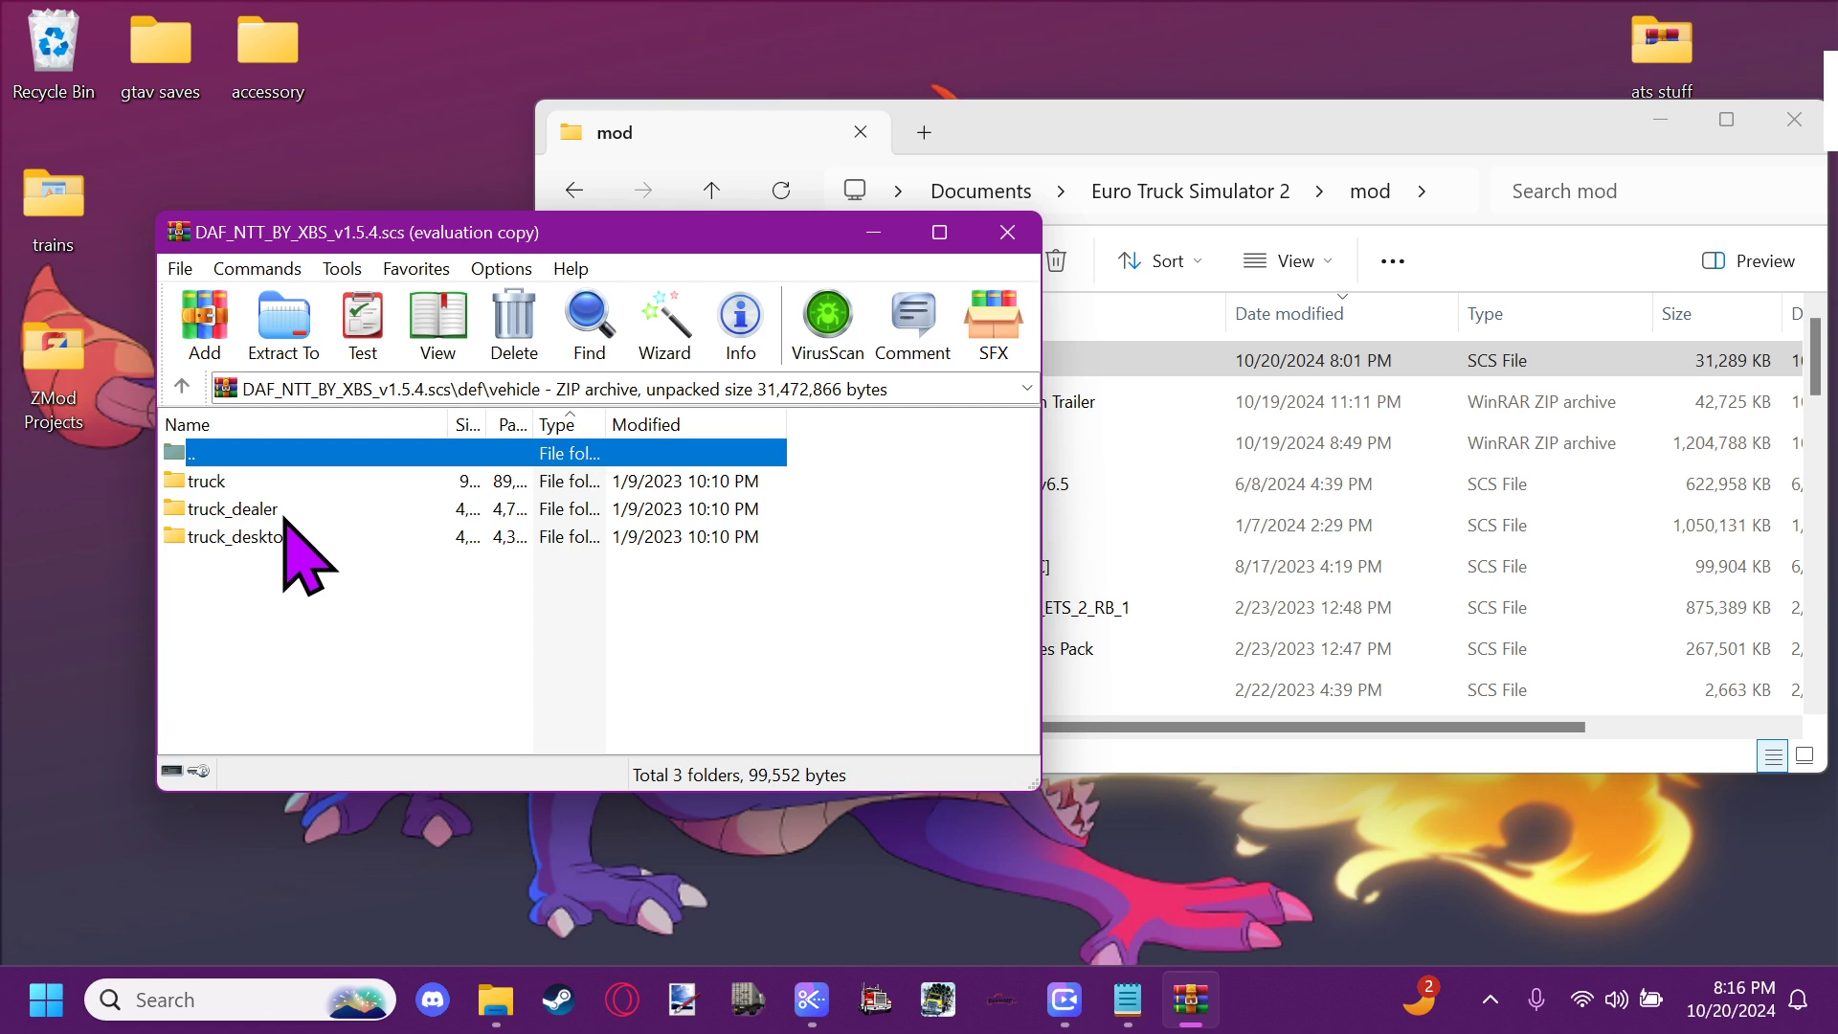
{"action": "double_click", "coordinate": [280, 515]}
{"action": "double_click", "coordinate": [264, 484]}
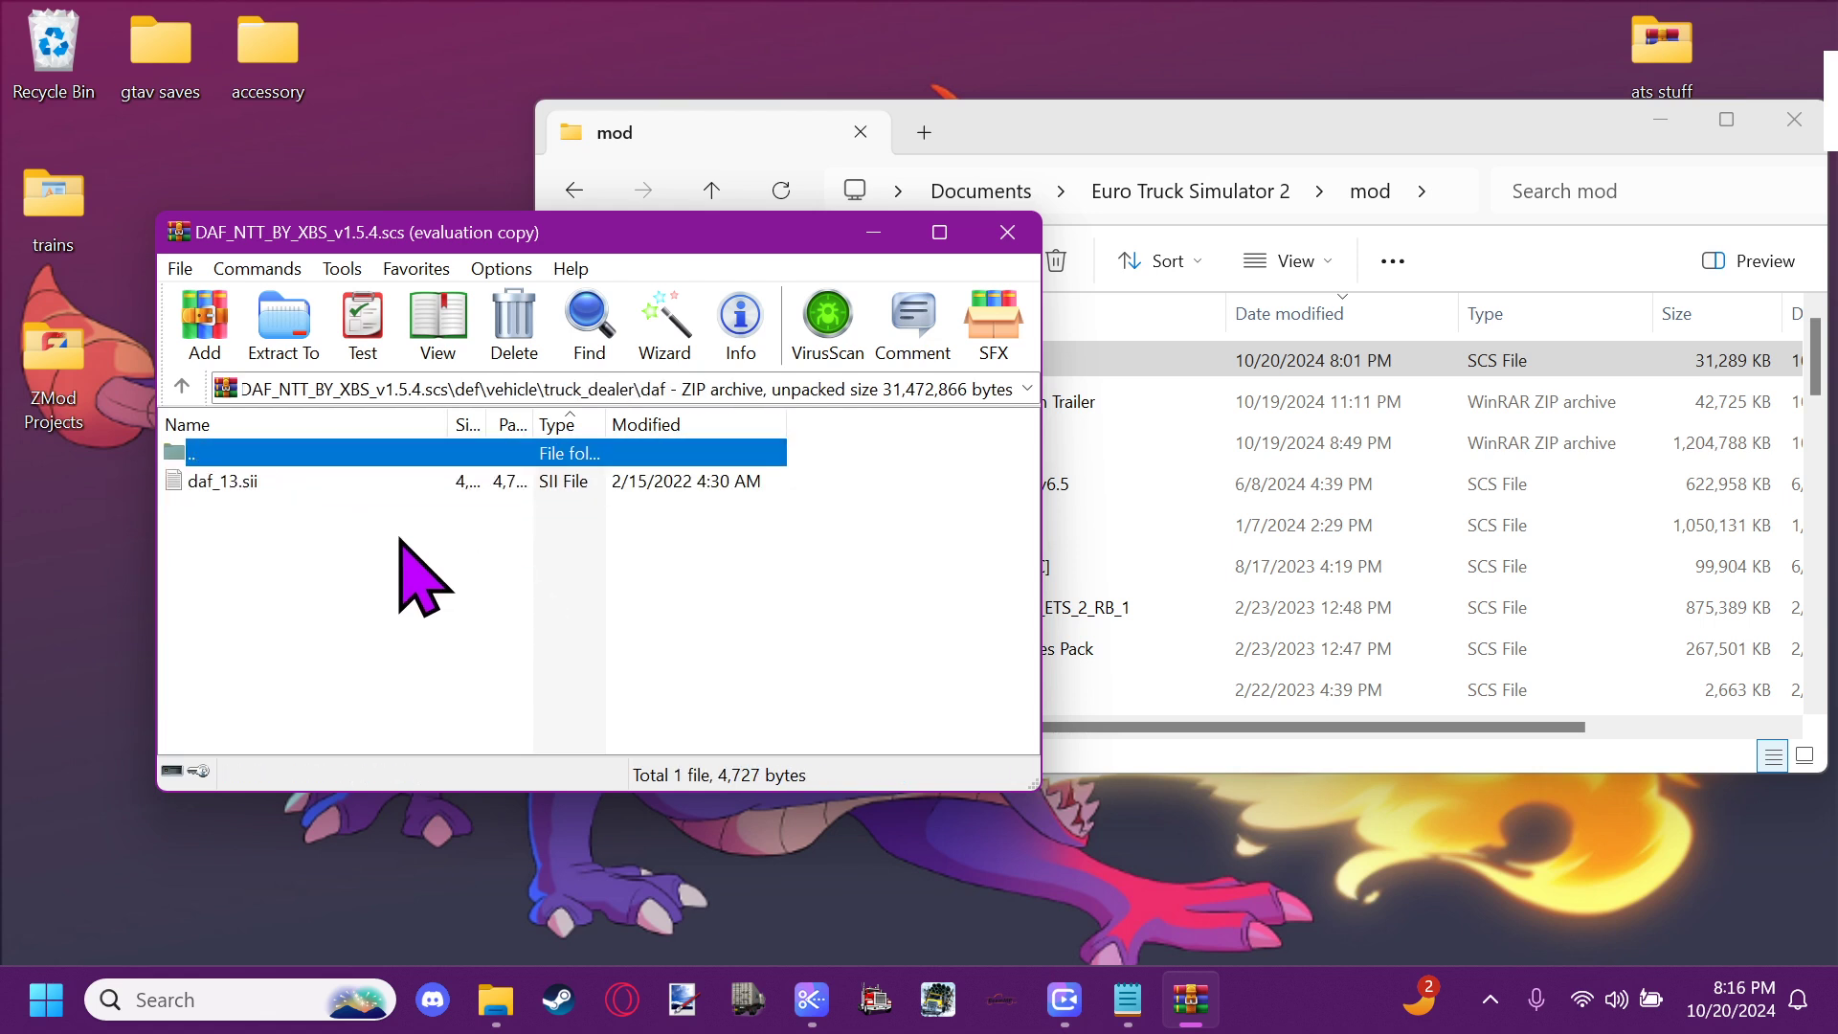
{"action": "double_click", "coordinate": [254, 484]}
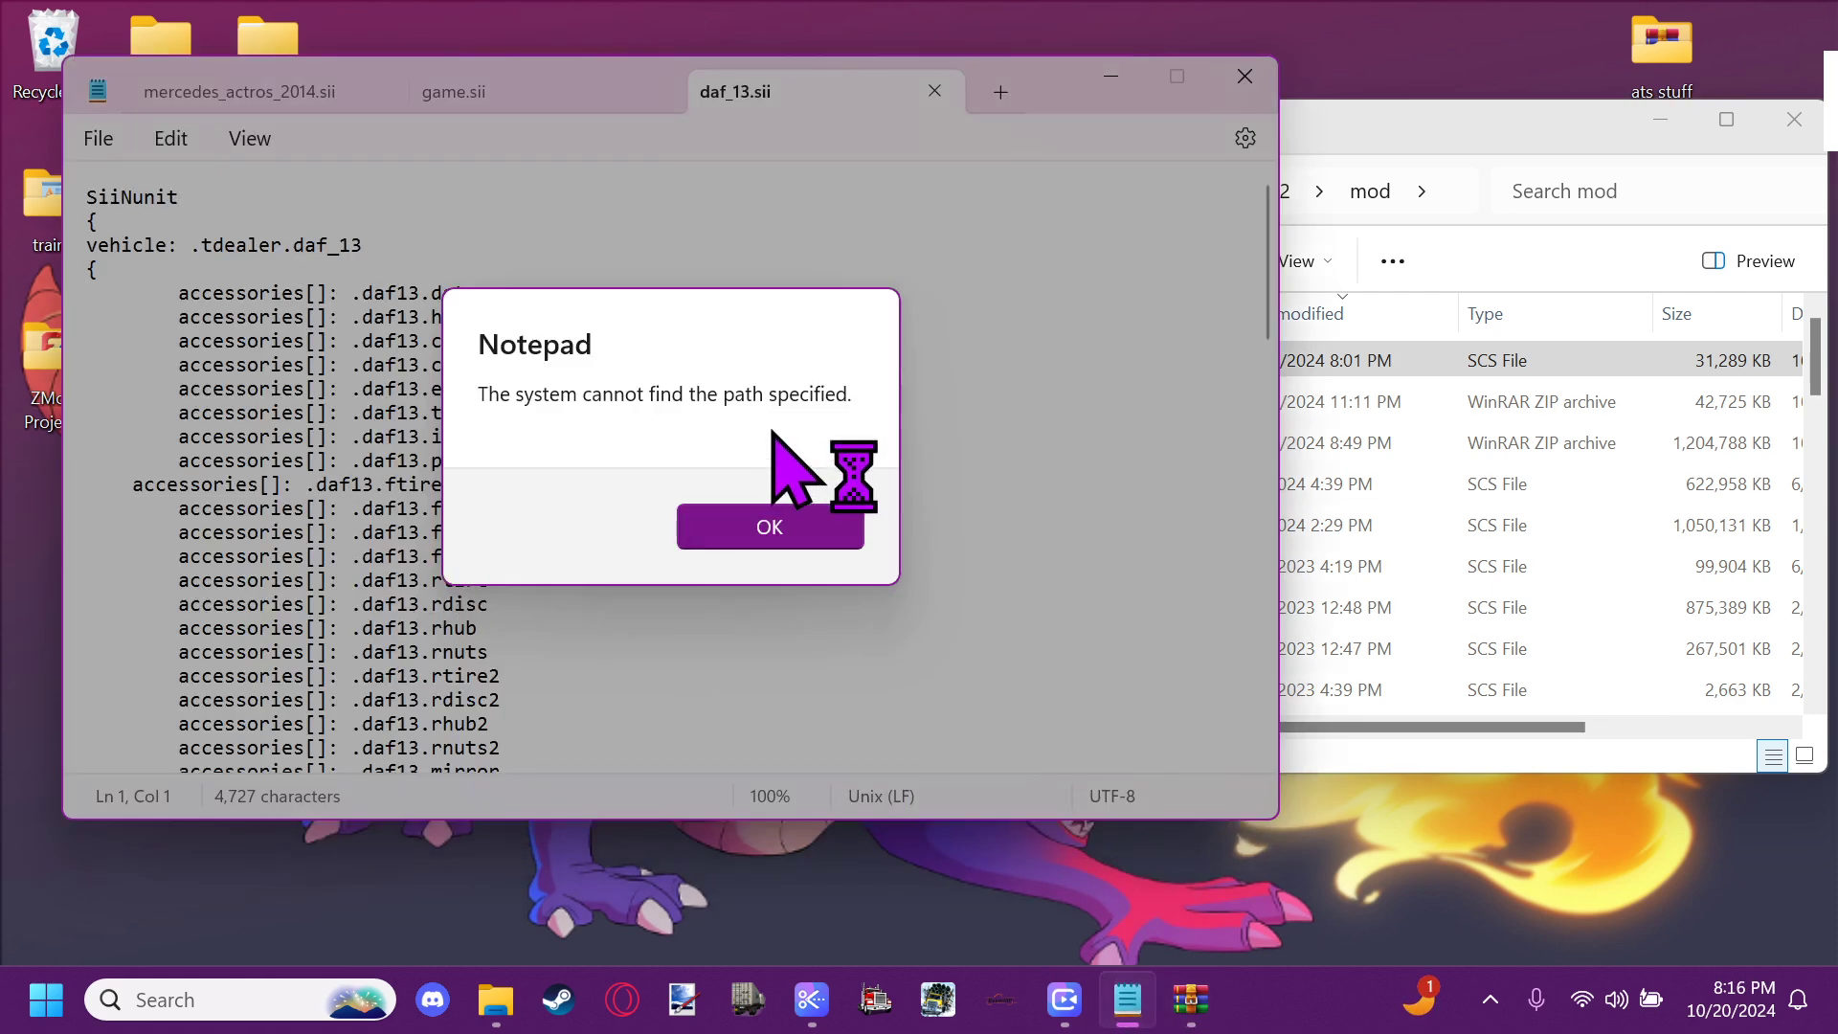
{"action": "left_click", "coordinate": [757, 528]}
{"action": "left_click", "coordinate": [444, 91]}
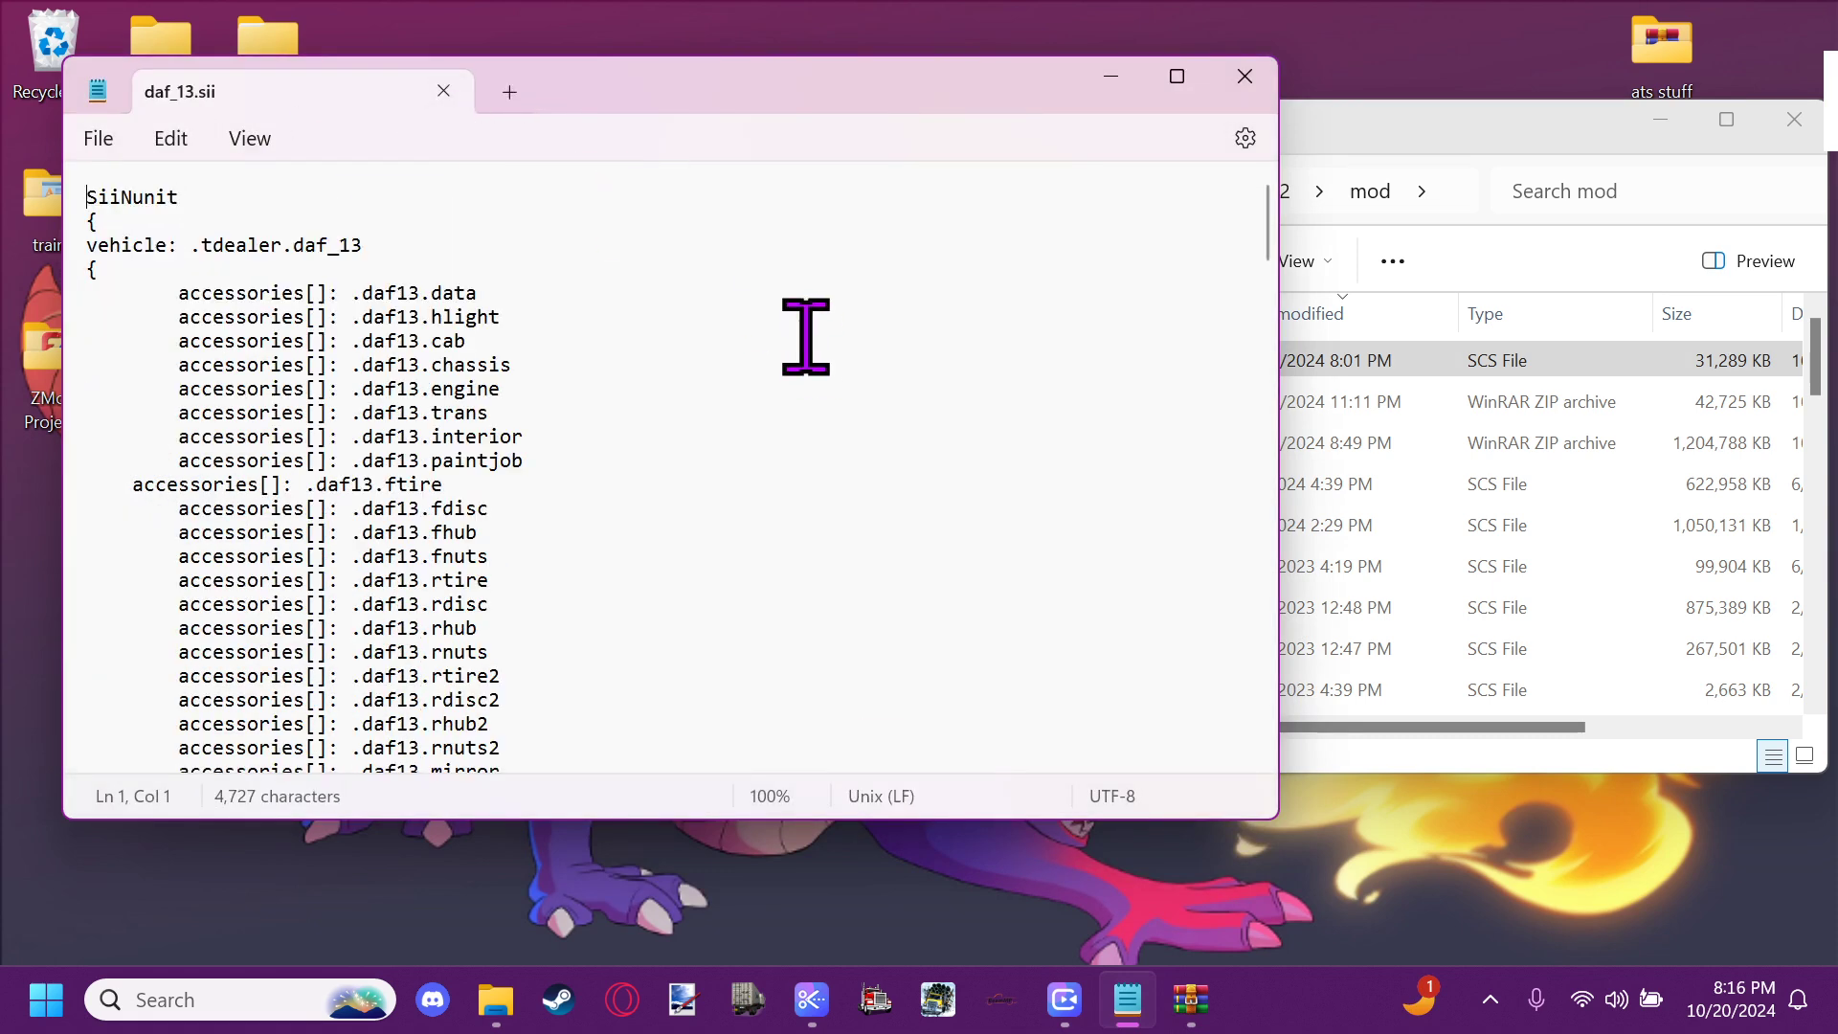
Move the Notepad window clear of WinRAR, go up to the archive's def folder, and create a folder named academy there
{"action": "left_click_drag", "start_coordinate": [980, 71], "coordinate": [1436, 116]}
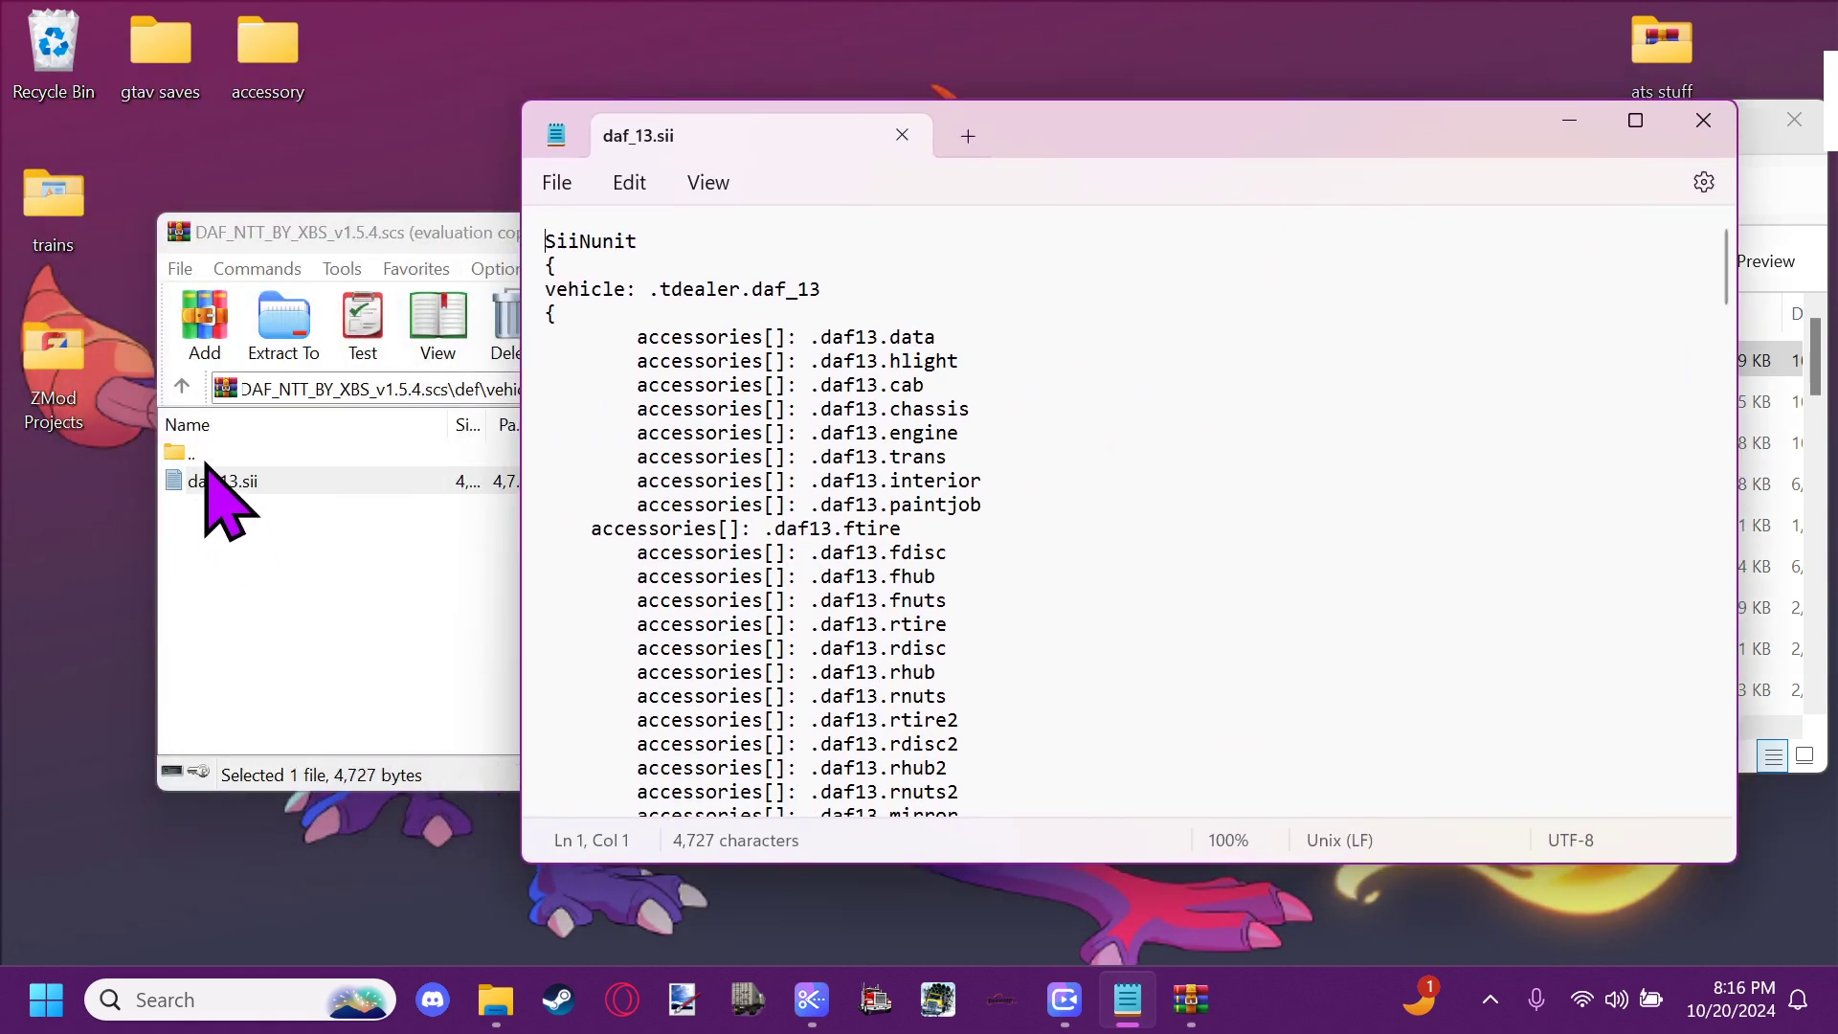
{"action": "left_click", "coordinate": [180, 388]}
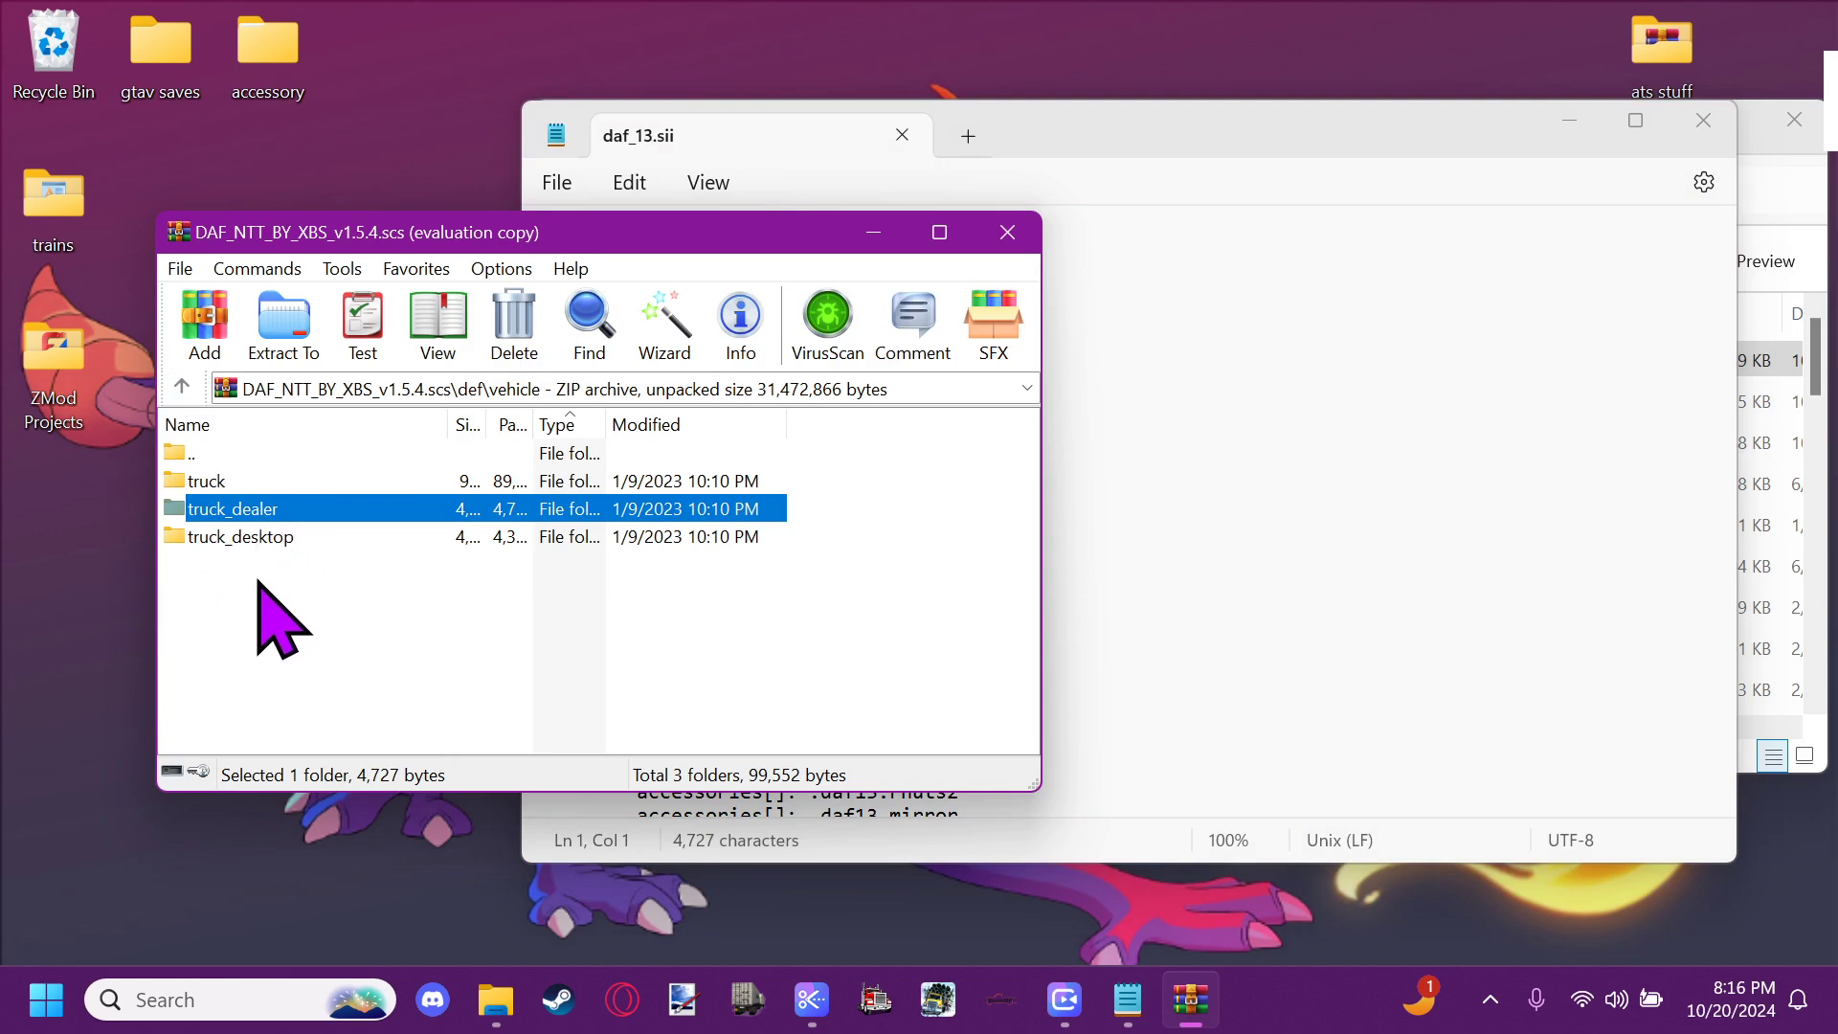
{"action": "left_click", "coordinate": [181, 386]}
{"action": "left_click", "coordinate": [181, 386]}
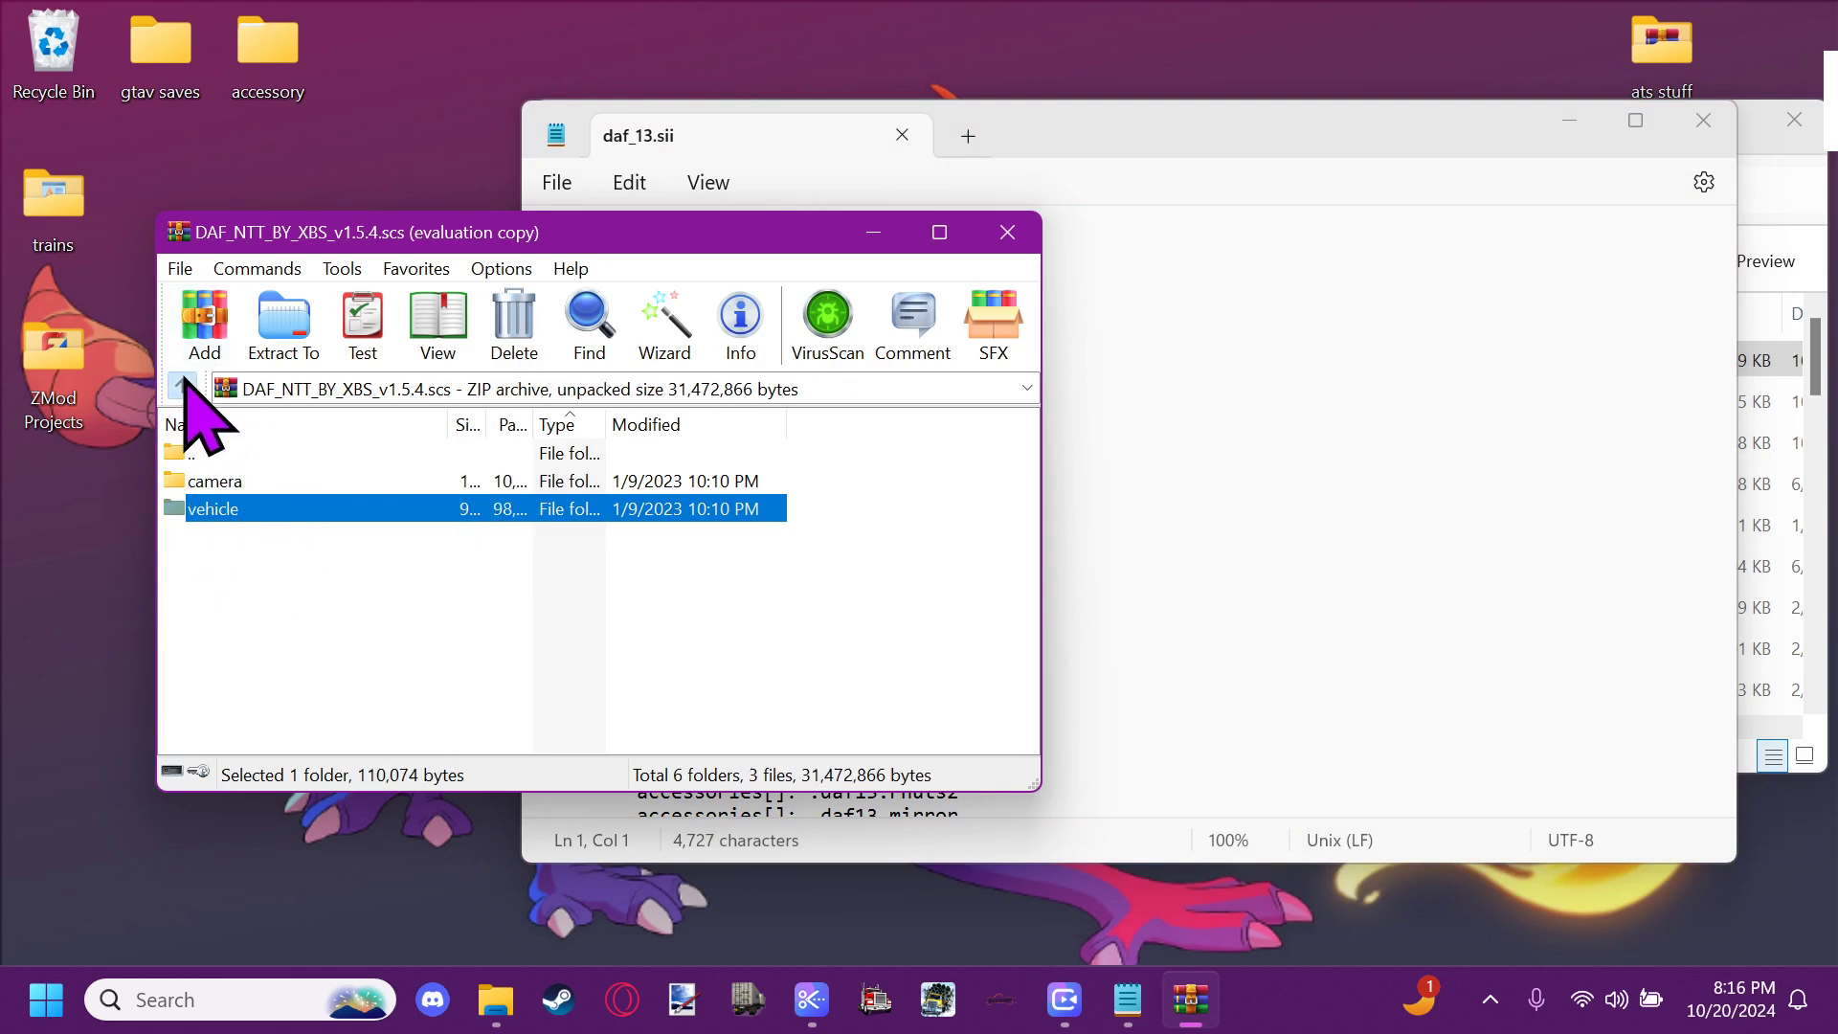
{"action": "double_click", "coordinate": [223, 511]}
{"action": "right_click", "coordinate": [201, 560]}
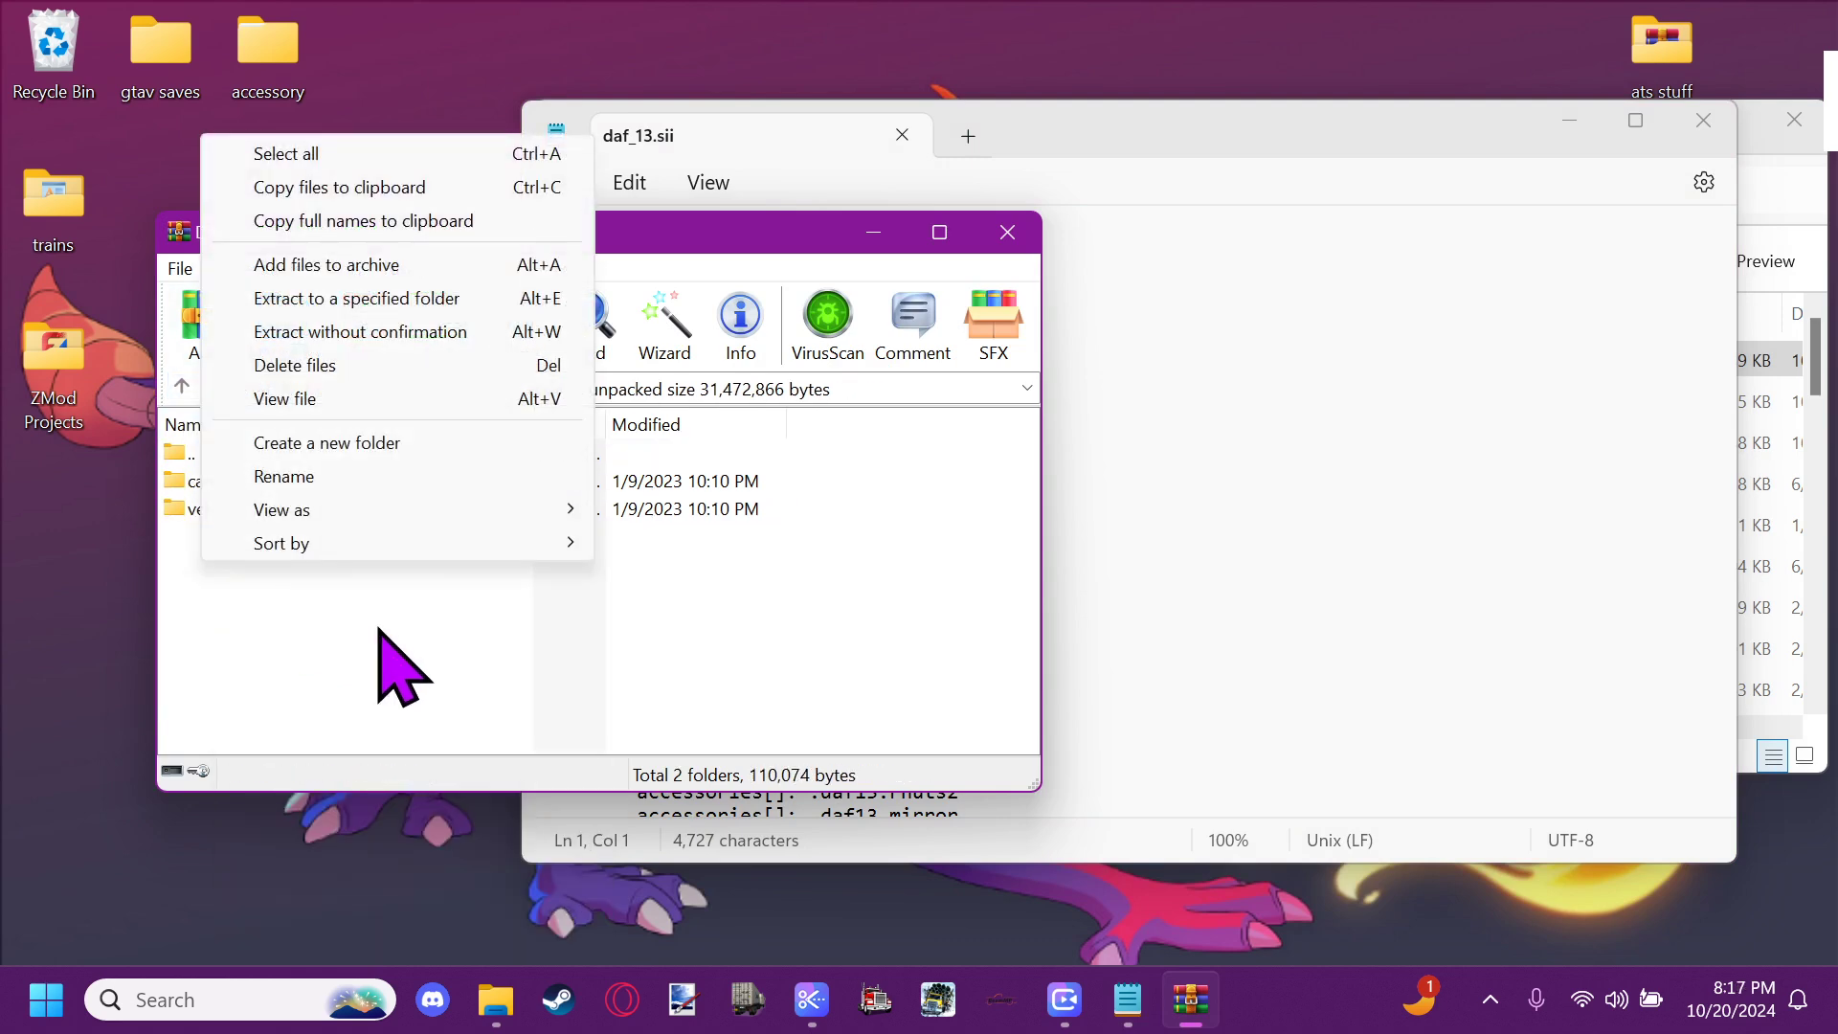
{"action": "left_click", "coordinate": [325, 442]}
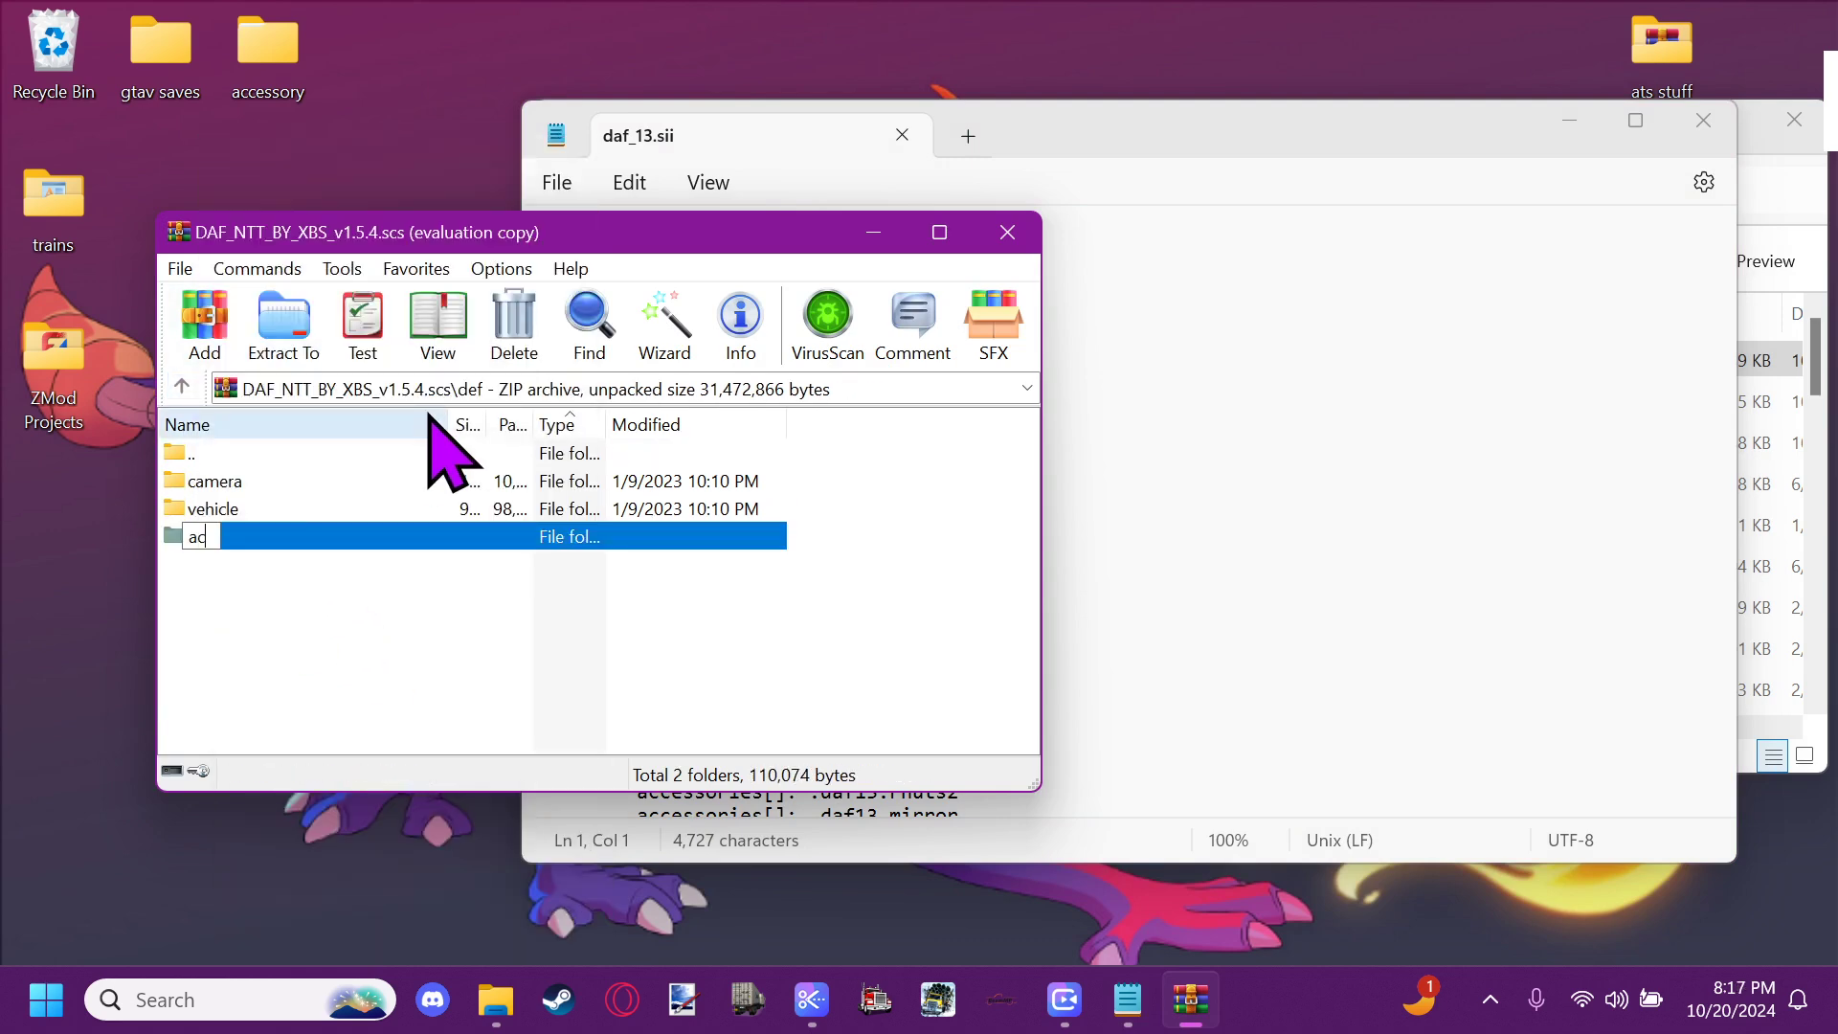
{"action": "key", "text": "Return"}
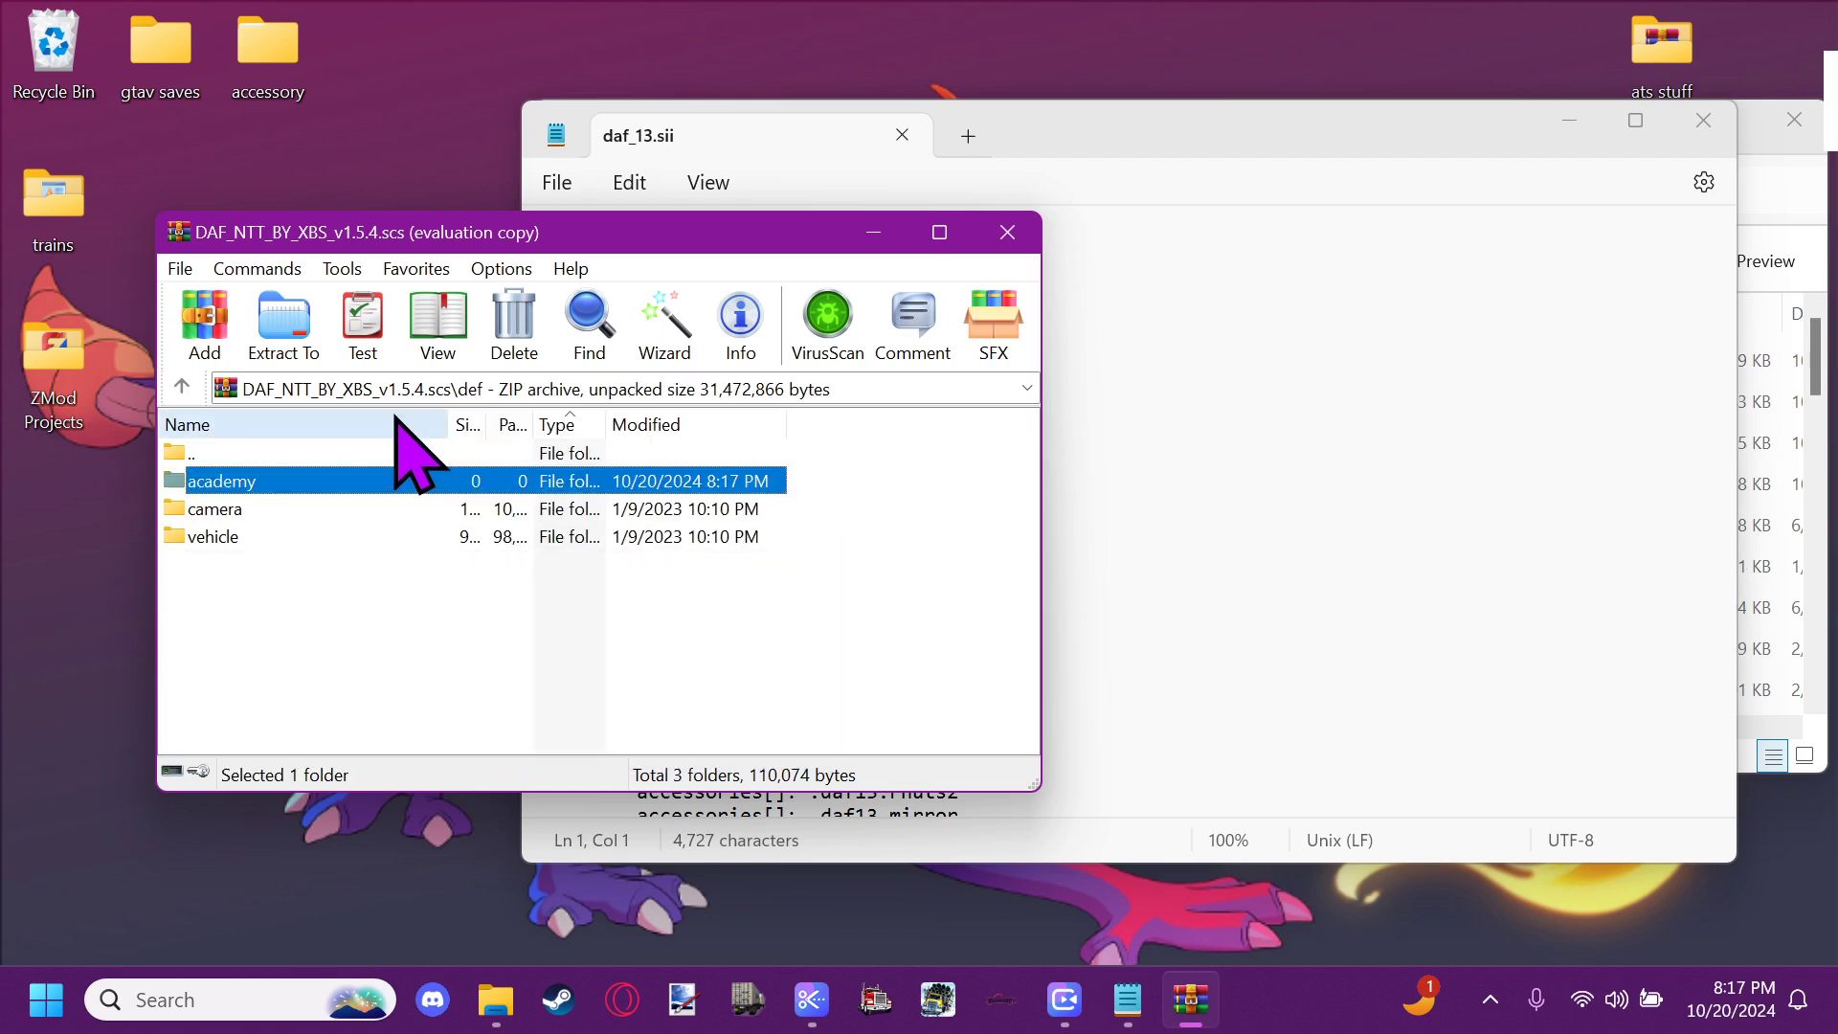
Create a folder named truck inside def\academy and open it
{"action": "double_click", "coordinate": [263, 485]}
{"action": "right_click", "coordinate": [261, 490]}
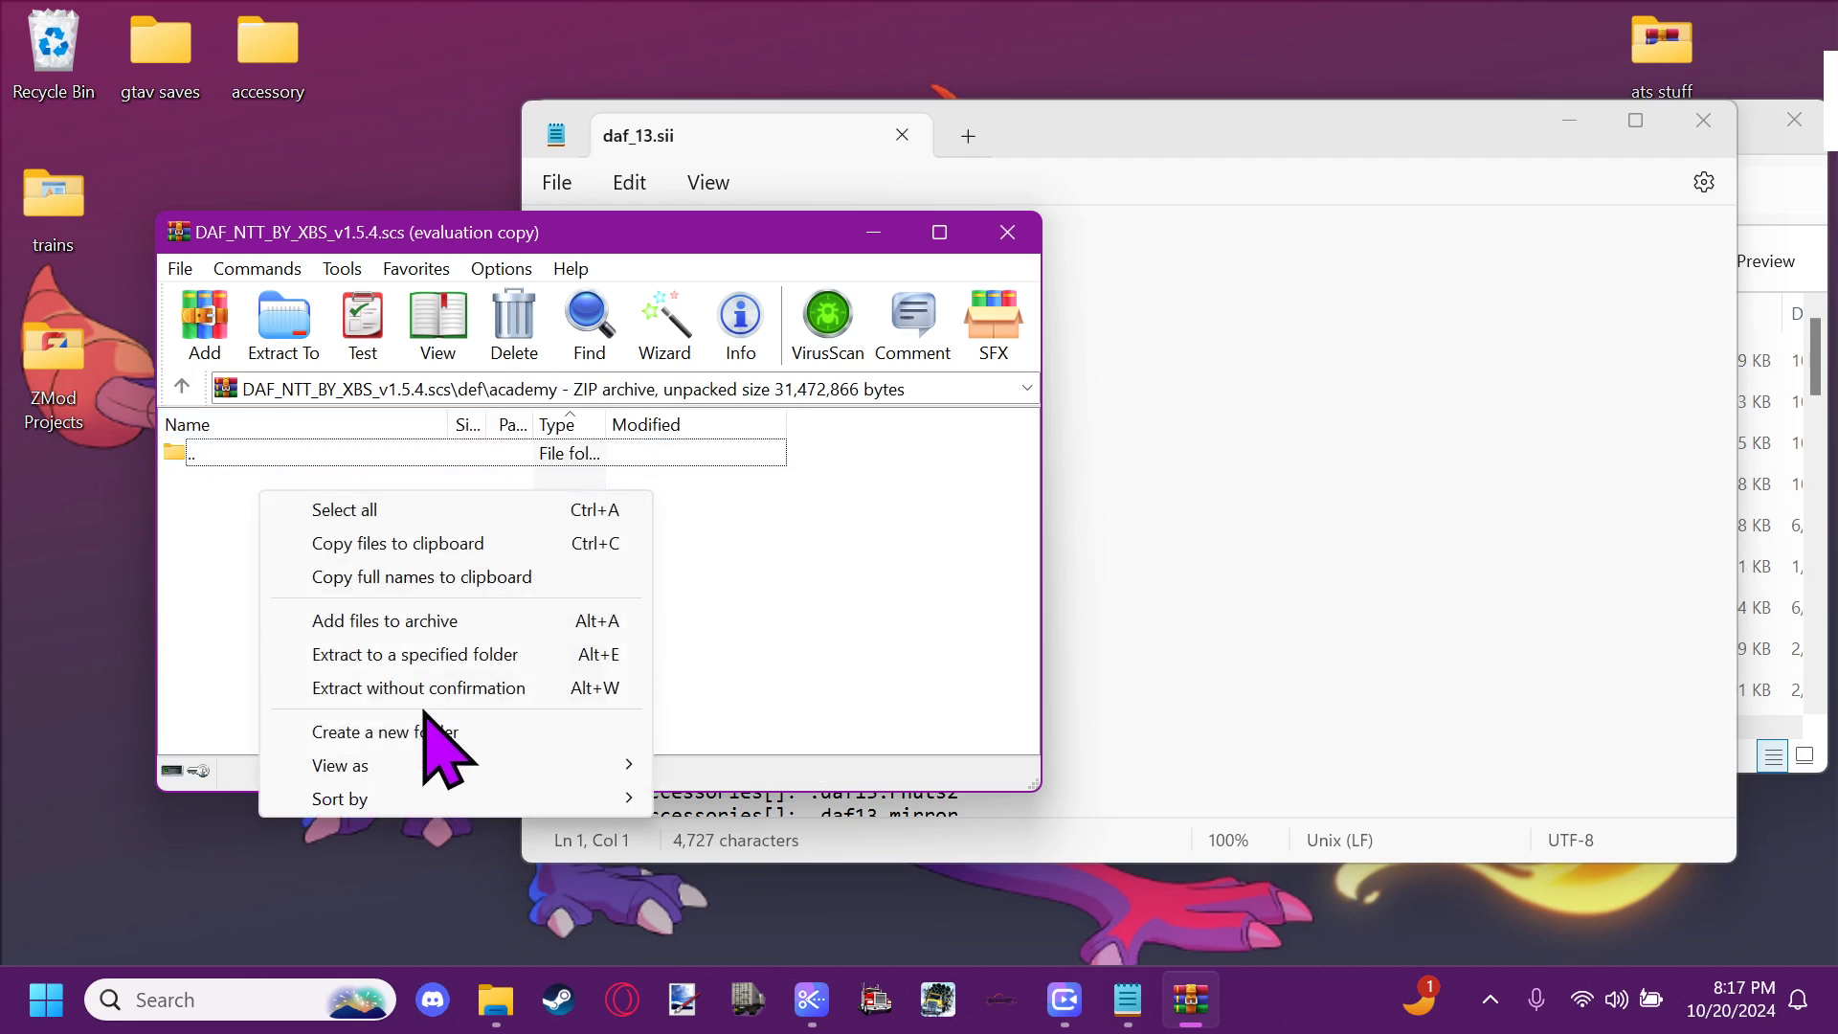
{"action": "left_click", "coordinate": [474, 731]}
{"action": "type", "text": "truck"}
{"action": "key", "text": "Return"}
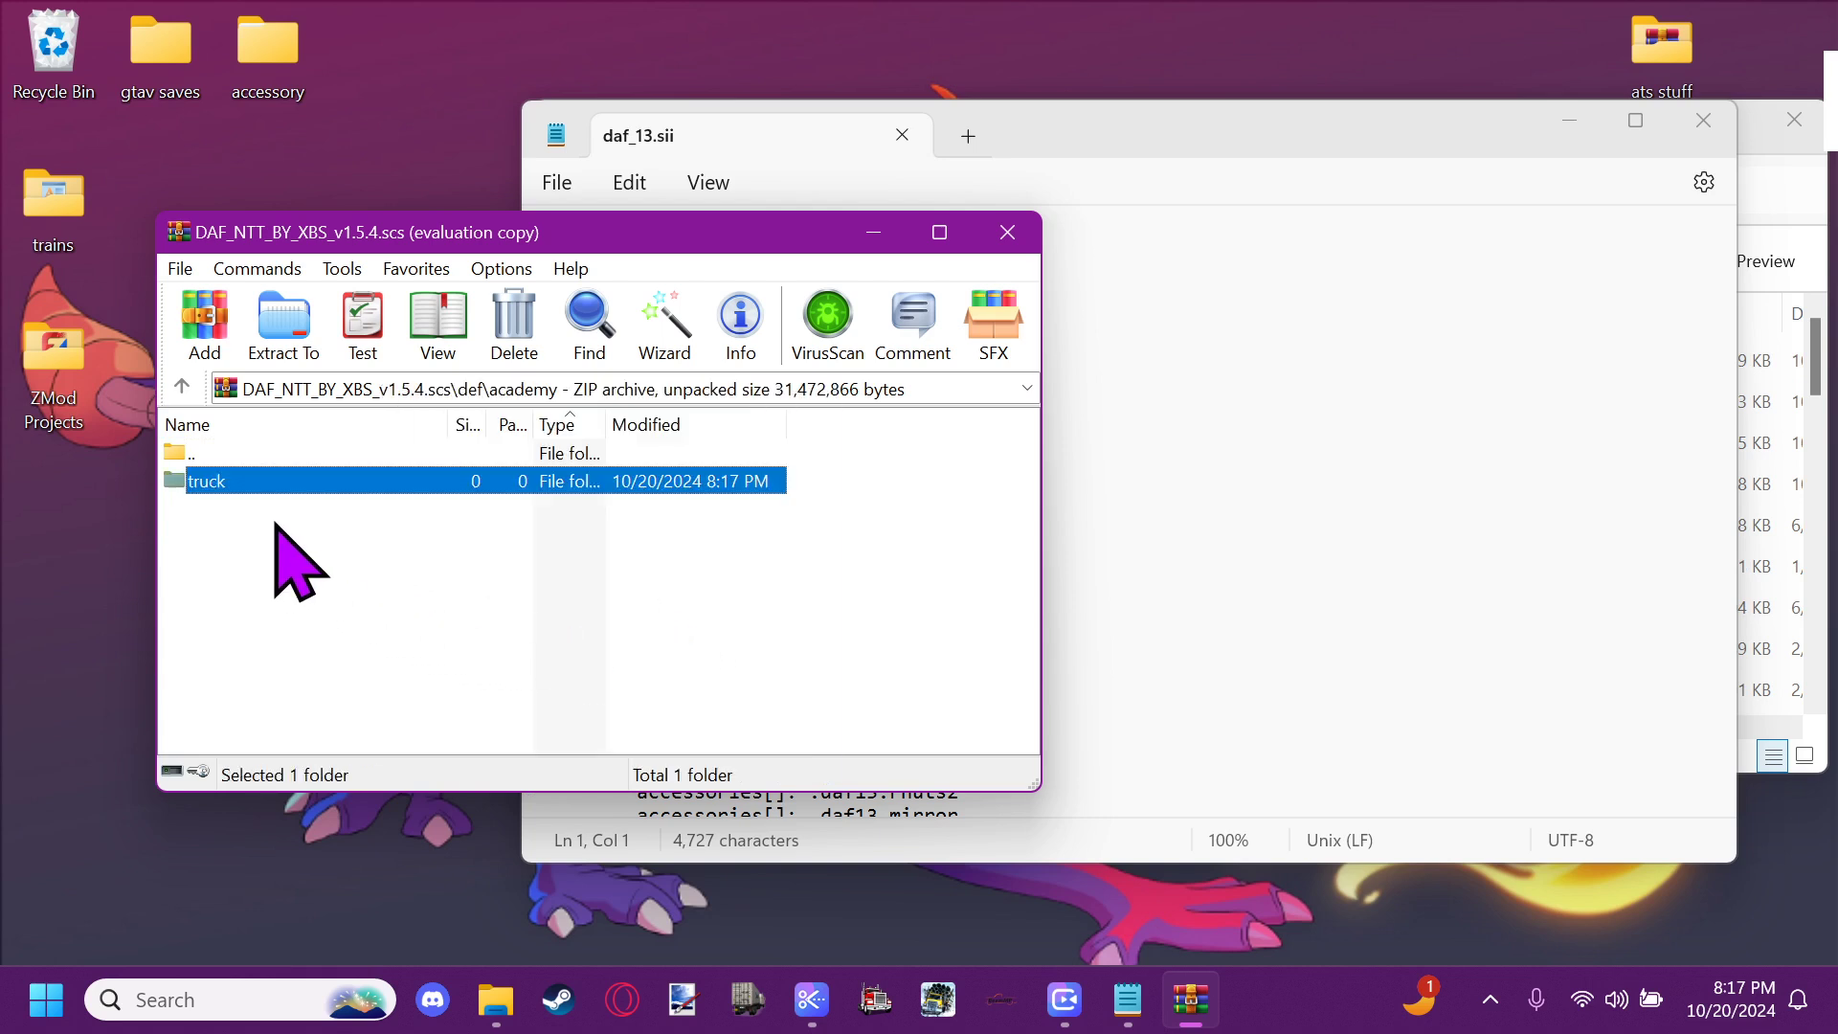
{"action": "double_click", "coordinate": [270, 482]}
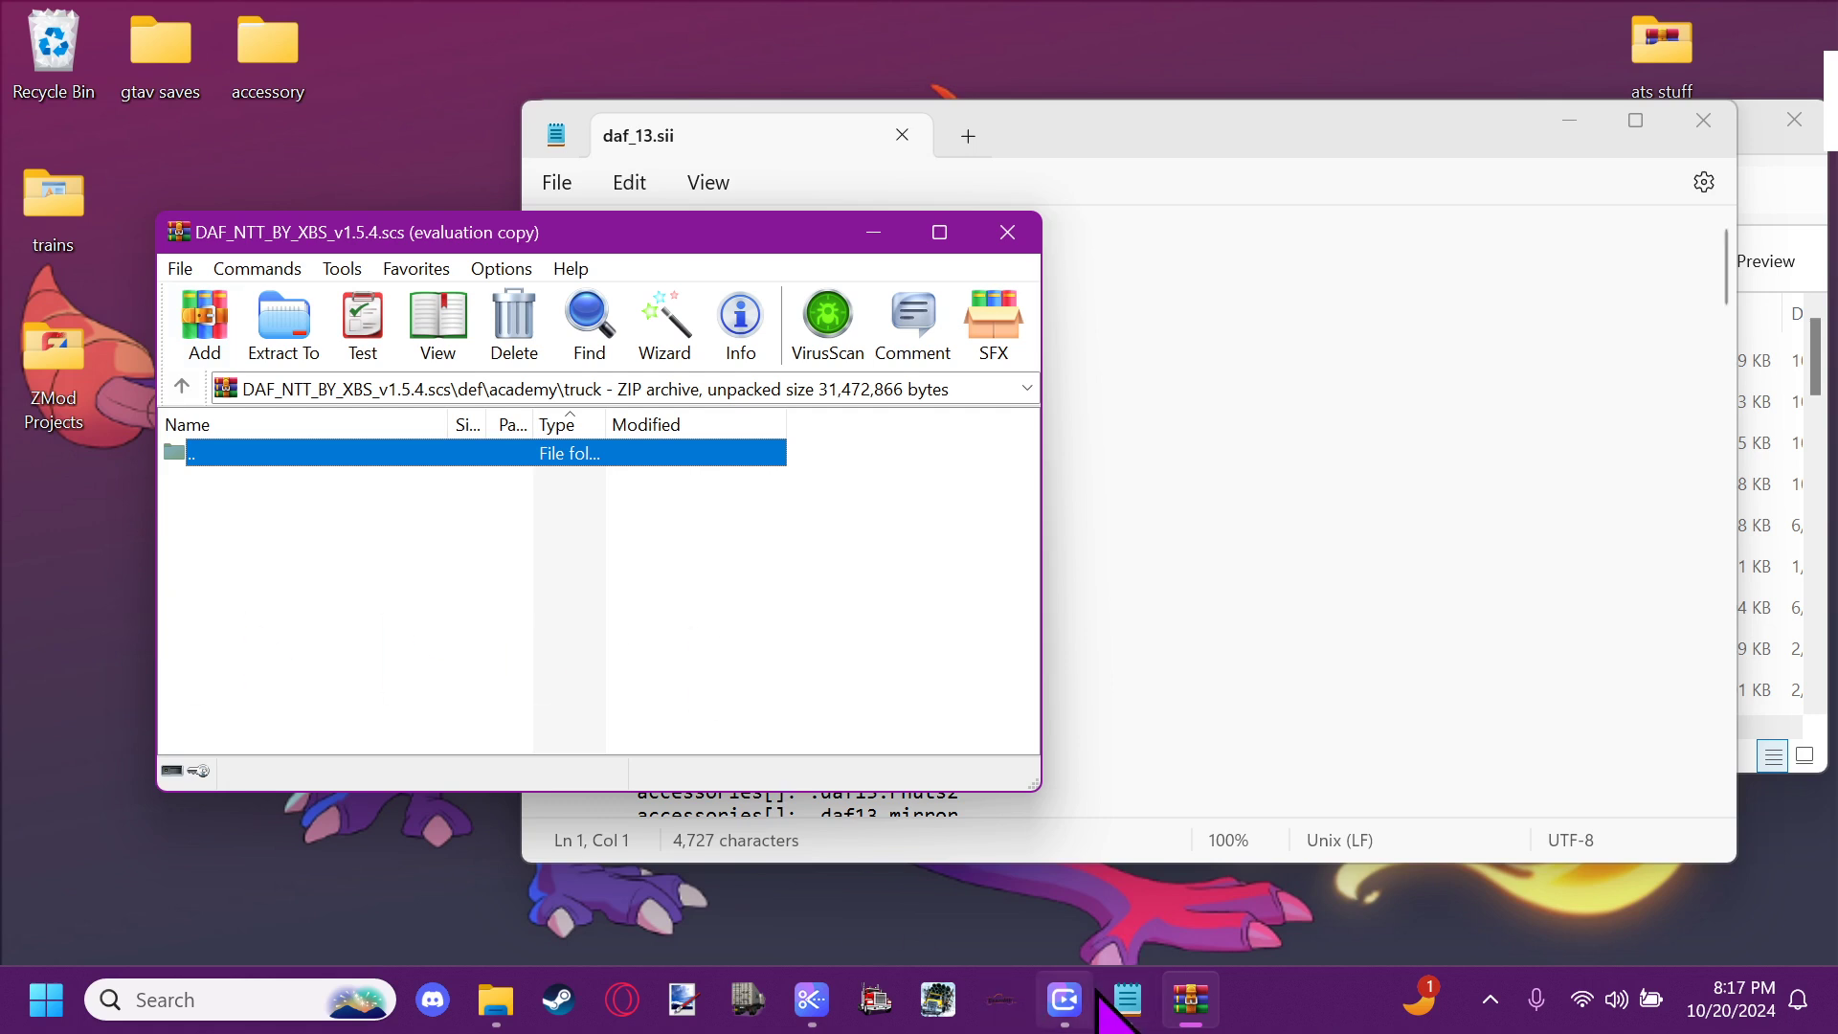
Open the scs extractor folder inside the desktop's ats stuff folder and go to its SCS files
{"action": "mouse_move", "coordinate": [1108, 1011]}
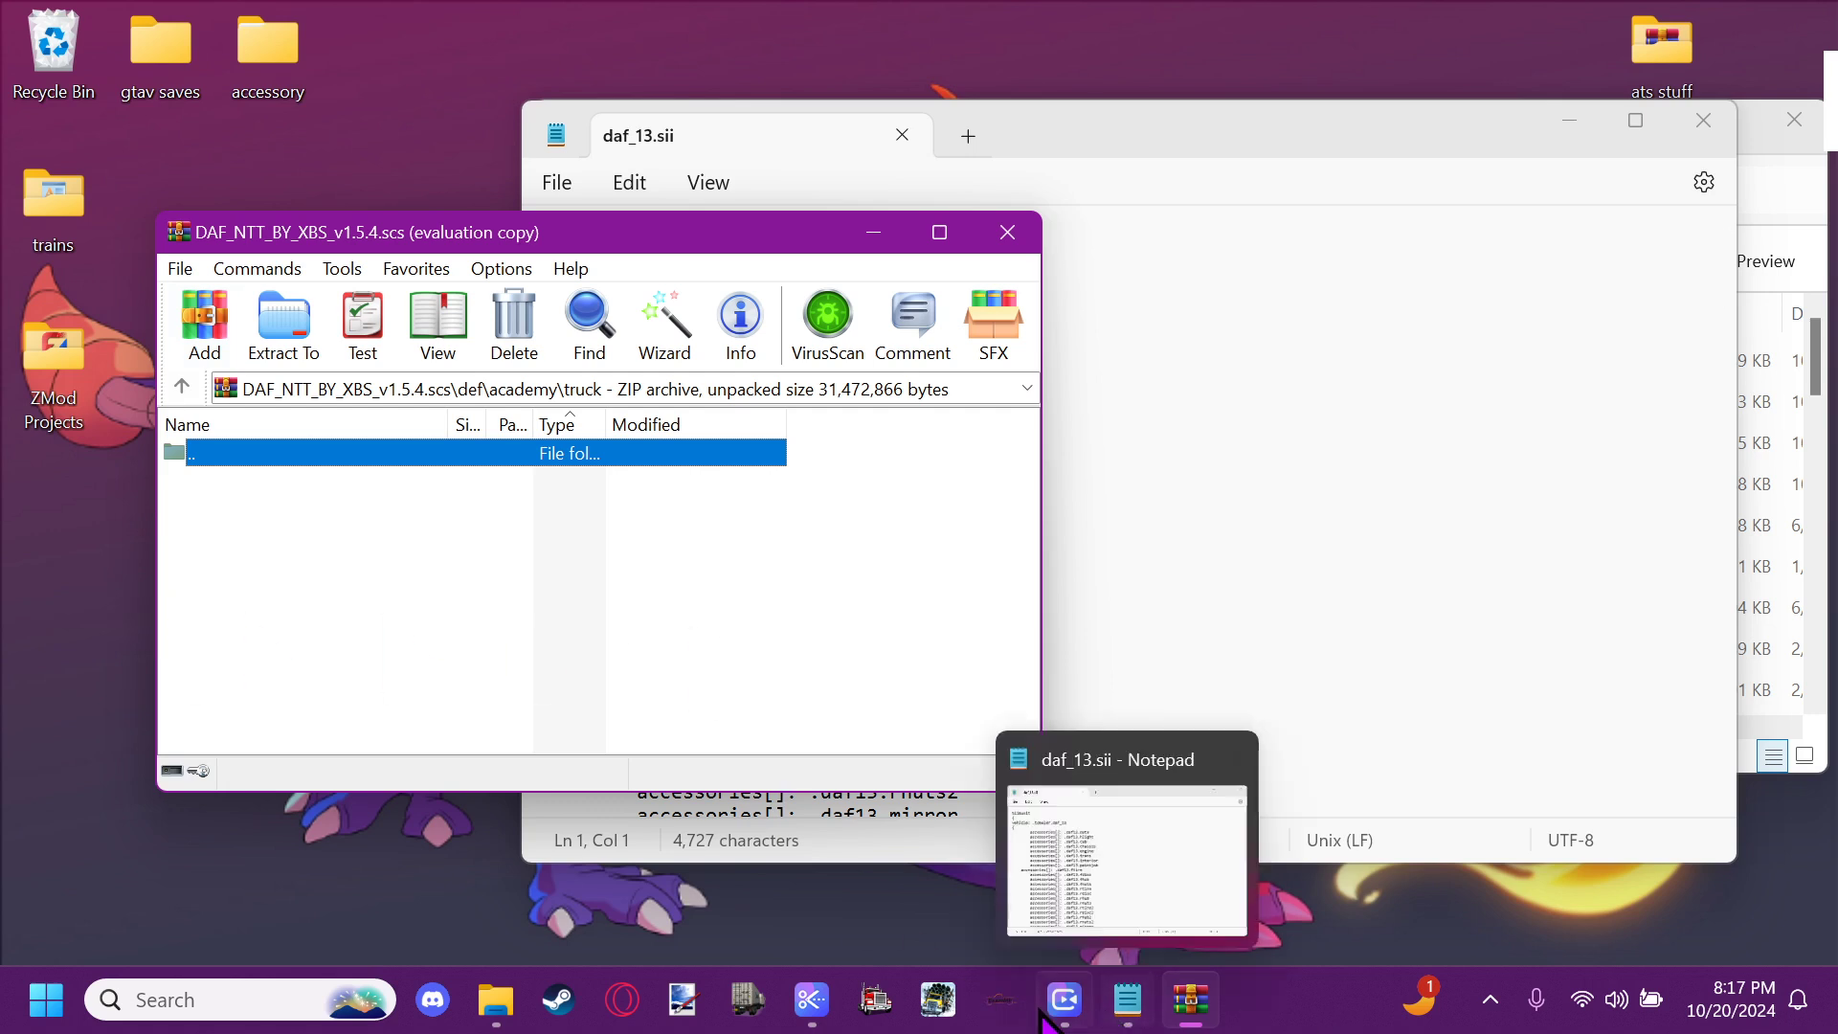
{"action": "mouse_move", "coordinate": [497, 1001]}
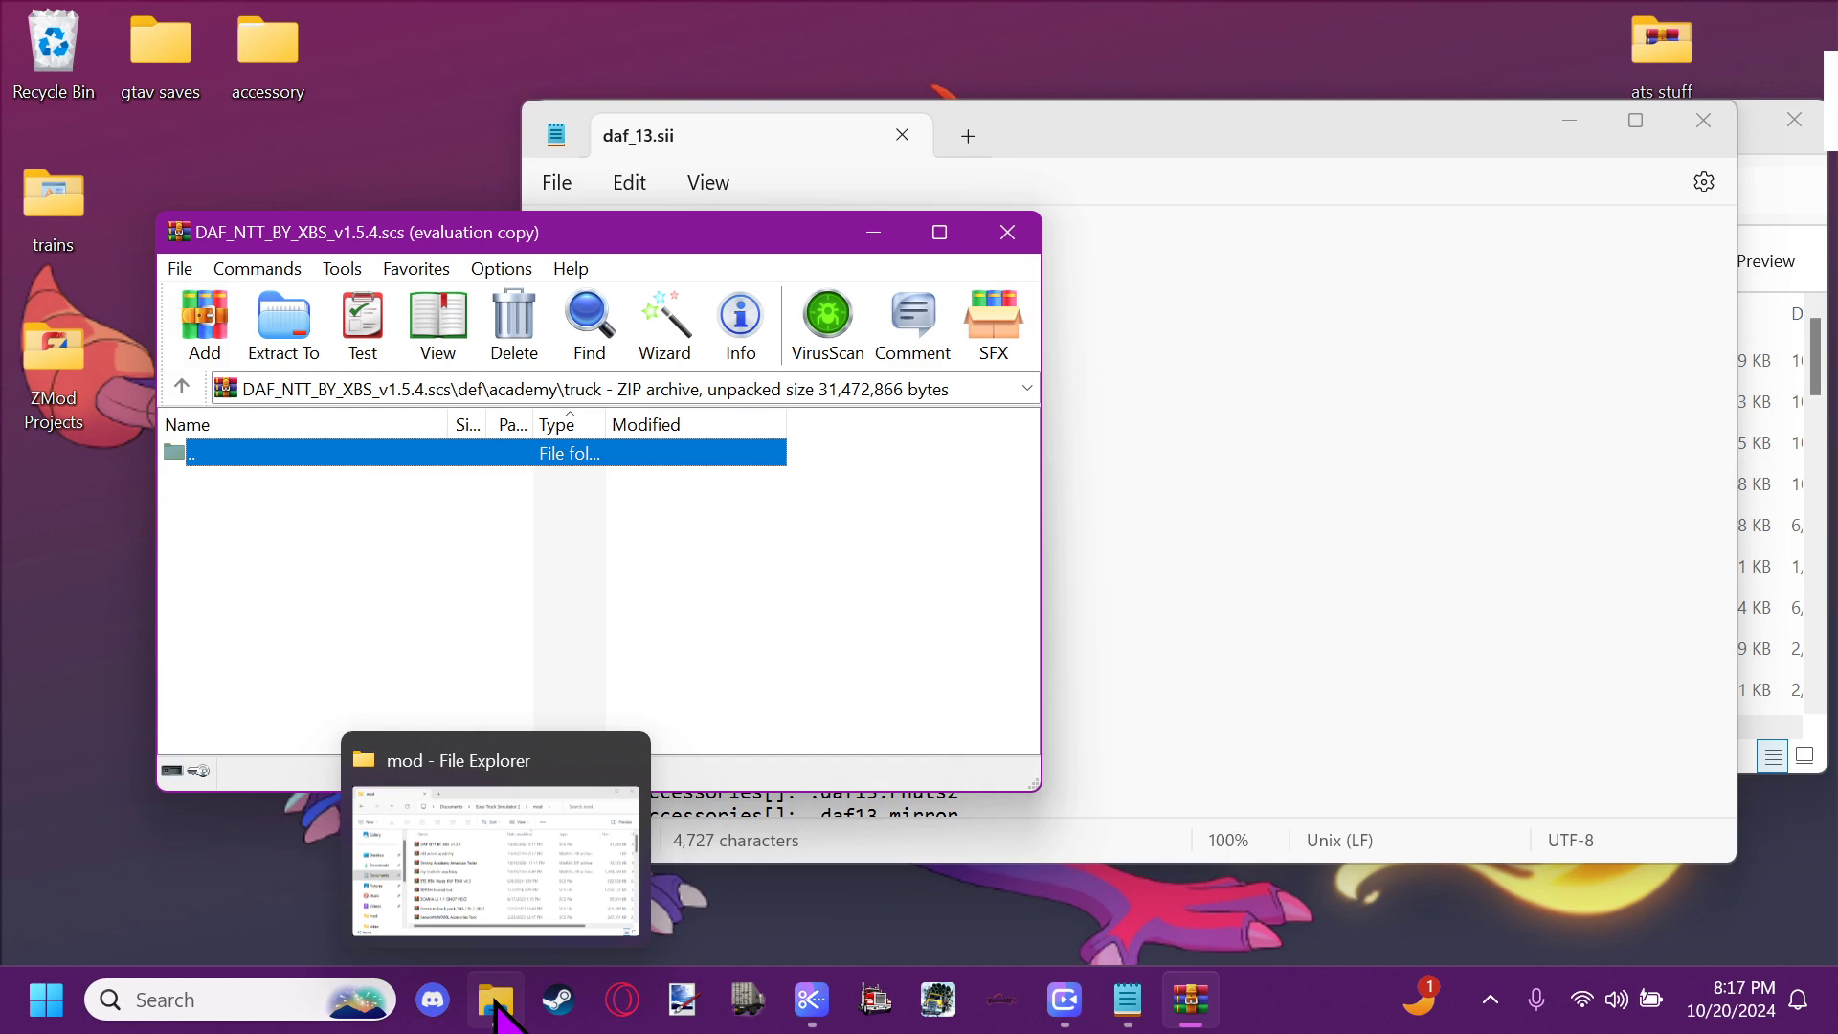
{"action": "double_click", "coordinate": [1685, 53]}
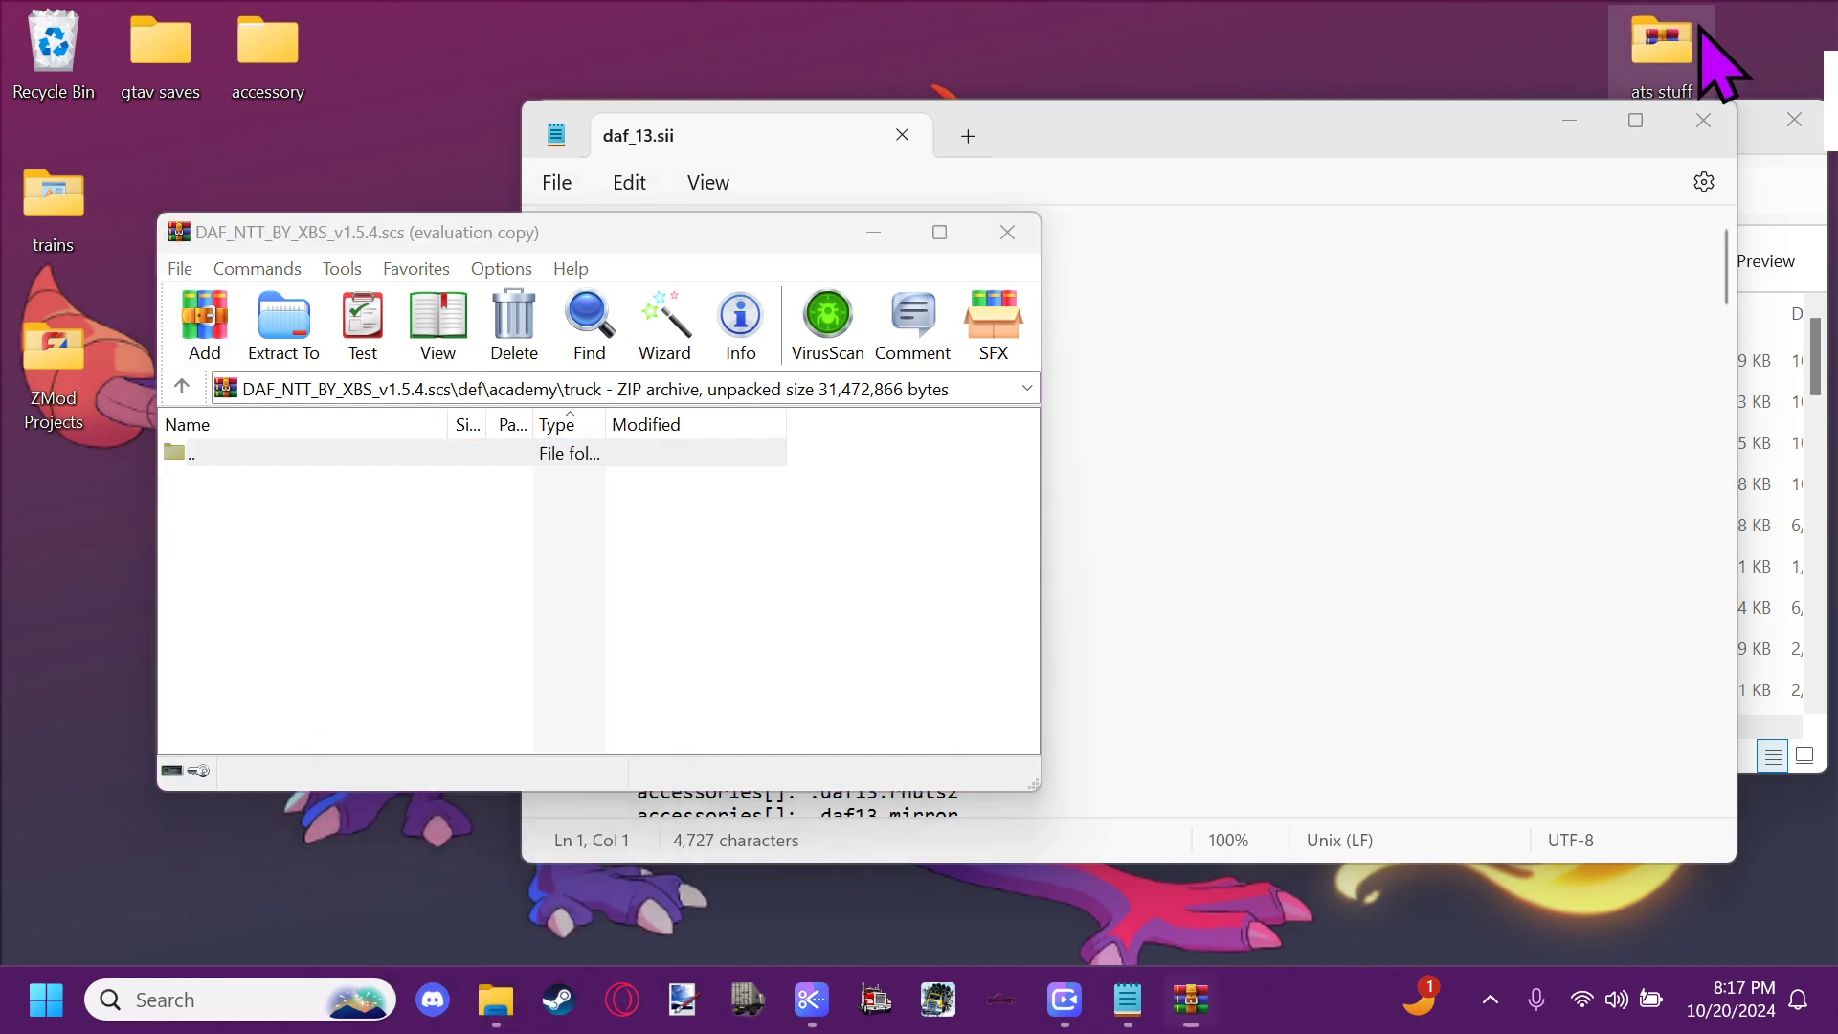
{"action": "double_click", "coordinate": [912, 450]}
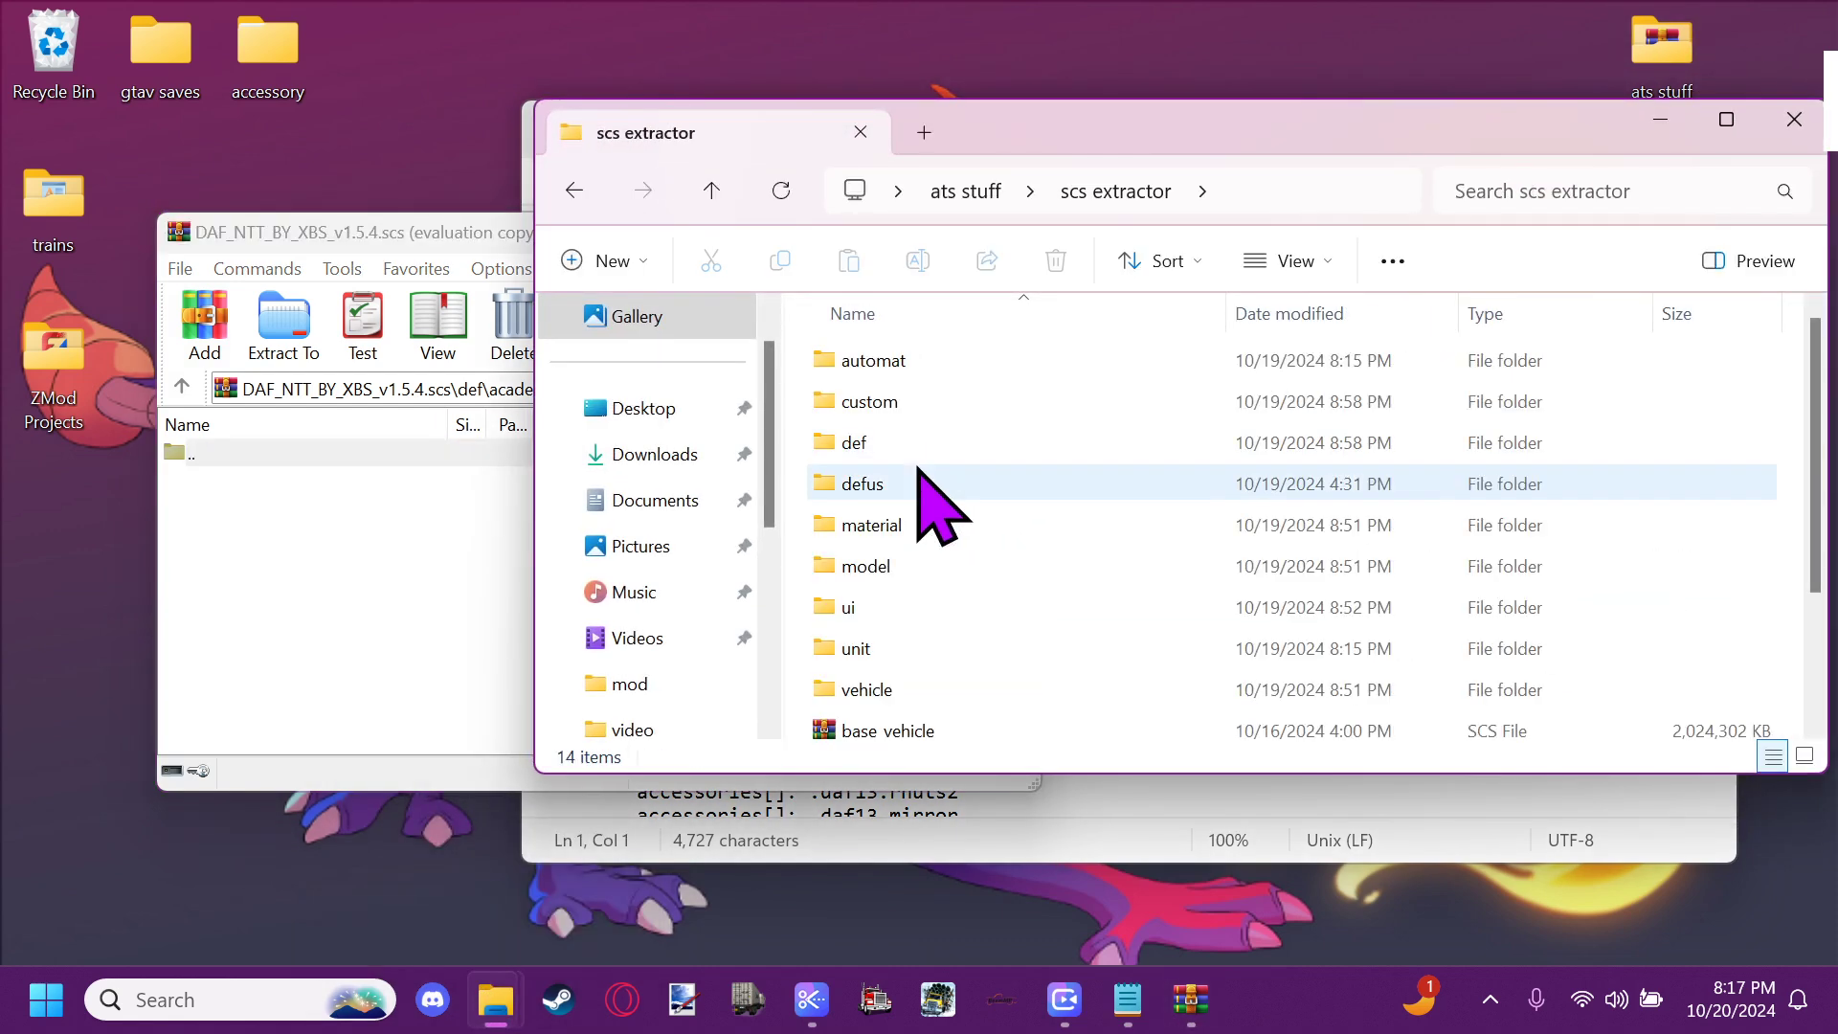
{"action": "scroll", "coordinate": [957, 574], "scroll_direction": "down", "scroll_amount": 2}
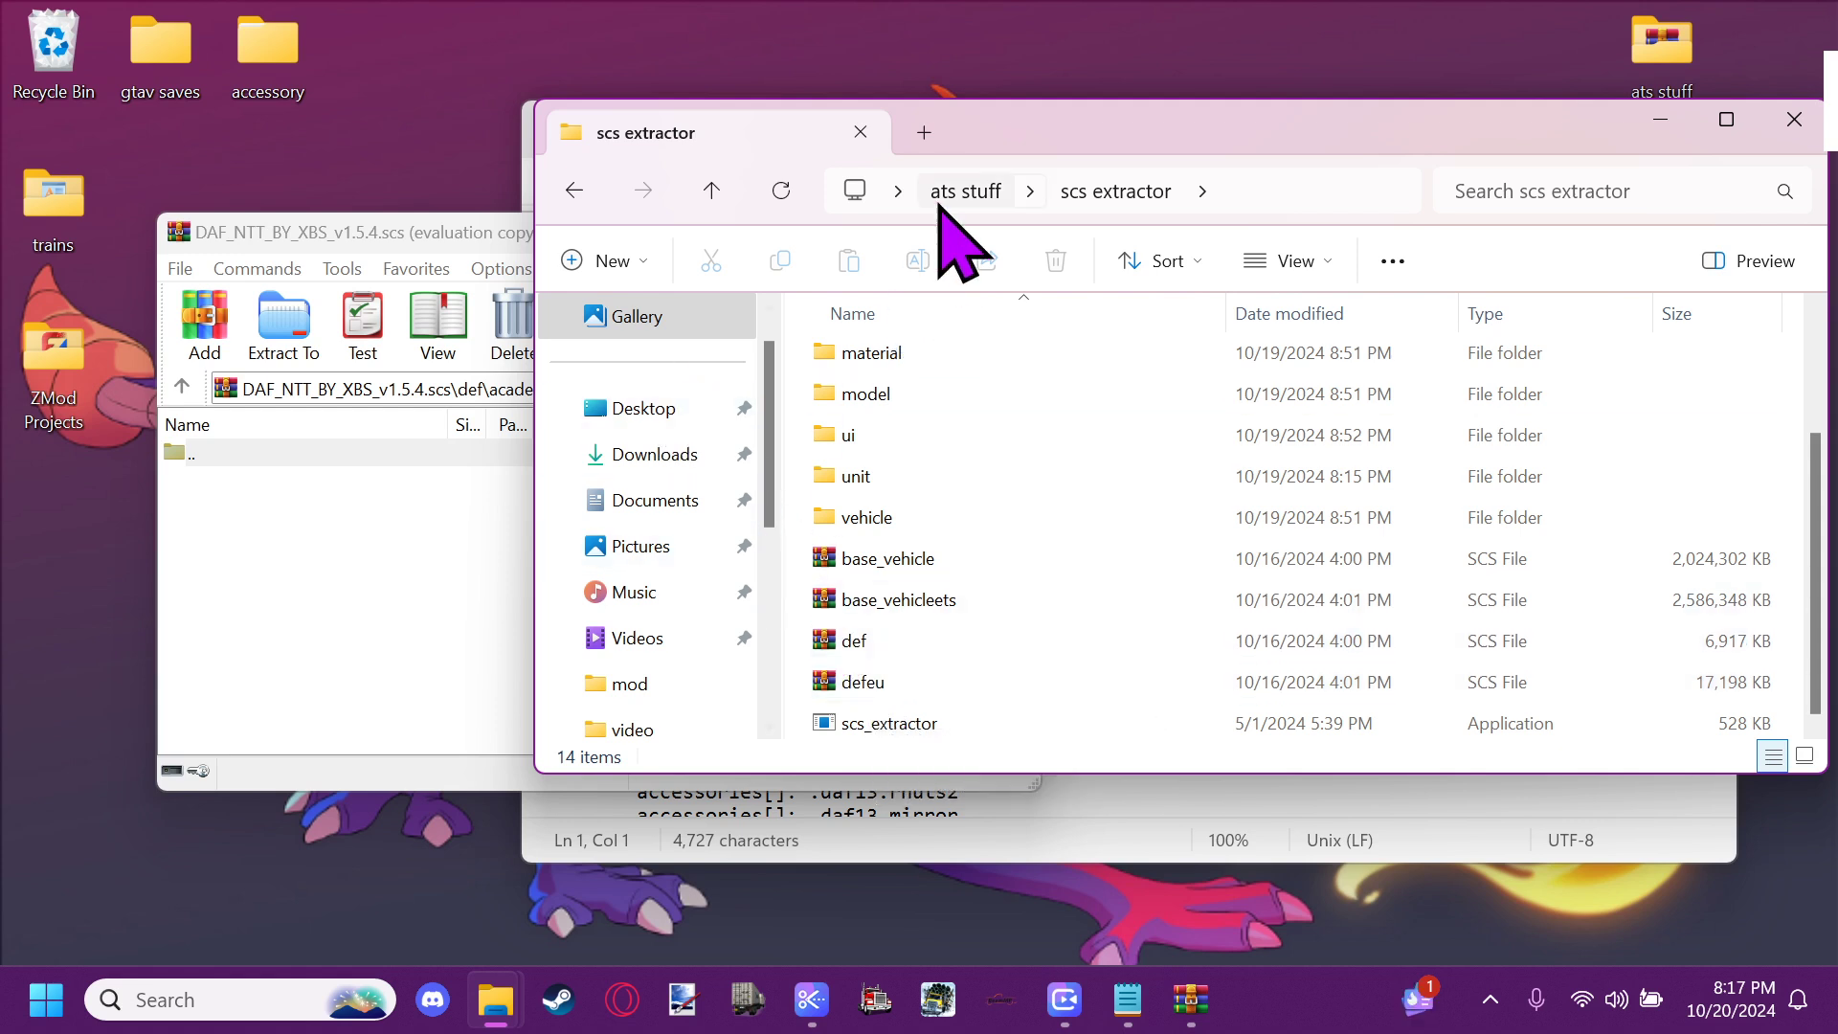
Open the Steam folder under C:\Program Files (x86) in a new File Explorer tab
{"action": "left_click", "coordinate": [924, 132]}
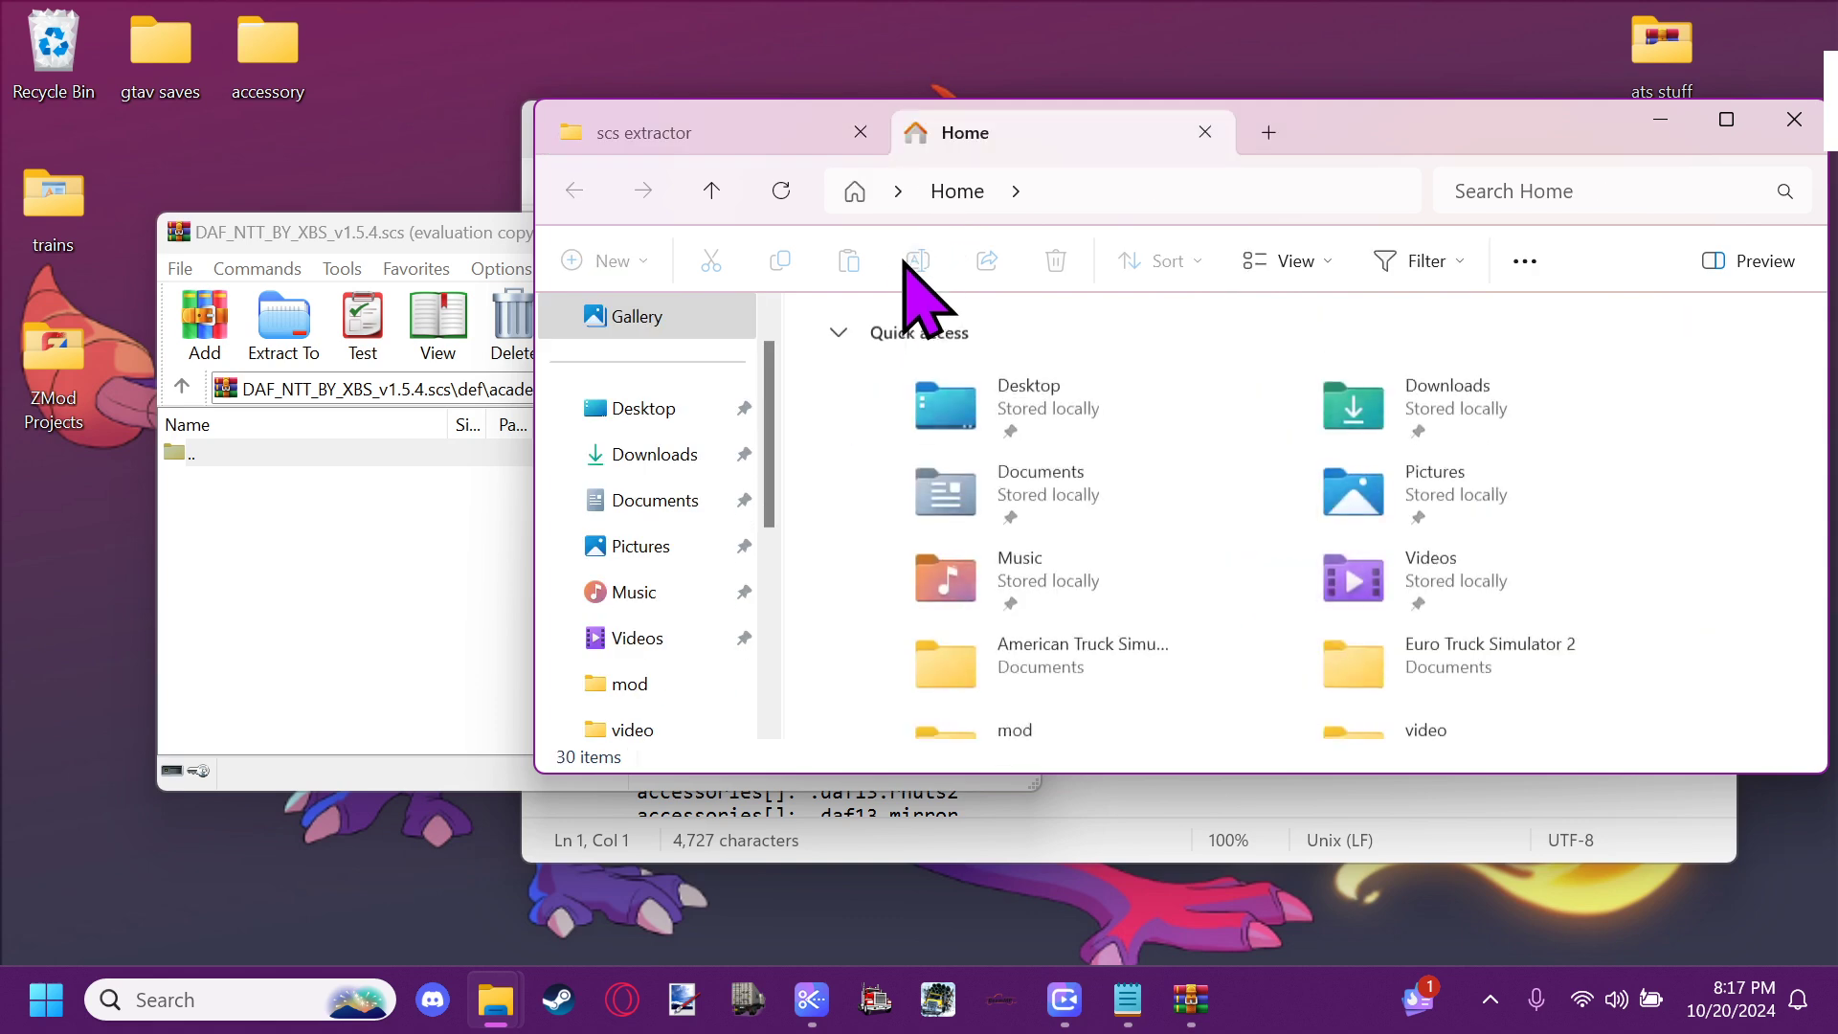
{"action": "scroll", "coordinate": [742, 421], "scroll_direction": "down", "scroll_amount": 5}
{"action": "left_click", "coordinate": [650, 591]}
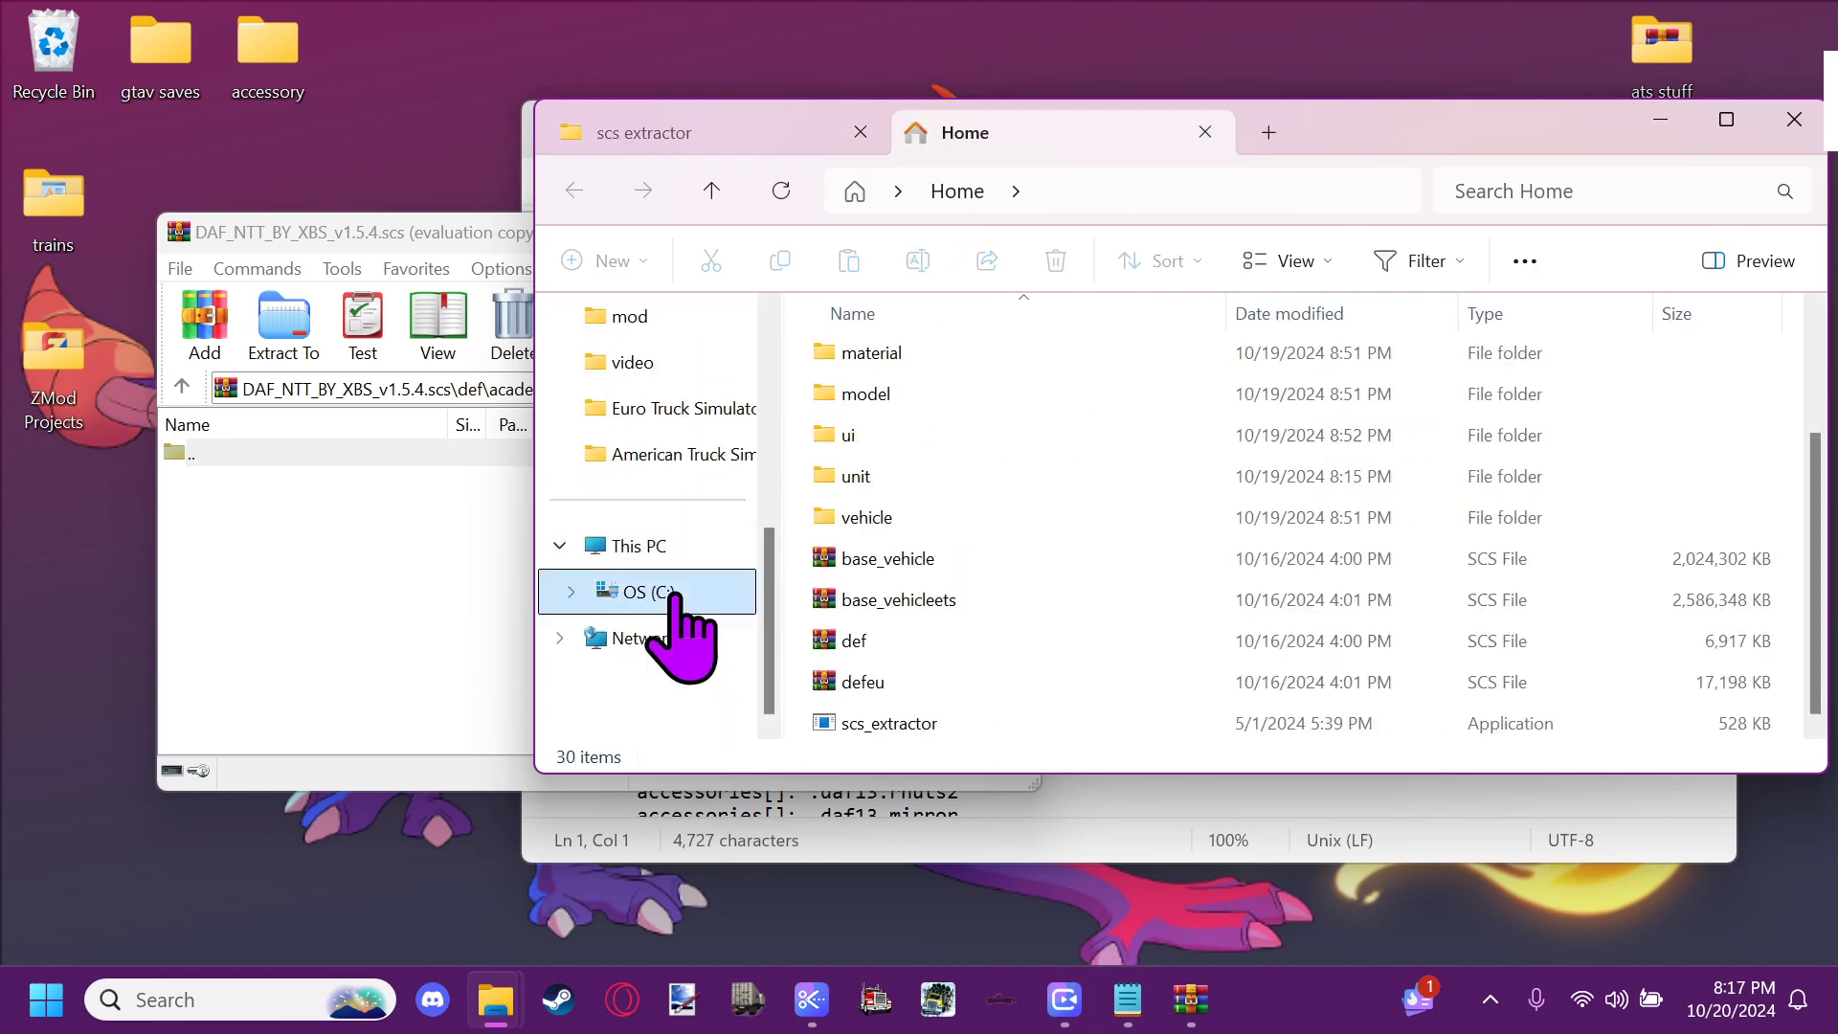
{"action": "scroll", "coordinate": [958, 594], "scroll_direction": "down", "scroll_amount": 3}
{"action": "left_click", "coordinate": [971, 553]}
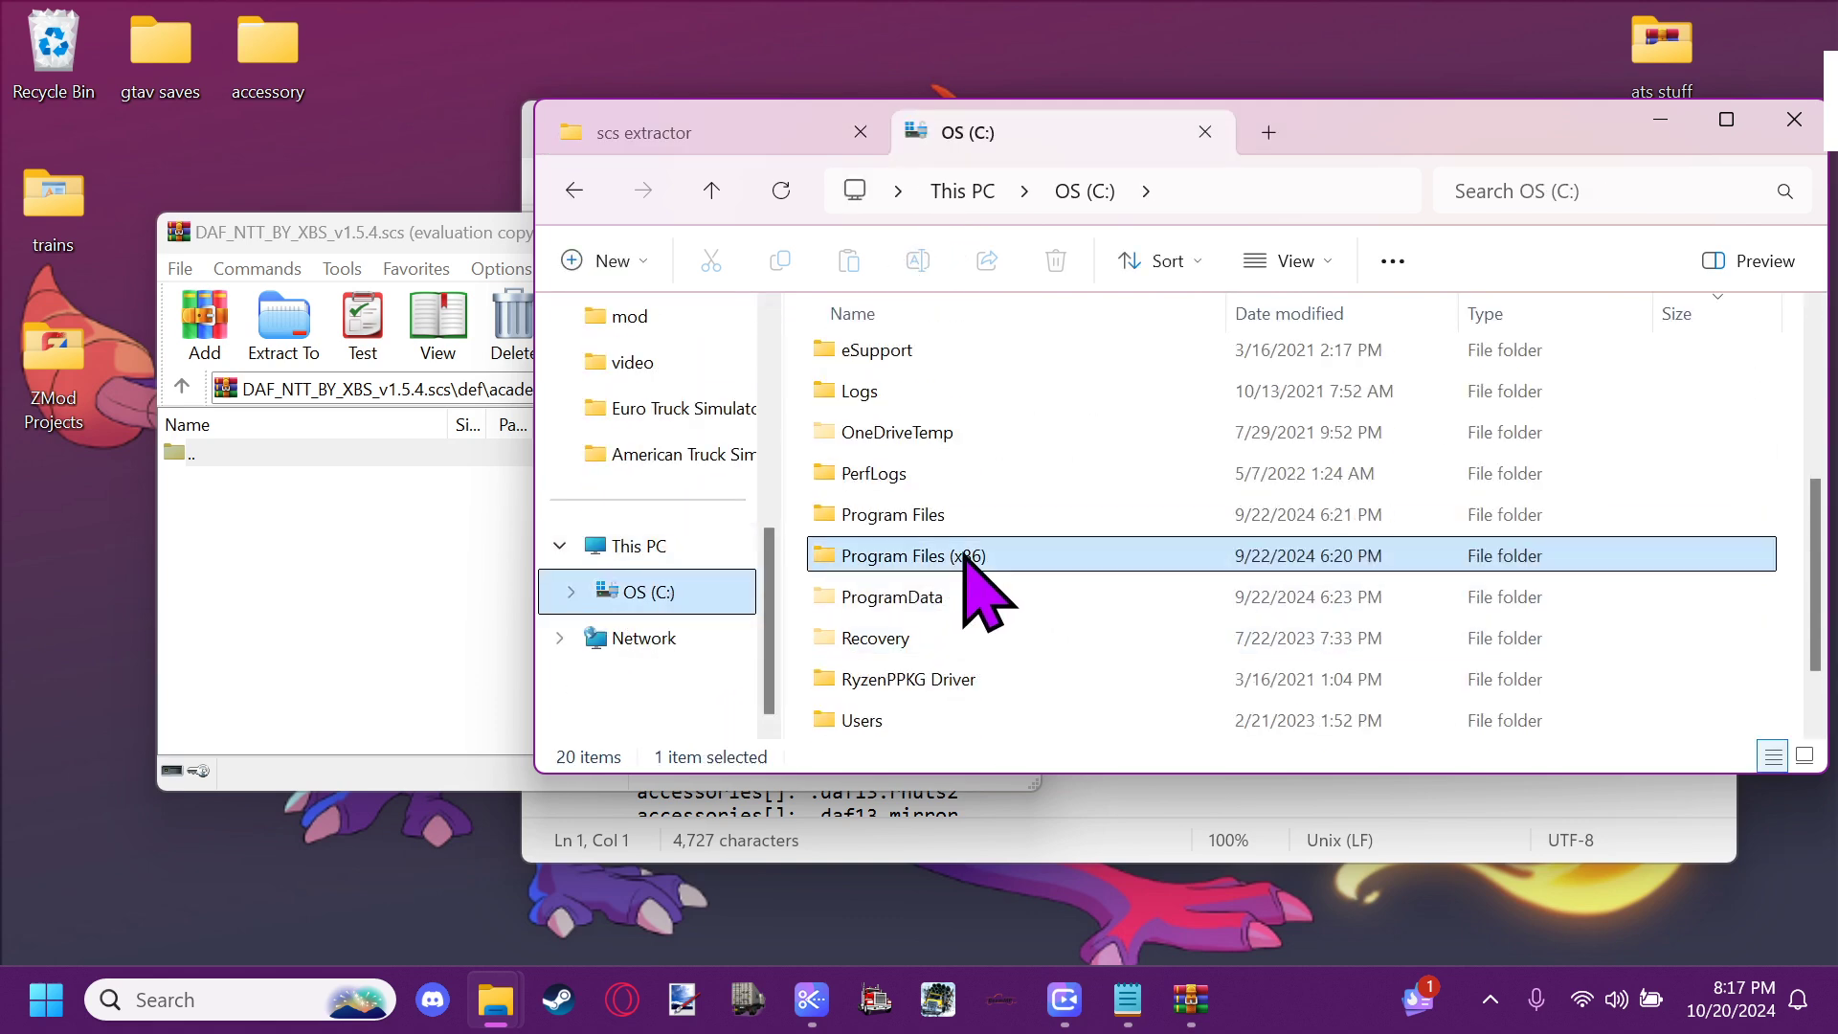
{"action": "double_click", "coordinate": [899, 557]}
{"action": "scroll", "coordinate": [957, 560], "scroll_direction": "down", "scroll_amount": 9}
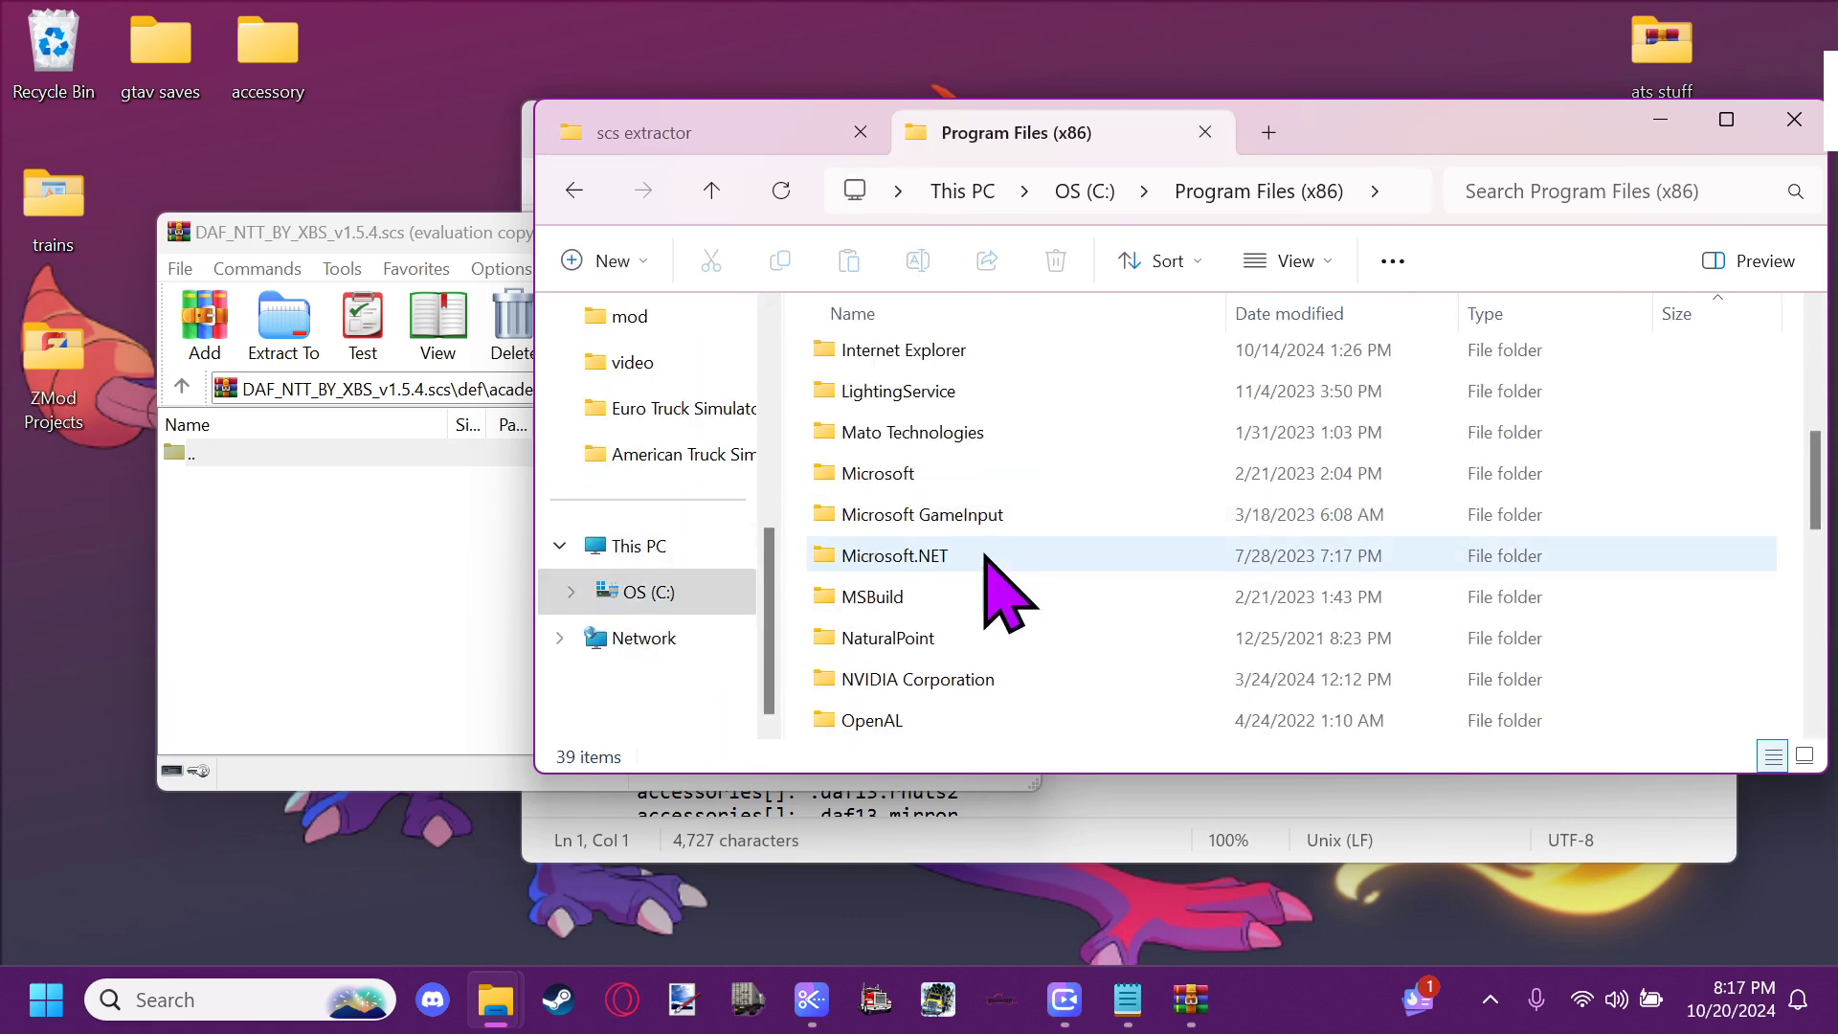
{"action": "double_click", "coordinate": [914, 677]}
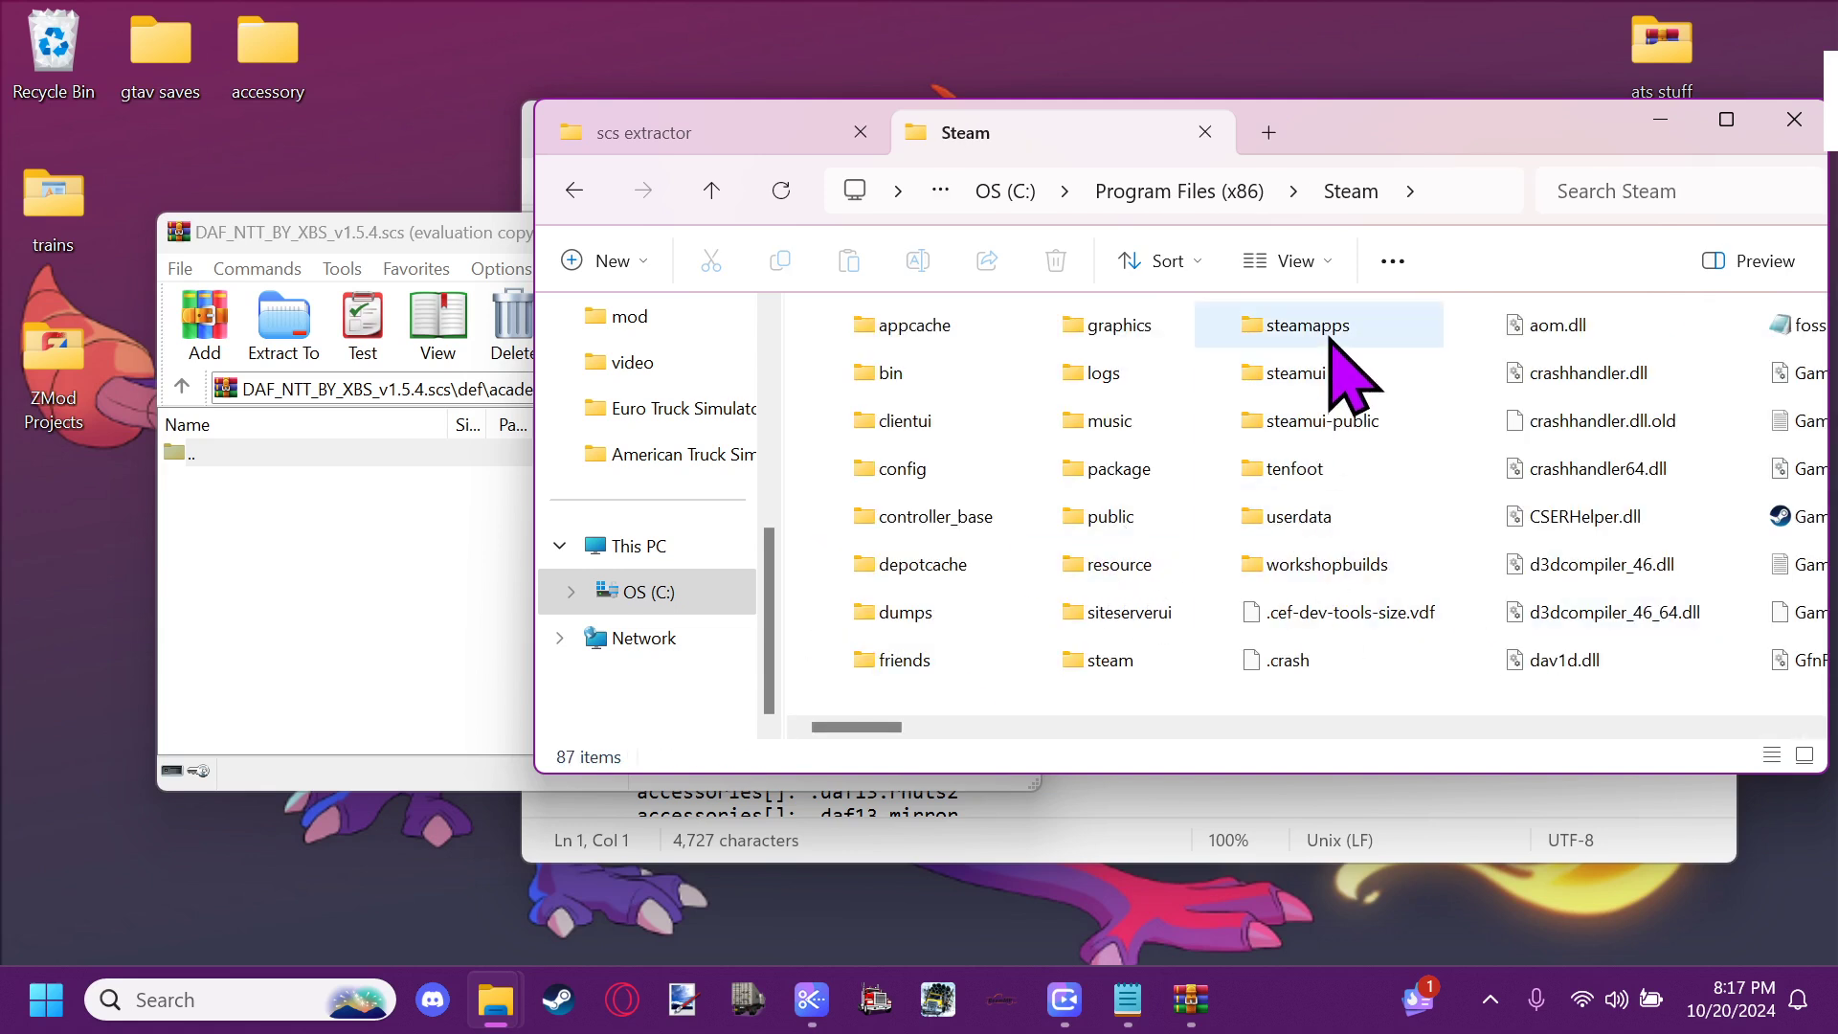
Open the Euro Truck Simulator 2 folder under steamapps\common and move the File Explorer window clear of WinRAR
{"action": "double_click", "coordinate": [1111, 660]}
{"action": "key", "text": "alt+Left"}
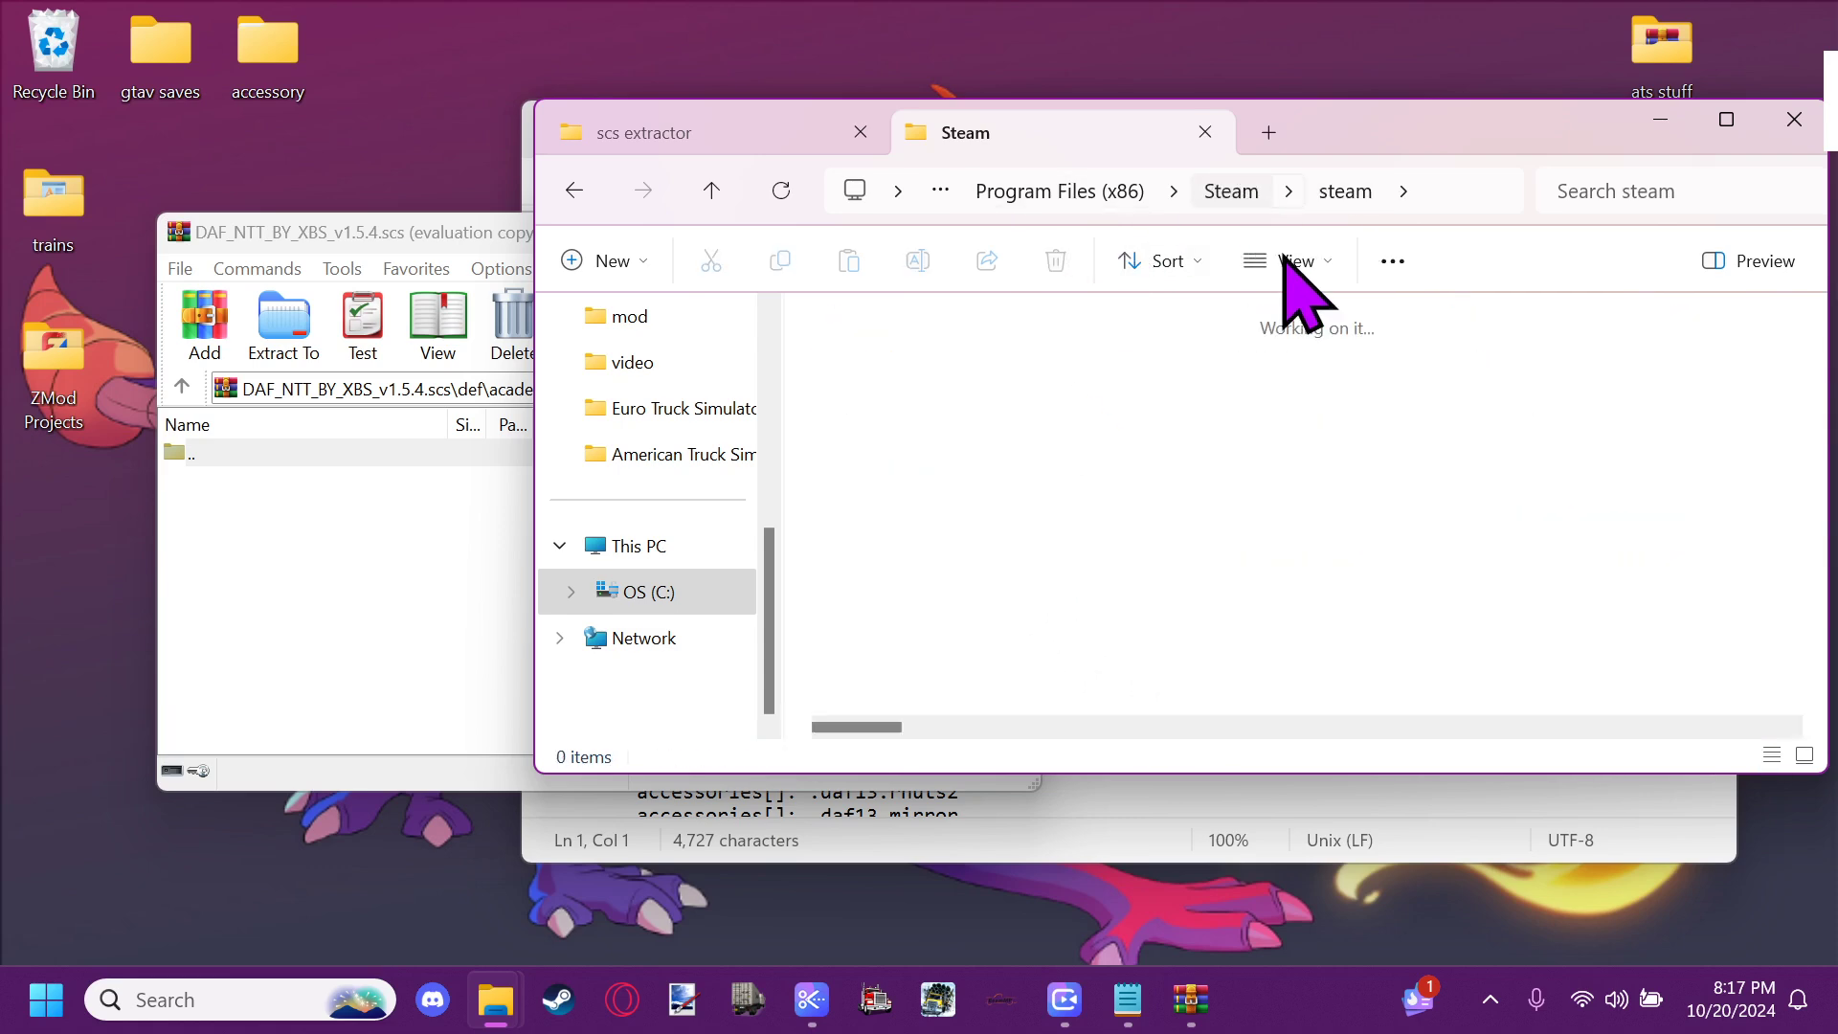
{"action": "left_click", "coordinate": [1316, 337]}
{"action": "double_click", "coordinate": [1314, 337]}
{"action": "double_click", "coordinate": [1000, 362]}
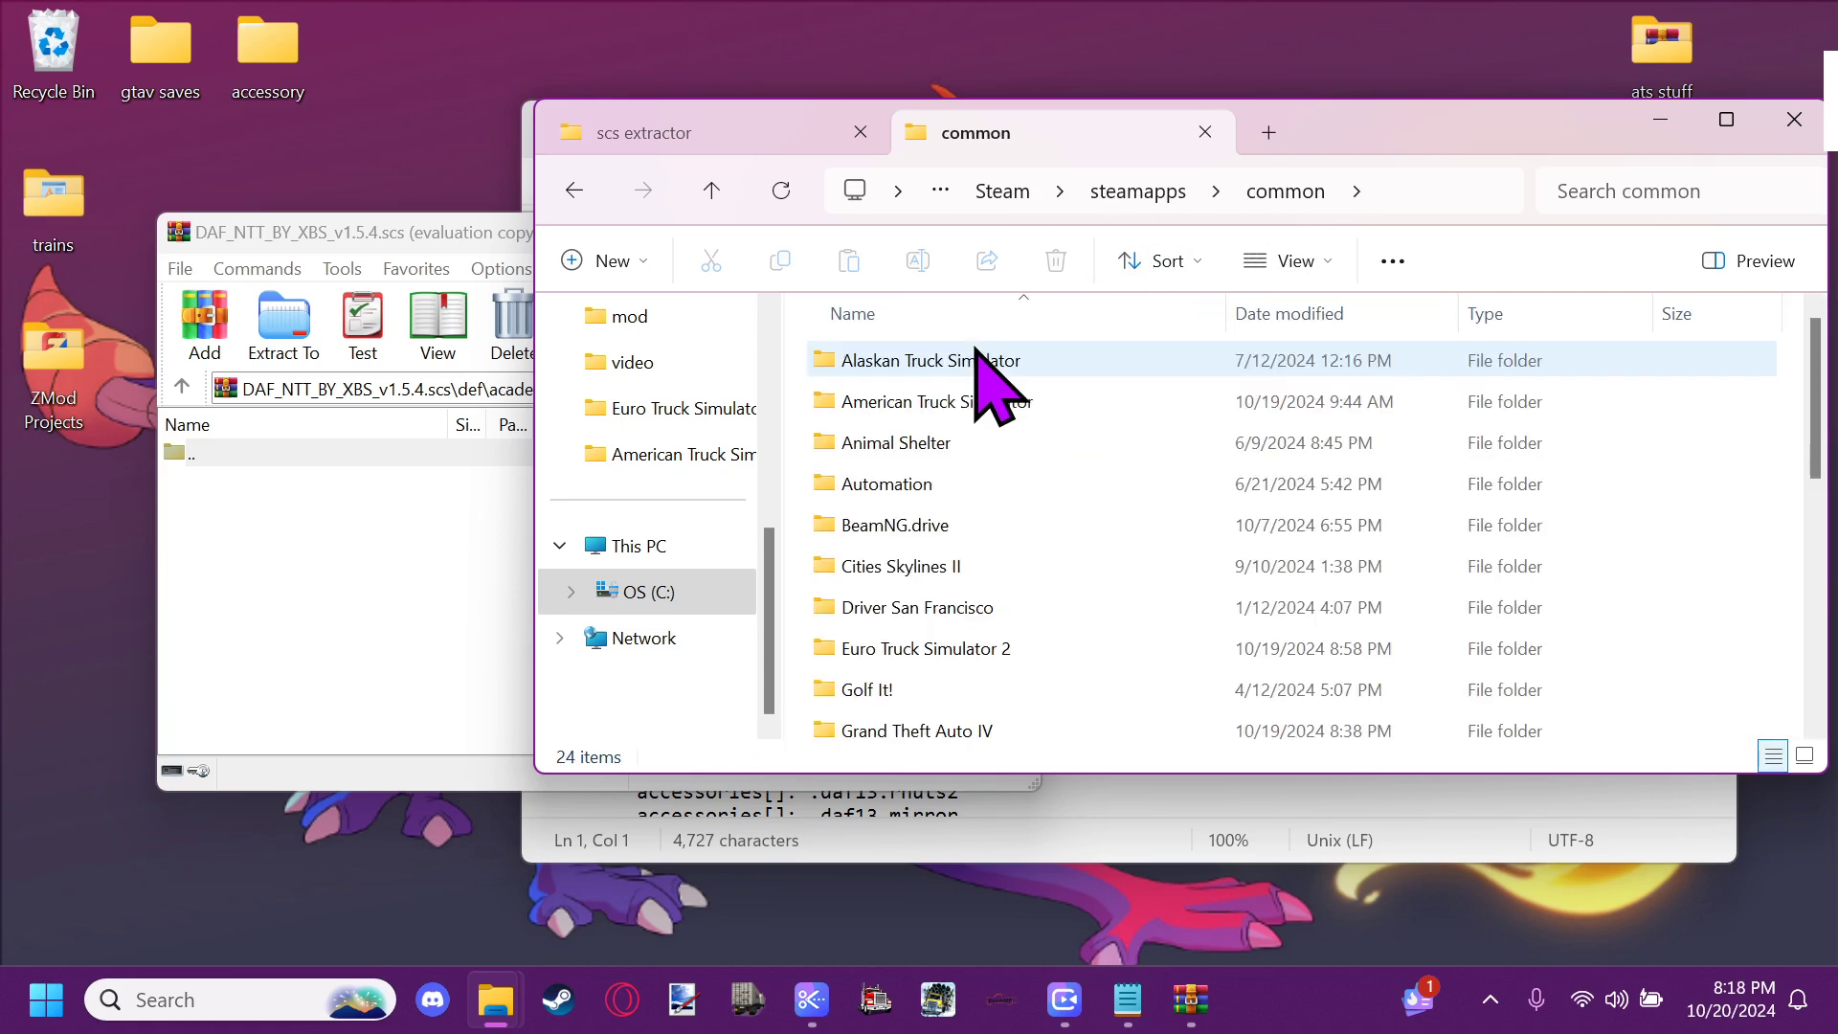
{"action": "double_click", "coordinate": [1000, 649]}
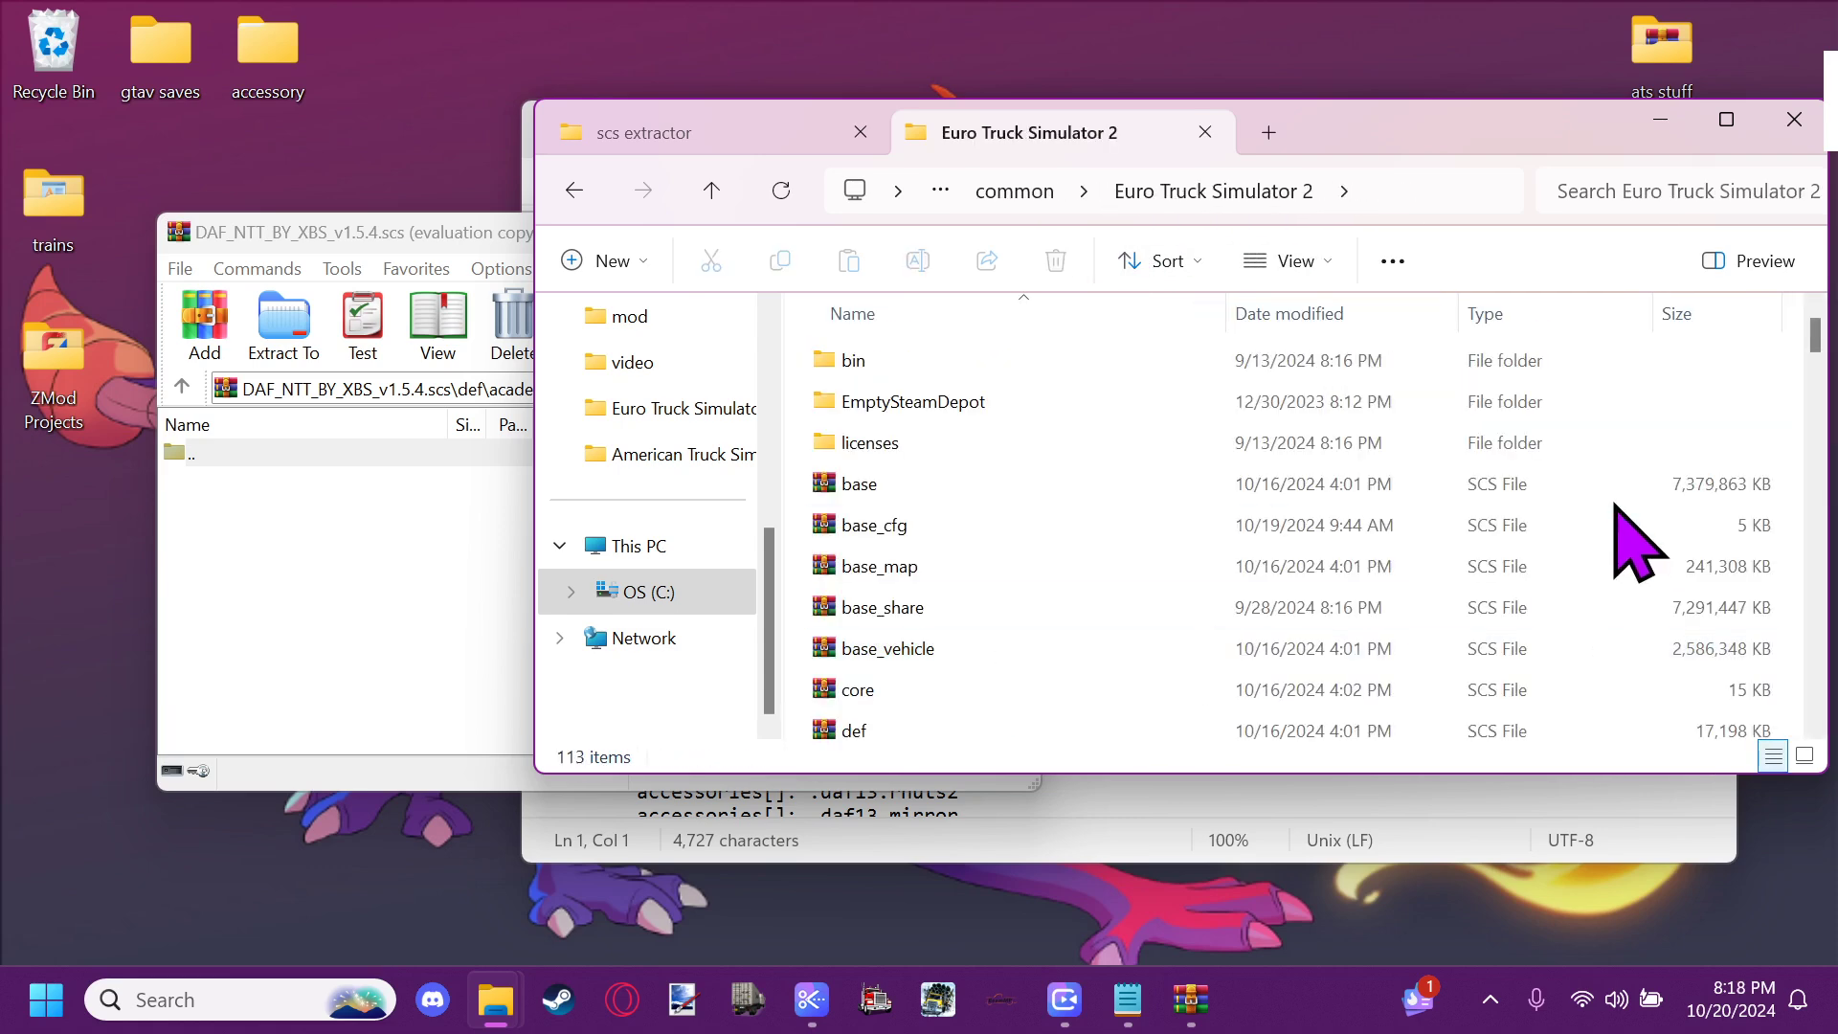
{"action": "scroll", "coordinate": [981, 555], "scroll_direction": "down", "scroll_amount": 1}
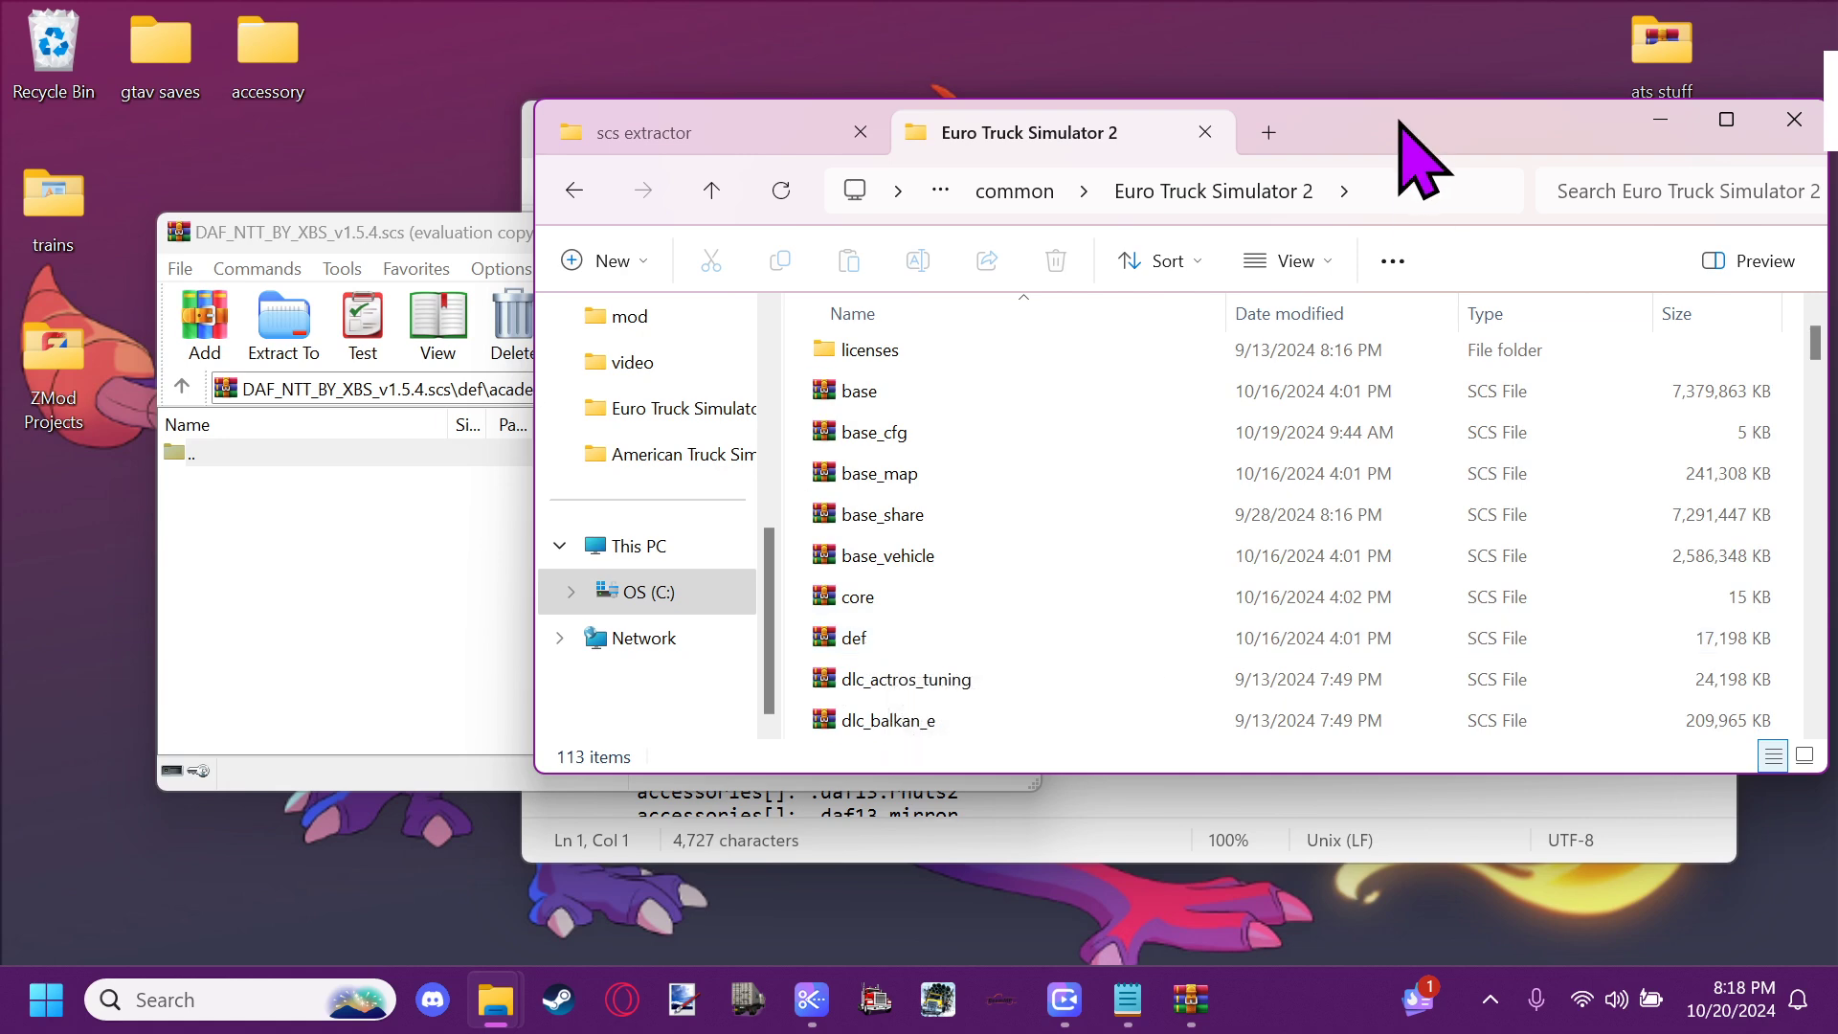
{"action": "left_click_drag", "start_coordinate": [1396, 133], "coordinate": [1680, 175]}
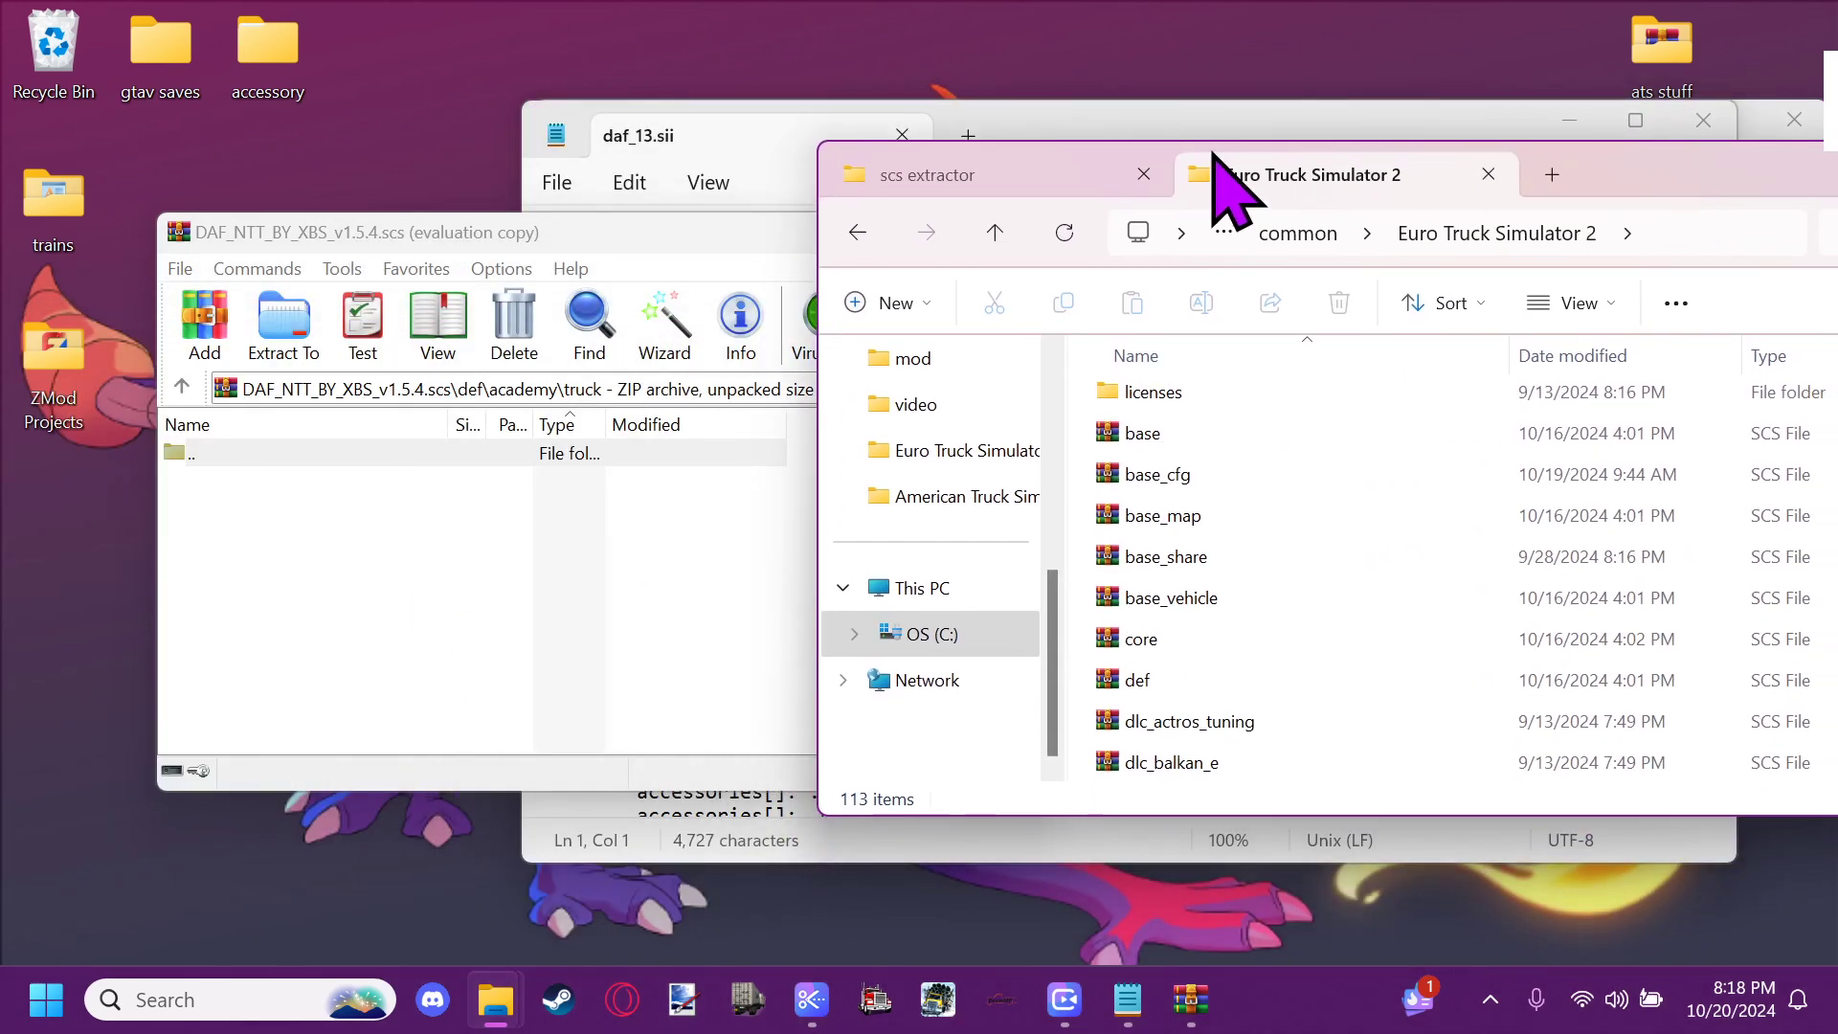
Locate def.scs and its Copy option in the Euro Truck Simulator 2 folder, then return to the scs extractor folder
{"action": "left_click", "coordinate": [1106, 177]}
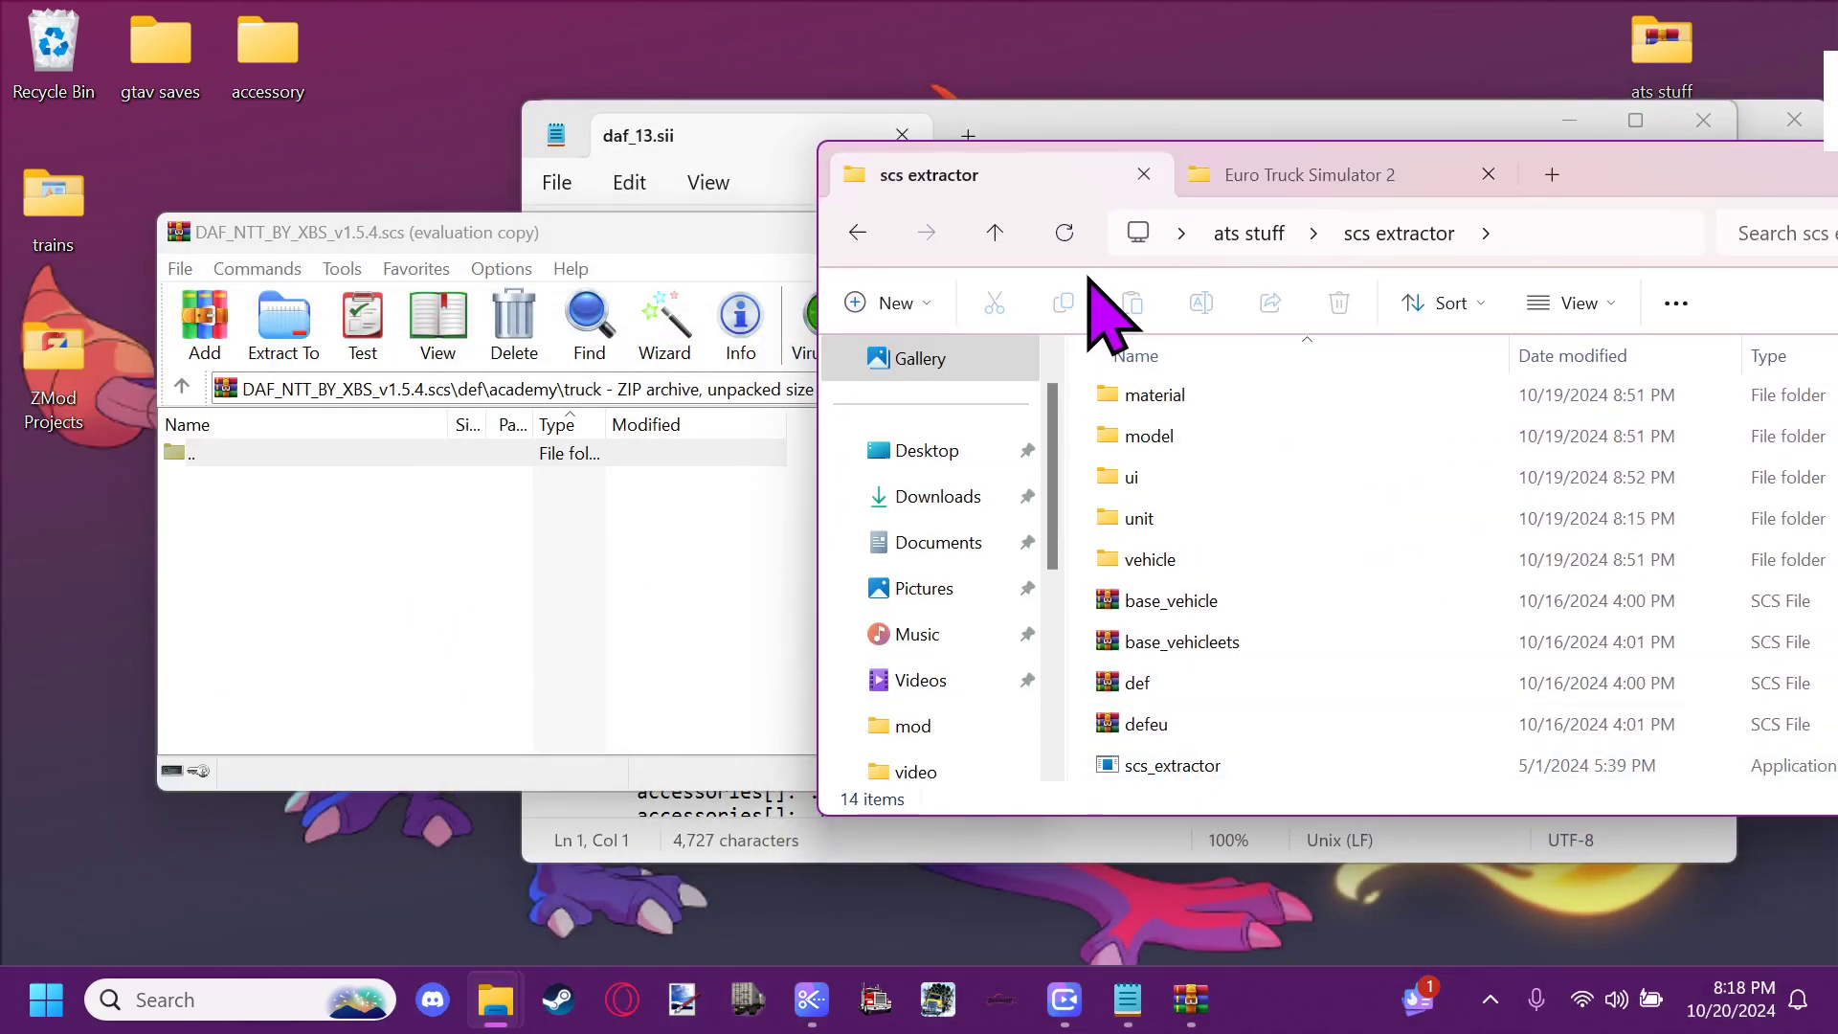
{"action": "left_click", "coordinate": [1379, 178]}
{"action": "right_click", "coordinate": [1176, 689]}
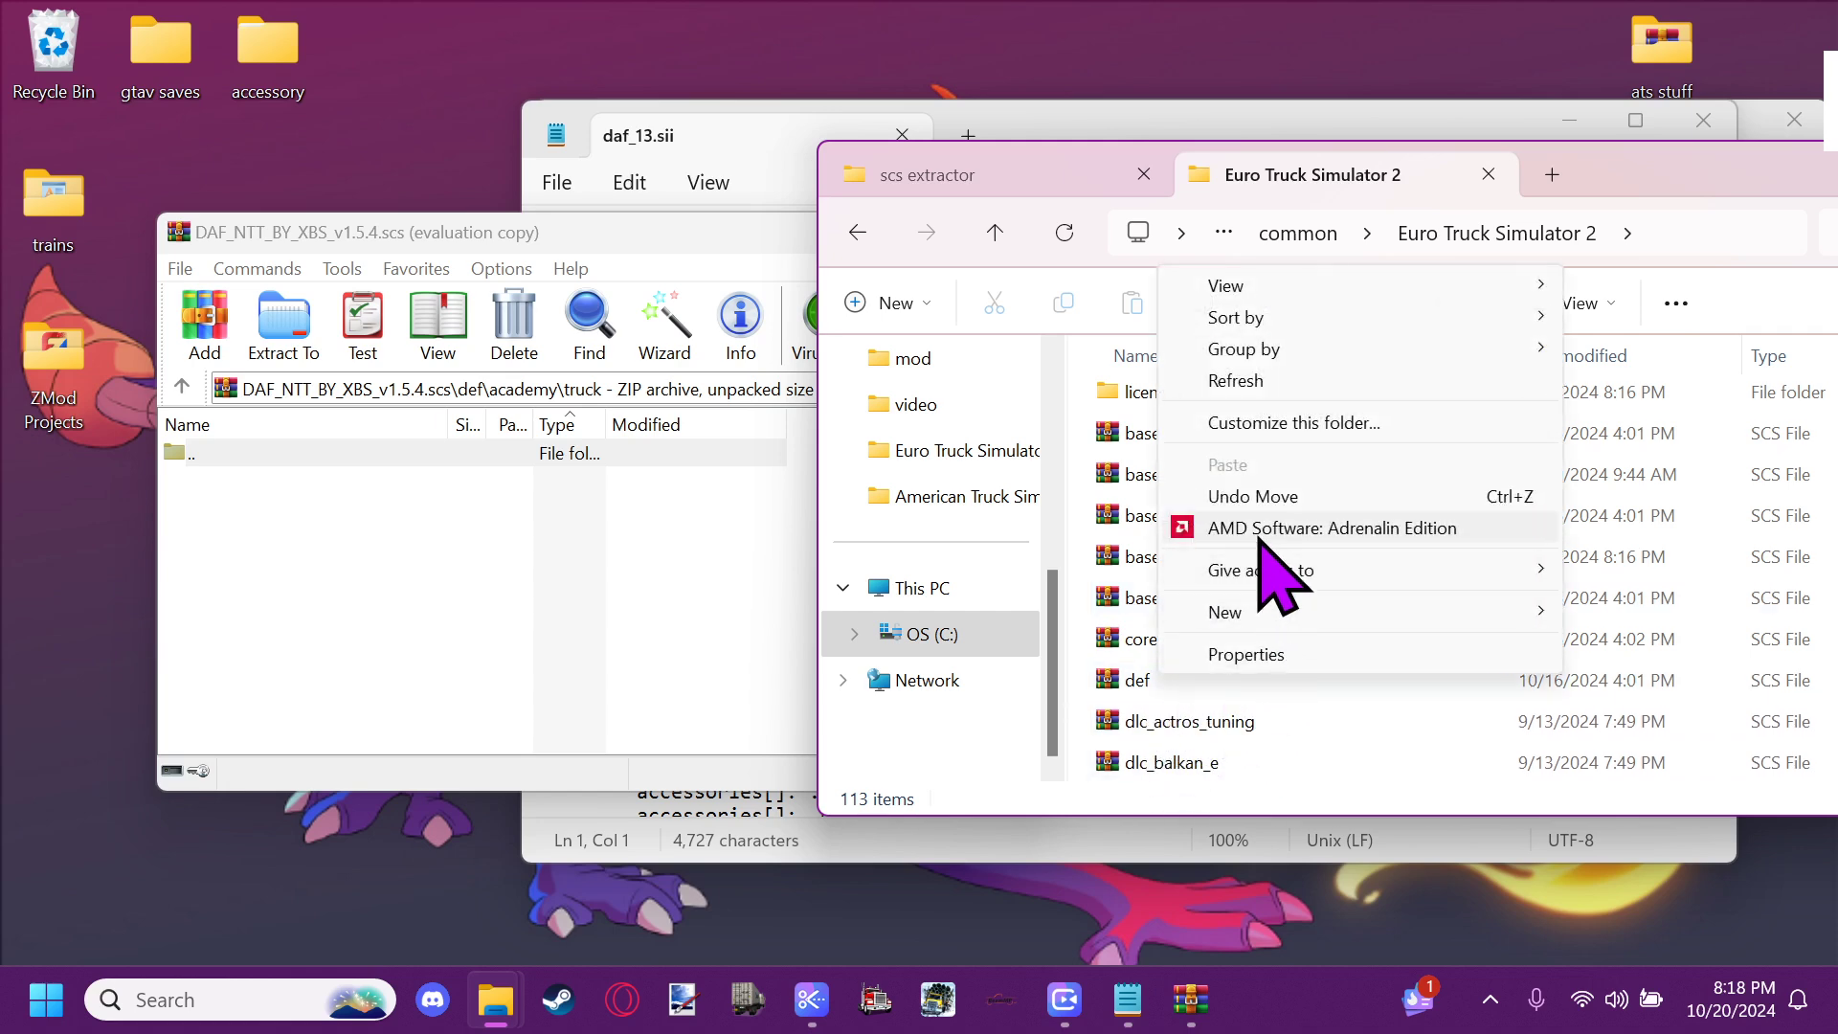
{"action": "left_click", "coordinate": [1148, 704]}
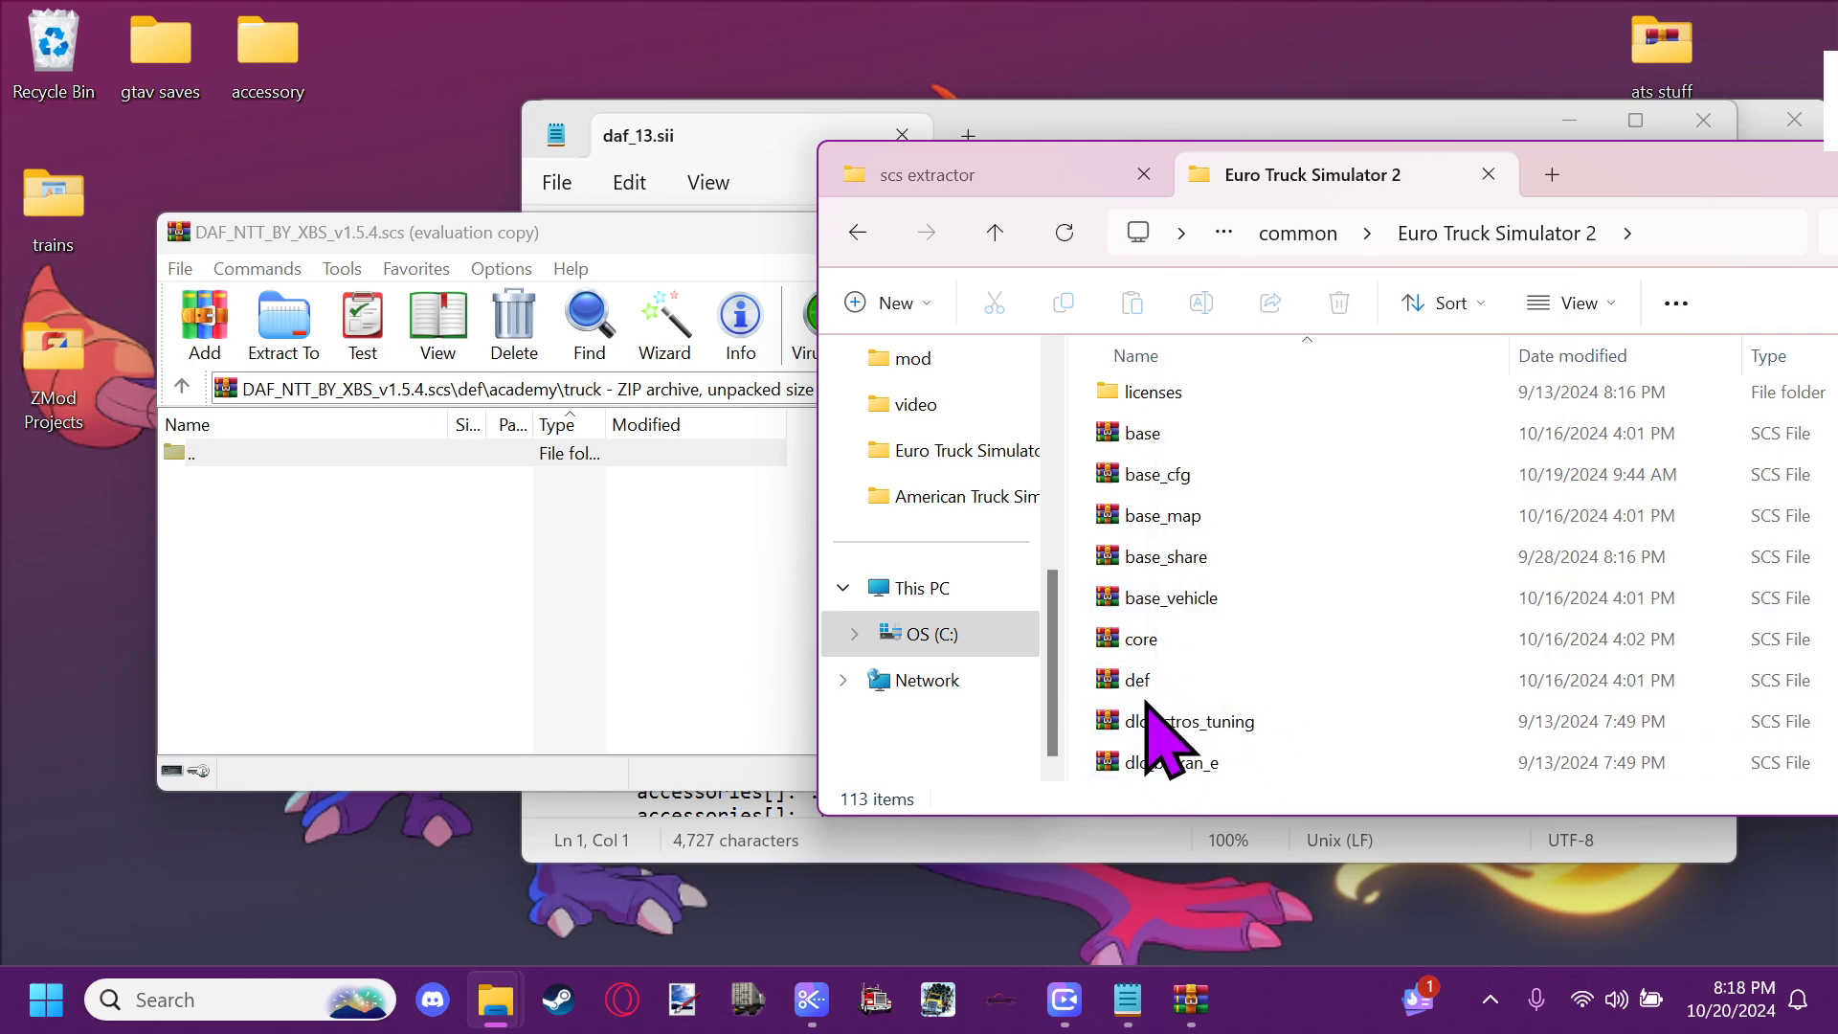
{"action": "left_click", "coordinate": [1126, 696]}
{"action": "right_click", "coordinate": [1125, 697]}
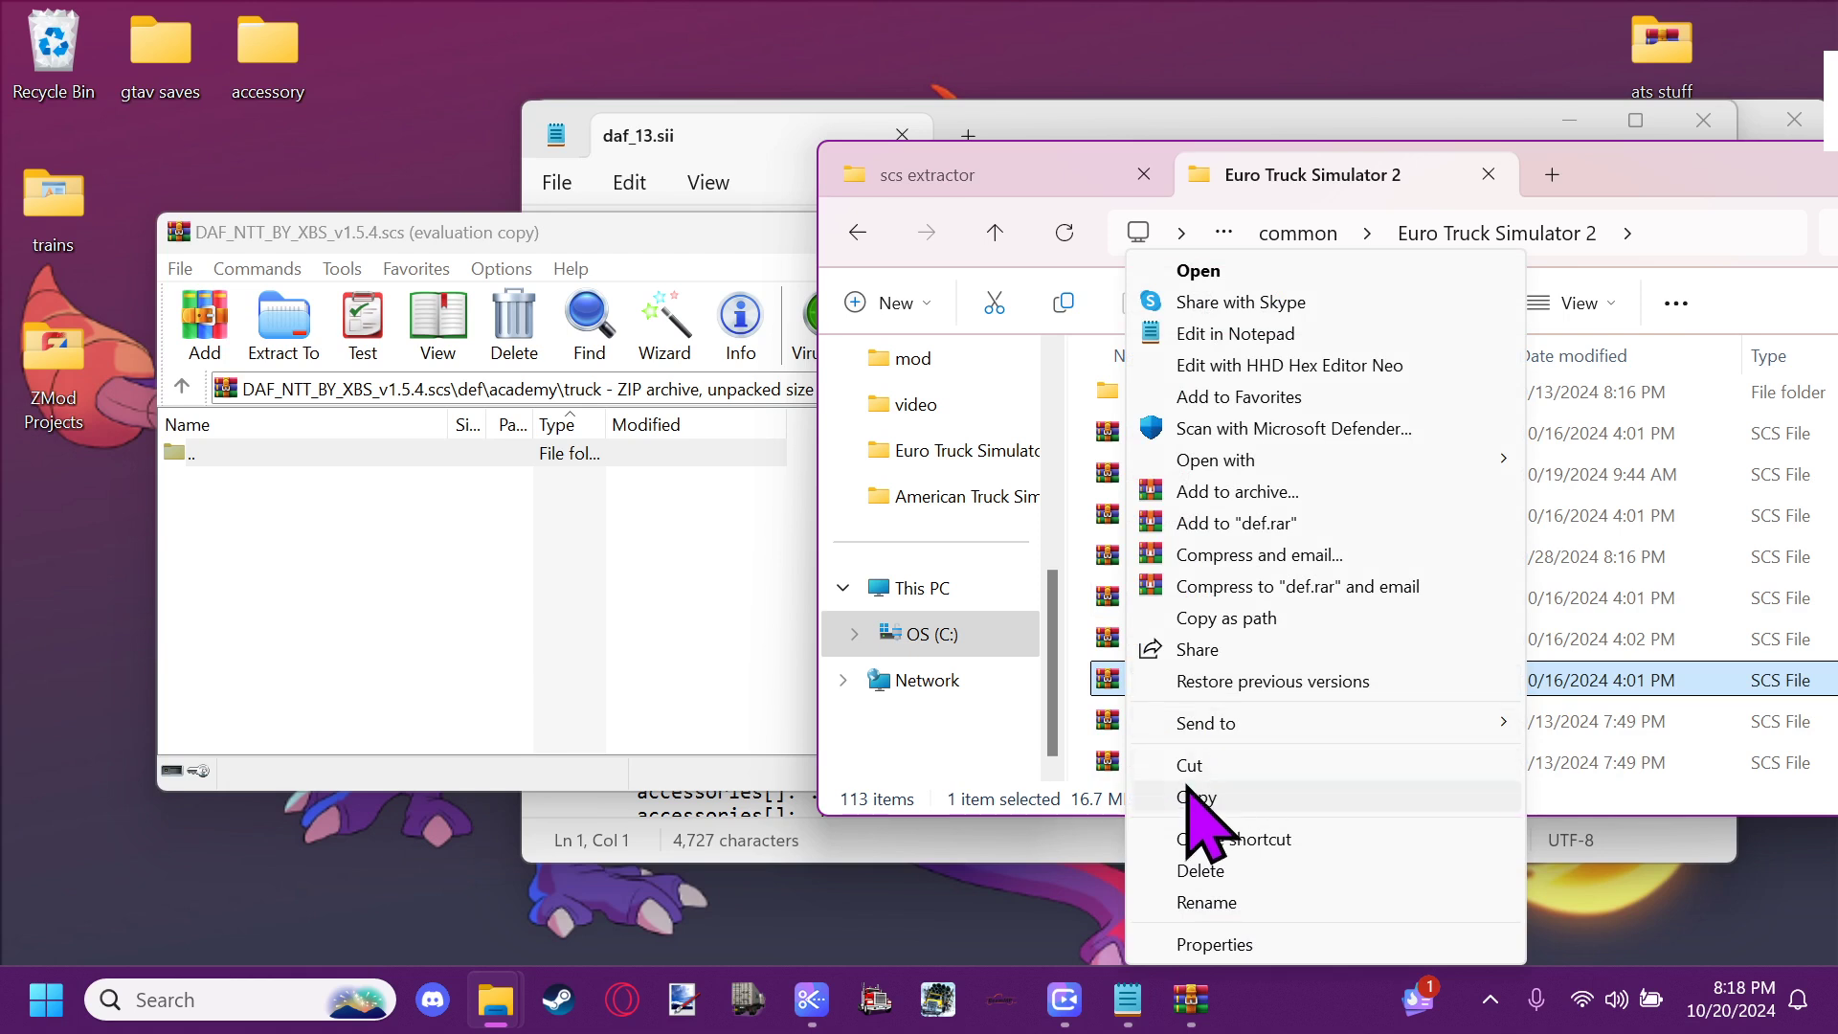
{"action": "left_click", "coordinate": [1005, 177]}
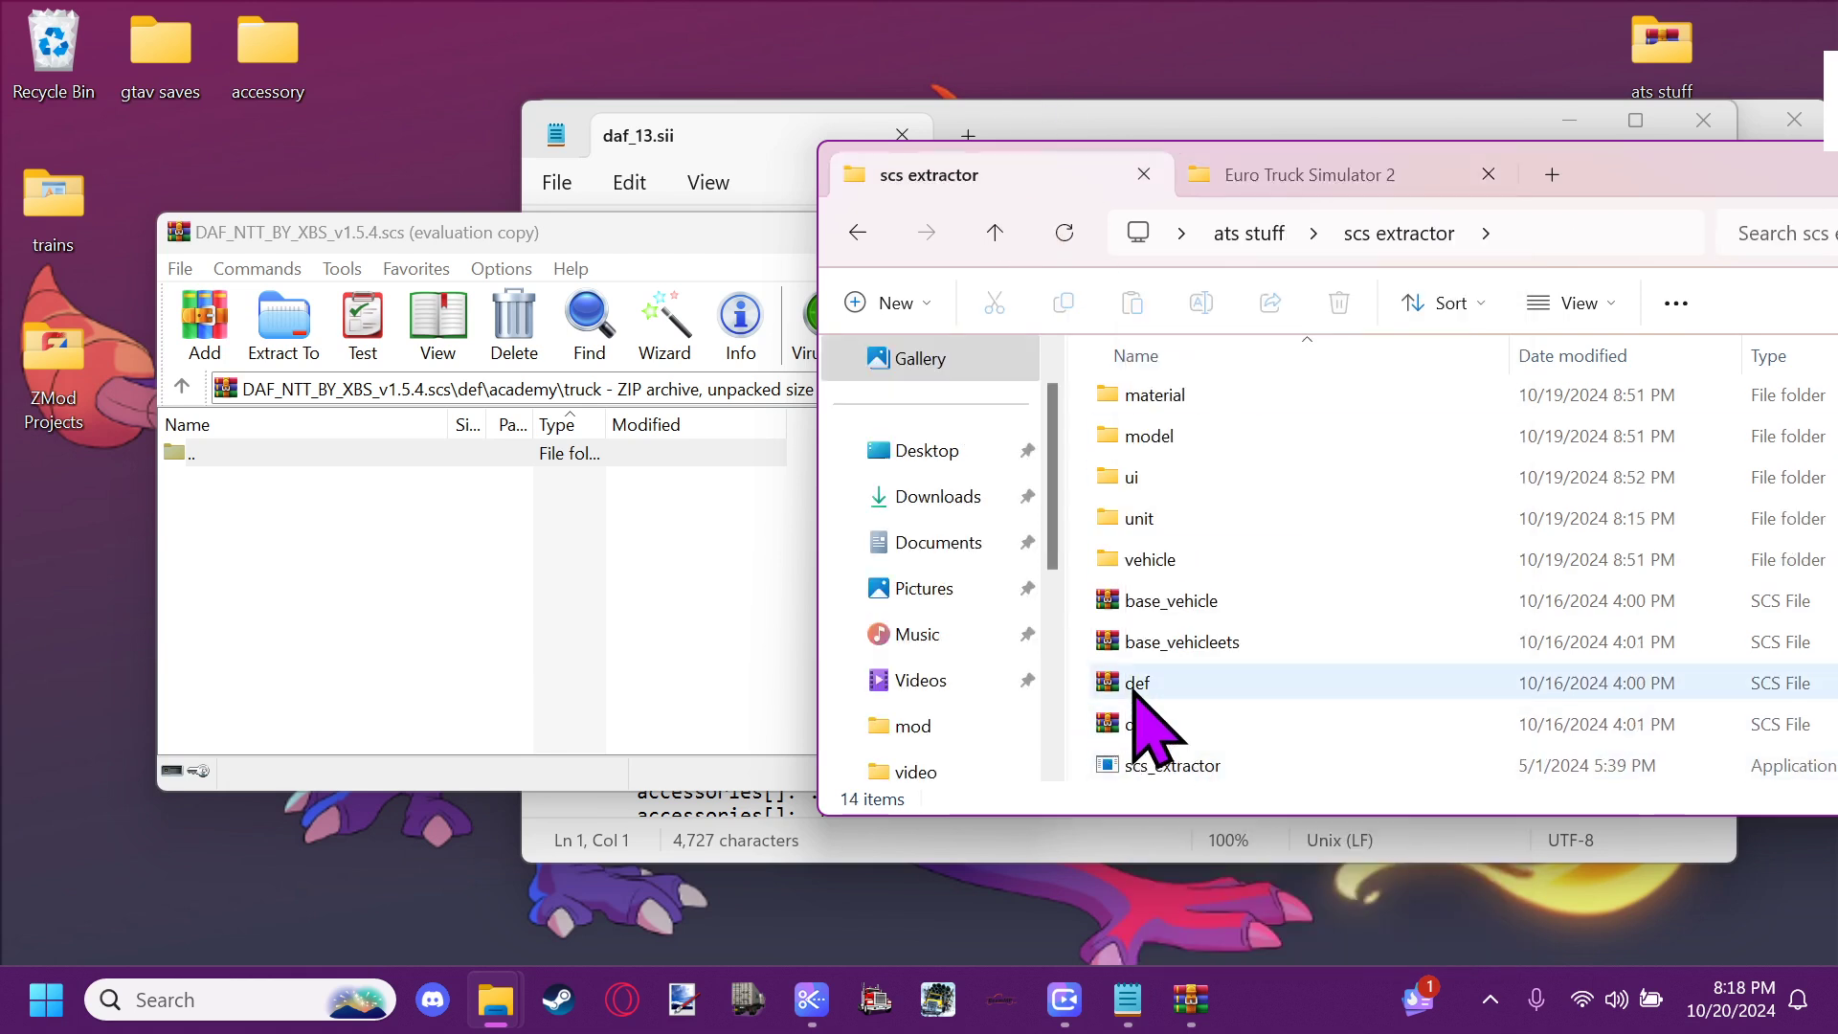
Extract defeu.scs with scs_extractor and close the console window
{"action": "left_click", "coordinate": [1158, 726]}
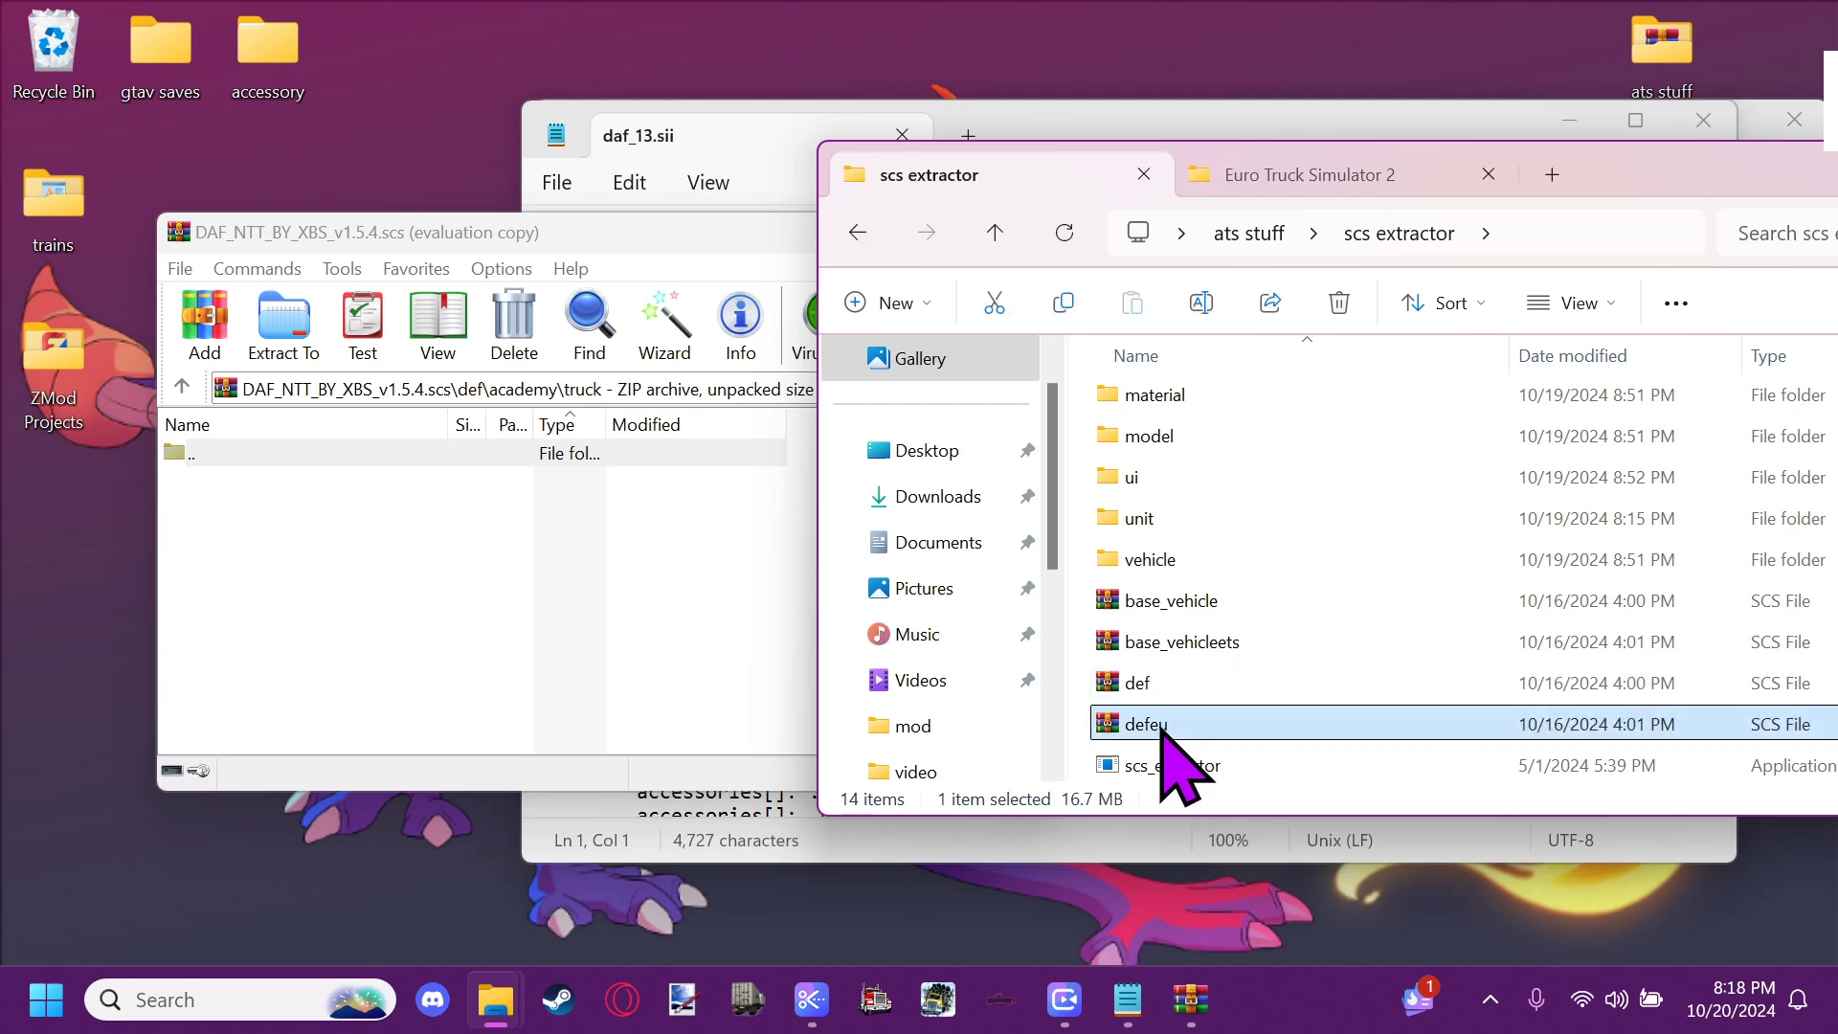
{"action": "left_click_drag", "start_coordinate": [1164, 728], "coordinate": [1215, 775]}
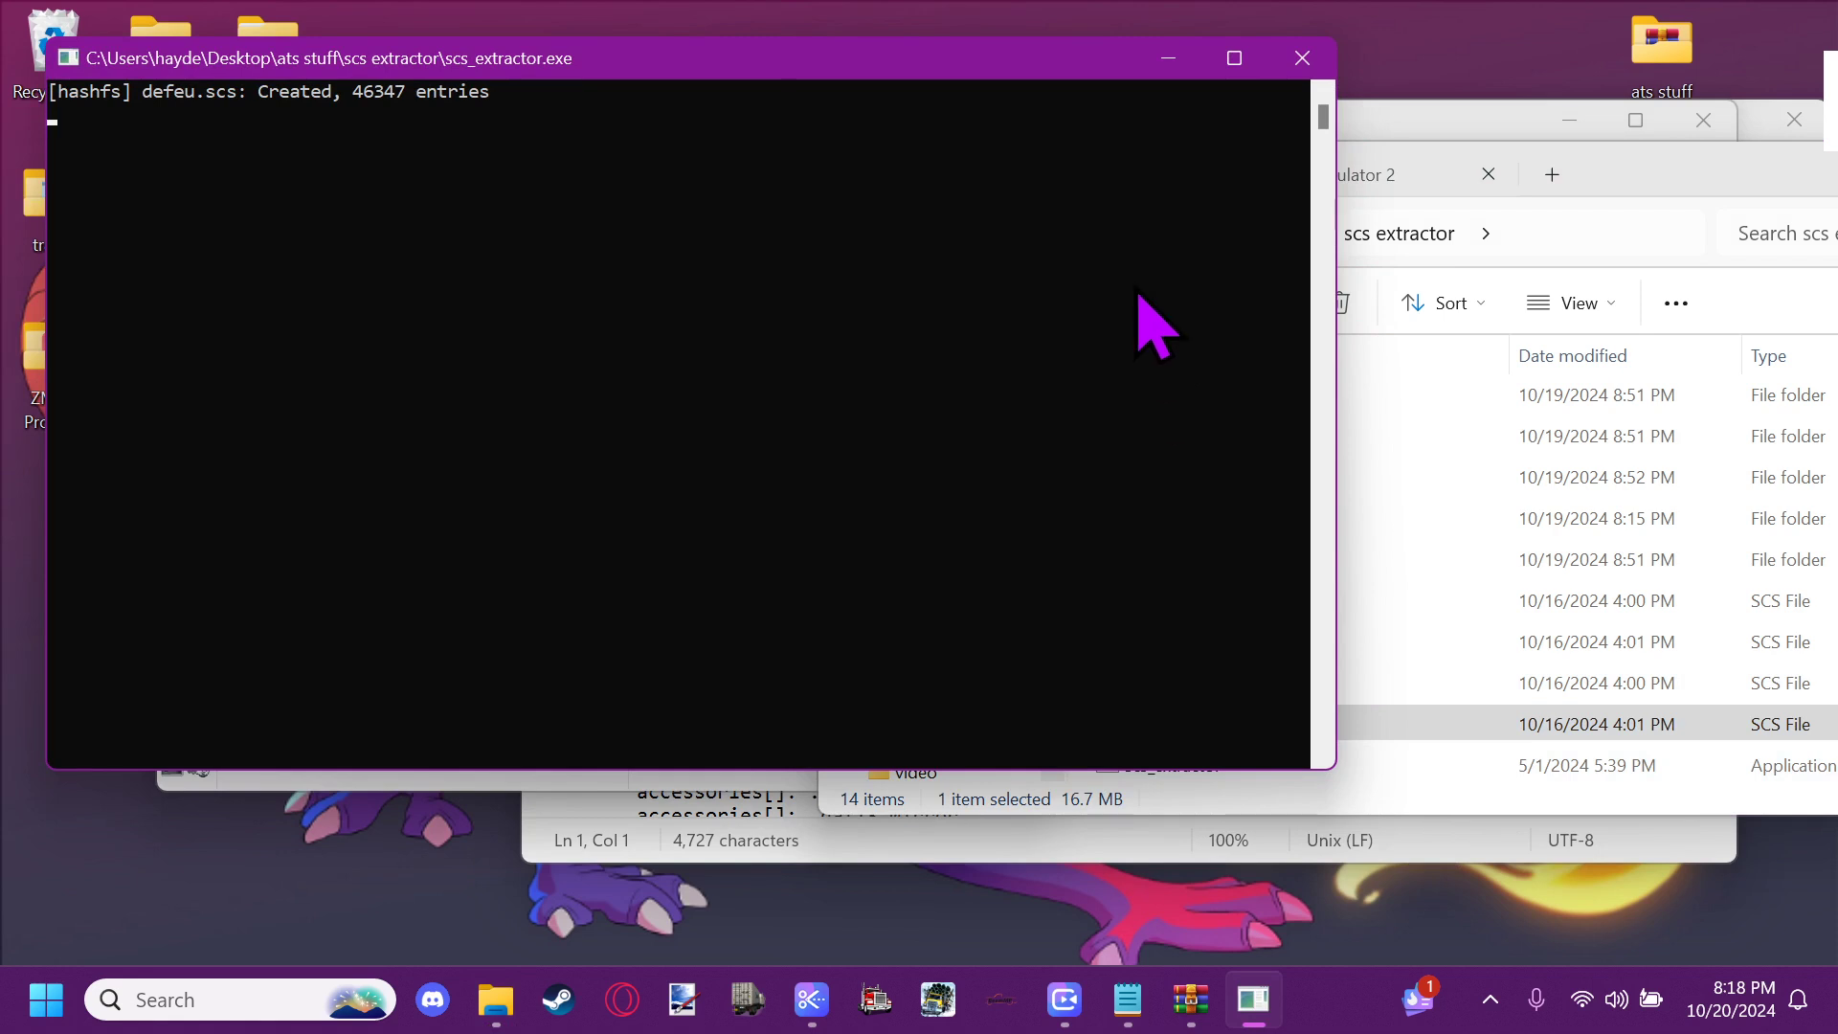
{"action": "left_click", "coordinate": [1302, 60]}
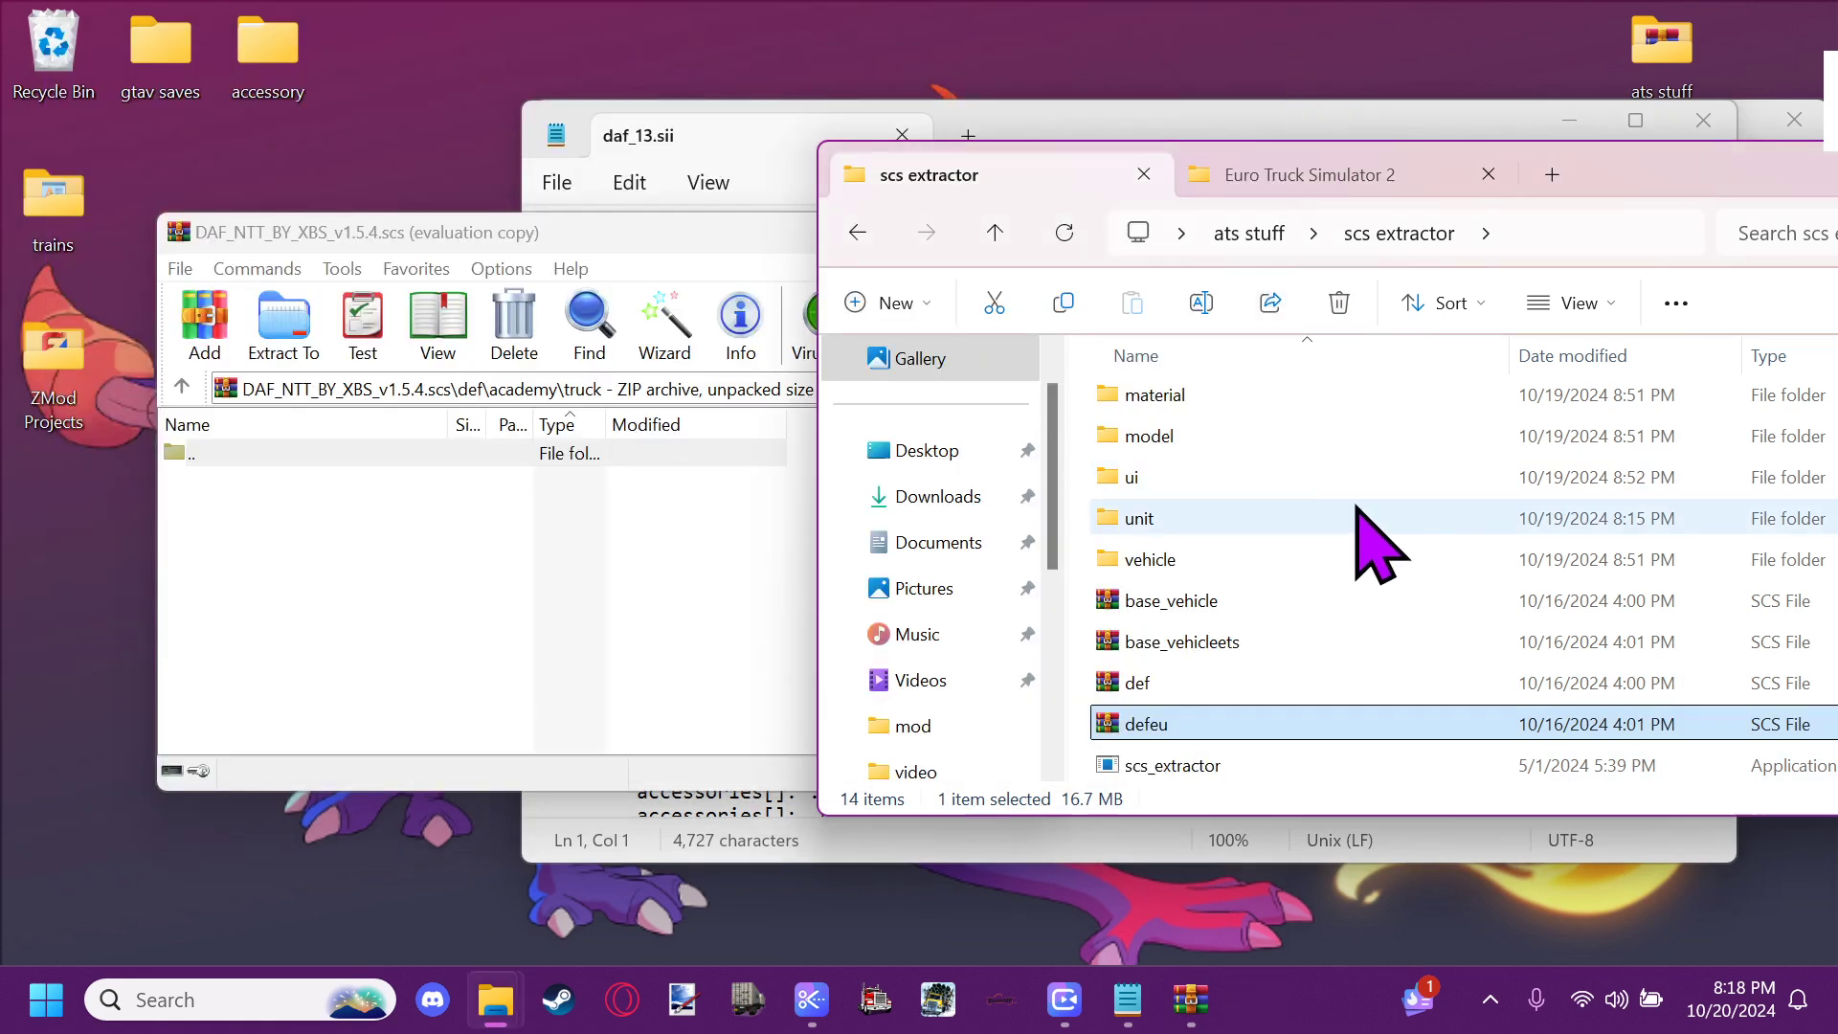
View the contents of the extracted def folder and return to the SCS files in the scs extractor folder
{"action": "scroll", "coordinate": [1244, 708], "scroll_direction": "up", "scroll_amount": 2}
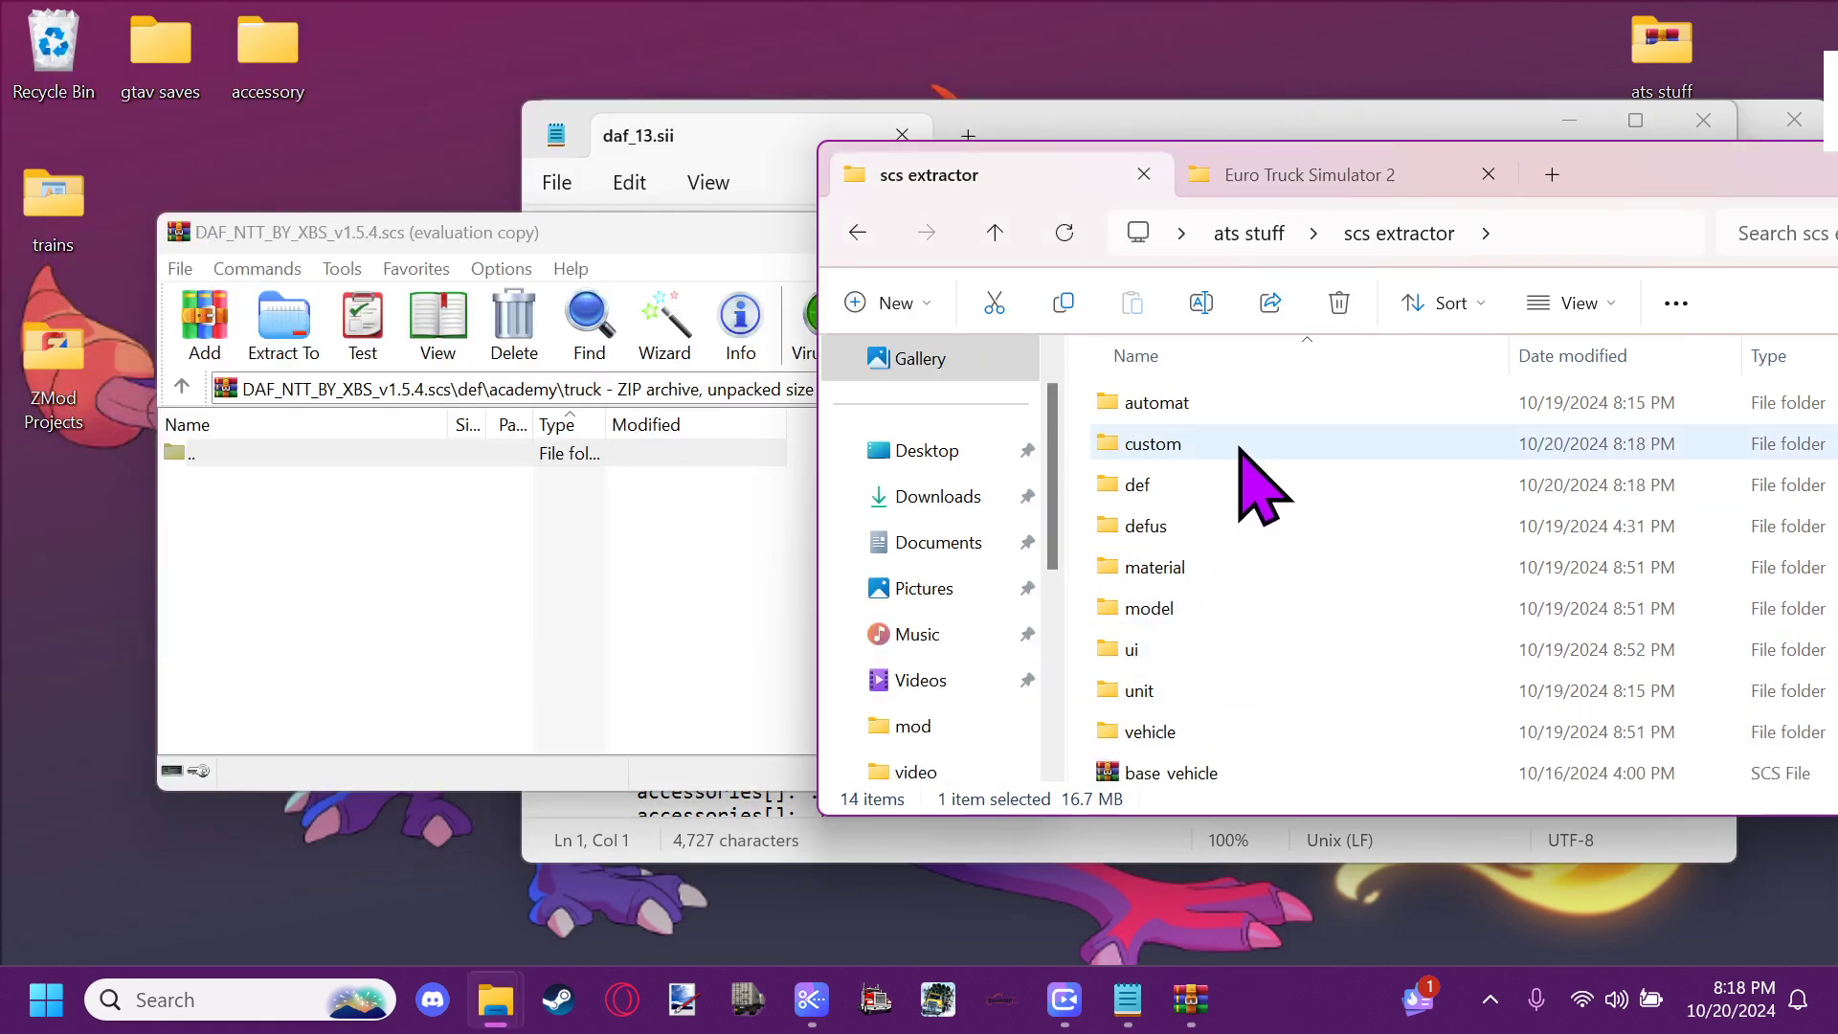
{"action": "double_click", "coordinate": [1189, 488]}
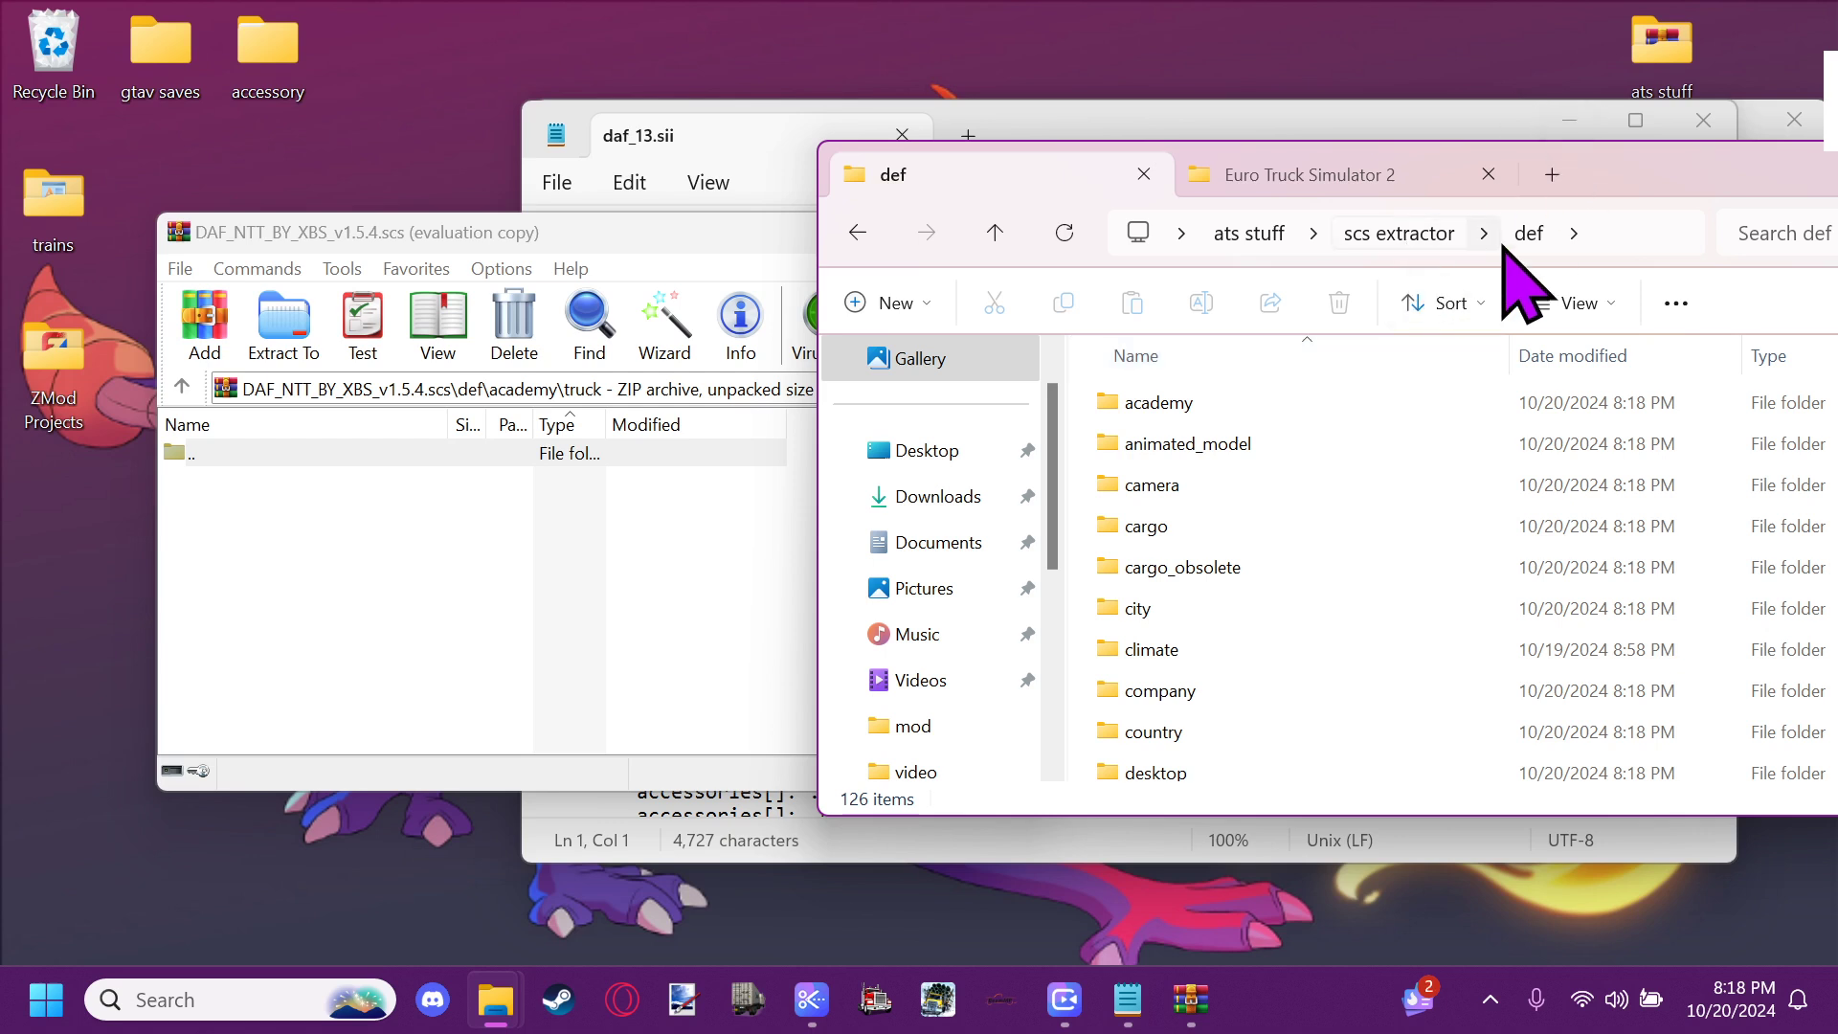
{"action": "left_click", "coordinate": [1409, 236]}
{"action": "scroll", "coordinate": [1101, 690], "scroll_direction": "down", "scroll_amount": 2}
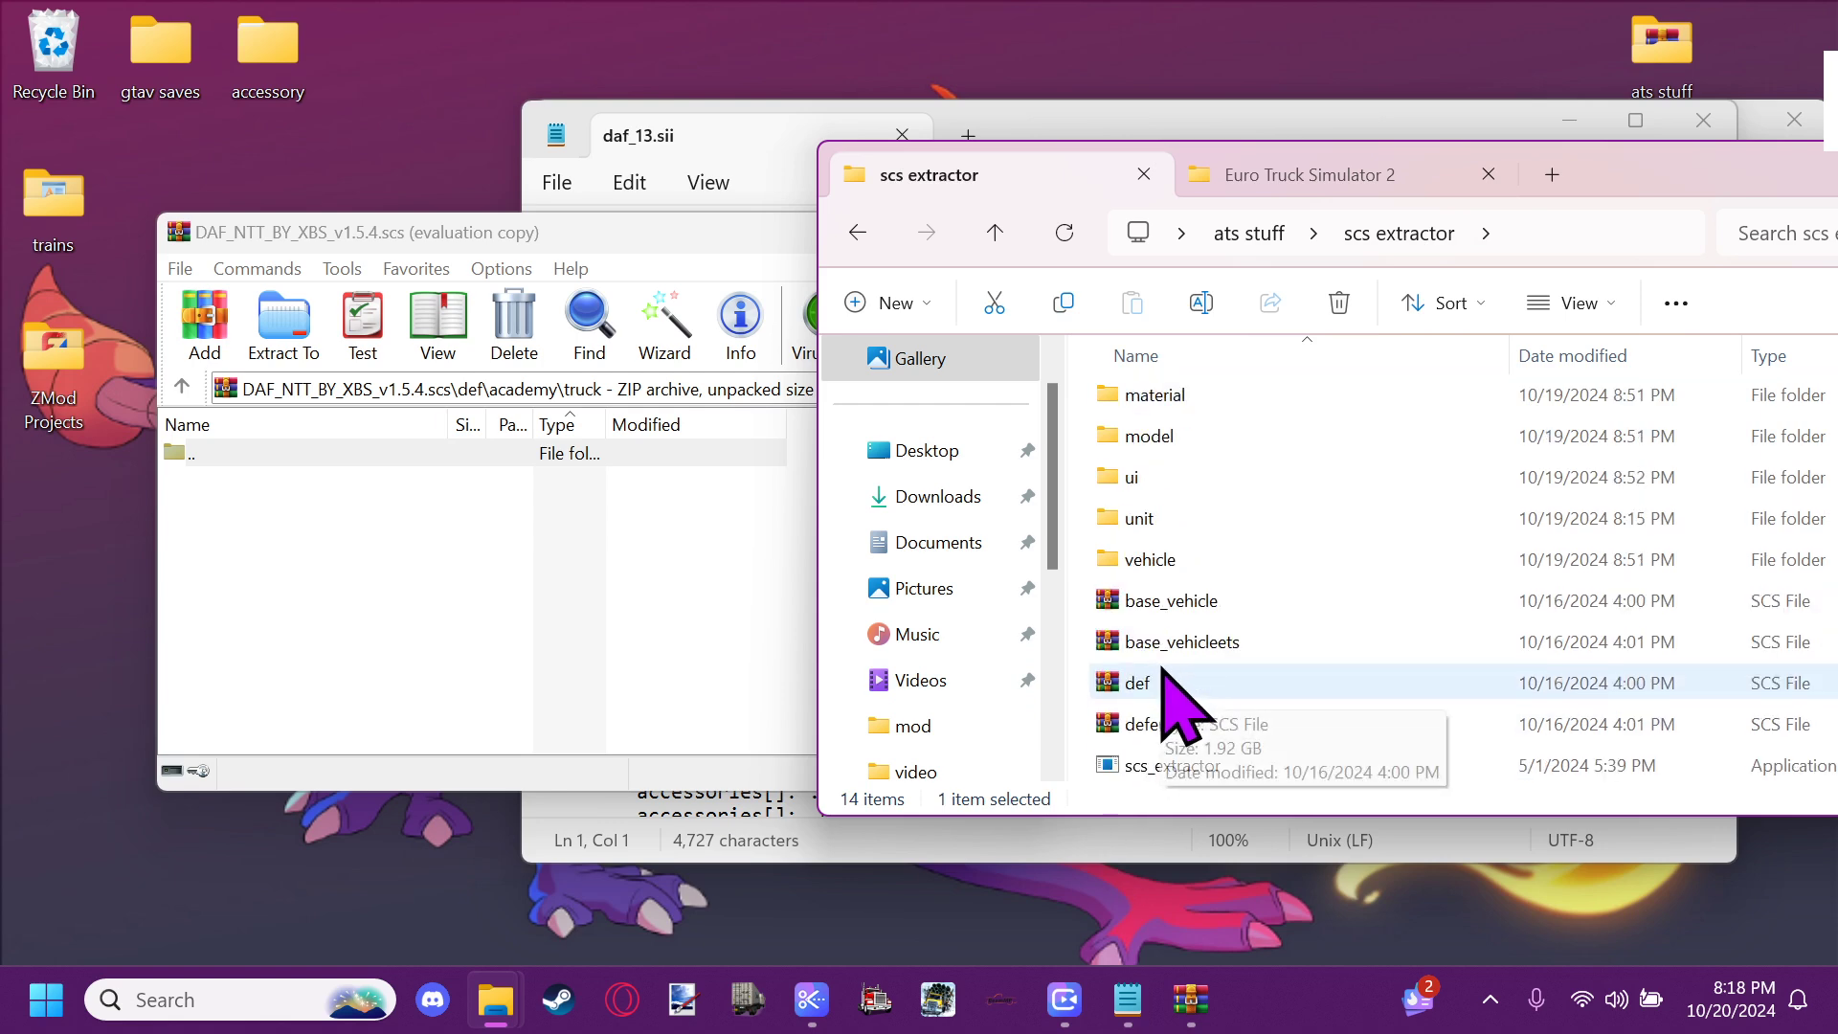
Open the extracted def\academy\truck folder in the scs extractor and look through its truck SII files
{"action": "scroll", "coordinate": [1101, 675], "scroll_direction": "up", "scroll_amount": 2}
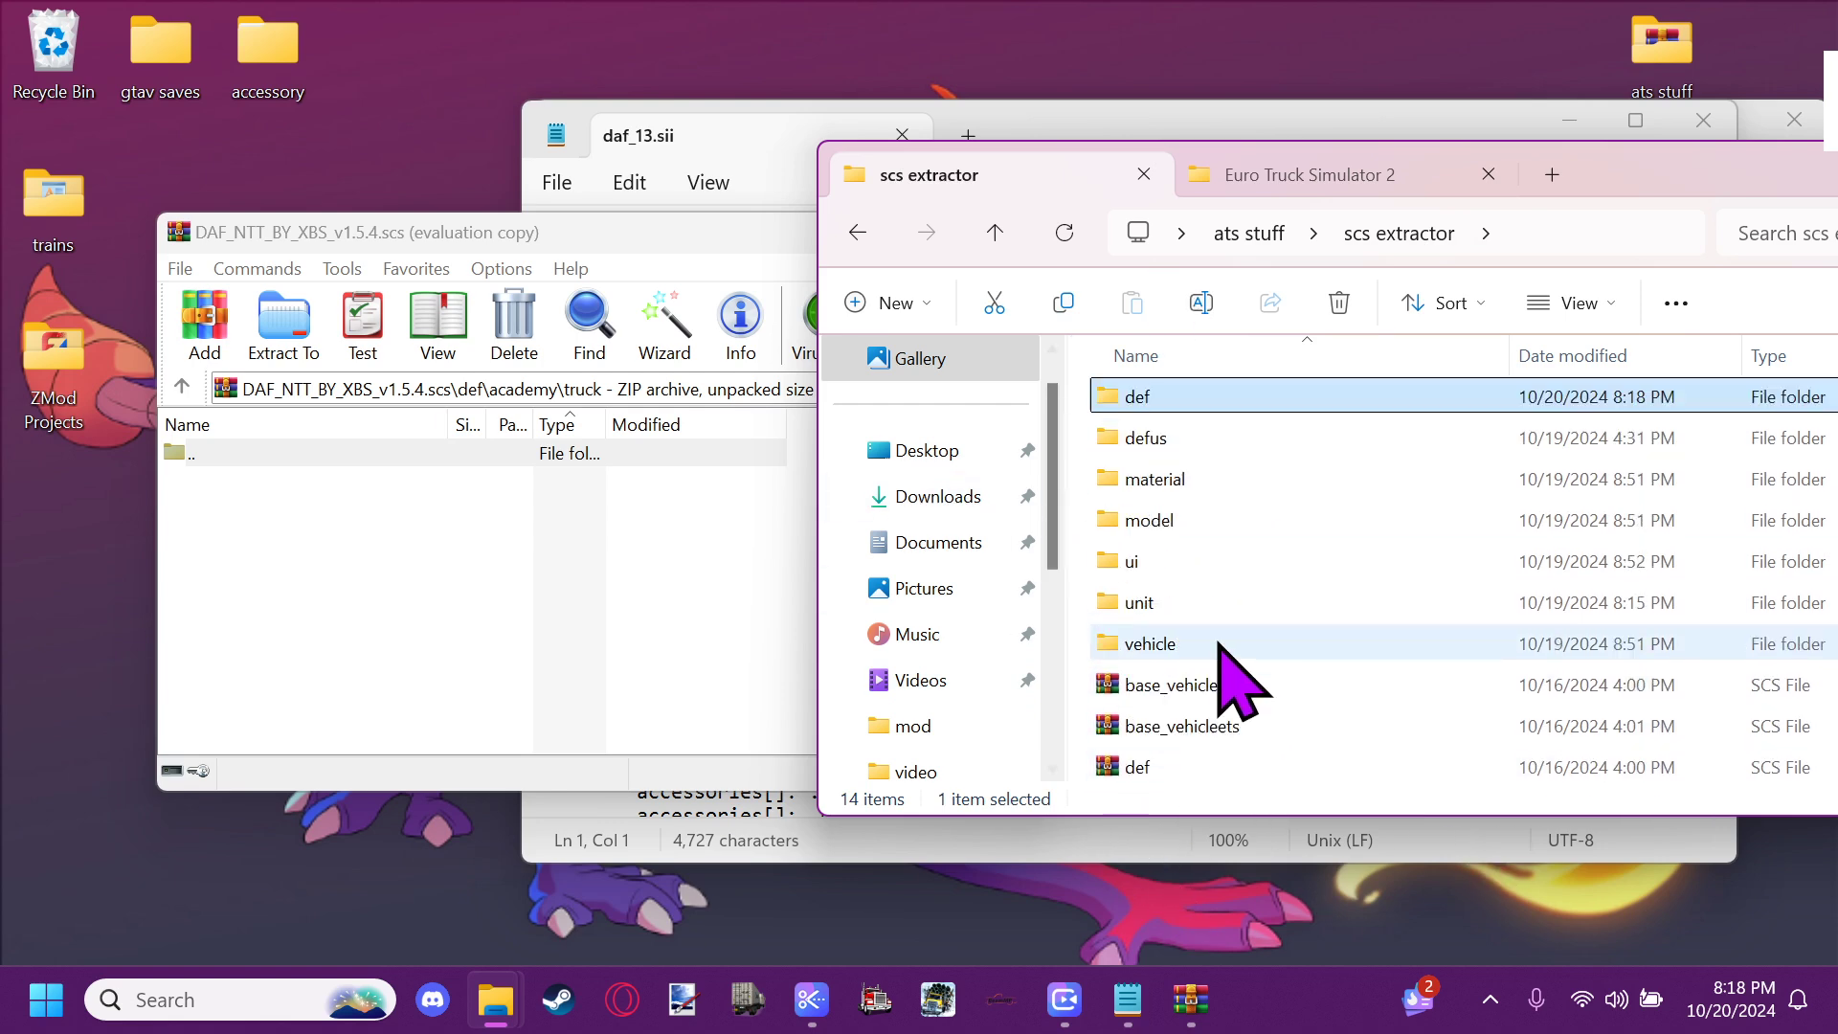
{"action": "double_click", "coordinate": [1177, 483]}
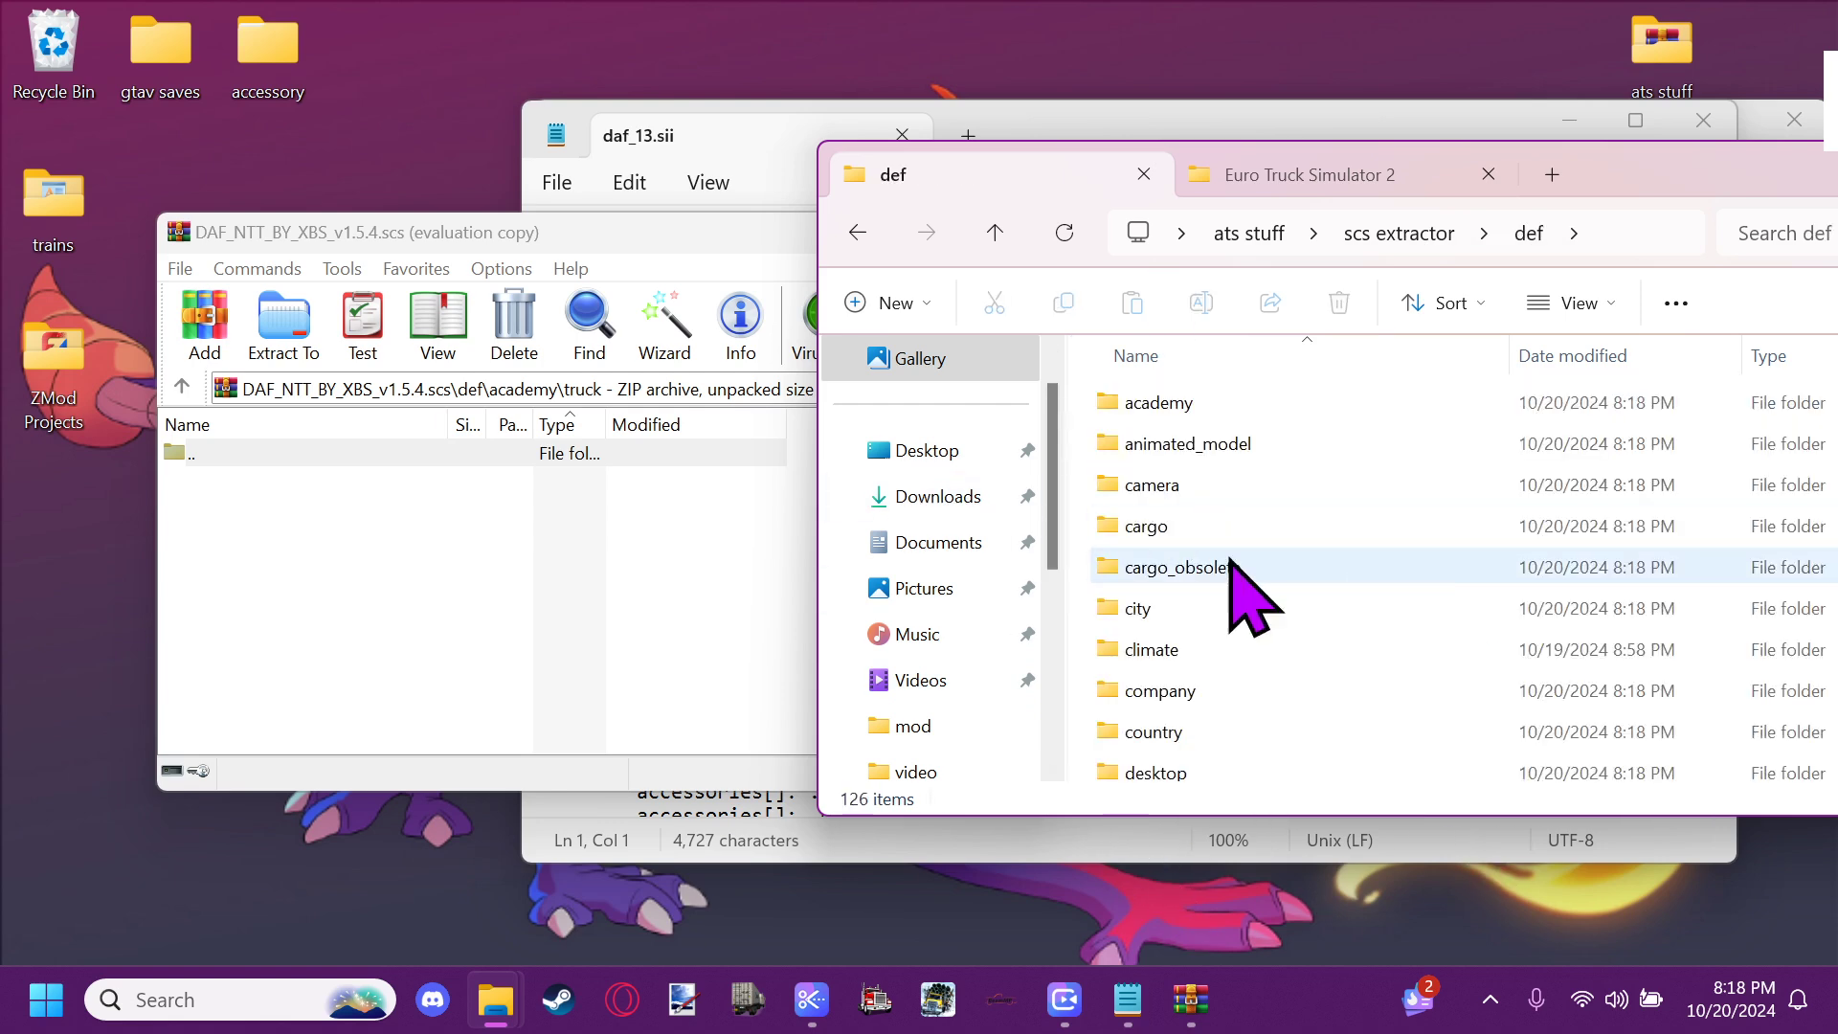
{"action": "double_click", "coordinate": [1208, 406]}
{"action": "double_click", "coordinate": [1174, 475]}
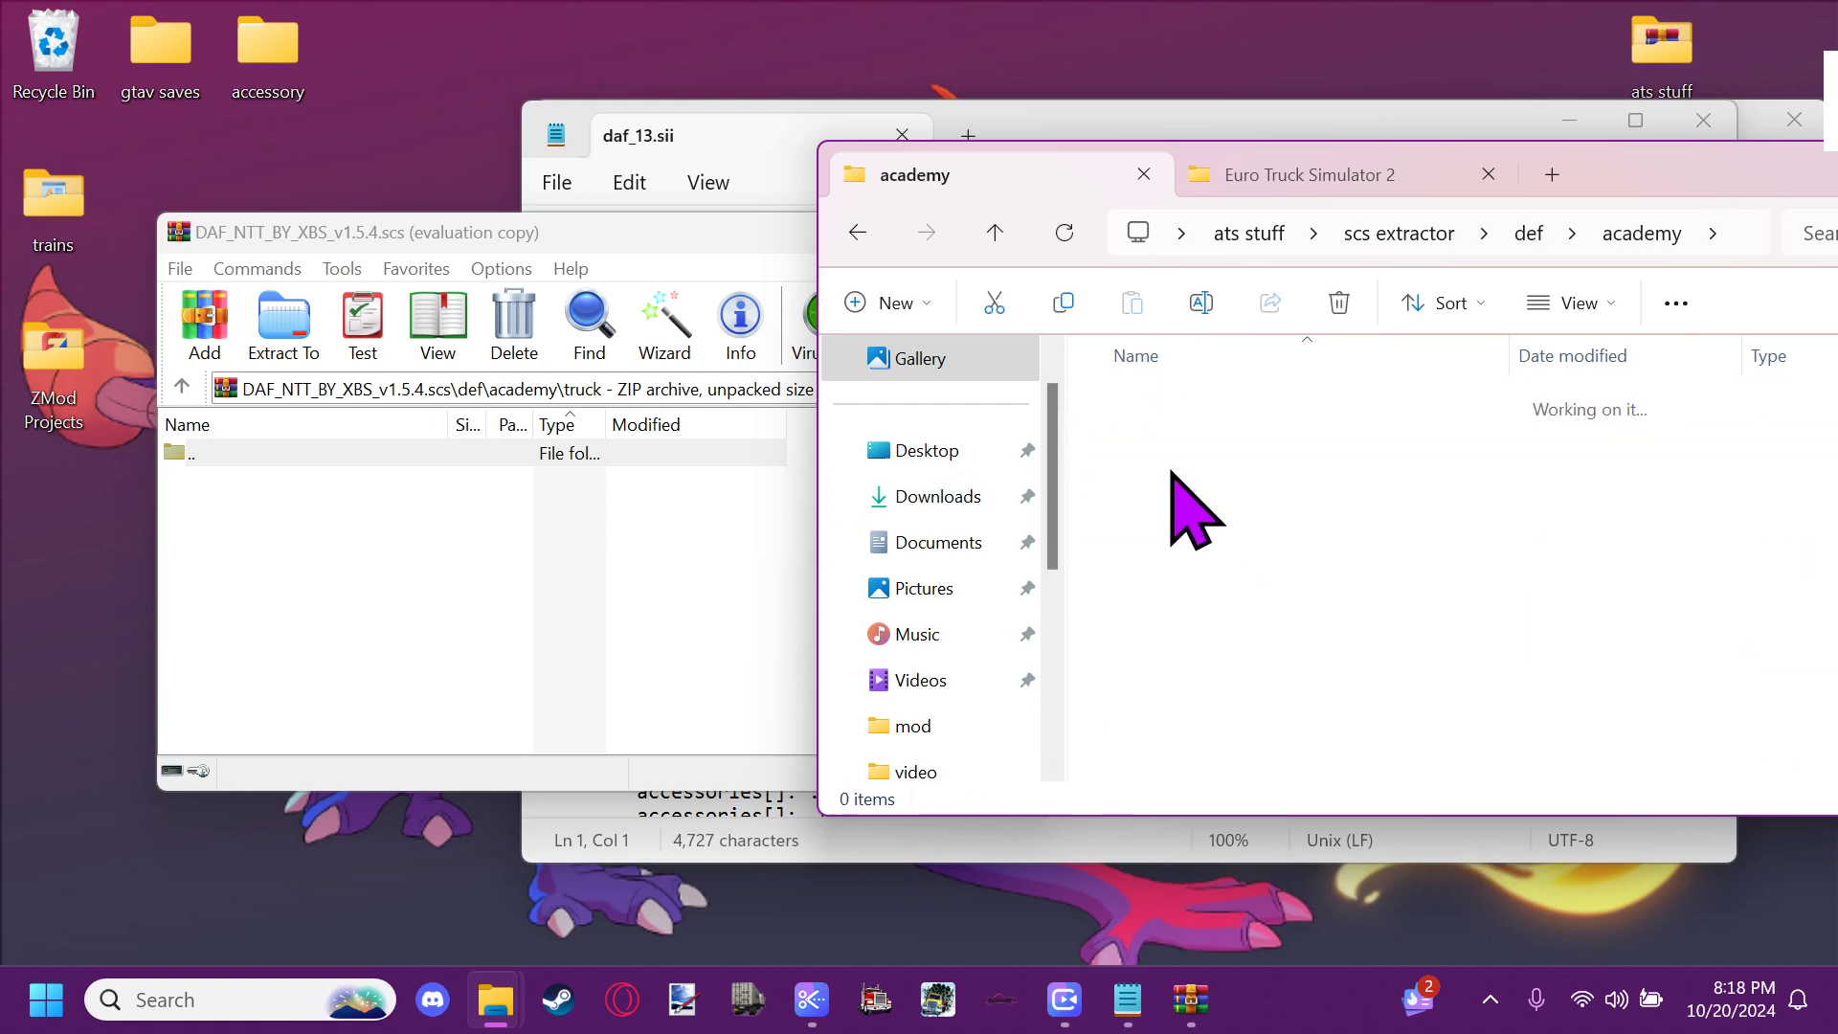
{"action": "scroll", "coordinate": [1292, 478], "scroll_direction": "down", "scroll_amount": 2}
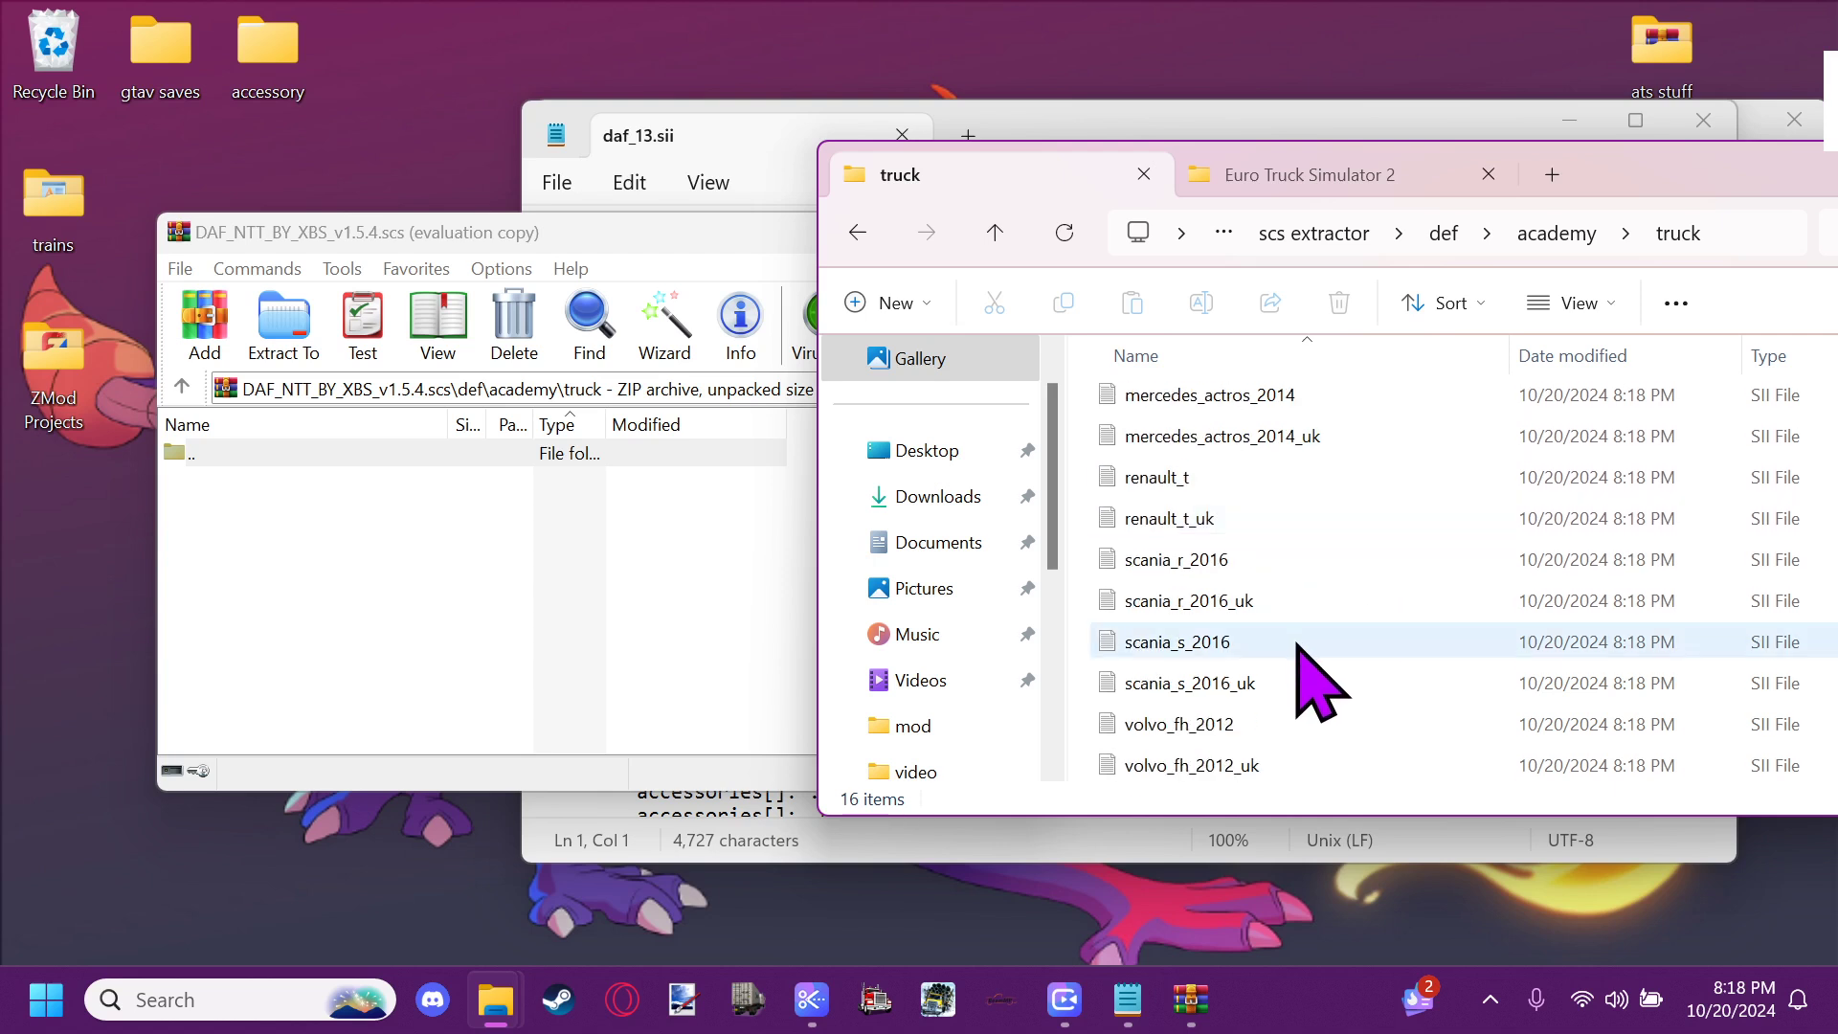
{"action": "scroll", "coordinate": [1324, 670], "scroll_direction": "up", "scroll_amount": 2}
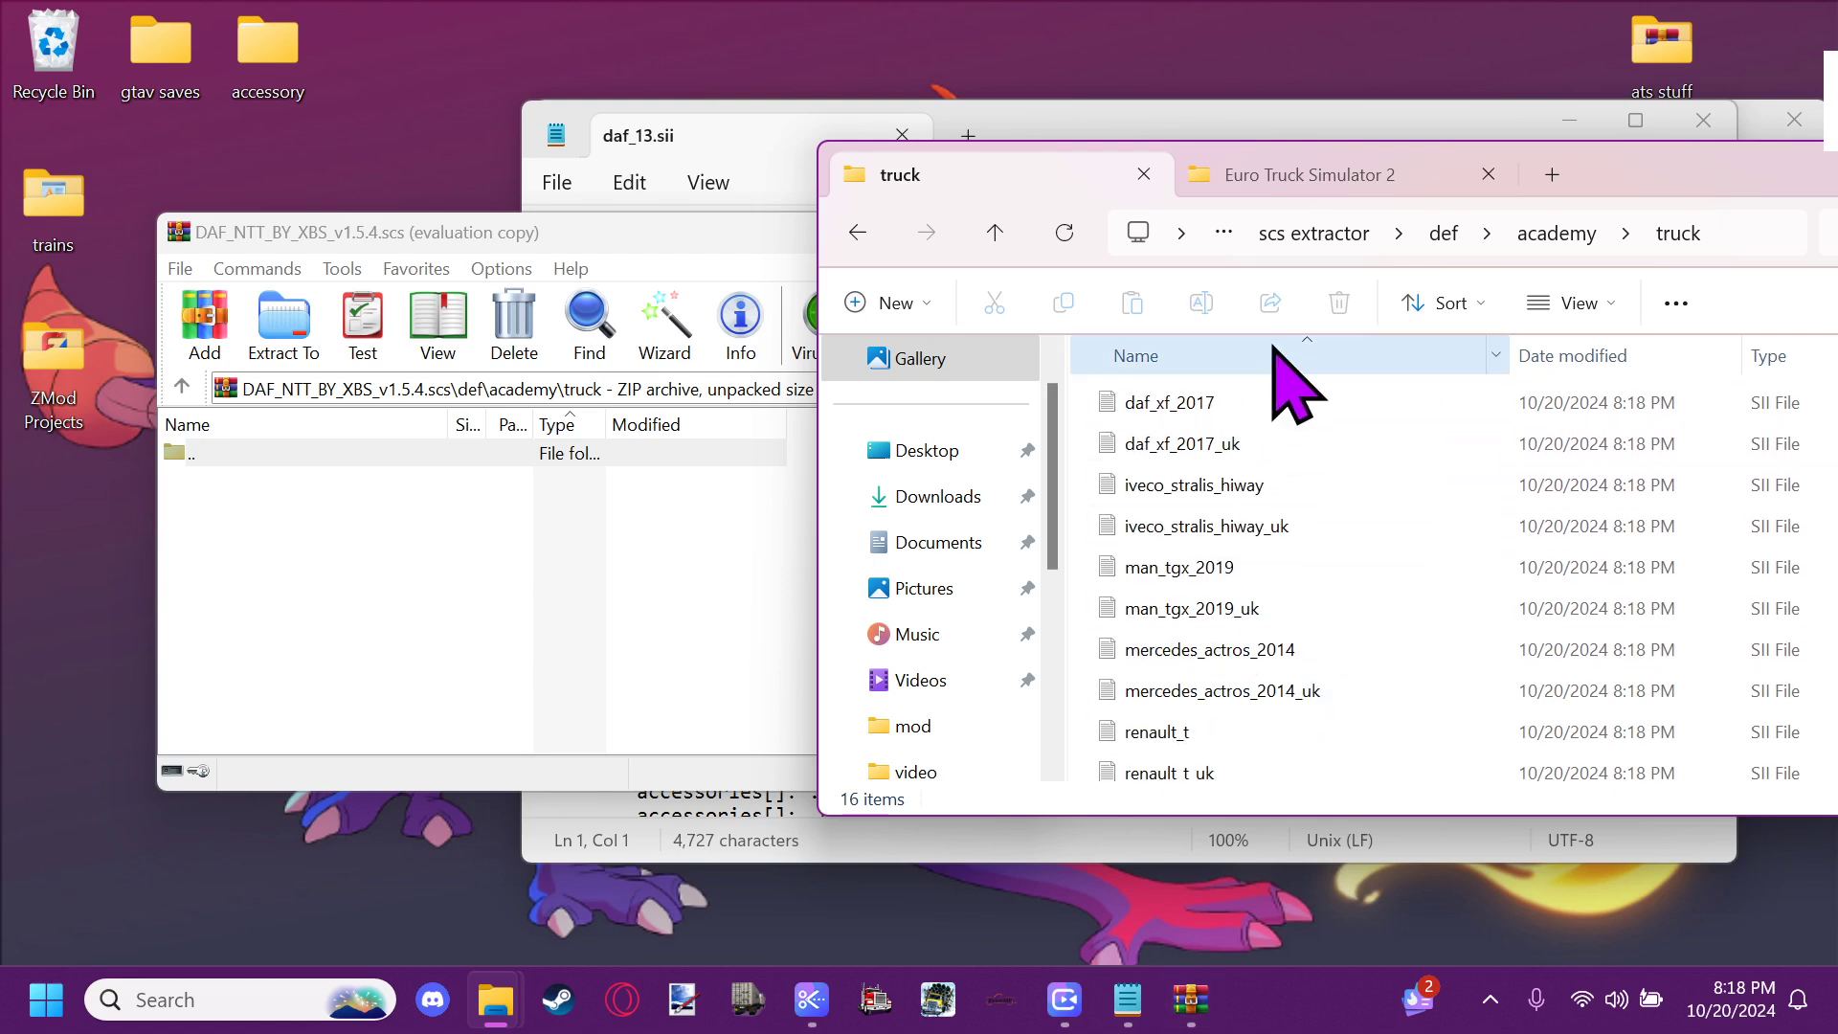
{"action": "scroll", "coordinate": [1398, 602], "scroll_direction": "down", "scroll_amount": 3}
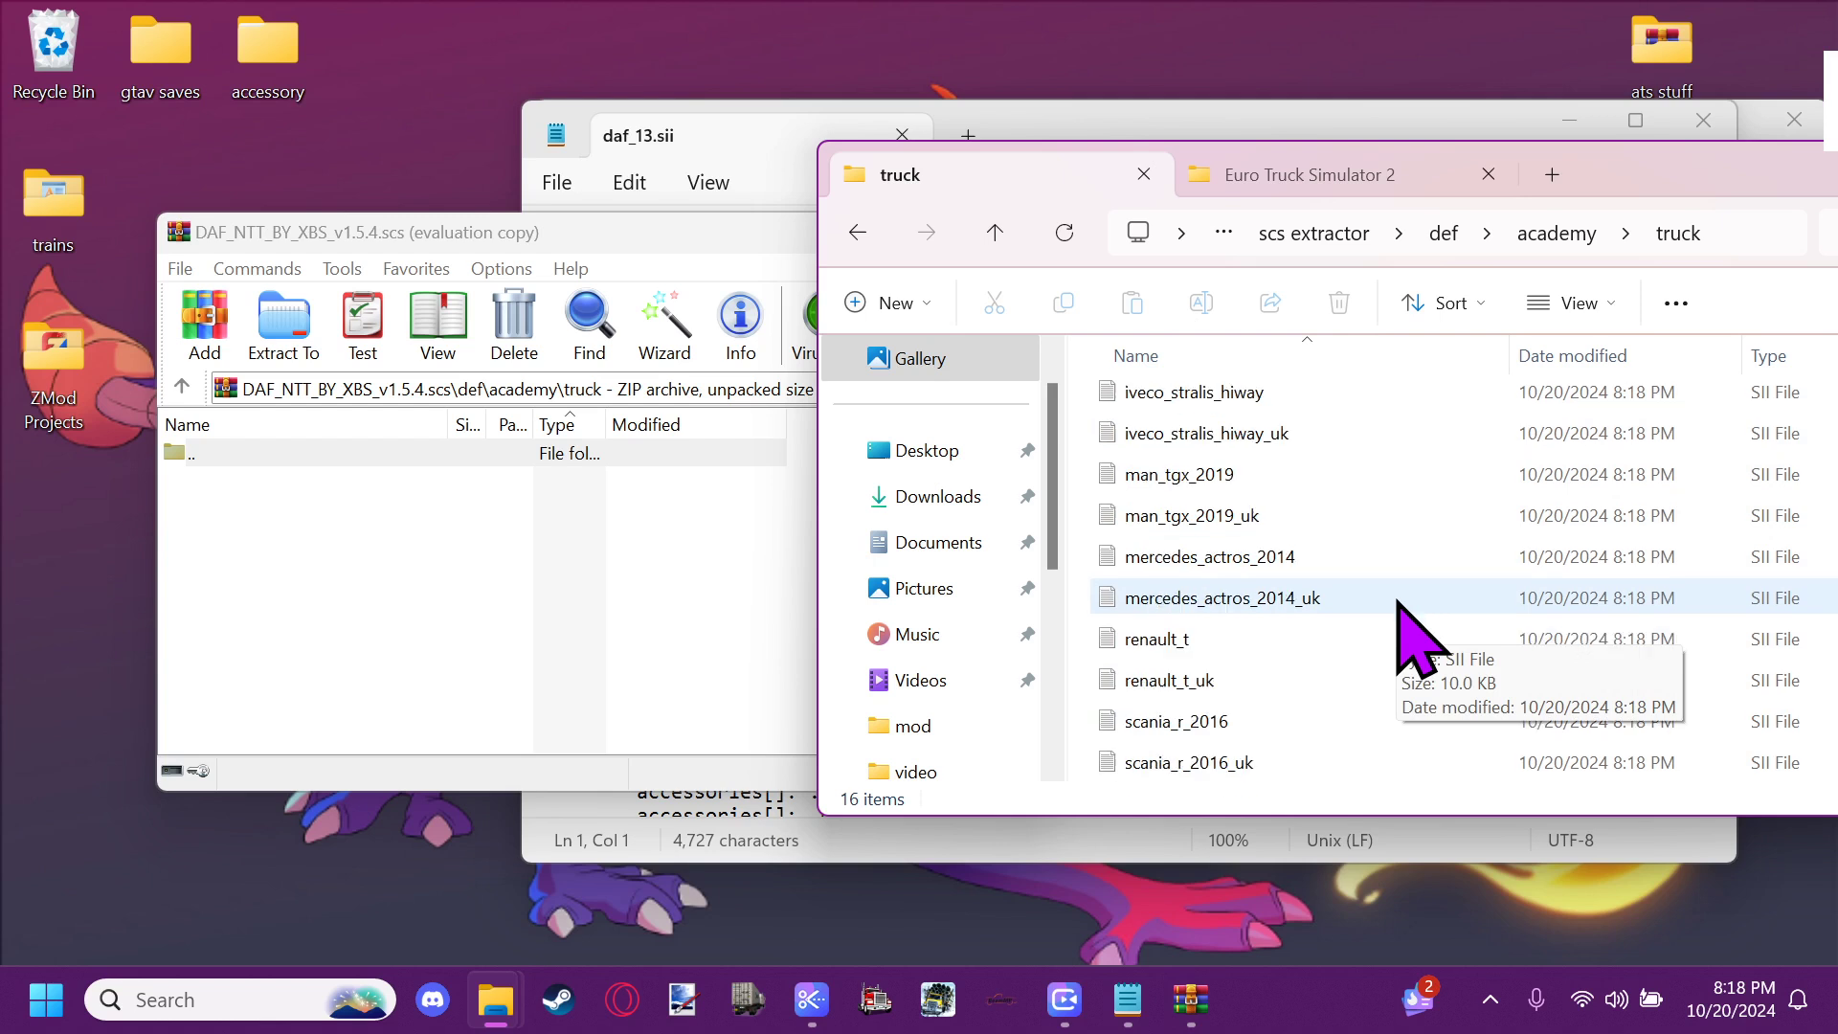
{"action": "scroll", "coordinate": [1413, 637], "scroll_direction": "up", "scroll_amount": 2}
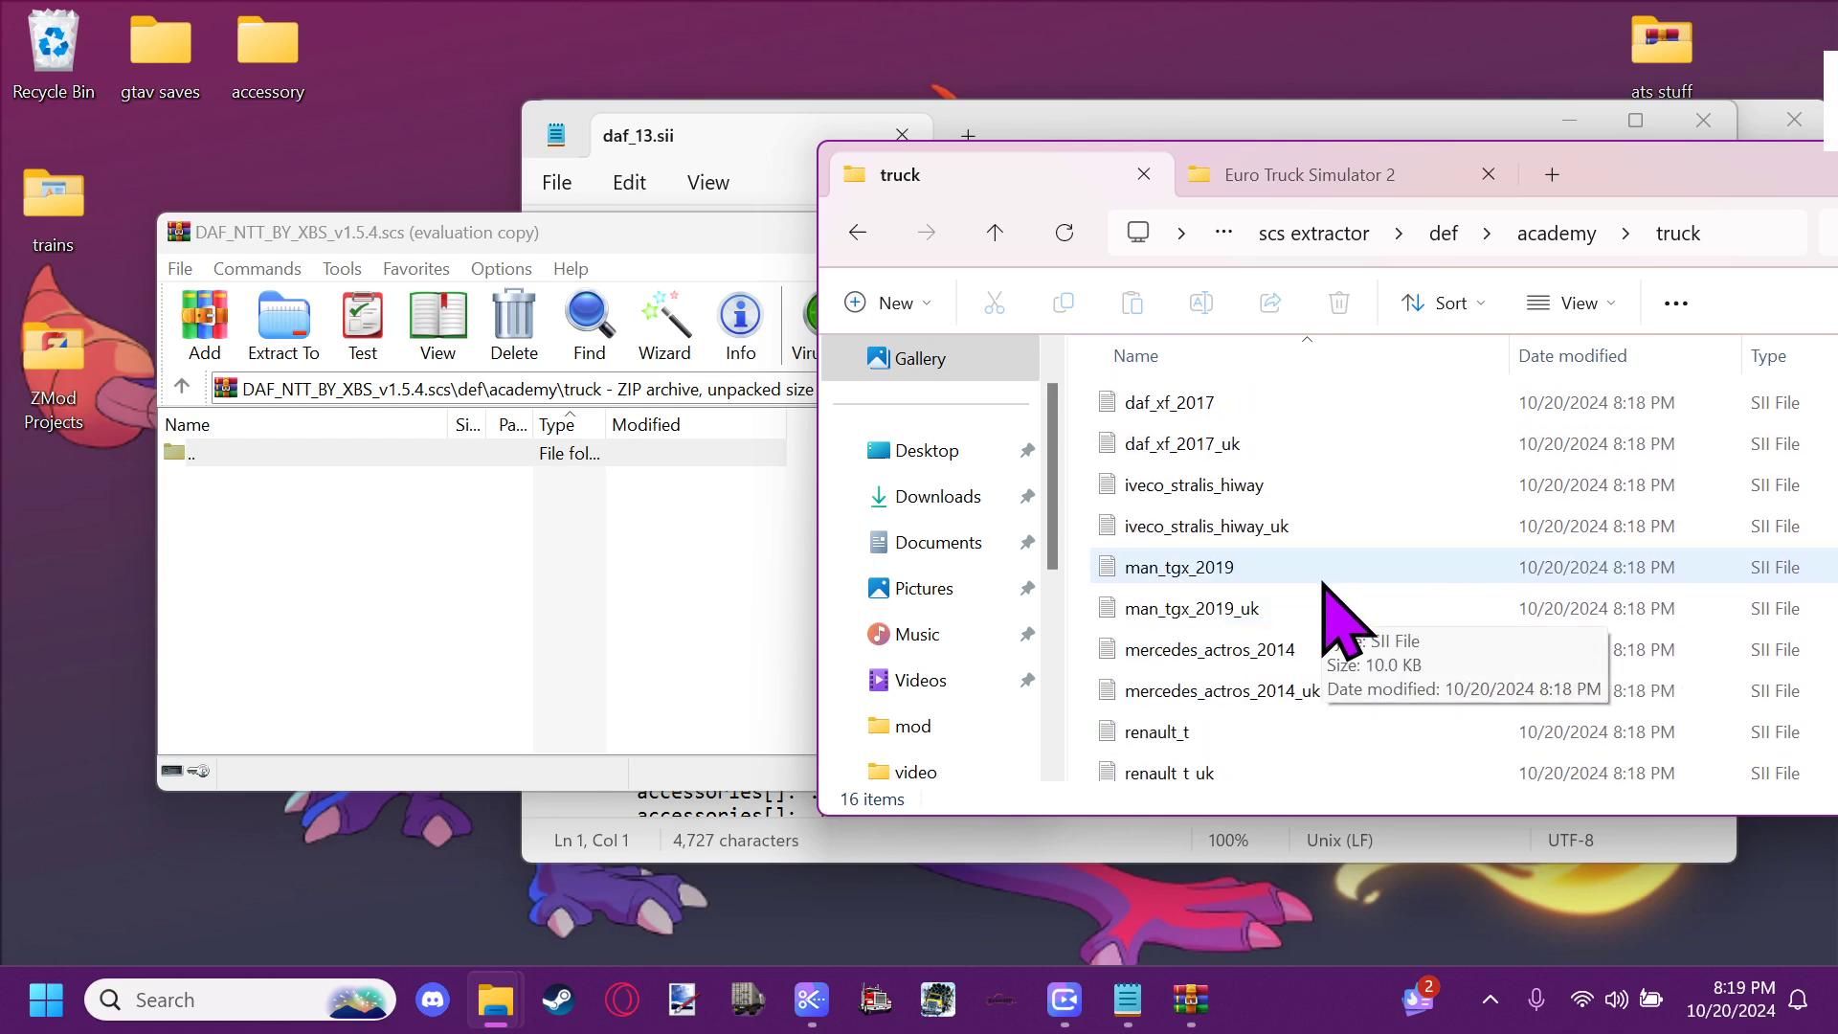
Look through the SCS files in the American Truck Simulator folder, including dlc_kenworth_w900, then return to the extracted truck folder
{"action": "left_click", "coordinate": [1319, 182]}
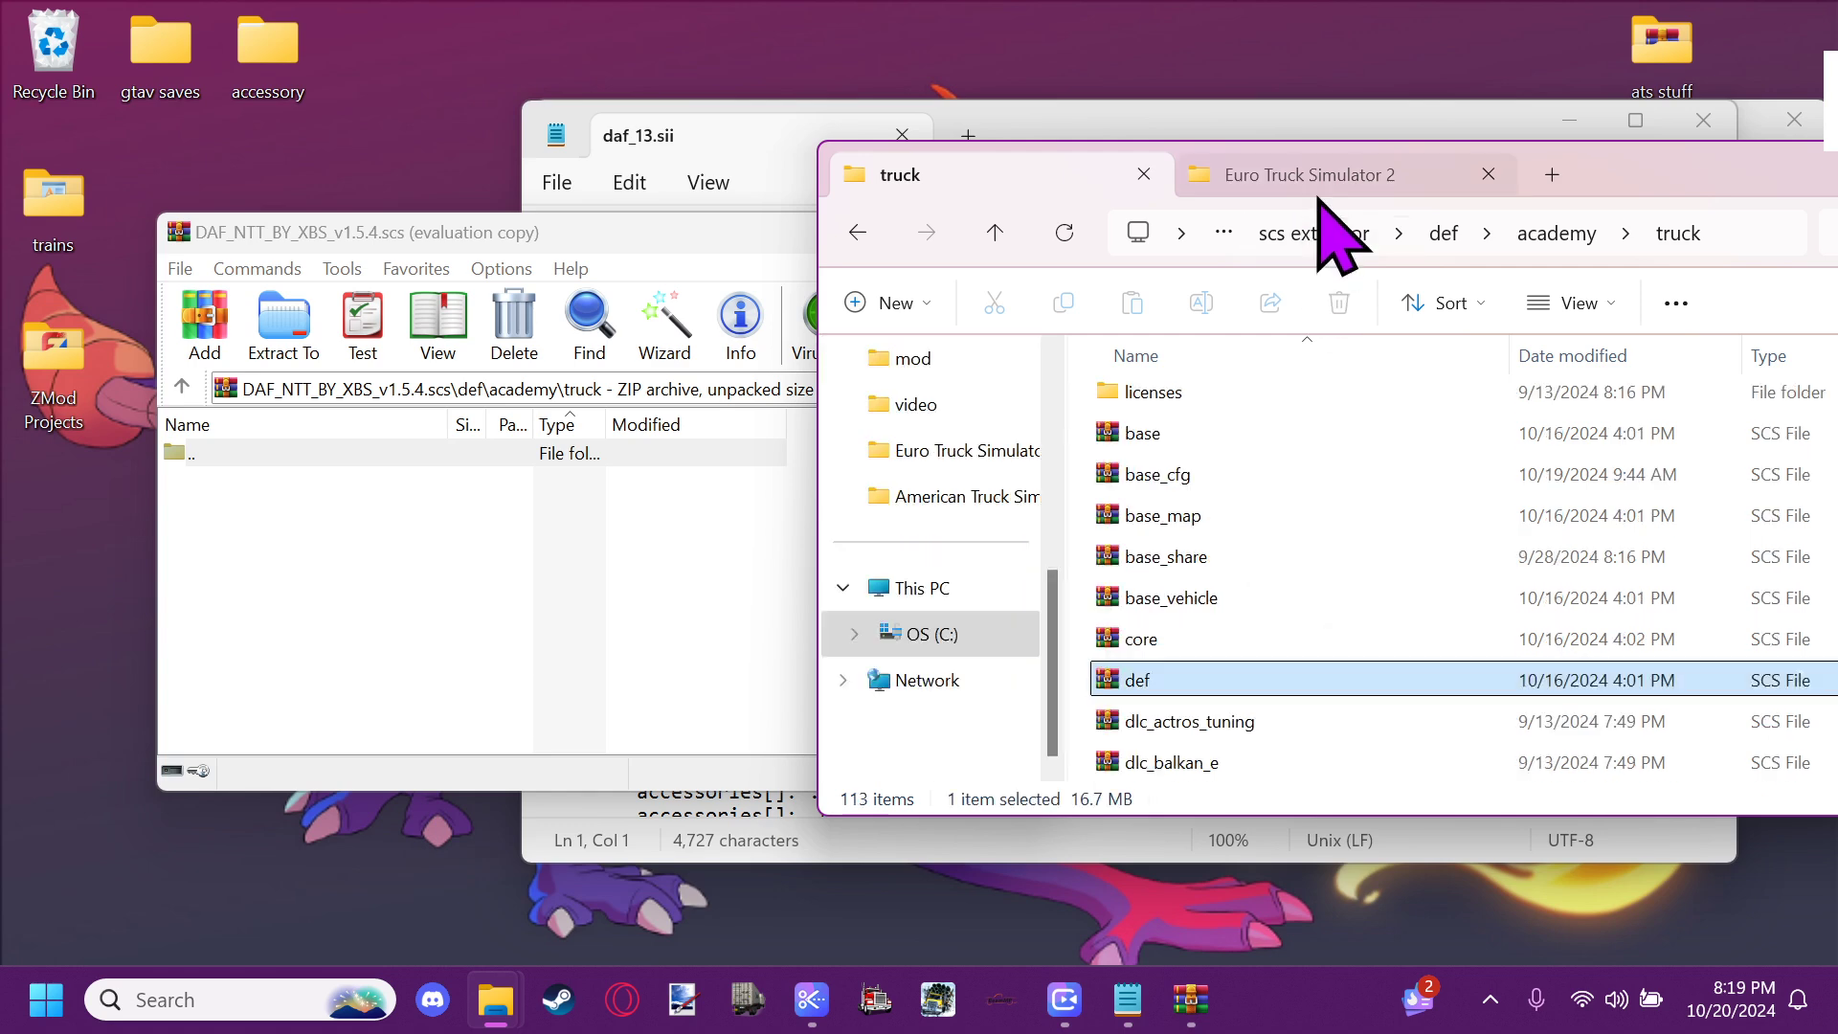
{"action": "left_click", "coordinate": [1300, 230]}
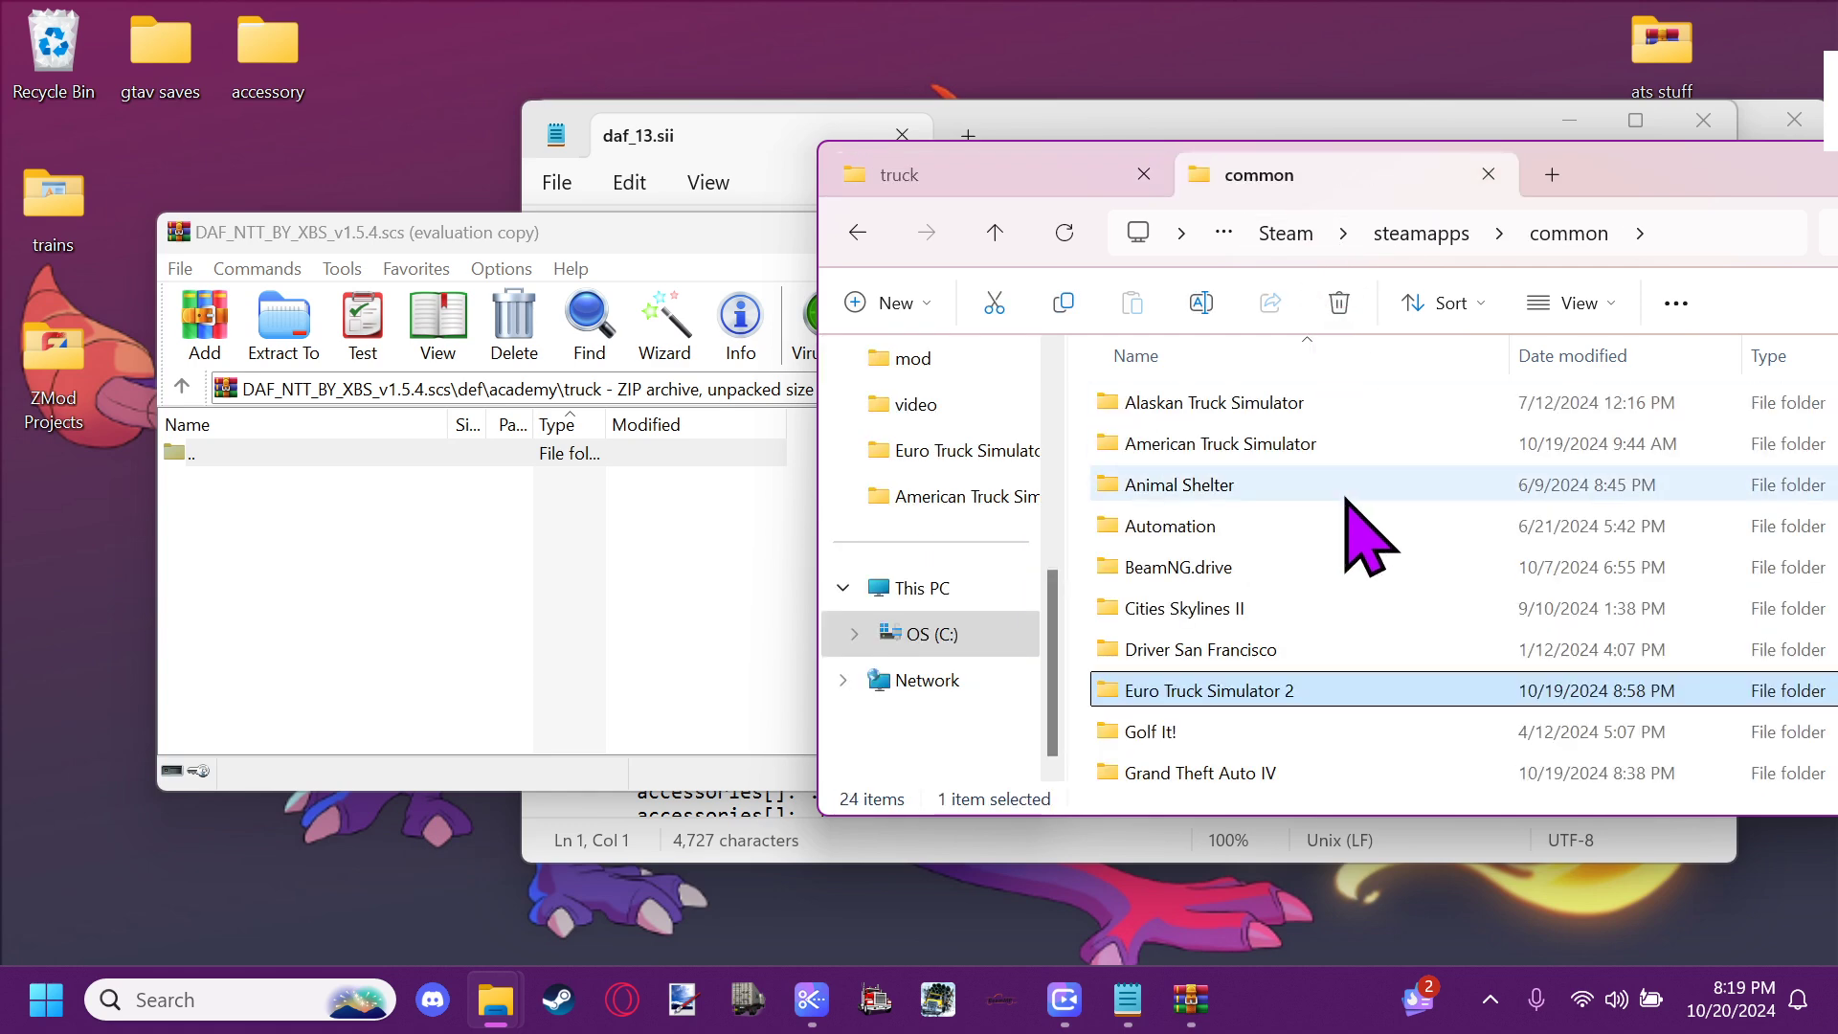
{"action": "double_click", "coordinate": [1254, 598]}
{"action": "scroll", "coordinate": [1278, 575], "scroll_direction": "down", "scroll_amount": 7}
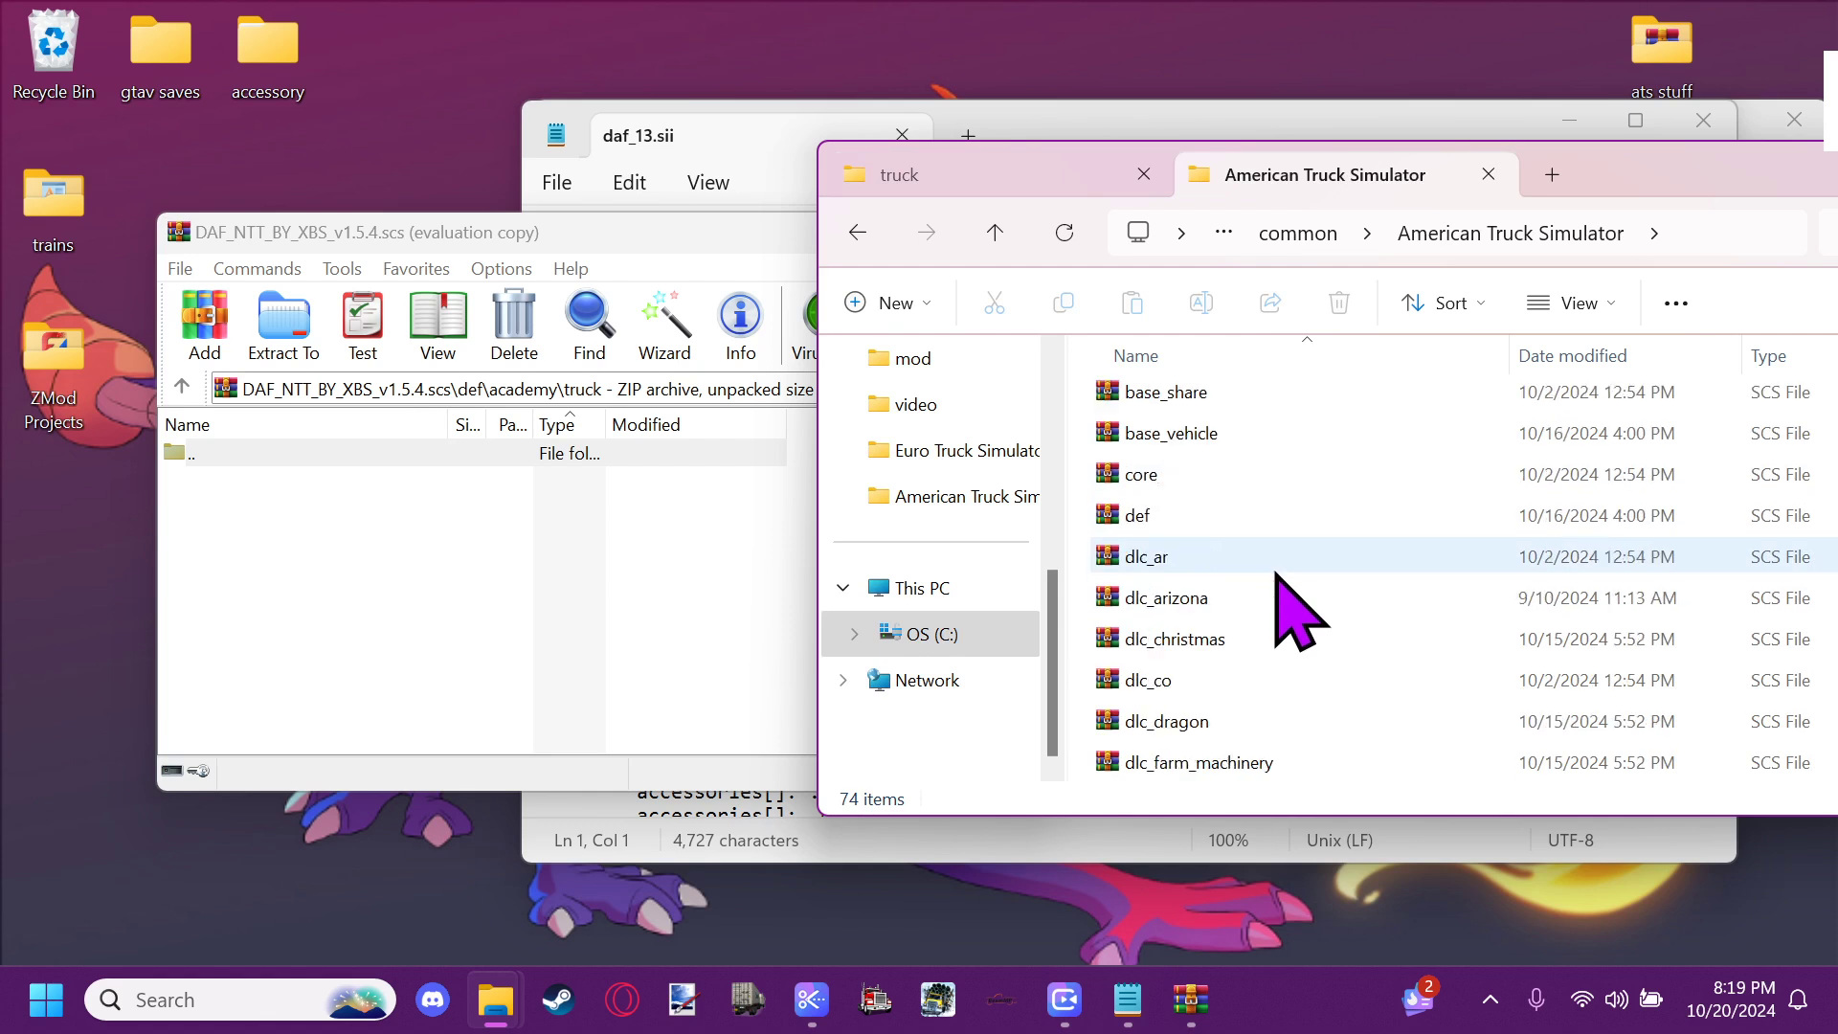
{"action": "scroll", "coordinate": [1281, 565], "scroll_direction": "up", "scroll_amount": 2}
{"action": "scroll", "coordinate": [1292, 607], "scroll_direction": "up", "scroll_amount": 4}
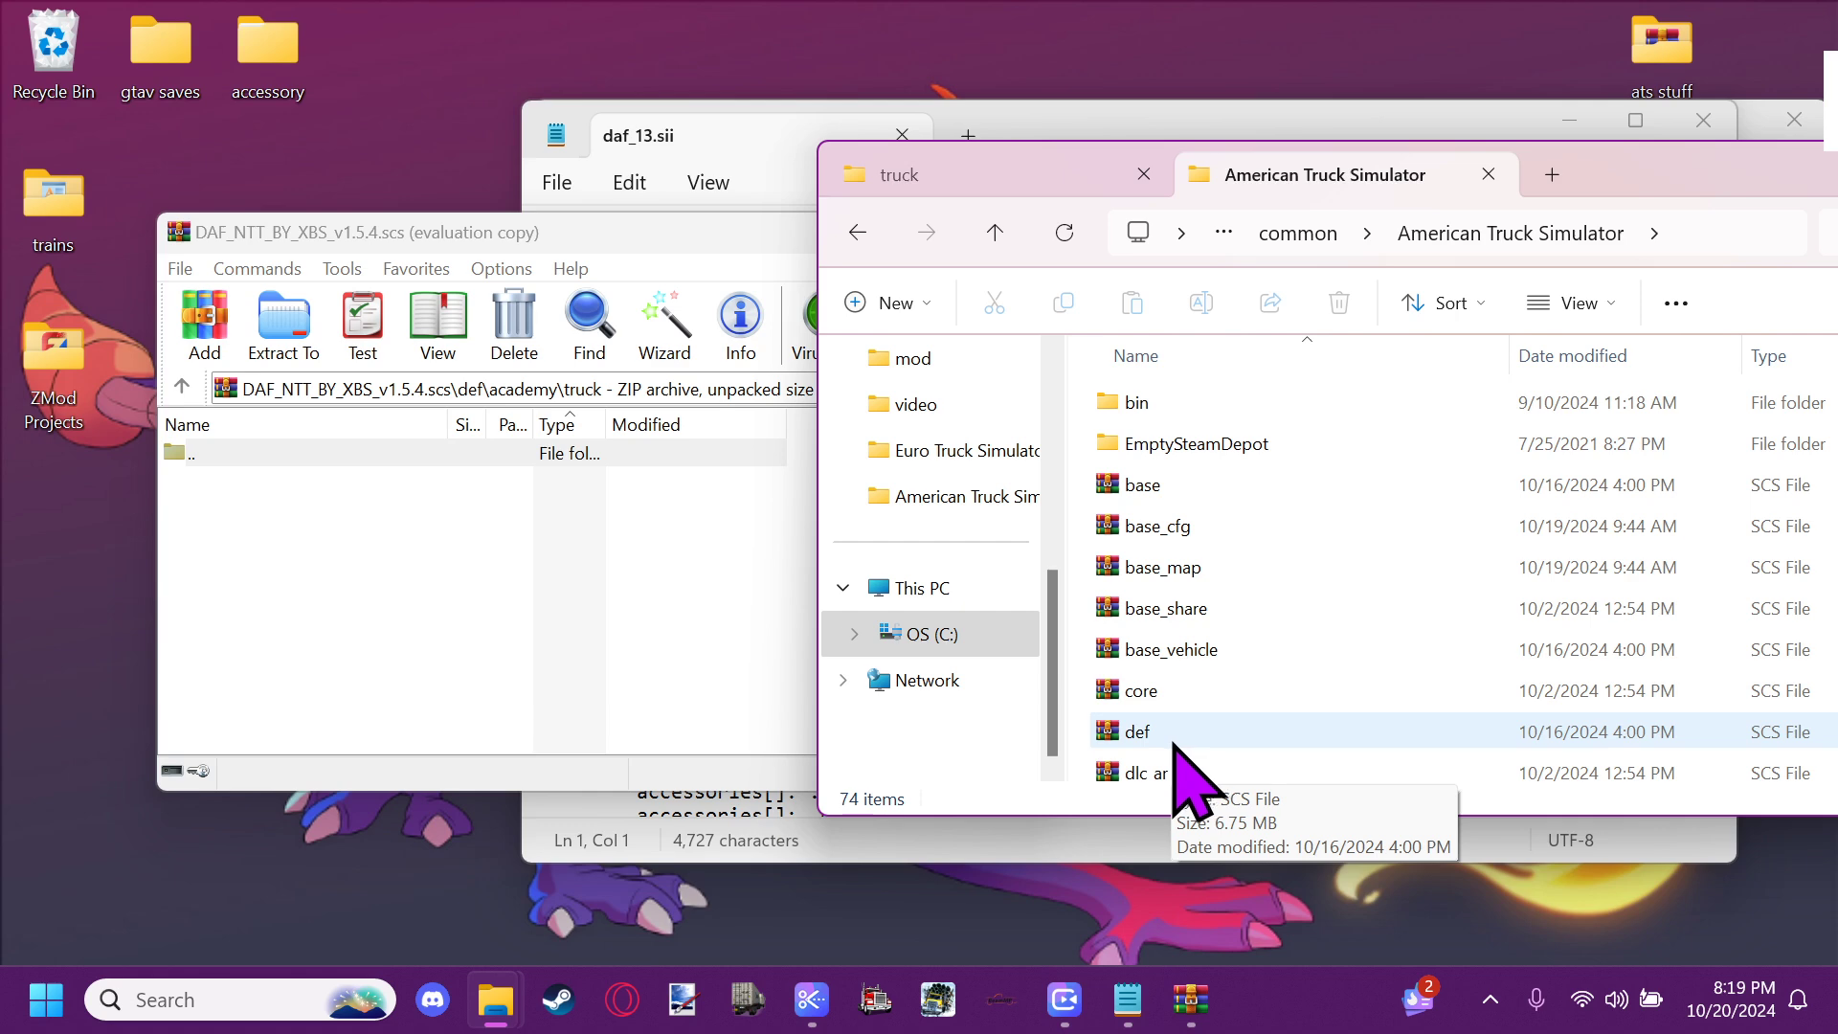
{"action": "scroll", "coordinate": [1206, 708], "scroll_direction": "down", "scroll_amount": 9}
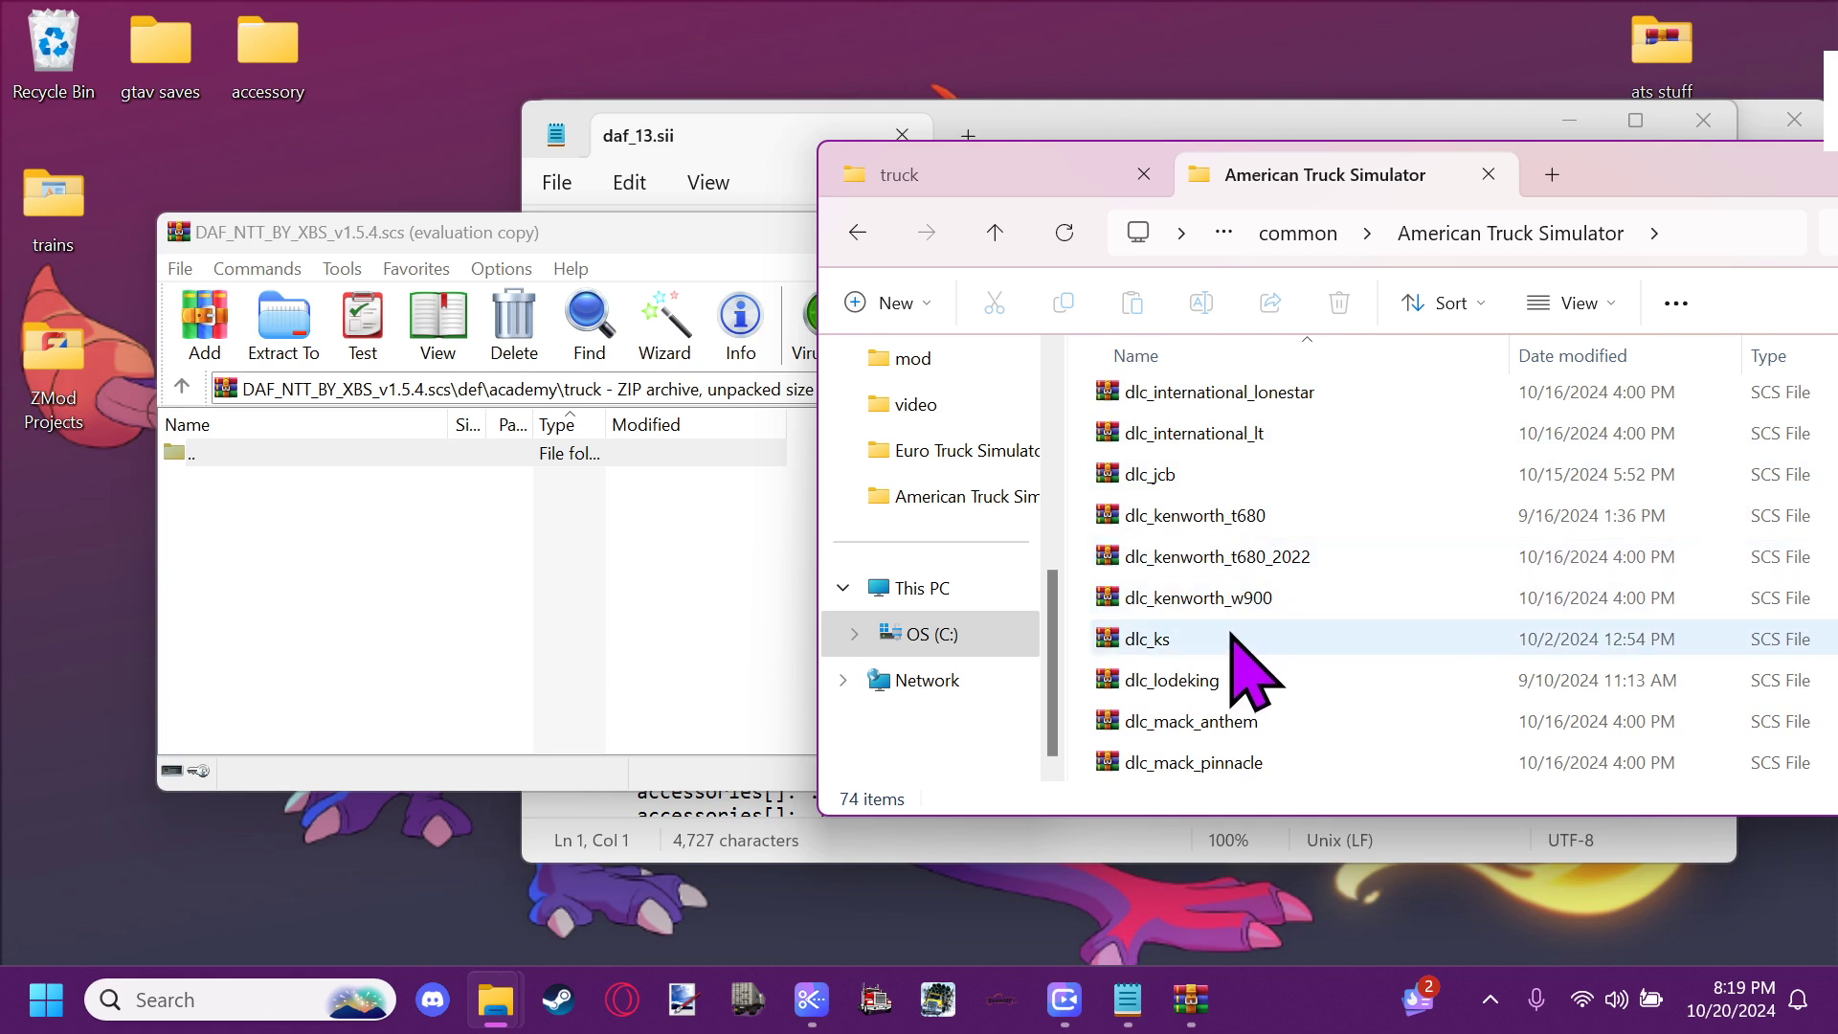
{"action": "mouse_move", "coordinate": [1227, 605]}
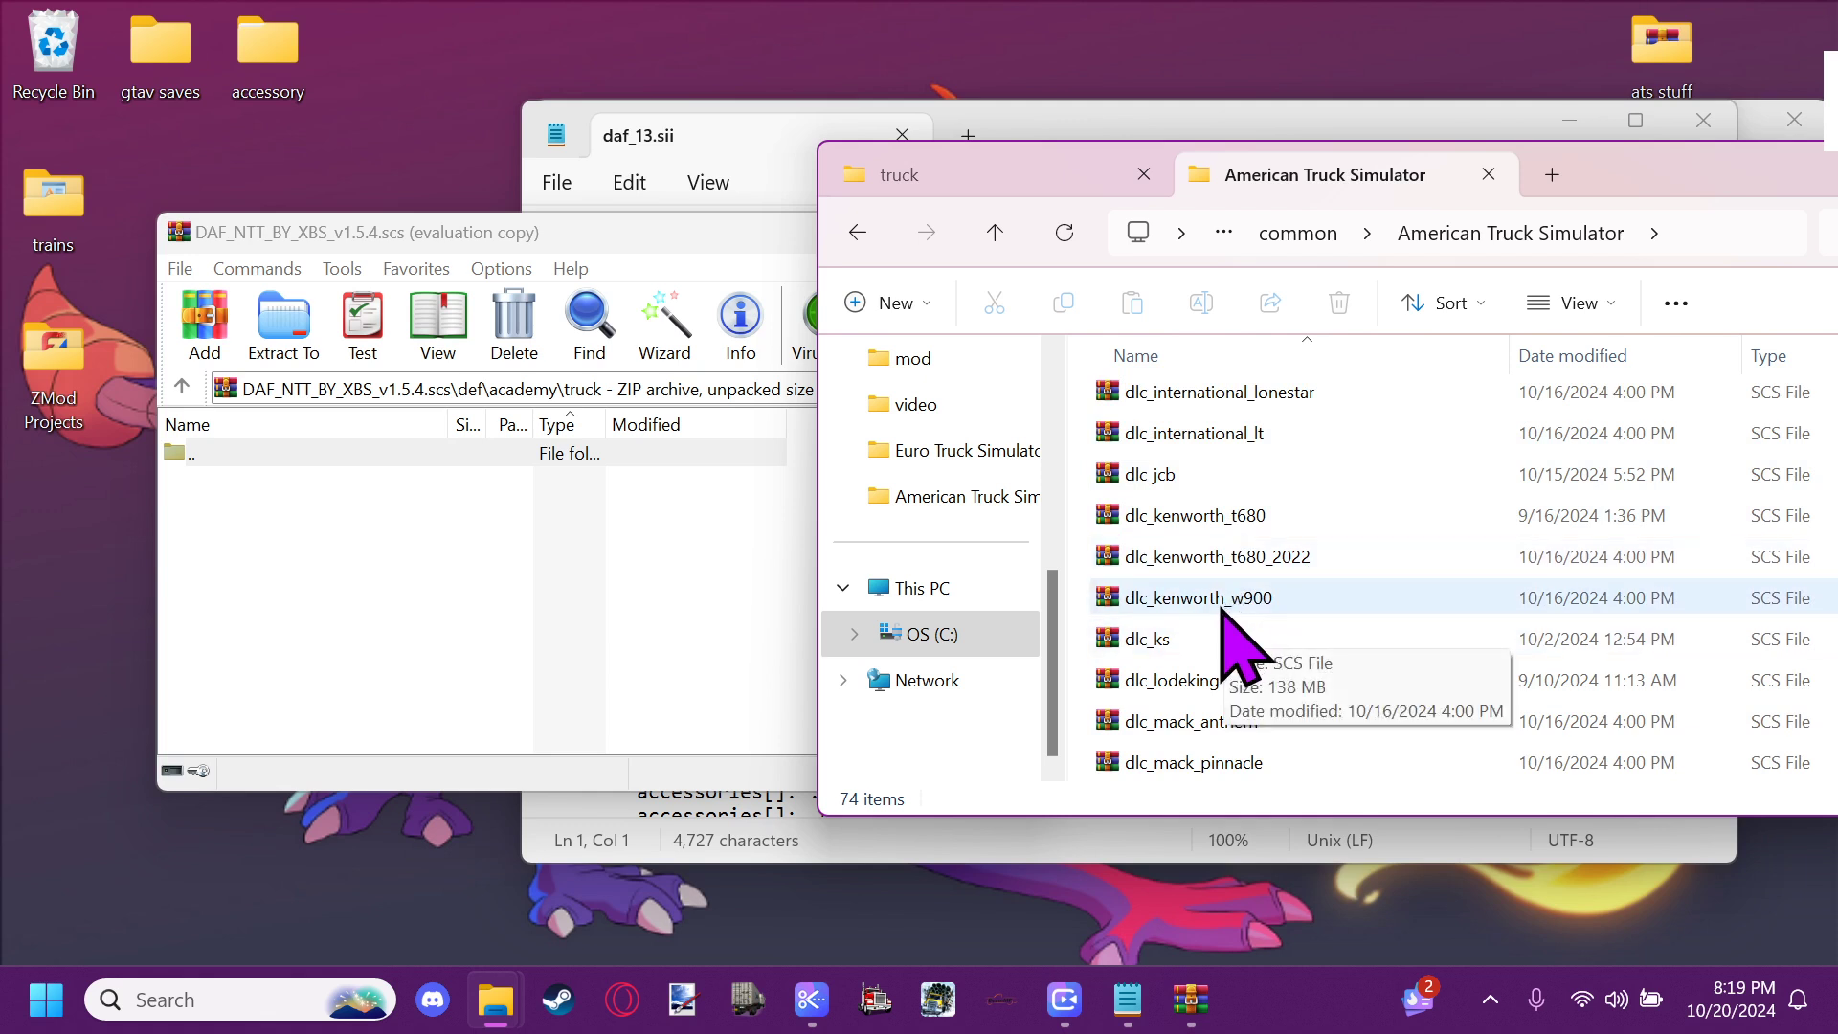
{"action": "left_click", "coordinate": [1214, 611]}
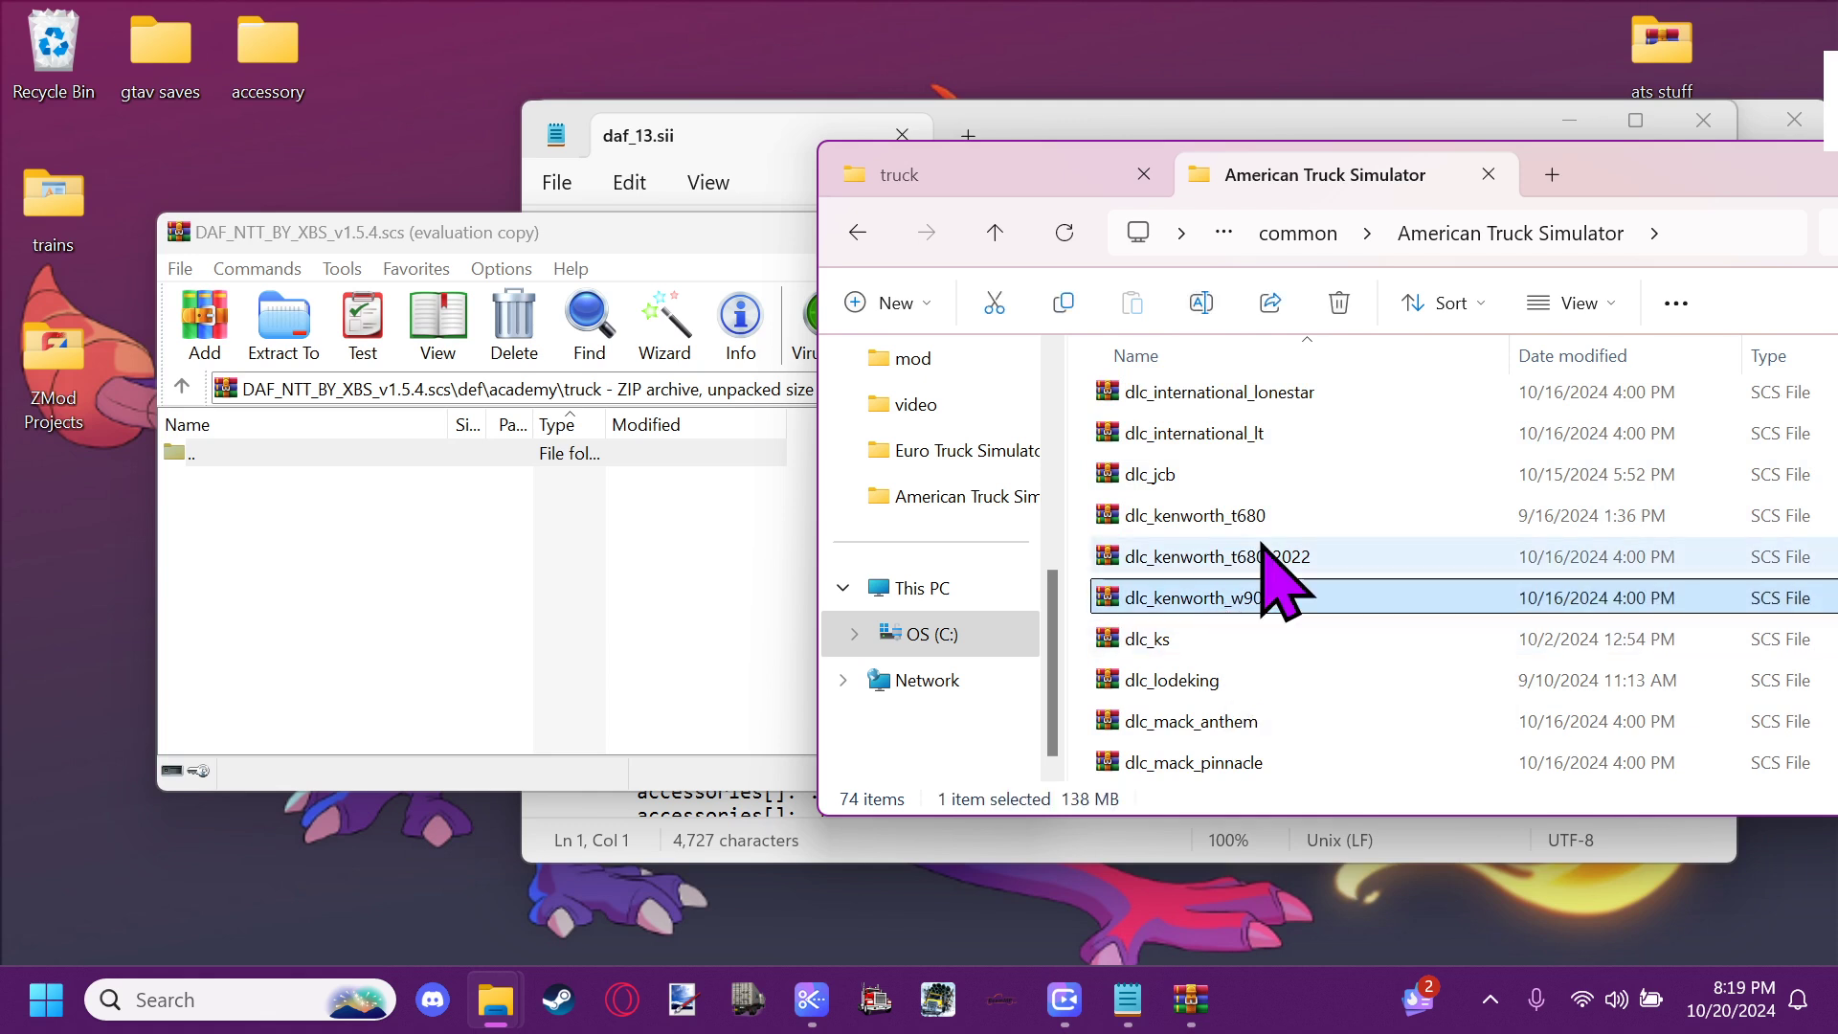
{"action": "left_click", "coordinate": [1034, 188]}
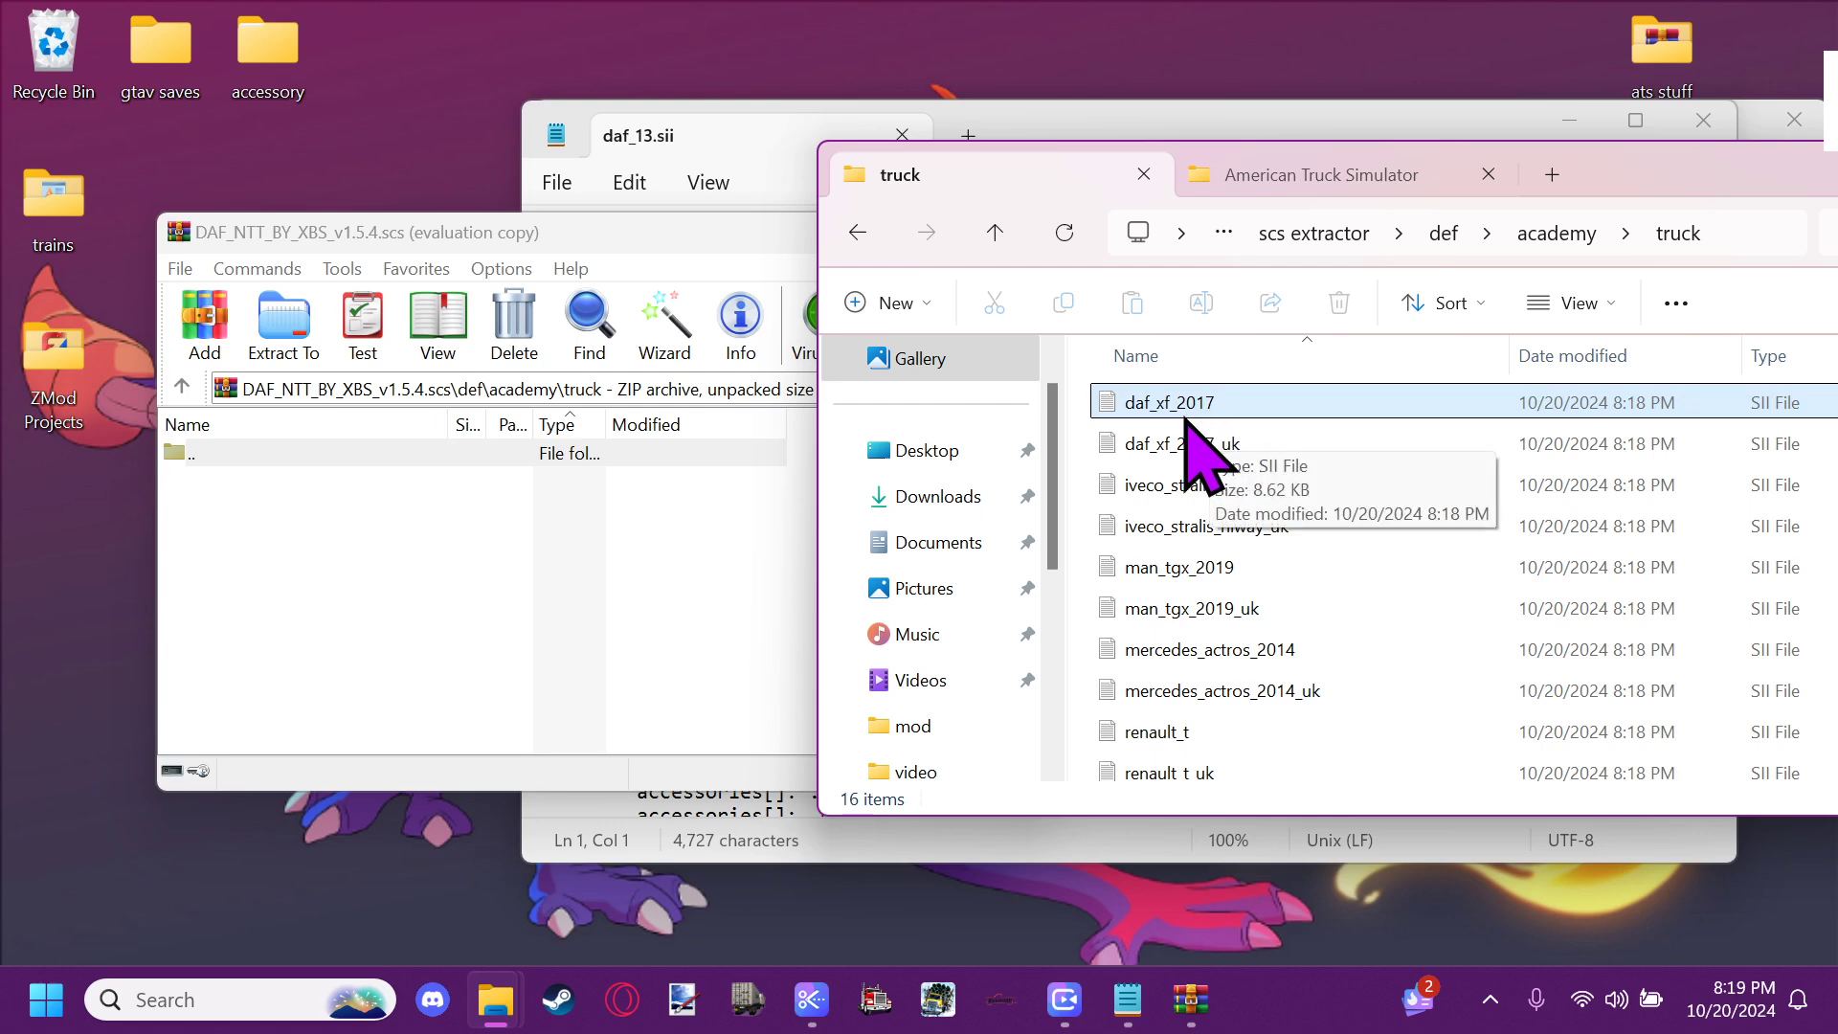
Add daf_xf_2017 from the extracted truck folder to def\academy\truck in the DAF_NTT_BY_XBS_v1.5.4.scs archive, uncompressed
{"action": "left_click_drag", "start_coordinate": [1211, 407], "coordinate": [388, 540]}
{"action": "left_click", "coordinate": [538, 561]}
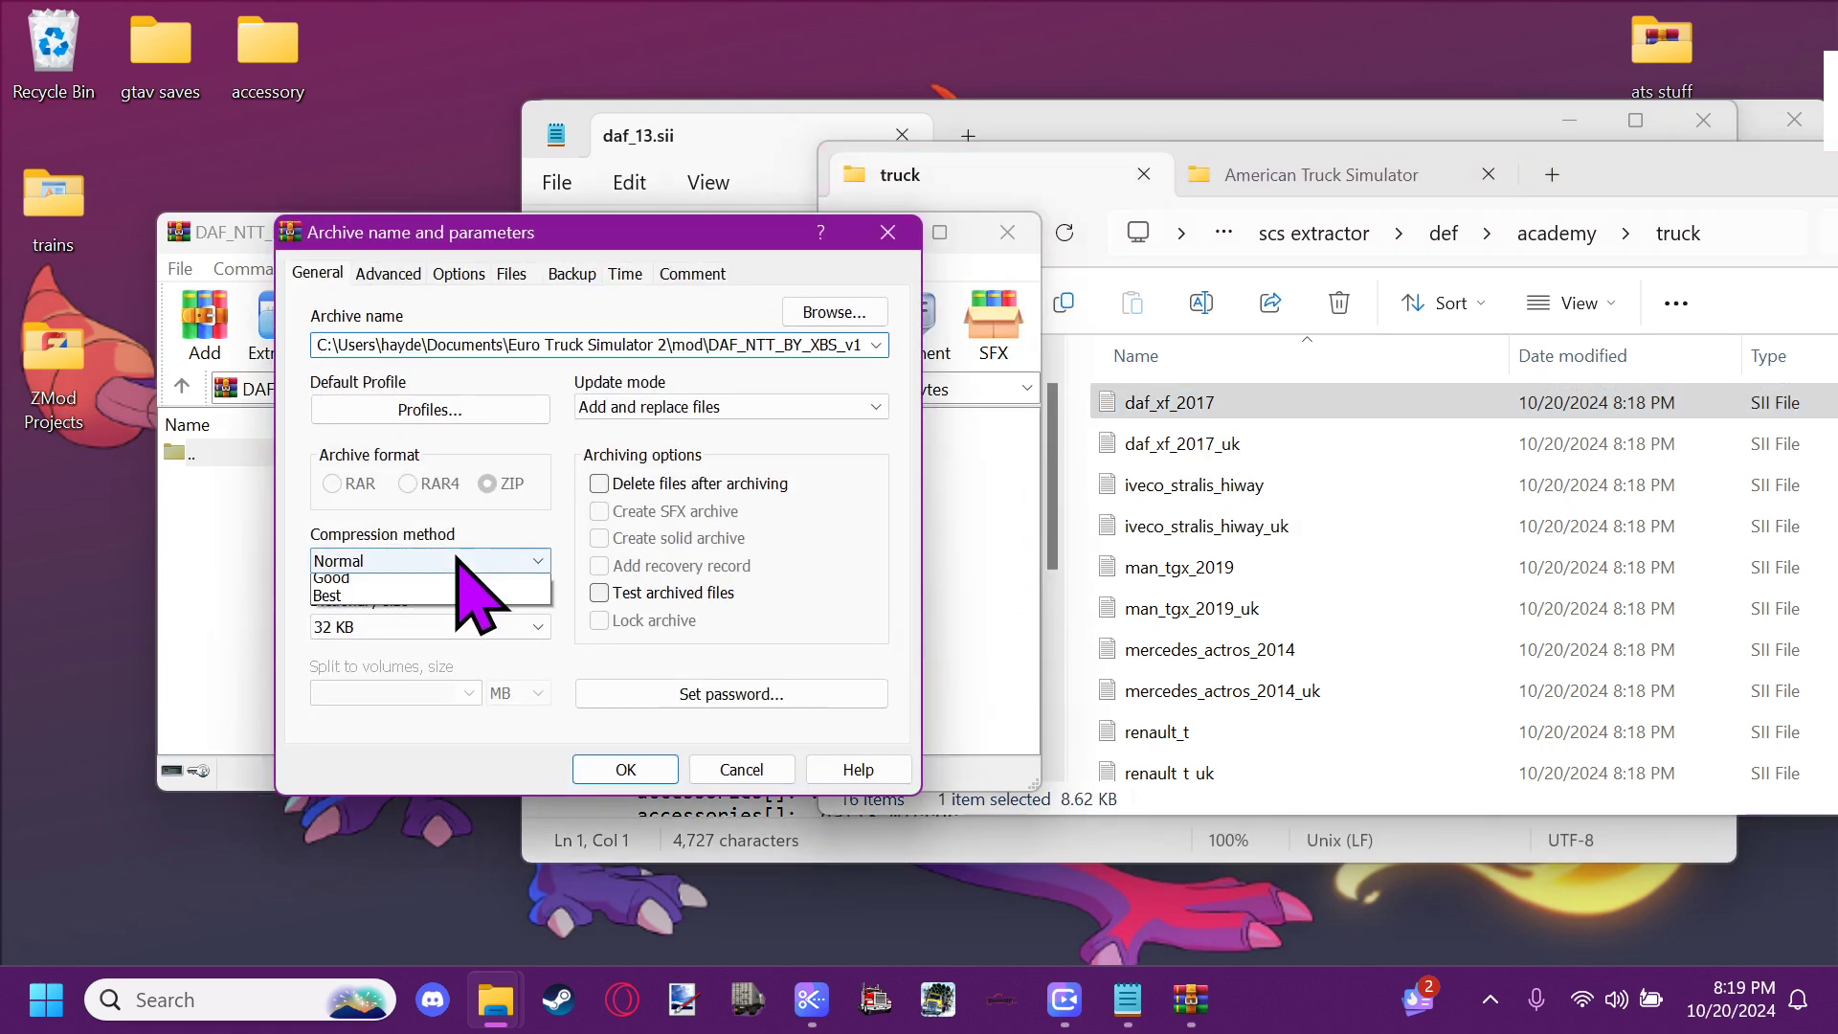
{"action": "left_click", "coordinate": [532, 582]}
{"action": "left_click", "coordinate": [656, 771]}
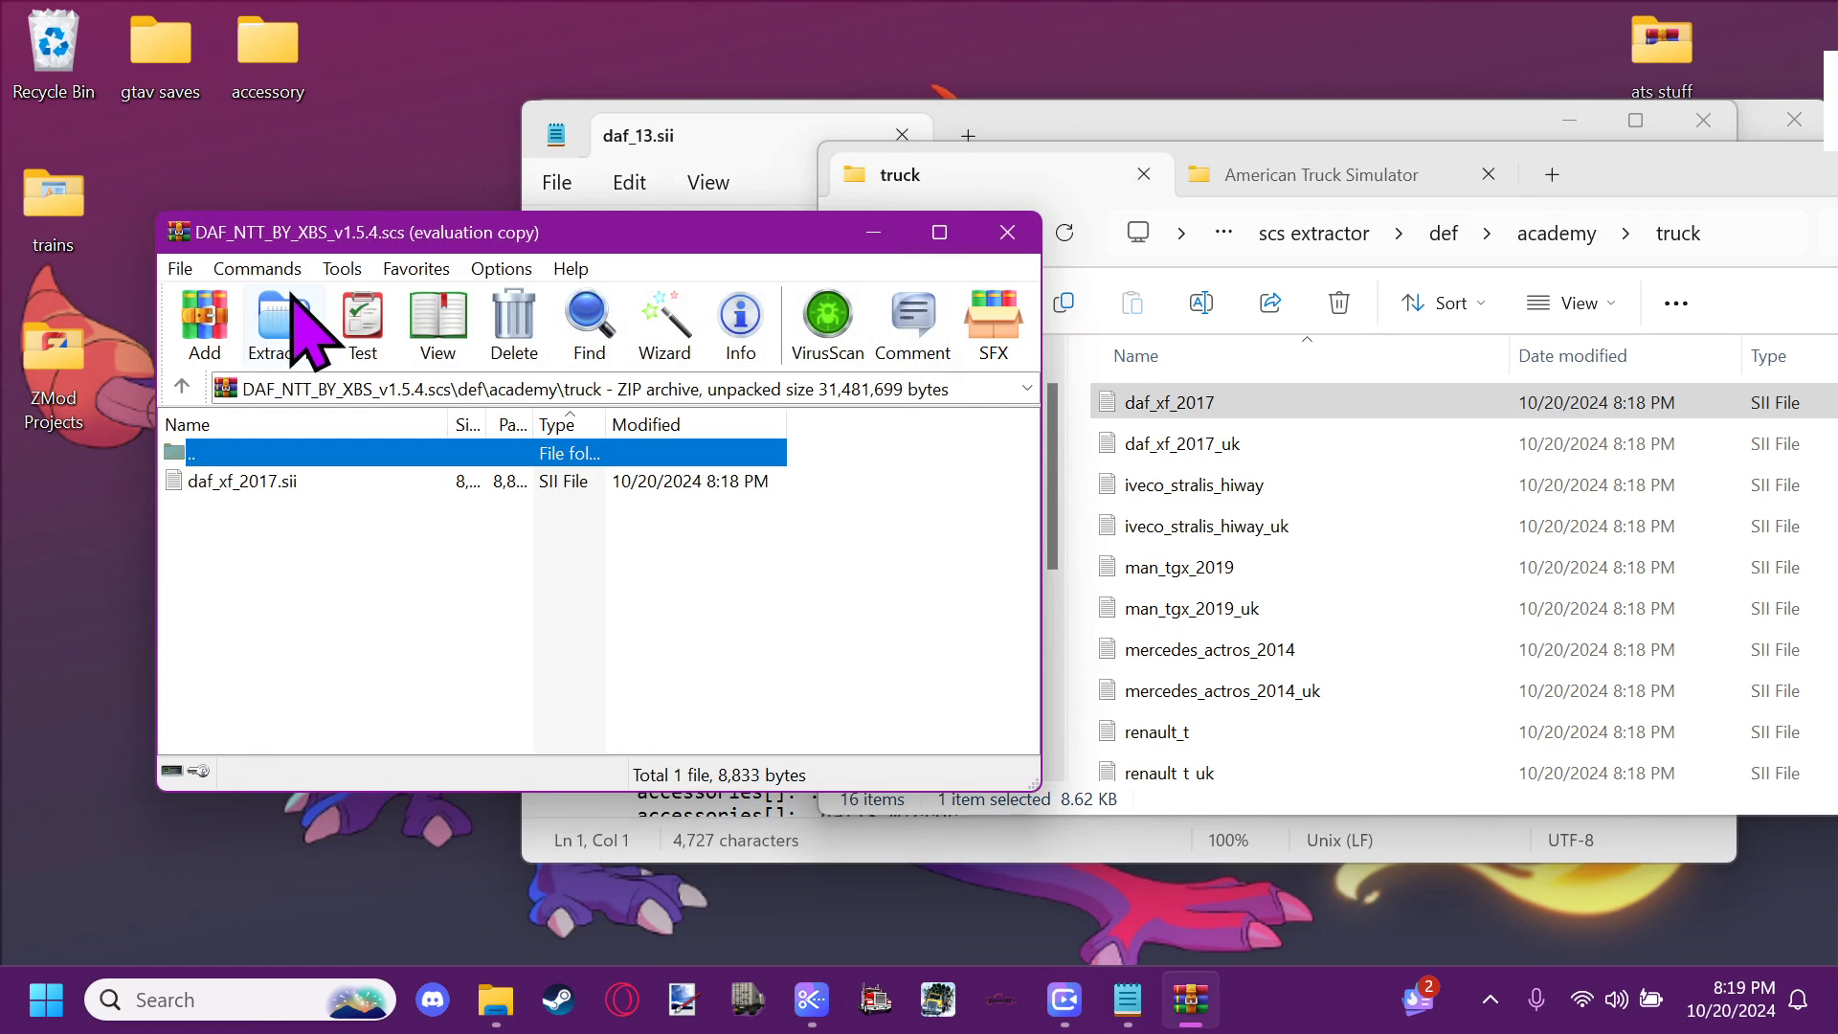
Open the archived daf_xf_2017.sii and copy the accessories list, ending with .daf13.trlr_cables, from daf_13.sii
{"action": "left_click", "coordinate": [271, 487]}
{"action": "double_click", "coordinate": [271, 487]}
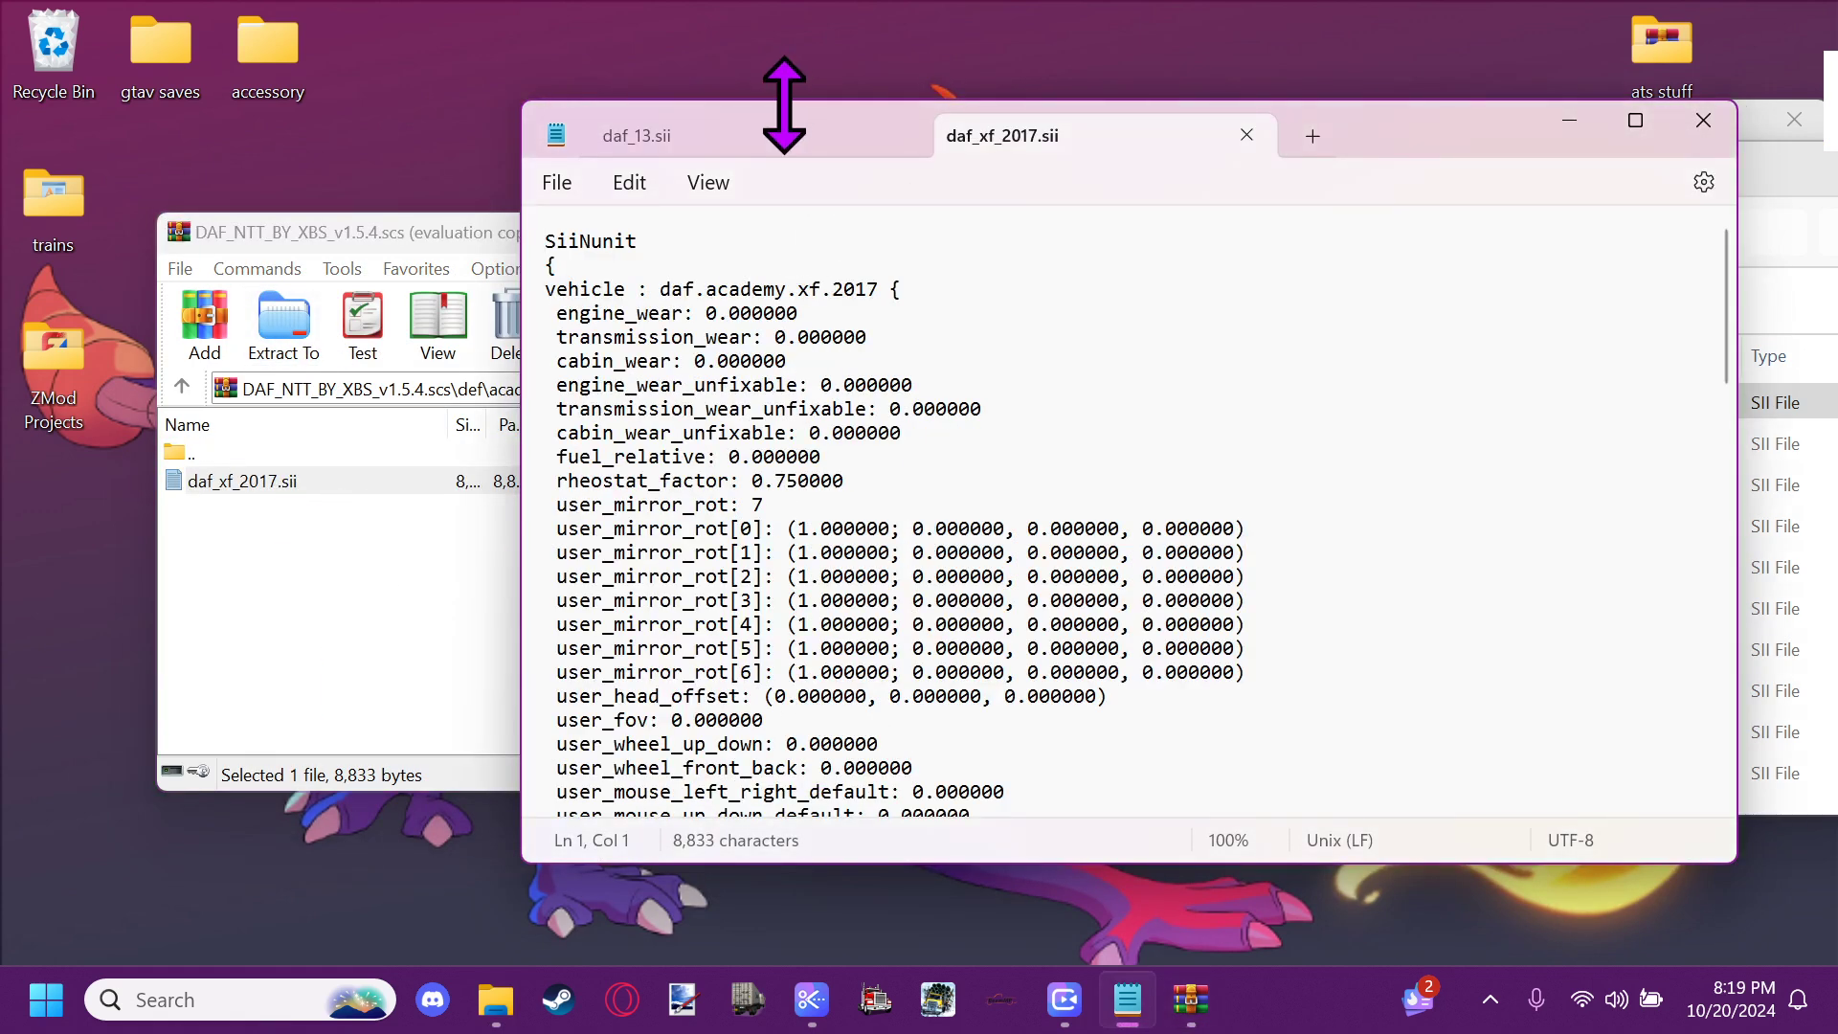
{"action": "left_click", "coordinate": [785, 135]}
{"action": "left_click_drag", "start_coordinate": [542, 336], "coordinate": [609, 508]}
{"action": "scroll", "coordinate": [603, 386], "scroll_direction": "down", "scroll_amount": 6}
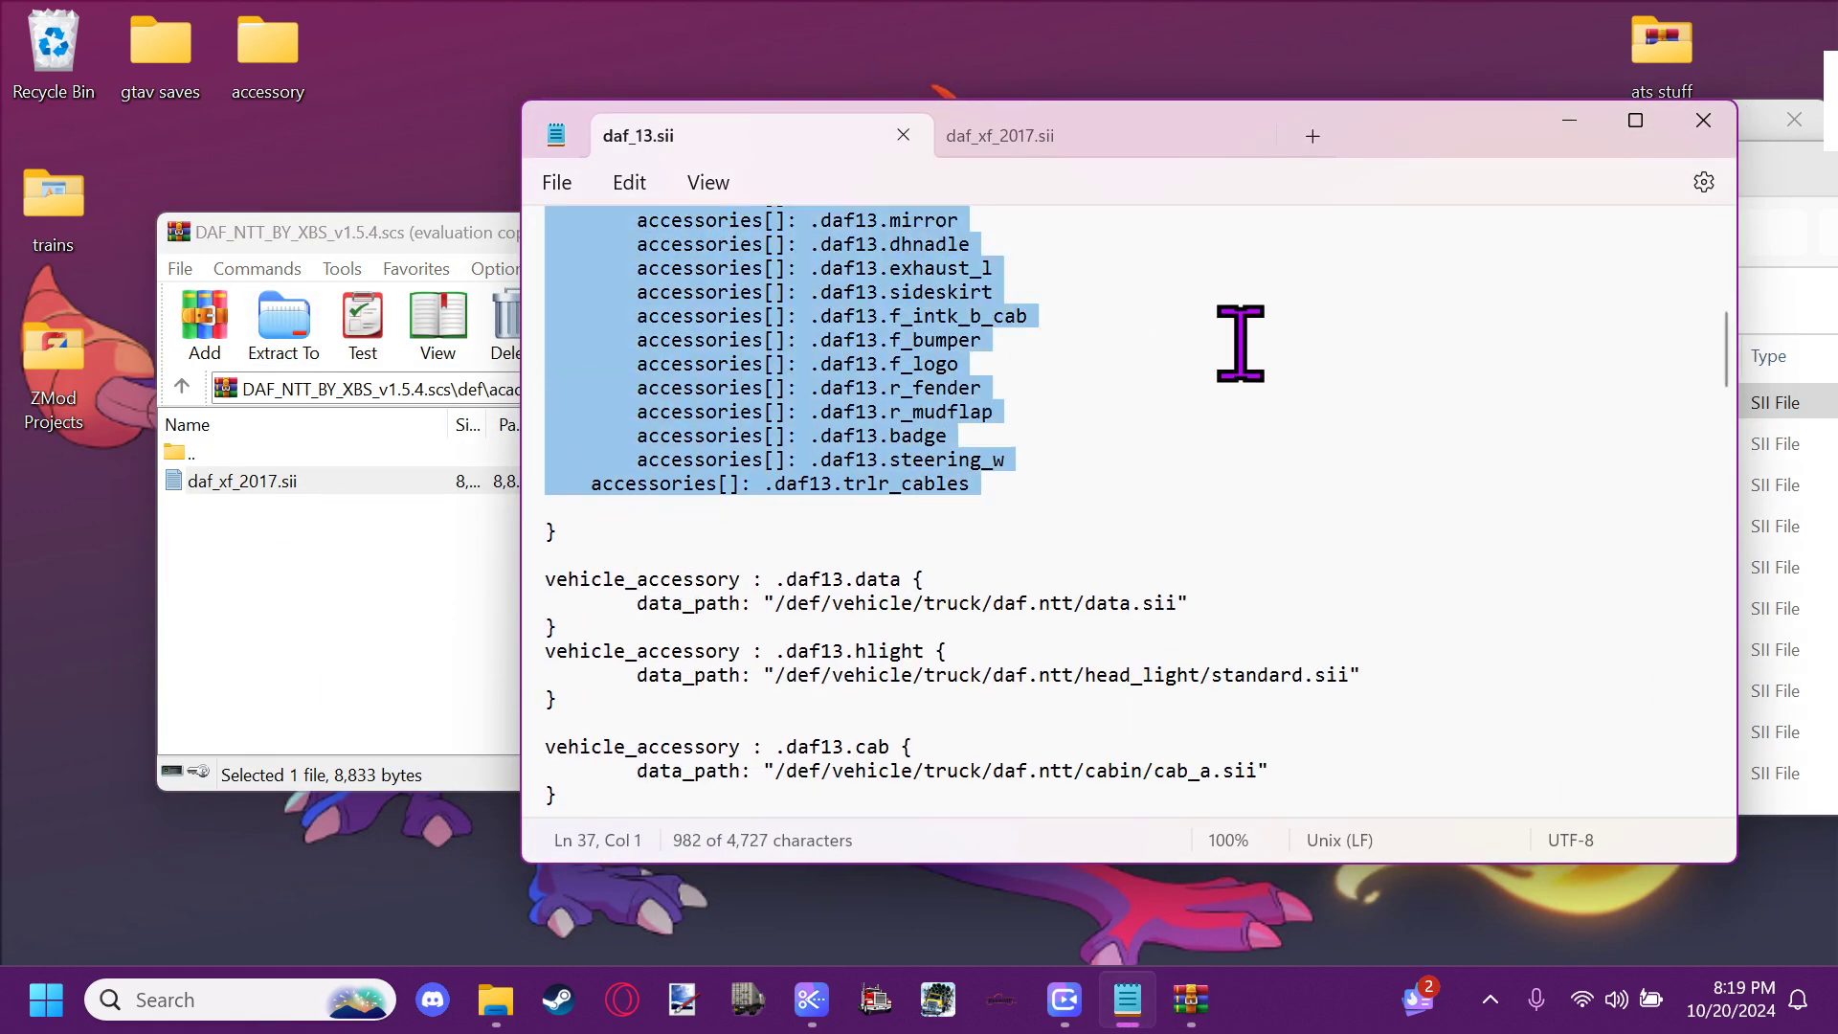
Replace the accessories[0] to accessories[35] lines in daf_xf_2017.sii with the list copied from daf_13.sii
{"action": "left_click", "coordinate": [1077, 142]}
{"action": "scroll", "coordinate": [627, 536], "scroll_direction": "down", "scroll_amount": 5}
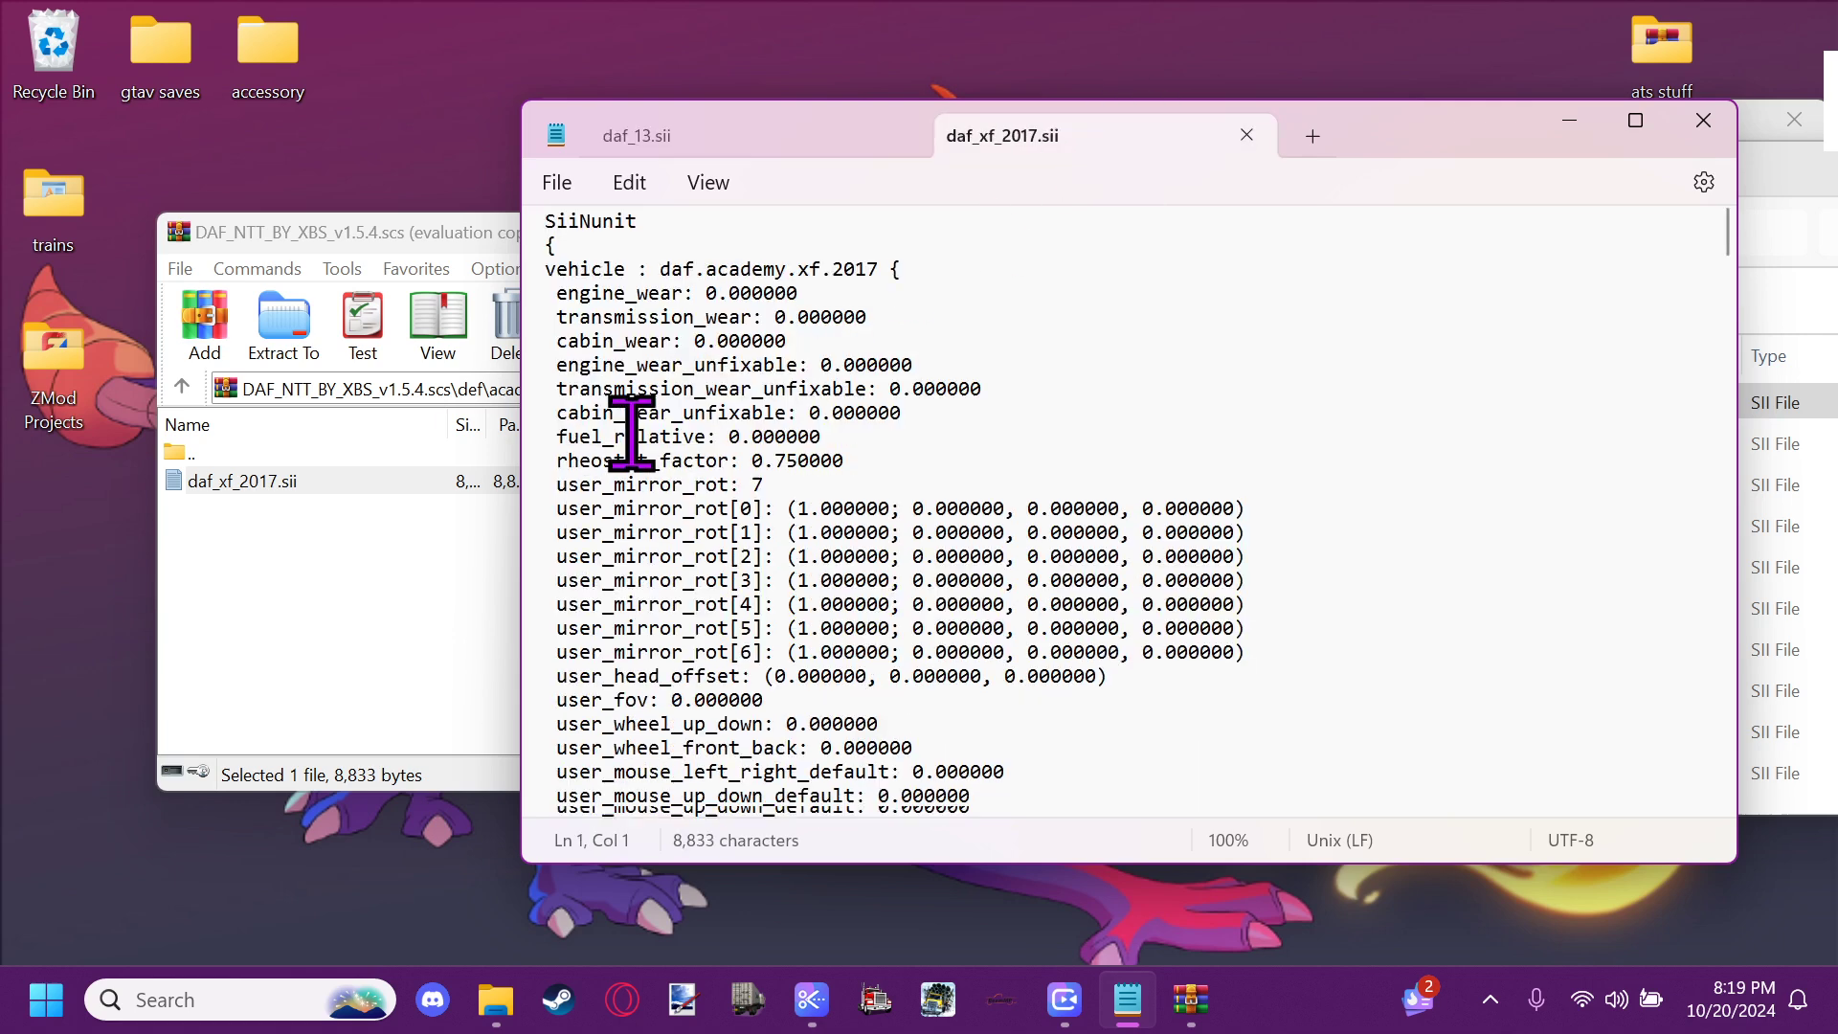
{"action": "left_click_drag", "start_coordinate": [552, 480], "coordinate": [546, 504]}
{"action": "scroll", "coordinate": [550, 512], "scroll_direction": "down", "scroll_amount": 6}
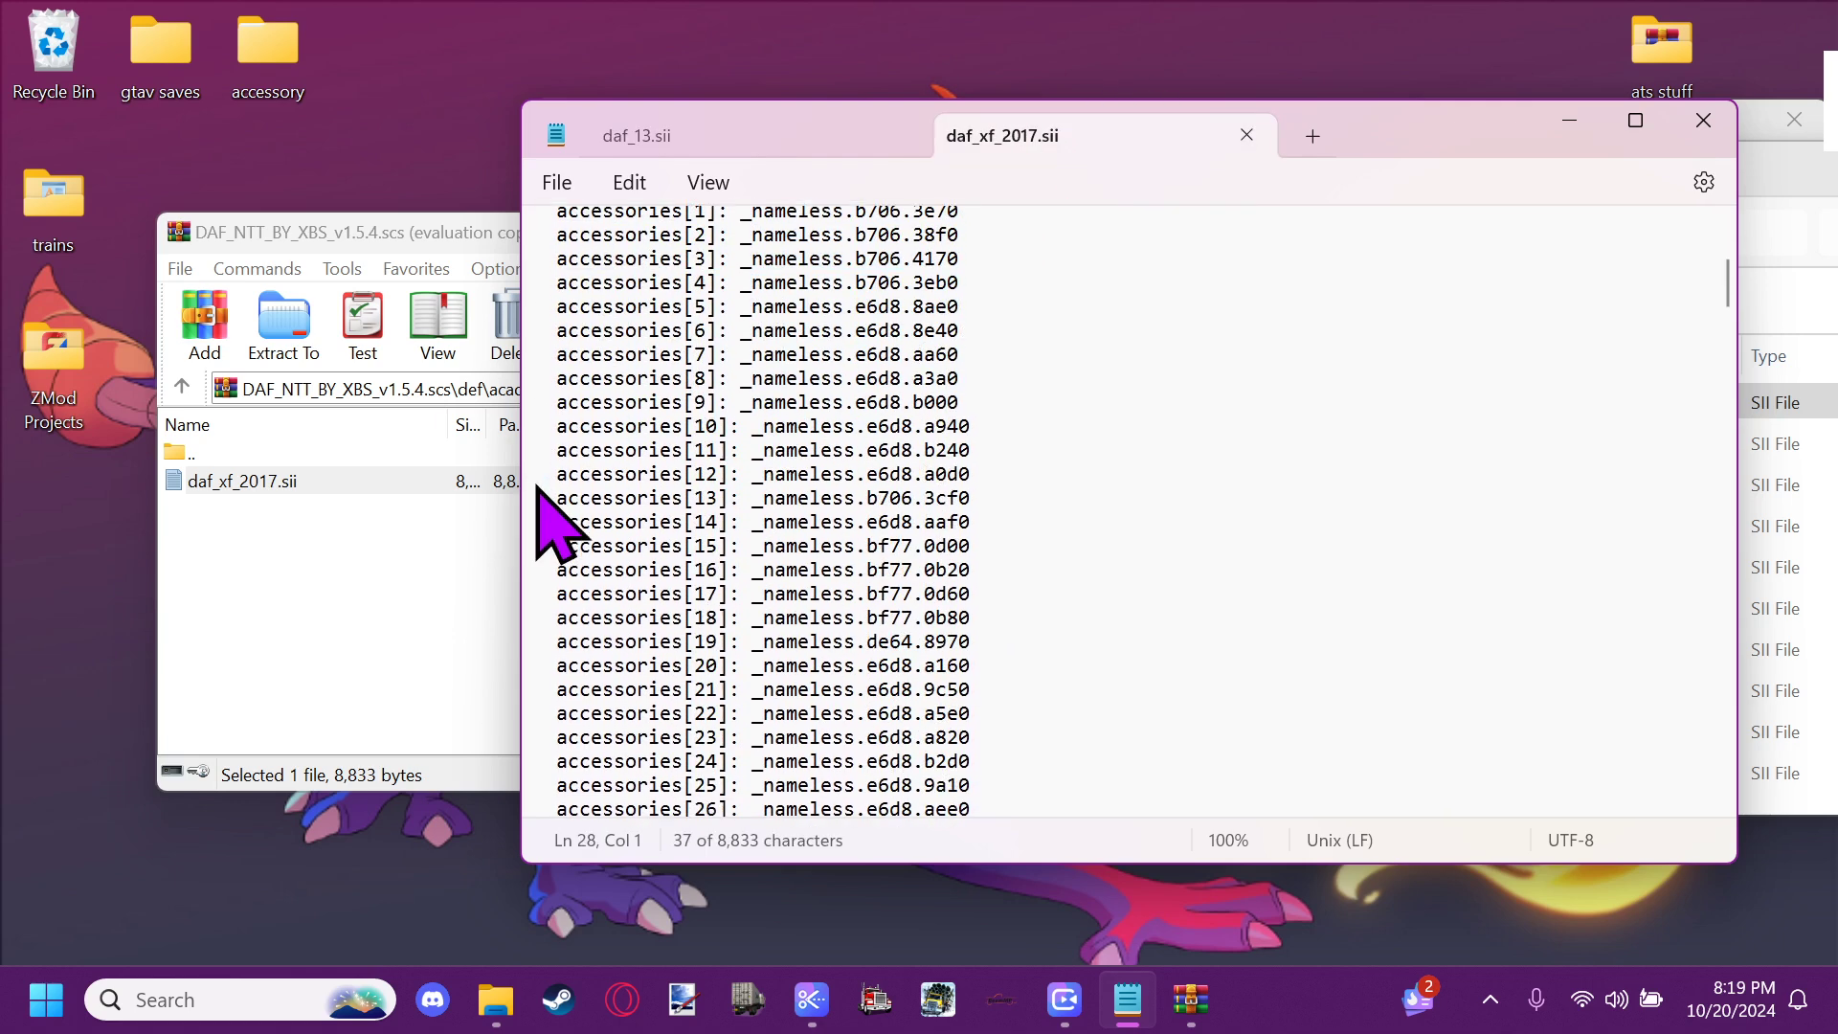
{"action": "scroll", "coordinate": [546, 508], "scroll_direction": "down", "scroll_amount": 2}
{"action": "left_click", "coordinate": [694, 701], "text": "shift"}
{"action": "left_click", "coordinate": [691, 720], "text": "shift"}
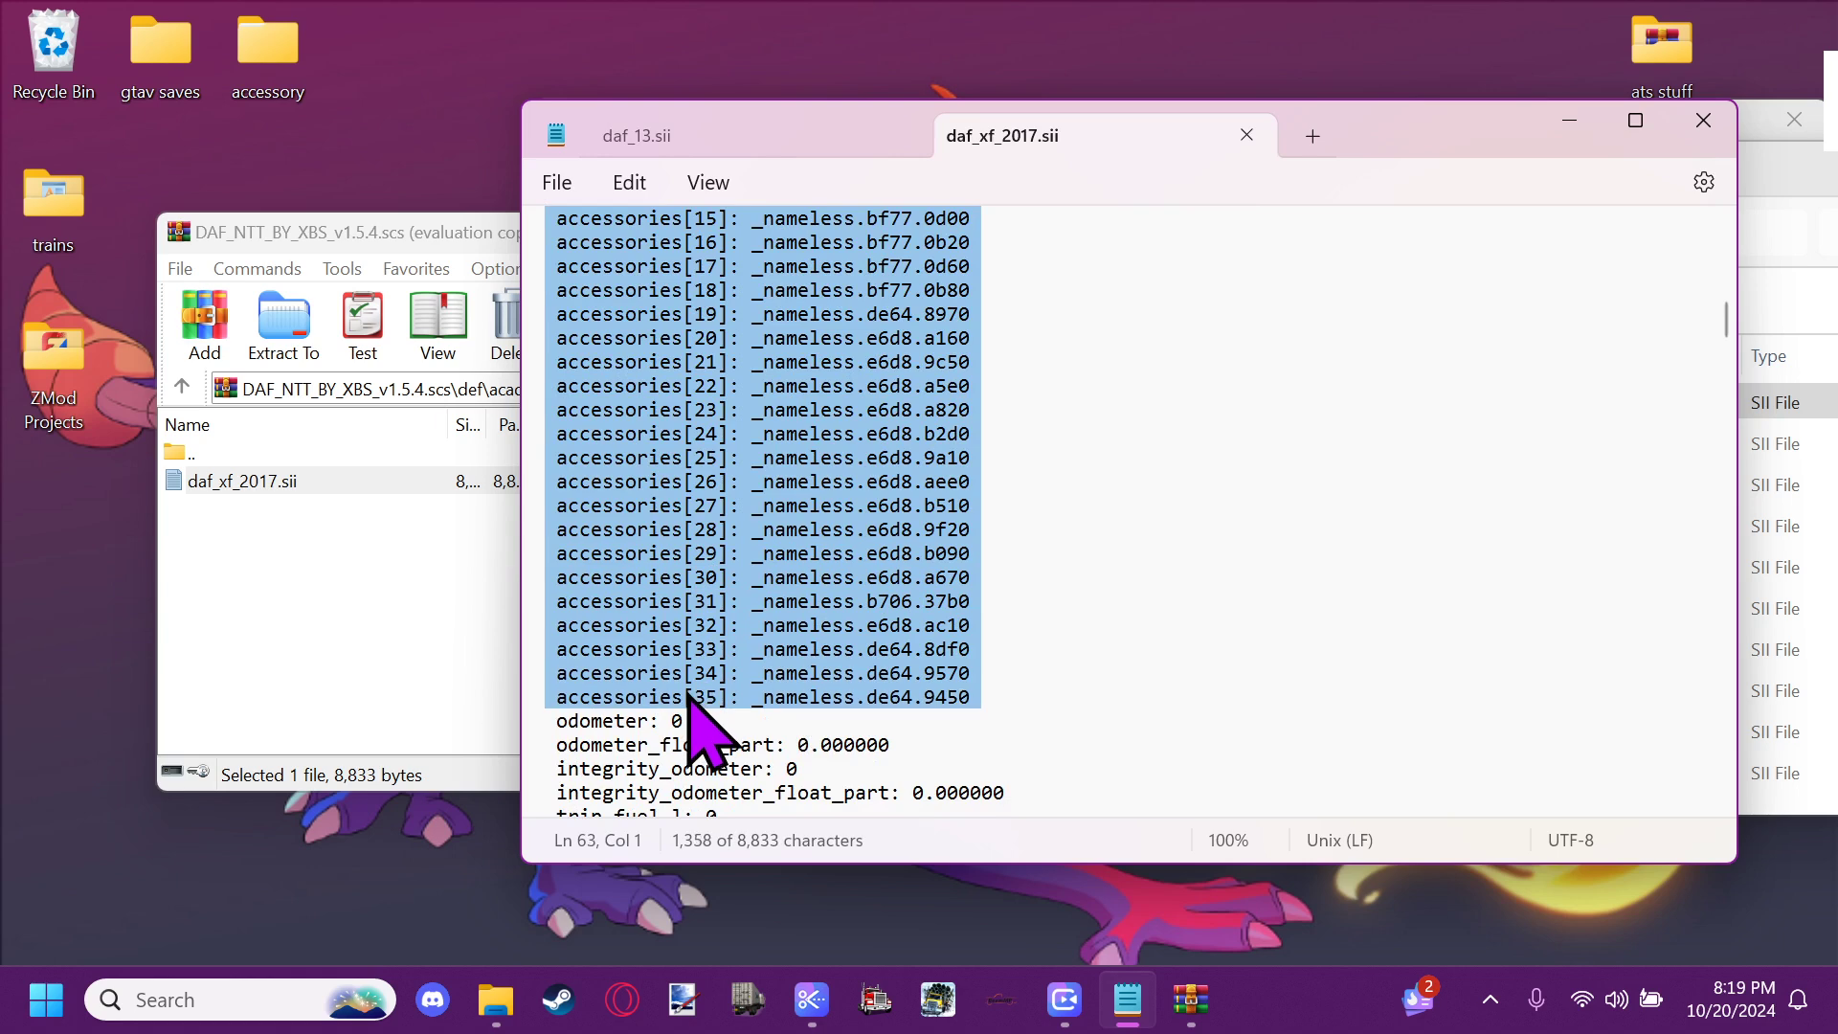
{"action": "key", "text": "ctrl+v"}
Copy all accessory definition blocks in daf_13.sii, from below the vehicle block through .daf13.trlr_cables, leaving out the final closing brace
{"action": "left_click", "coordinate": [758, 144]}
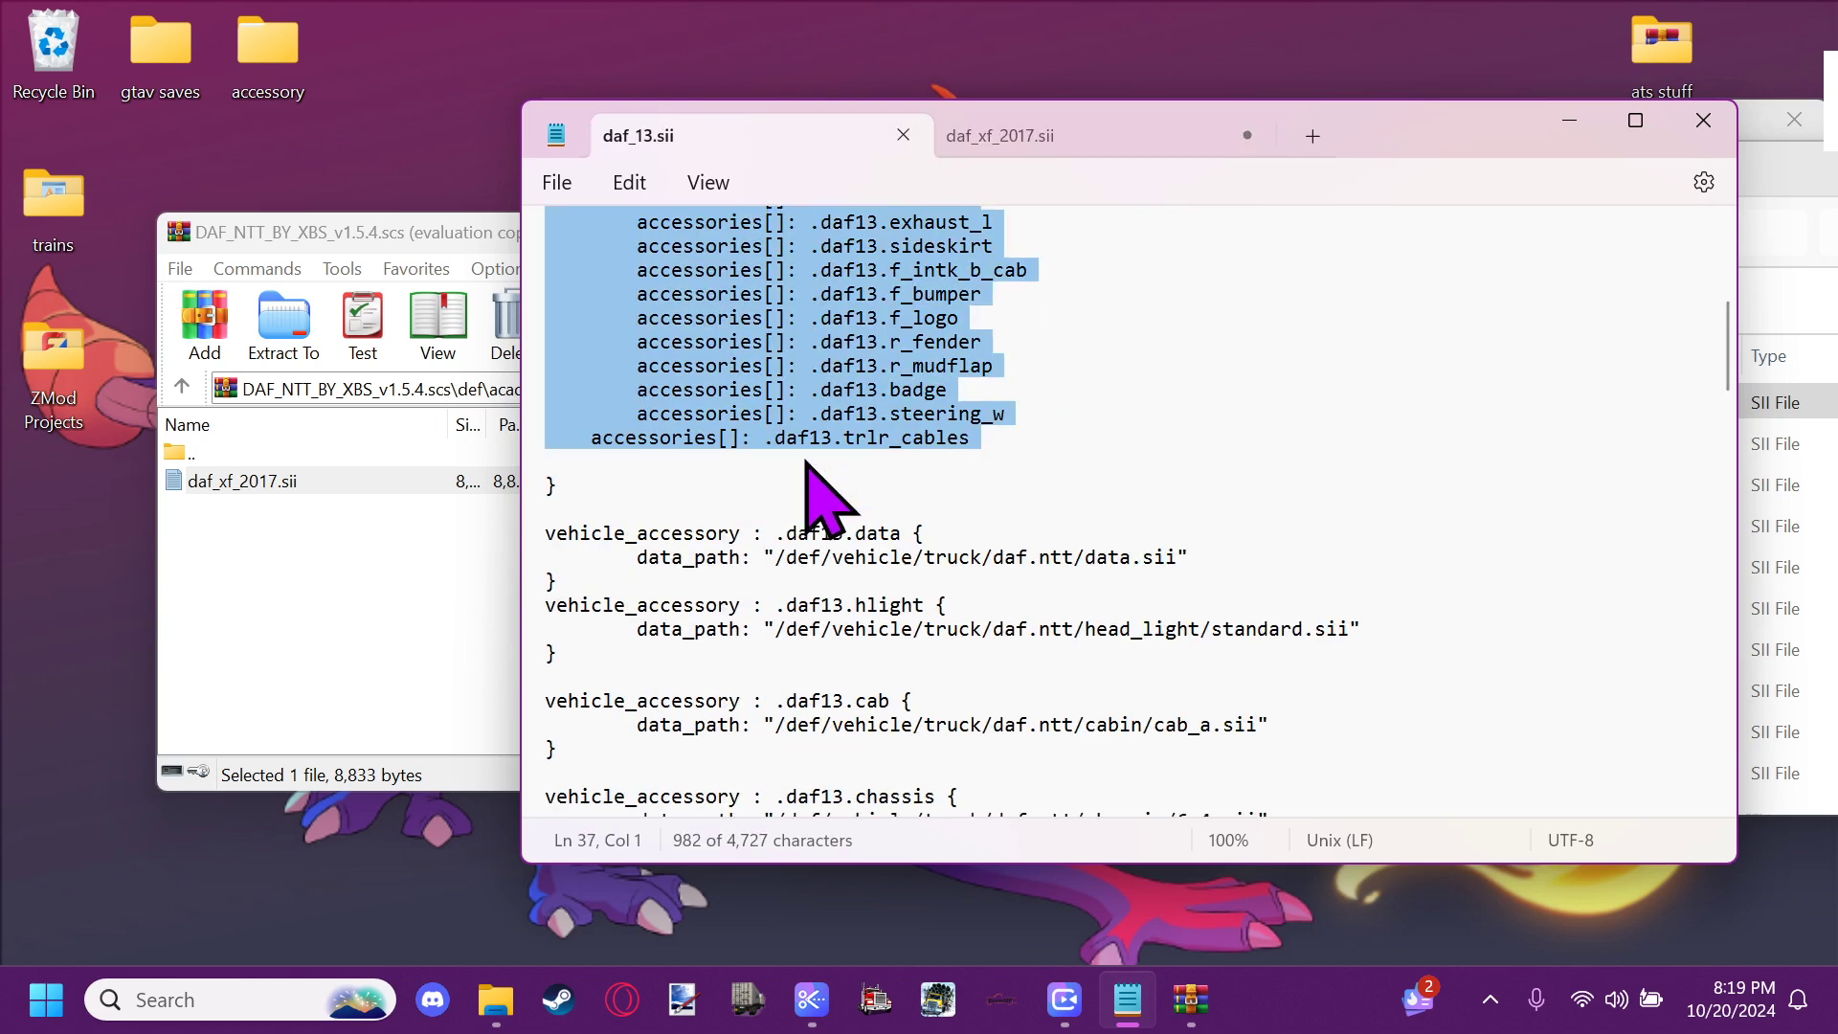
{"action": "scroll", "coordinate": [733, 459], "scroll_direction": "down", "scroll_amount": 3}
{"action": "scroll", "coordinate": [733, 460], "scroll_direction": "up", "scroll_amount": 1}
{"action": "left_click_drag", "start_coordinate": [524, 414], "coordinate": [536, 934]}
{"action": "left_click", "coordinate": [555, 766], "text": "shift"}
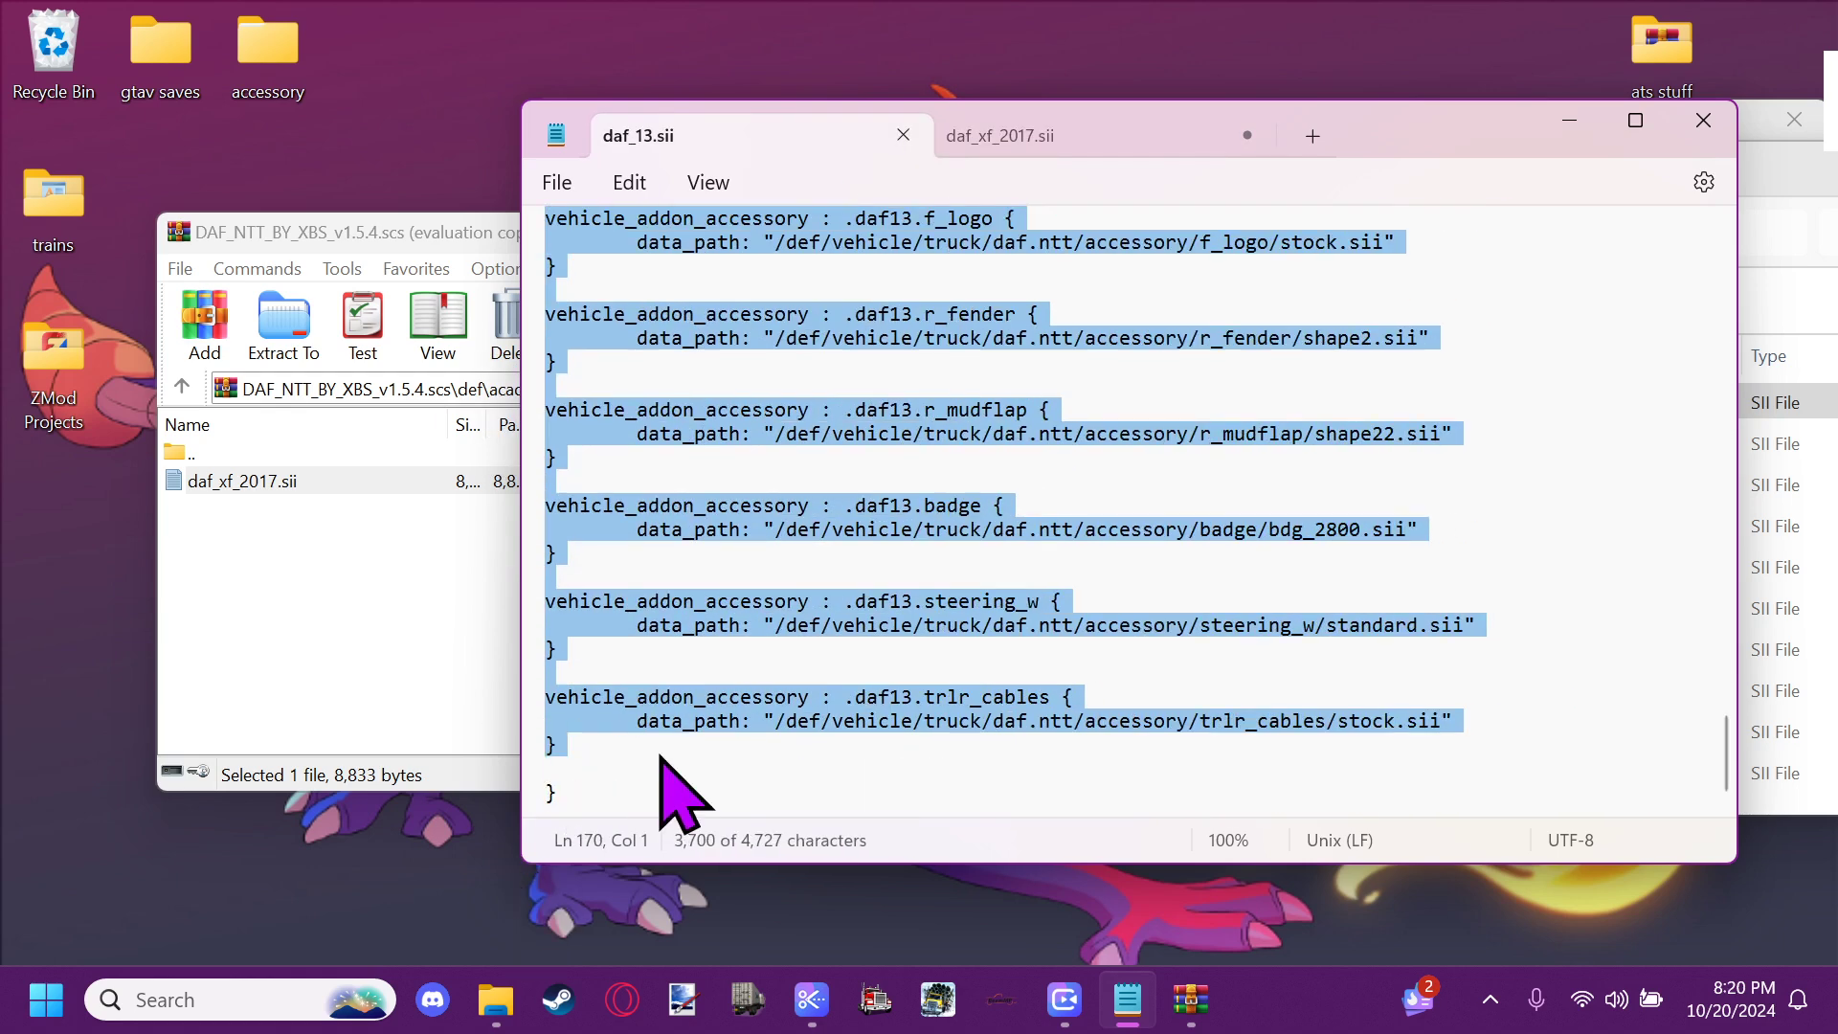
Replace all the _nameless accessory definition blocks in daf_xf_2017.sii with the blocks copied from daf_13.sii
{"action": "left_click", "coordinate": [1065, 144]}
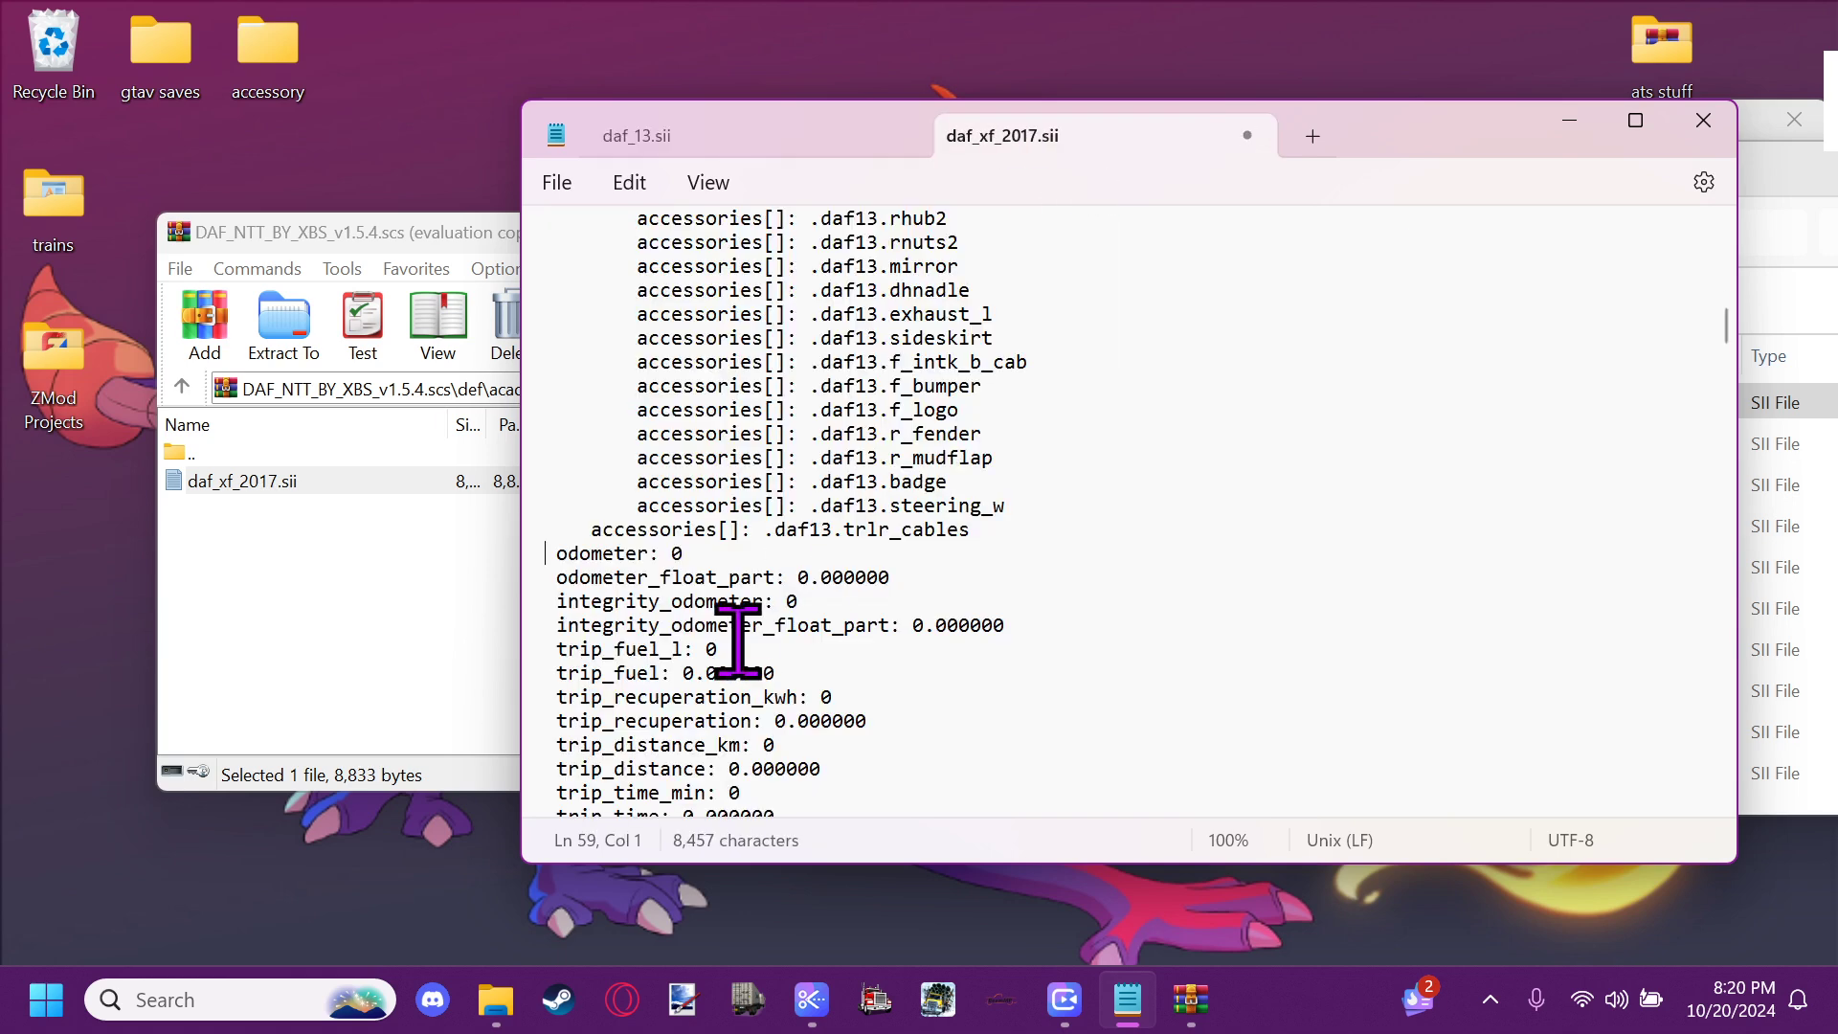
{"action": "scroll", "coordinate": [778, 522], "scroll_direction": "down", "scroll_amount": 3}
{"action": "scroll", "coordinate": [778, 522], "scroll_direction": "down", "scroll_amount": 6}
{"action": "key", "text": "ctrl+shift+End"}
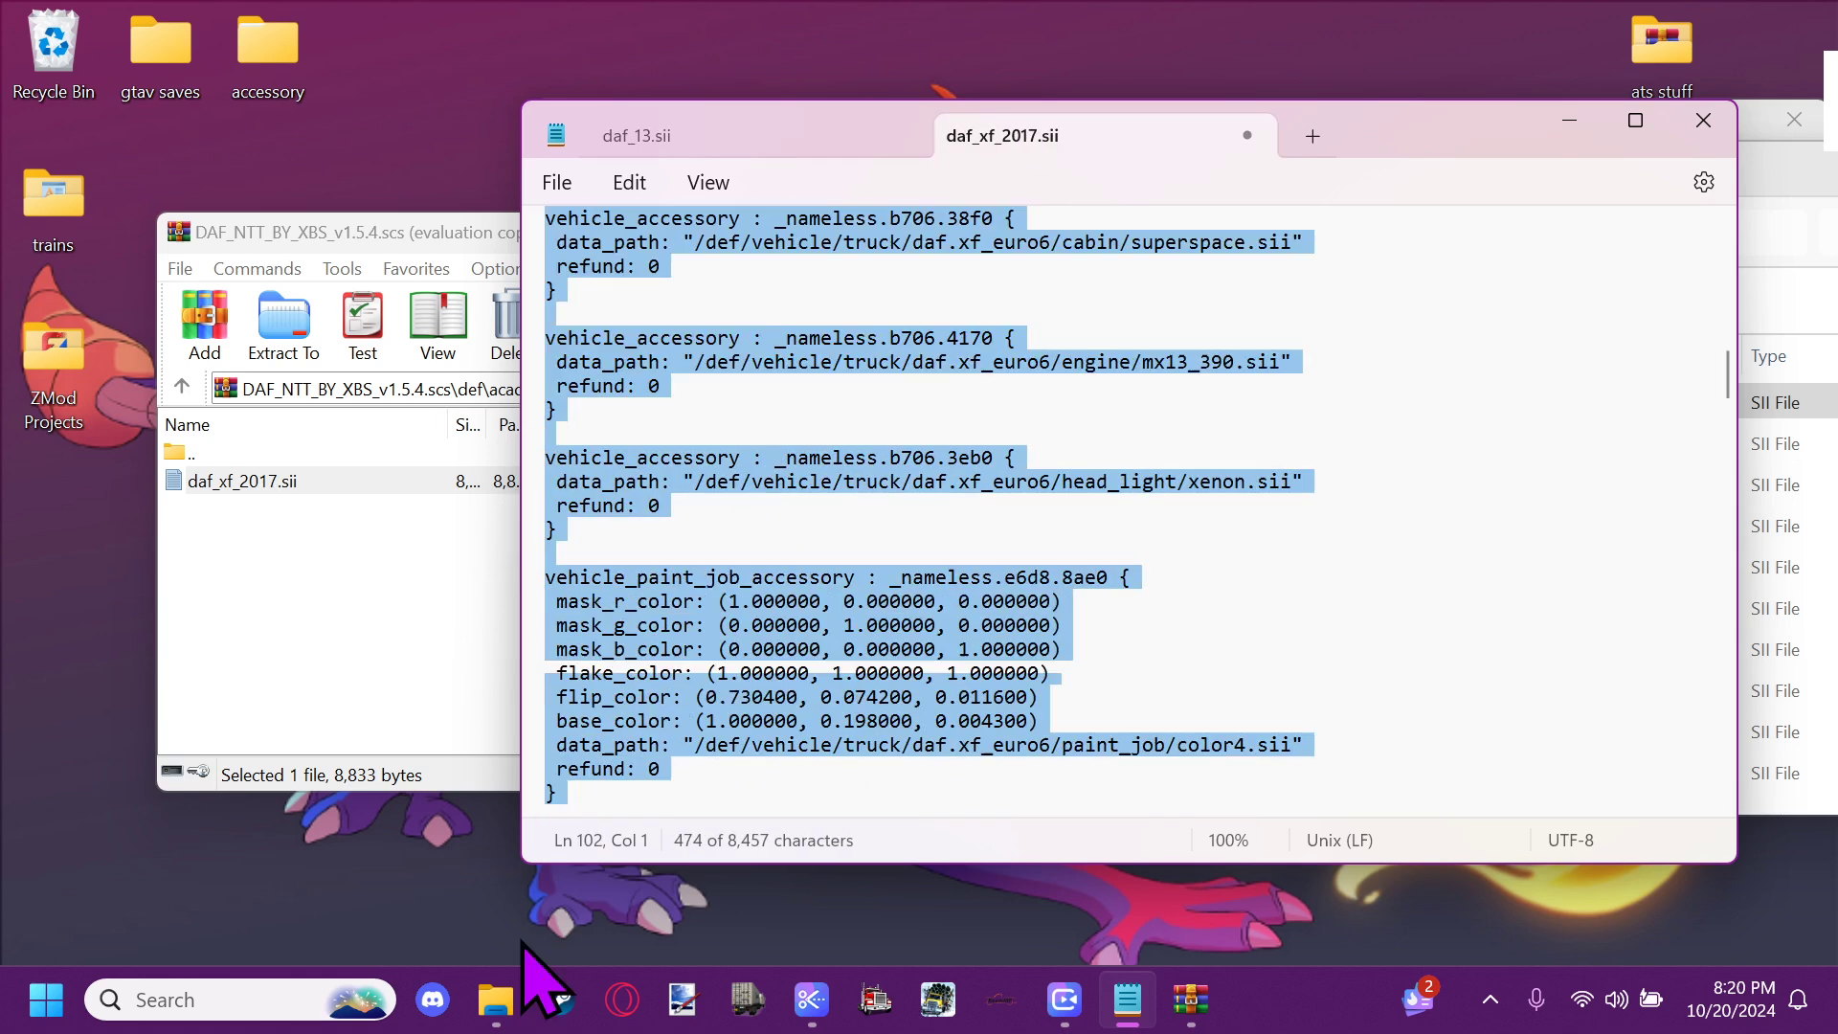
{"action": "key", "text": "Delete"}
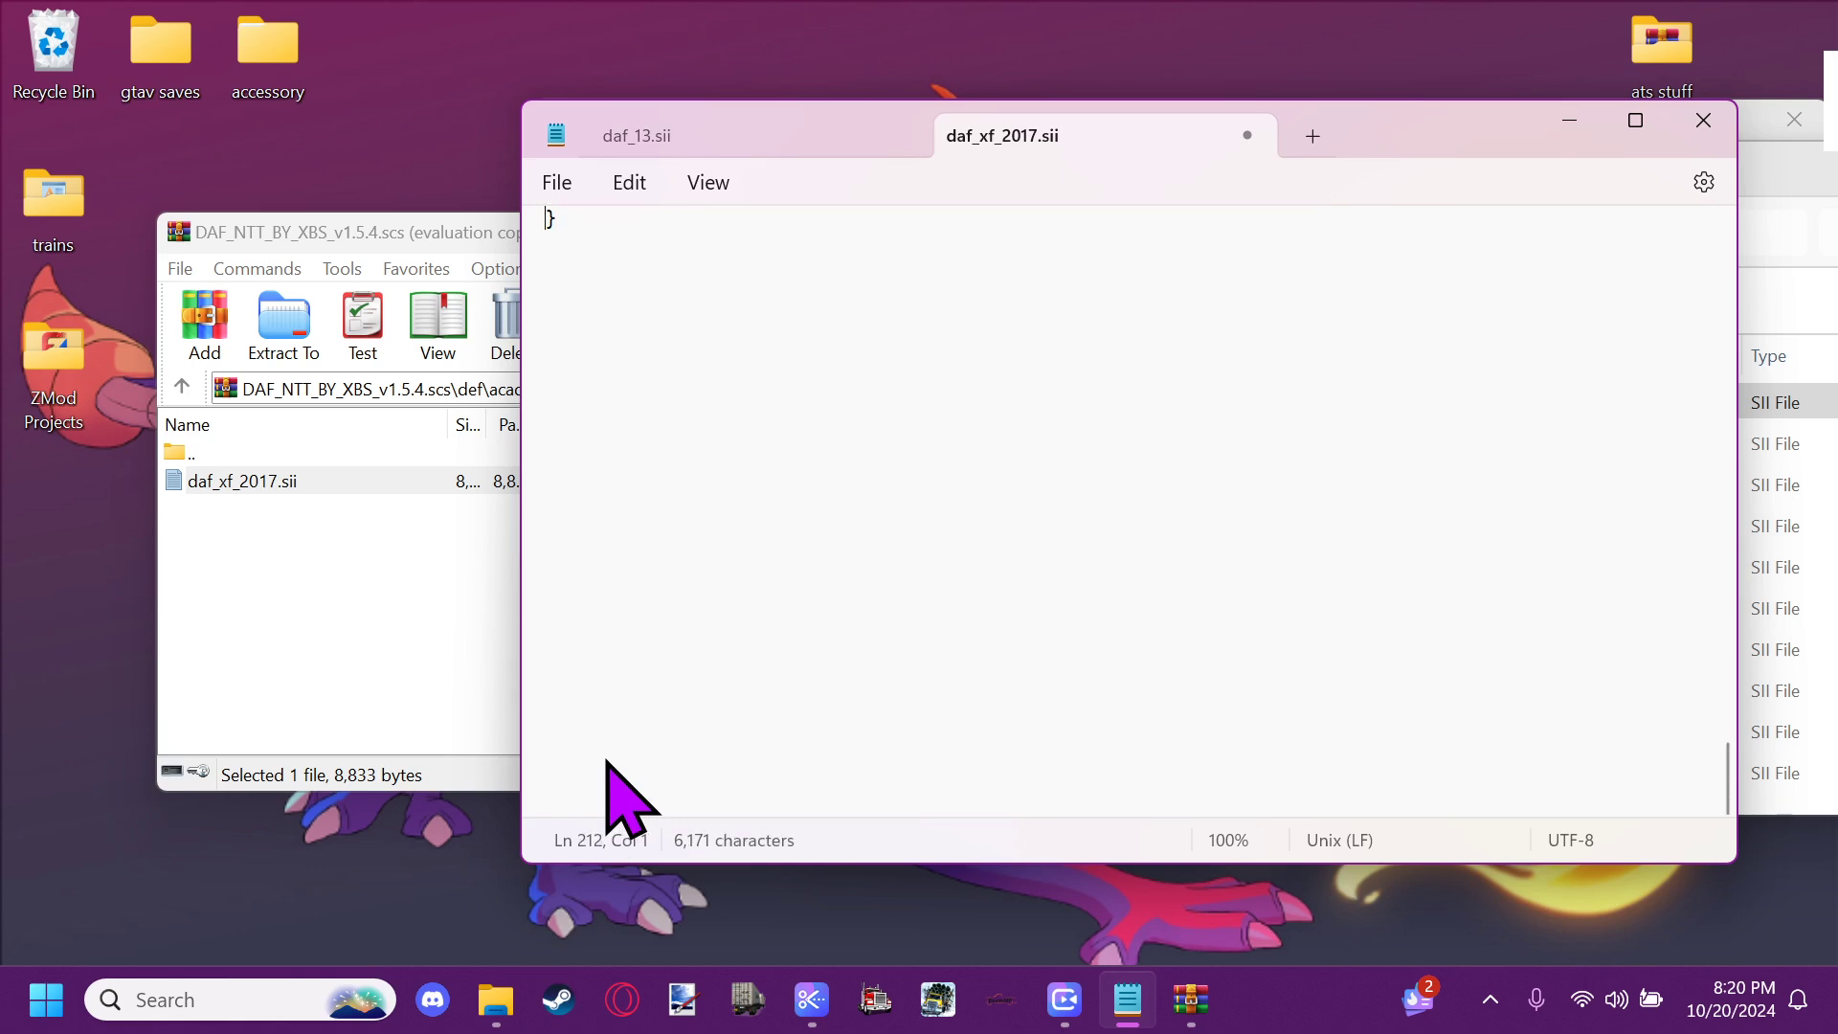
Number the pasted accessories entries in daf_xf_2017.sii from 0 for .daf13.data to 11 for .daf13.fnuts
{"action": "scroll", "coordinate": [882, 686], "scroll_direction": "up", "scroll_amount": 15}
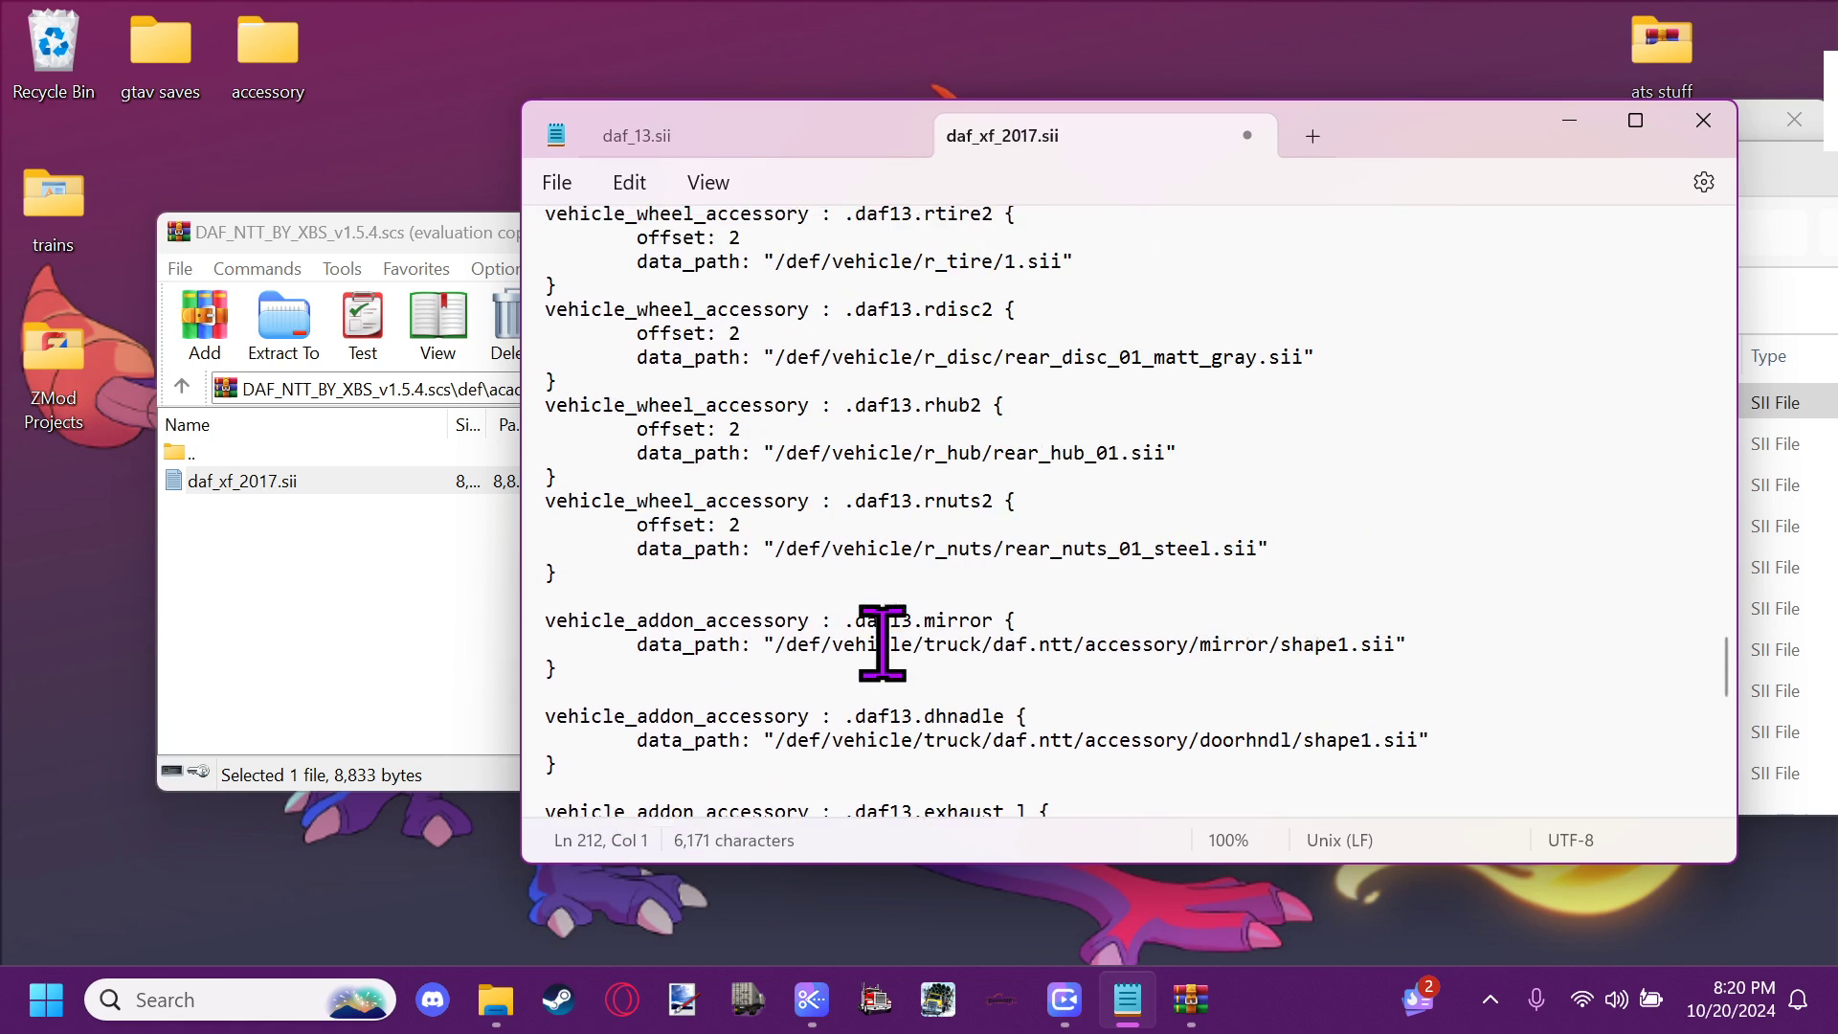
{"action": "scroll", "coordinate": [881, 687], "scroll_direction": "up", "scroll_amount": 10}
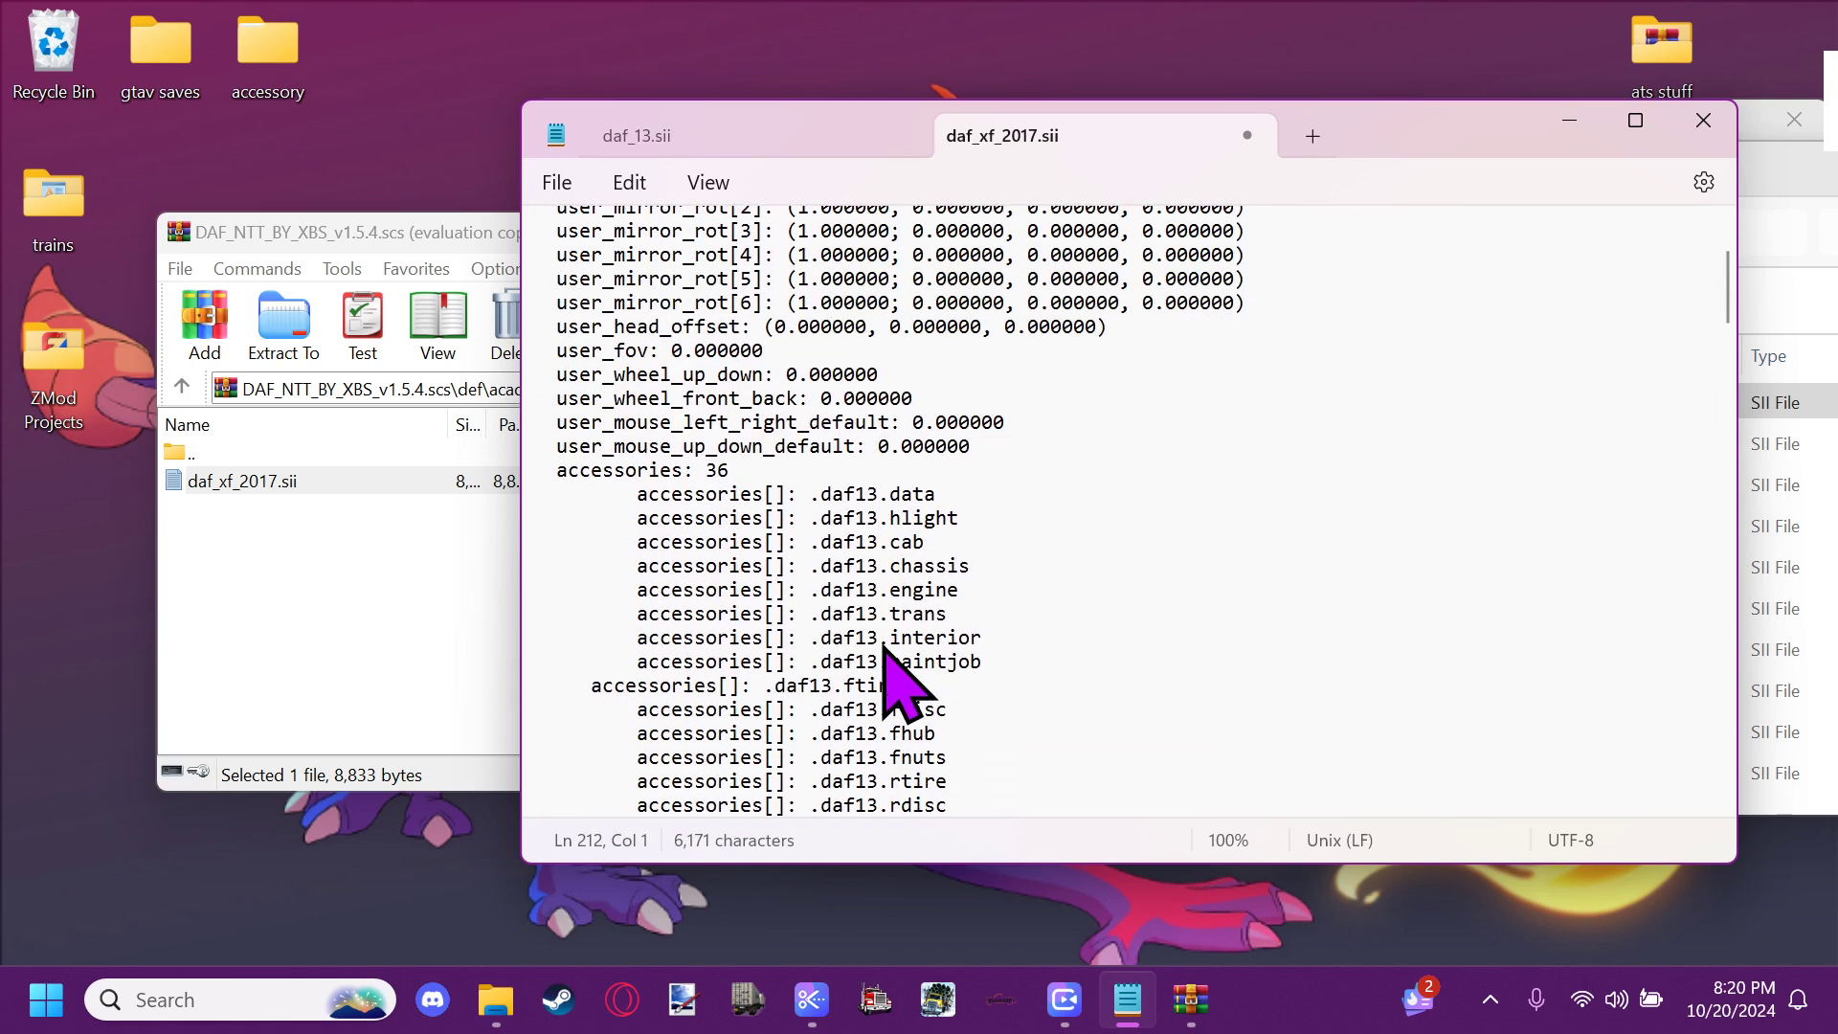
{"action": "left_click", "coordinate": [776, 494]}
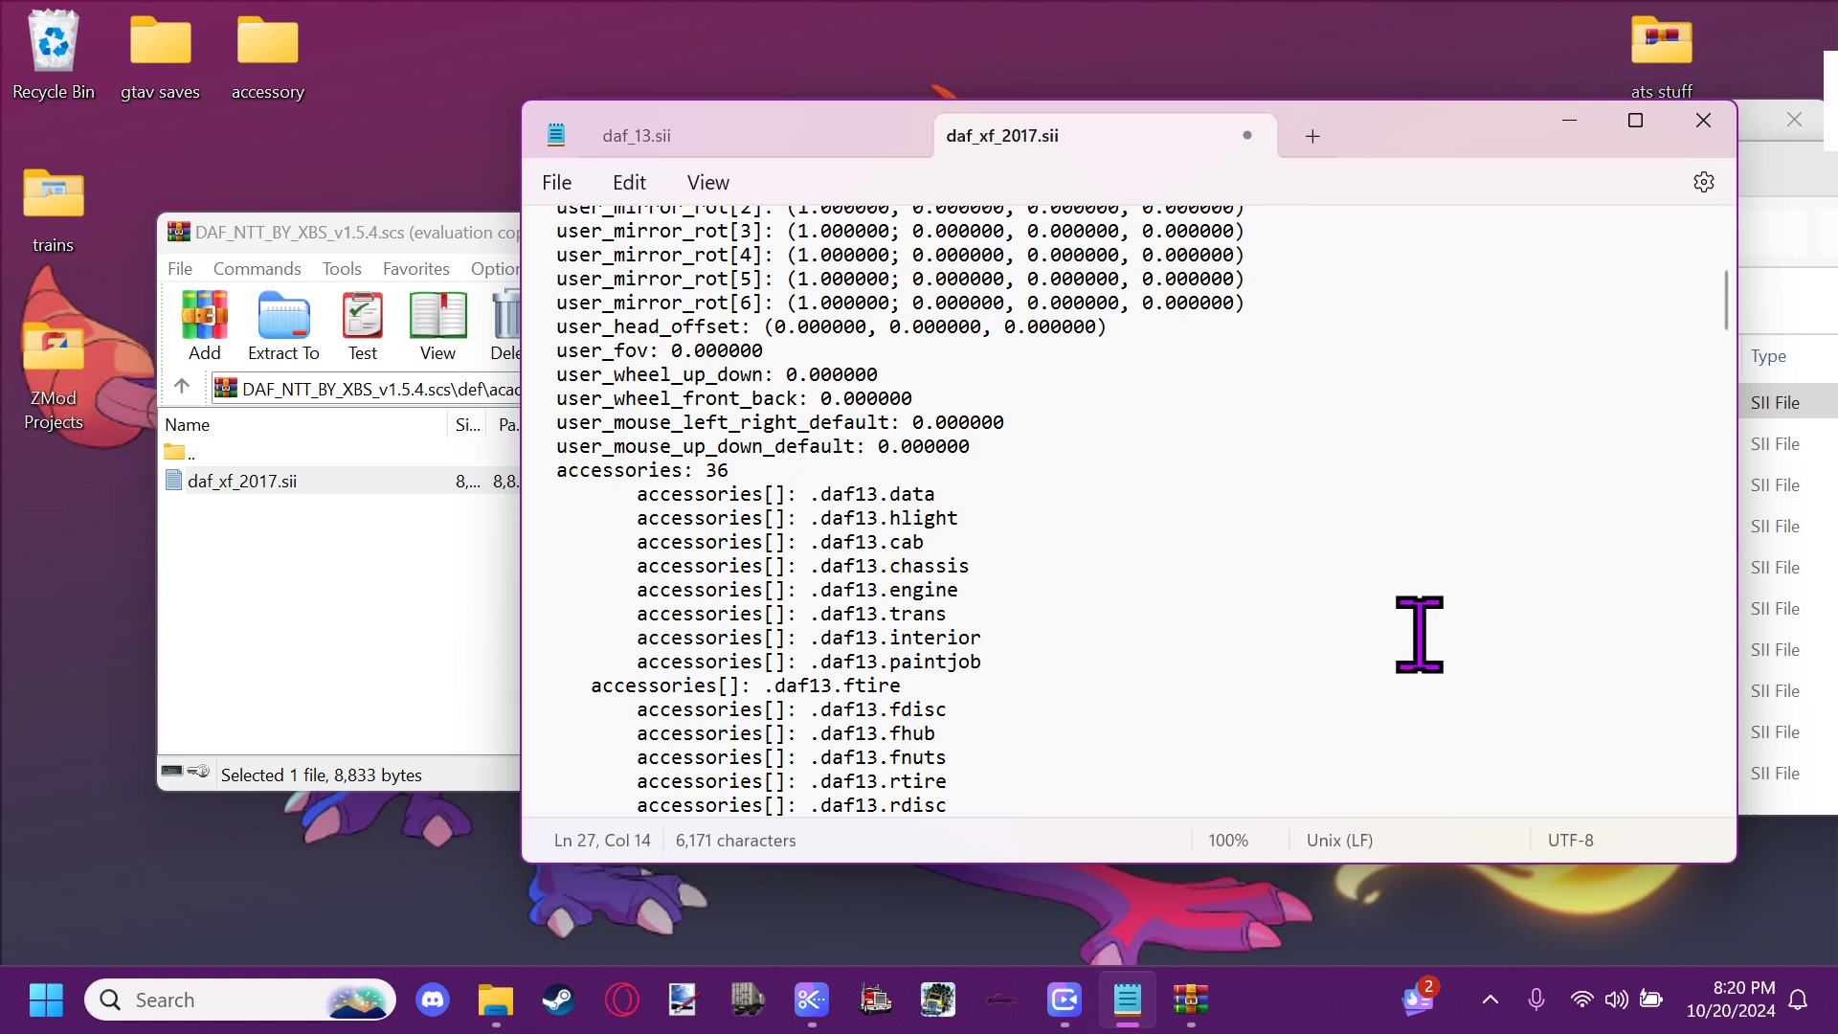
{"action": "type", "text": "0"}
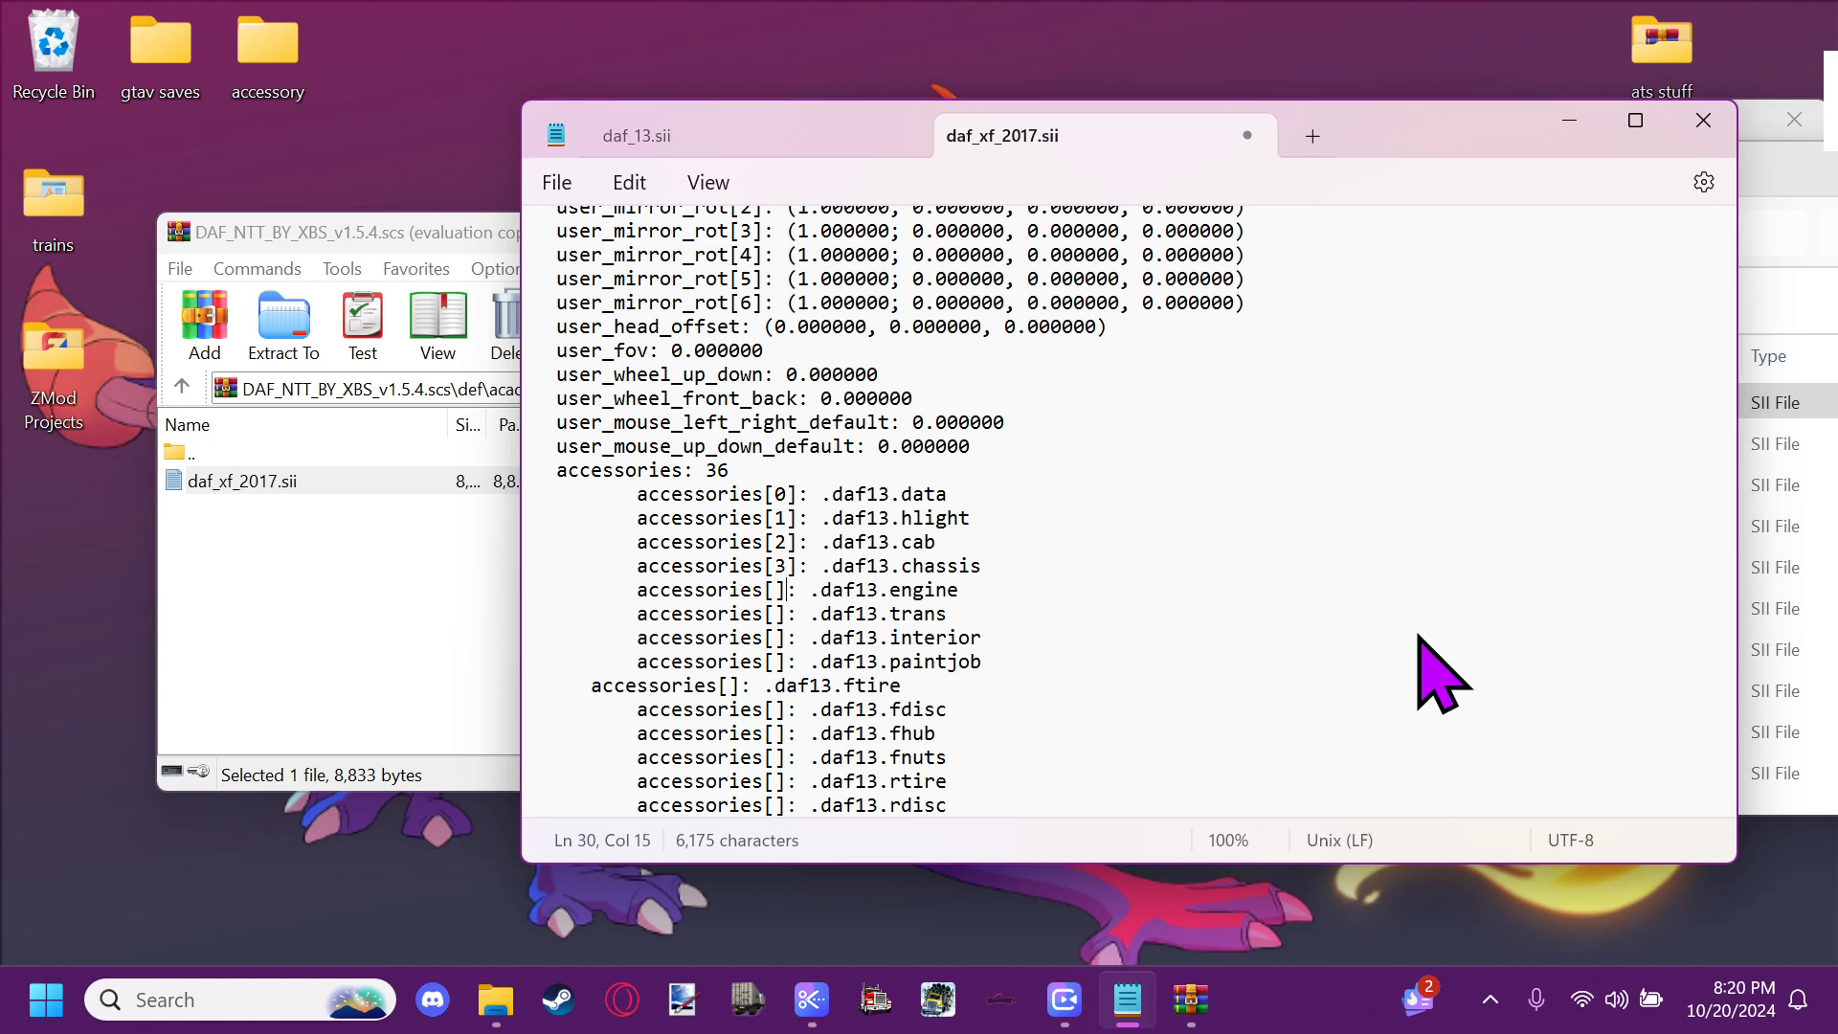
{"action": "type", "text": "4"}
{"action": "key", "text": "Down"}
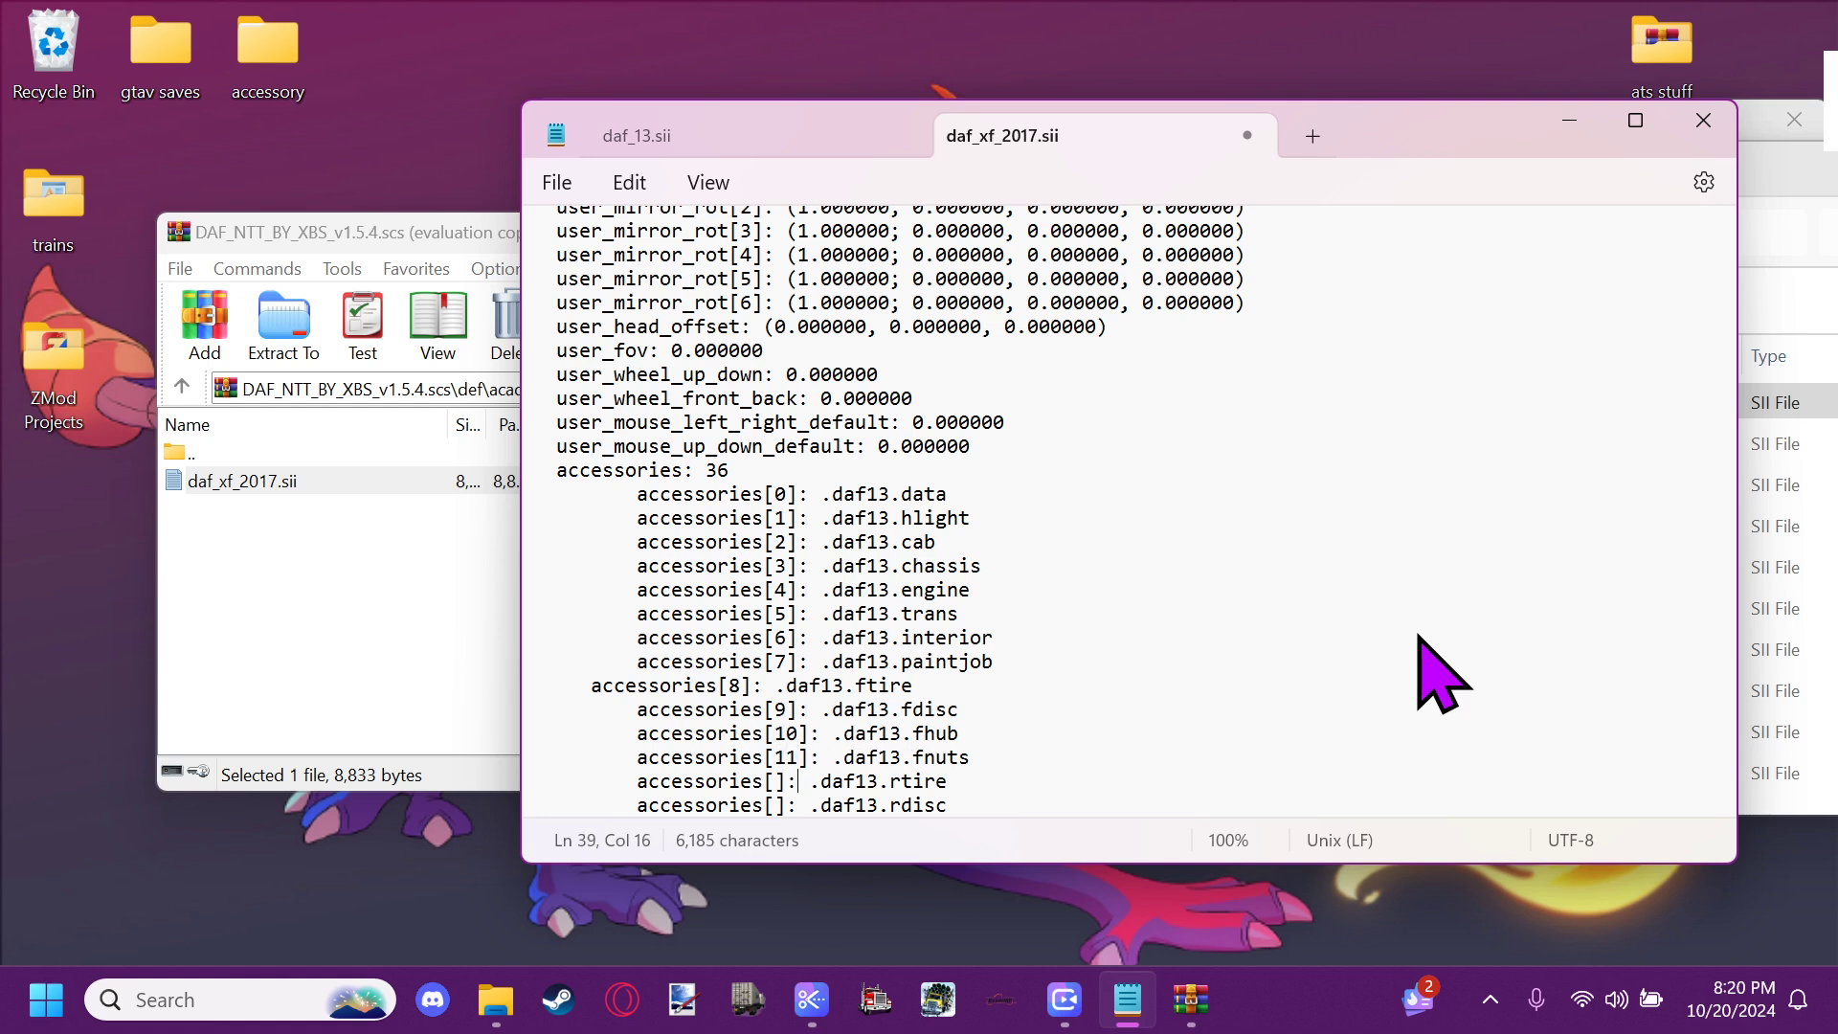
Continue numbering the accessories entries in daf_xf_2017.sii, from 12 for .daf13.rtire to 20 for .daf13.mirror
{"action": "type", "text": "1"}
{"action": "key", "text": "Down"}
{"action": "key", "text": "Left"}
{"action": "type", "text": "1"}
{"action": "key", "text": "Down"}
{"action": "key", "text": "Left"}
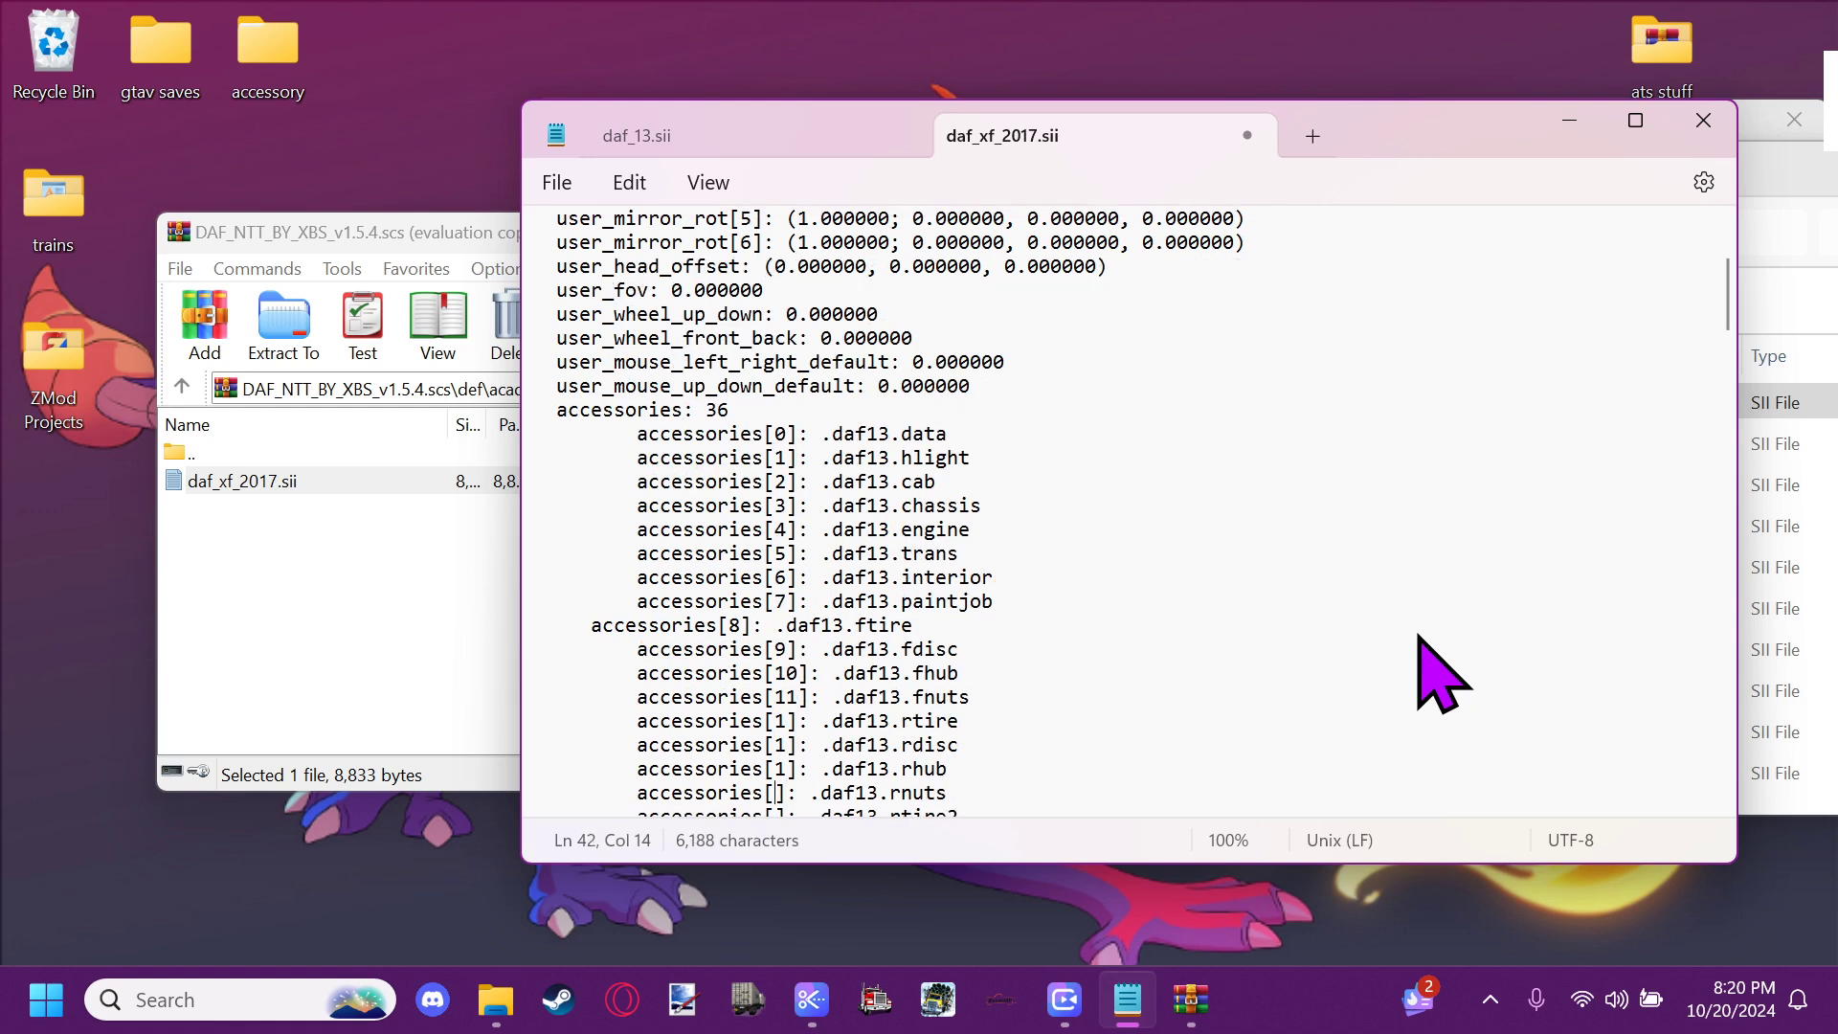
{"action": "type", "text": "1"}
{"action": "key", "text": "Down"}
{"action": "key", "text": "Left"}
{"action": "type", "text": "1"}
{"action": "key", "text": "Down"}
{"action": "type", "text": "1"}
{"action": "key", "text": "Down"}
{"action": "key", "text": "Left"}
{"action": "type", "text": "1"}
{"action": "key", "text": "Down"}
{"action": "key", "text": "Left"}
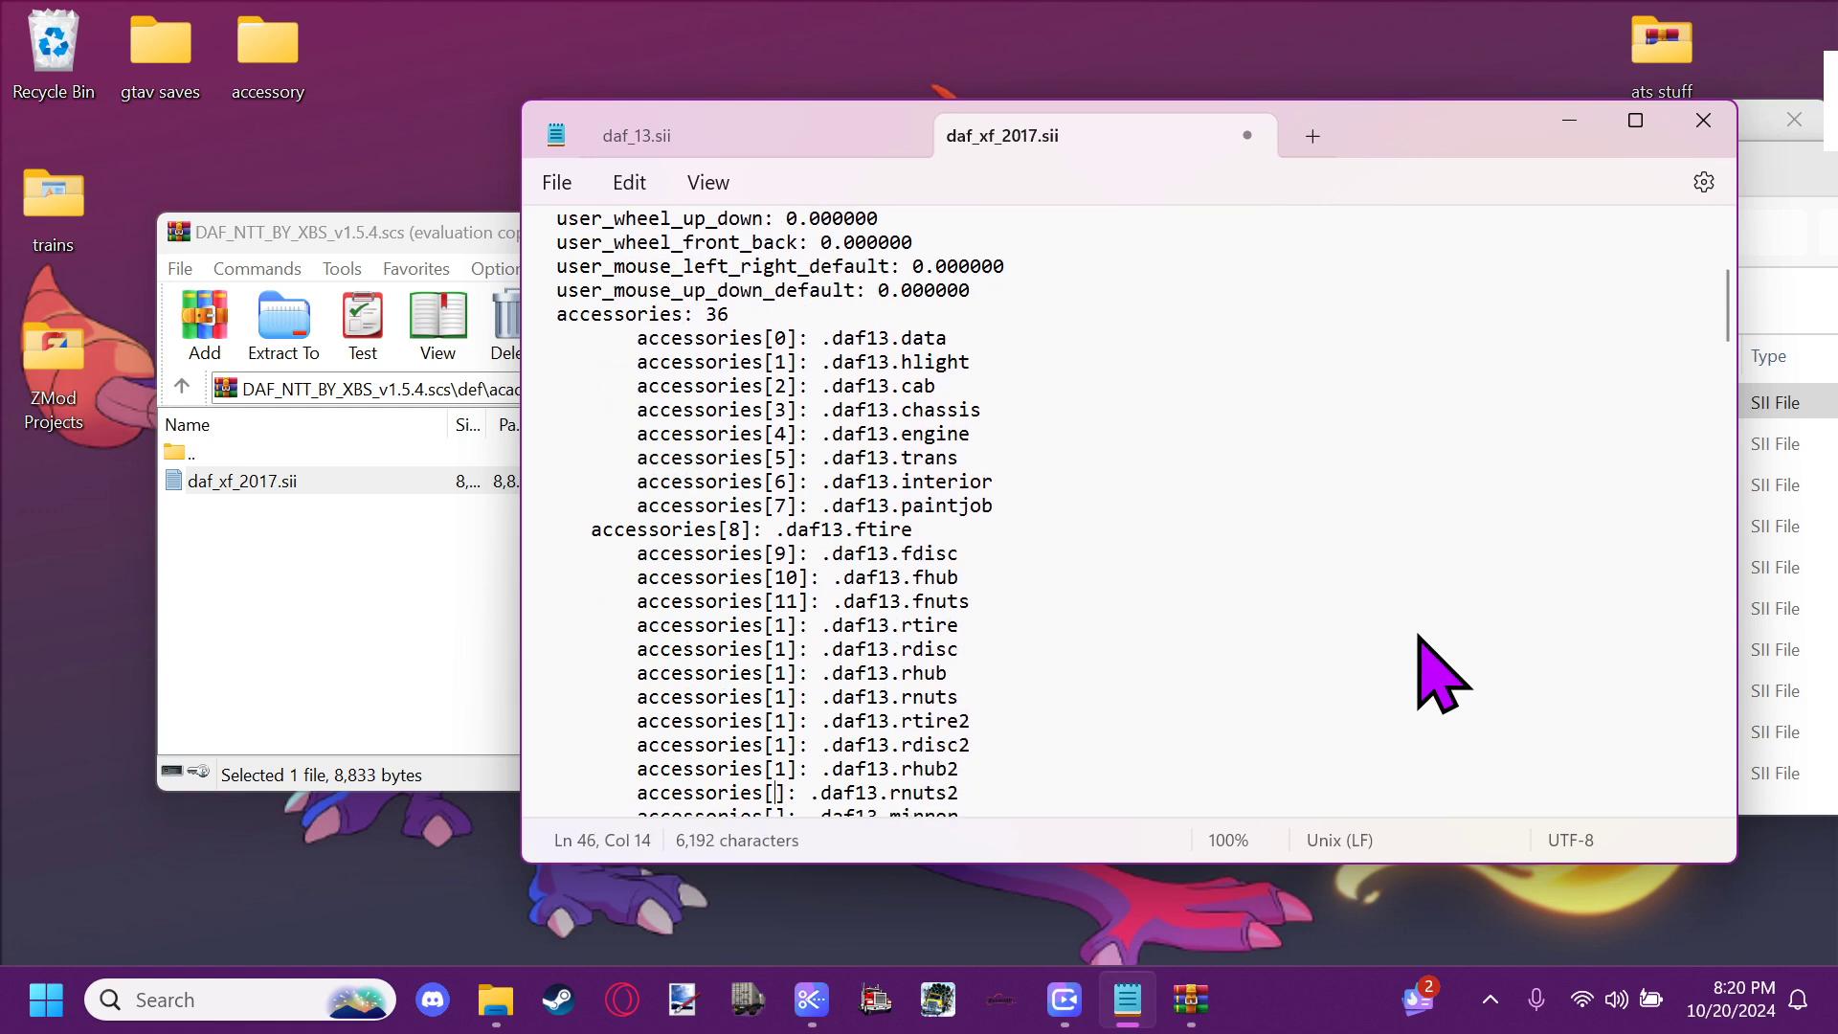
{"action": "type", "text": "1"}
{"action": "key", "text": "Down"}
{"action": "key", "text": "Left"}
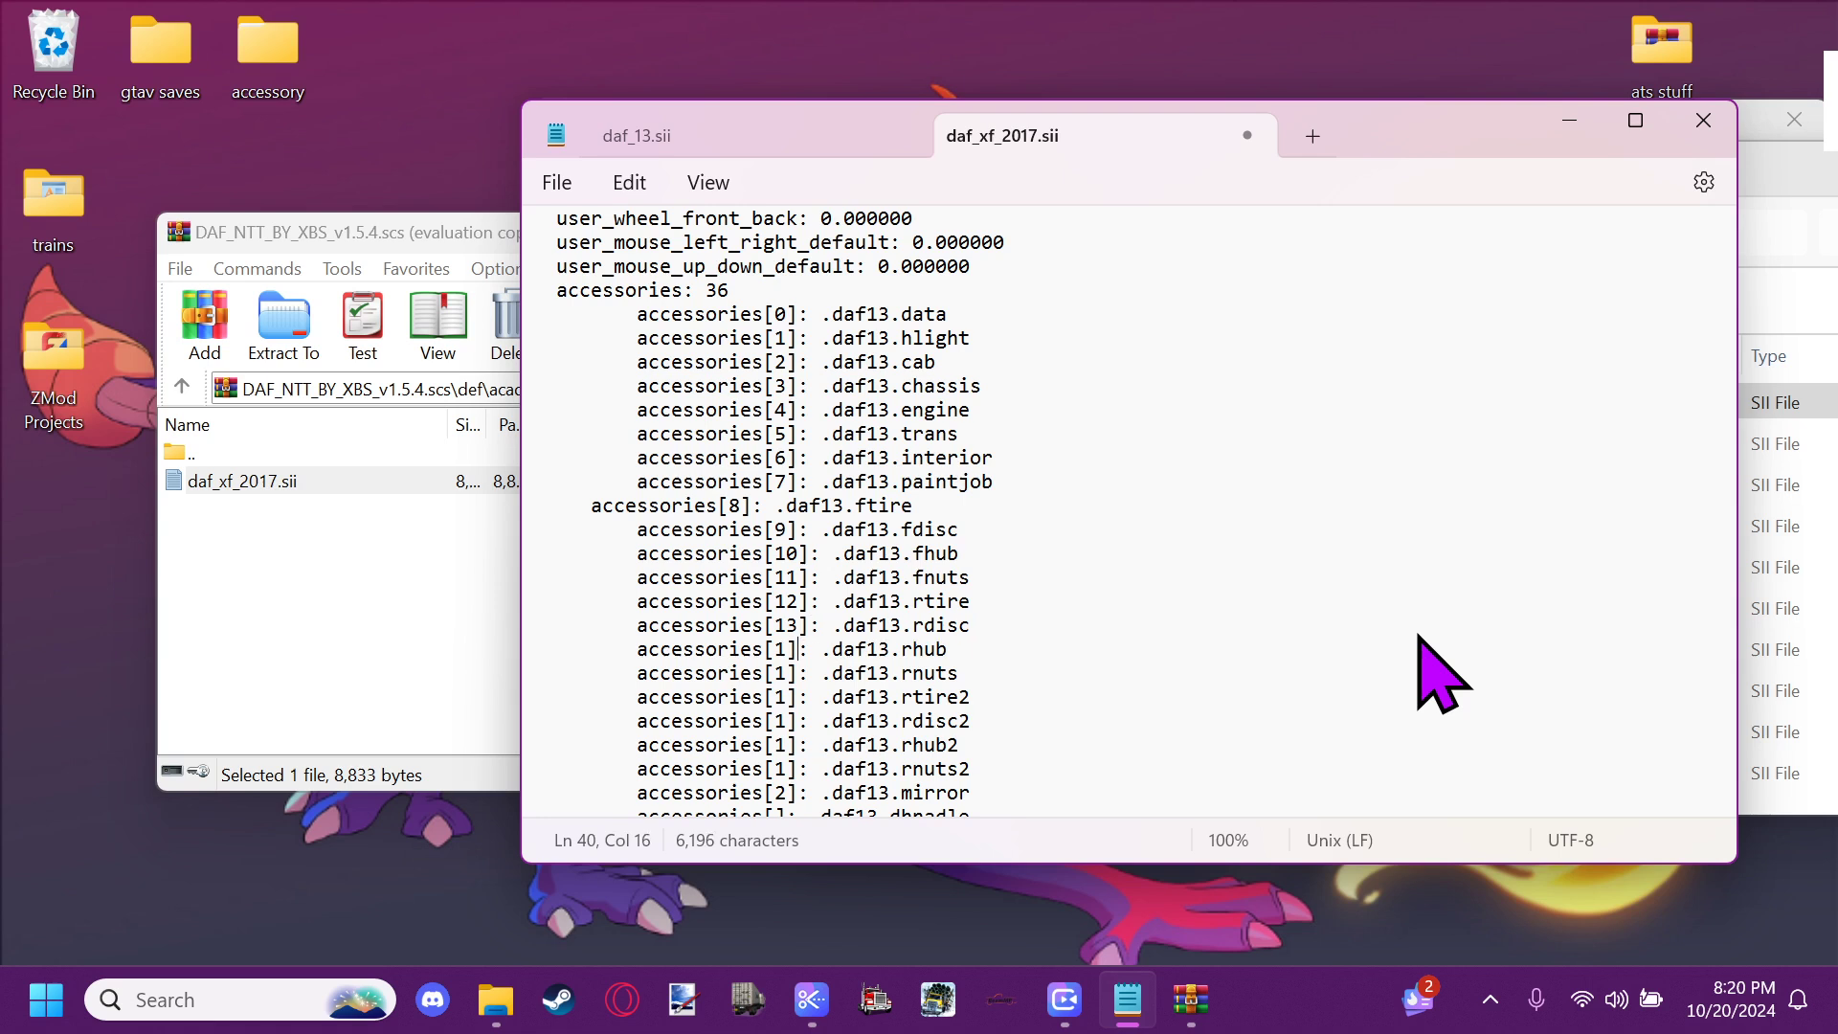
{"action": "type", "text": "4"}
{"action": "key", "text": "Down"}
{"action": "key", "text": "Left"}
{"action": "type", "text": "7"}
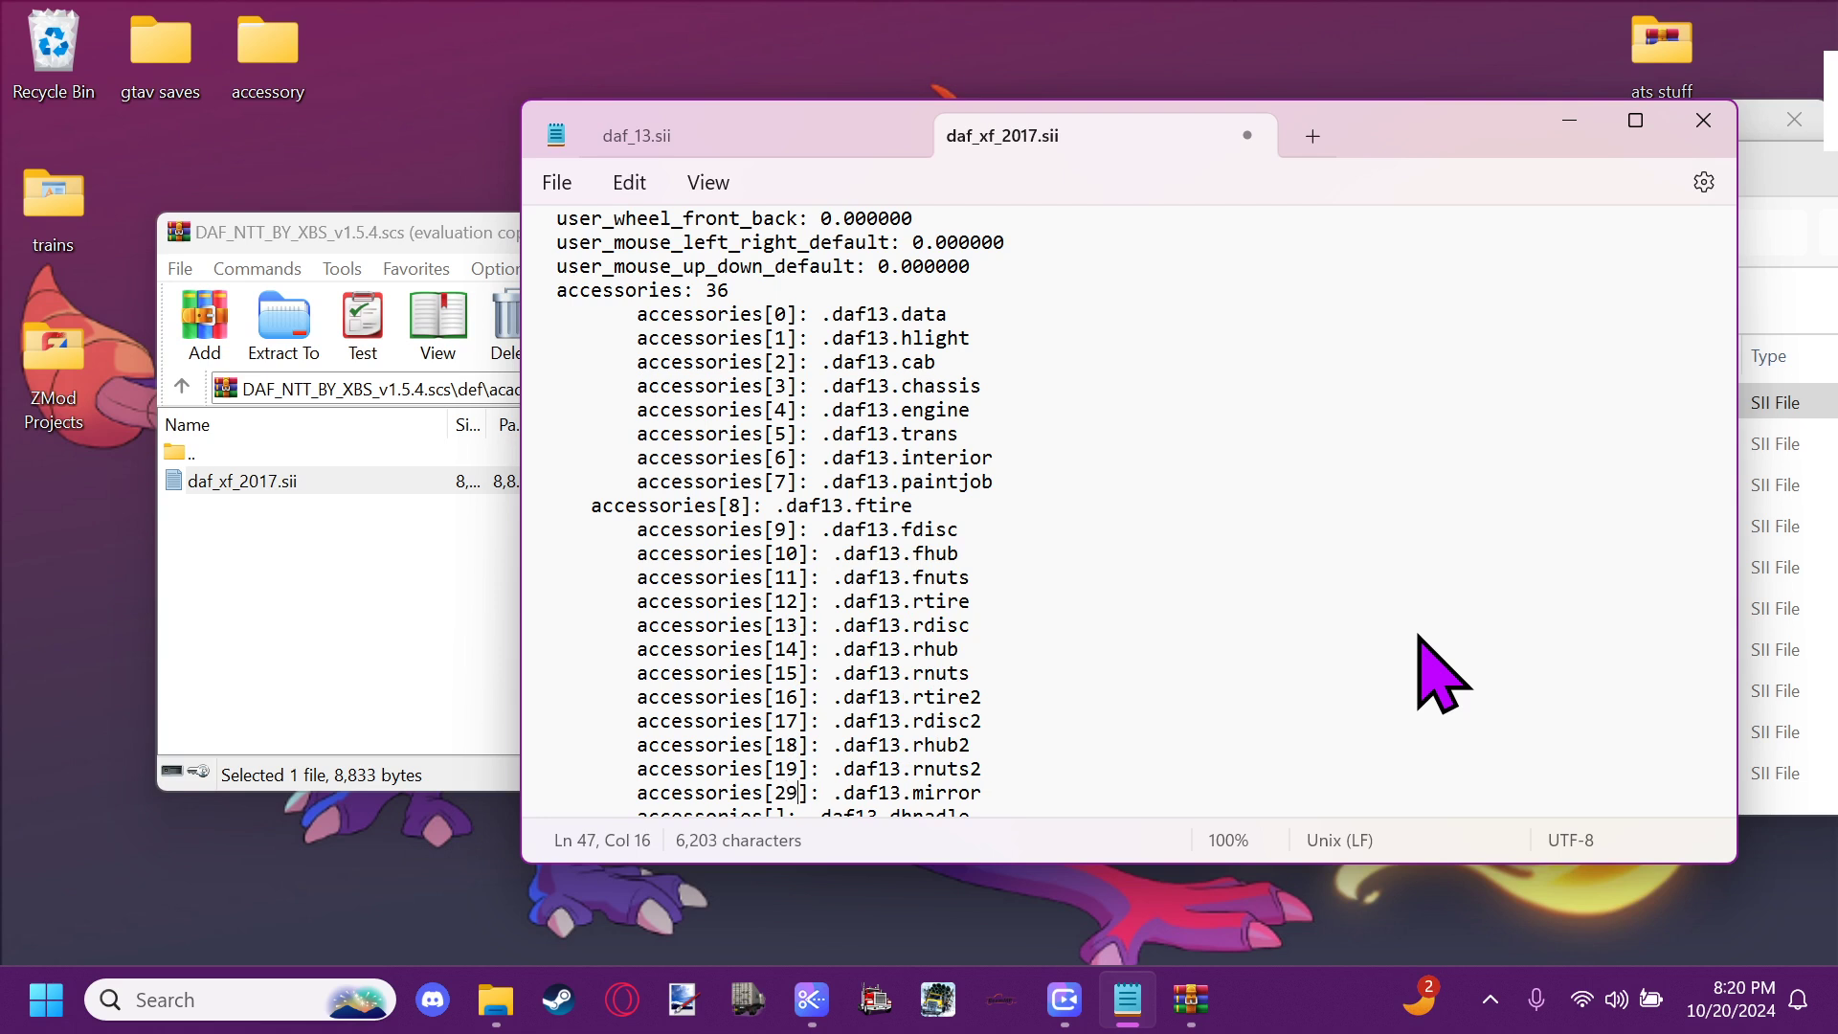
{"action": "key", "text": "Down"}
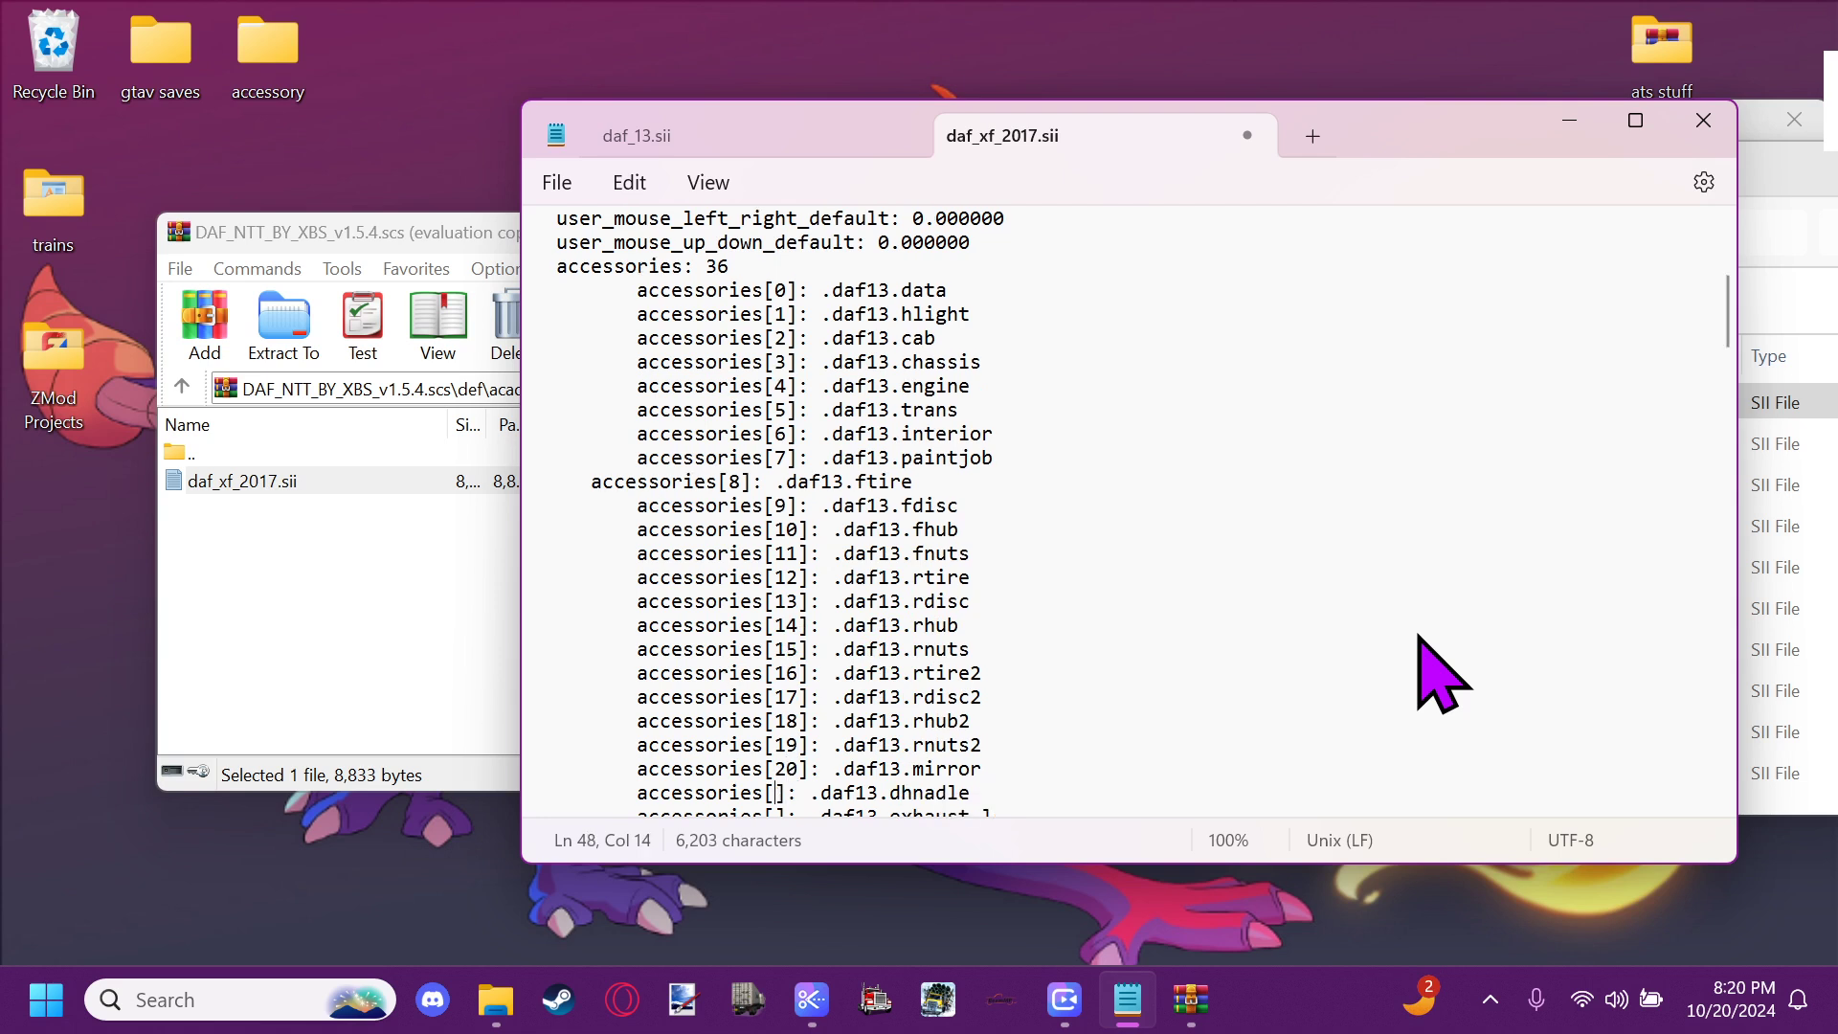
Number the next accessories entries in daf_xf_2017.sii from 21 for .daf13.dhnadle to 30 for .daf13.steering_w
{"action": "type", "text": "2"}
{"action": "type", "text": "2"}
{"action": "key", "text": "Down"}
{"action": "key", "text": "Left"}
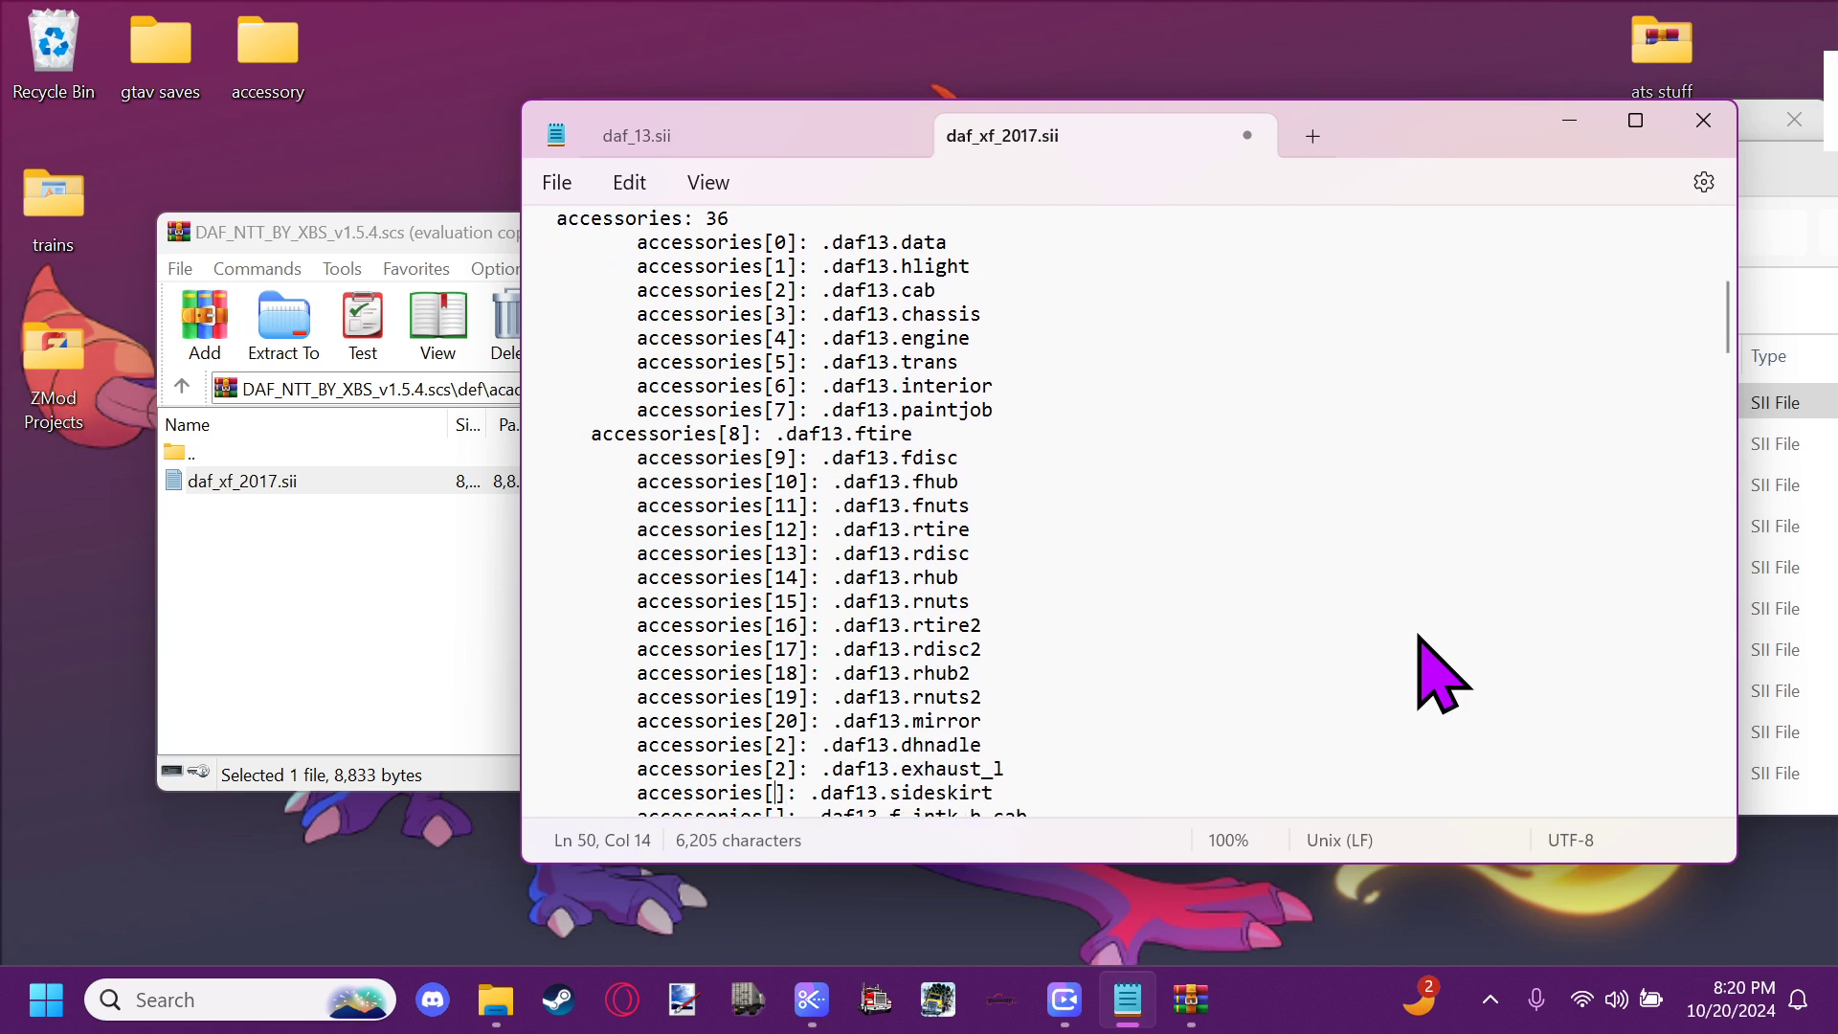
{"action": "type", "text": "2"}
{"action": "key", "text": "Down"}
{"action": "key", "text": "Left"}
{"action": "type", "text": "2"}
{"action": "key", "text": "Down"}
{"action": "key", "text": "Left"}
{"action": "type", "text": "2"}
{"action": "key", "text": "Down"}
{"action": "key", "text": "Left"}
{"action": "type", "text": "2"}
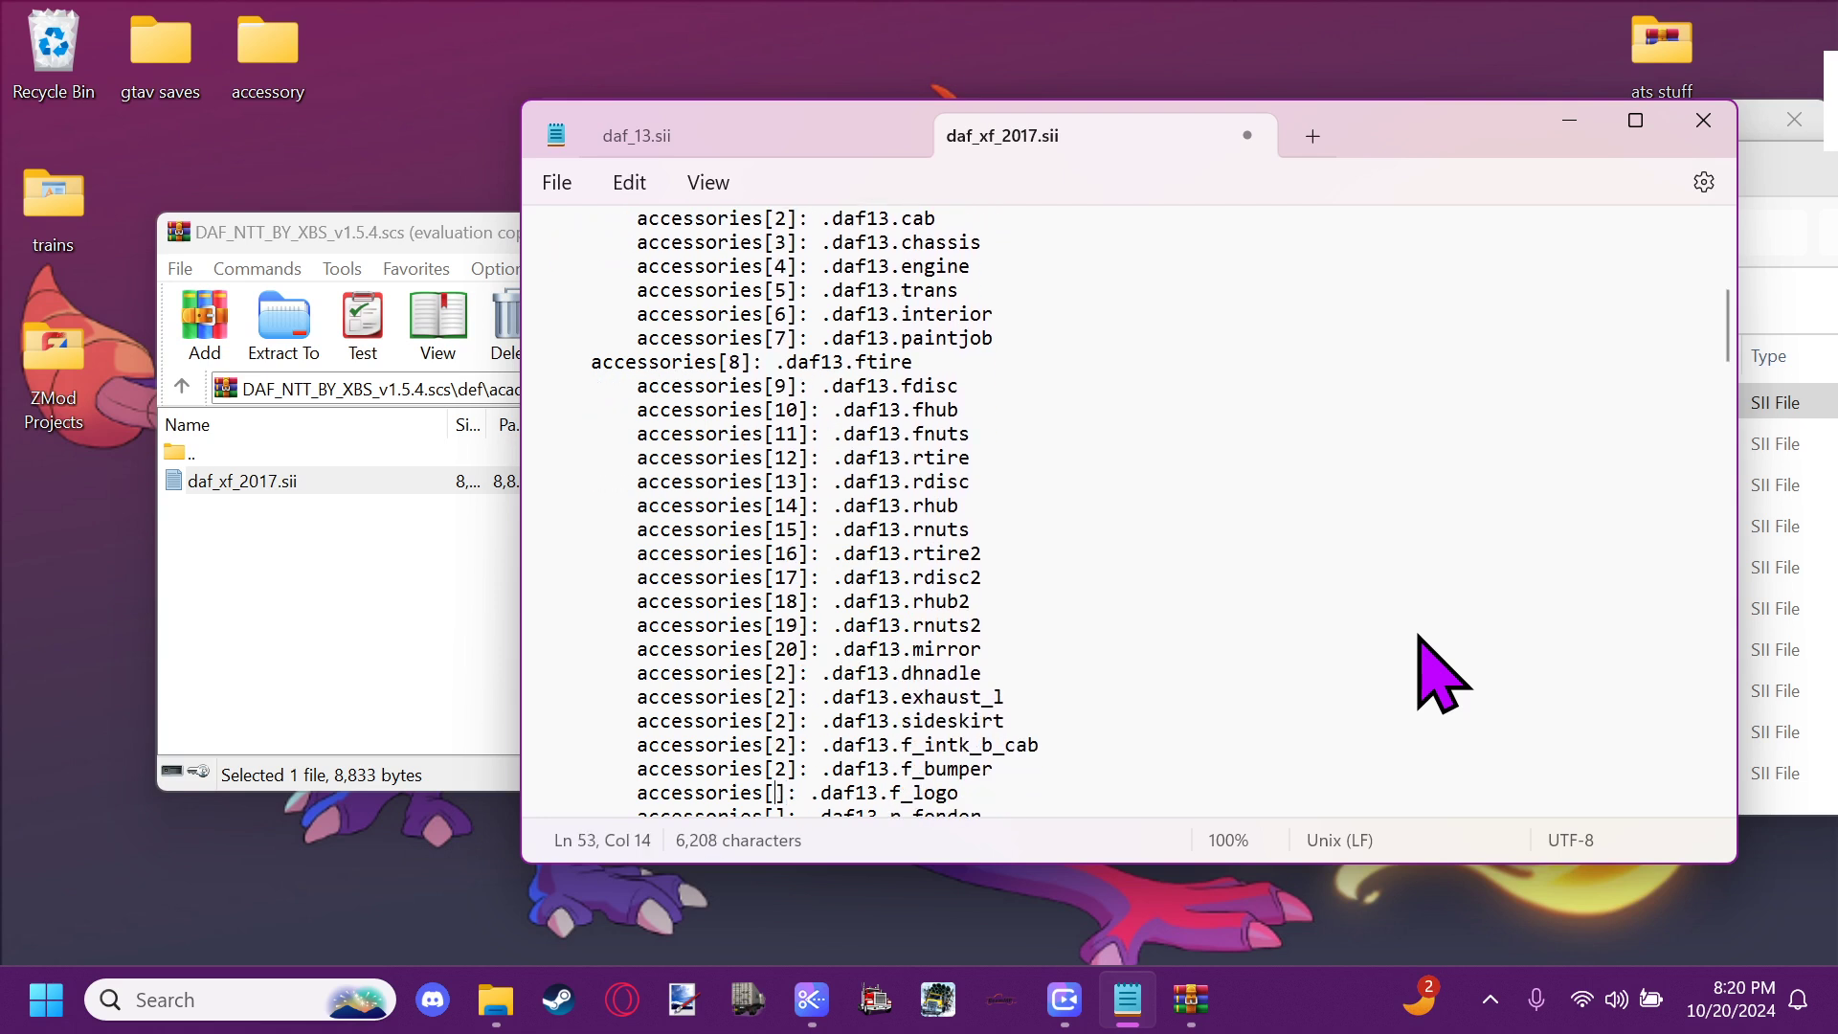
{"action": "key", "text": "Down"}
{"action": "key", "text": "Left"}
{"action": "type", "text": "2"}
{"action": "key", "text": "Down"}
{"action": "key", "text": "Left"}
{"action": "type", "text": "2"}
{"action": "key", "text": "Down"}
{"action": "key", "text": "Left"}
{"action": "type", "text": "2"}
{"action": "key", "text": "Down"}
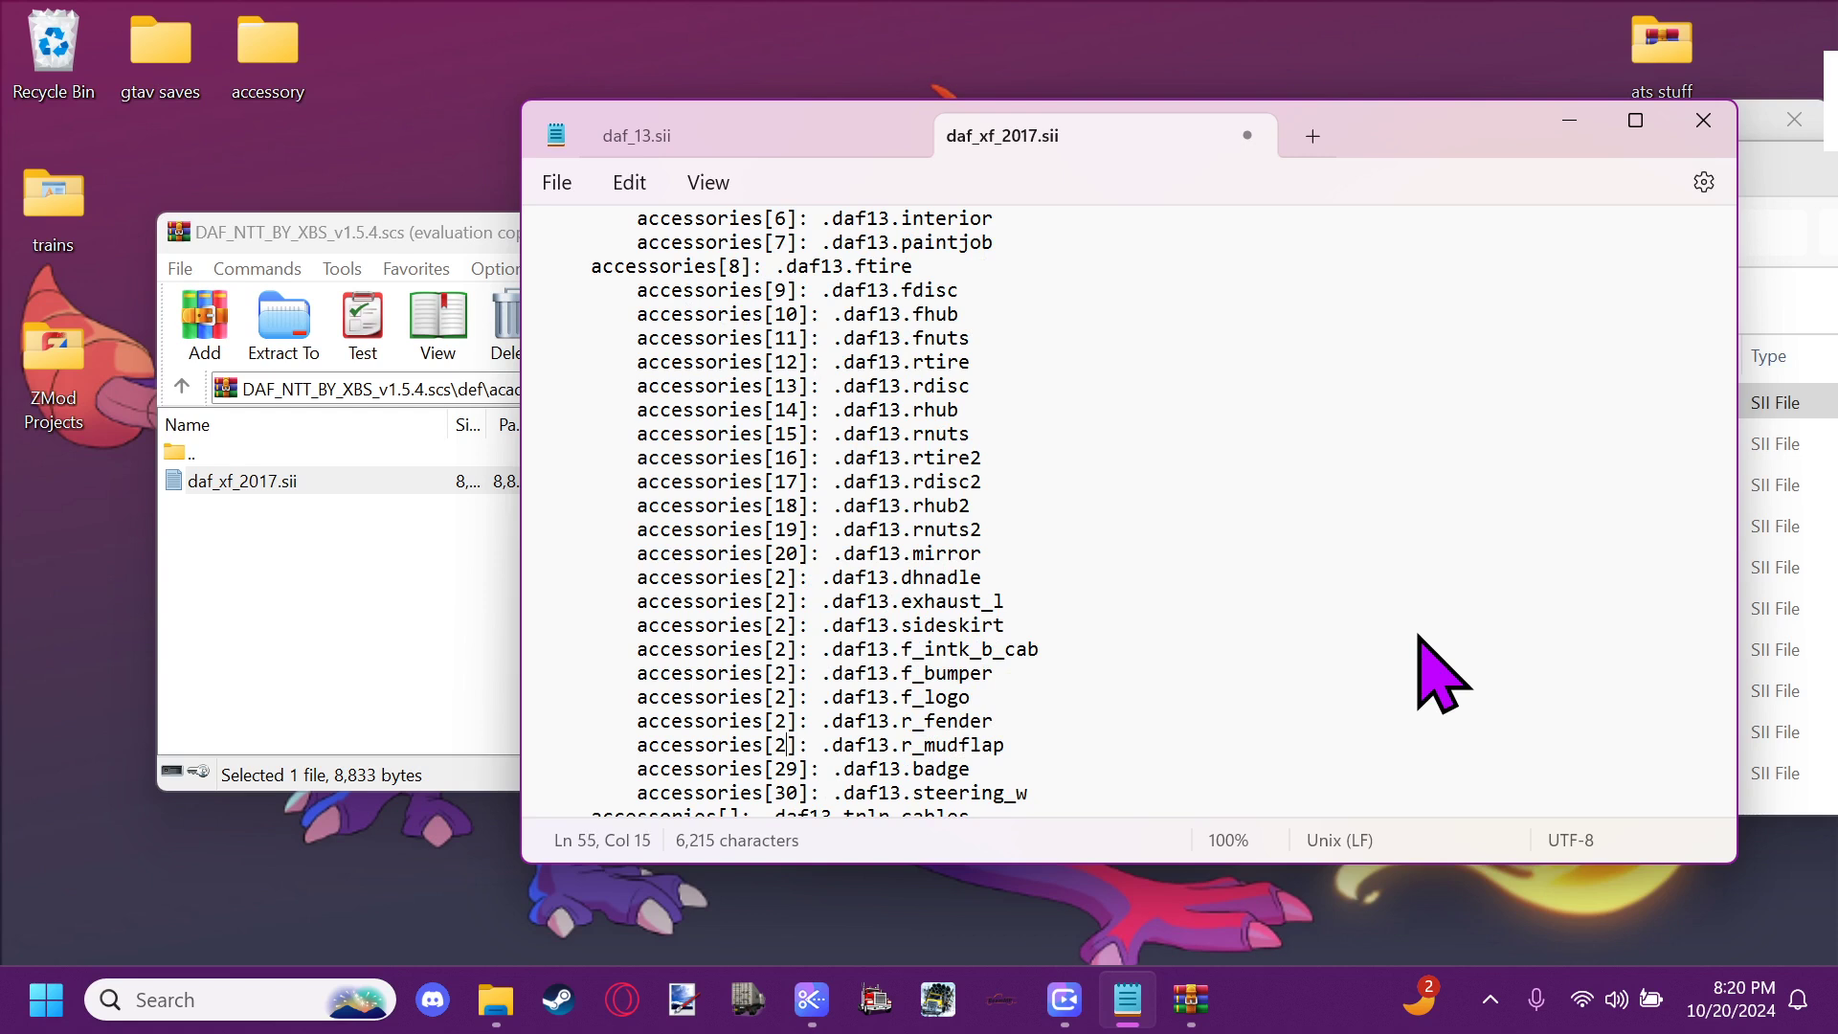
{"action": "key", "text": "Left"}
{"action": "type", "text": "7"}
{"action": "key", "text": "Up"}
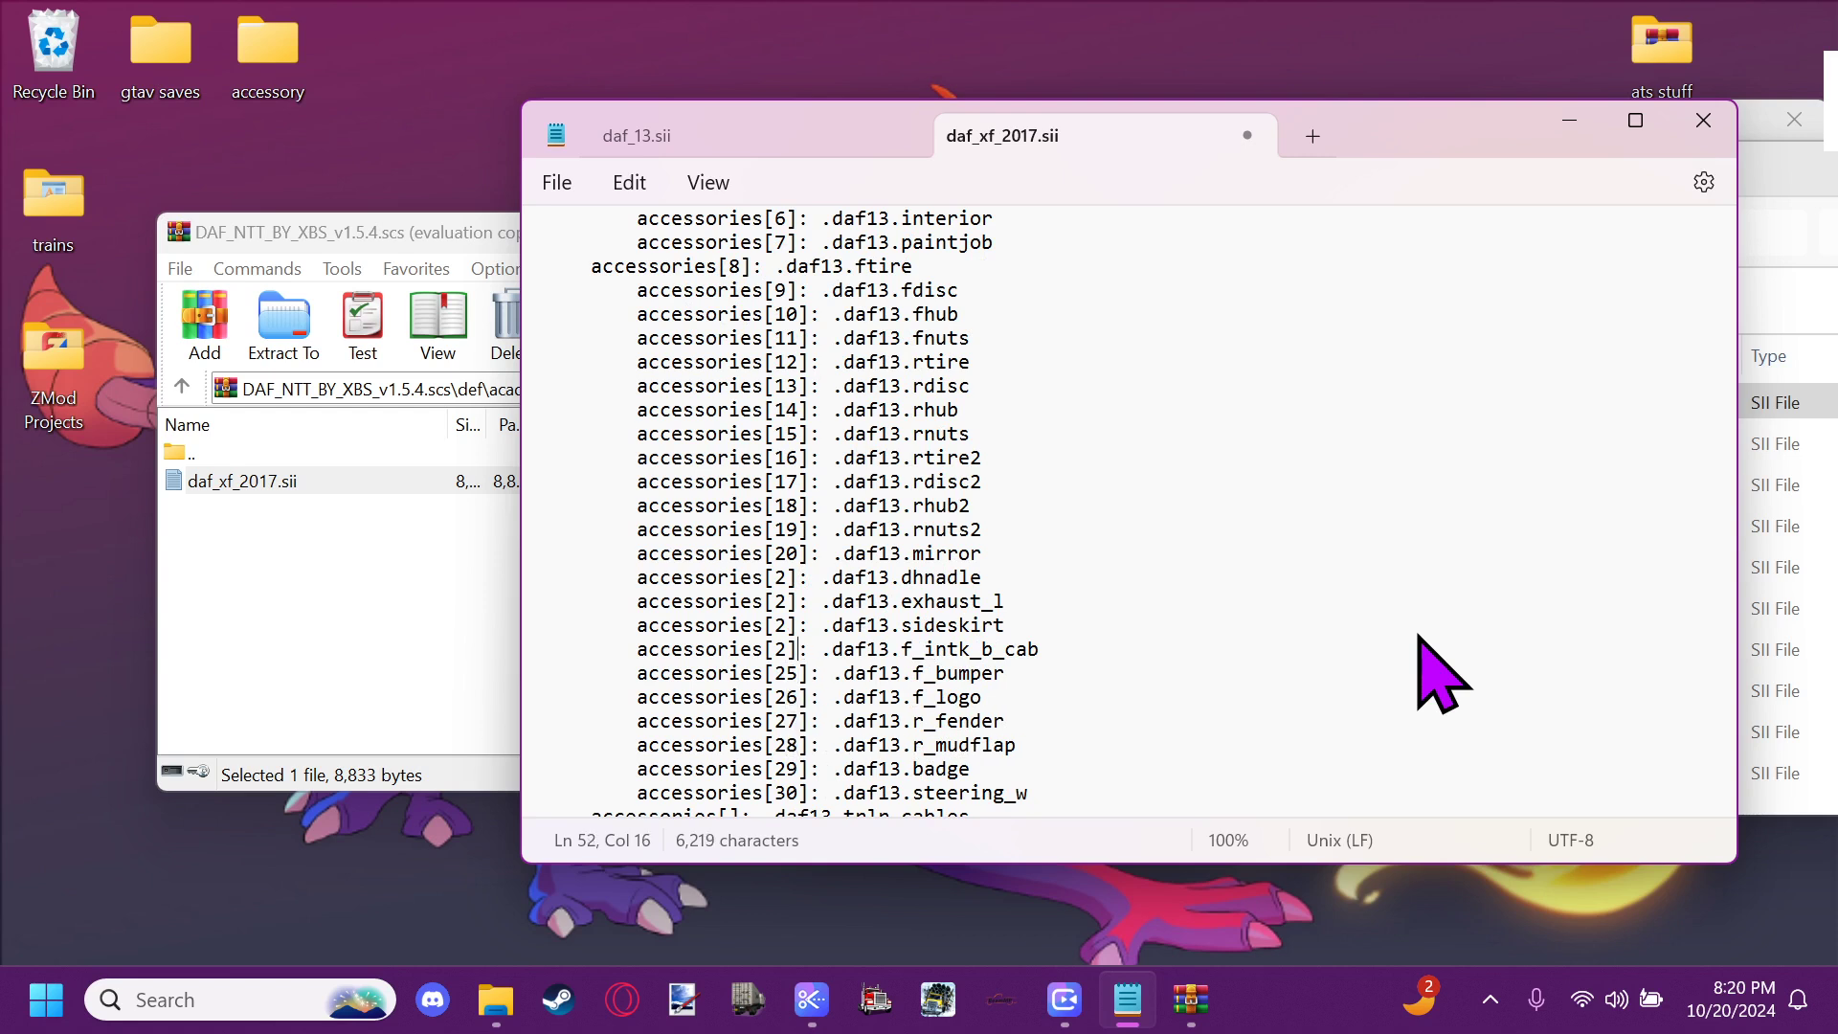
{"action": "type", "text": "4"}
{"action": "key", "text": "Up"}
{"action": "key", "text": "Left"}
{"action": "type", "text": "3"}
{"action": "key", "text": "Up"}
{"action": "key", "text": "Left"}
{"action": "type", "text": "2"}
{"action": "key", "text": "Up"}
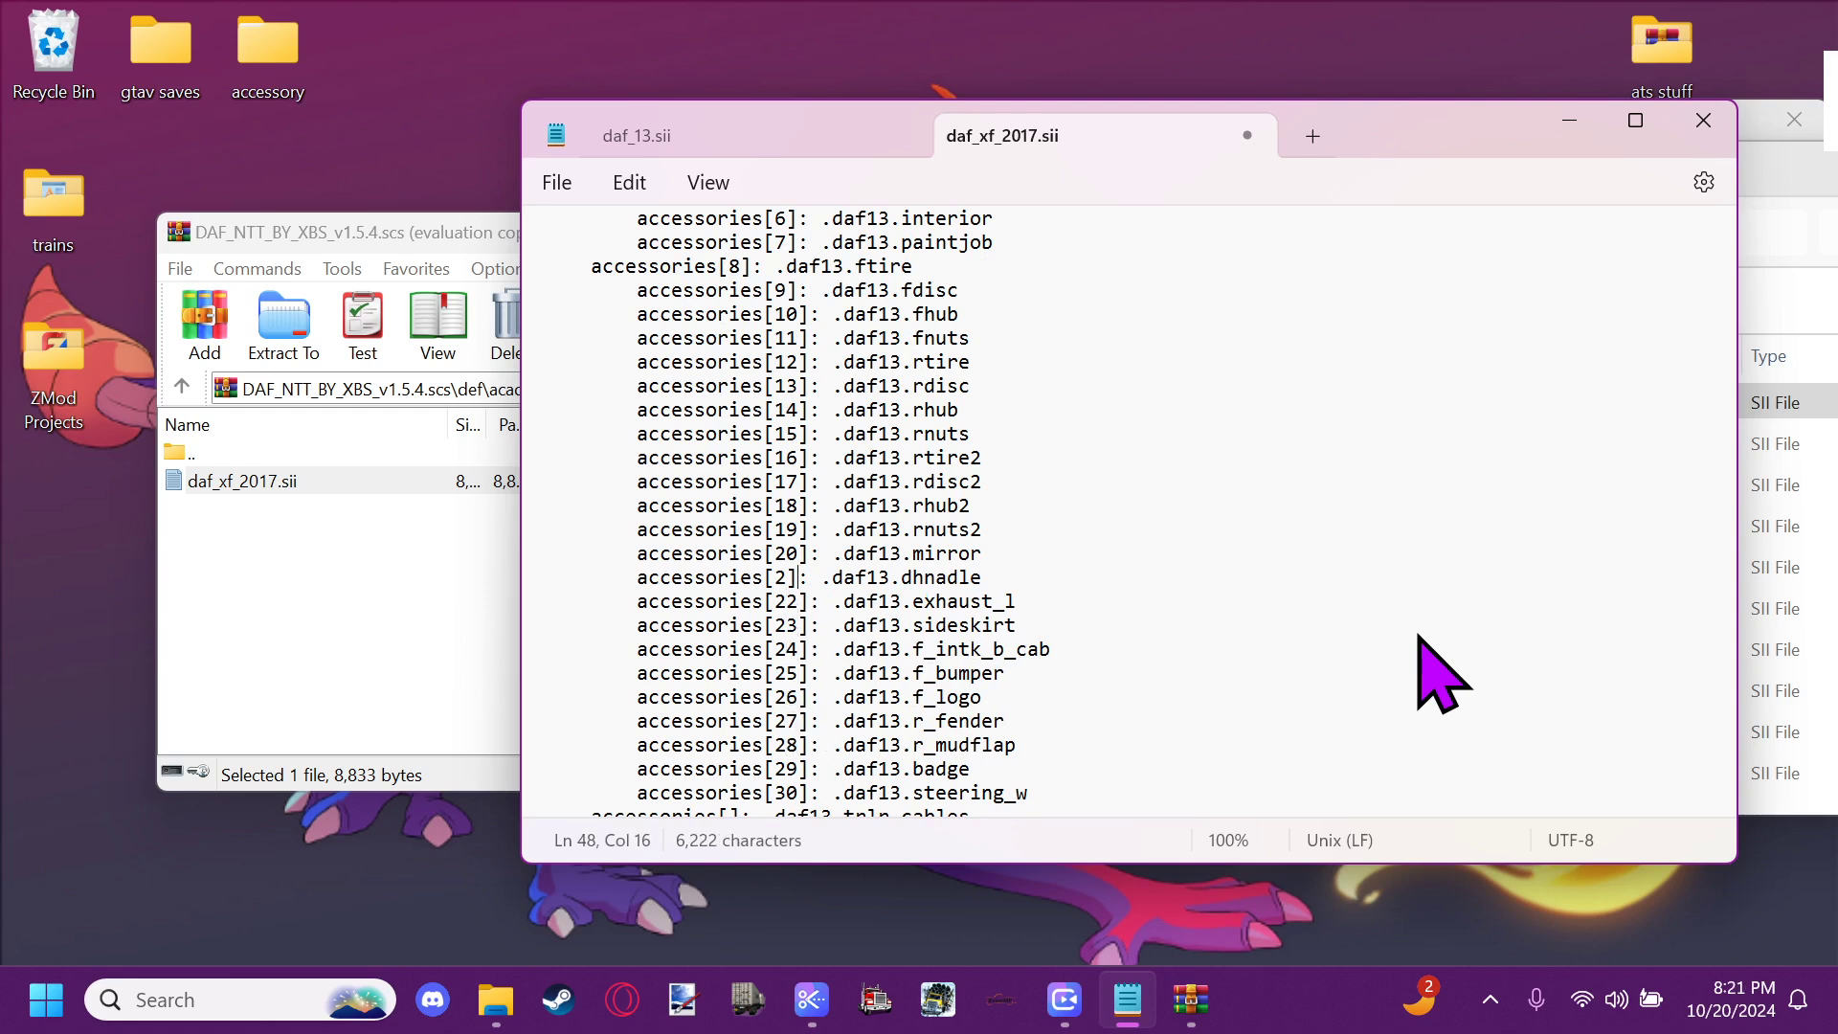
{"action": "type", "text": "2"}
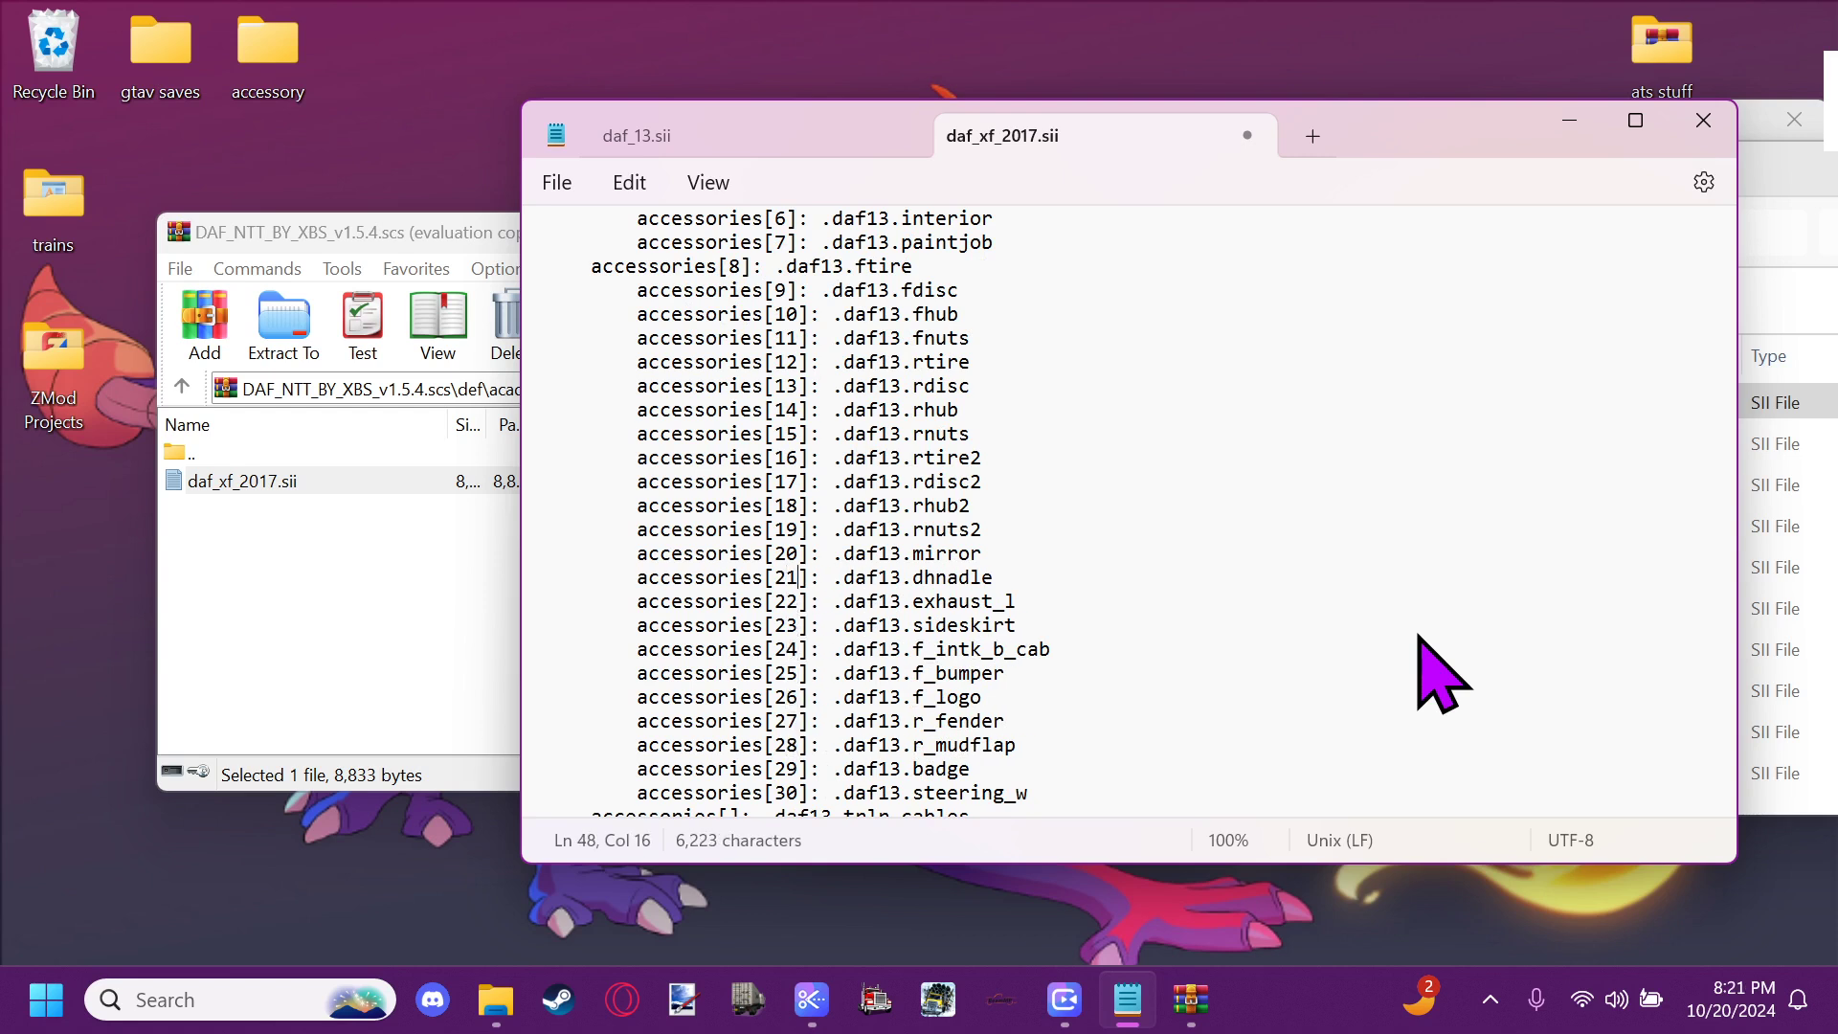
Set the accessories count above the list in daf_xf_2017.sii to 31
{"action": "scroll", "coordinate": [1063, 459], "scroll_direction": "up", "scroll_amount": 6}
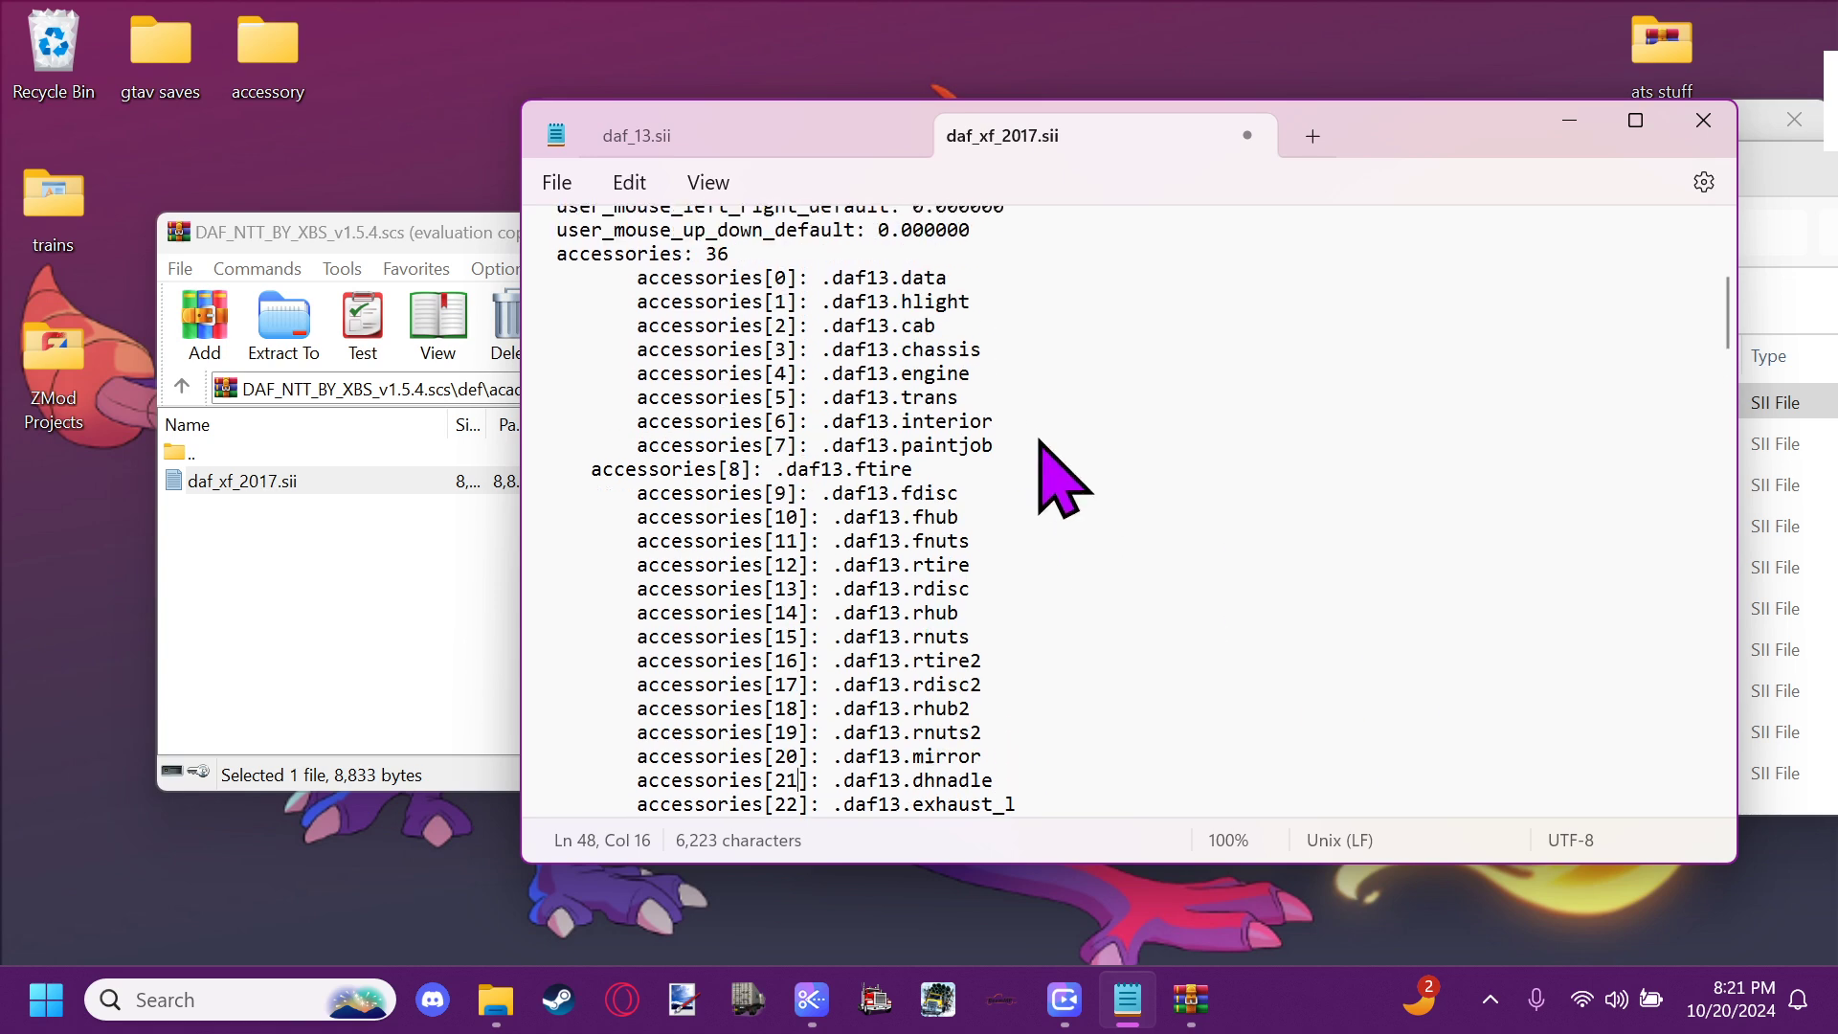
{"action": "left_click", "coordinate": [756, 493]}
{"action": "key", "text": "BackSpace"}
{"action": "type", "text": "1"}
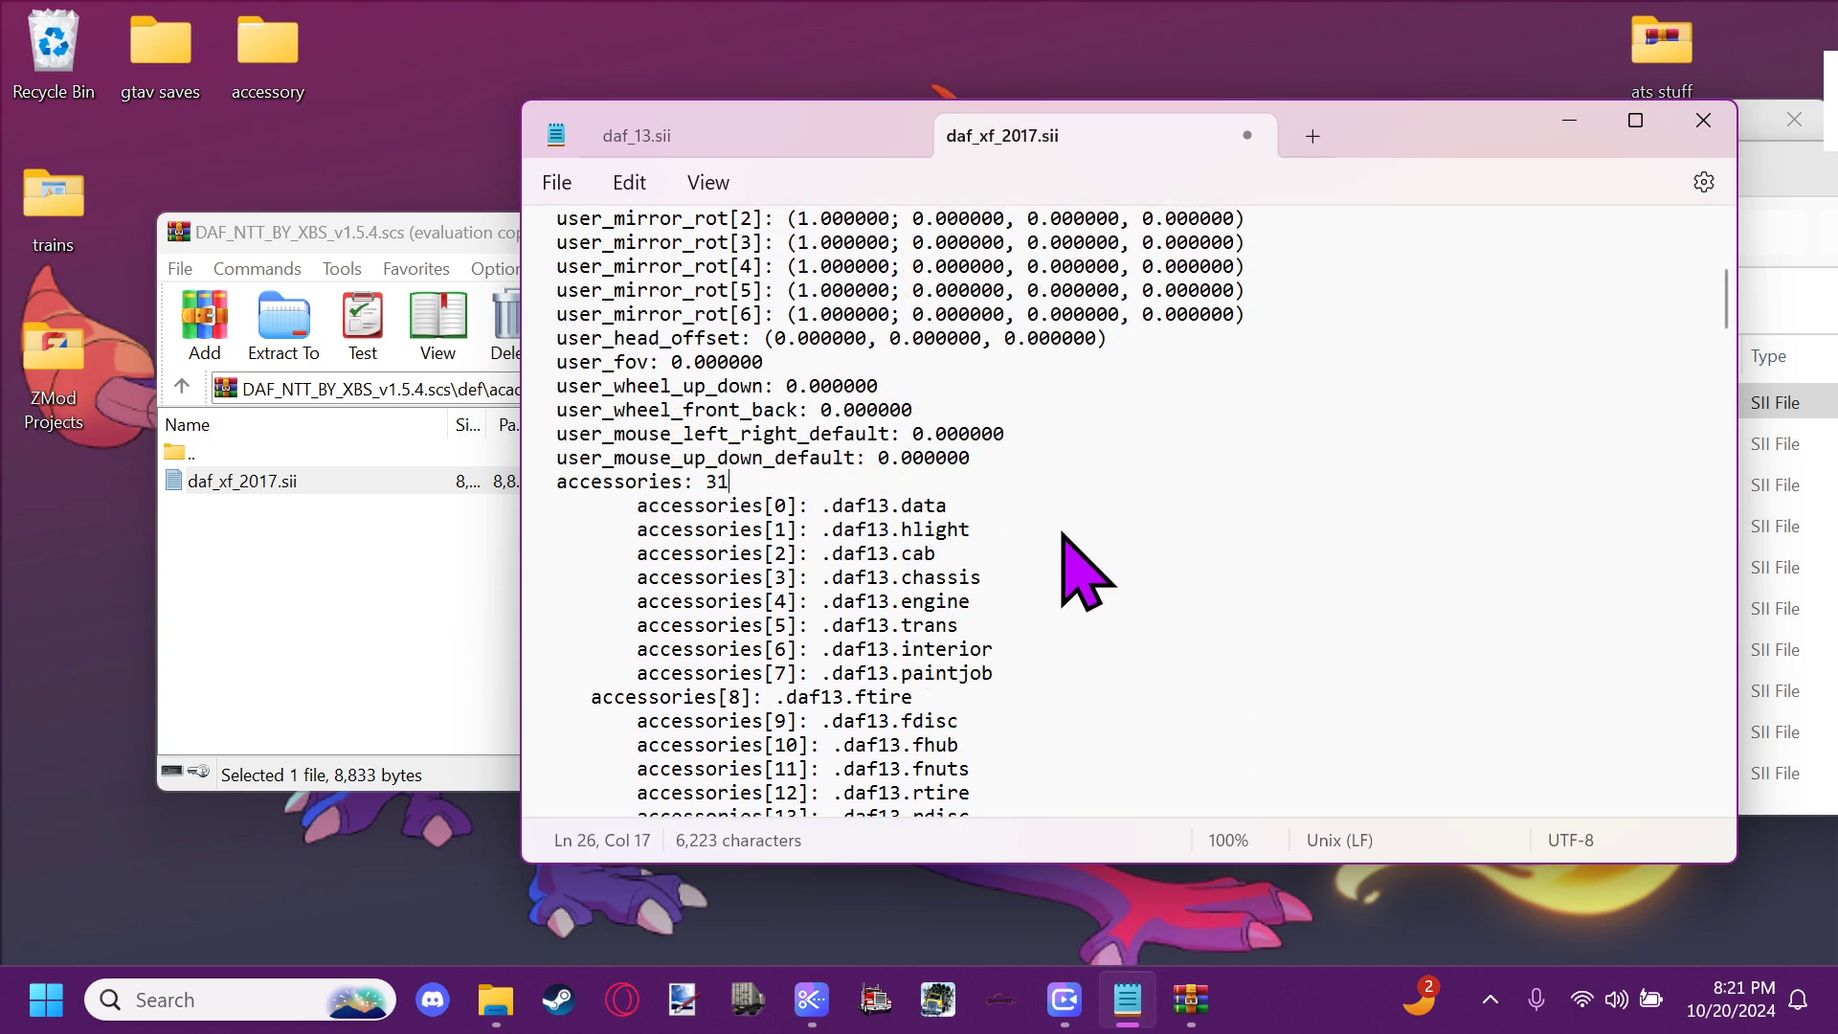
Save daf_xf_2017.sii and update it in the DAF_NTT_BY_XBS_v1.5.4.scs archive
{"action": "left_click", "coordinate": [553, 183]}
{"action": "left_click", "coordinate": [694, 375]}
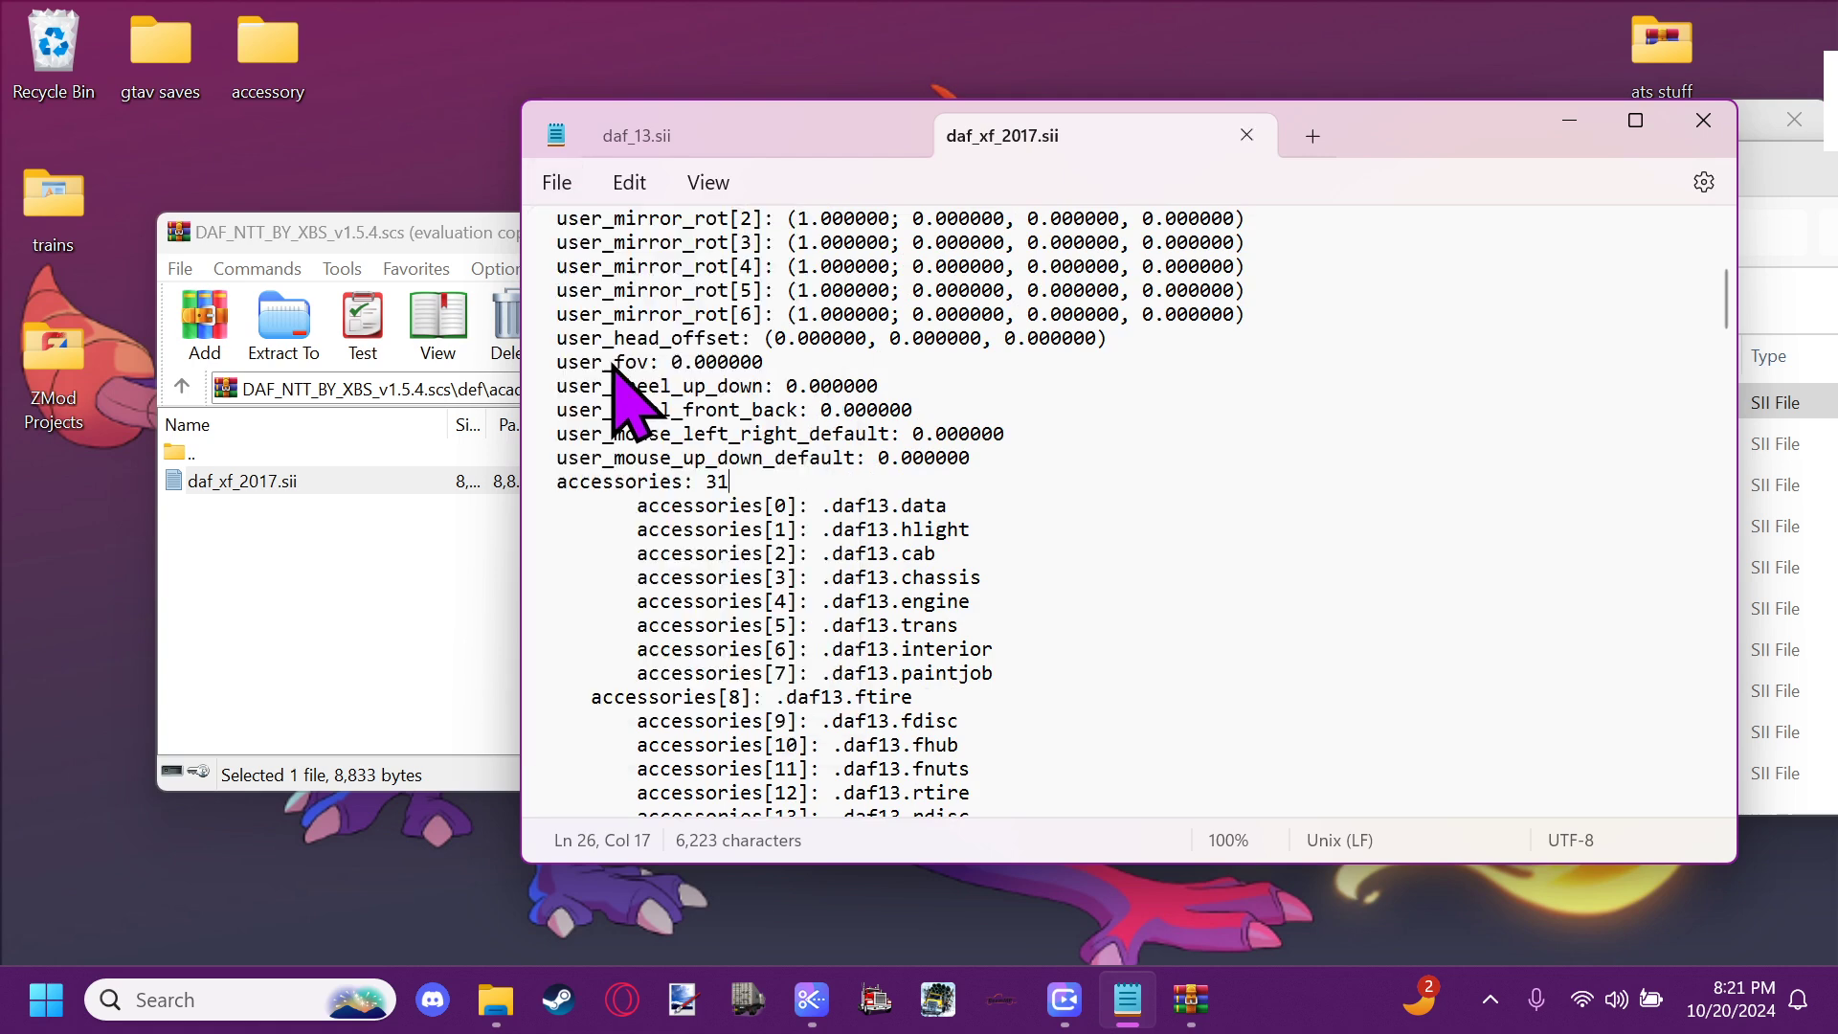
{"action": "left_click", "coordinate": [485, 607]}
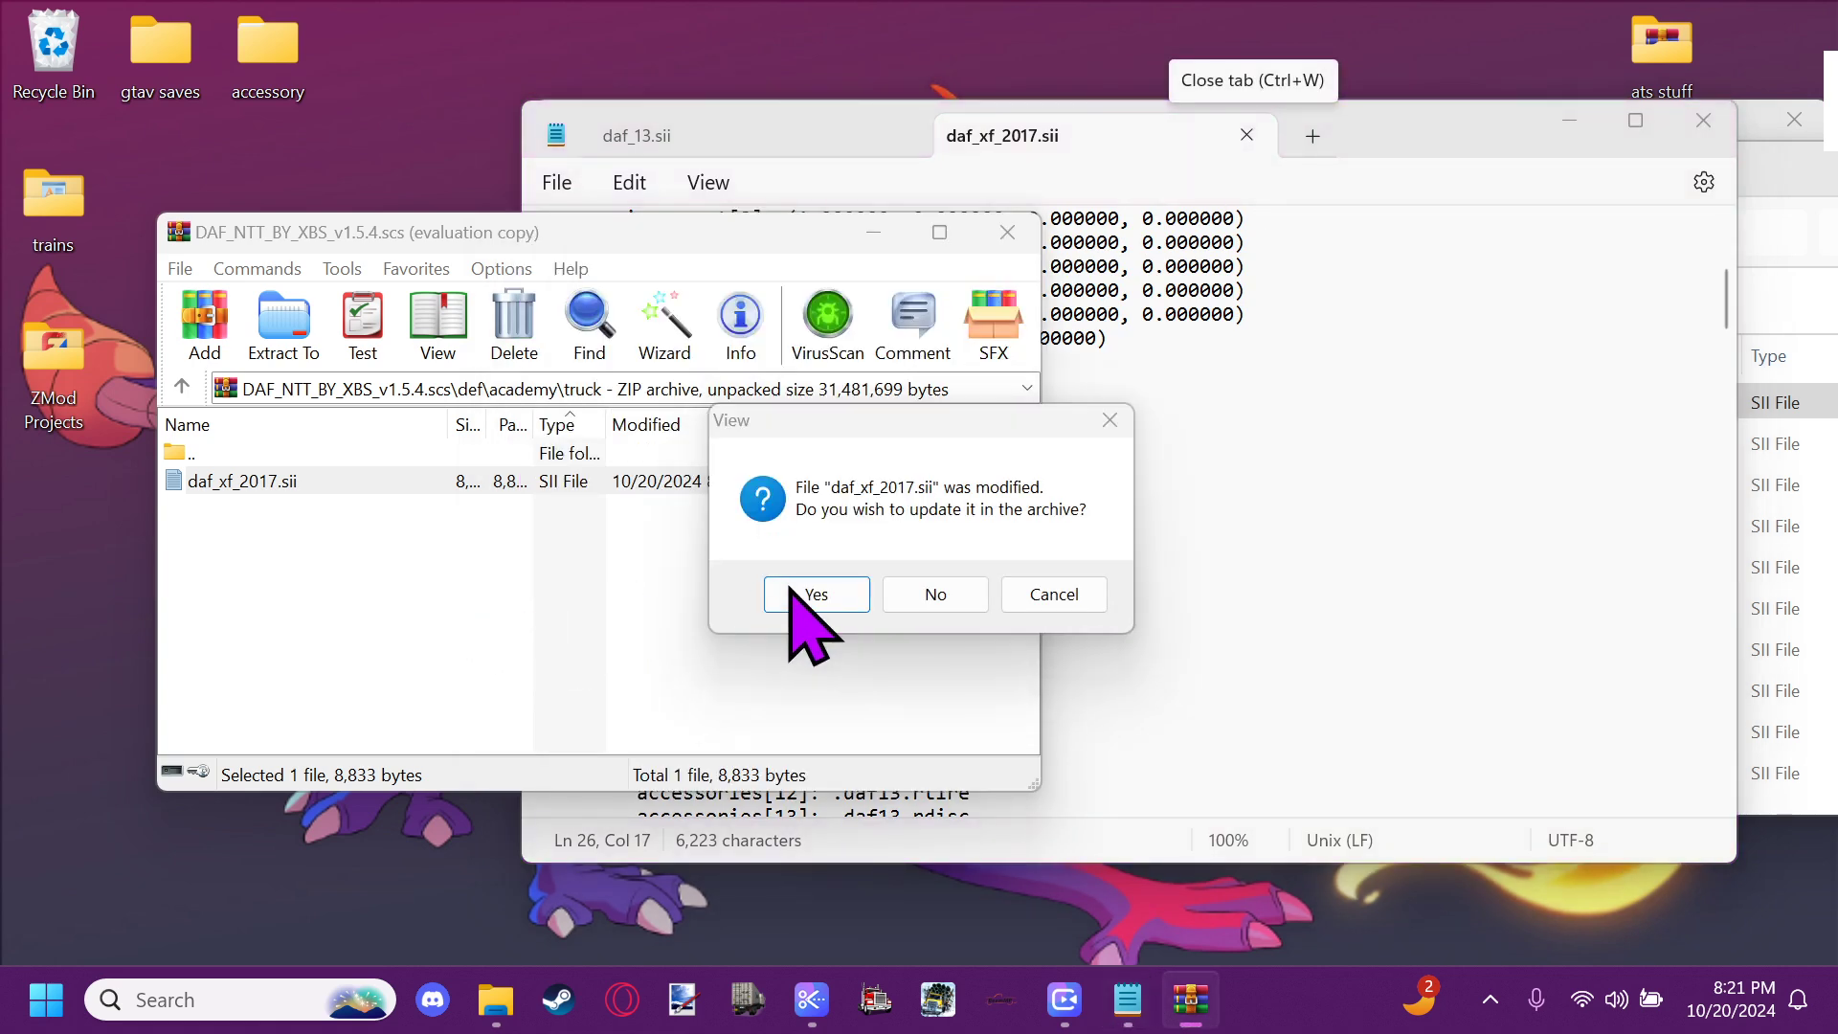
{"action": "left_click", "coordinate": [811, 594]}
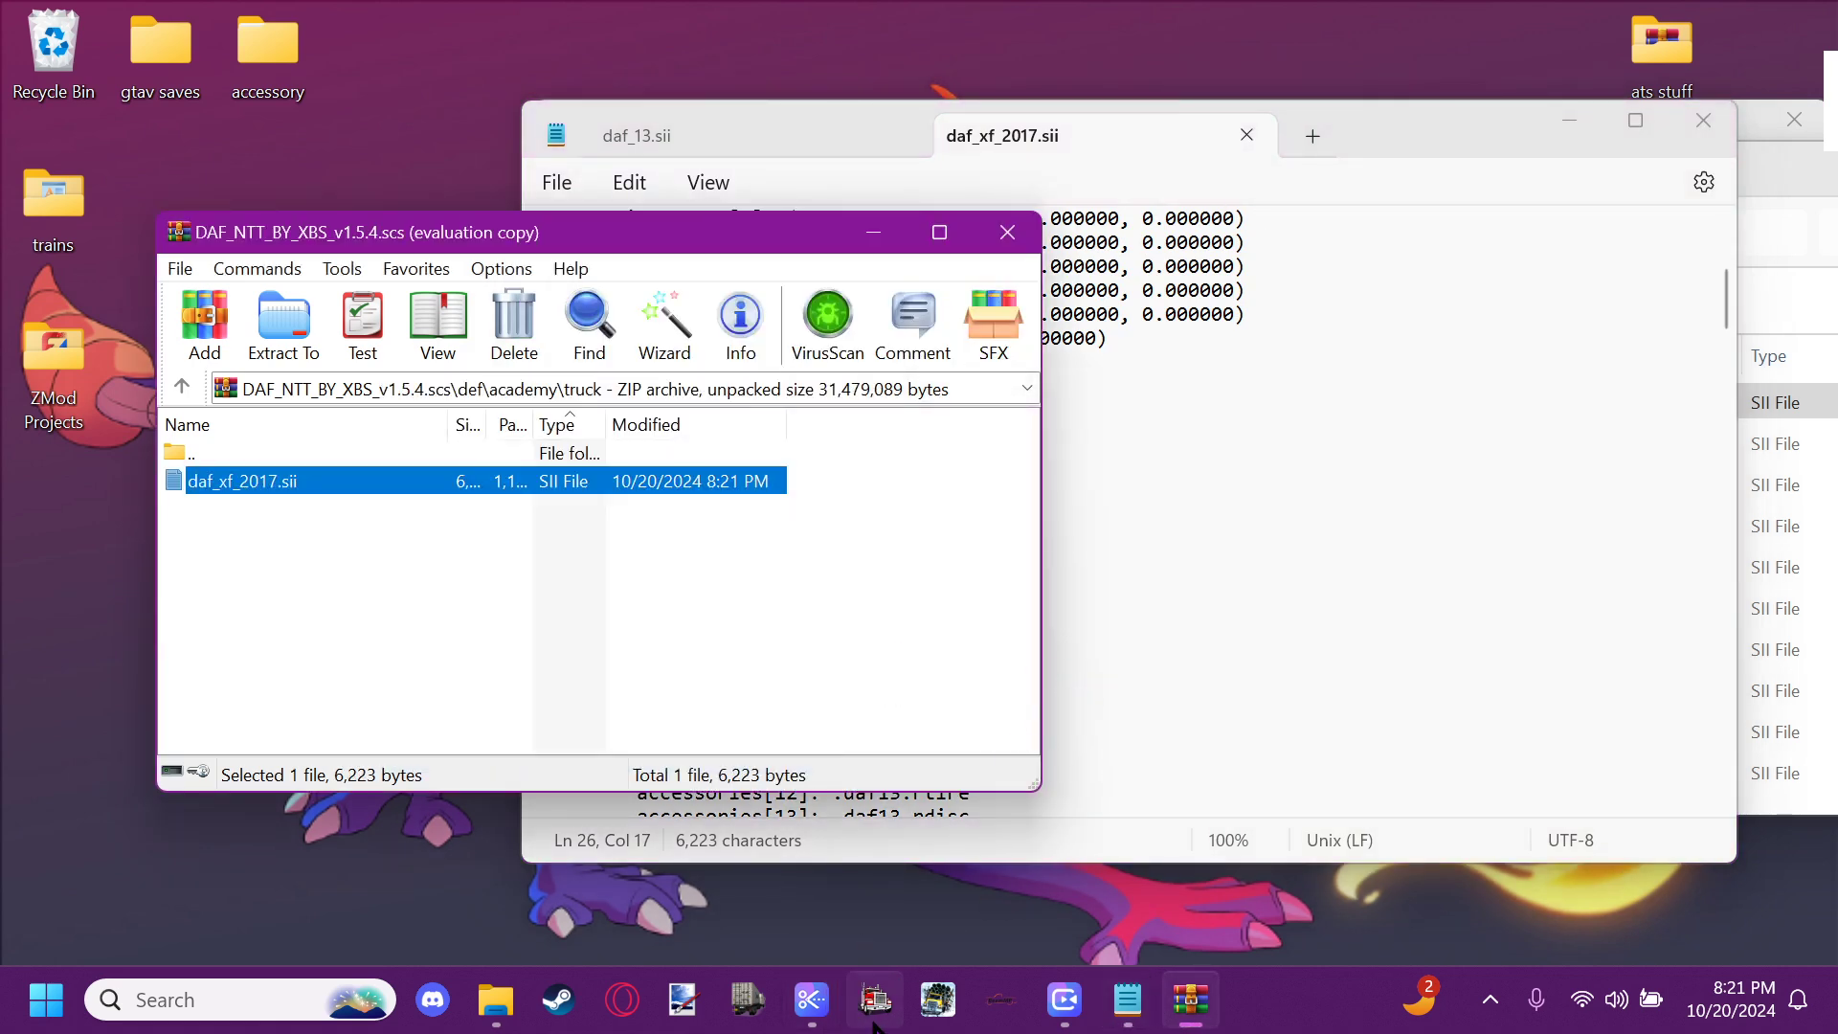
Switch to Steam and launch Euro Truck Simulator 2
{"action": "left_click", "coordinate": [559, 1000]}
{"action": "left_click", "coordinate": [510, 148]}
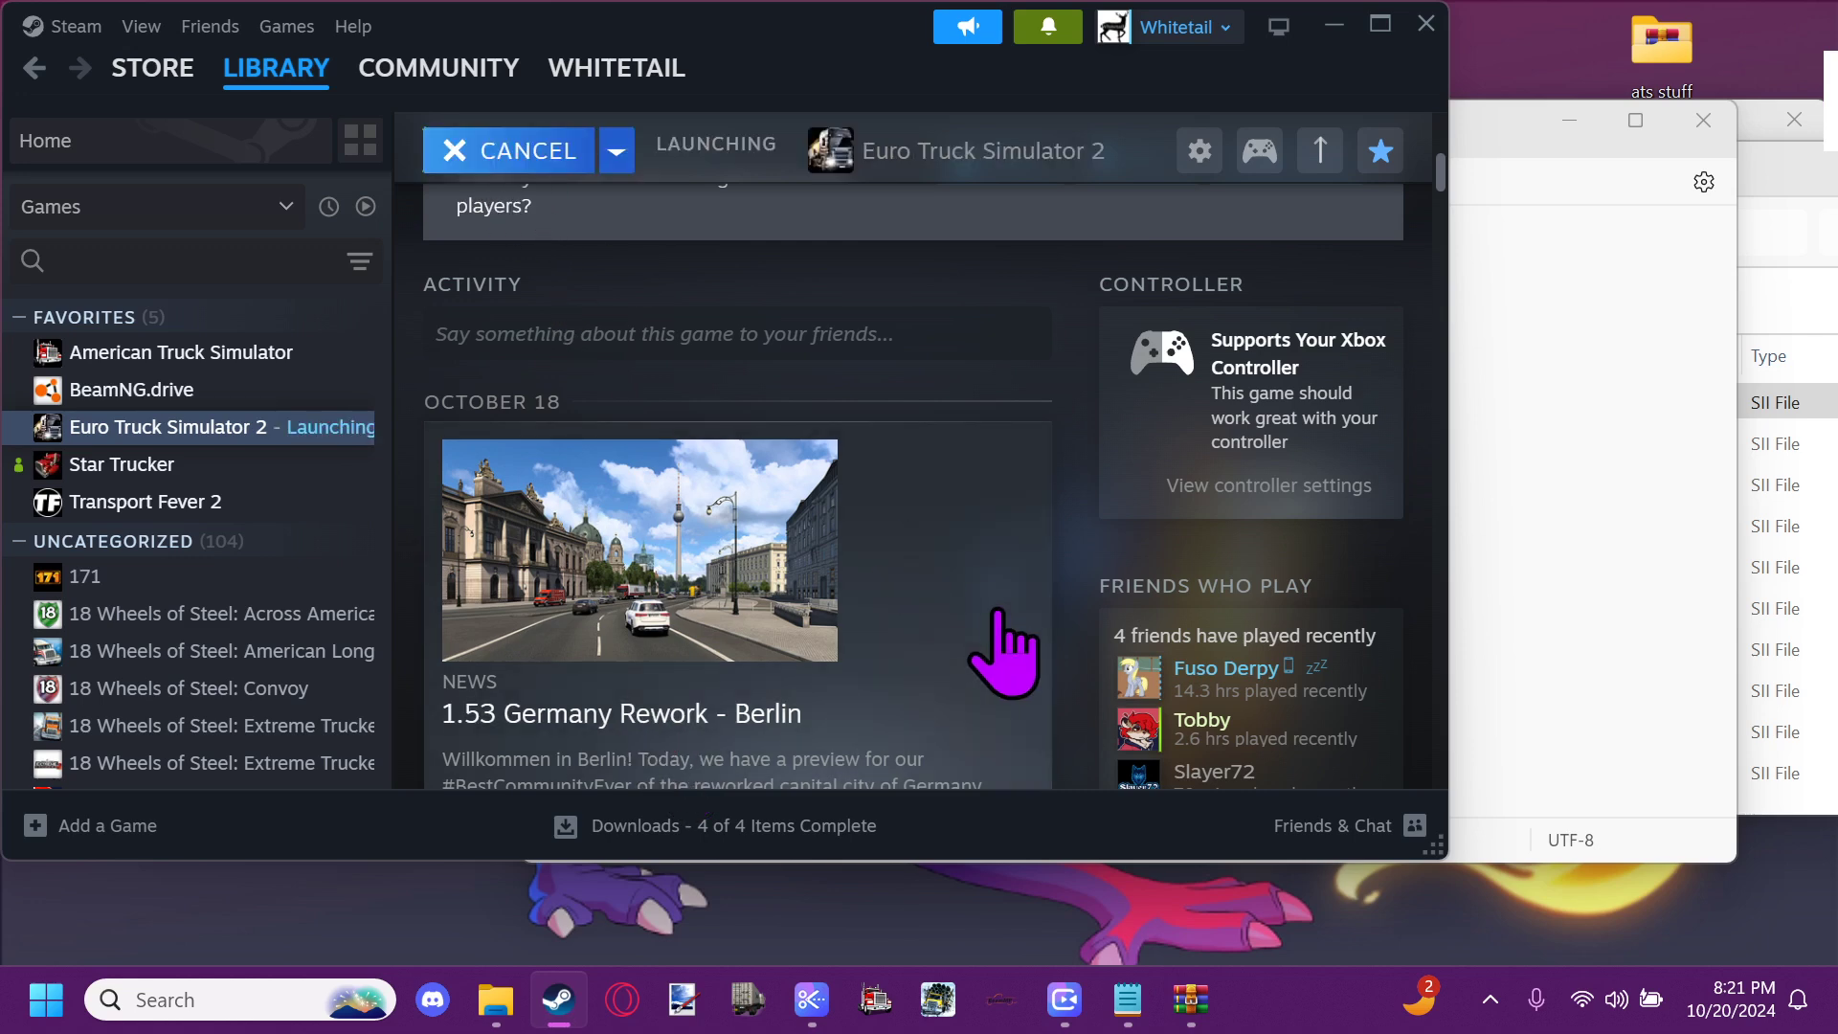
{"action": "left_click", "coordinate": [799, 703]}
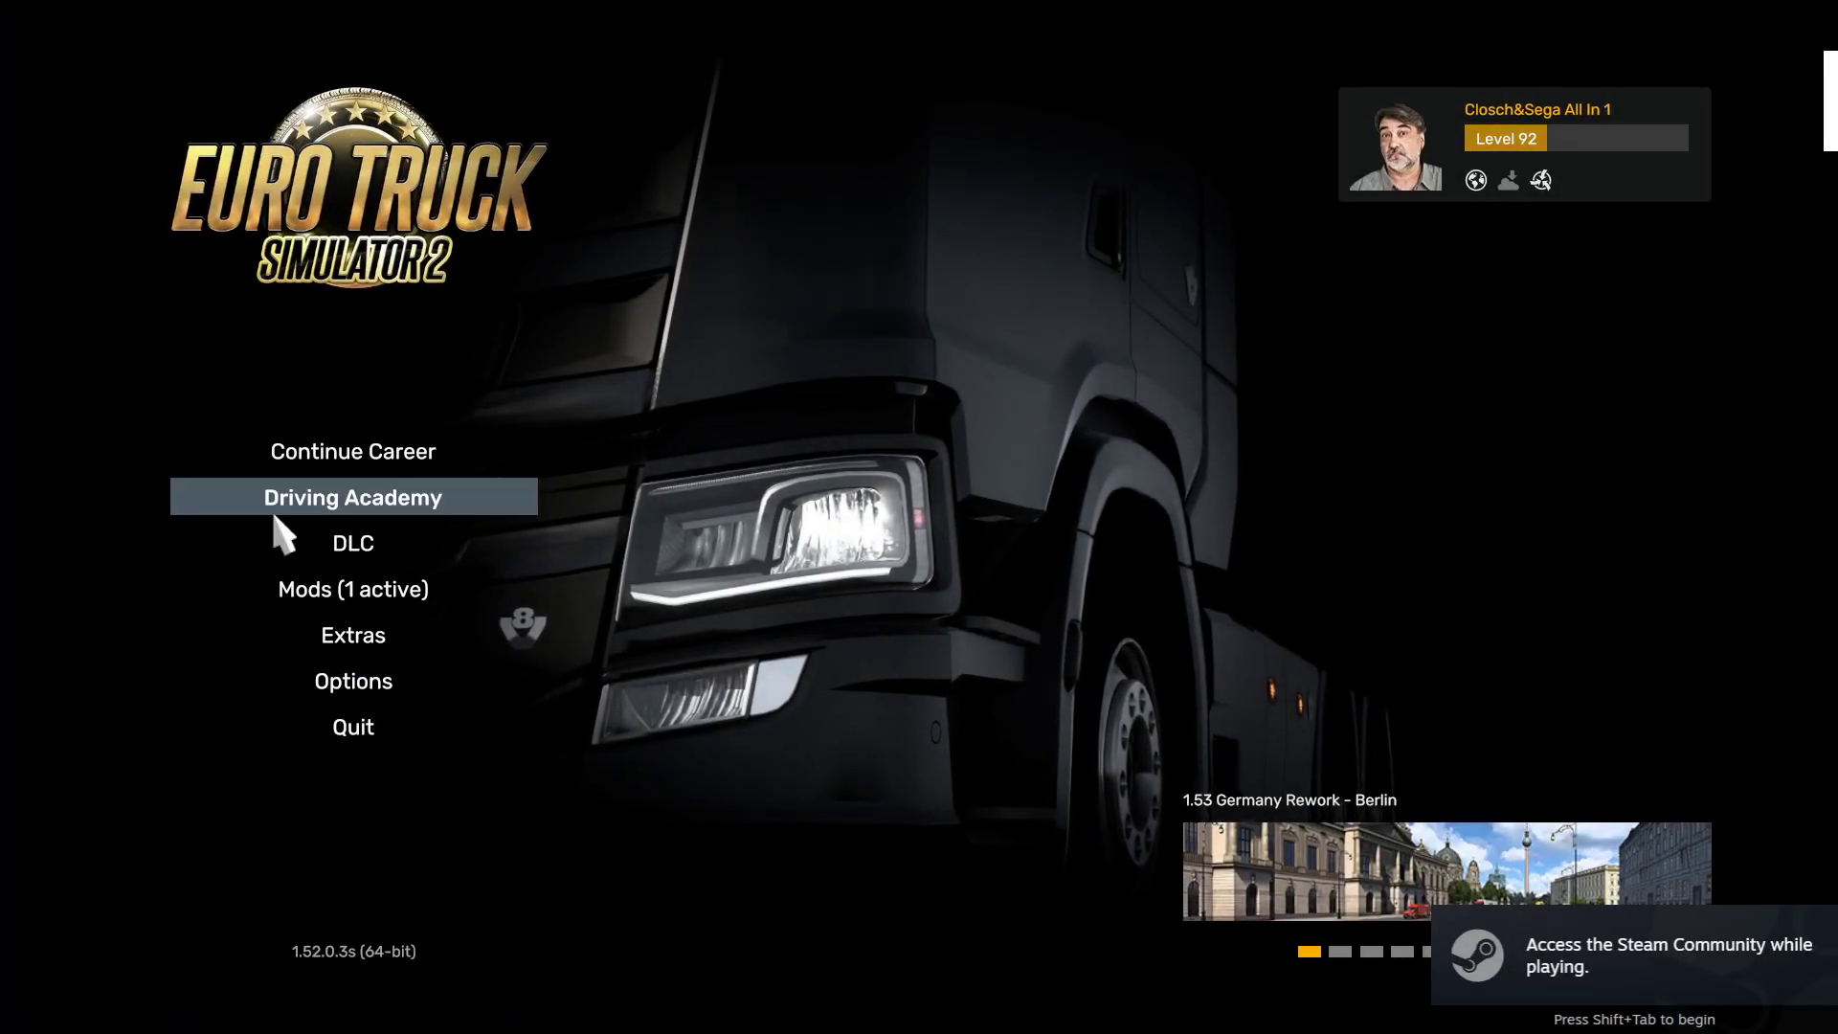
Activate the DAF NTT mod in the Mod Manager and confirm the changes
{"action": "left_click", "coordinate": [518, 589]}
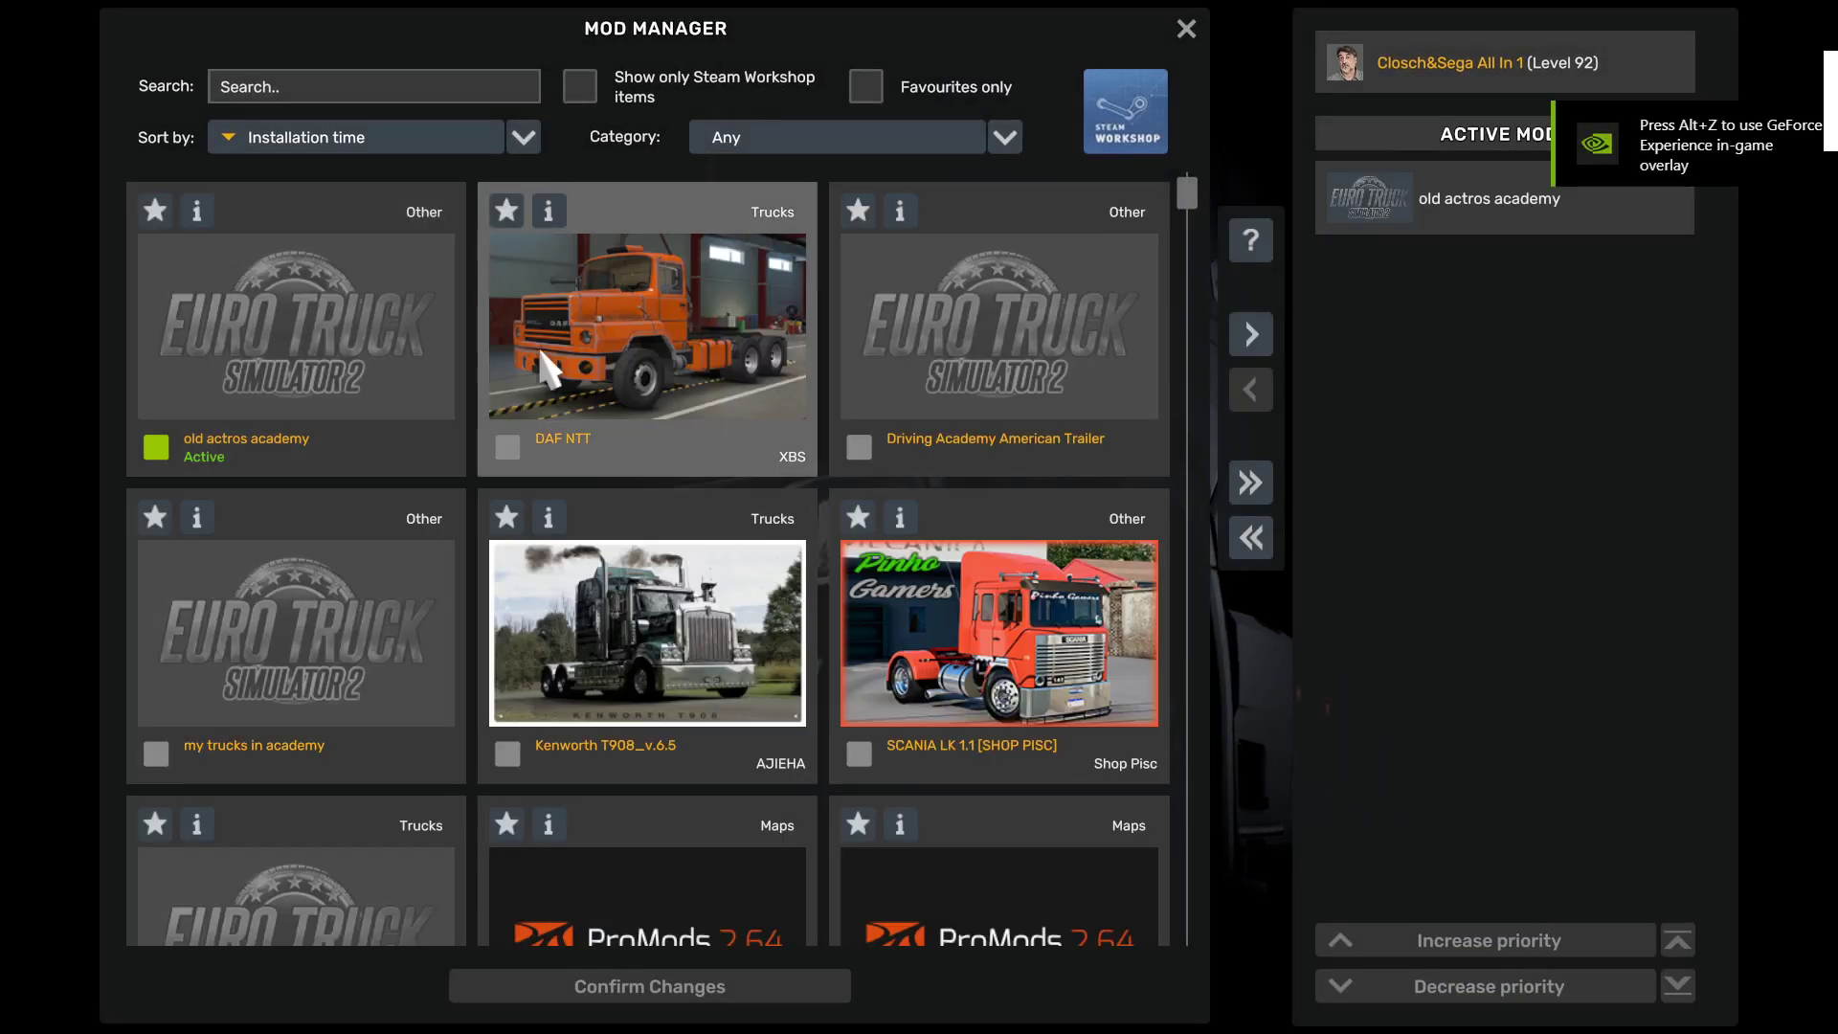
{"action": "double_click", "coordinate": [548, 369]}
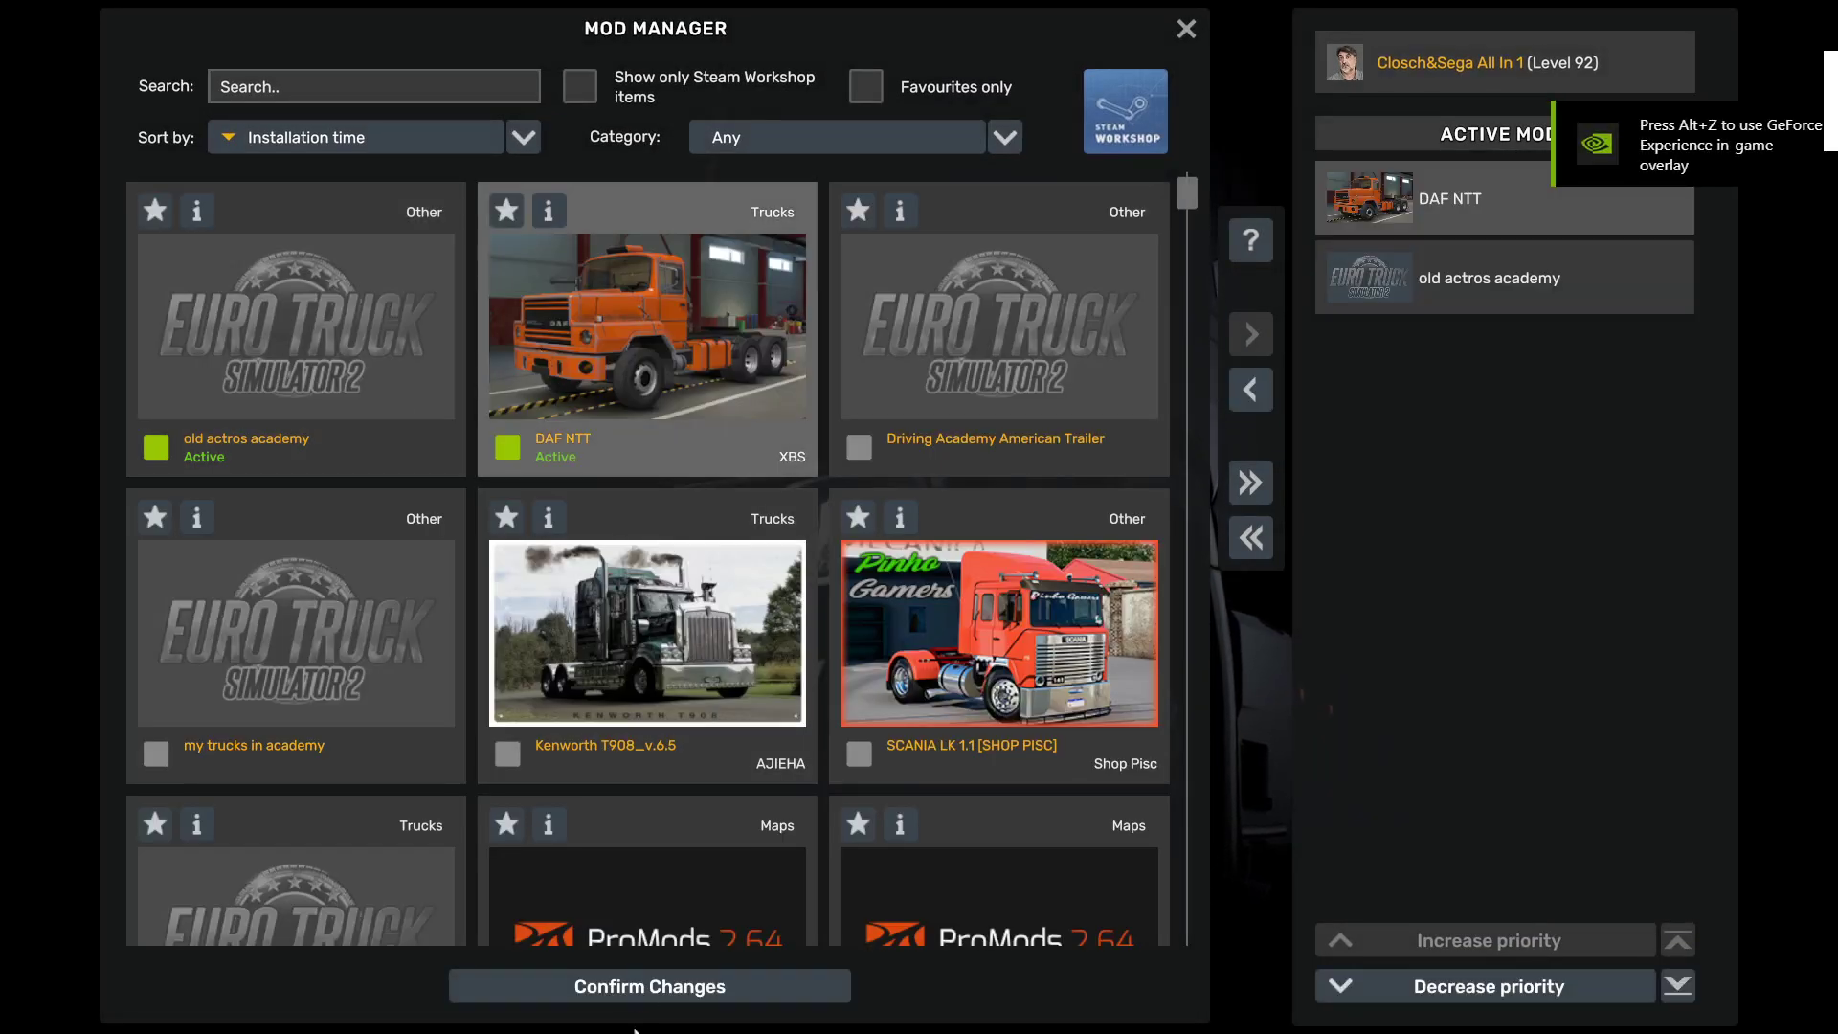
{"action": "left_click", "coordinate": [651, 986]}
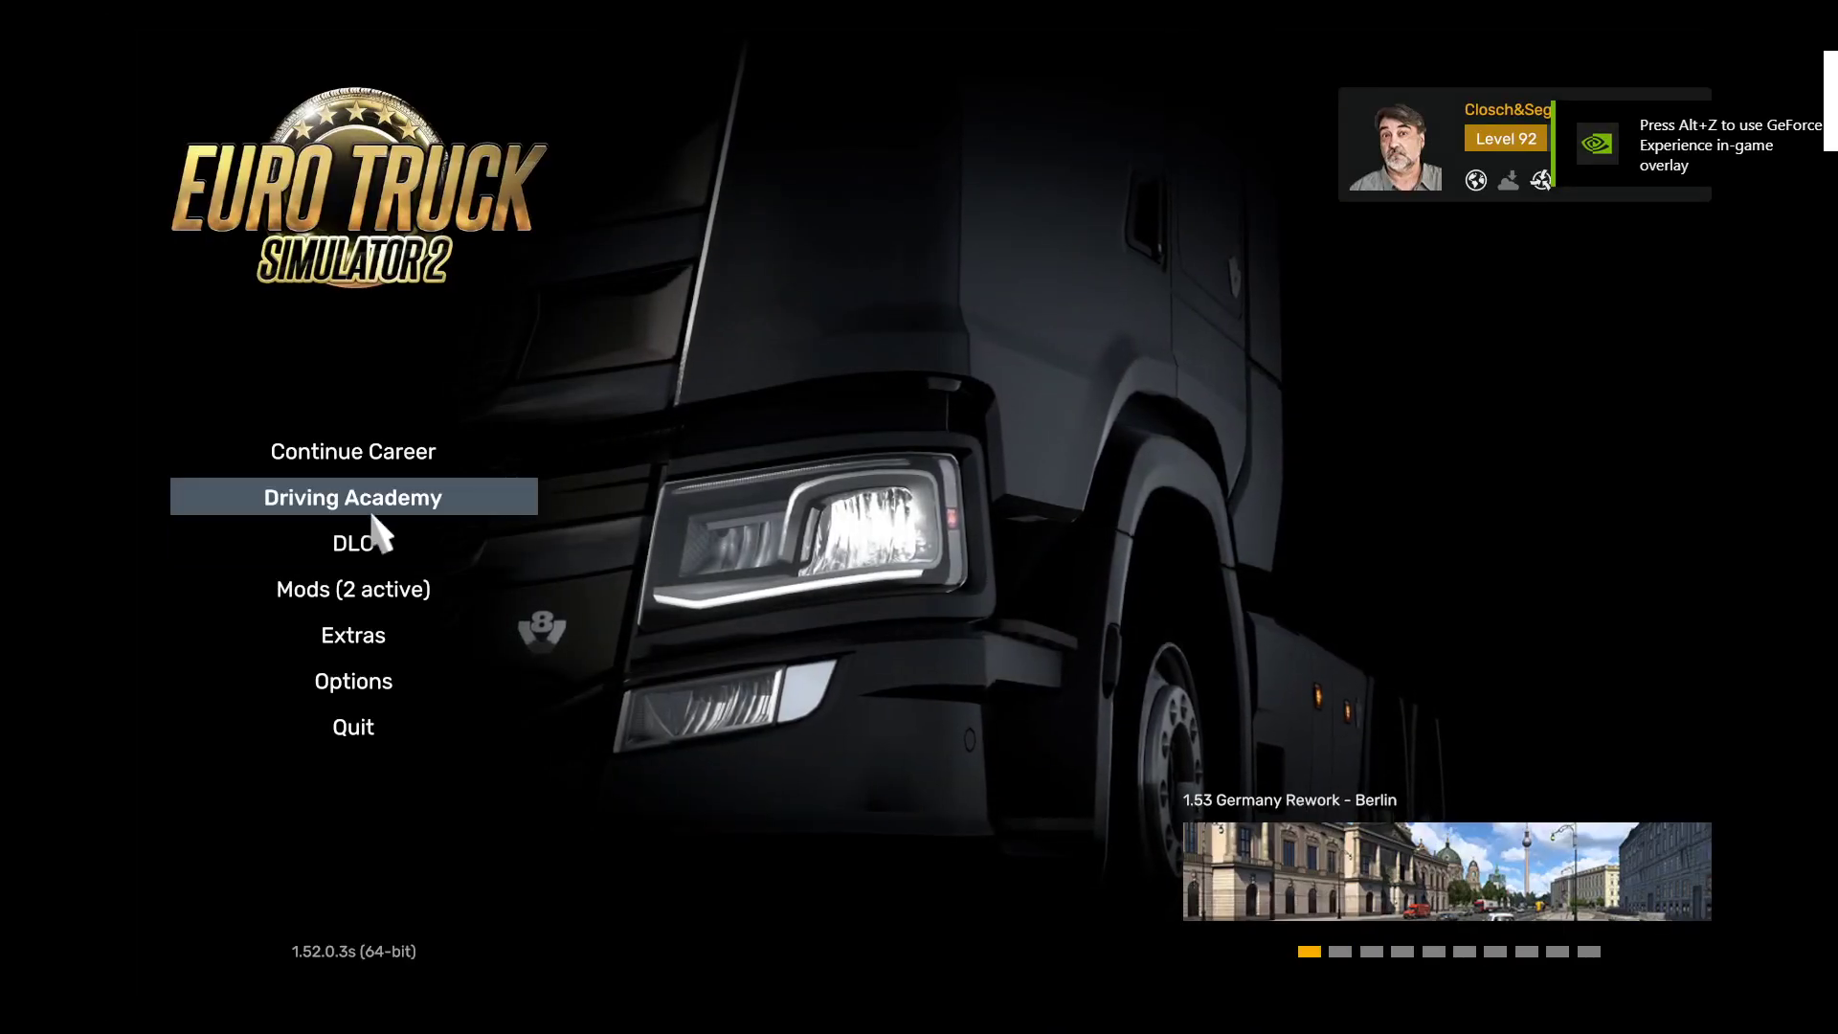
Enter the Driving Academy, accept its disclaimer and open the Truck Driving Basics scenarios
{"action": "left_click", "coordinate": [343, 499]}
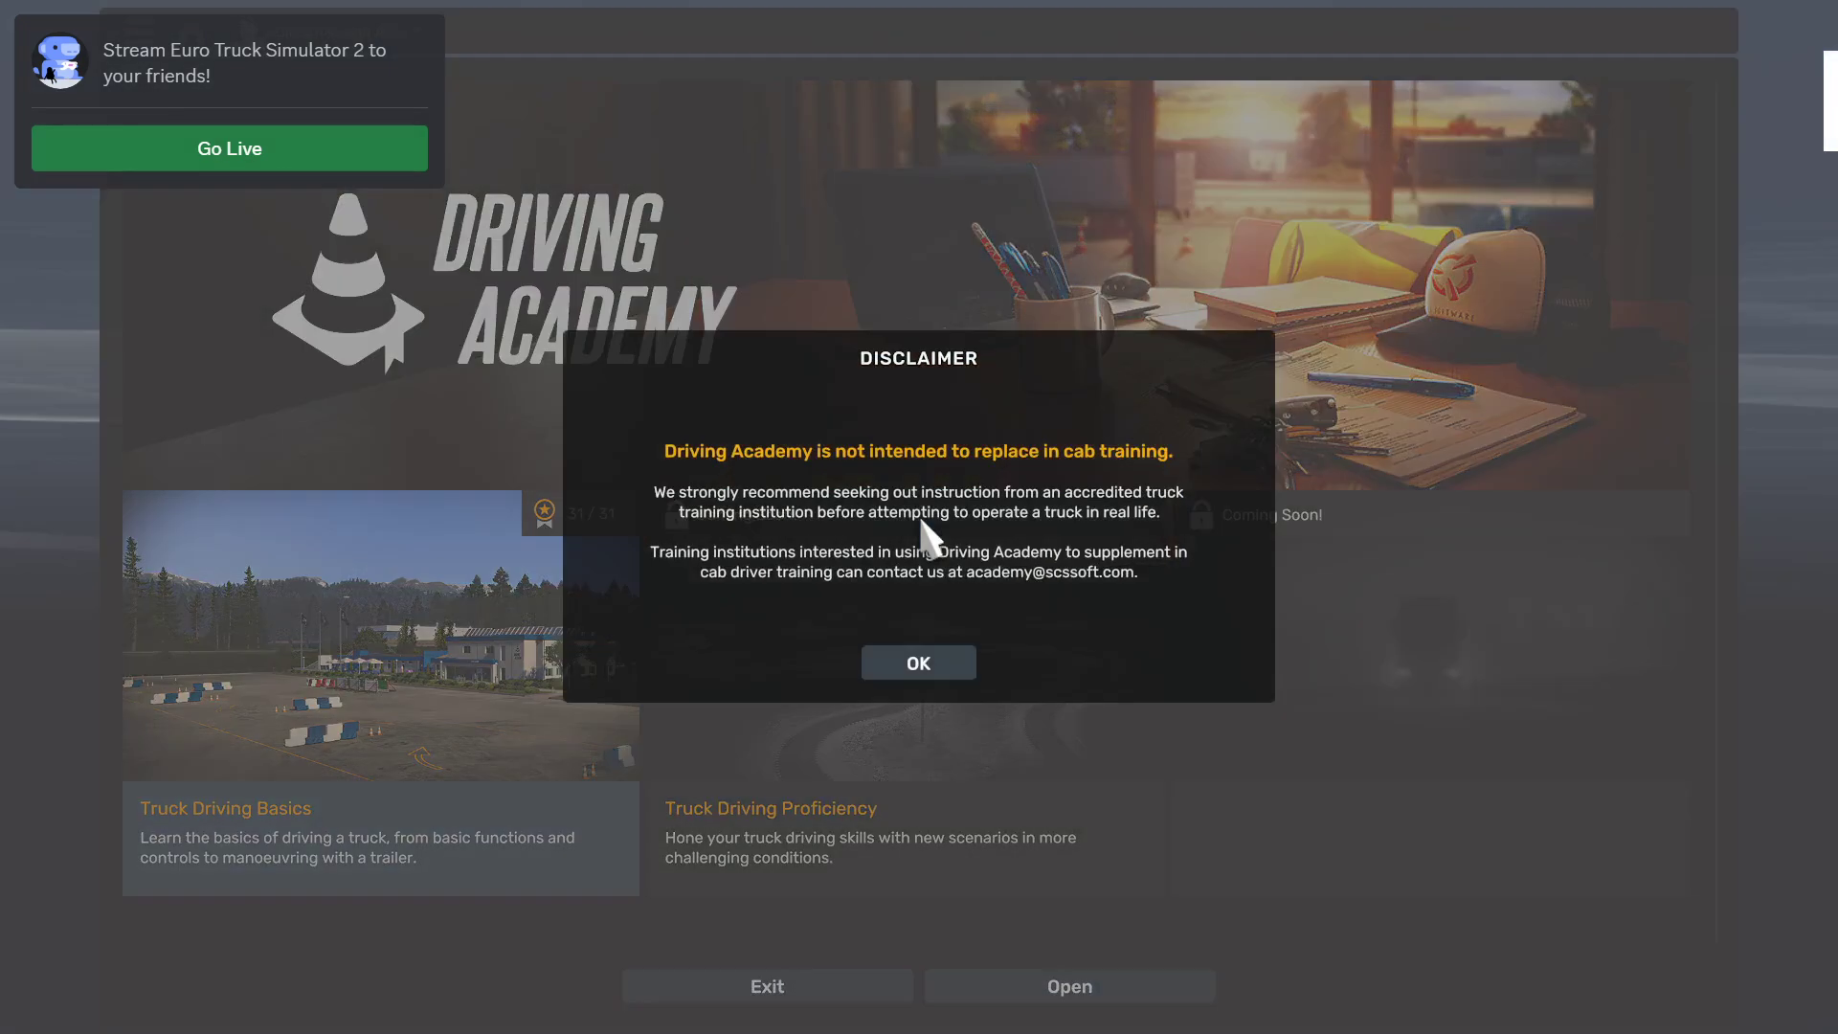
{"action": "left_click", "coordinate": [959, 668]}
{"action": "left_click", "coordinate": [1127, 993]}
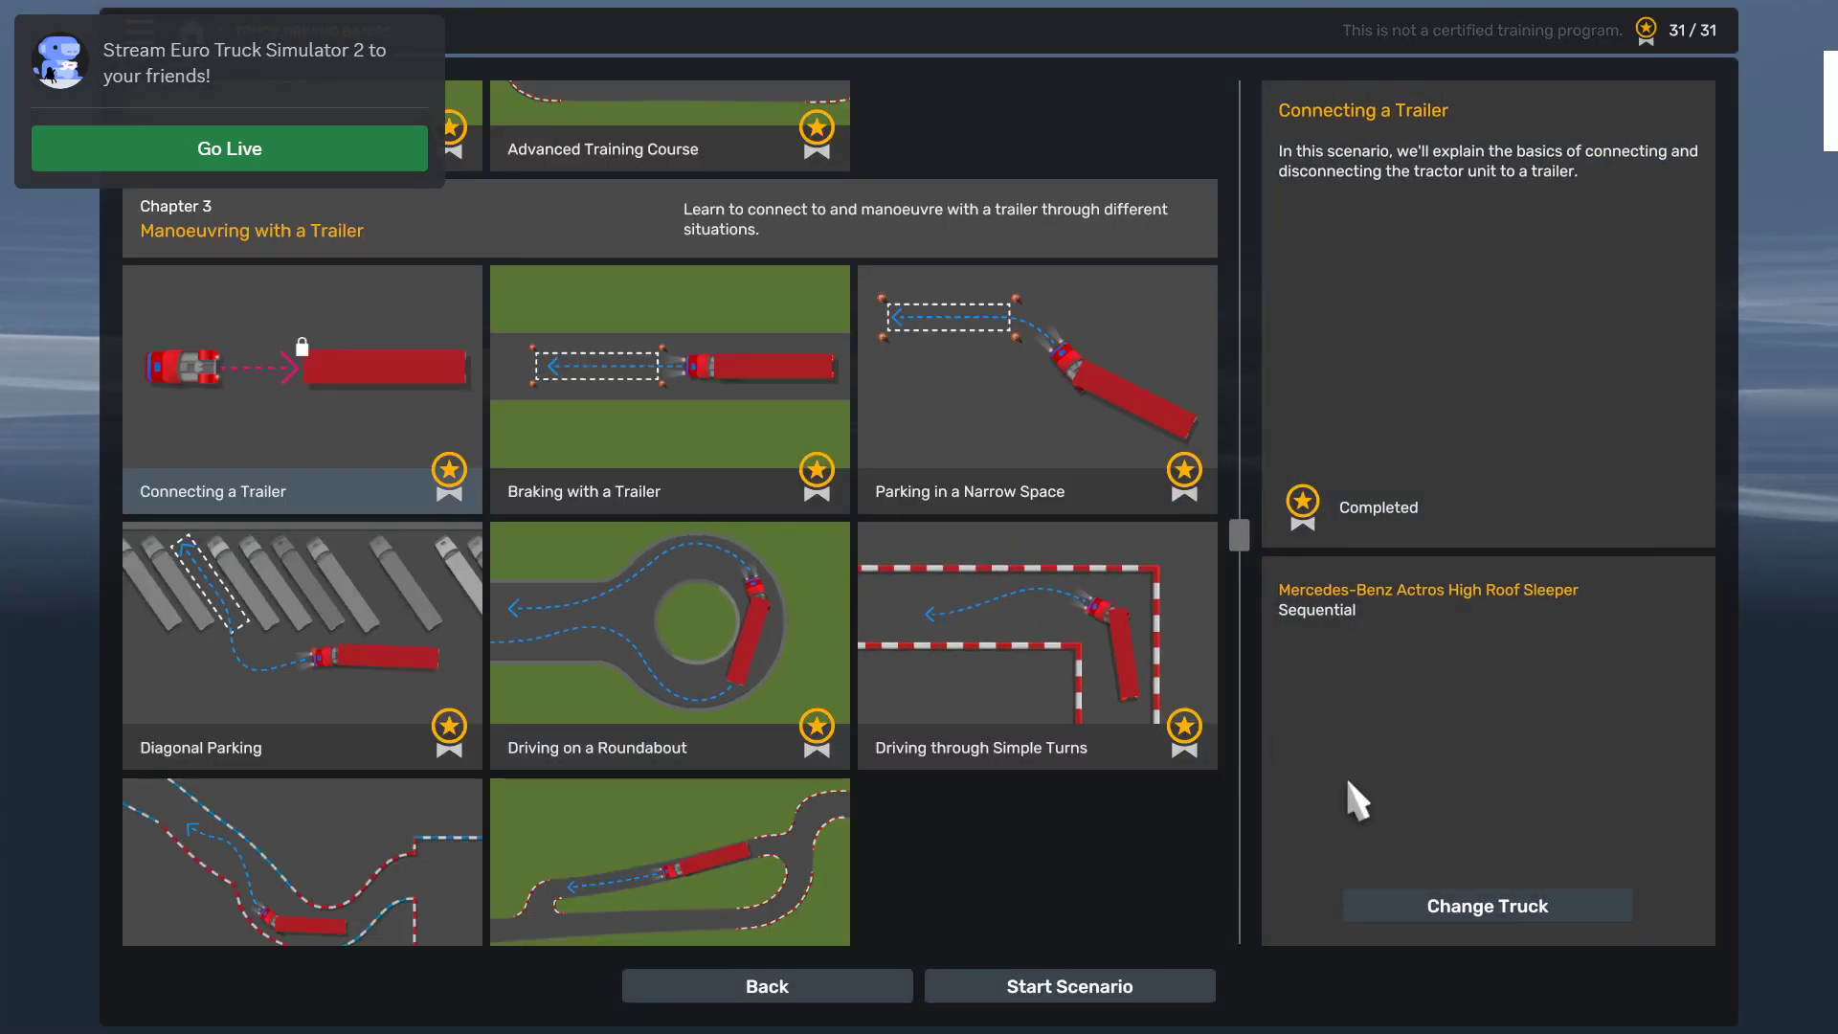
Change the truck for the Connecting a Trailer scenario to the DAF NTT Duty, with left-hand steering
{"action": "left_click", "coordinate": [1505, 921]}
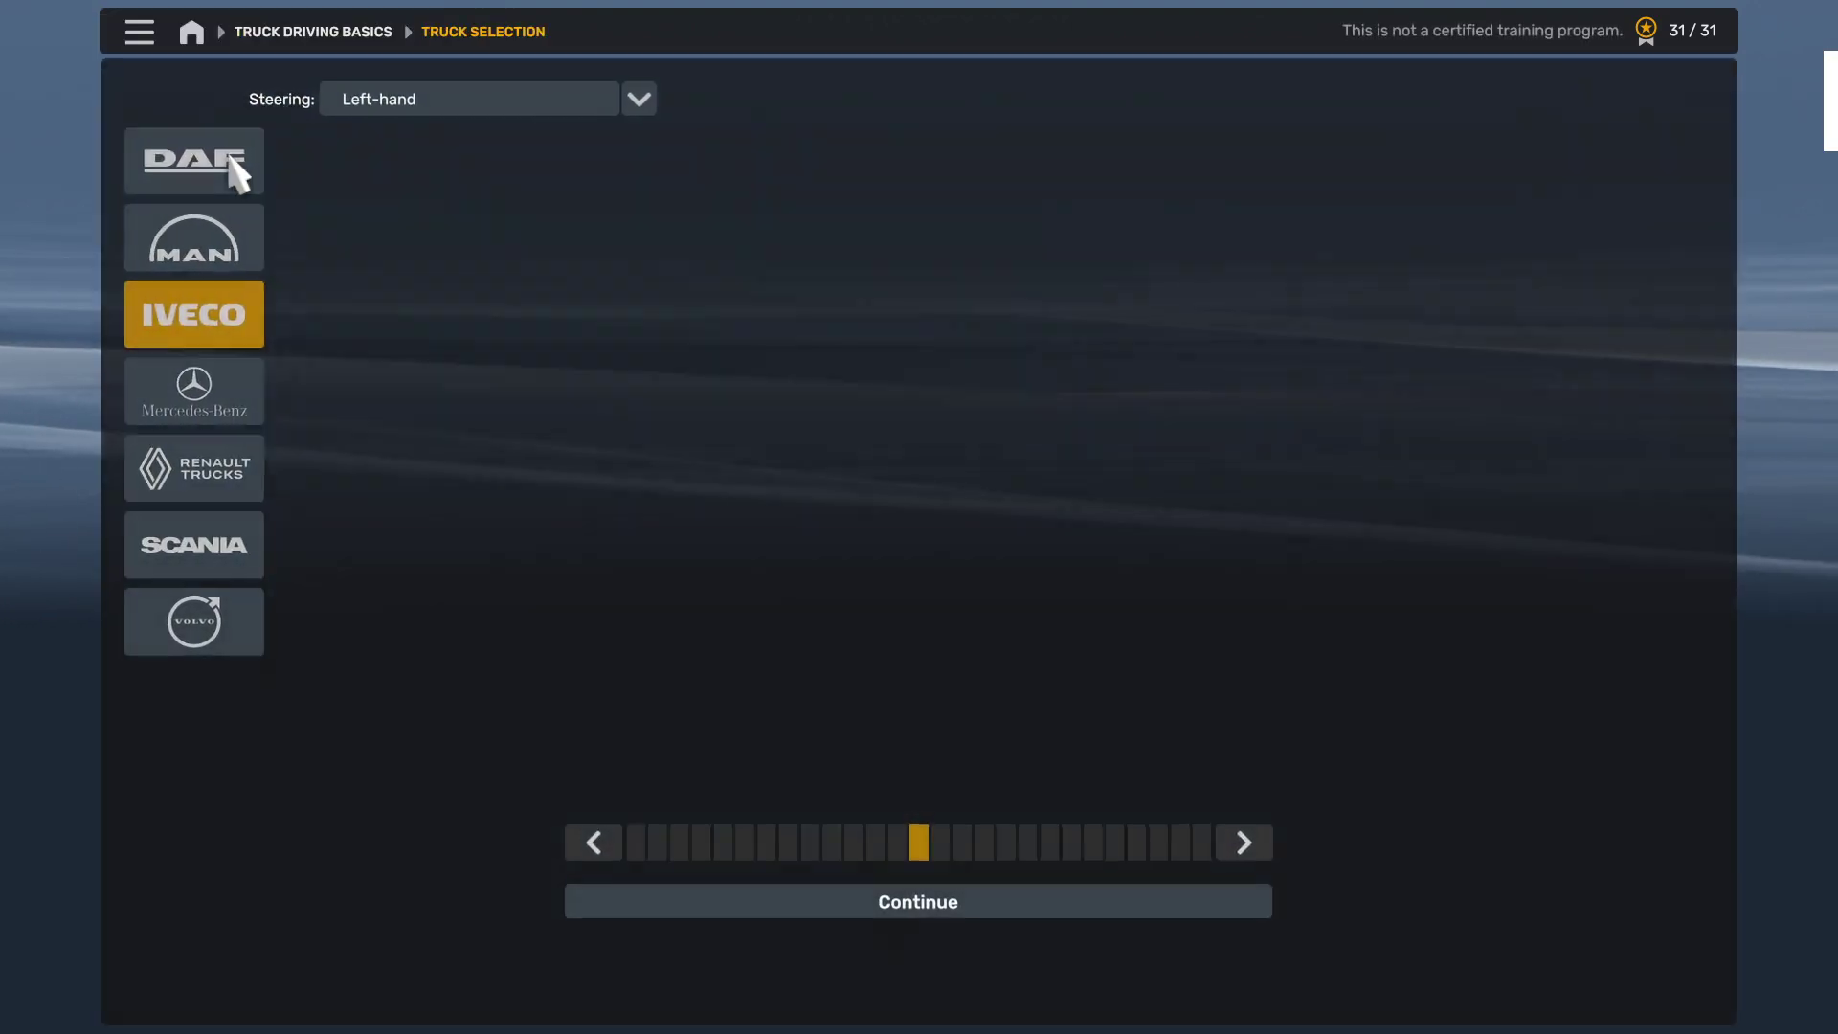
{"action": "left_click", "coordinate": [234, 173]}
{"action": "mouse_move", "coordinate": [842, 205]}
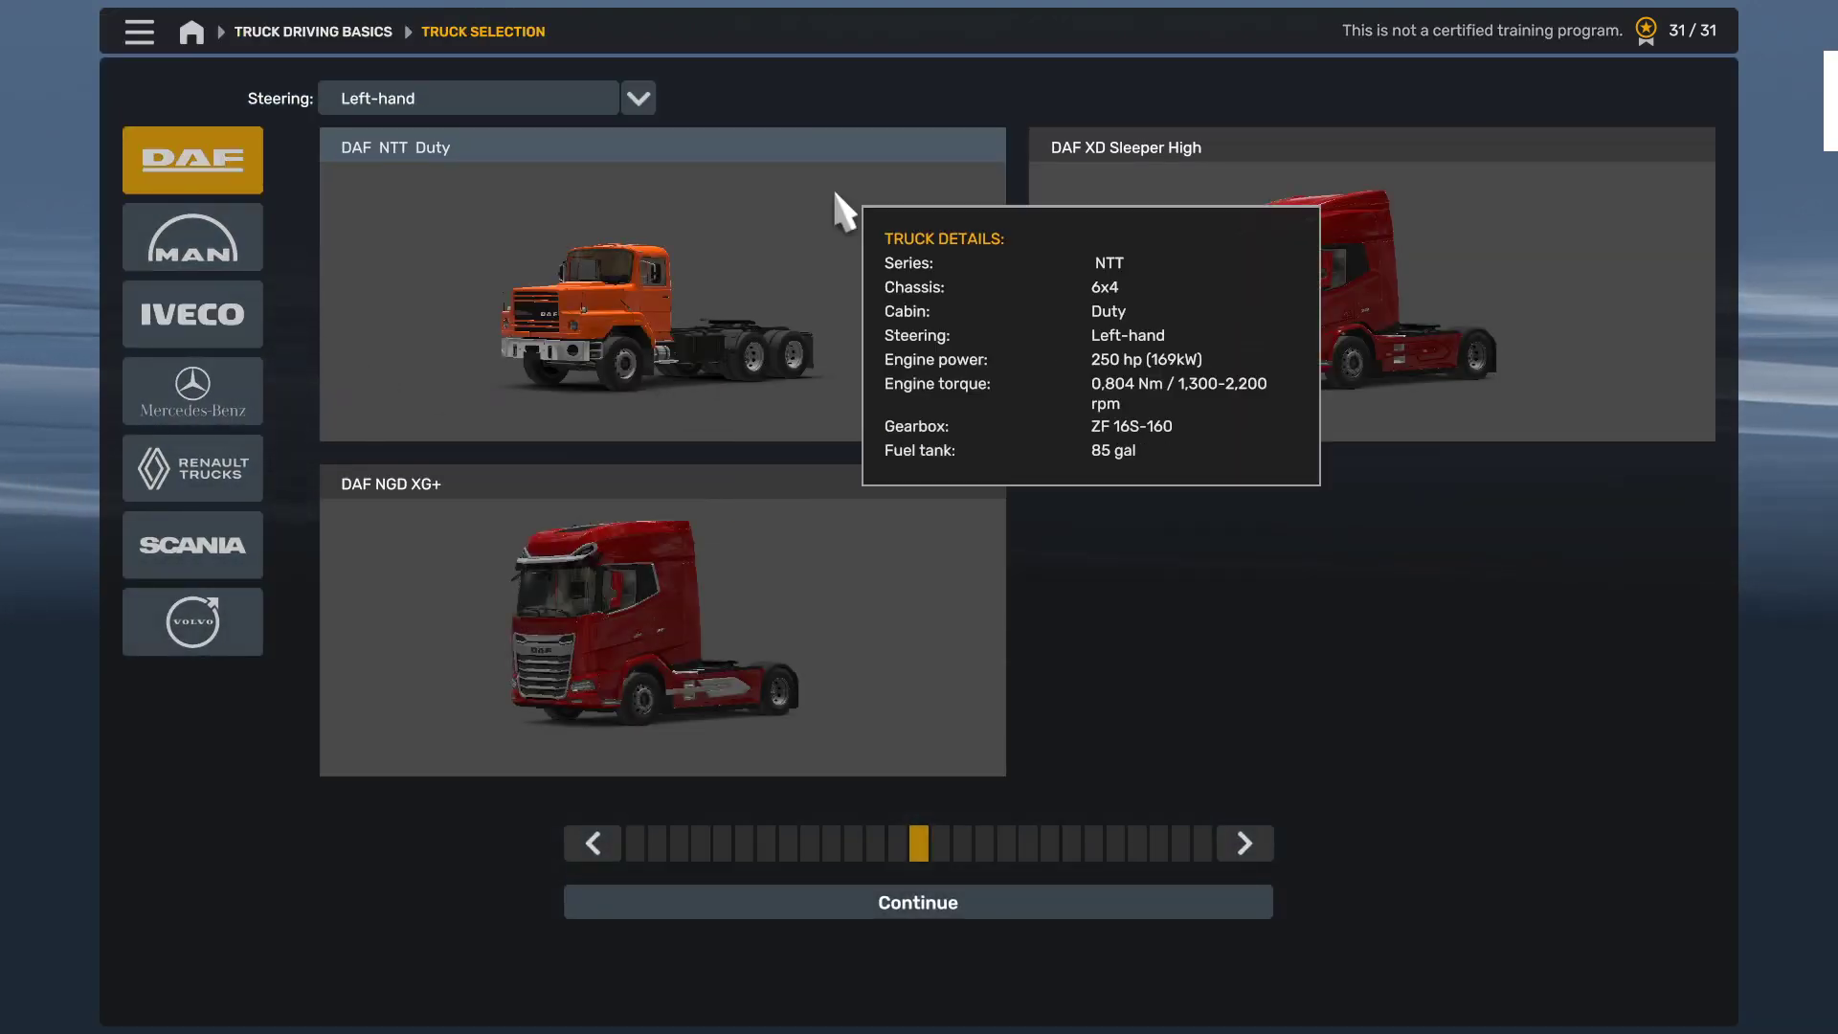
{"action": "left_click", "coordinate": [966, 917]}
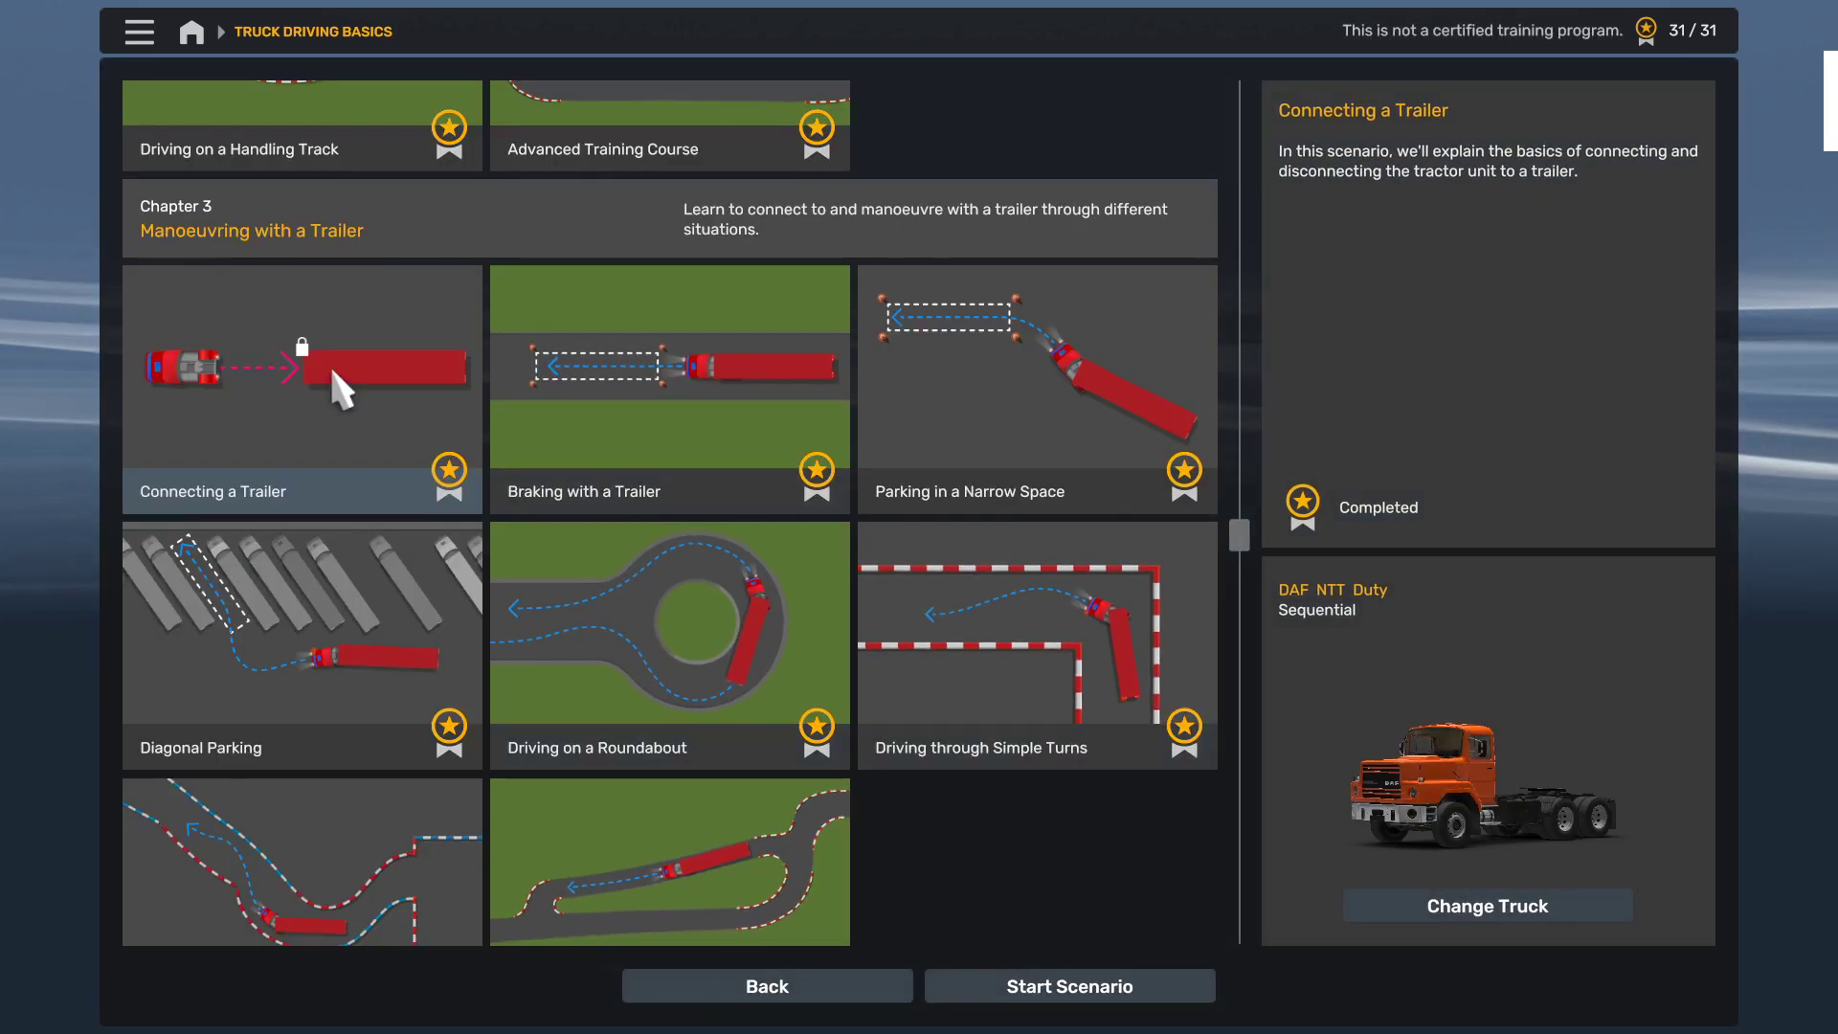
Start the Connecting a Trailer scenario and drive the DAF through it up to applying the parking brake with the trailer attached
{"action": "left_click", "coordinate": [1052, 991]}
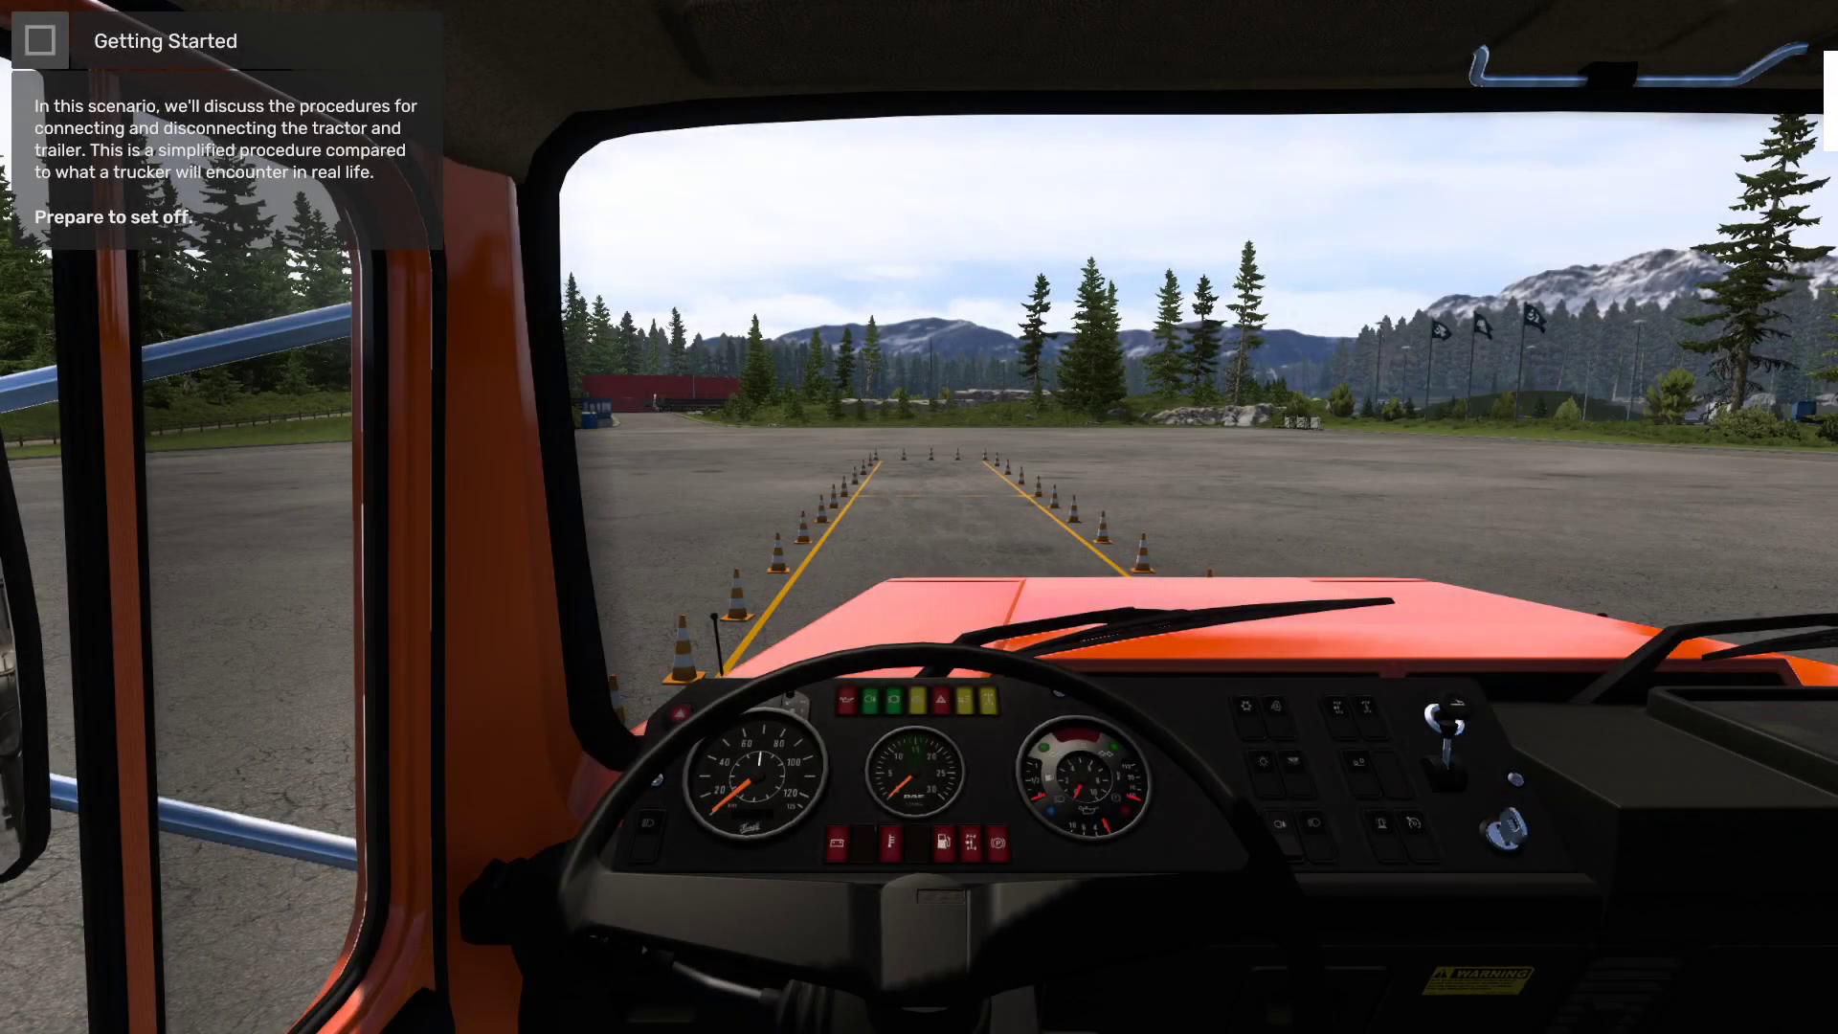
{"action": "key", "text": "e"}
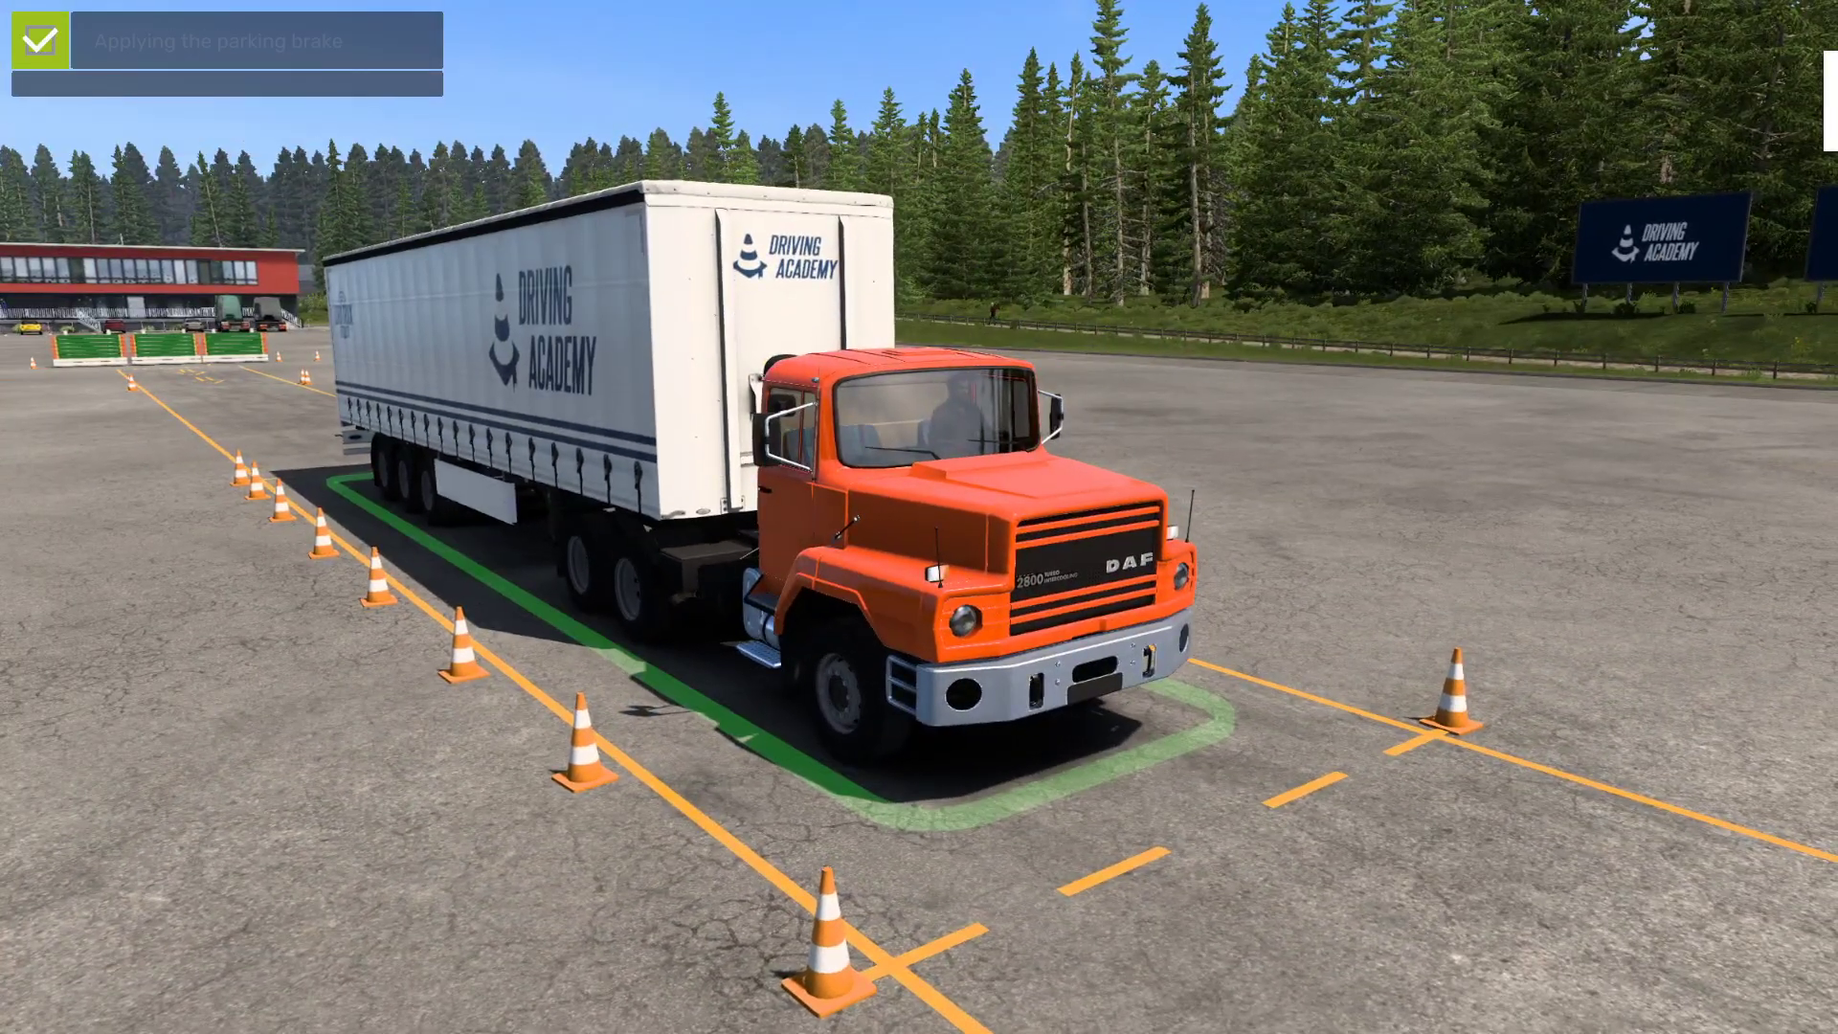
{"action": "key", "text": "space"}
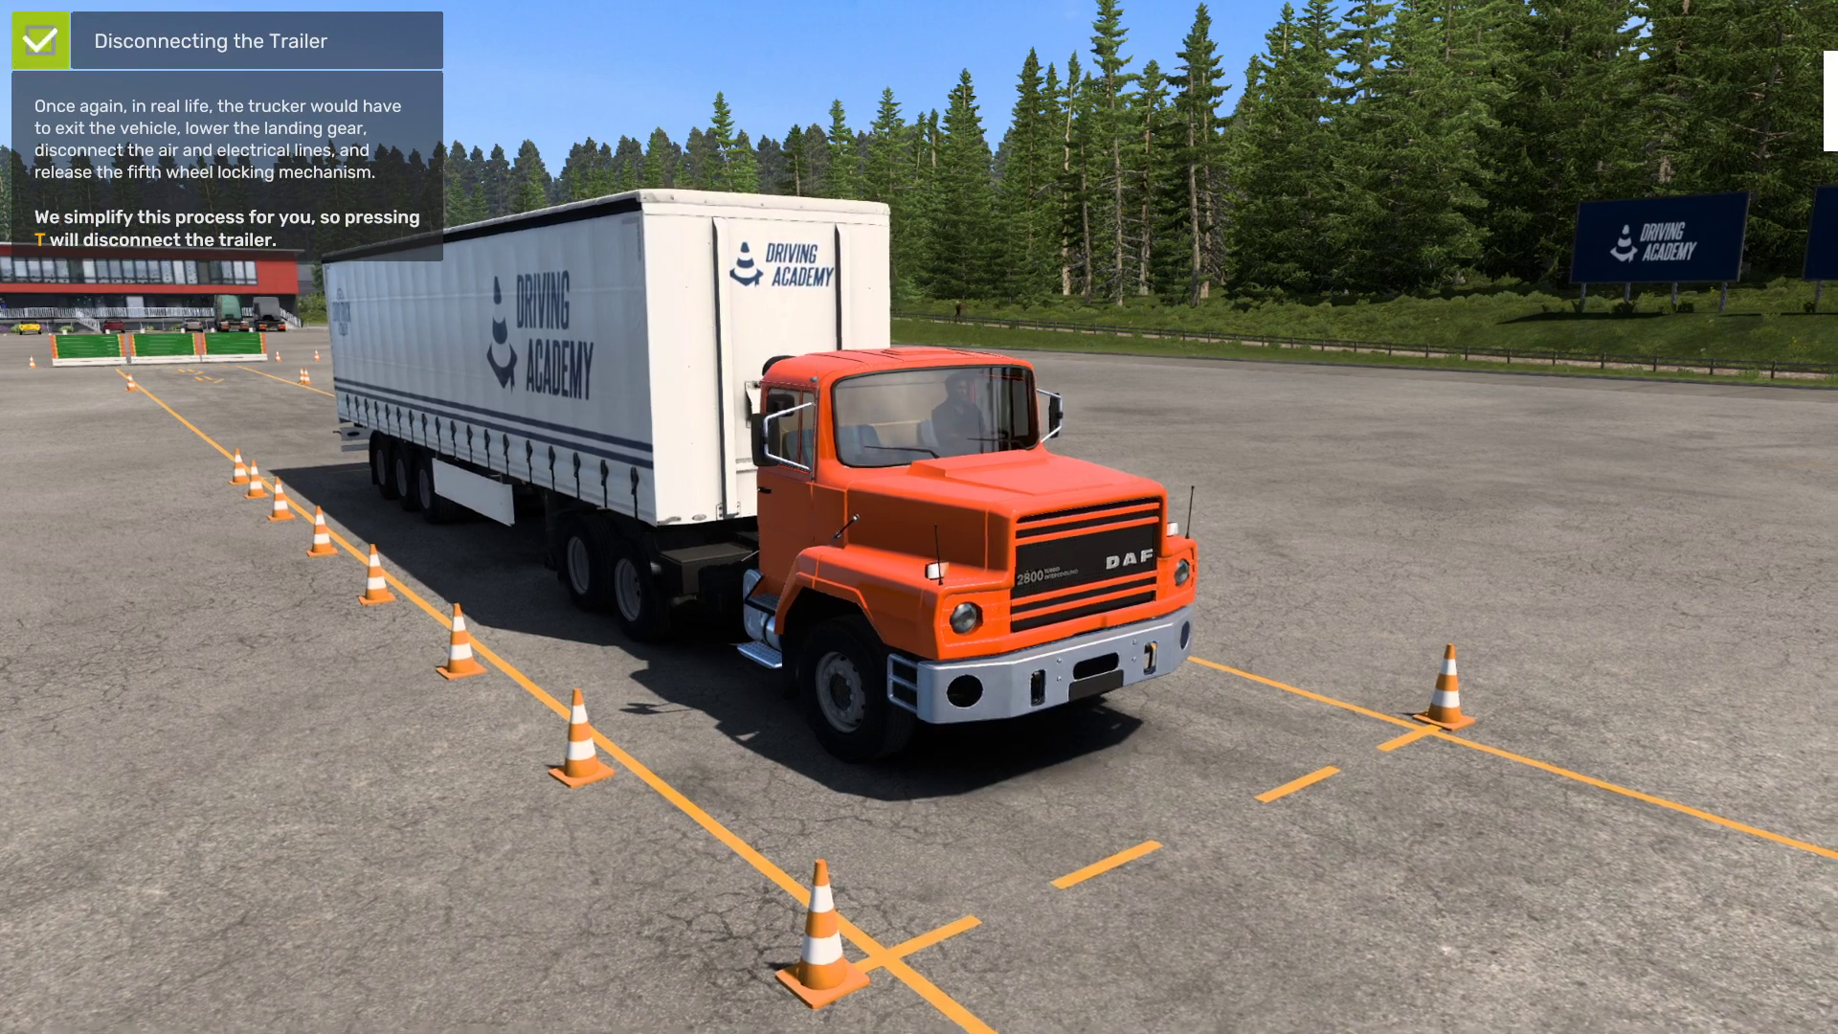
Park the uncoupled tractor in the marked area with the engine shut down, and return to the Driving Academy overview
{"action": "key", "text": "w"}
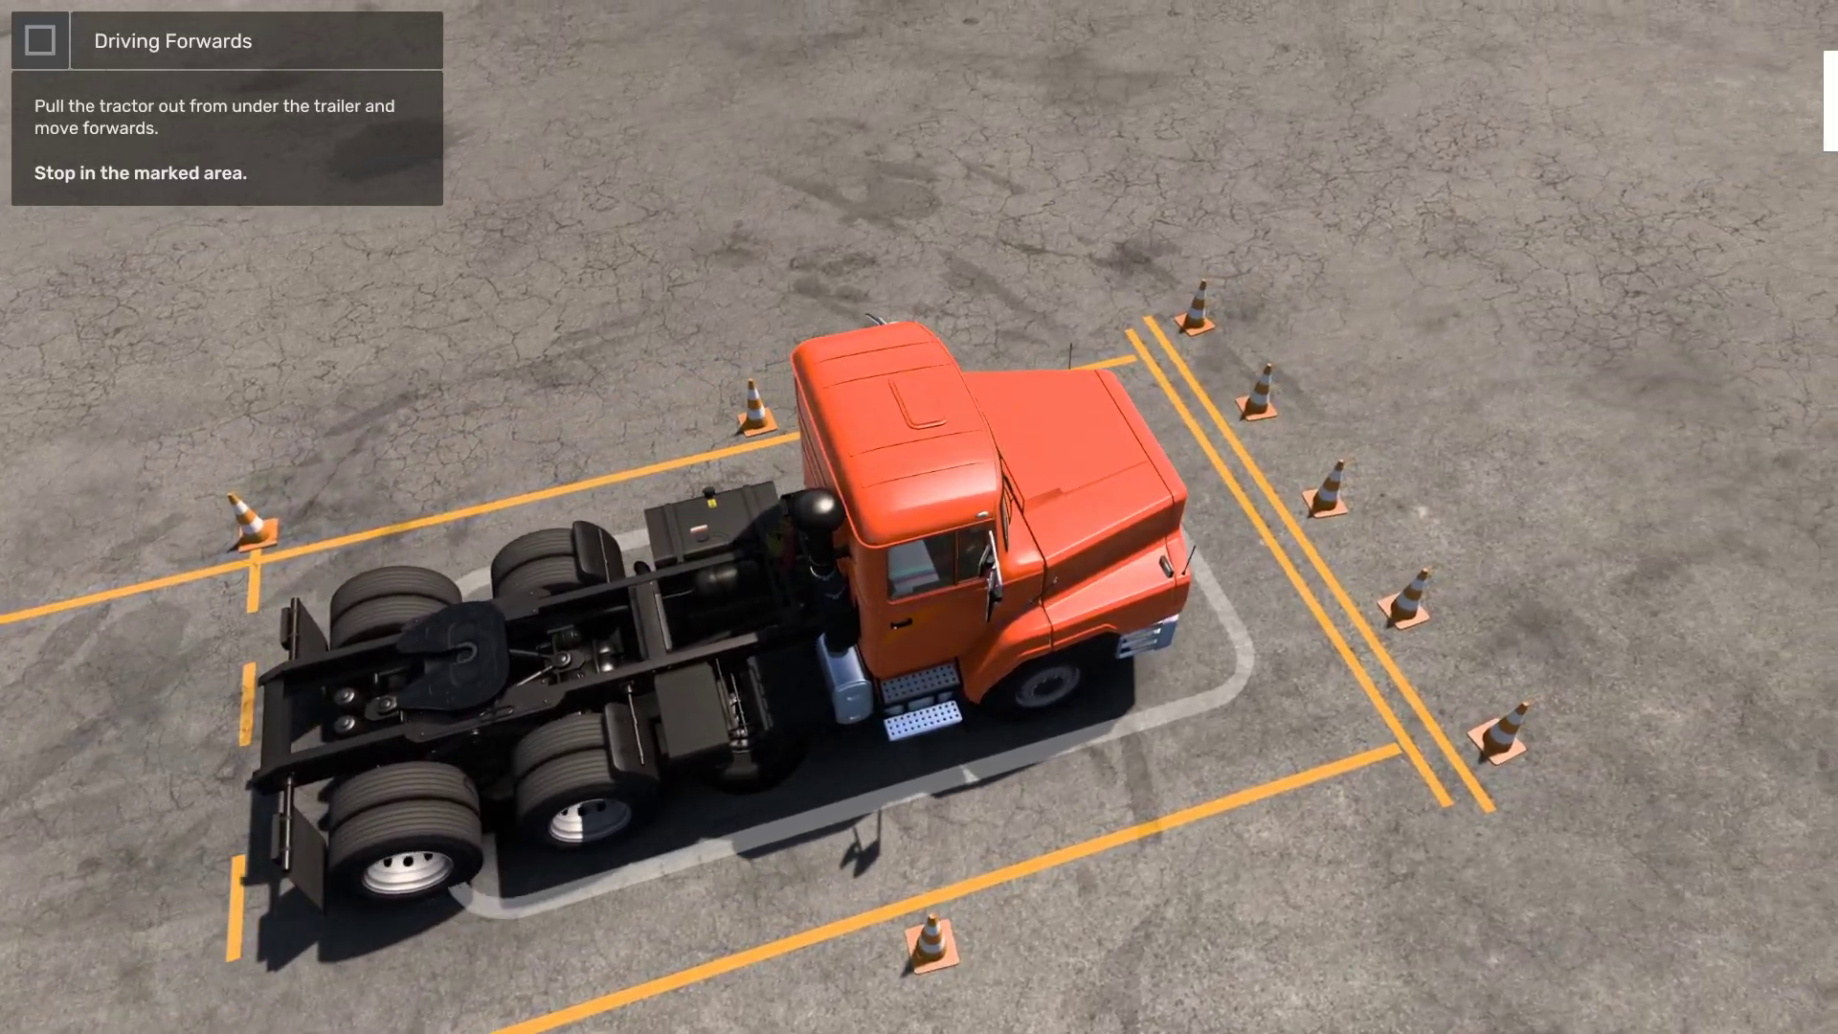
{"action": "key", "text": "s"}
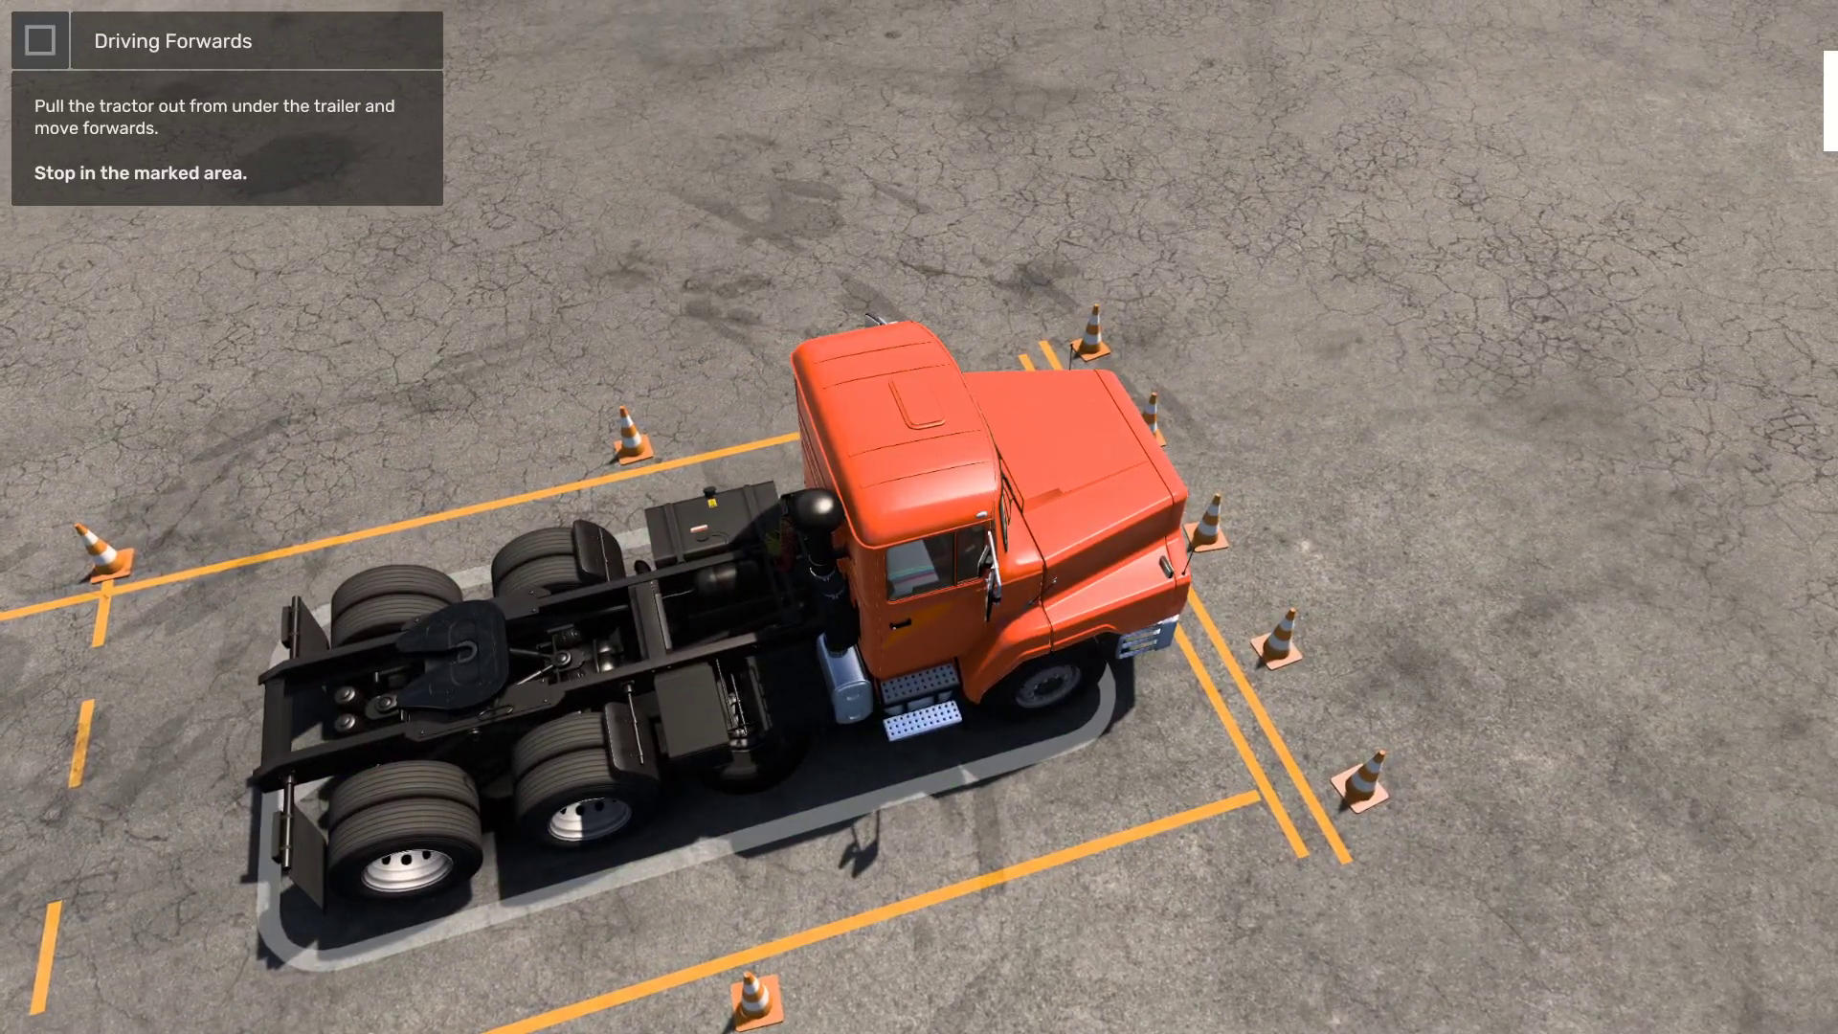
{"action": "key", "text": "s"}
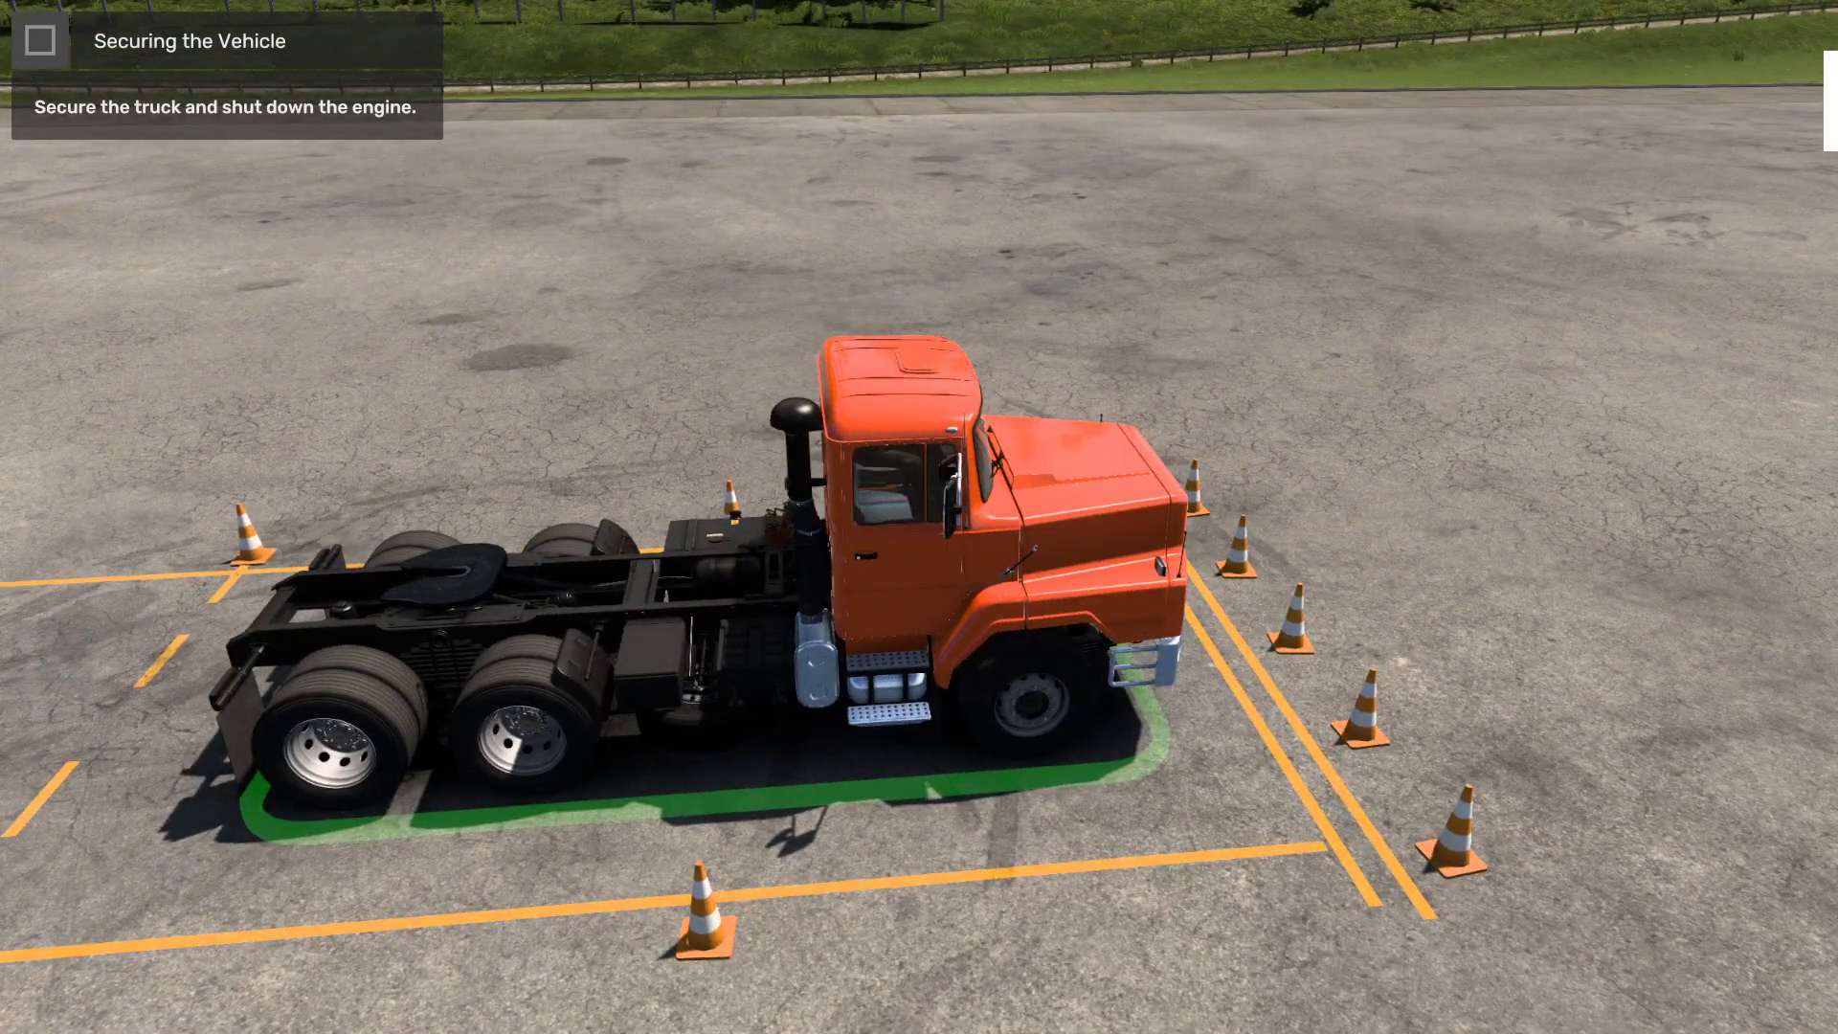
{"action": "key", "text": "e"}
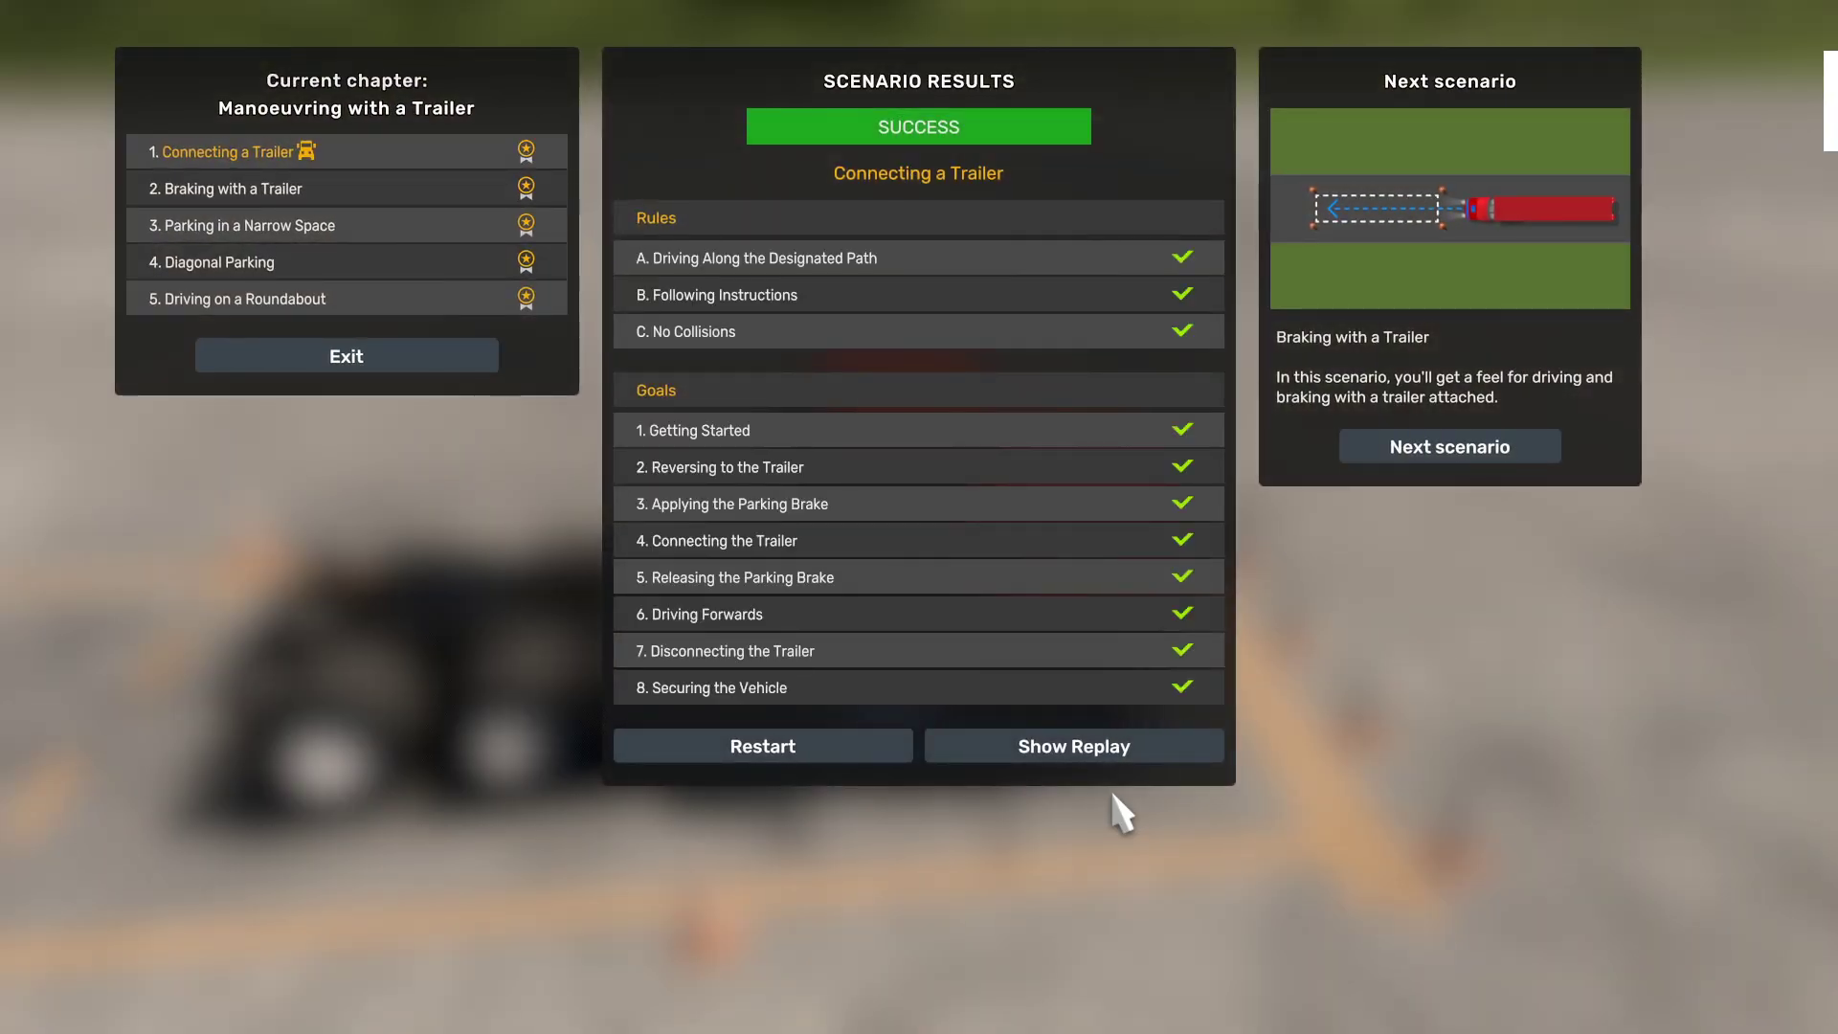
{"action": "left_click", "coordinate": [255, 359]}
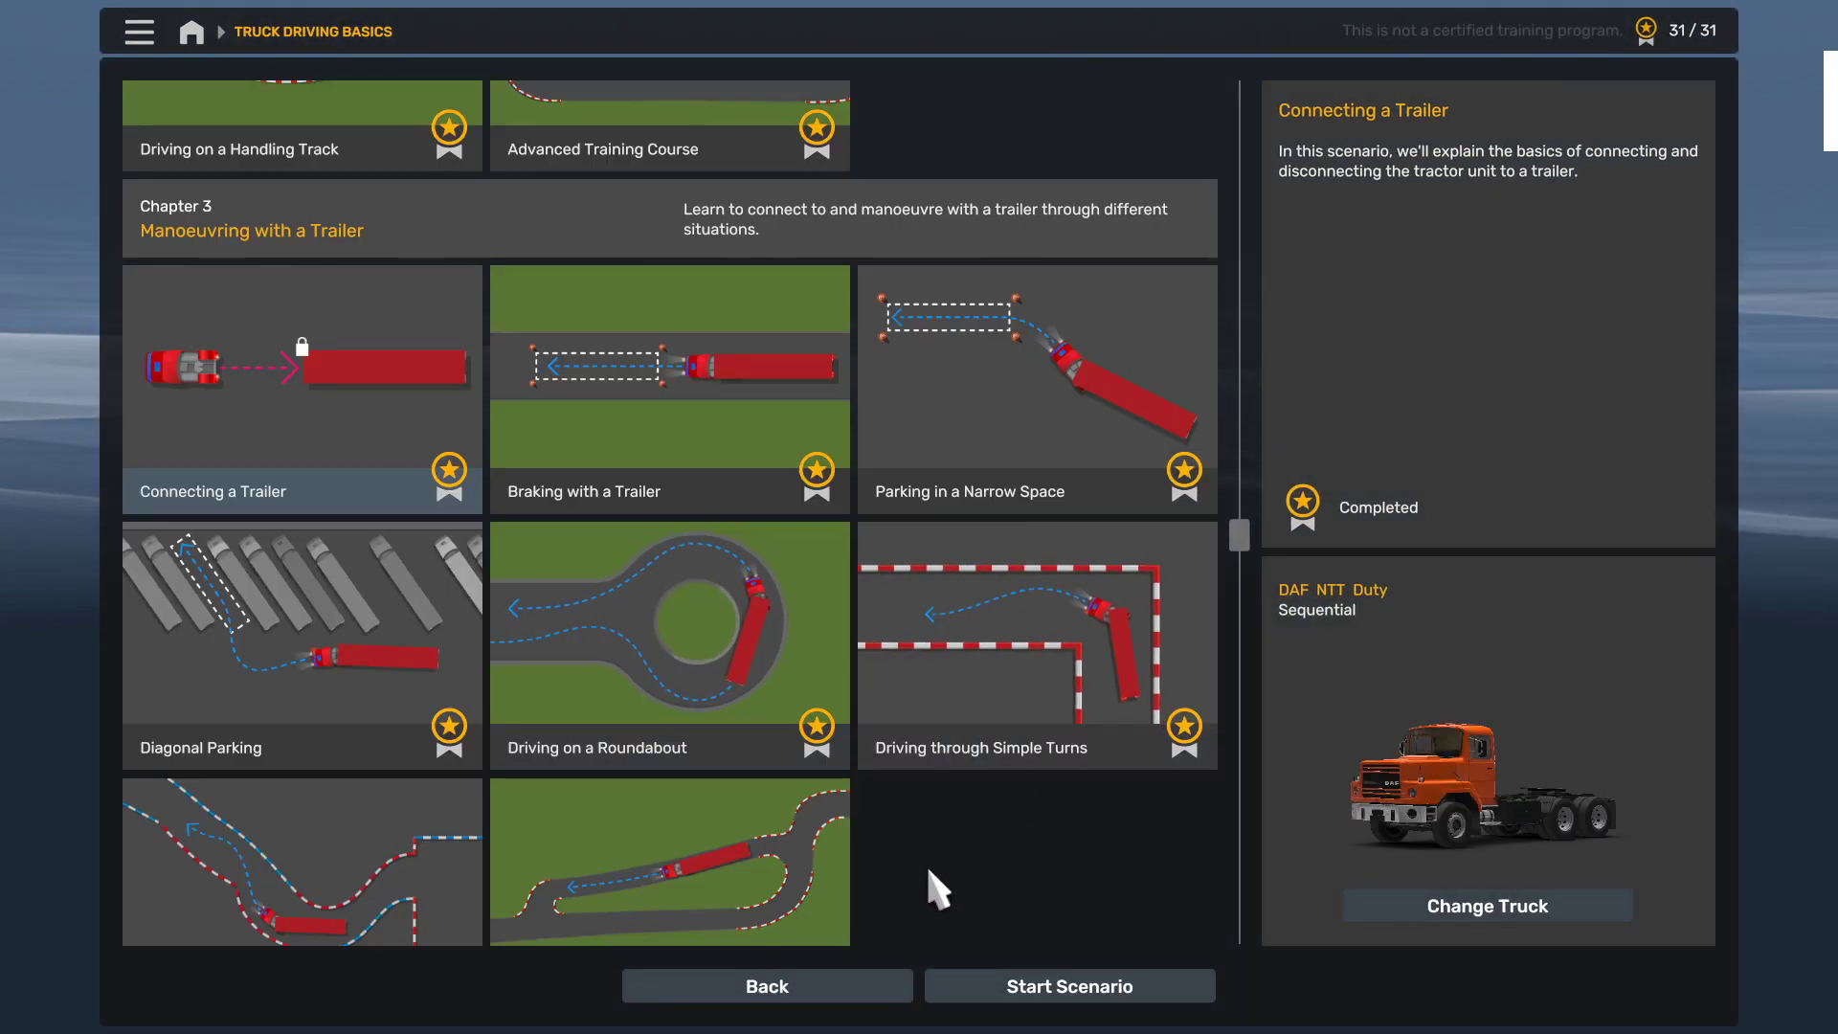
{"action": "left_click", "coordinate": [852, 999]}
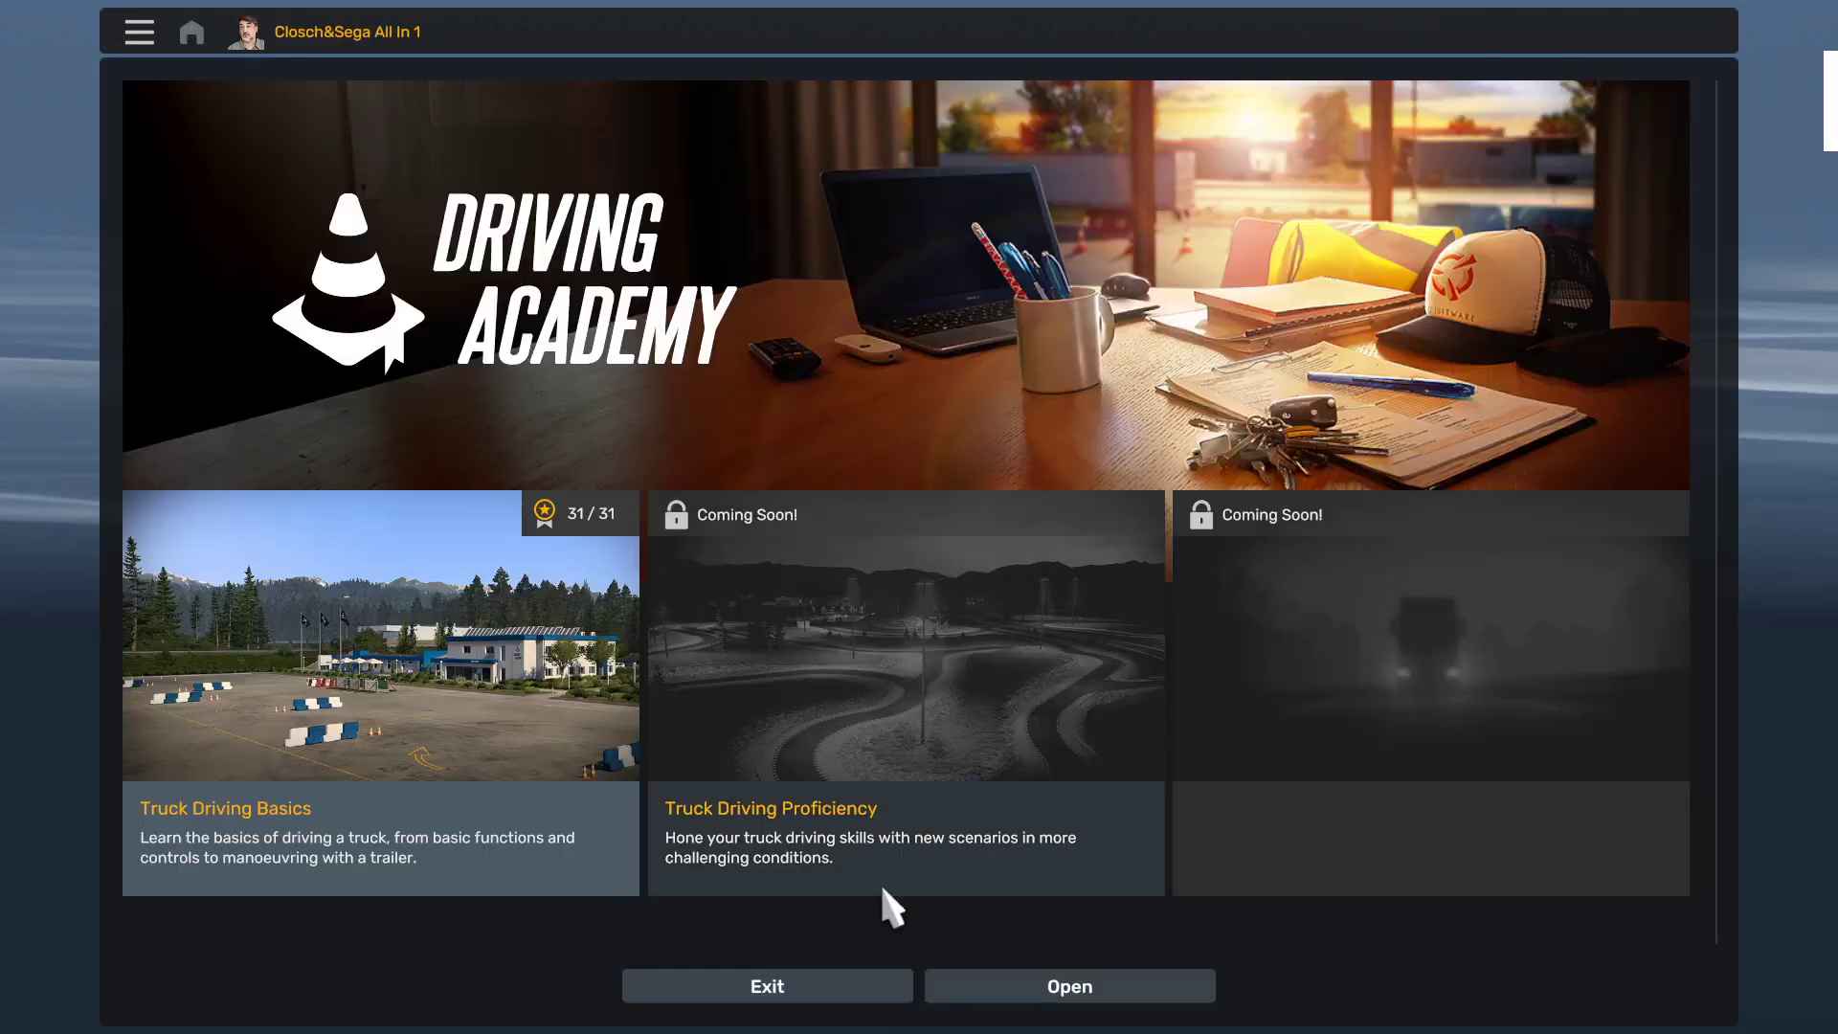
Leave the Driving Academy, quit Euro Truck Simulator 2 and minimise the Steam window to get back to the mod archive
{"action": "left_click", "coordinate": [821, 1000]}
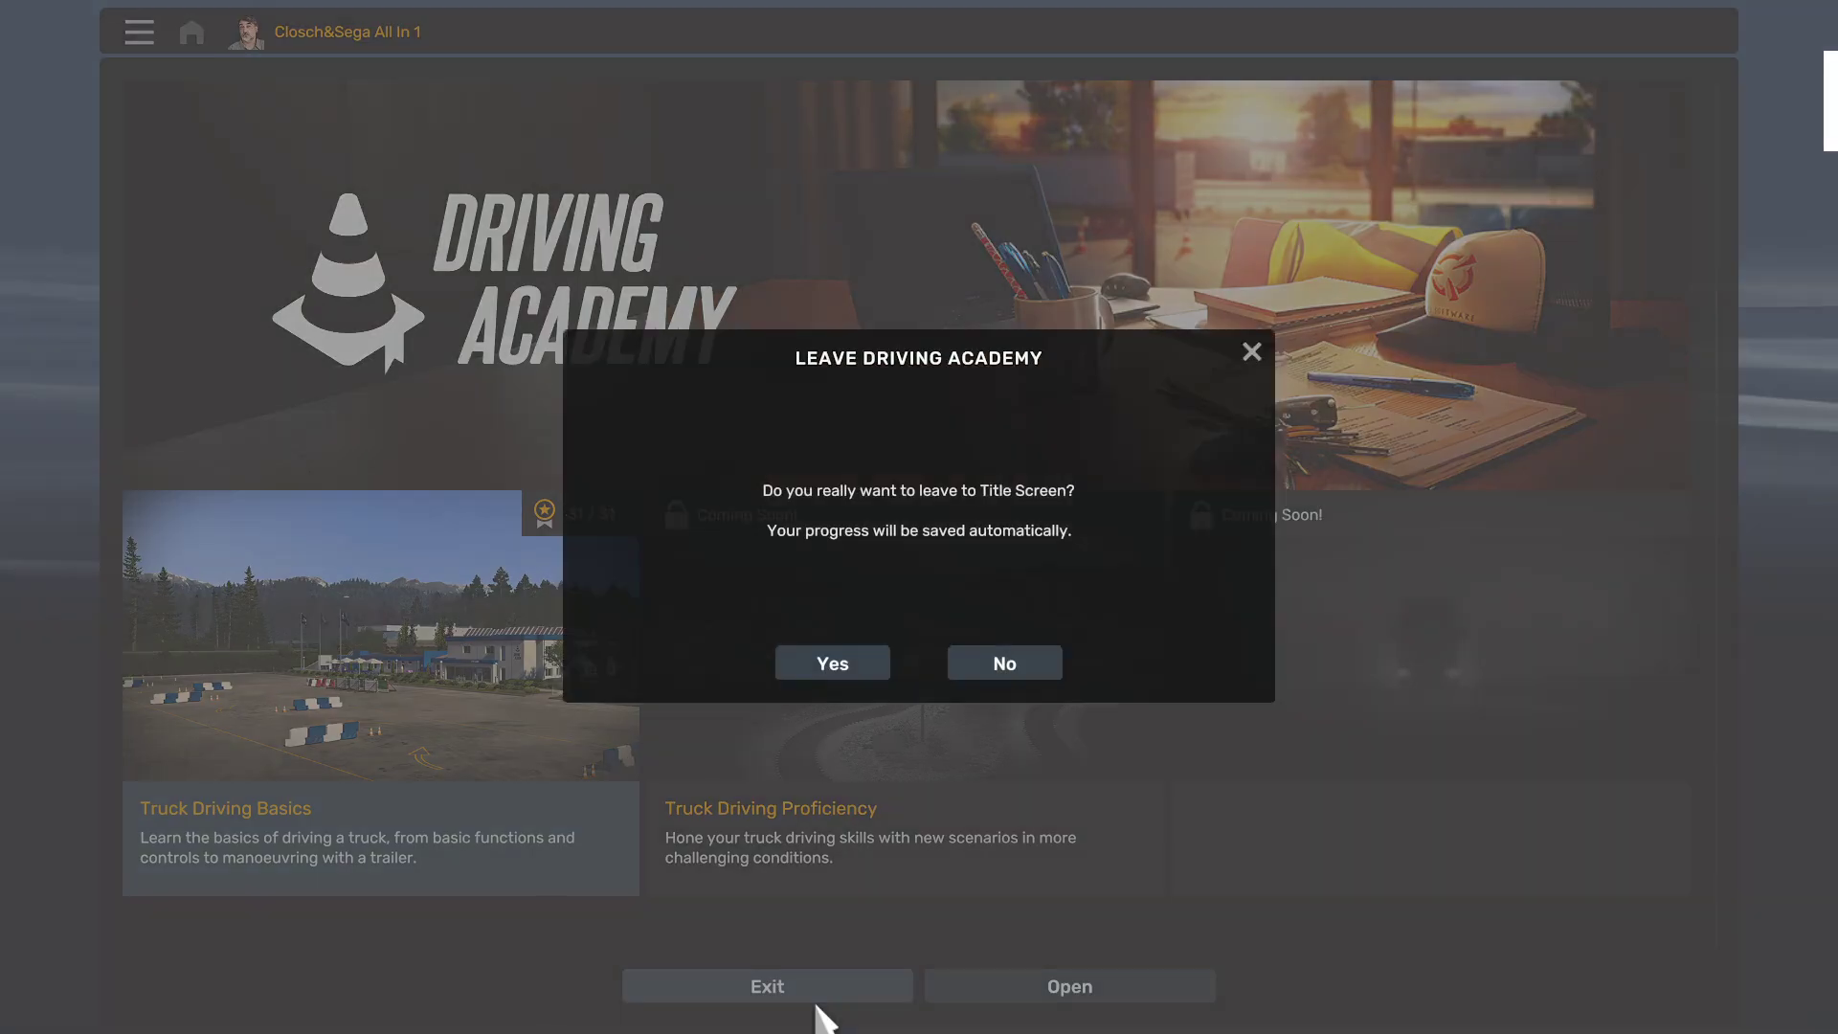
{"action": "left_click", "coordinate": [886, 661]}
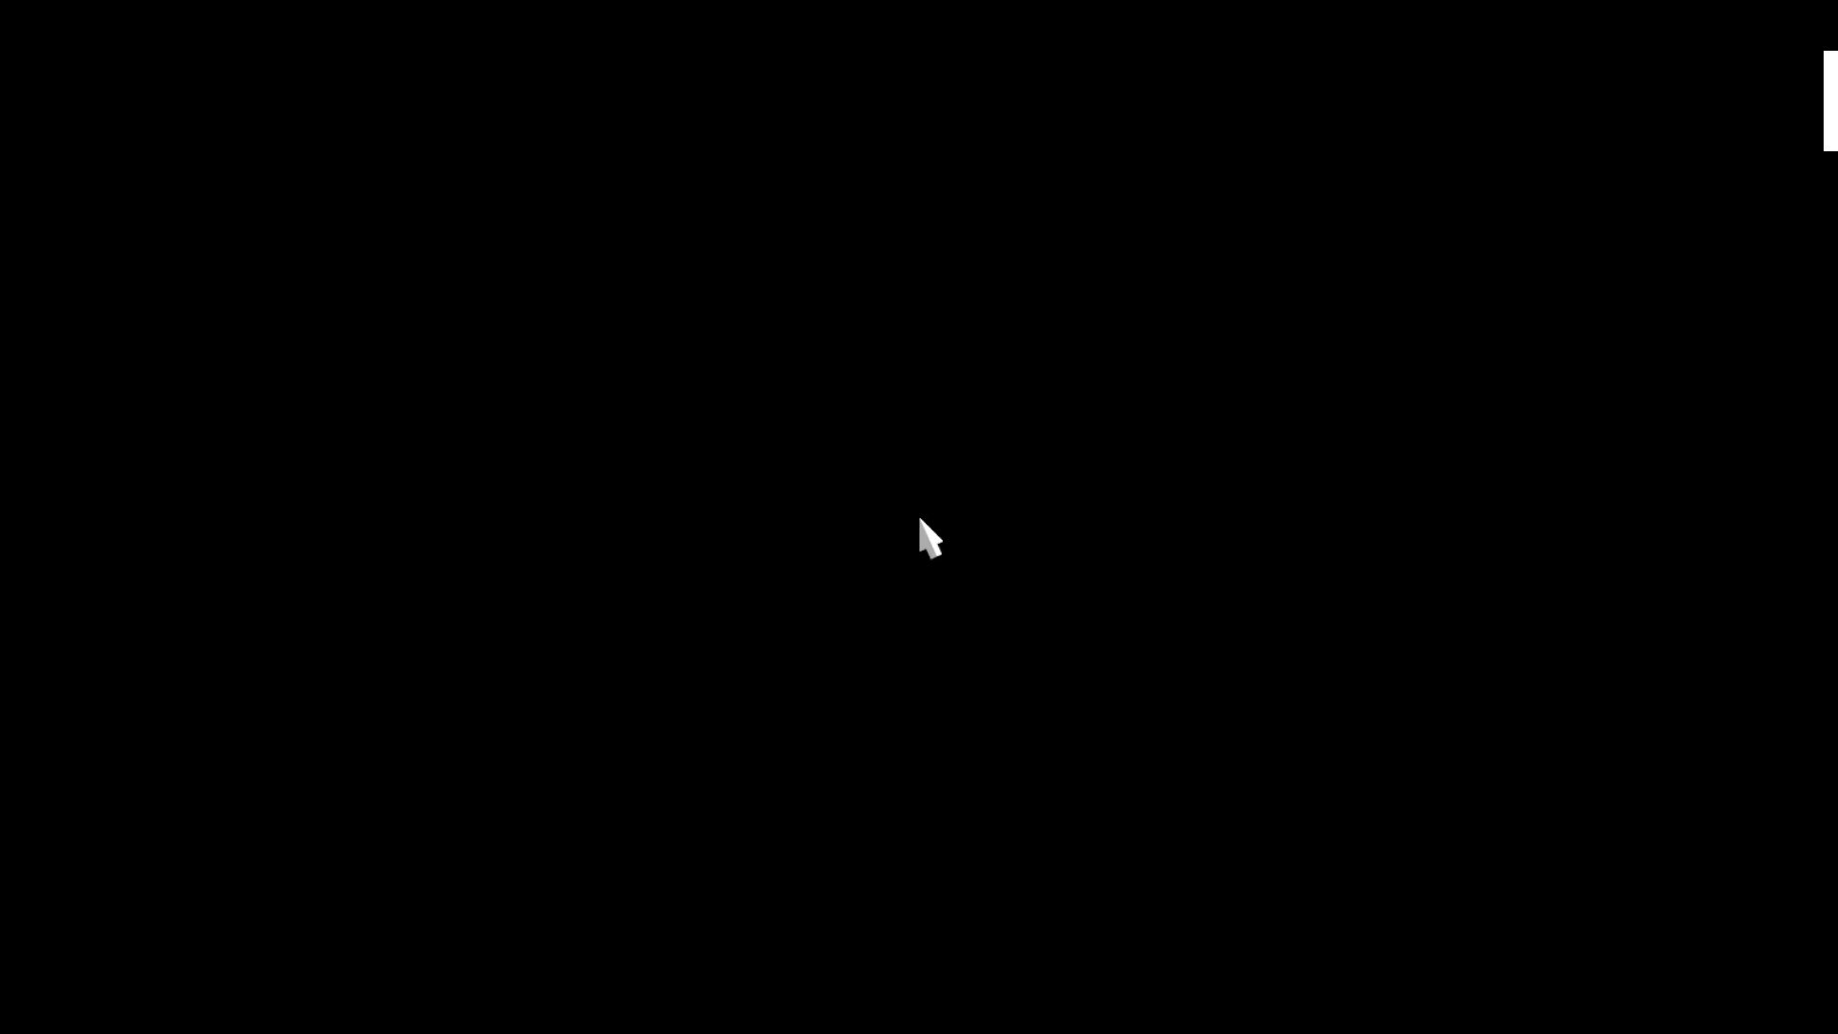
{"action": "left_click", "coordinate": [359, 729]}
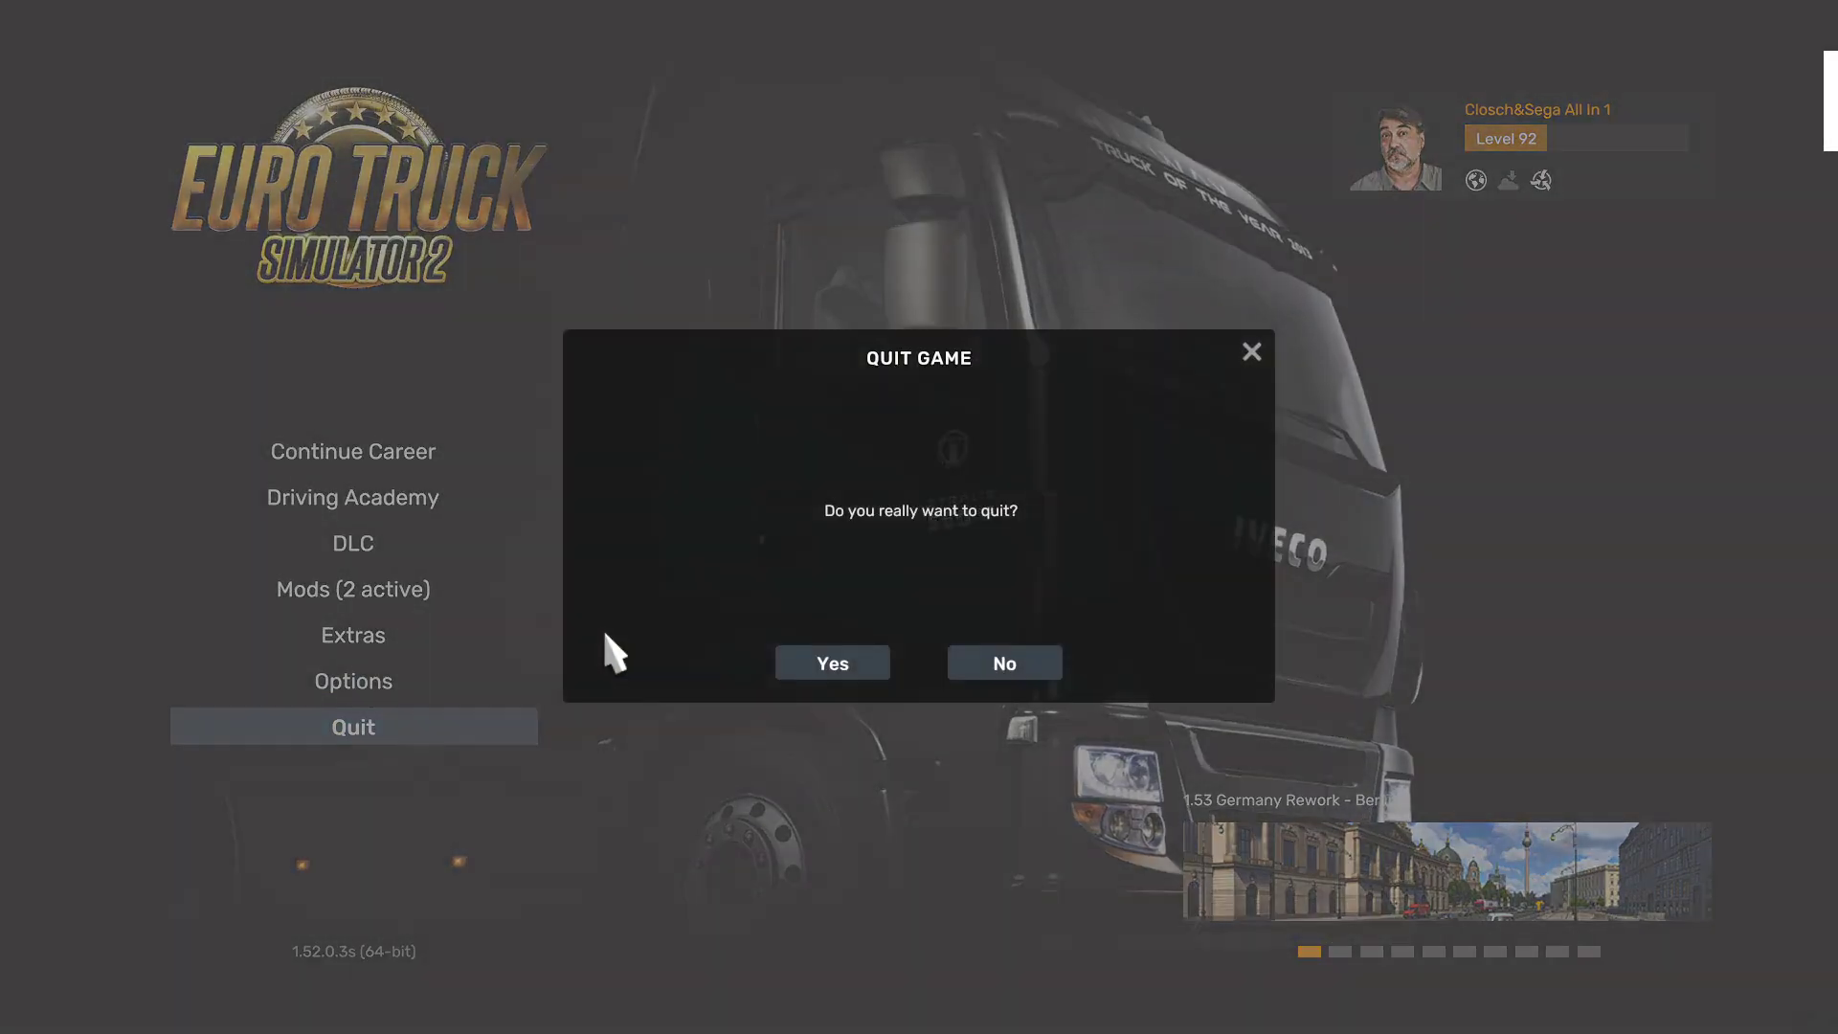
{"action": "left_click", "coordinate": [791, 663]}
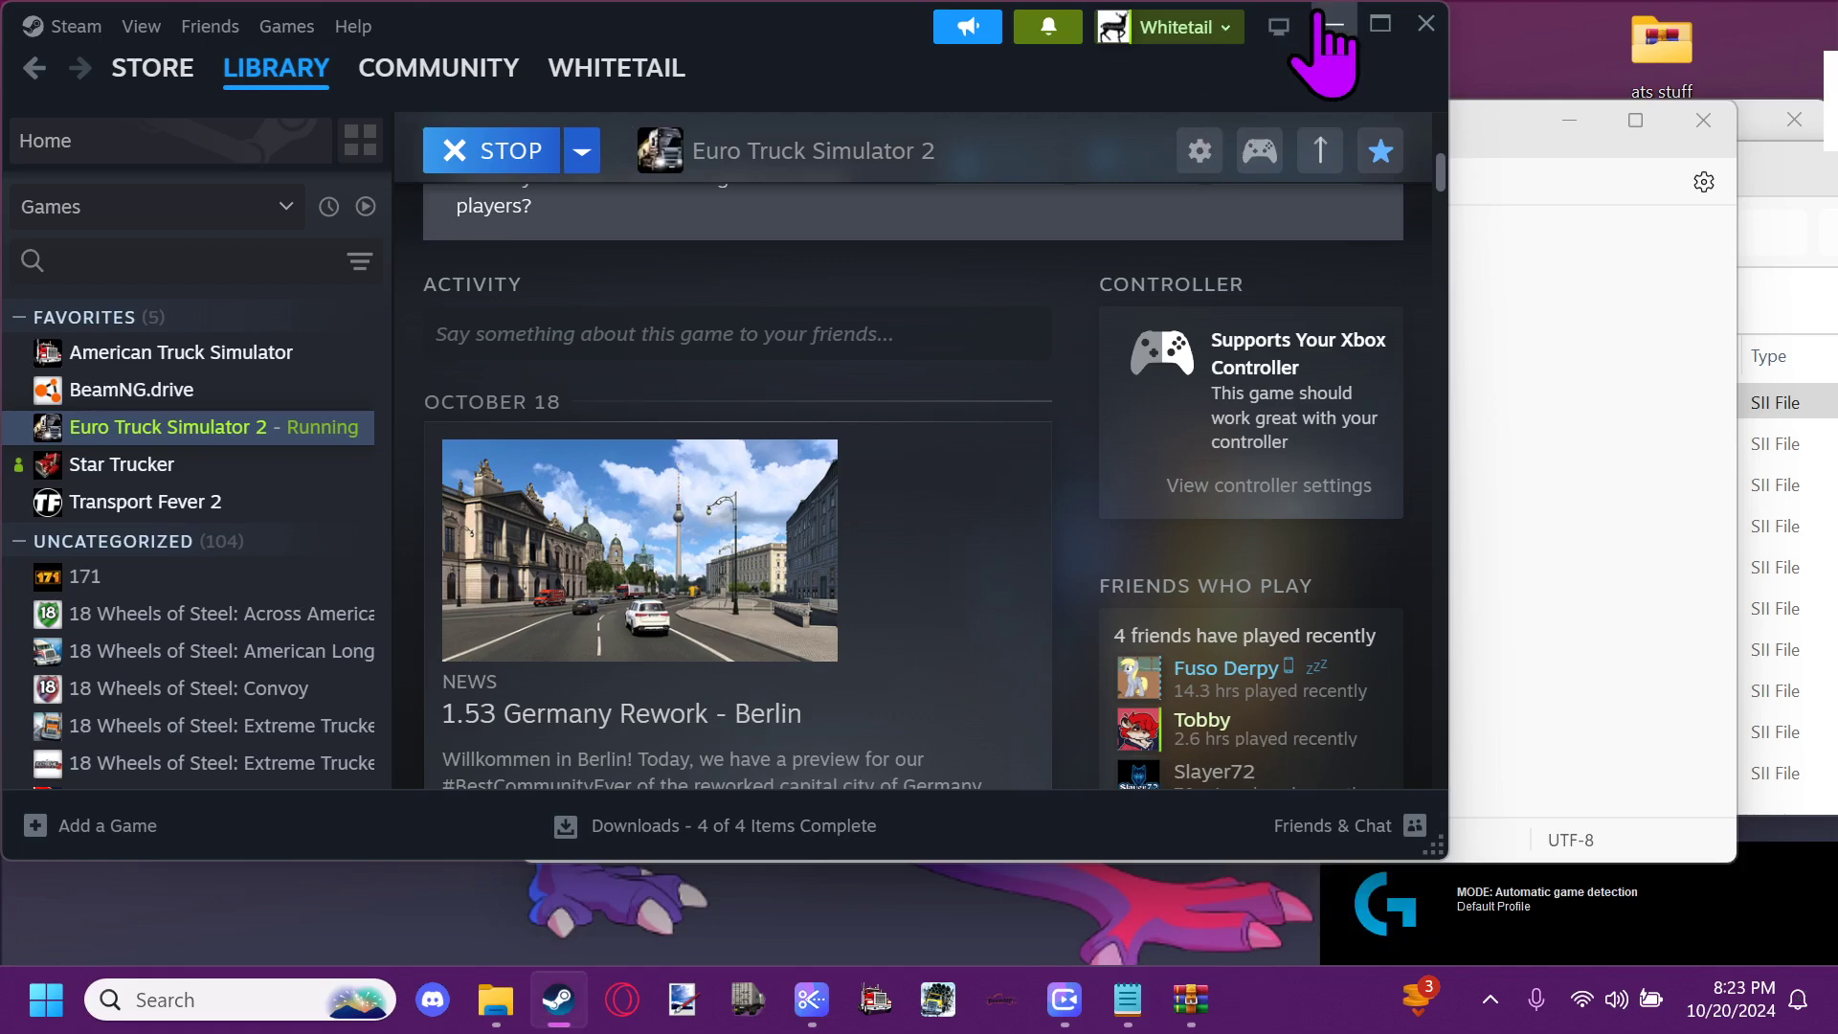
{"action": "left_click", "coordinate": [1334, 27]}
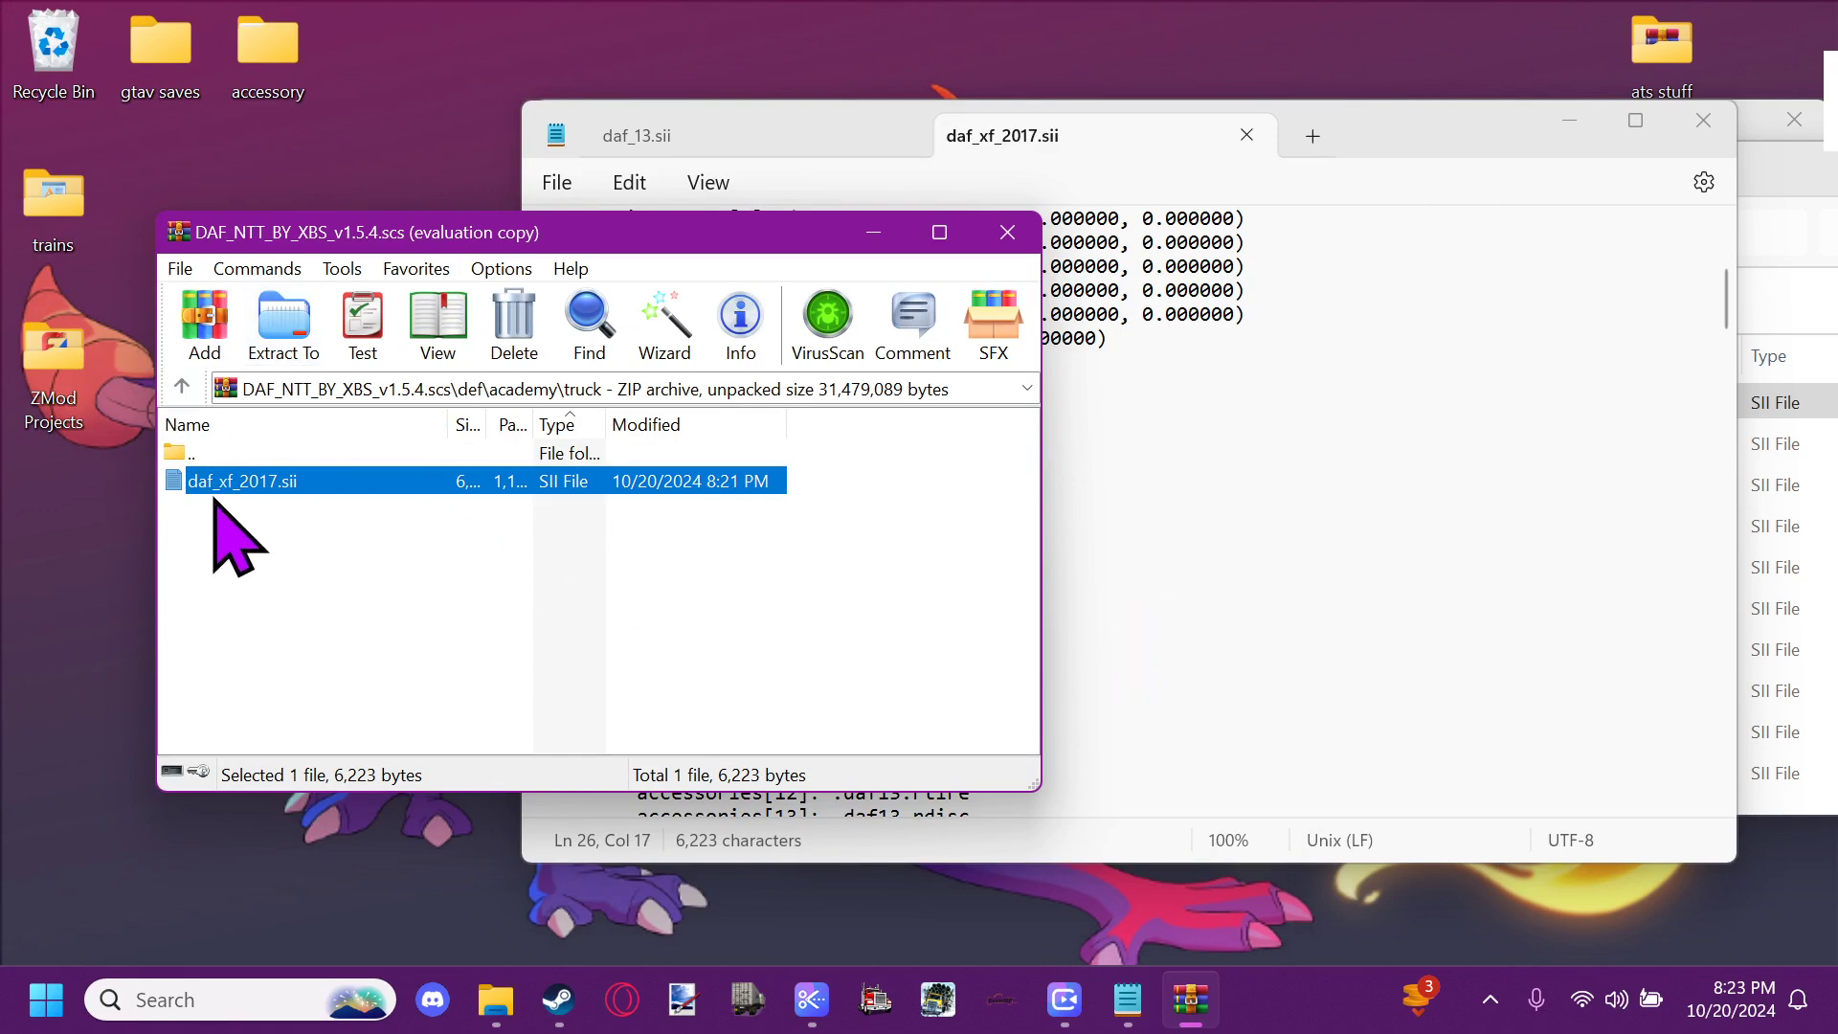
Review the def\academy\truck folder path holding daf_xf_2017.sii in the DAF NTT archive, and go back up to the archive root
{"action": "left_click", "coordinate": [180, 386]}
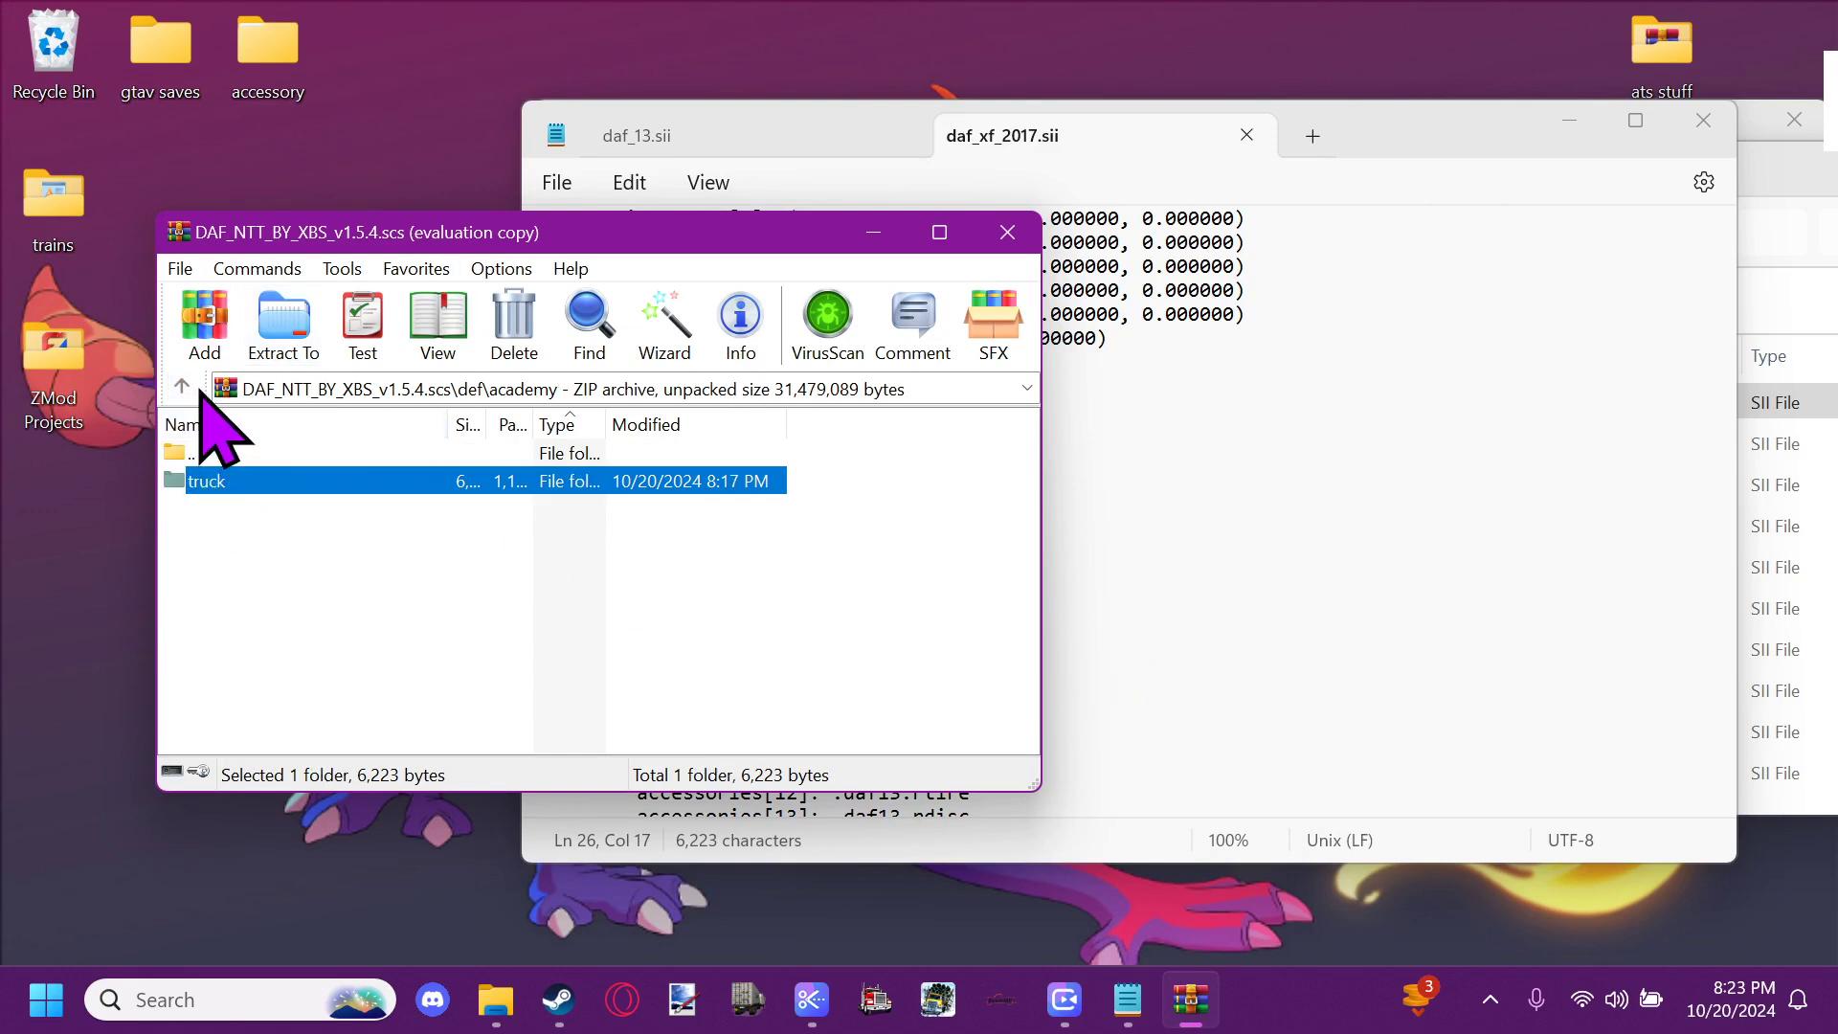
{"action": "double_click", "coordinate": [222, 488]}
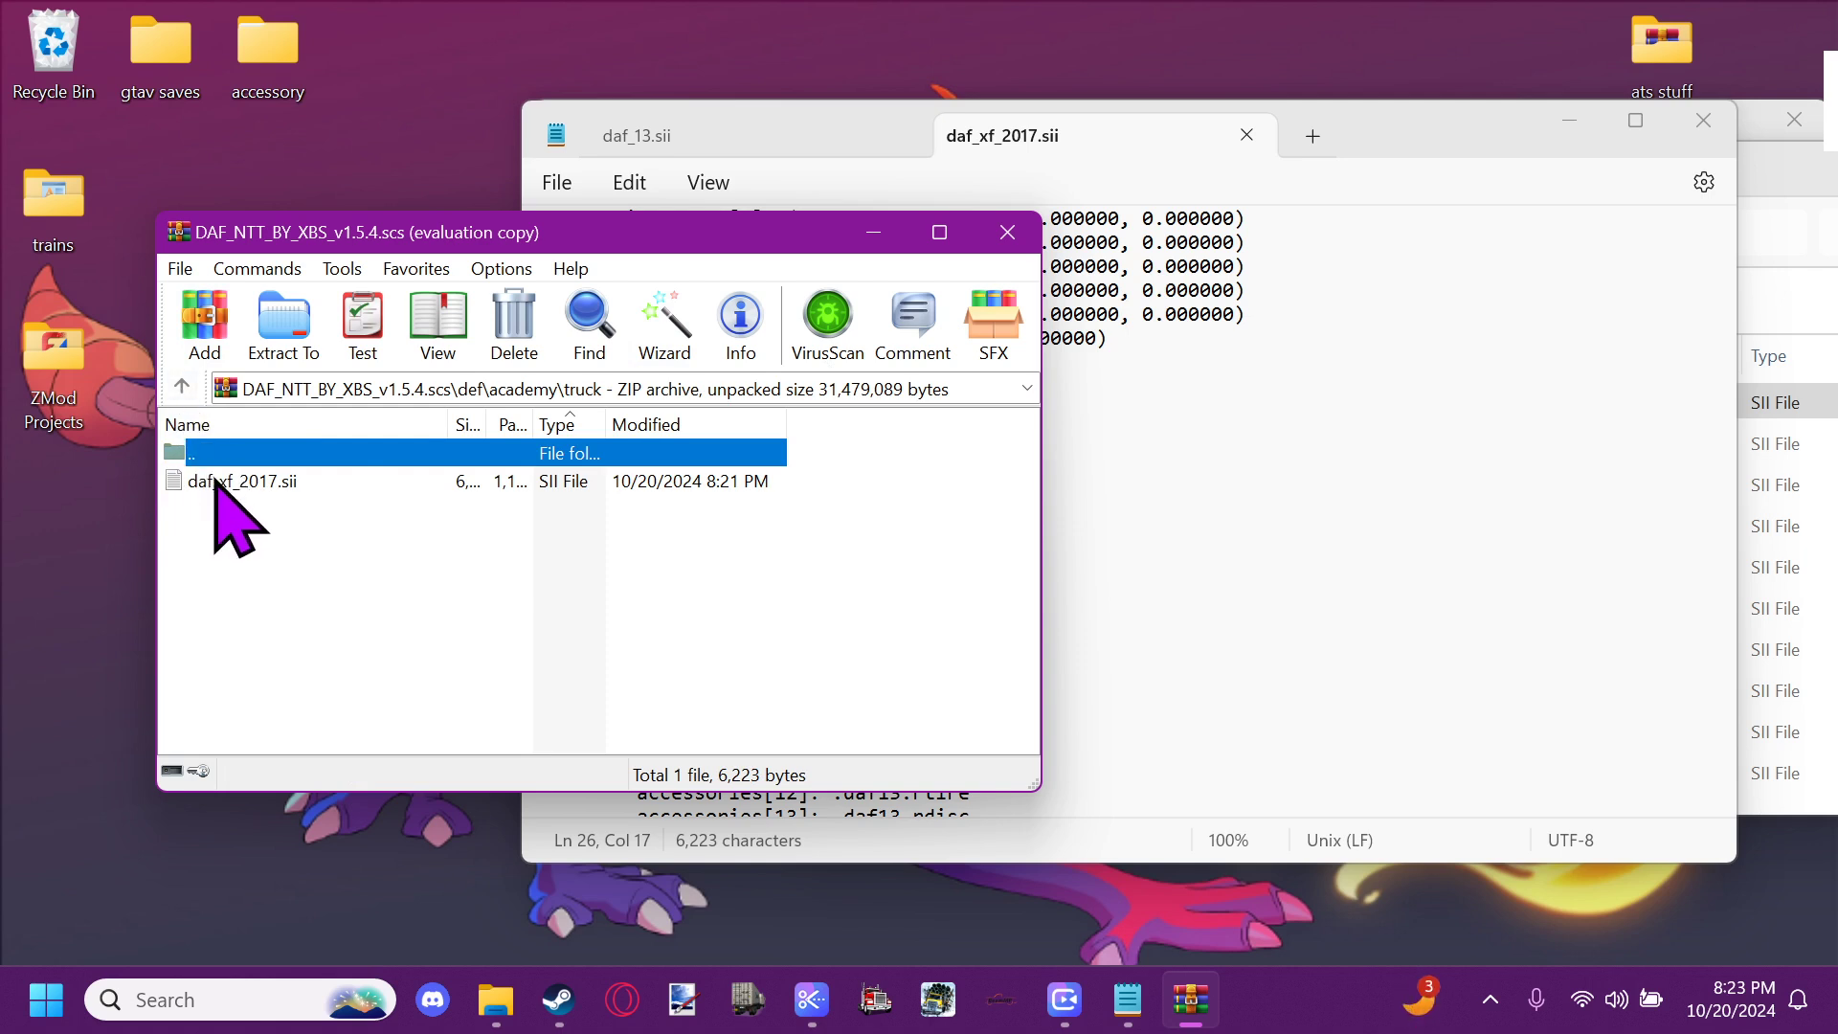
{"action": "left_click", "coordinate": [181, 386]}
{"action": "left_click", "coordinate": [181, 386]}
{"action": "double_click", "coordinate": [225, 483]}
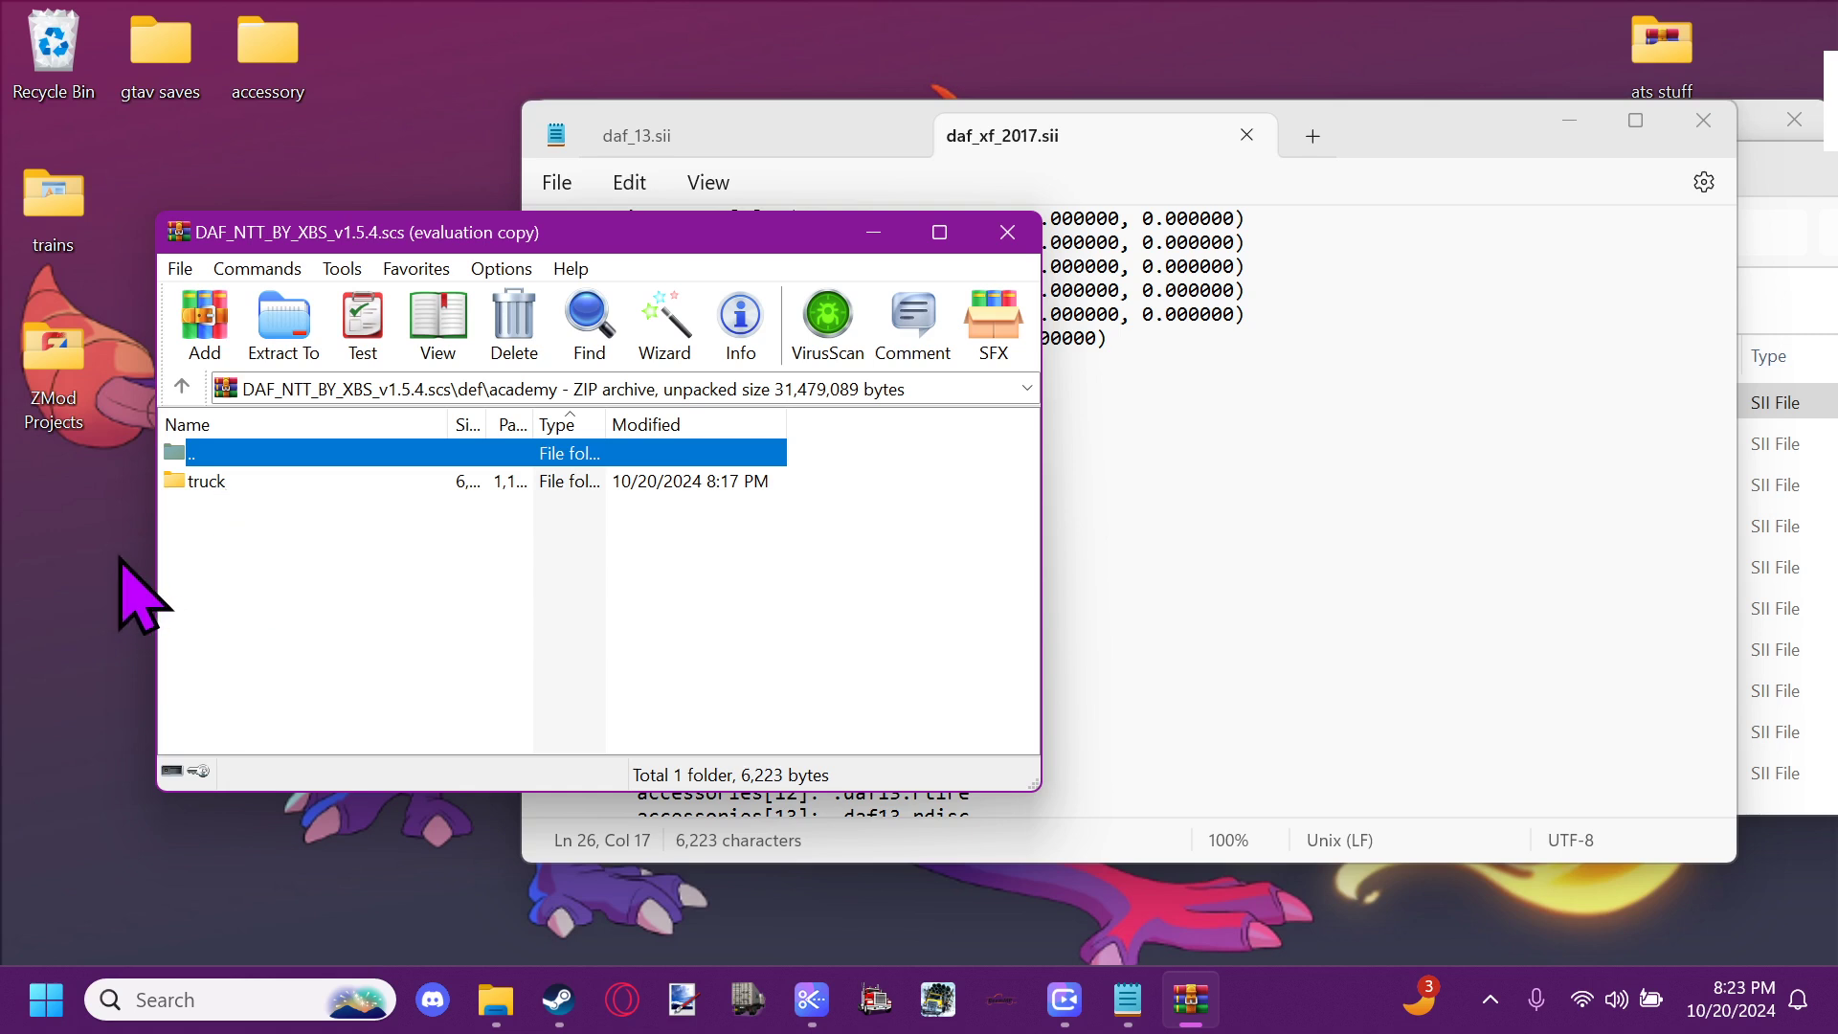
{"action": "double_click", "coordinate": [266, 482]}
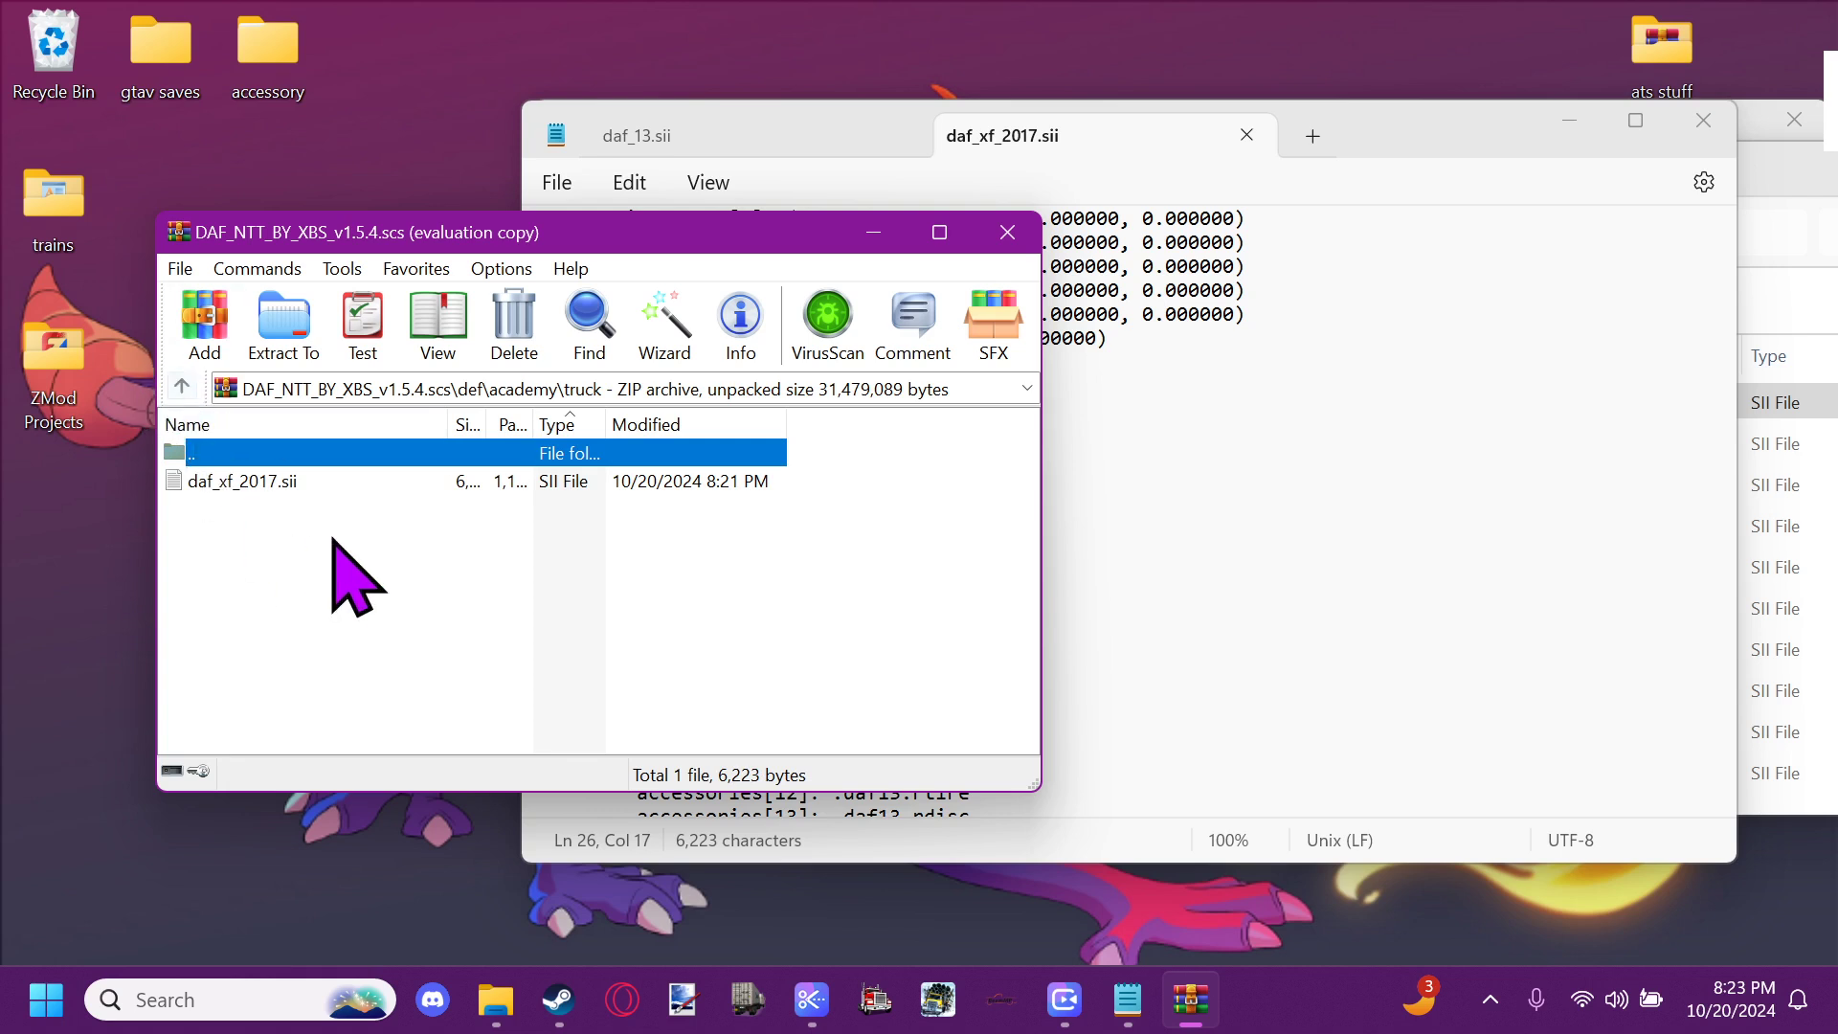
{"action": "left_click", "coordinate": [184, 393]}
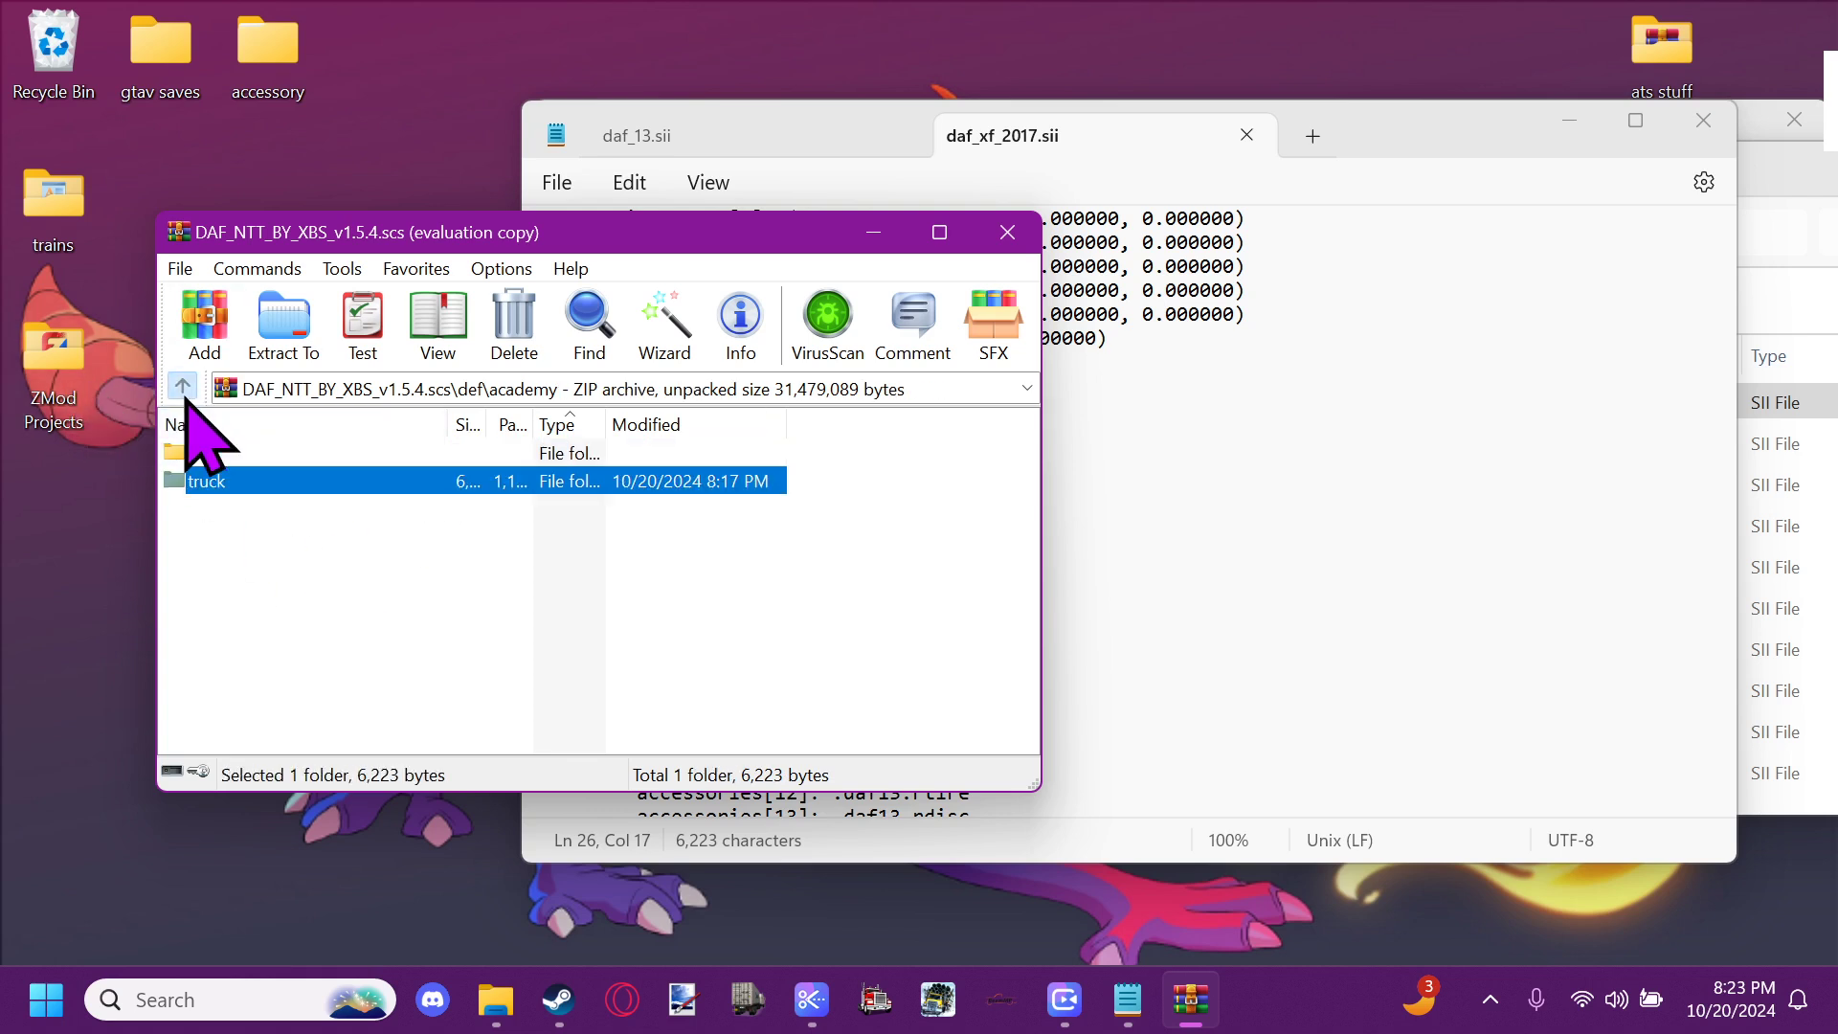
{"action": "left_click", "coordinate": [185, 393]}
{"action": "left_click", "coordinate": [184, 394]}
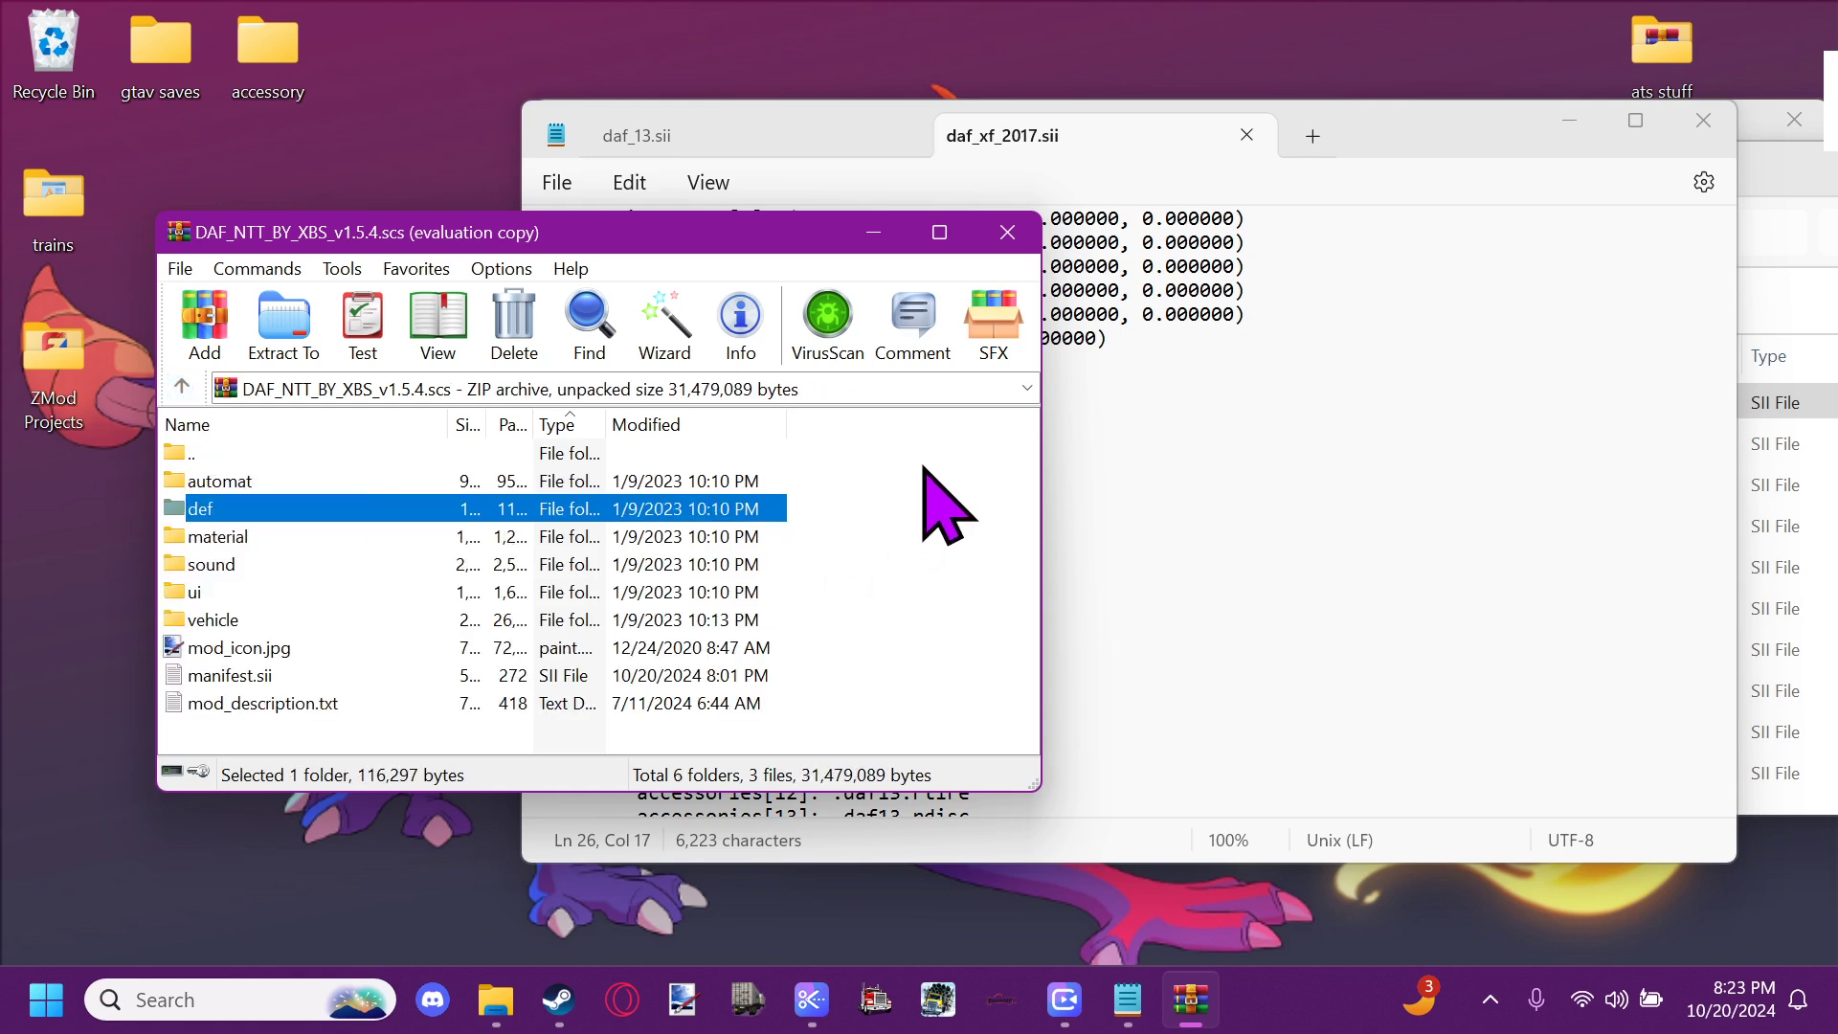